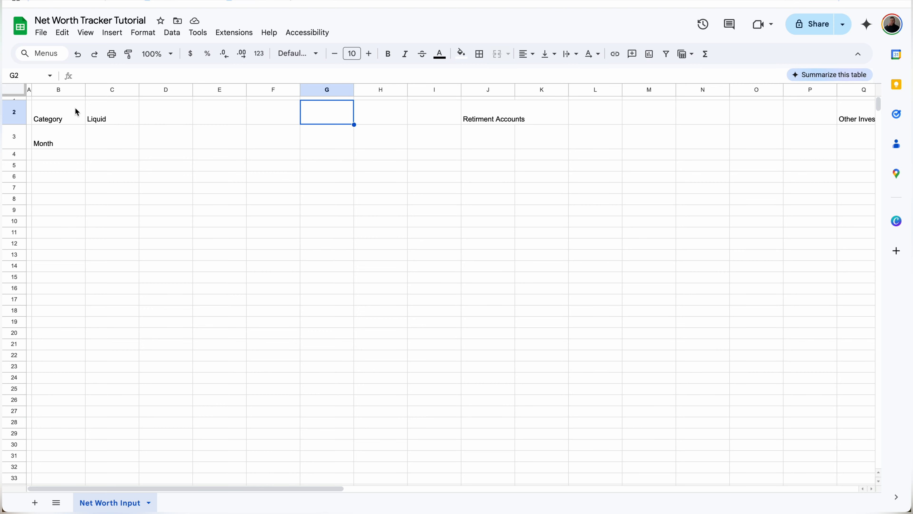
Select the whole sheet and apply the Vintage theme to the spreadsheet.
{"action": "left_click", "coordinate": [21, 93]}
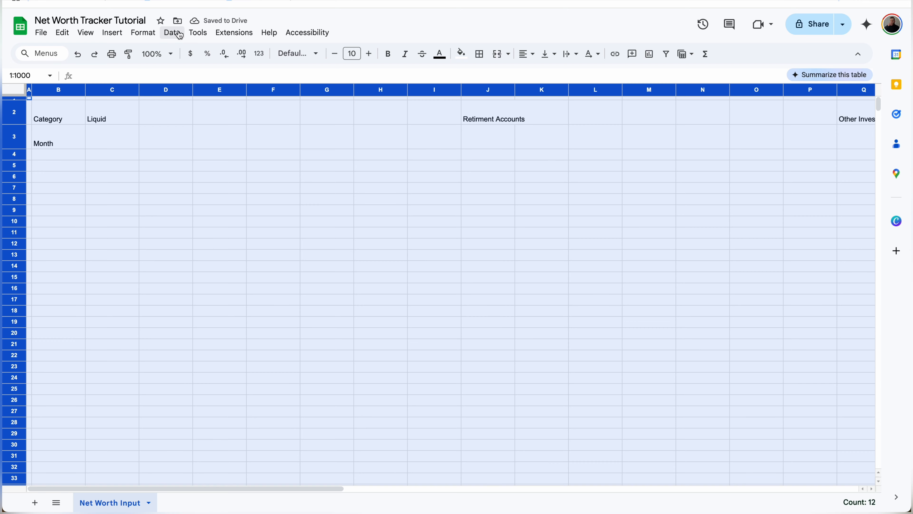
{"action": "left_click", "coordinate": [143, 32]}
{"action": "left_click", "coordinate": [148, 49]}
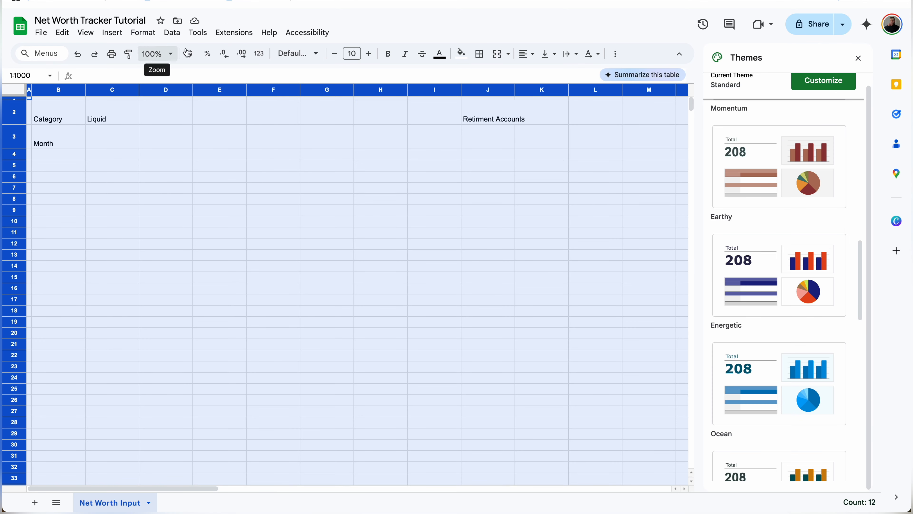
{"action": "scroll", "coordinate": [750, 157], "scroll_direction": "up", "scroll_amount": 3}
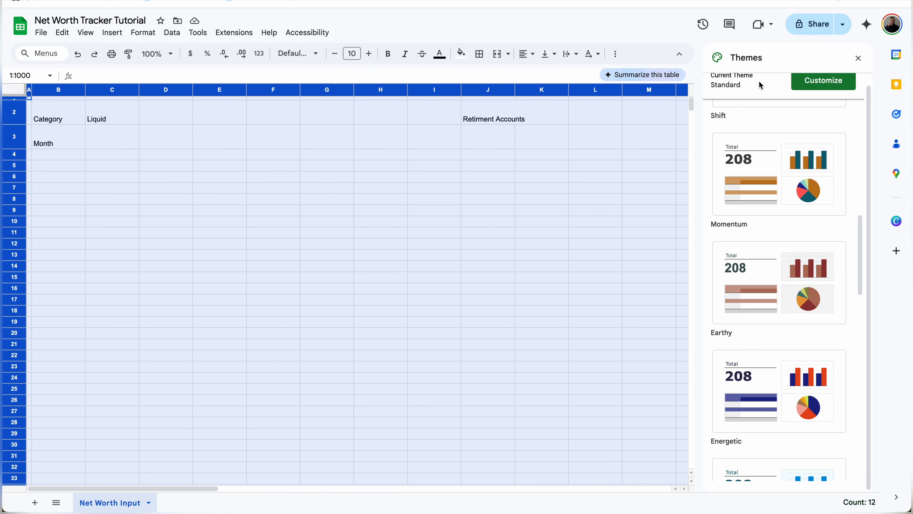
{"action": "scroll", "coordinate": [765, 134], "scroll_direction": "down", "scroll_amount": 10}
{"action": "left_click", "coordinate": [807, 228]}
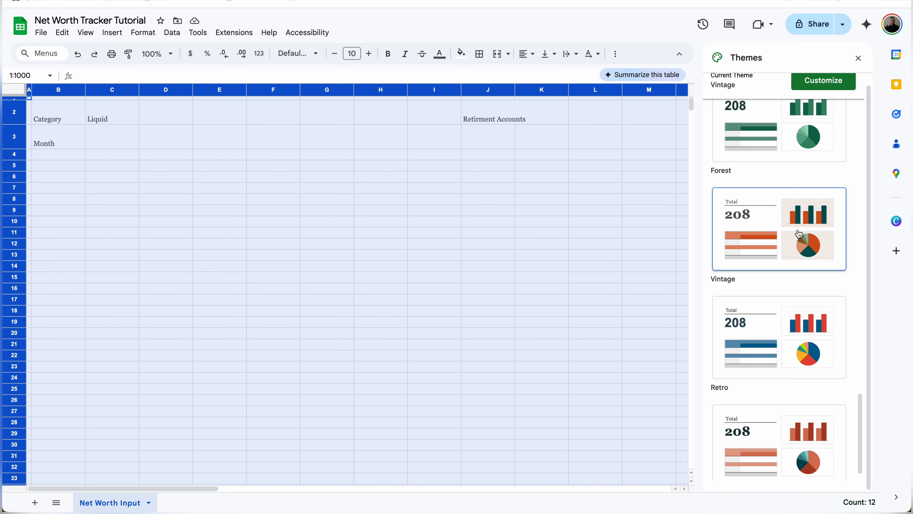
Customize the Vintage theme by setting its font to Roboto.
{"action": "scroll", "coordinate": [799, 234], "scroll_direction": "up", "scroll_amount": 10}
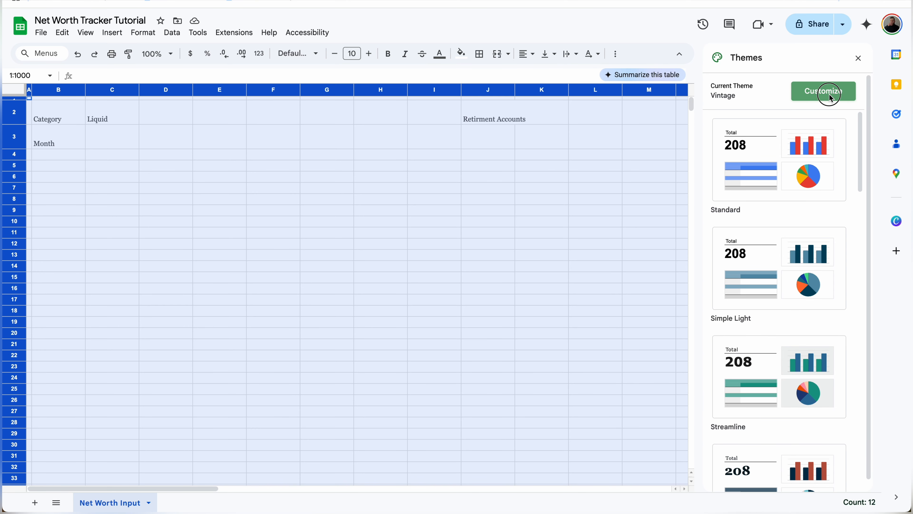
{"action": "left_click", "coordinate": [825, 96]}
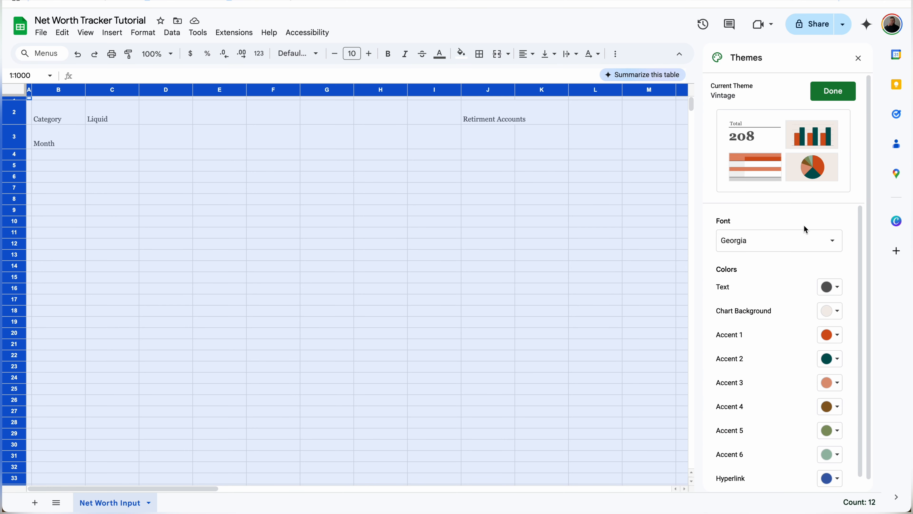
{"action": "left_click", "coordinate": [795, 240]}
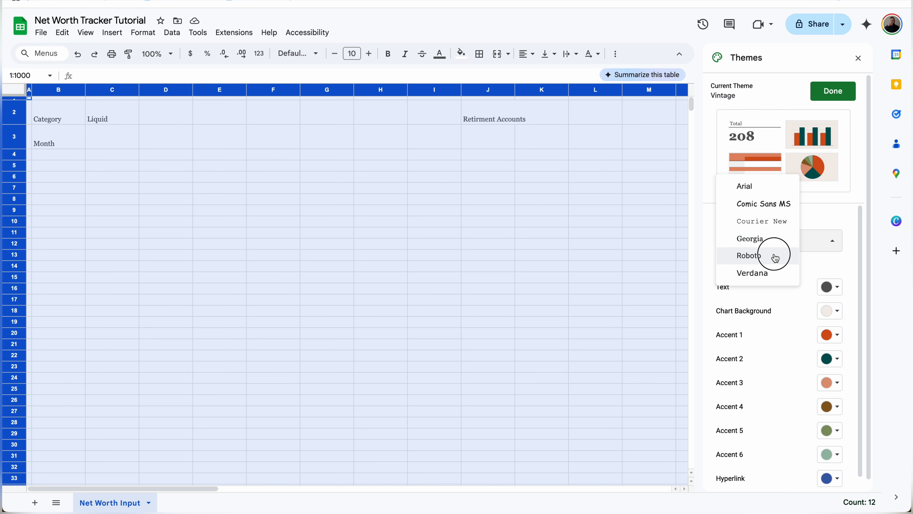
{"action": "left_click", "coordinate": [776, 257]}
Try blue as the theme's text color, return it to dark gray, and leave the theme settings.
{"action": "left_click", "coordinate": [830, 288]}
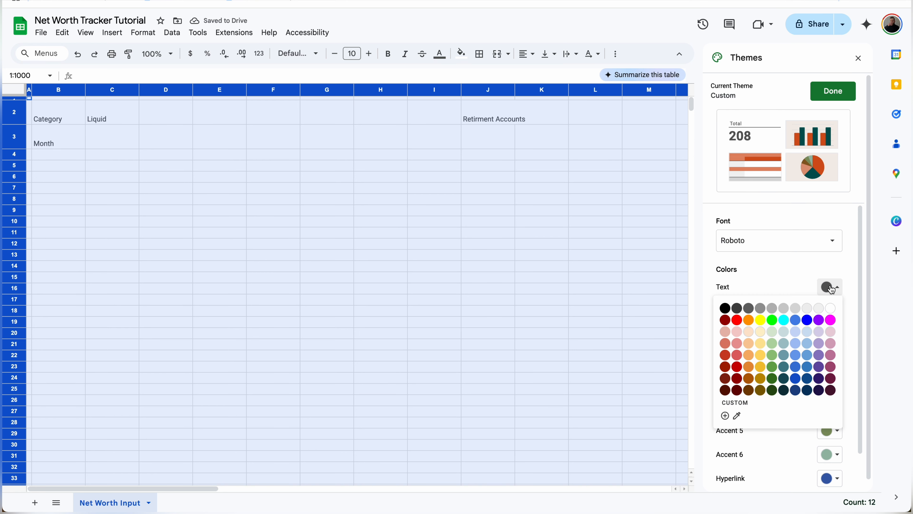
{"action": "left_click", "coordinate": [809, 320]}
{"action": "left_click", "coordinate": [838, 287]}
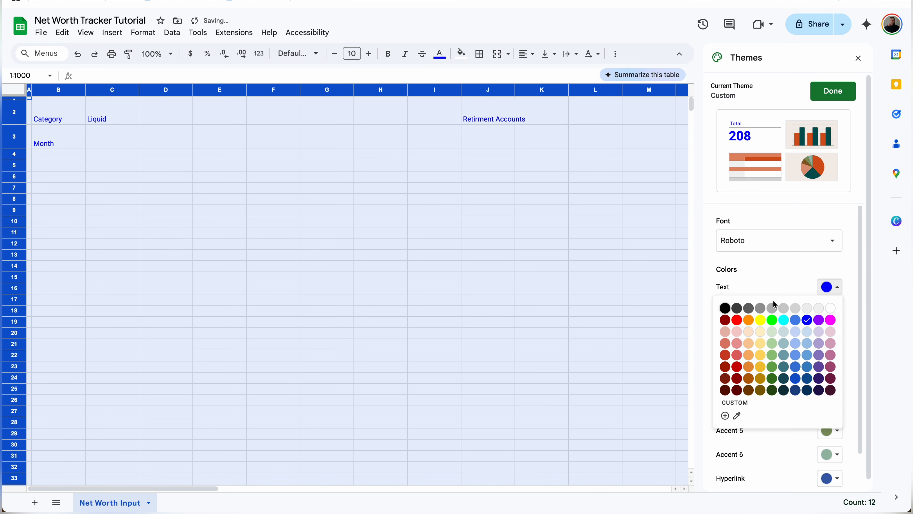
{"action": "left_click", "coordinate": [747, 306]}
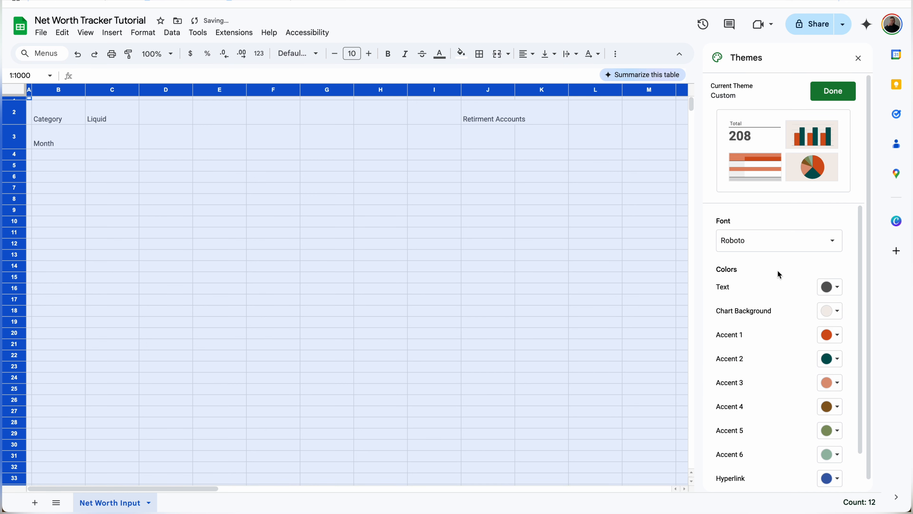
{"action": "scroll", "coordinate": [785, 375], "scroll_direction": "down", "scroll_amount": 2}
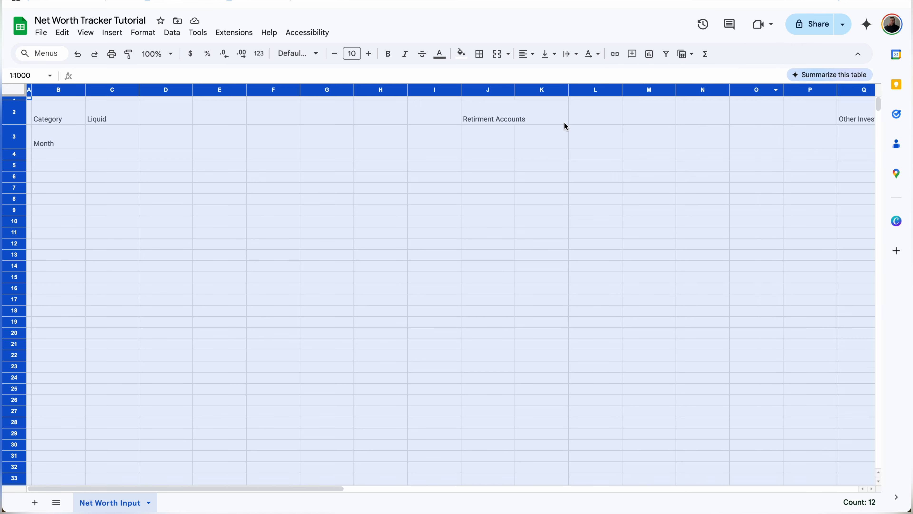
{"action": "left_click", "coordinate": [558, 122]}
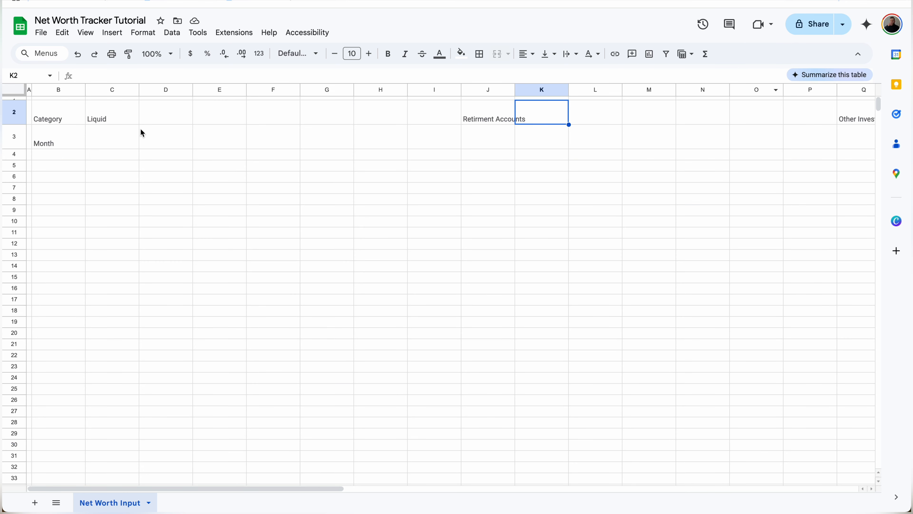
Format the Category and Month cells B2:B3 with a gray fill and bold, centered text at size 12.
{"action": "left_click_drag", "start_coordinate": [63, 114], "coordinate": [73, 145]}
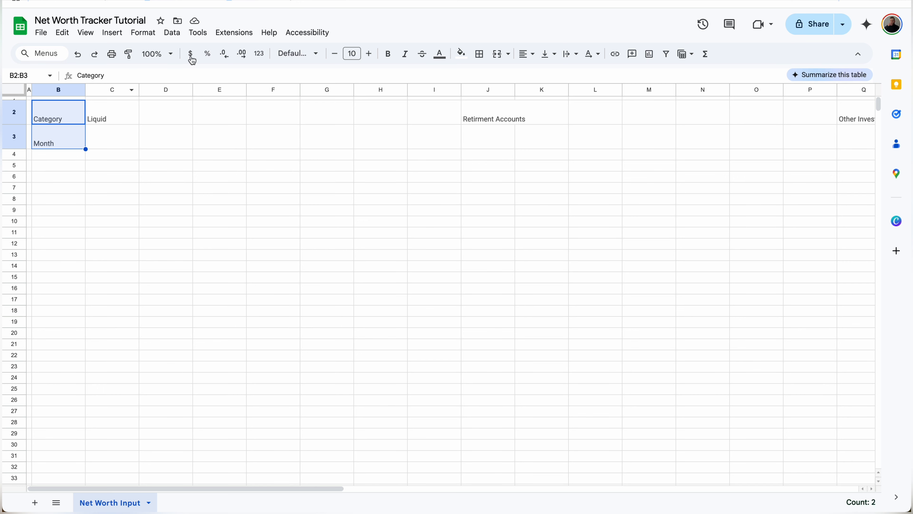
{"action": "left_click", "coordinate": [461, 54]}
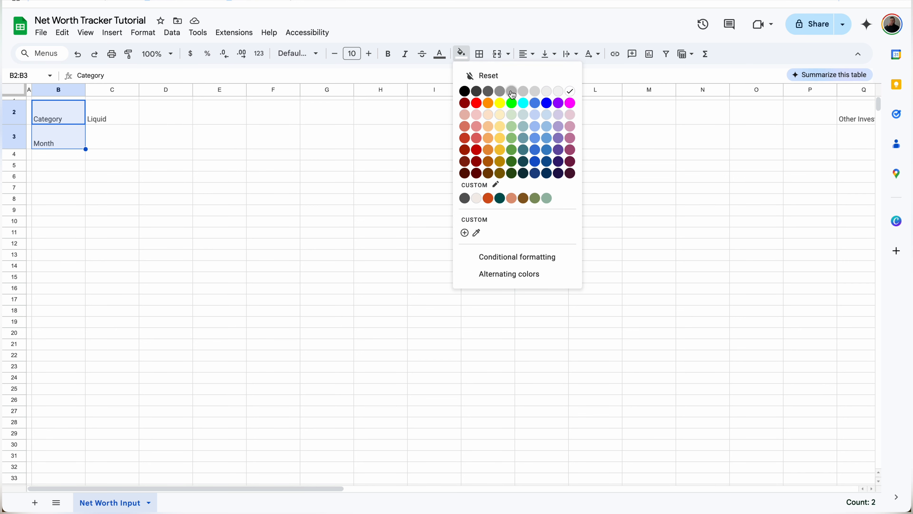
{"action": "left_click", "coordinate": [512, 92]}
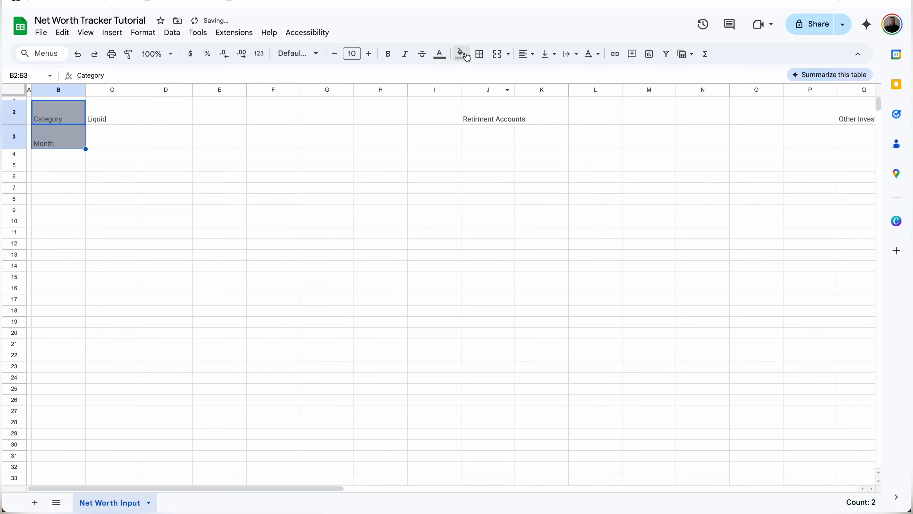
{"action": "left_click", "coordinate": [388, 54]}
{"action": "left_click", "coordinate": [369, 54]}
{"action": "left_click", "coordinate": [369, 53]}
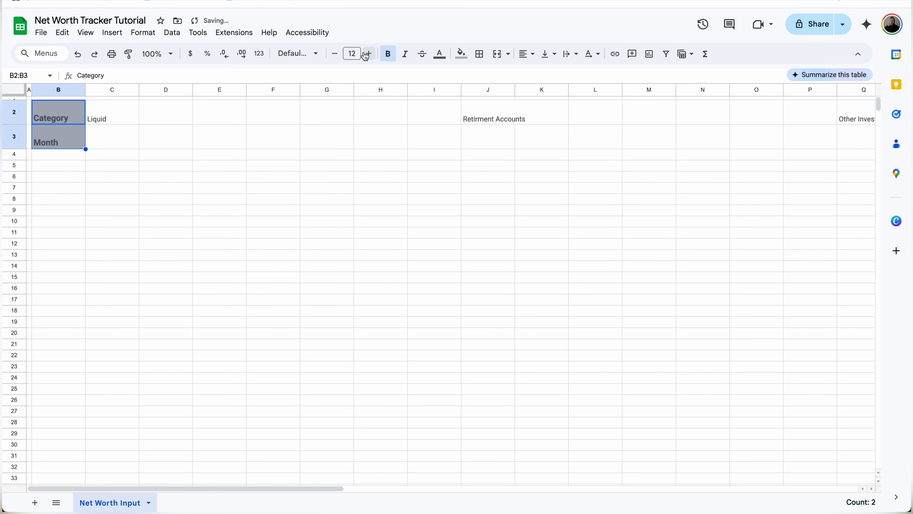
{"action": "left_click", "coordinate": [526, 54]}
{"action": "left_click", "coordinate": [544, 74]}
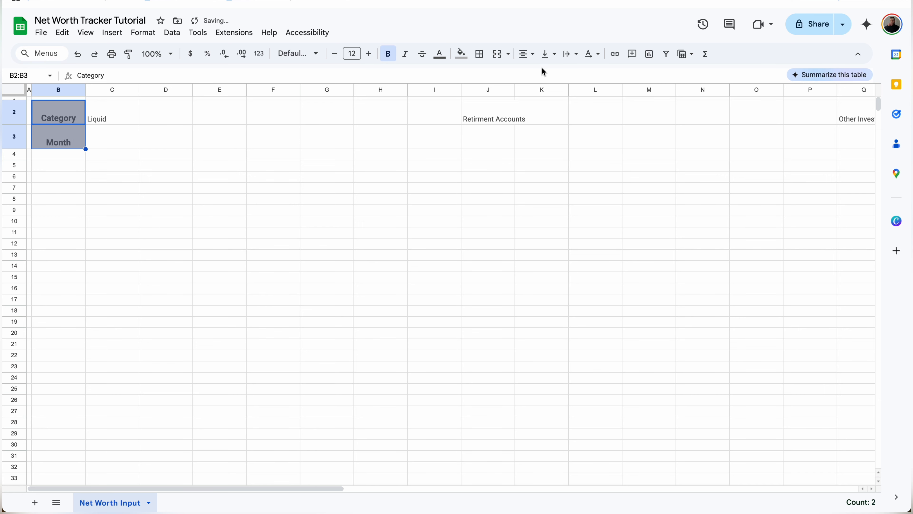
Make the Liquid heading in C2 bold at size 12 and fill C2:I2 with green.
{"action": "left_click", "coordinate": [130, 118]}
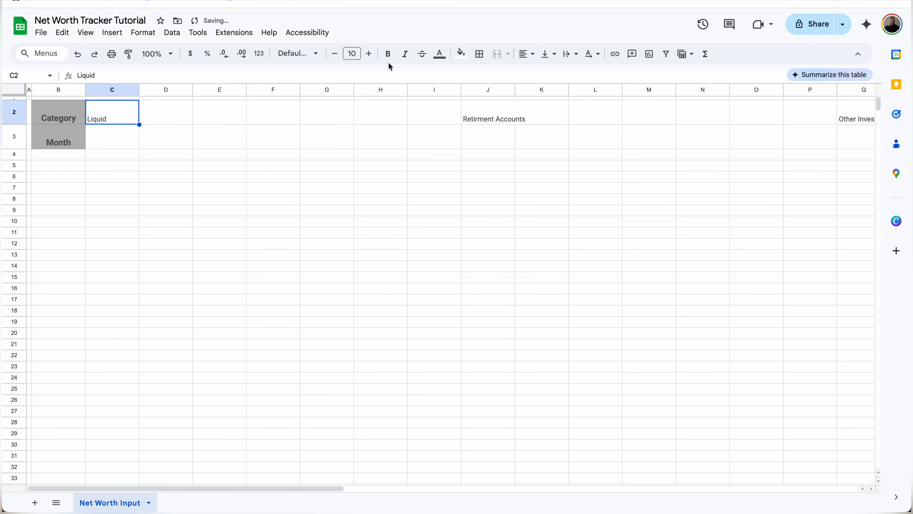
{"action": "left_click", "coordinate": [389, 54]}
{"action": "left_click", "coordinate": [368, 54]}
{"action": "left_click", "coordinate": [368, 54]}
{"action": "left_click_drag", "start_coordinate": [174, 113], "coordinate": [435, 112]}
{"action": "left_click", "coordinate": [462, 55]}
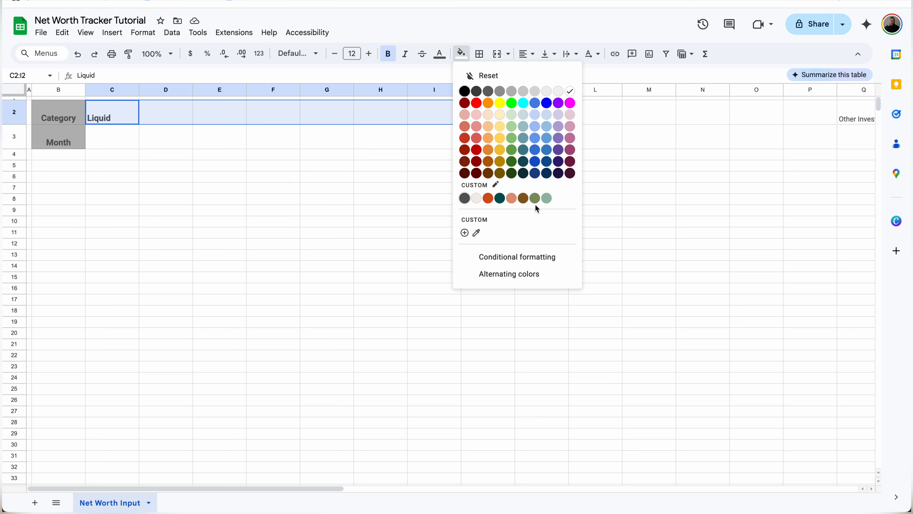
{"action": "left_click", "coordinate": [512, 150]}
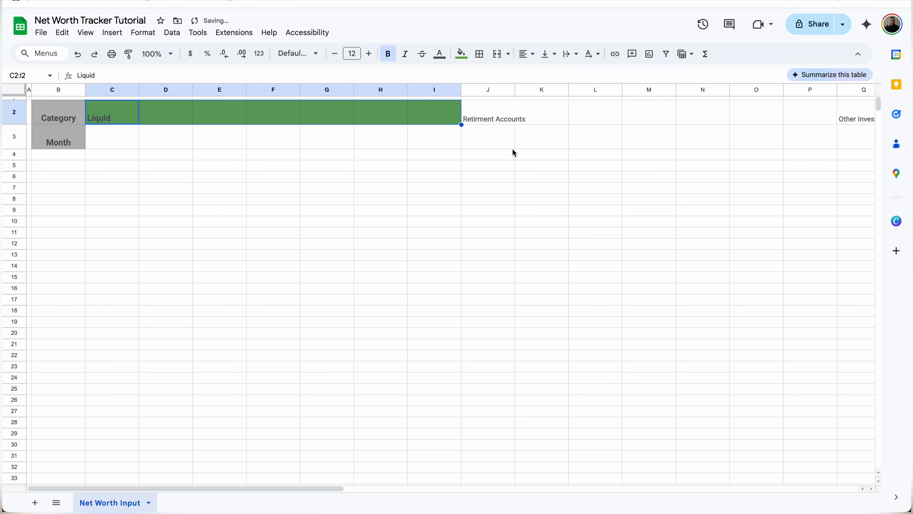
Fill the Retirment Accounts range J2:P2 with golden yellow and make its text bold at size 12.
{"action": "left_click_drag", "start_coordinate": [475, 116], "coordinate": [805, 111]}
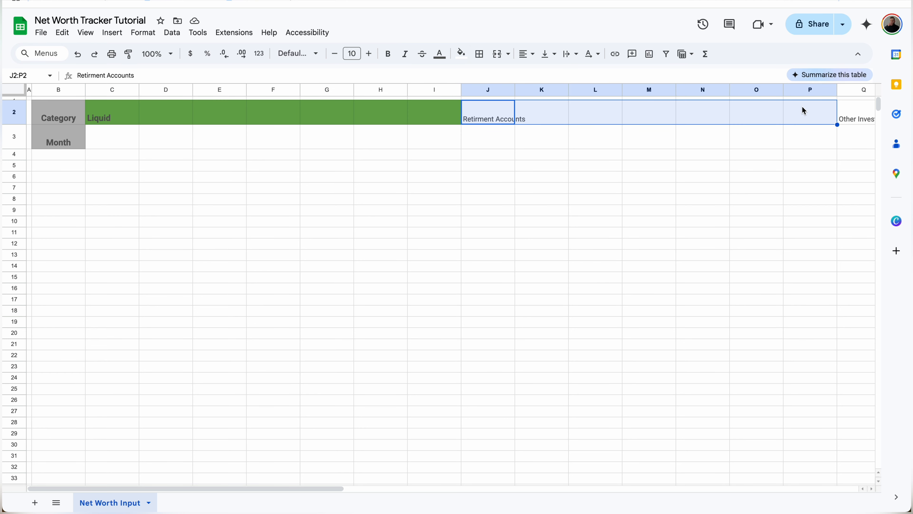
{"action": "left_click", "coordinate": [461, 54]}
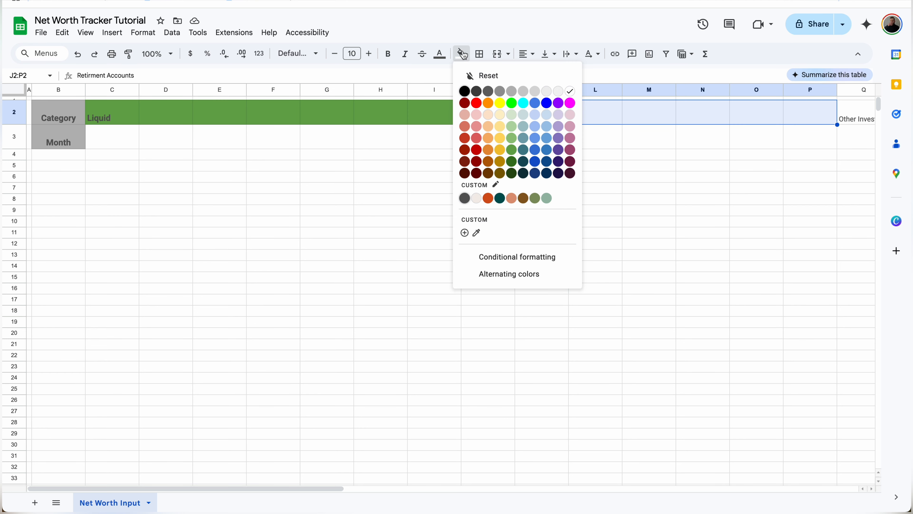
{"action": "left_click", "coordinate": [499, 151]}
{"action": "scroll", "coordinate": [558, 113], "scroll_direction": "right", "scroll_amount": 10}
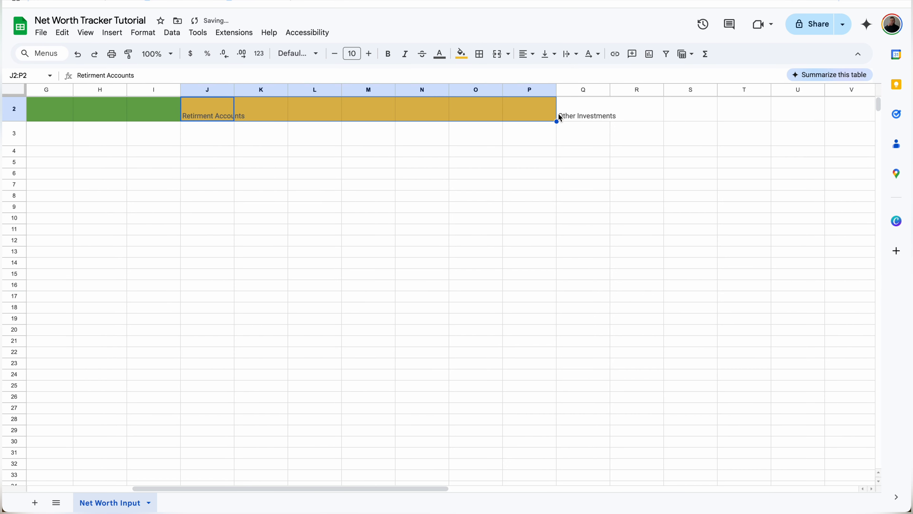
{"action": "left_click", "coordinate": [374, 55]}
{"action": "left_click", "coordinate": [374, 55]}
{"action": "left_click", "coordinate": [389, 54]}
{"action": "left_click", "coordinate": [390, 104]}
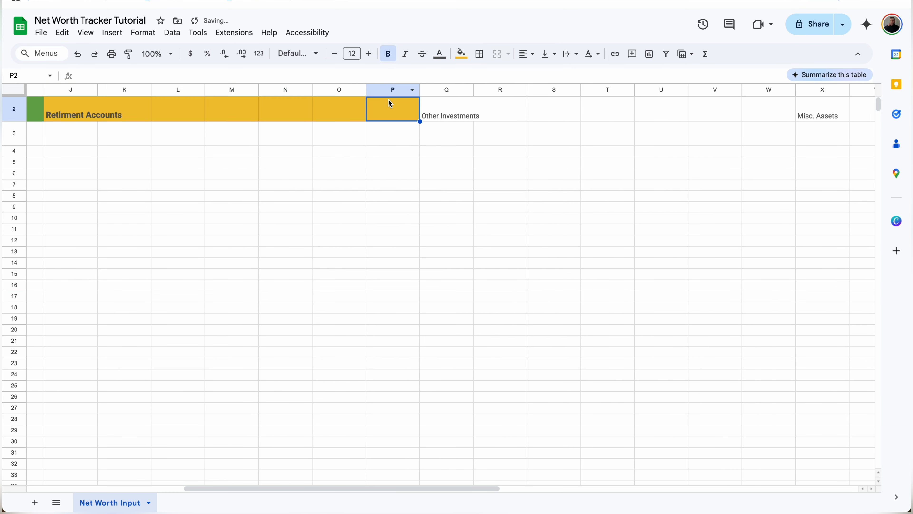
Try clipping the Retirment Accounts heading in J2 and set its text wrapping back to overflow.
{"action": "left_click", "coordinate": [99, 109]}
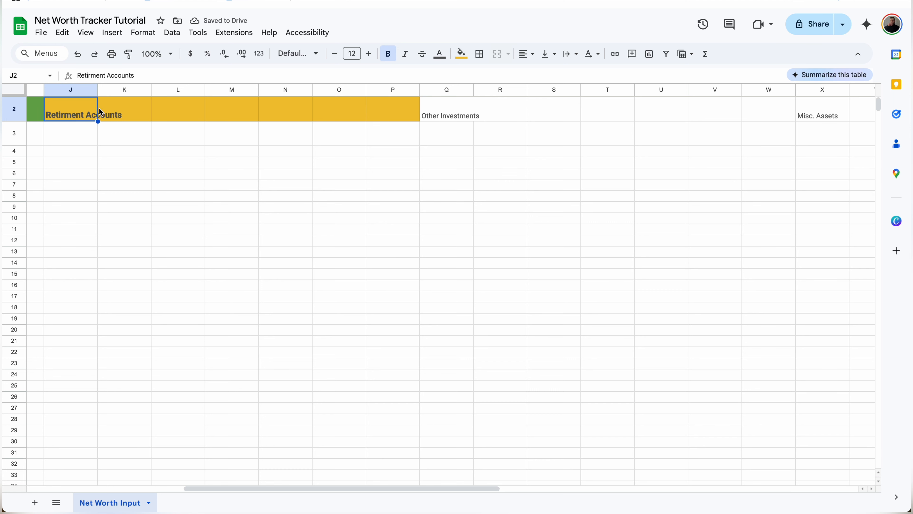
{"action": "left_click", "coordinate": [575, 61]}
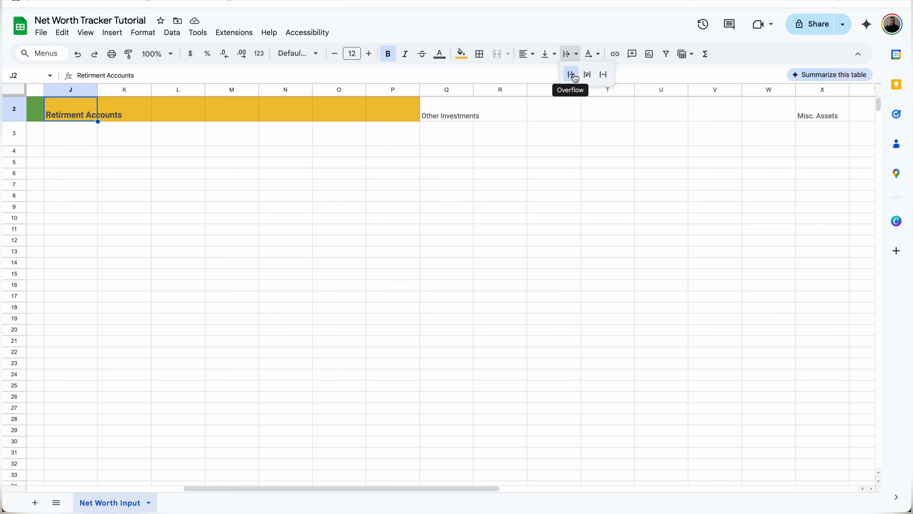
{"action": "left_click", "coordinate": [607, 80]}
{"action": "left_click", "coordinate": [574, 58]}
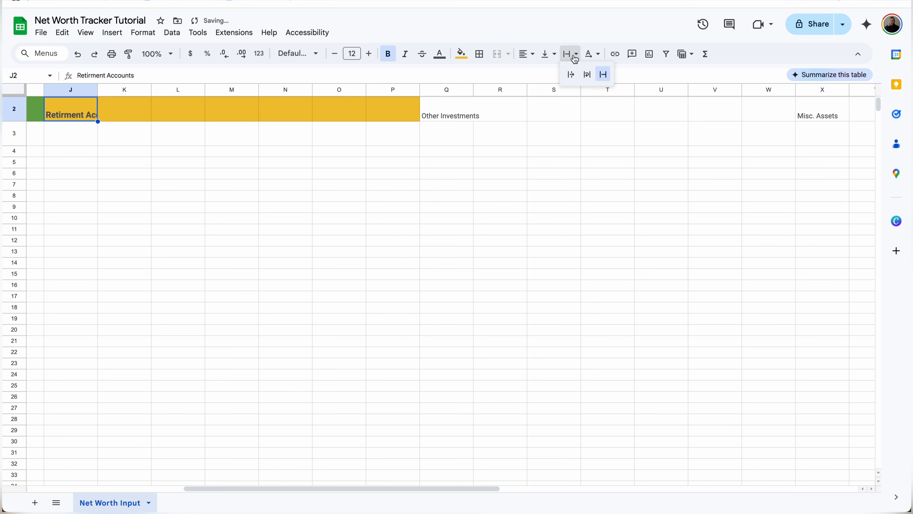
{"action": "left_click", "coordinate": [571, 74]}
Fill the Other Investments range Q2:W2 with light purple and make its text bold at size 12.
{"action": "left_click", "coordinate": [470, 117]}
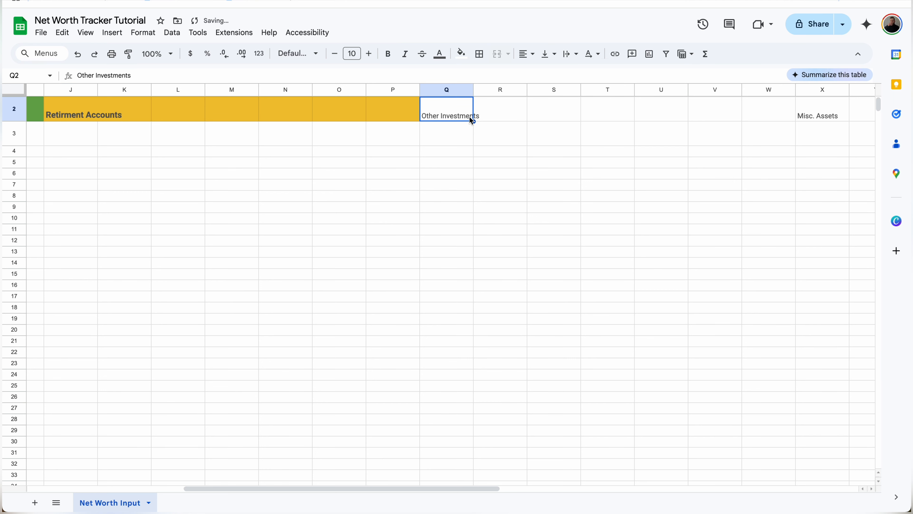
{"action": "left_click_drag", "start_coordinate": [470, 118], "coordinate": [748, 109]}
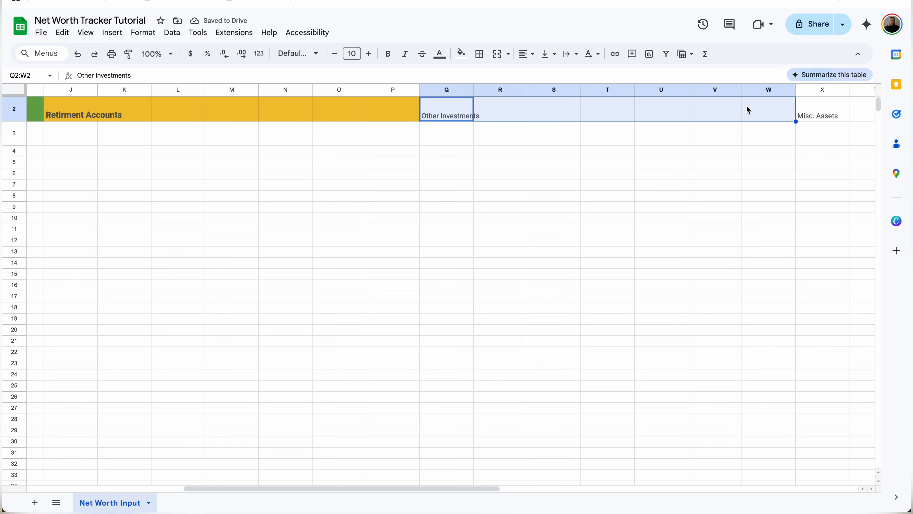
{"action": "left_click", "coordinate": [462, 55]}
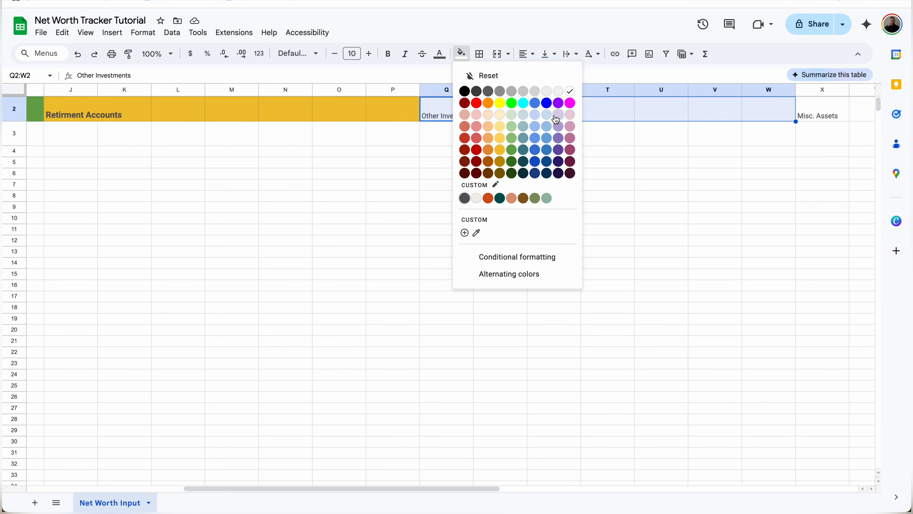
{"action": "left_click", "coordinate": [555, 120]}
{"action": "scroll", "coordinate": [527, 119], "scroll_direction": "right", "scroll_amount": 1}
{"action": "left_click", "coordinate": [390, 56]}
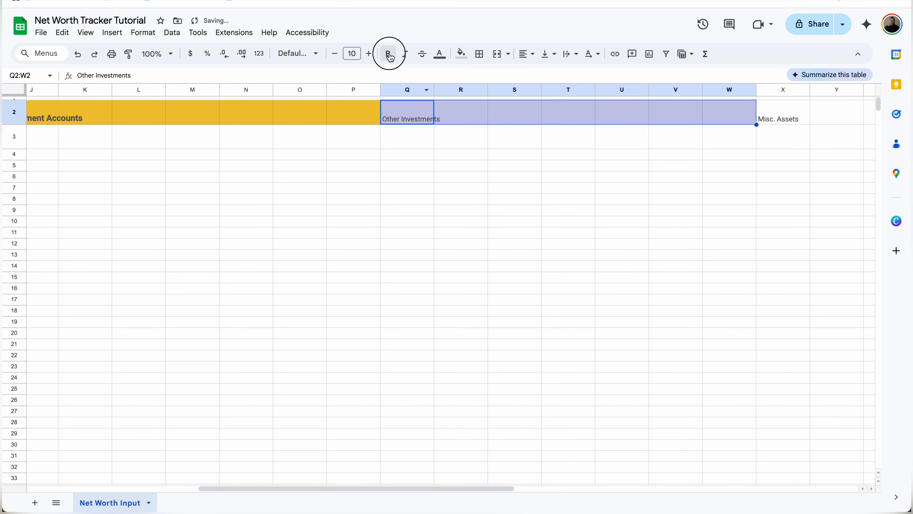
{"action": "left_click", "coordinate": [368, 54]}
{"action": "left_click", "coordinate": [369, 54]}
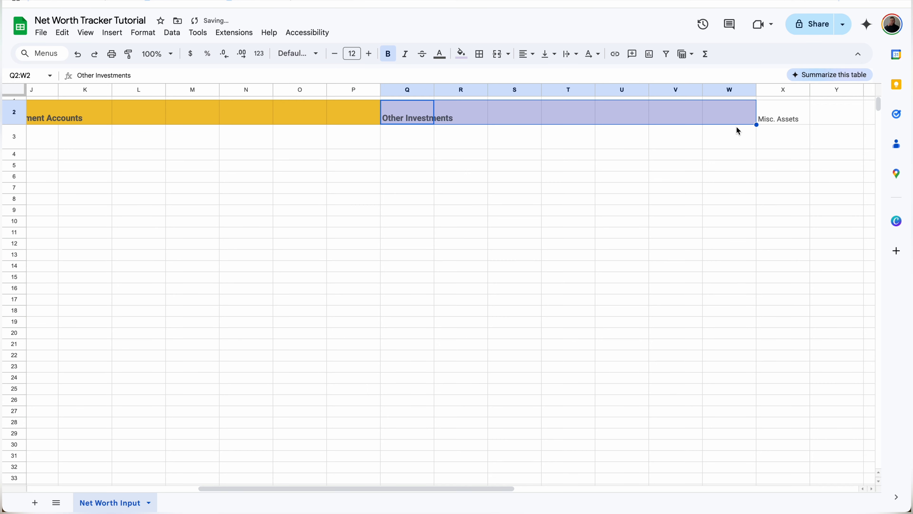
Fill the Misc. Assets range X2:AD2 with cornflower blue.
{"action": "scroll", "coordinate": [647, 128], "scroll_direction": "right", "scroll_amount": 3}
{"action": "left_click_drag", "start_coordinate": [441, 116], "coordinate": [744, 108]}
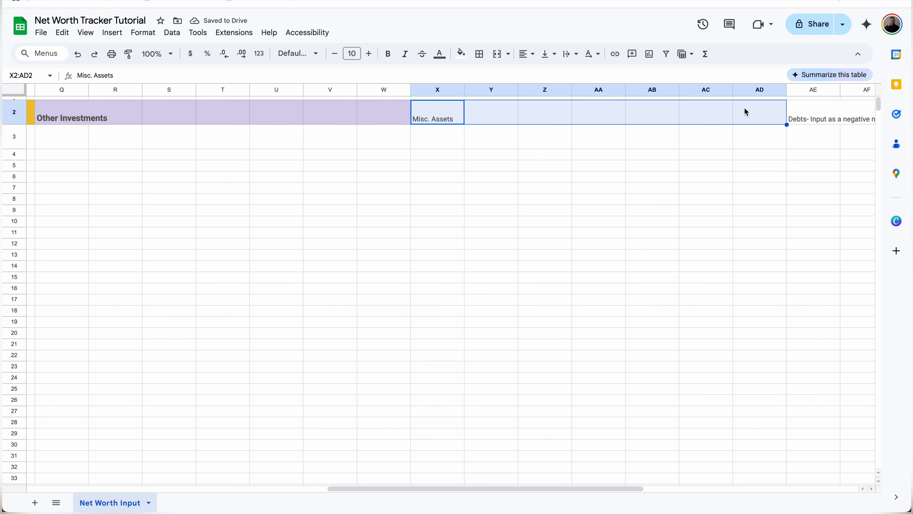
{"action": "left_click", "coordinate": [462, 54]}
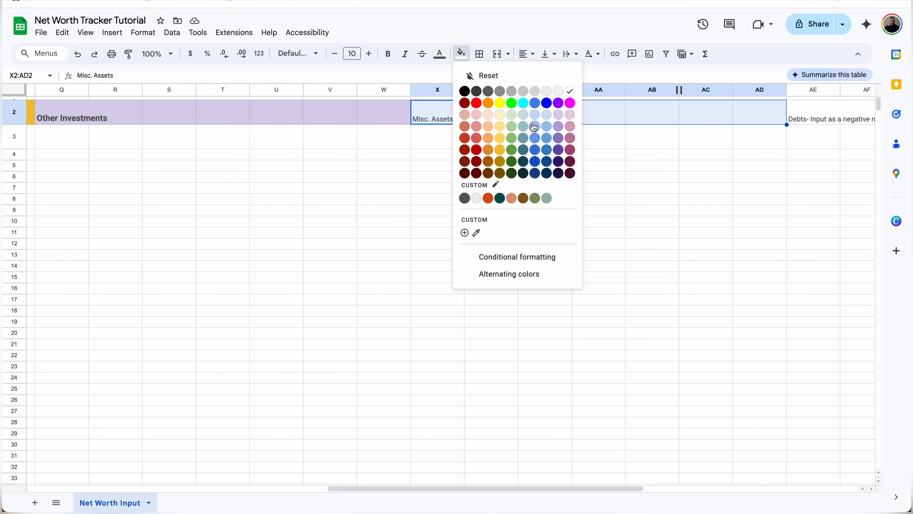
{"action": "left_click", "coordinate": [535, 138]}
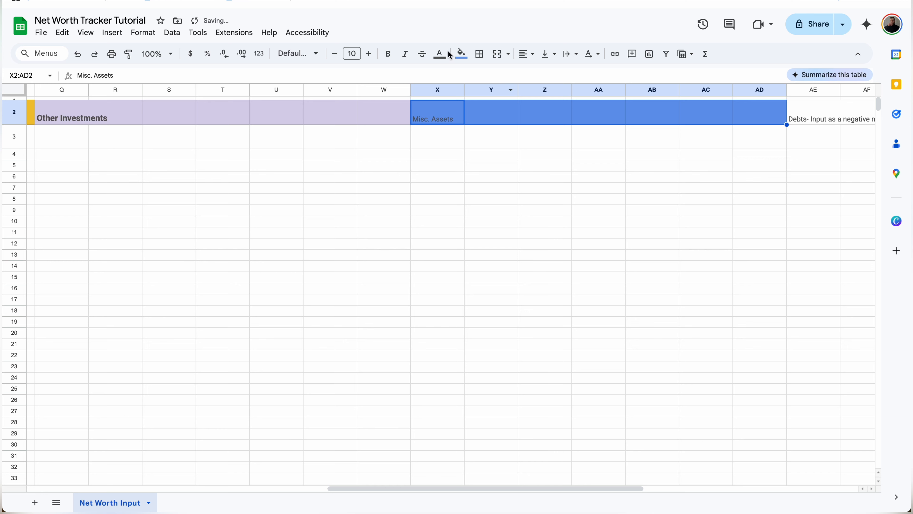
Make the Misc. Assets range X2:AD2 bold at font size 12.
{"action": "left_click", "coordinate": [389, 54]}
{"action": "left_click", "coordinate": [369, 54]}
{"action": "left_click", "coordinate": [369, 53]}
Fill the Debts heading range AE2:AK2 with light orange and make its text bold at size 12.
{"action": "scroll", "coordinate": [604, 137], "scroll_direction": "right", "scroll_amount": 5}
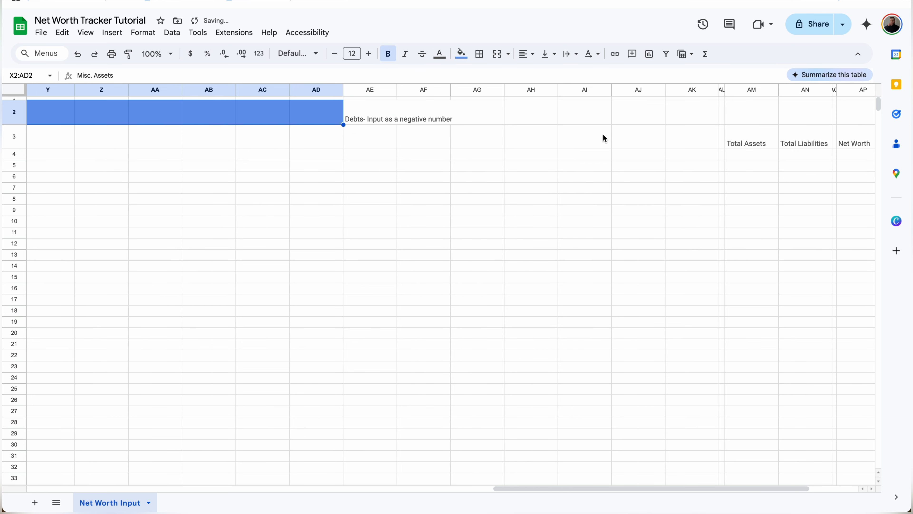
{"action": "left_click_drag", "start_coordinate": [295, 112], "coordinate": [616, 112]}
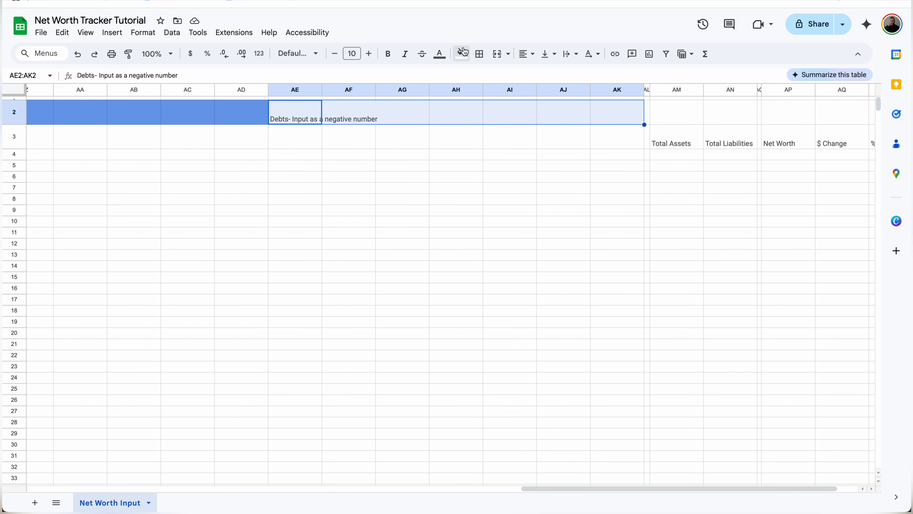
{"action": "left_click", "coordinate": [462, 53]}
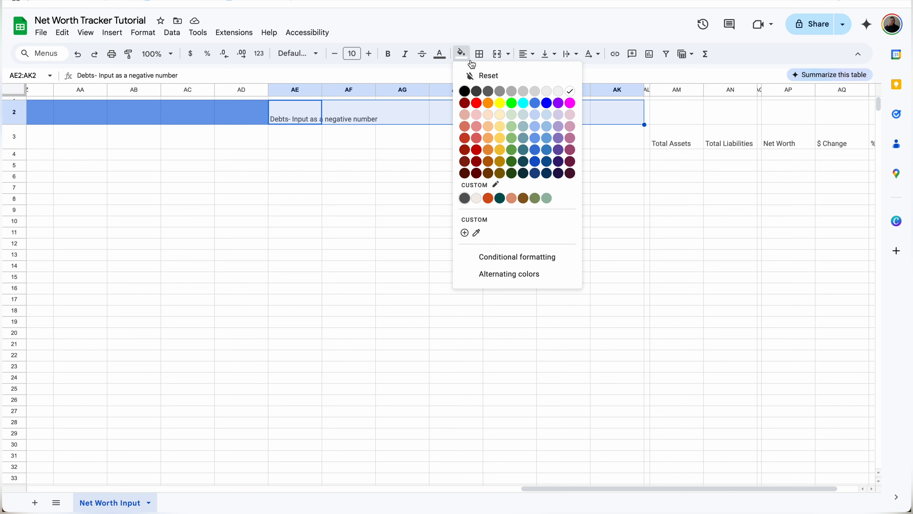
{"action": "left_click", "coordinate": [489, 130]}
{"action": "double_click", "coordinate": [370, 54]}
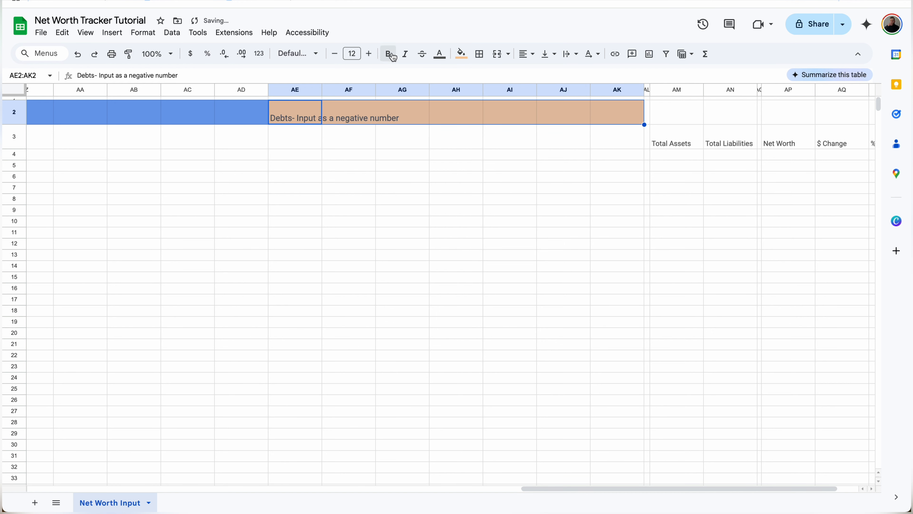
{"action": "left_click", "coordinate": [392, 54]}
Make the summary headings in AM3:AR3 bold at size 11 and center them horizontally.
{"action": "left_click_drag", "start_coordinate": [673, 141], "coordinate": [815, 138]}
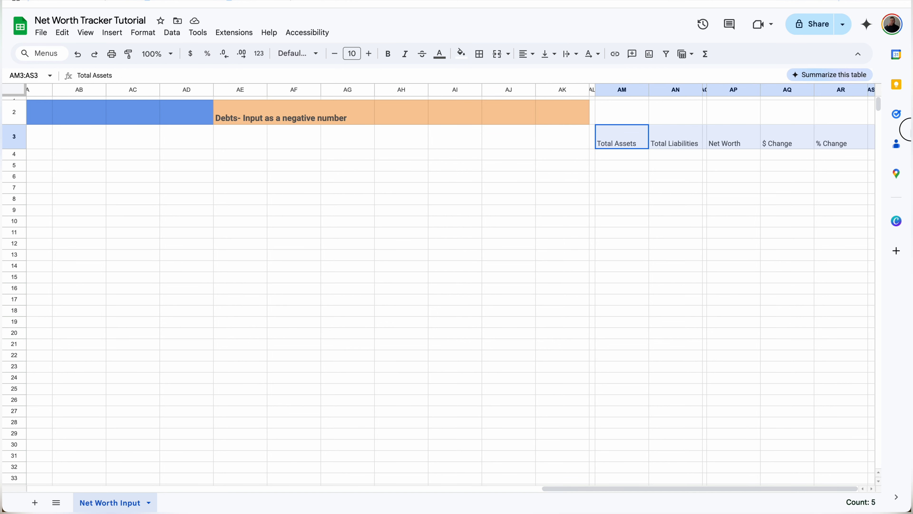
{"action": "left_click", "coordinate": [370, 54]}
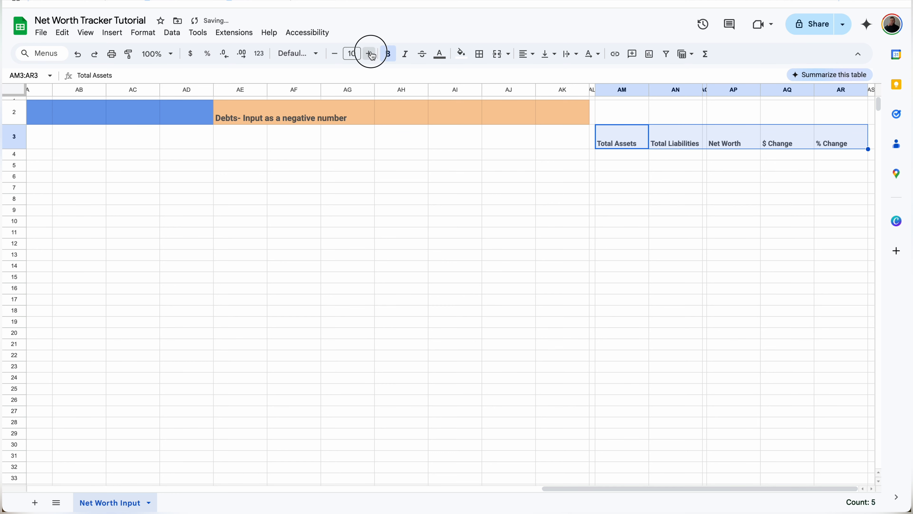
{"action": "left_click", "coordinate": [388, 54]}
{"action": "left_click", "coordinate": [526, 54]}
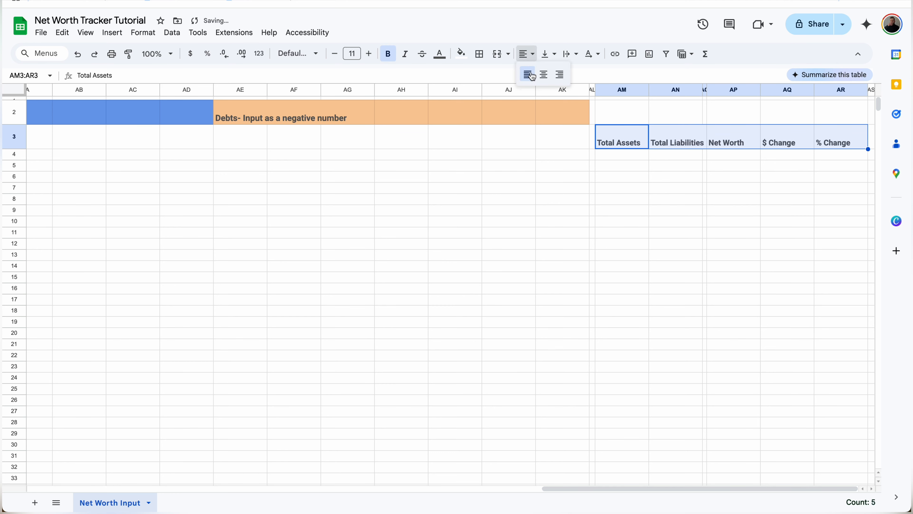
{"action": "left_click", "coordinate": [544, 74]}
Wrap the text of the Total Liabilities heading in AN3.
{"action": "left_click", "coordinate": [675, 141]}
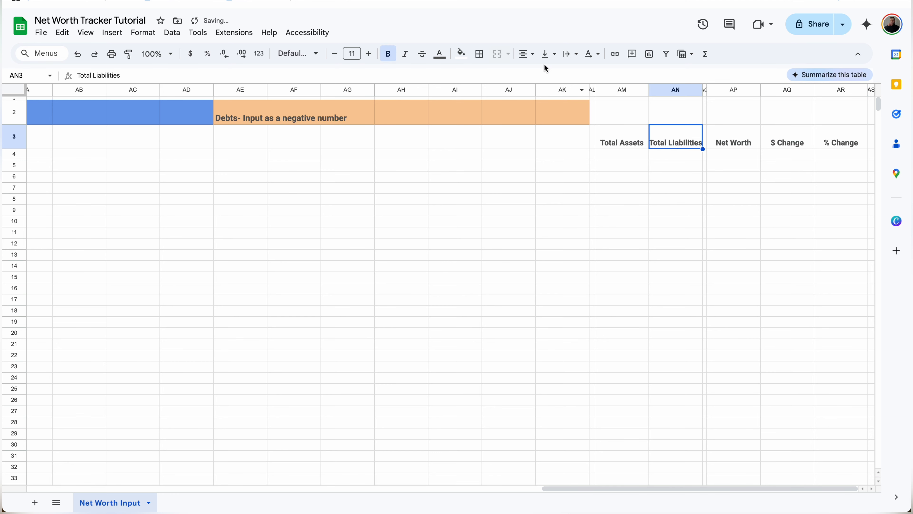
{"action": "left_click", "coordinate": [570, 54]}
{"action": "left_click", "coordinate": [587, 74]}
Align the summary headings in AM3:AR3 vertically to the middle of their cells.
{"action": "left_click_drag", "start_coordinate": [619, 138], "coordinate": [848, 139]}
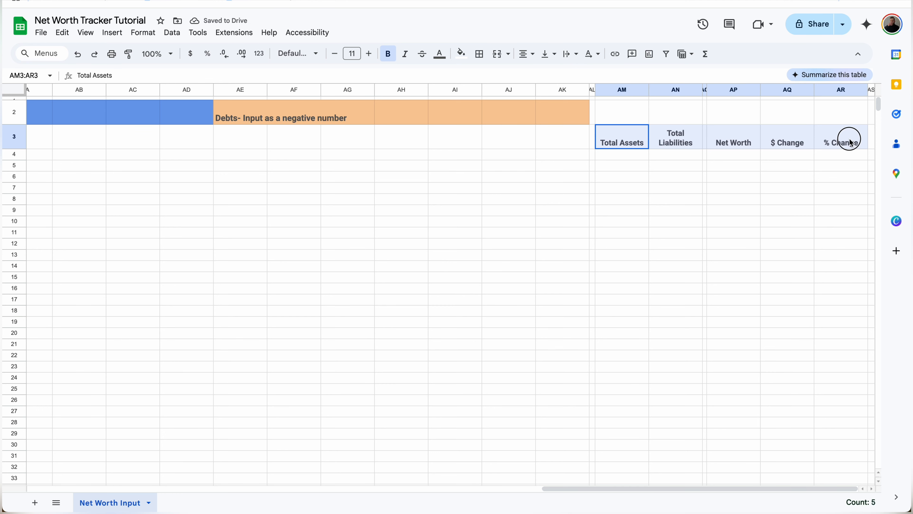
{"action": "left_click", "coordinate": [556, 56]}
{"action": "left_click", "coordinate": [563, 74]}
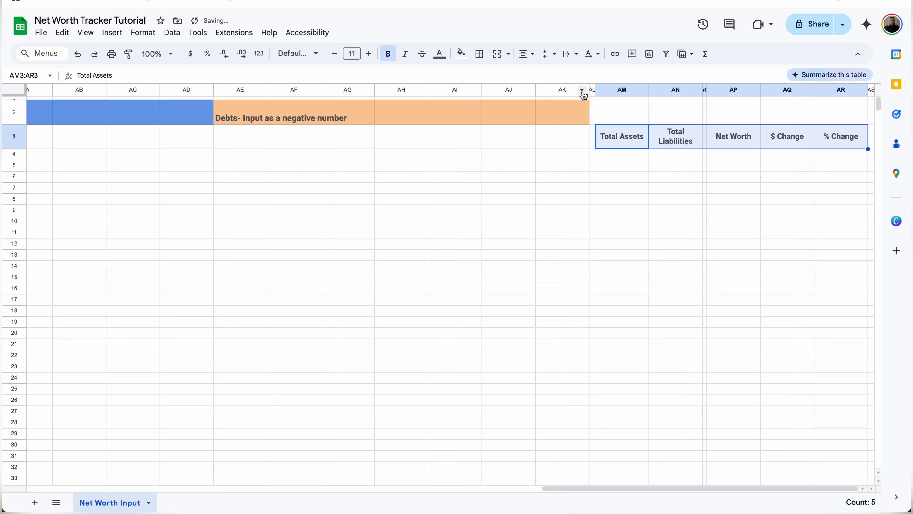
{"action": "left_click", "coordinate": [651, 110]}
{"action": "left_click", "coordinate": [649, 153]}
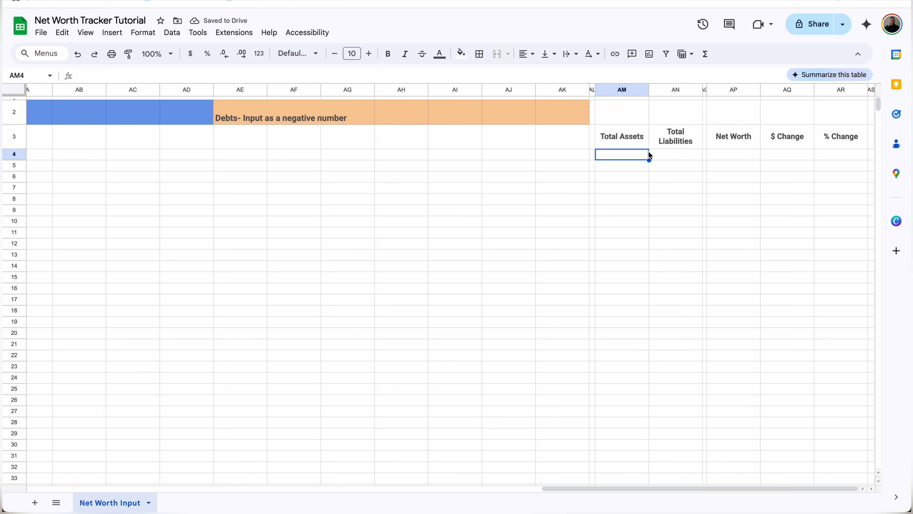
{"action": "left_click", "coordinate": [674, 147]}
Apply the default green alternating colors style with a header to the Liquid columns, range C3:I1000.
{"action": "scroll", "coordinate": [672, 143], "scroll_direction": "left", "scroll_amount": 20}
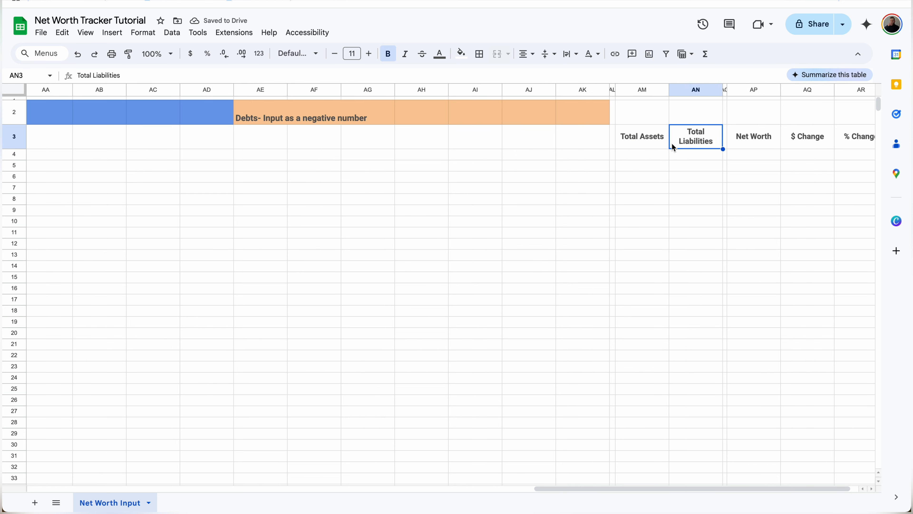
{"action": "left_click", "coordinate": [116, 144]}
{"action": "left_click_drag", "start_coordinate": [117, 147], "coordinate": [426, 140]}
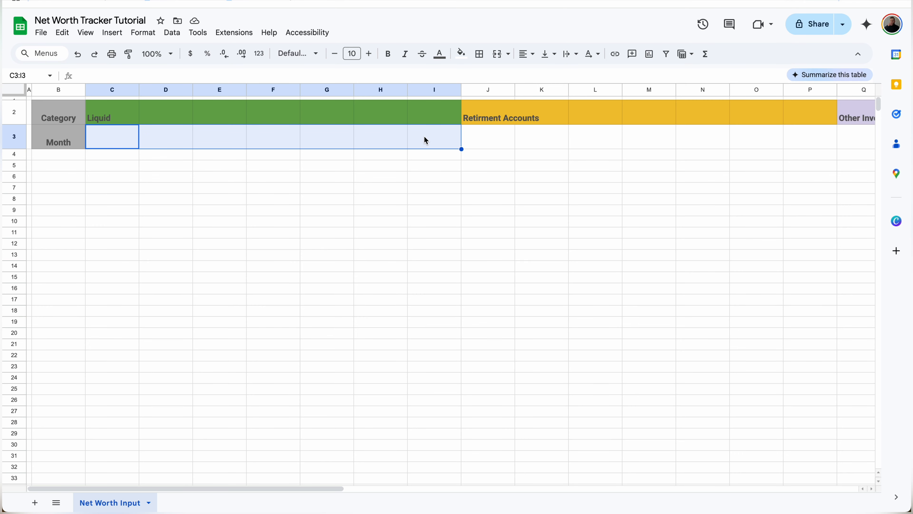
{"action": "key", "text": "ctrl+shift+Down"}
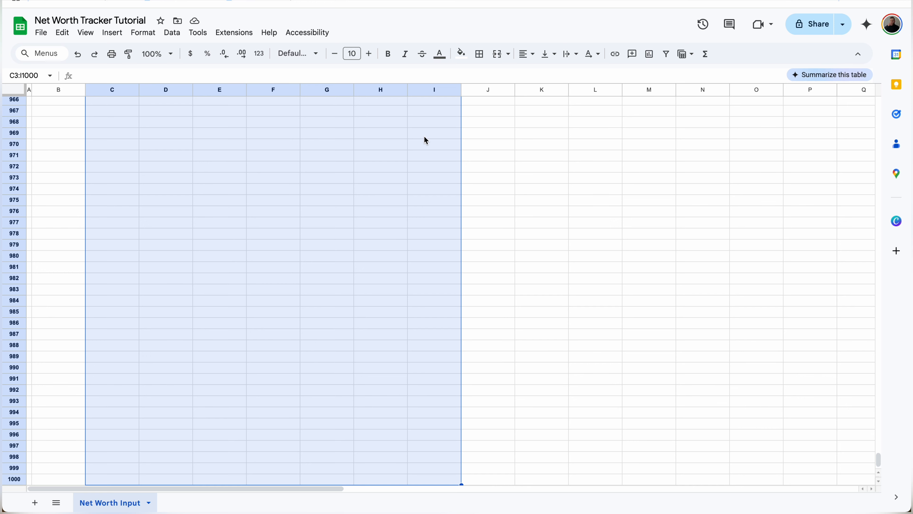
{"action": "scroll", "coordinate": [423, 136], "scroll_direction": "down", "scroll_amount": 1}
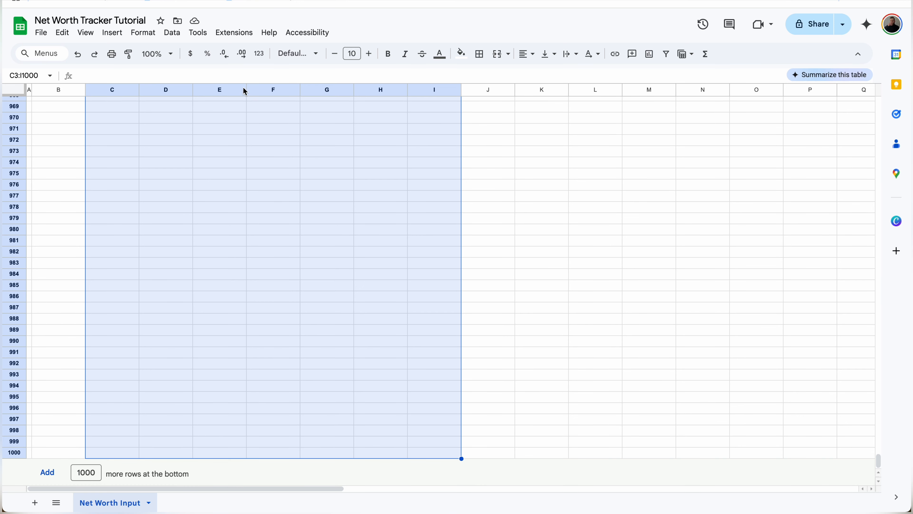
{"action": "left_click", "coordinate": [152, 36]}
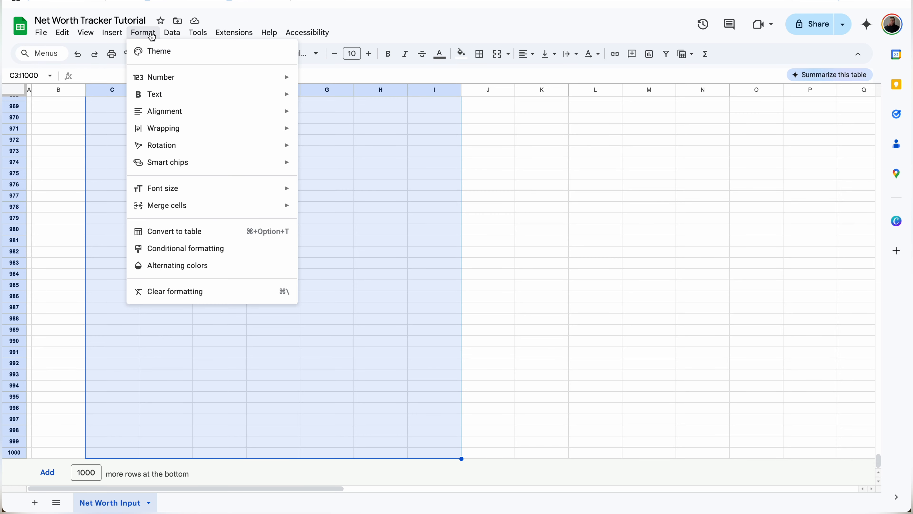
{"action": "left_click", "coordinate": [184, 269]}
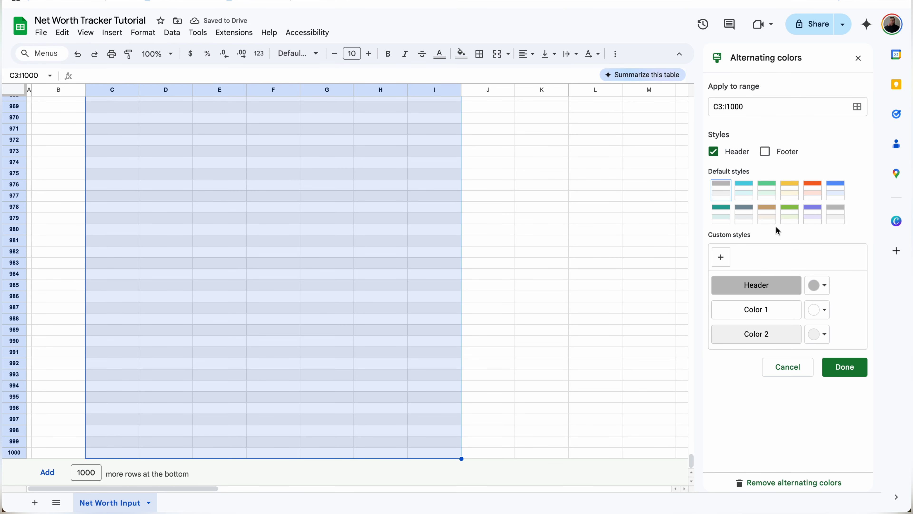
{"action": "left_click", "coordinate": [792, 218]}
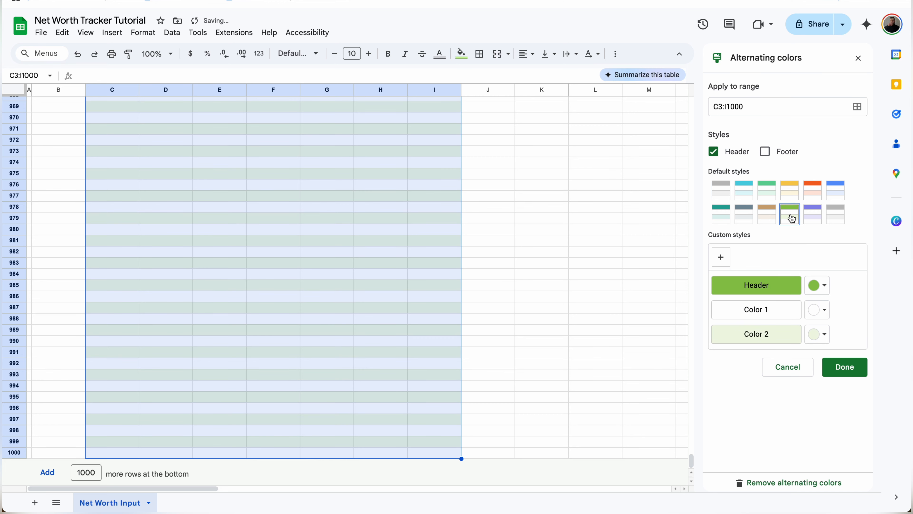
{"action": "left_click", "coordinate": [849, 374]}
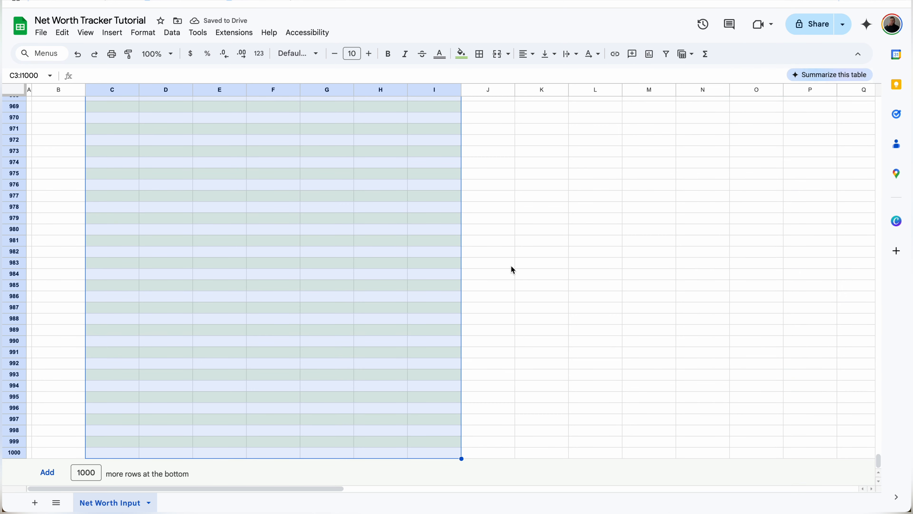
{"action": "left_click", "coordinate": [382, 247]}
{"action": "key", "text": "super+Up"}
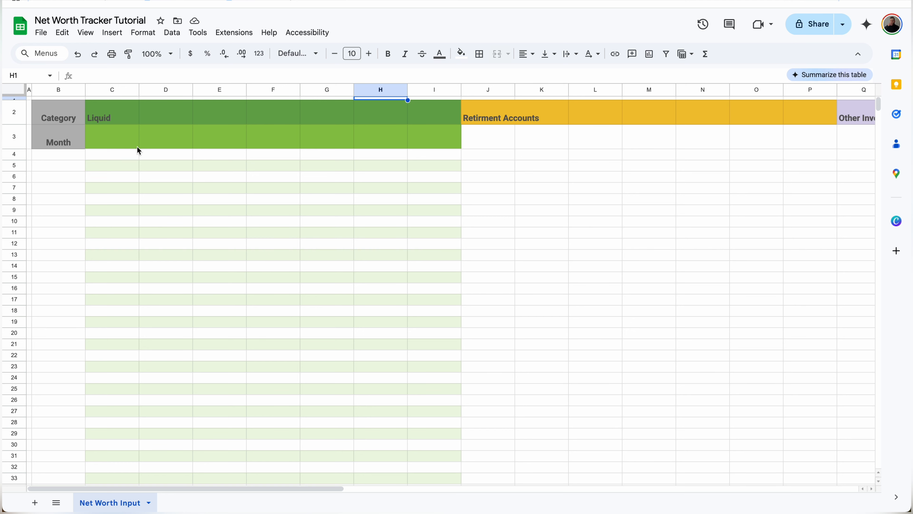
Fill the header row C3:I3 with the same darker green as the Liquid heading above it.
{"action": "left_click_drag", "start_coordinate": [141, 138], "coordinate": [801, 113]}
{"action": "left_click", "coordinate": [462, 54]}
{"action": "left_click", "coordinate": [511, 149]}
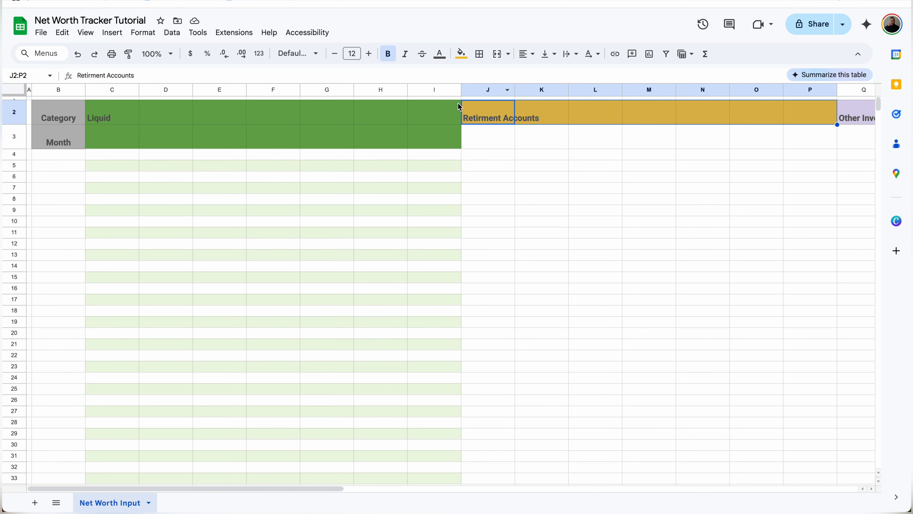
Apply the default yellow alternating colors style with a header to the Retirment Accounts columns, range J3:P1000.
{"action": "left_click", "coordinate": [488, 145]}
{"action": "key", "text": "shift+Right"}
{"action": "key", "text": "shift+Right"}
{"action": "key", "text": "shift+Right"}
{"action": "key", "text": "shift+Right"}
{"action": "key", "text": "shift+Right"}
{"action": "key", "text": "shift+Right"}
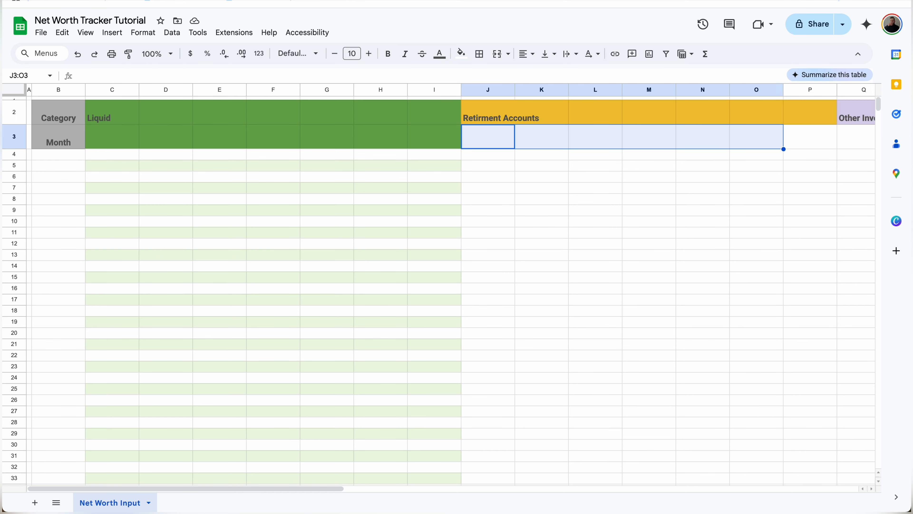
{"action": "key", "text": "super+shift+Down"}
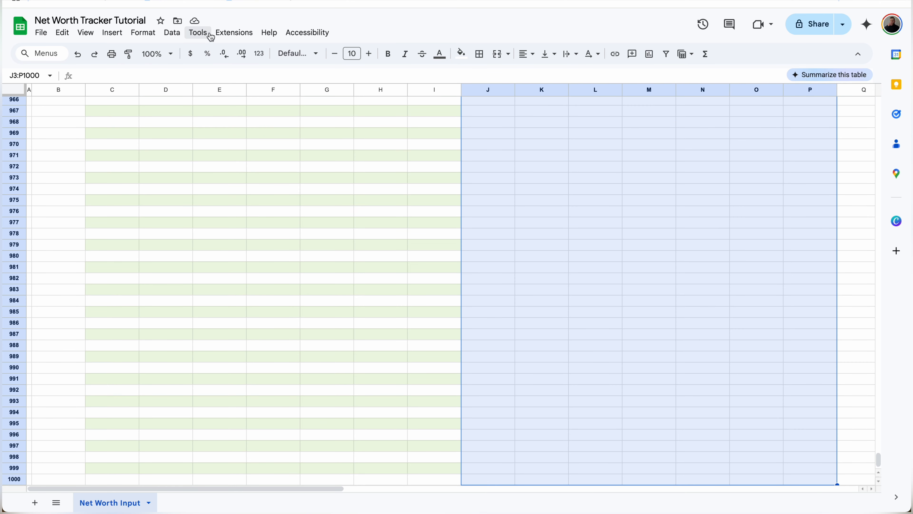
{"action": "left_click", "coordinate": [145, 33]}
{"action": "left_click", "coordinate": [187, 266]}
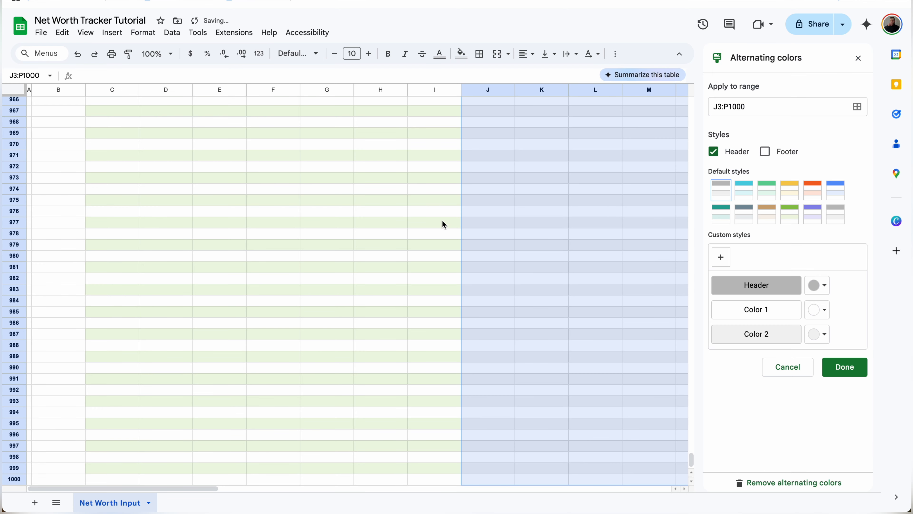
{"action": "left_click", "coordinate": [796, 198]}
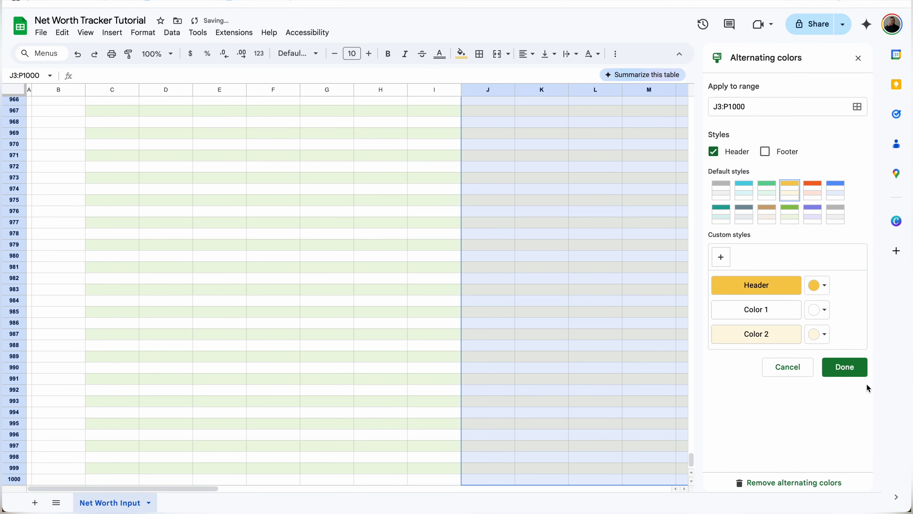
{"action": "left_click", "coordinate": [861, 369]}
{"action": "left_click", "coordinate": [762, 248]}
{"action": "key", "text": "super+Up"}
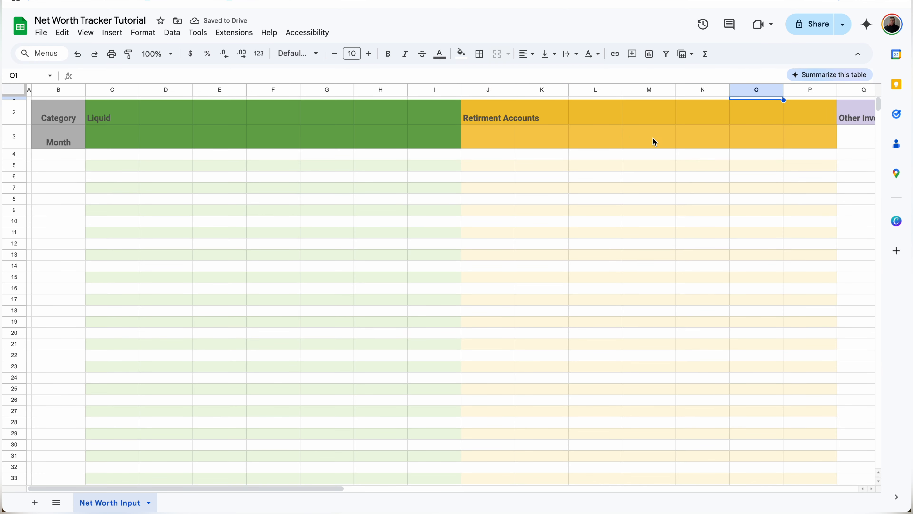
Fill the header row J3:P3 with the same golden yellow as the Retirment Accounts heading.
{"action": "left_click_drag", "start_coordinate": [814, 135], "coordinate": [503, 152]}
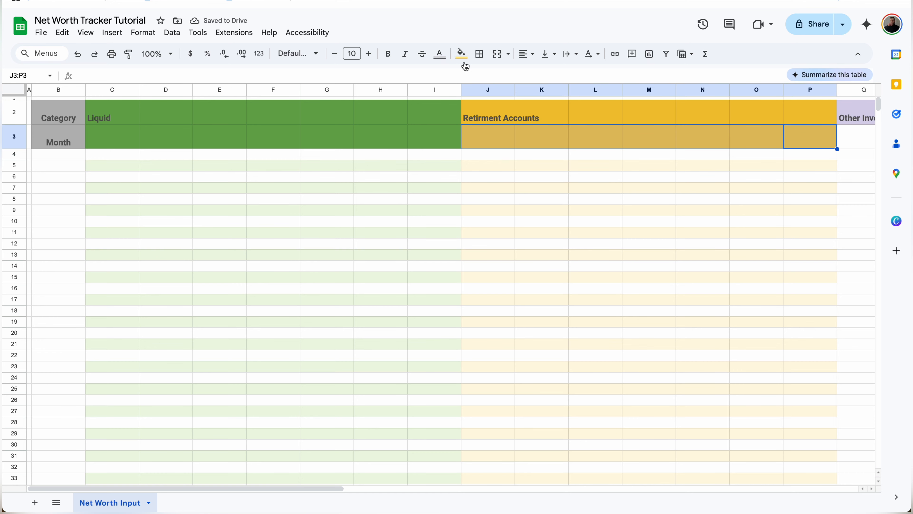
{"action": "left_click", "coordinate": [463, 61]}
{"action": "left_click", "coordinate": [505, 147]}
{"action": "left_click", "coordinate": [590, 144]}
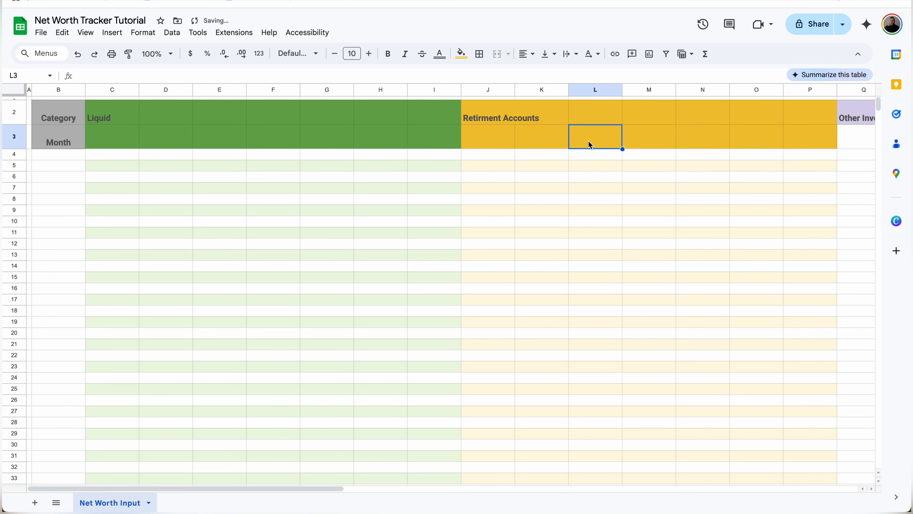
Select the Other Investments columns Q to W from row 3 down to the last row of the sheet.
{"action": "scroll", "coordinate": [633, 129], "scroll_direction": "right", "scroll_amount": 14}
{"action": "left_click_drag", "start_coordinate": [266, 137], "coordinate": [567, 136]}
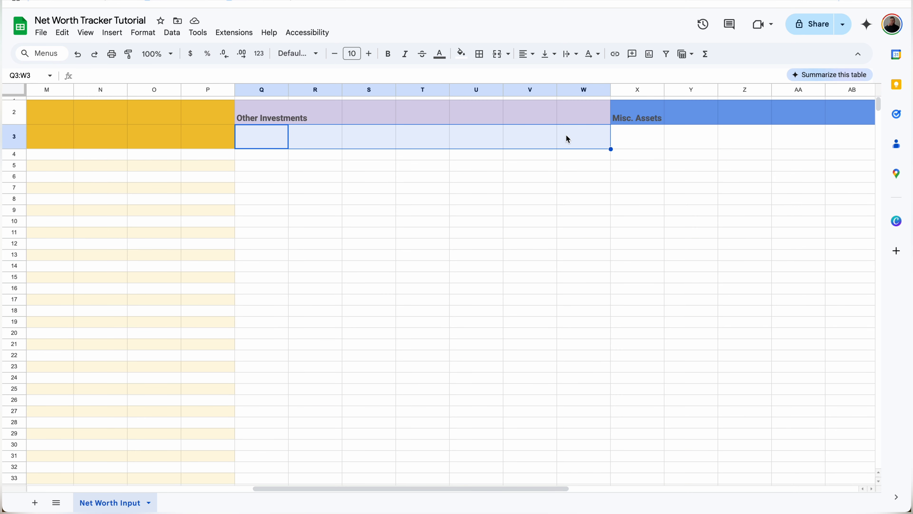
{"action": "key", "text": "ctrl+shift+Down"}
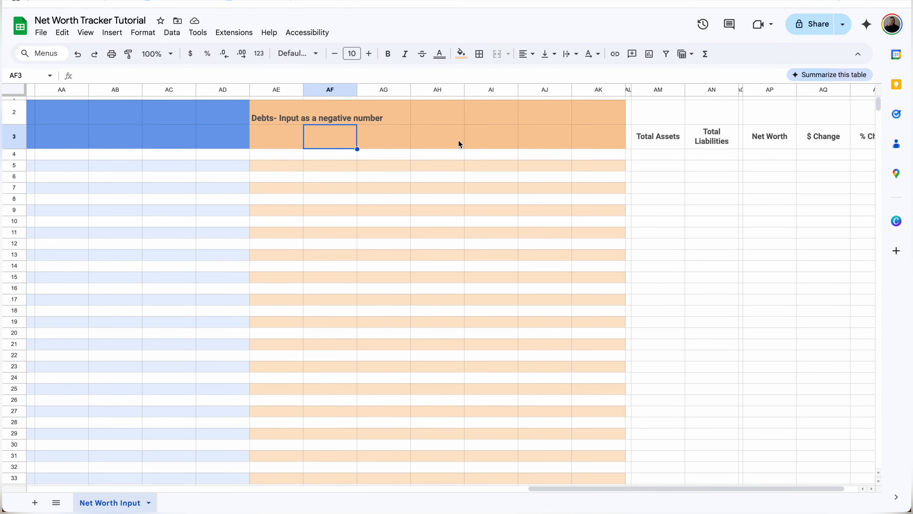
Review the custom alternating colors style of the Debts range AE3:AK1000, including the color choices for Color 2.
{"action": "left_click", "coordinate": [439, 133]}
{"action": "left_click", "coordinate": [460, 57]}
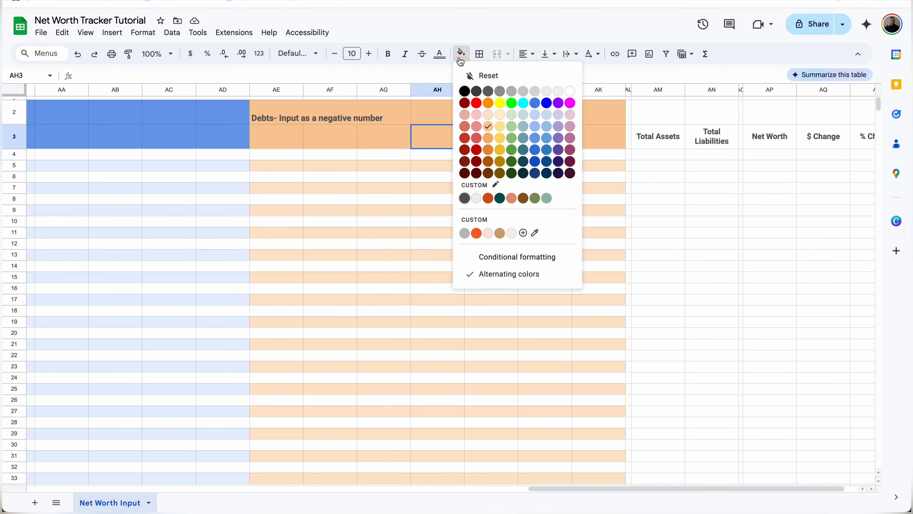
{"action": "left_click", "coordinate": [493, 272]}
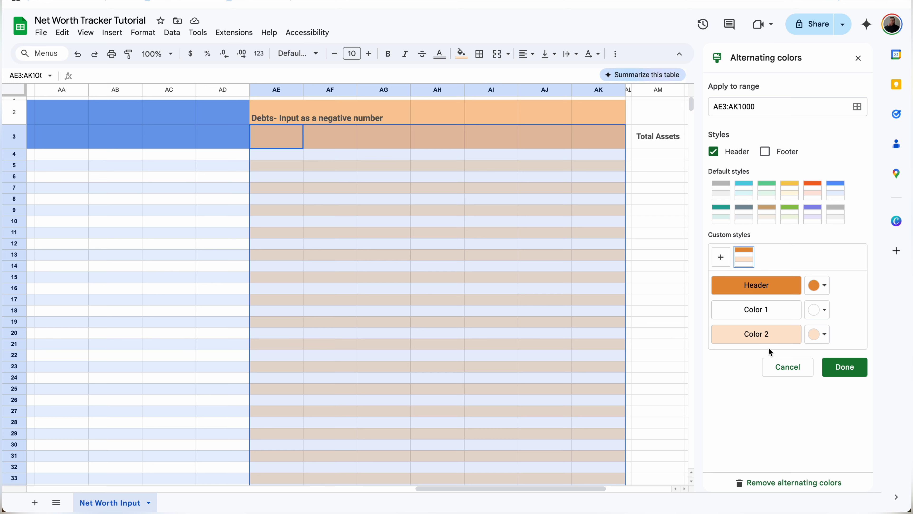
{"action": "left_click", "coordinate": [825, 338]}
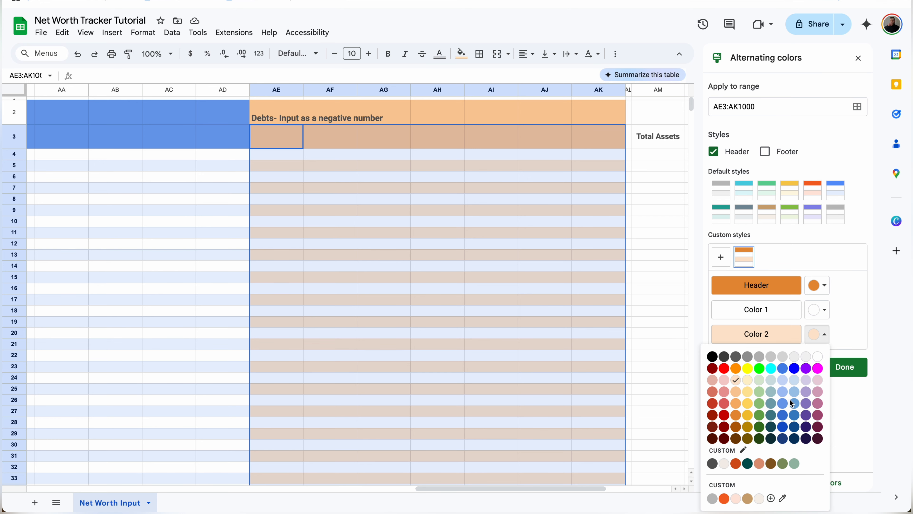
{"action": "left_click", "coordinate": [840, 317]}
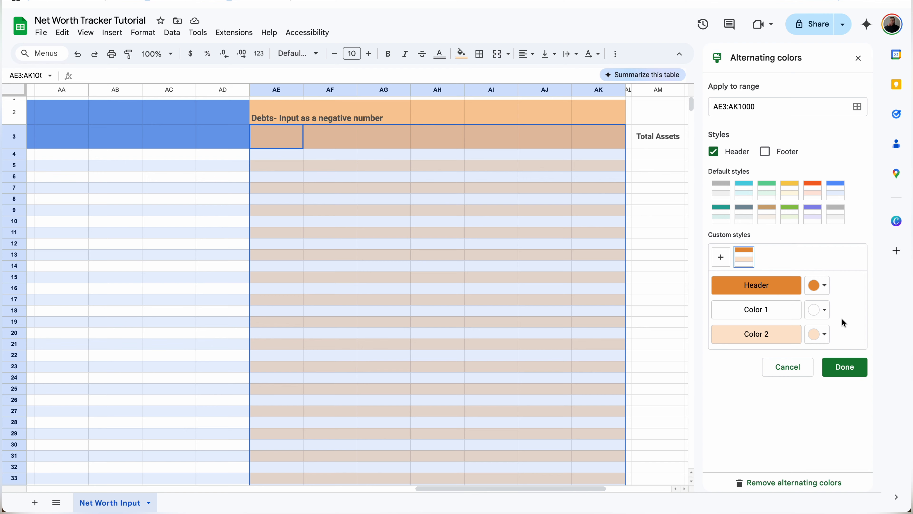
{"action": "left_click", "coordinate": [845, 367]}
{"action": "left_click", "coordinate": [660, 191]}
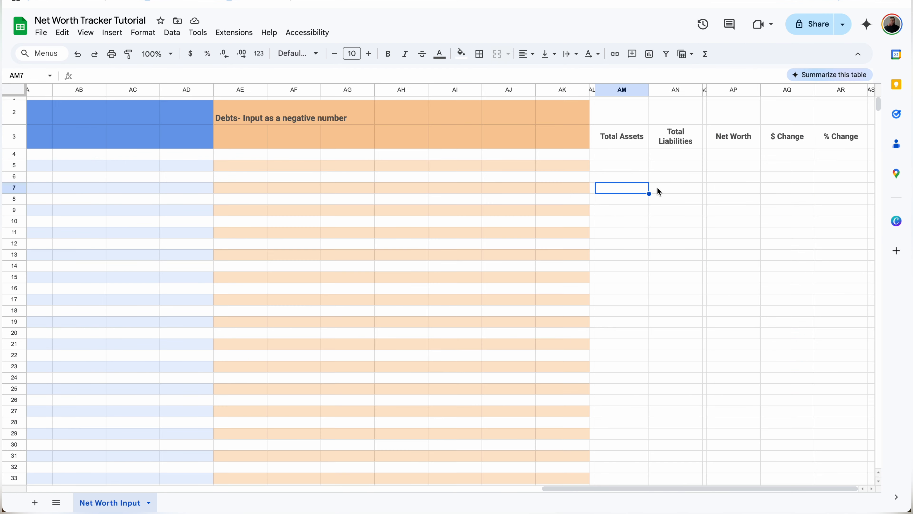
Apply the default light green alternating colors style to the Total Assets column, range AM3:AM1000, with the header color changed to dark green.
{"action": "left_click", "coordinate": [634, 143]}
{"action": "key", "text": "ctrl+shift+Down"}
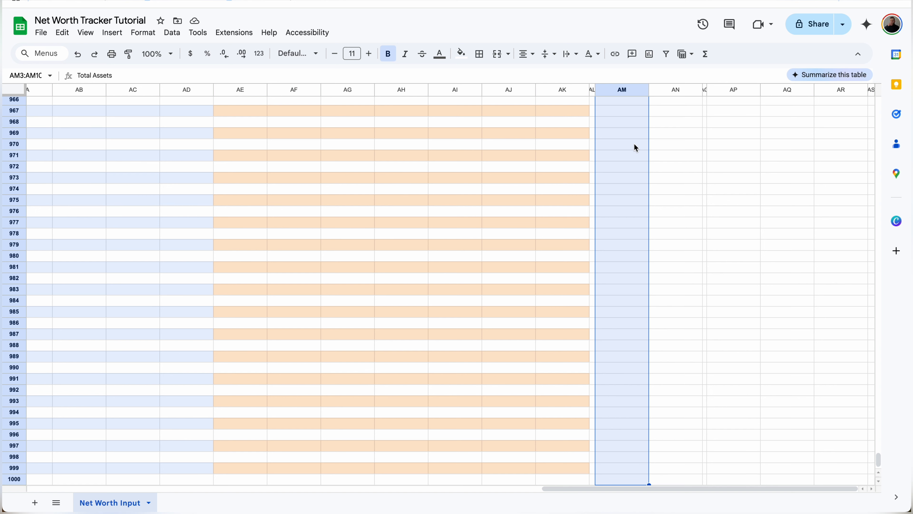
{"action": "left_click", "coordinate": [461, 53]}
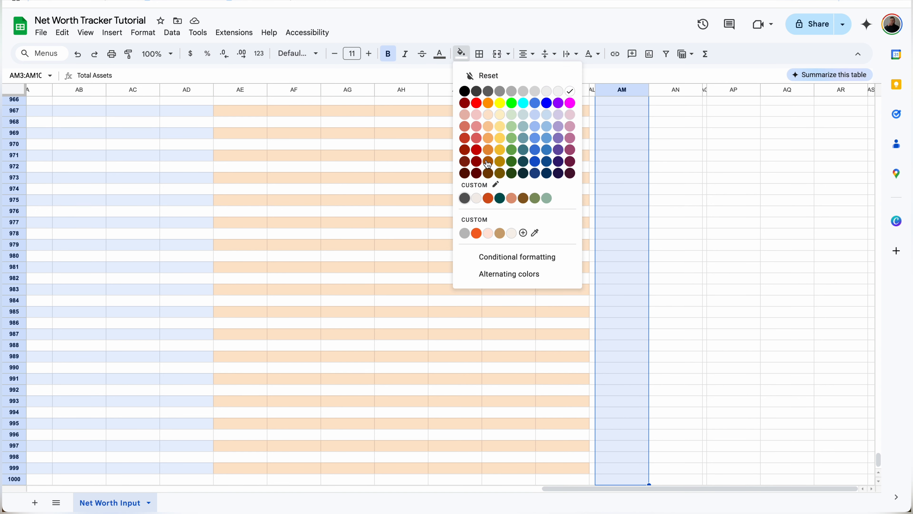
{"action": "left_click", "coordinate": [517, 274]}
{"action": "left_click", "coordinate": [790, 214]}
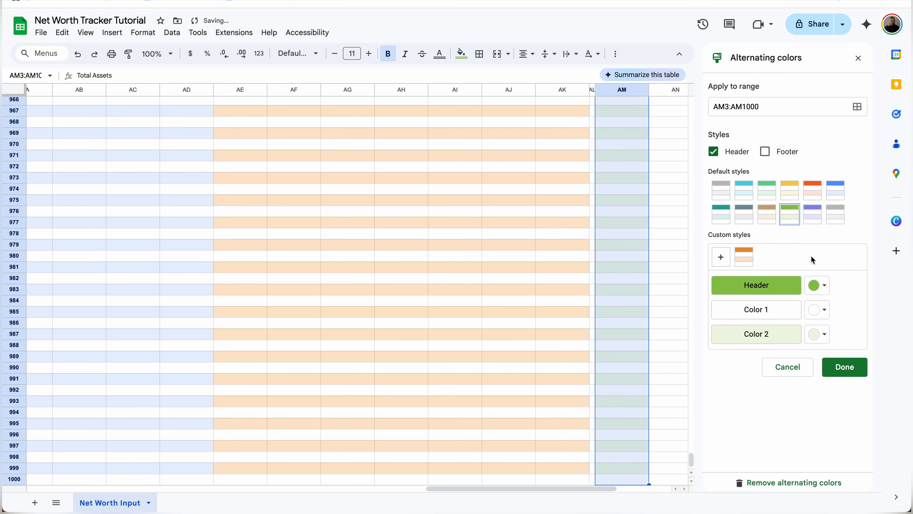
{"action": "left_click", "coordinate": [820, 285]}
{"action": "left_click", "coordinate": [759, 378]}
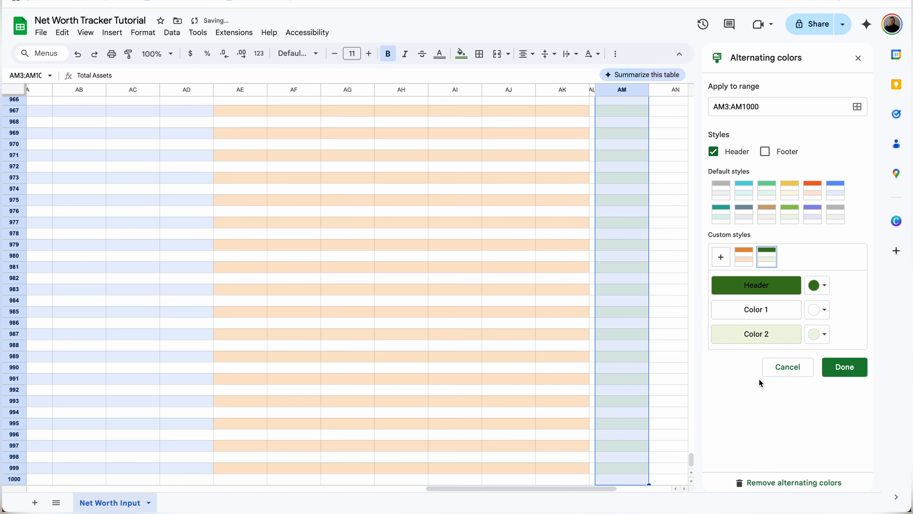
{"action": "left_click", "coordinate": [845, 368]}
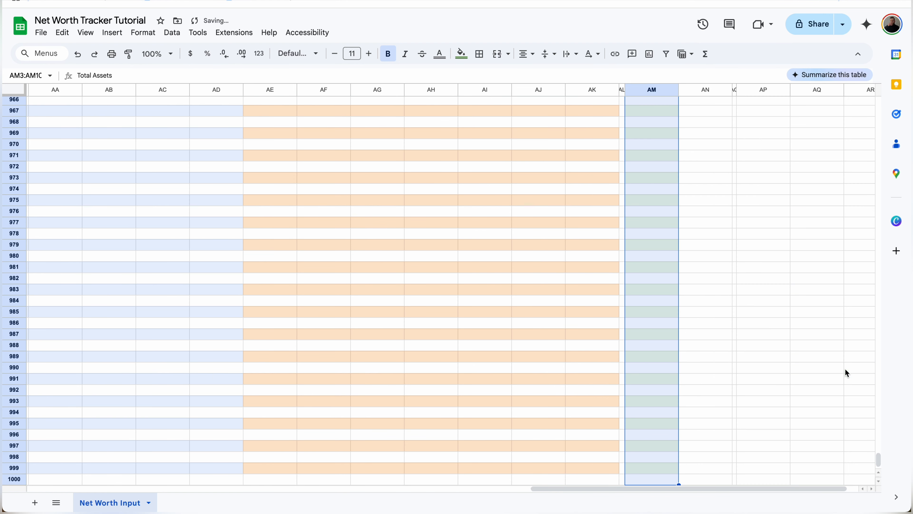
Change the text color of the Total Assets heading in AM3 to white.
{"action": "left_click", "coordinate": [649, 208]}
{"action": "key", "text": "ctrl+Up"}
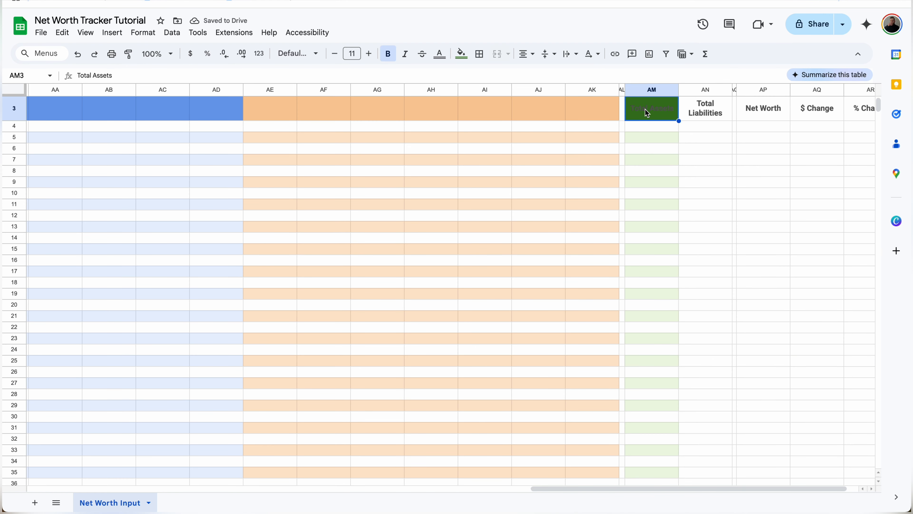
{"action": "left_click", "coordinate": [439, 54]}
{"action": "left_click", "coordinate": [550, 90]}
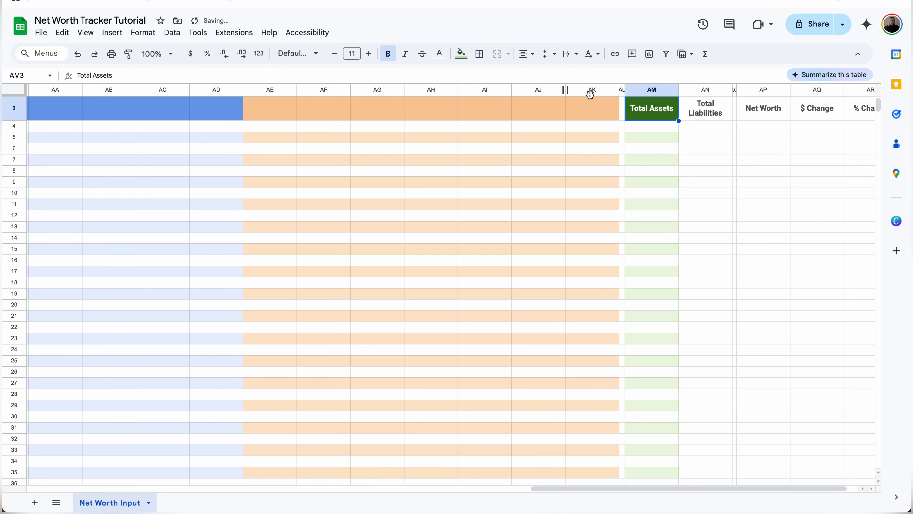
Apply the default orange-red alternating colors style to the Total Liabilities column, range AN3:AN1000, with the header color changed to dark red.
{"action": "left_click", "coordinate": [702, 118]}
{"action": "key", "text": "ctrl+shift+Down"}
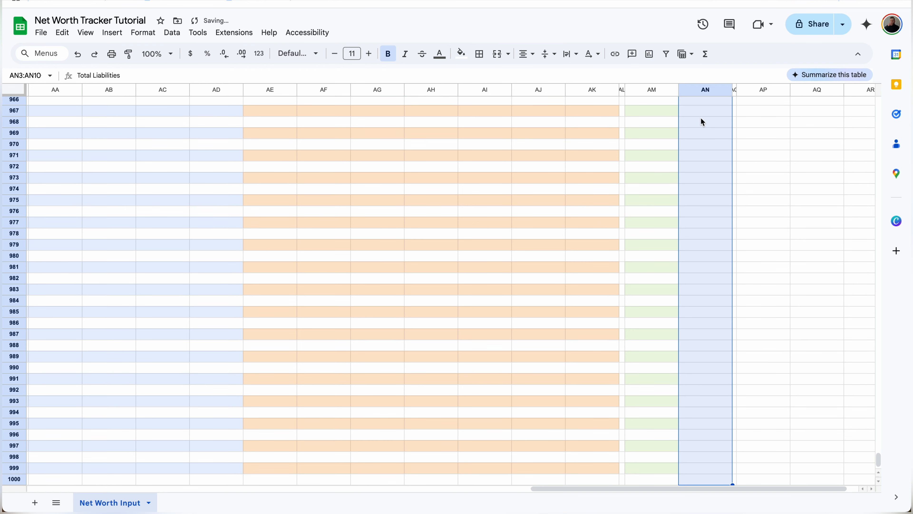
{"action": "left_click", "coordinate": [466, 57]}
{"action": "left_click", "coordinate": [515, 272]}
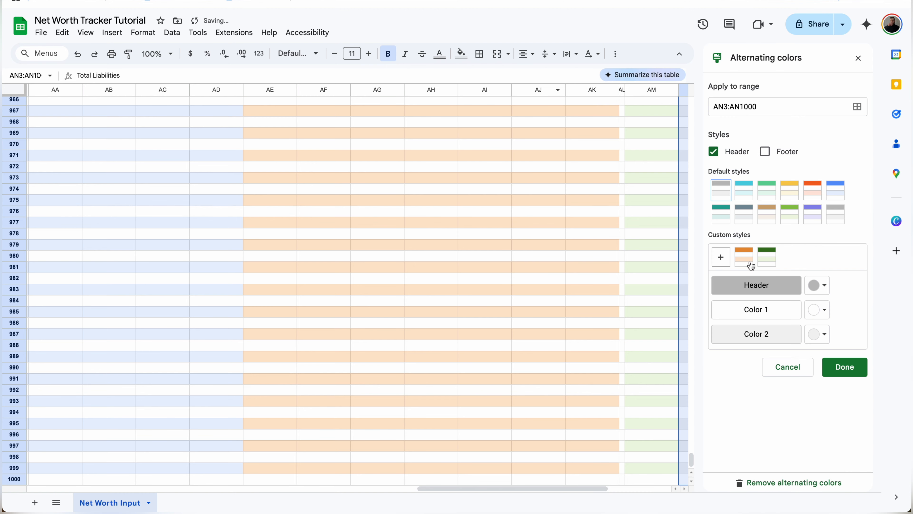
{"action": "left_click", "coordinate": [813, 195]}
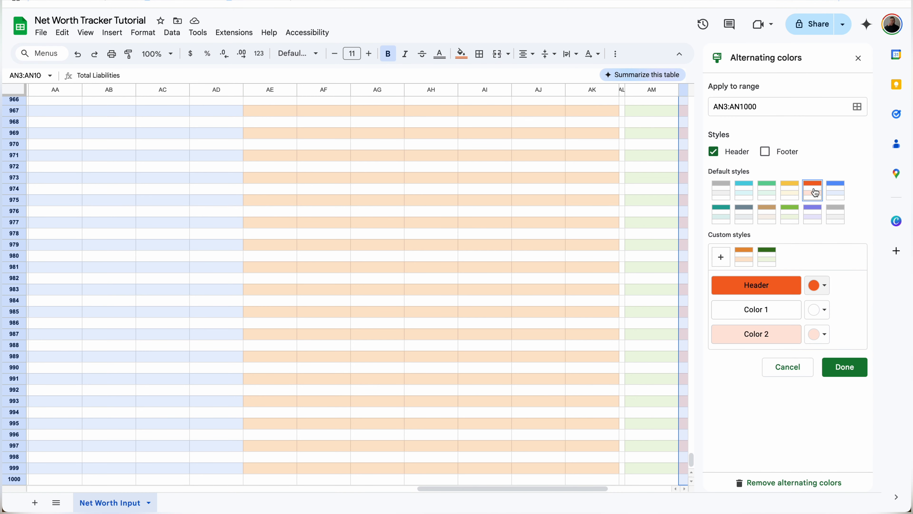
{"action": "left_click", "coordinate": [818, 285]}
{"action": "left_click", "coordinate": [724, 378]}
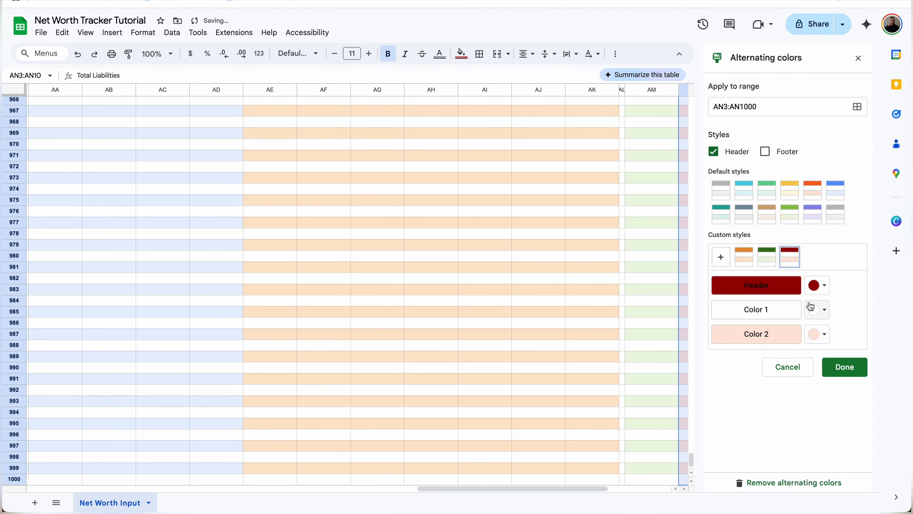
{"action": "left_click", "coordinate": [843, 366]}
Change the text color of the Total Liabilities heading in AN3 to white.
{"action": "key", "text": "ctrl+Up"}
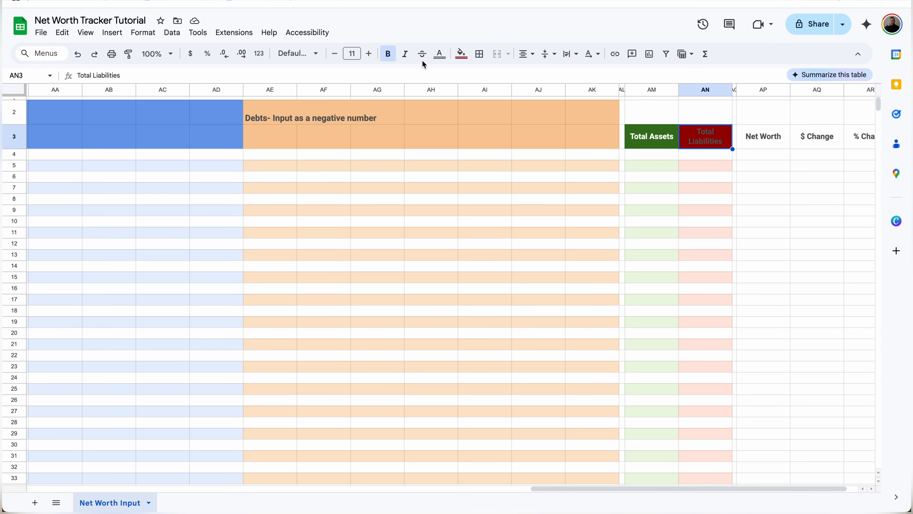
{"action": "left_click", "coordinate": [439, 53]}
{"action": "left_click", "coordinate": [549, 91]}
Apply the default tan alternating colors style with a header to the Net Worth column from AP3 down to row 1000.
{"action": "left_click", "coordinate": [766, 141]}
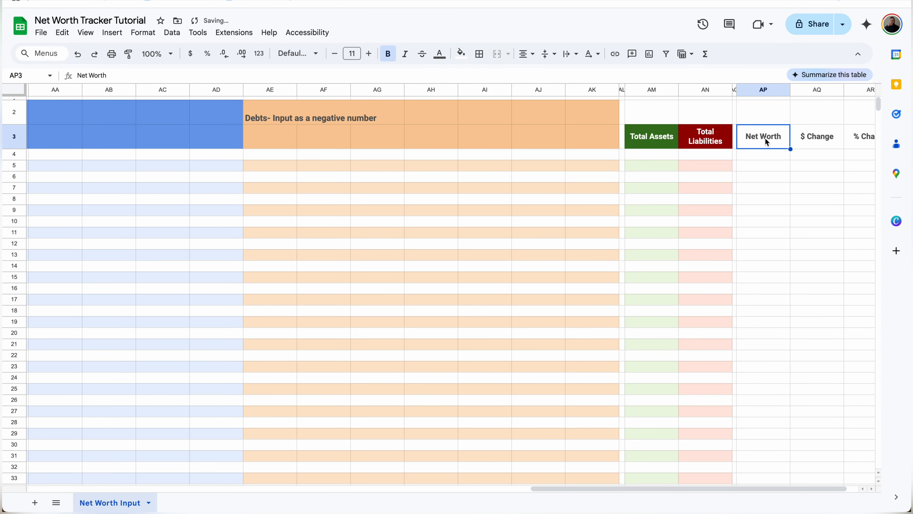
{"action": "key", "text": "ctrl+shift+Down"}
{"action": "left_click", "coordinate": [461, 54]}
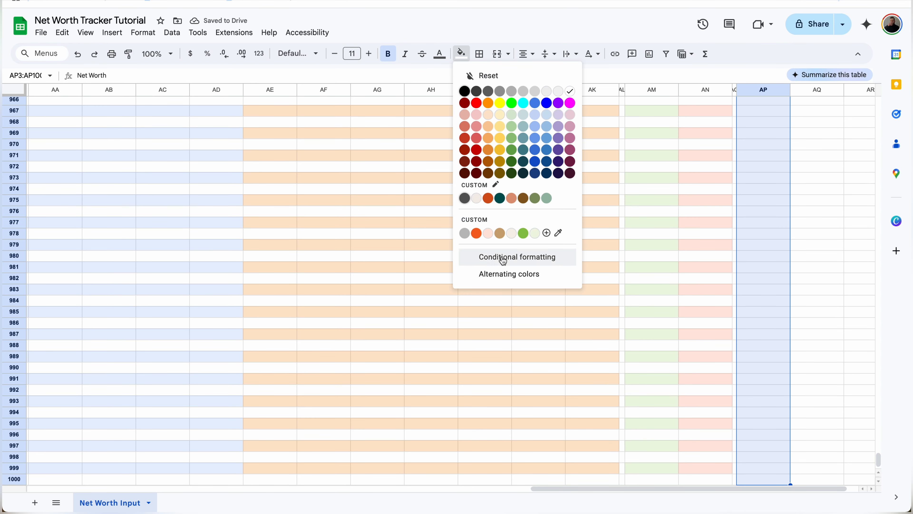
{"action": "left_click", "coordinate": [505, 272]}
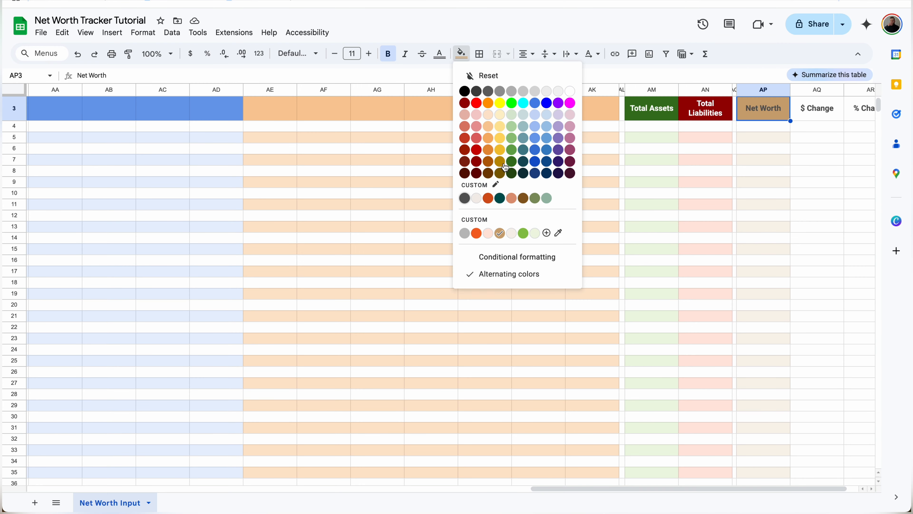
Fill the Net Worth heading in AP3 with dark gold and make its text white.
{"action": "left_click", "coordinate": [502, 165]}
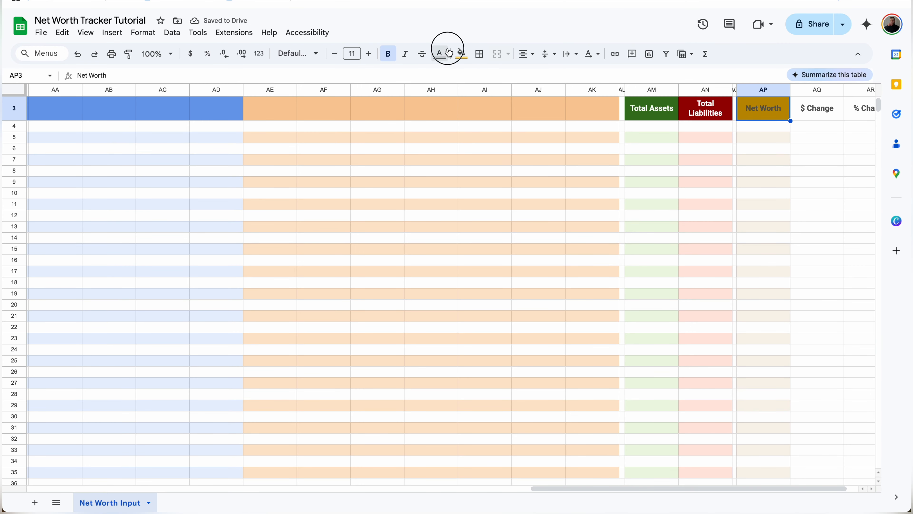
{"action": "left_click", "coordinate": [439, 54]}
{"action": "left_click", "coordinate": [549, 92]}
Apply the default gray alternating colors style with a header to the $ Change and % Change columns, range AQ3:AR1000.
{"action": "left_click_drag", "start_coordinate": [817, 108], "coordinate": [835, 120]}
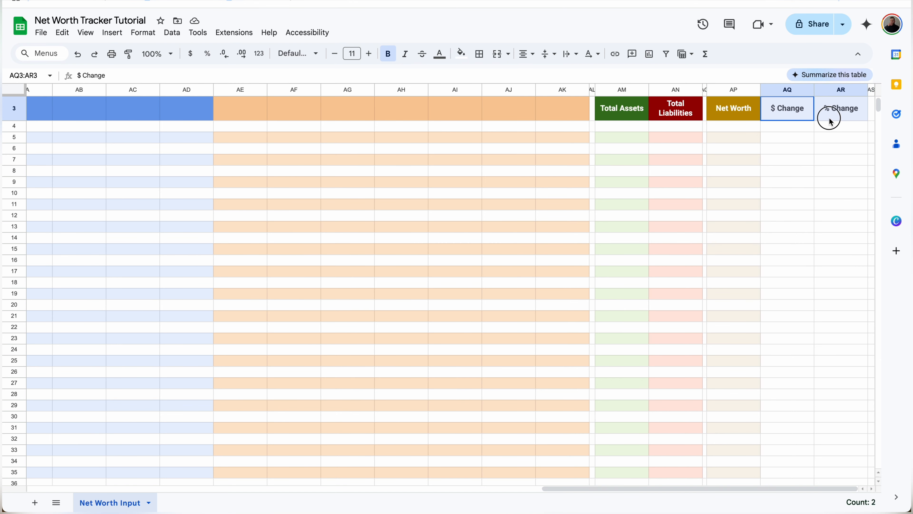
{"action": "key", "text": "ctrl+shift+Down"}
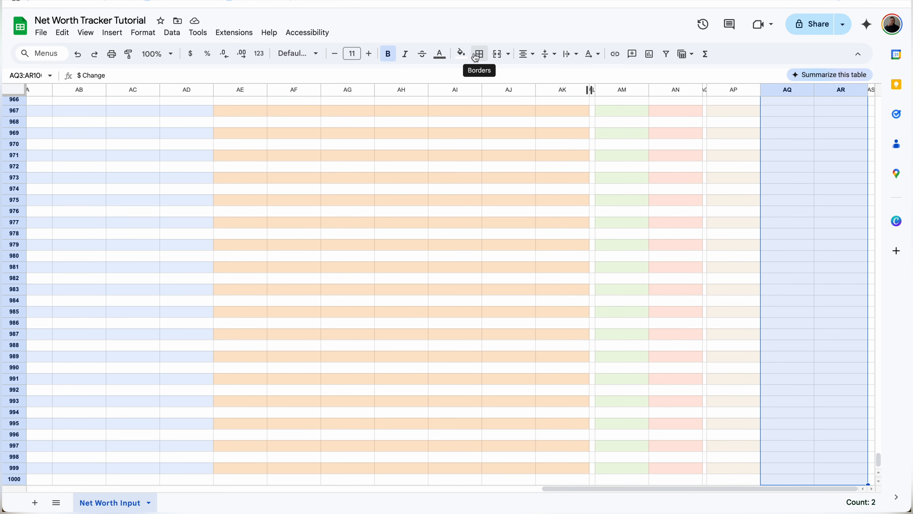
{"action": "left_click", "coordinate": [462, 54]}
{"action": "left_click", "coordinate": [508, 273]}
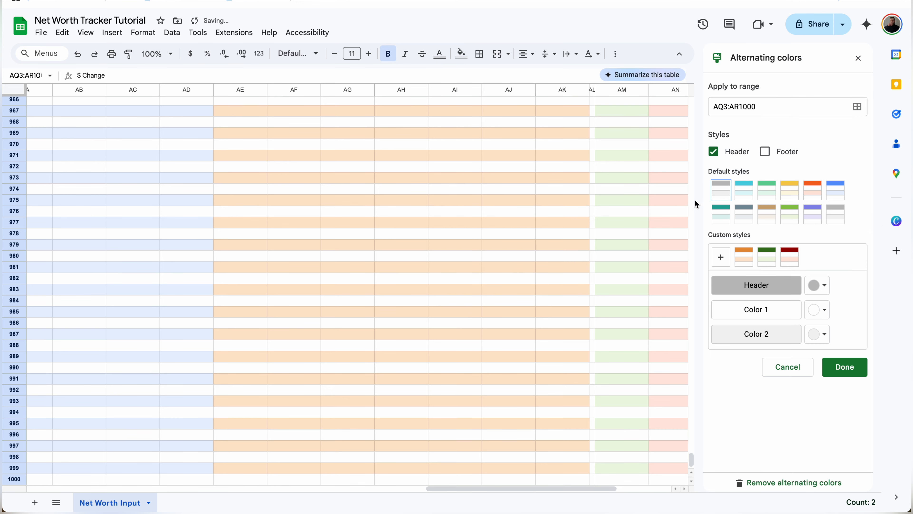
{"action": "left_click", "coordinate": [845, 367]}
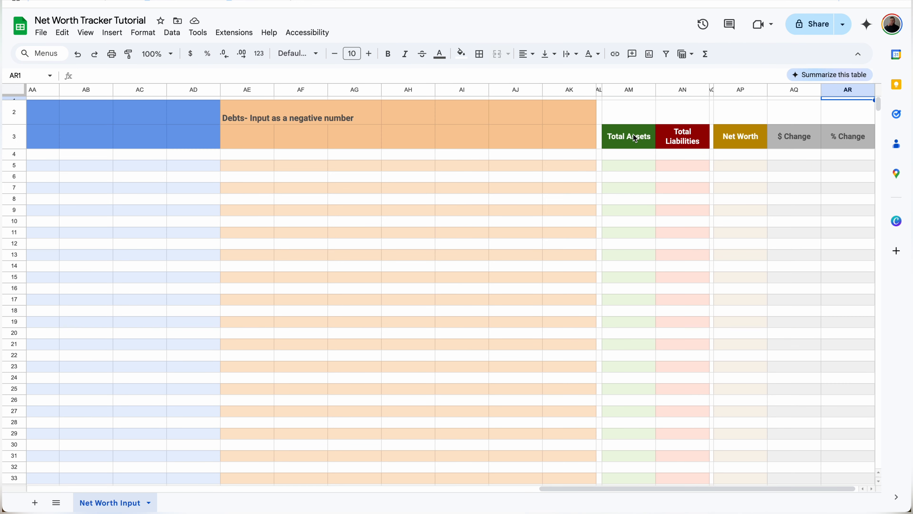
Increase the font size of the summary headings from Total Assets to % Change to 14.
{"action": "left_click_drag", "start_coordinate": [634, 137], "coordinate": [829, 147]}
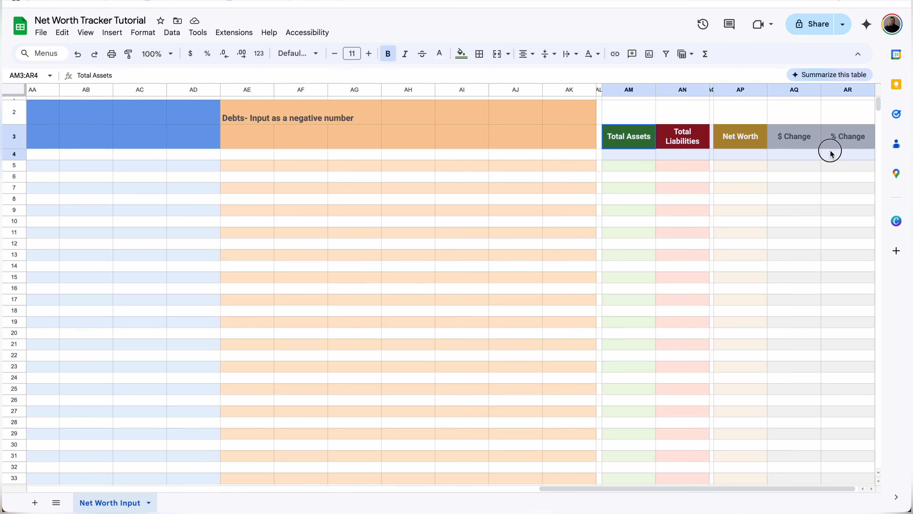
{"action": "left_click", "coordinate": [368, 54]}
{"action": "left_click", "coordinate": [369, 54]}
{"action": "left_click", "coordinate": [369, 54]}
{"action": "left_click", "coordinate": [691, 137]}
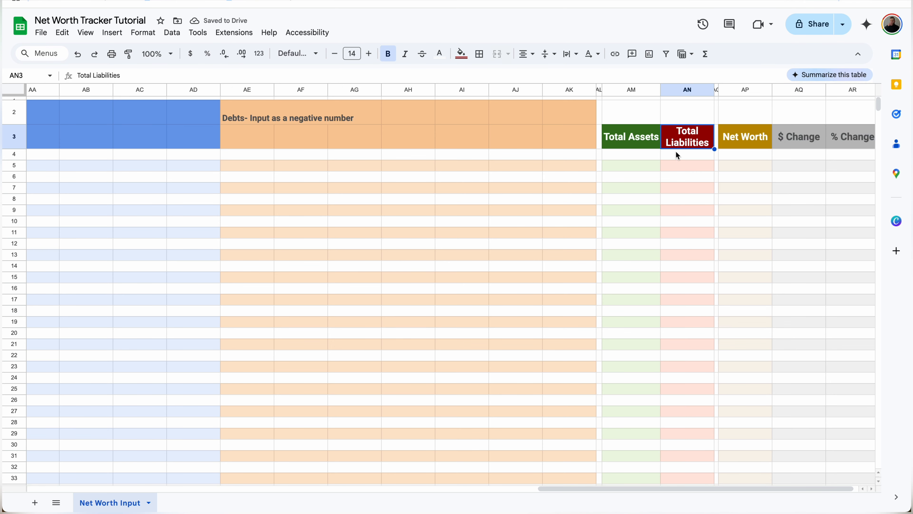
Correct the misspelled heading in J2 to Retirement Accounts.
{"action": "scroll", "coordinate": [677, 155], "scroll_direction": "left", "scroll_amount": 15}
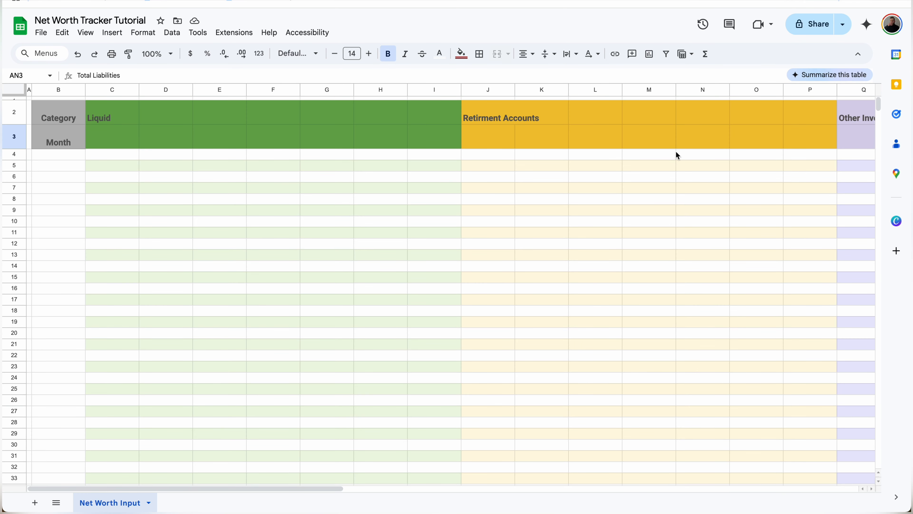
{"action": "left_click", "coordinate": [124, 136]}
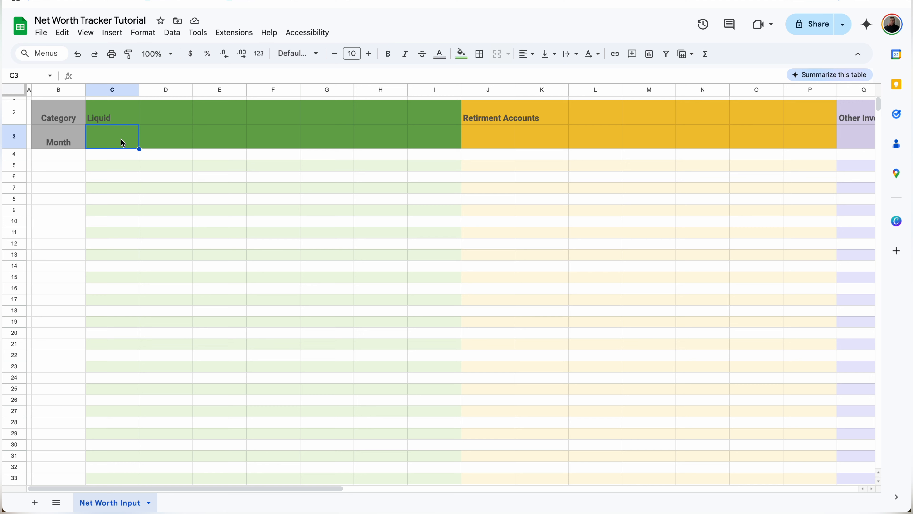
{"action": "left_click", "coordinate": [469, 142]}
{"action": "left_click", "coordinate": [478, 117]}
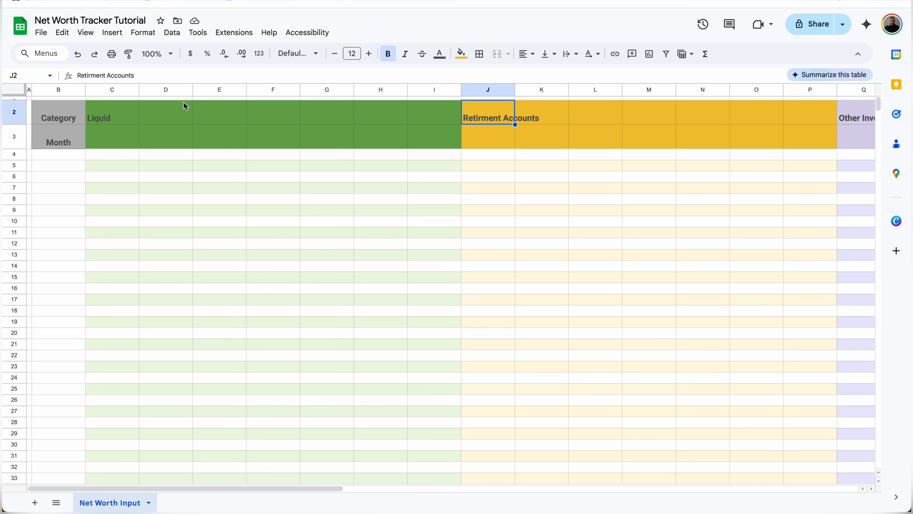
{"action": "left_click", "coordinate": [91, 74]}
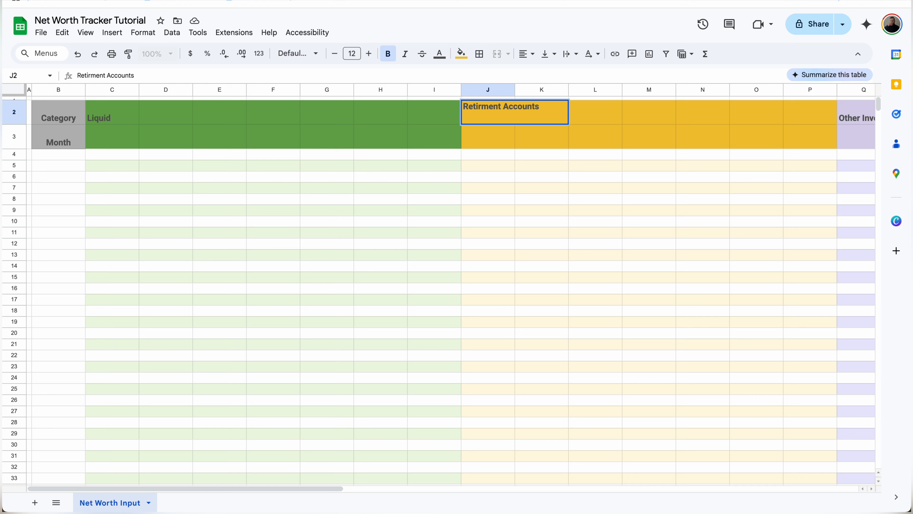
{"action": "key", "text": "Return"}
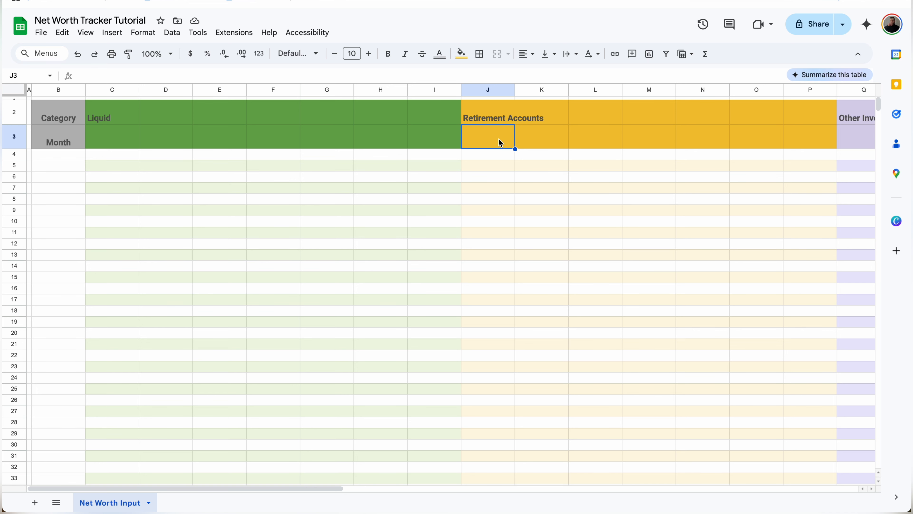
Review the row 3 header cells of the Other Investments, Misc. Assets and Debts sections.
{"action": "scroll", "coordinate": [499, 140], "scroll_direction": "right", "scroll_amount": 5}
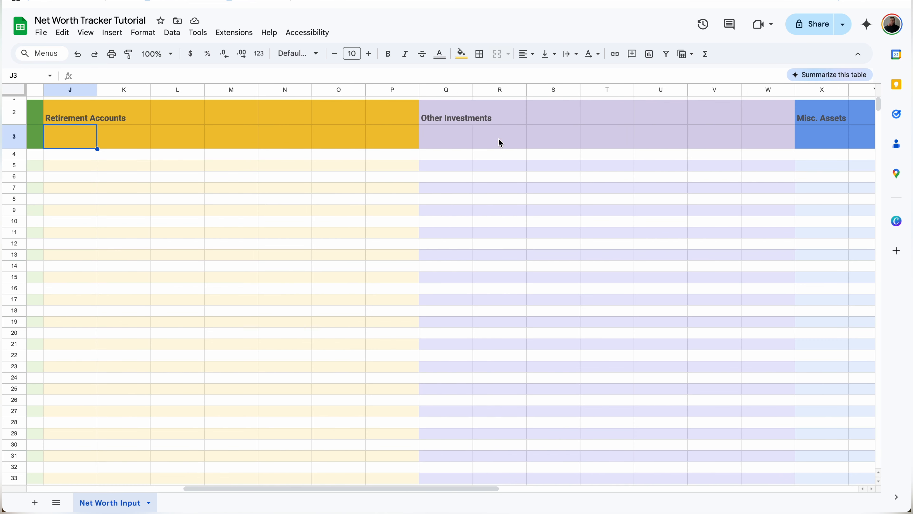
{"action": "left_click", "coordinate": [445, 139]}
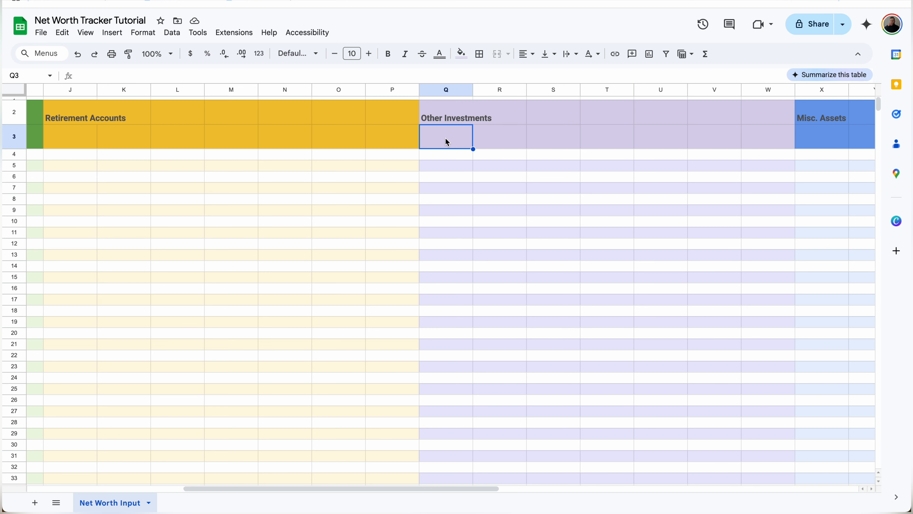
{"action": "scroll", "coordinate": [445, 138], "scroll_direction": "right", "scroll_amount": 5}
{"action": "left_click", "coordinate": [390, 136]}
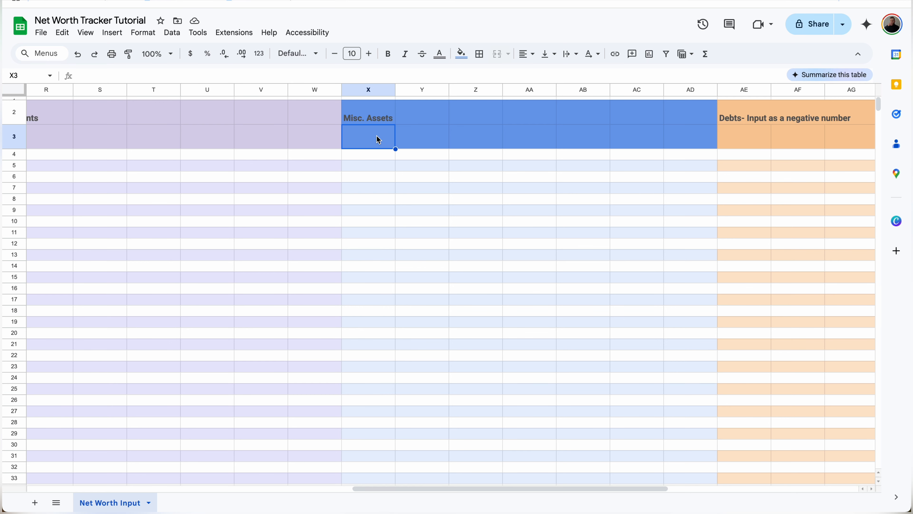
{"action": "left_click", "coordinate": [734, 146]}
{"action": "scroll", "coordinate": [734, 149], "scroll_direction": "right", "scroll_amount": 6}
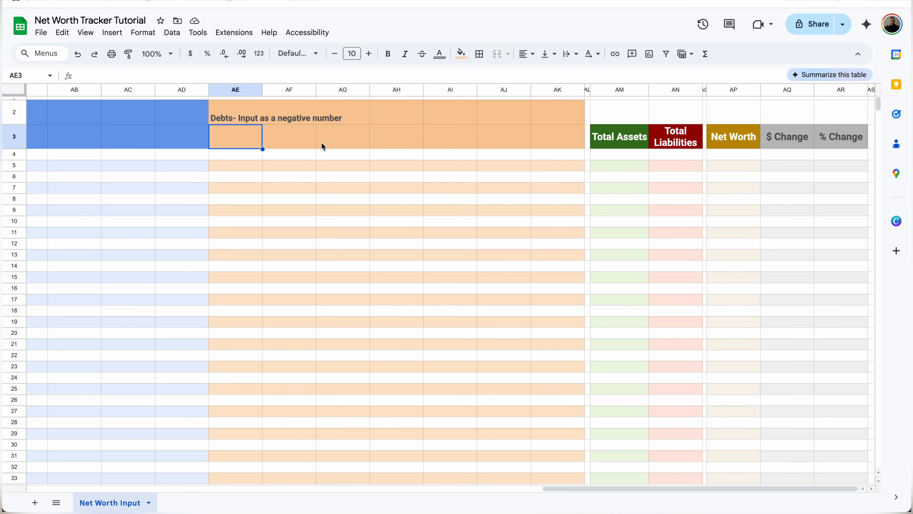
{"action": "left_click", "coordinate": [409, 144]}
Label the Liquid columns C3 to I3 as Liquid 1 through Liquid 7 by filling the numbered series across.
{"action": "scroll", "coordinate": [409, 145], "scroll_direction": "left", "scroll_amount": 20}
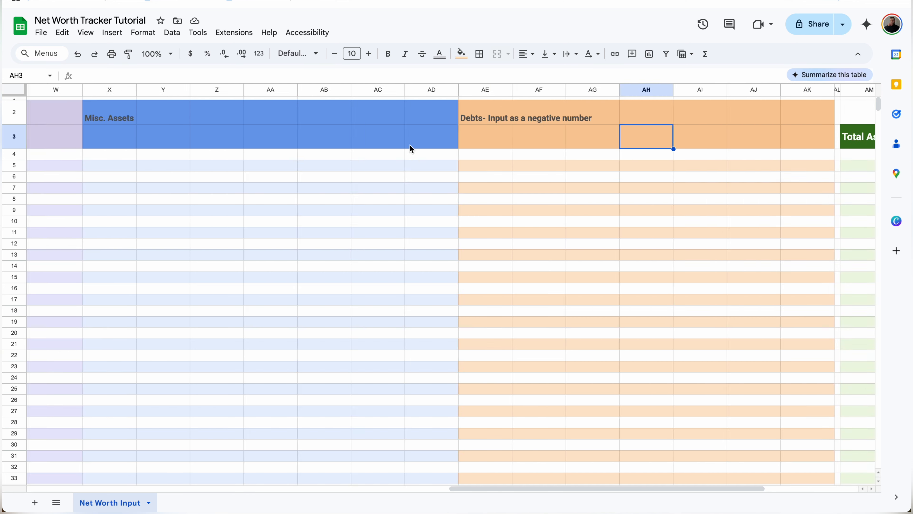
{"action": "left_click", "coordinate": [130, 138]}
{"action": "left_click_drag", "start_coordinate": [139, 146], "coordinate": [326, 142]}
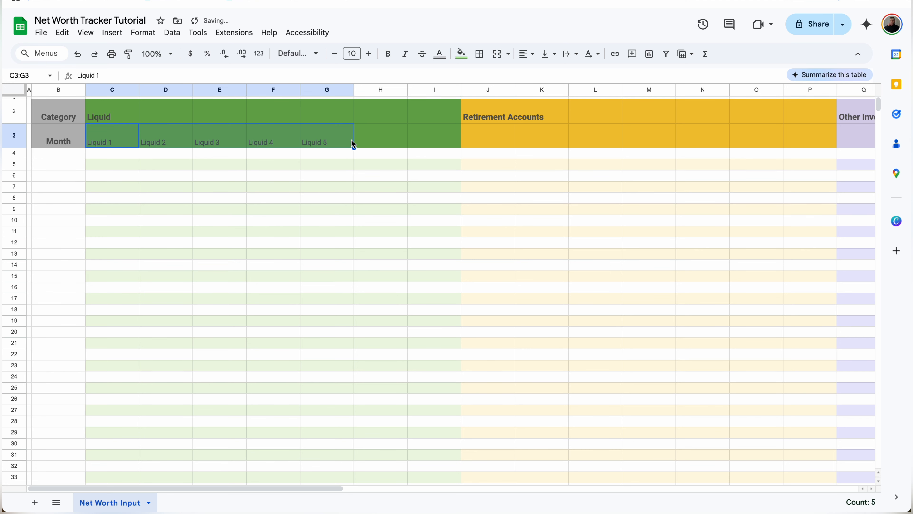
{"action": "left_click", "coordinate": [328, 142]}
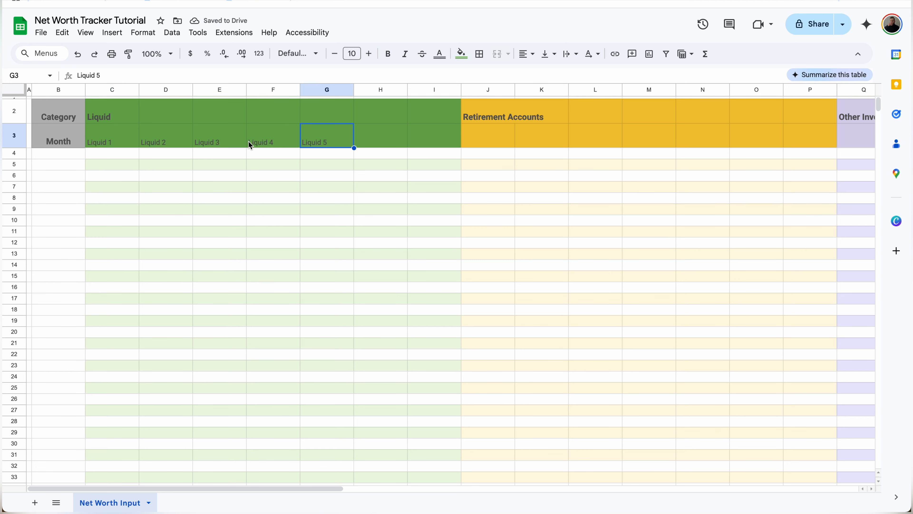
{"action": "left_click_drag", "start_coordinate": [354, 148], "coordinate": [442, 146]}
Label the Retirement Accounts columns J3 to P3 as Retirement 1 through Retirement 7 by filling the numbered series across.
{"action": "left_click", "coordinate": [488, 145]}
{"action": "type", "text": "Retirement 1"}
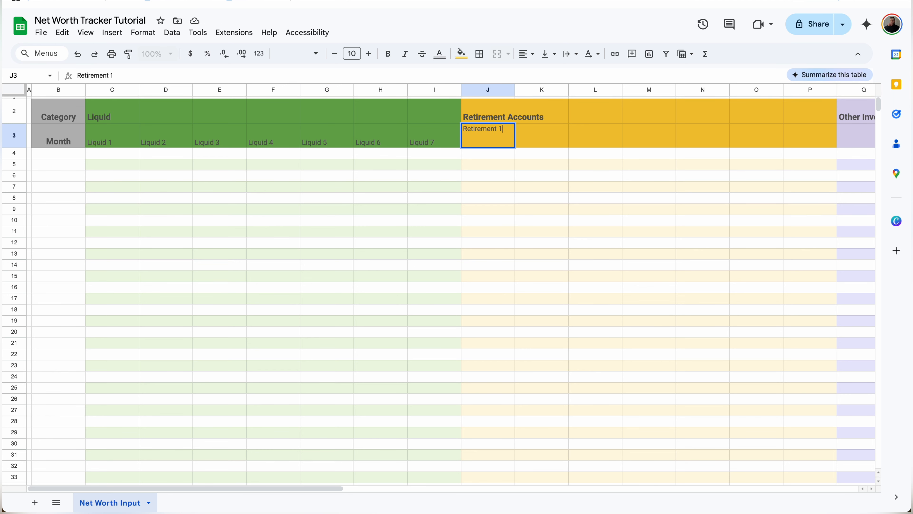
{"action": "key", "text": "Return"}
{"action": "left_click", "coordinate": [511, 144]}
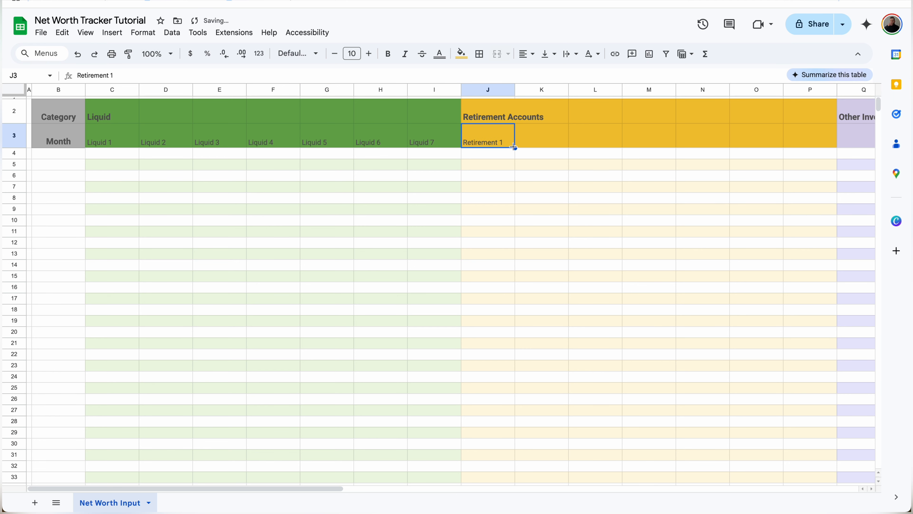
{"action": "left_click_drag", "start_coordinate": [515, 148], "coordinate": [795, 147]}
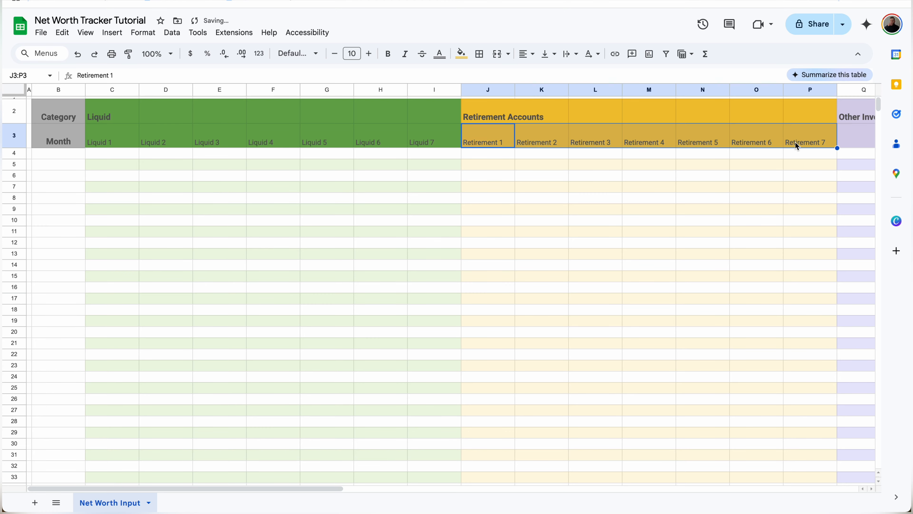
Label the Other Investments columns Q3 to W3 as Other 1 through Other 7 by filling the numbered series across.
{"action": "scroll", "coordinate": [795, 147], "scroll_direction": "right", "scroll_amount": 5}
{"action": "left_click", "coordinate": [680, 143]}
{"action": "type", "text": "Other 1"}
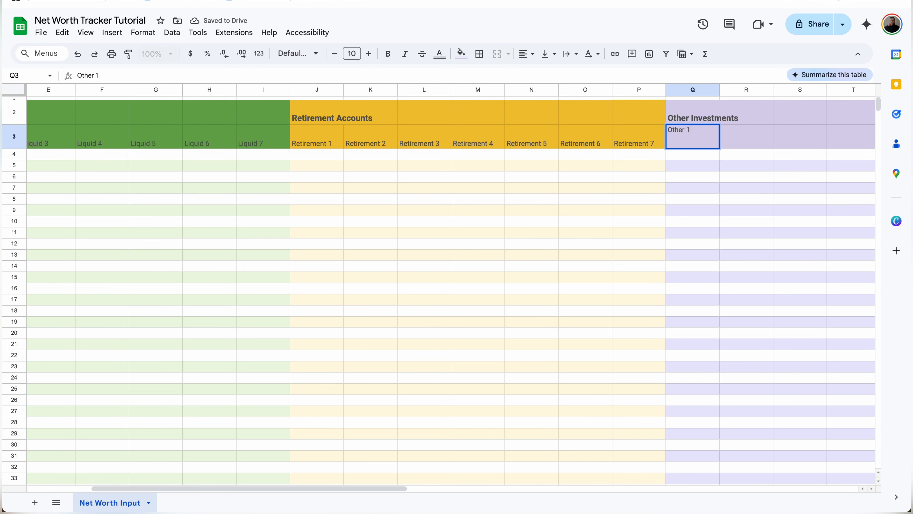
{"action": "key", "text": "Return"}
{"action": "left_click", "coordinate": [682, 146]}
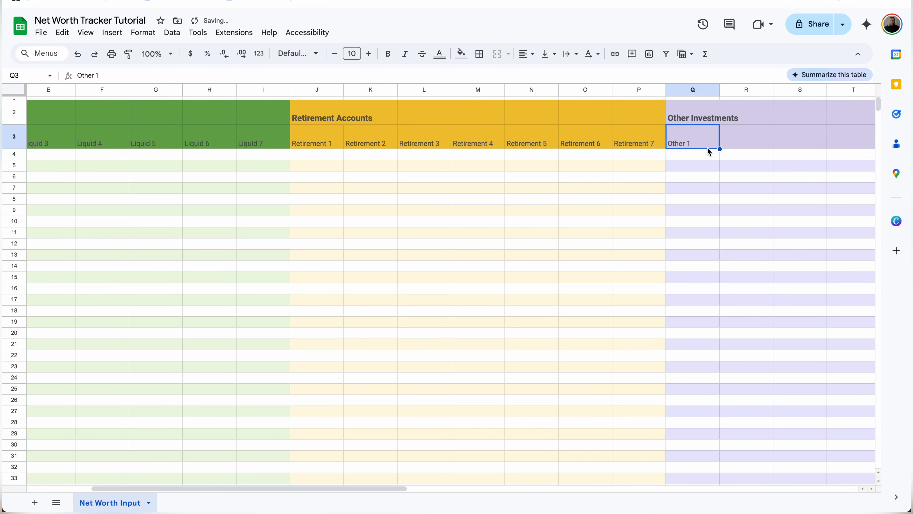
{"action": "mouse_move", "coordinate": [720, 149]}
{"action": "left_mouse_down"}
{"action": "mouse_move", "coordinate": [845, 148]}
{"action": "mouse_move", "coordinate": [729, 141]}
{"action": "left_mouse_up"}
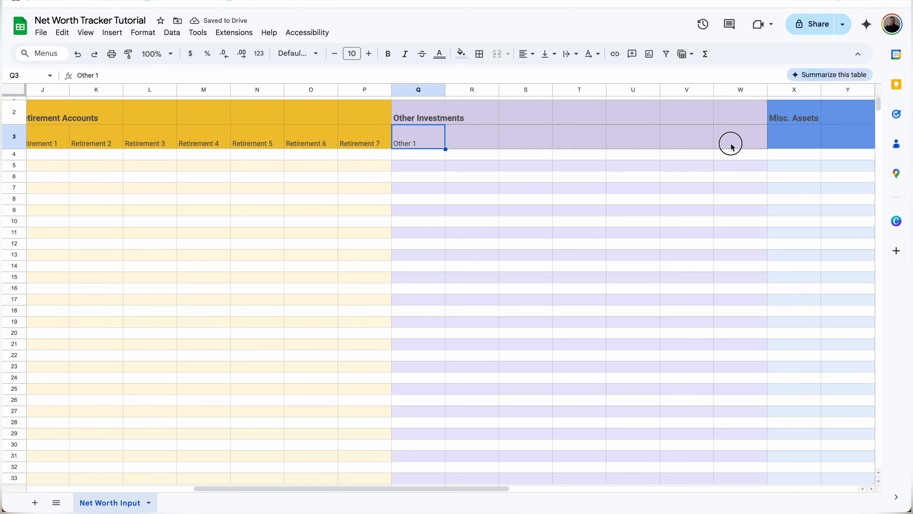
Label the Misc. Assets columns X3 to AD3 as Misc 1 through Misc 7 by filling the numbered series across.
{"action": "left_click", "coordinate": [775, 139]}
{"action": "type", "text": "Misc 1"}
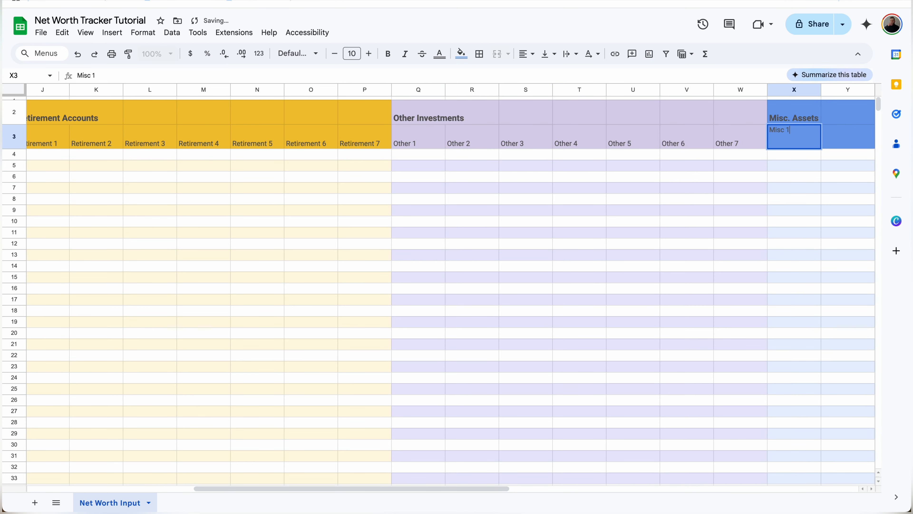
{"action": "key", "text": "Return"}
{"action": "left_click", "coordinate": [791, 138]}
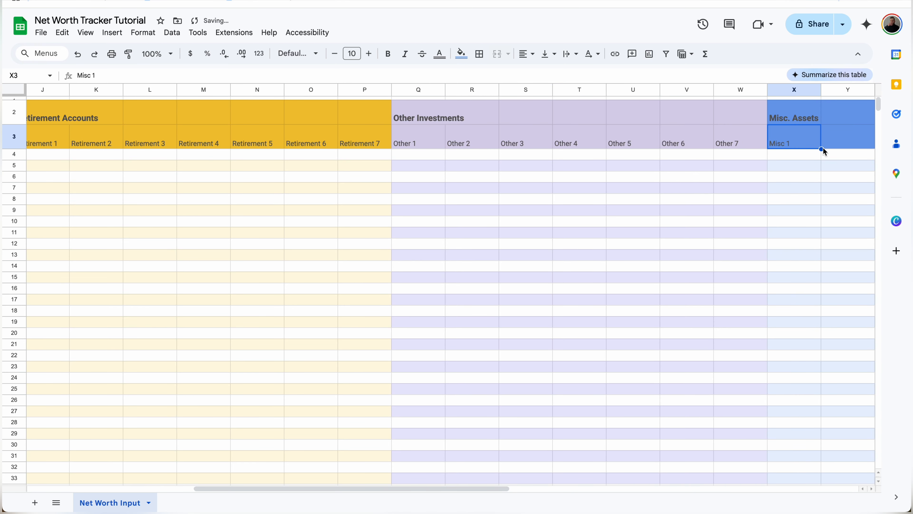
{"action": "left_click_drag", "start_coordinate": [822, 149], "coordinate": [791, 144]}
Label the Debts columns AE3 to AK3 as Debts 1 through Debts 7 by filling the numbered series across.
{"action": "left_click", "coordinate": [847, 138]}
{"action": "type", "text": "Debts1"}
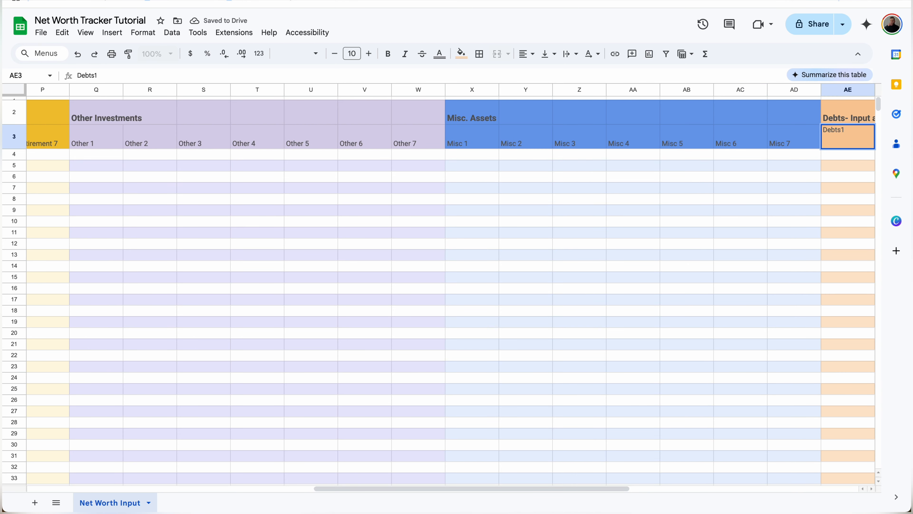
{"action": "type", "text": "1"}
{"action": "key", "text": "Return"}
{"action": "left_click", "coordinate": [864, 141]}
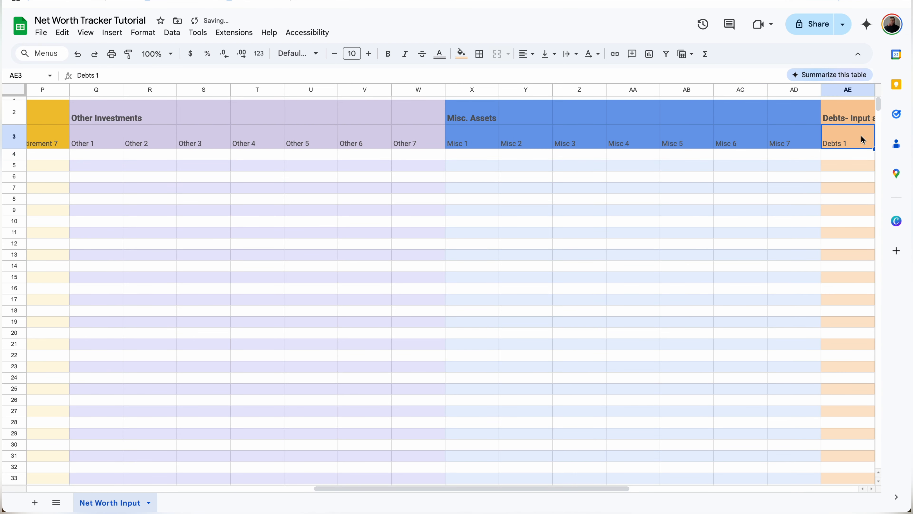
{"action": "left_click_drag", "start_coordinate": [873, 149], "coordinate": [753, 147]}
{"action": "left_click", "coordinate": [752, 147]}
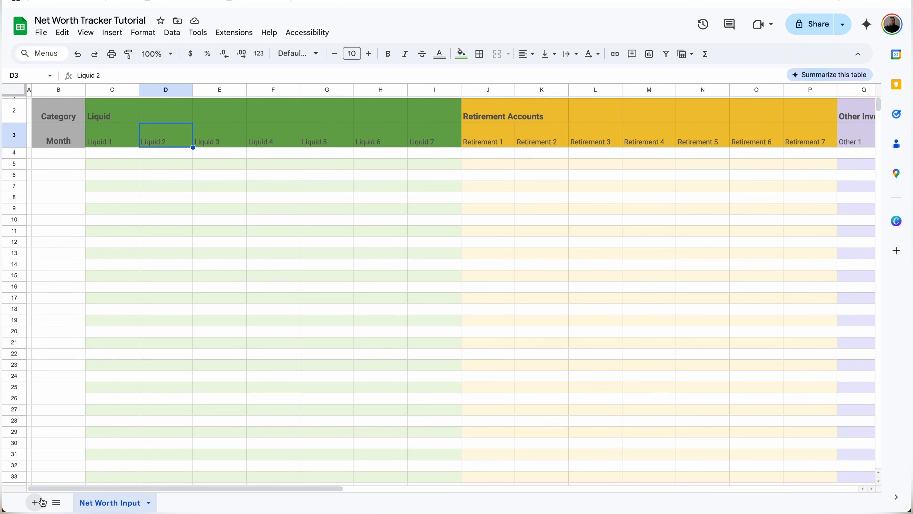
Add a new sheet to the file and name it Worksheet.
{"action": "left_click", "coordinate": [35, 502]}
{"action": "right_click", "coordinate": [177, 503]}
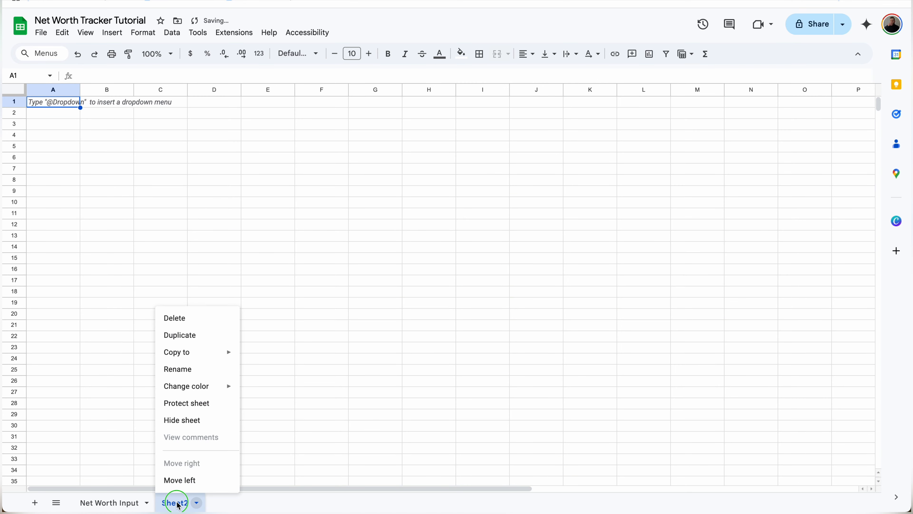
{"action": "left_click", "coordinate": [187, 369]}
{"action": "type", "text": "Worksheet"}
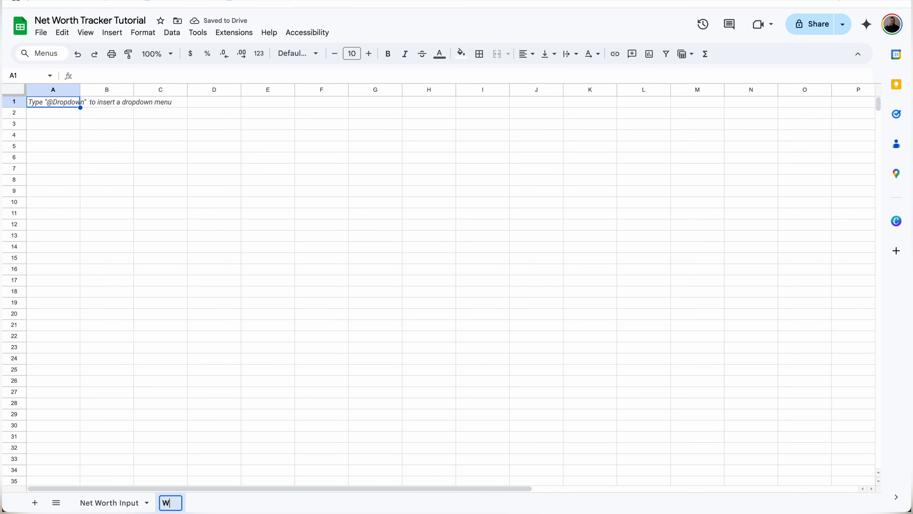
{"action": "key", "text": "Return"}
Shrink row 1 and column A of the Worksheet sheet to thin margins.
{"action": "left_click_drag", "start_coordinate": [21, 111], "coordinate": [16, 101]}
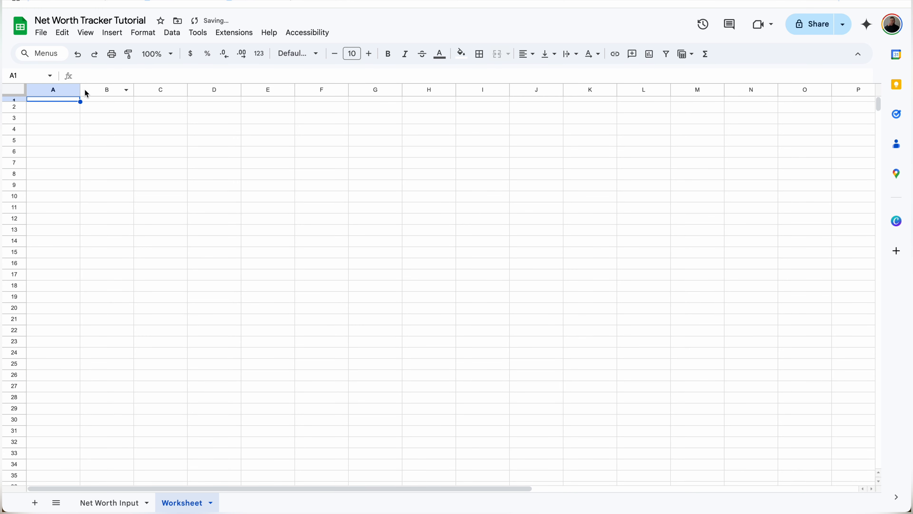
{"action": "left_click_drag", "start_coordinate": [80, 89], "coordinate": [32, 90]}
{"action": "left_click", "coordinate": [49, 102]}
Enter the label "Start Date:" in cell B2.
{"action": "left_click", "coordinate": [47, 110]}
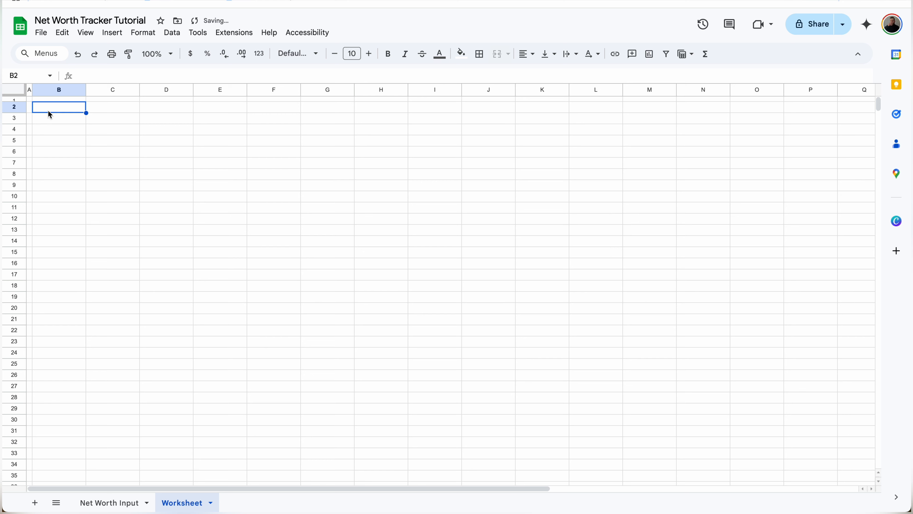
{"action": "type", "text": "Start"}
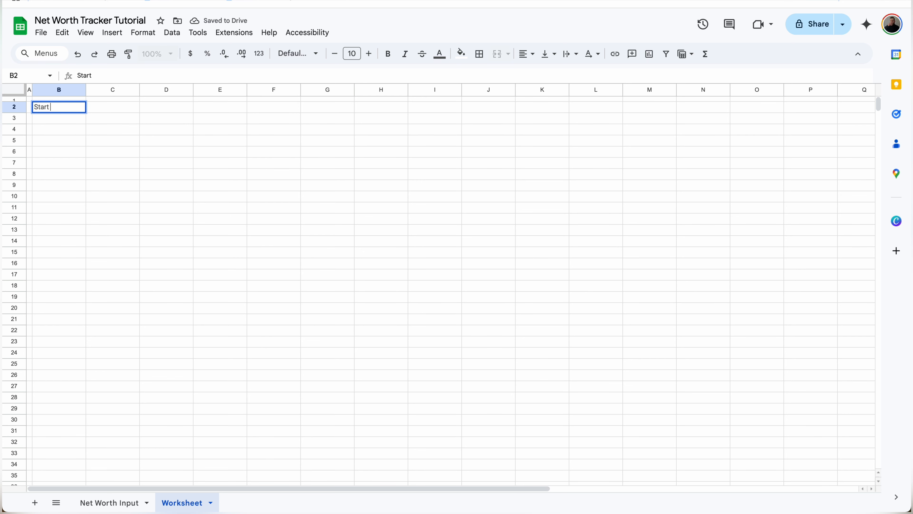
{"action": "type", "text": " Date:"}
{"action": "key", "text": "Tab"}
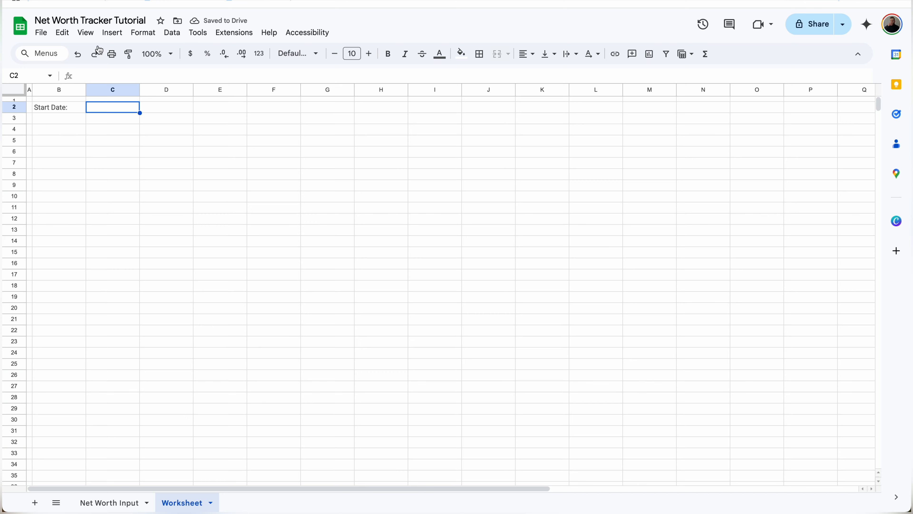
Restrict C2 to valid dates with invalid input rejected, and pick March 1, 2025 as the start date.
{"action": "left_click", "coordinate": [173, 33]}
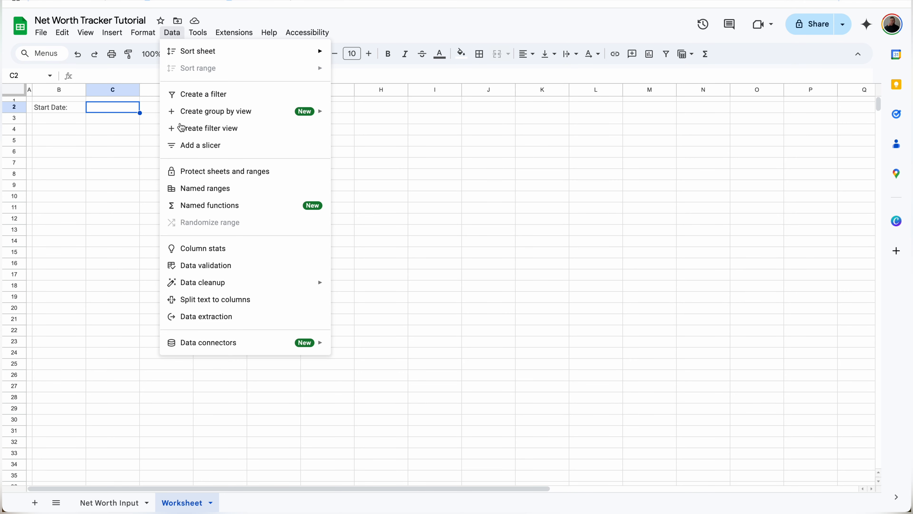
{"action": "left_click", "coordinate": [206, 265]}
{"action": "left_click", "coordinate": [838, 91]}
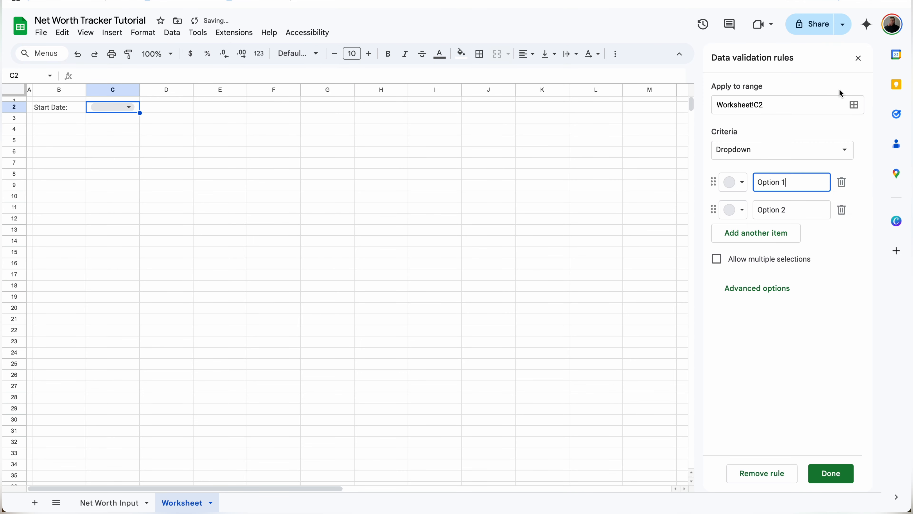
{"action": "left_click", "coordinate": [814, 157]}
{"action": "left_click", "coordinate": [772, 288]}
{"action": "left_click", "coordinate": [769, 269]}
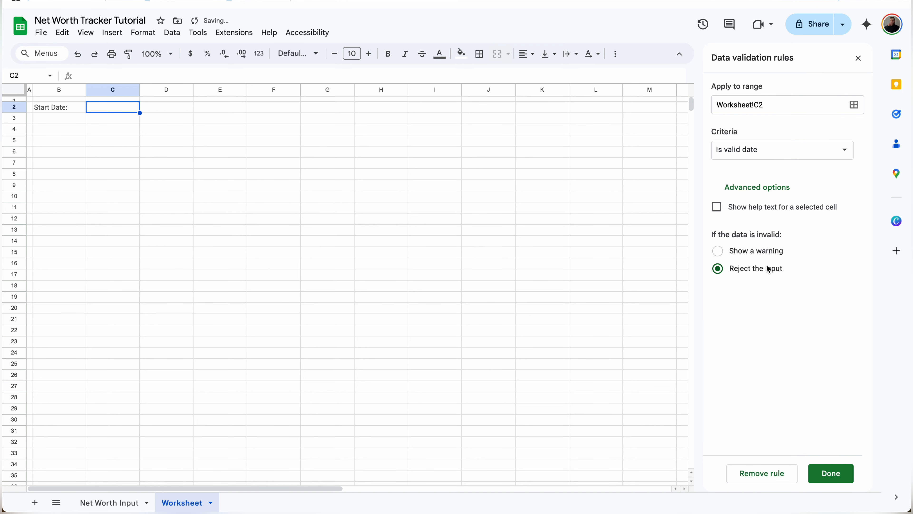
{"action": "left_click", "coordinate": [829, 466]}
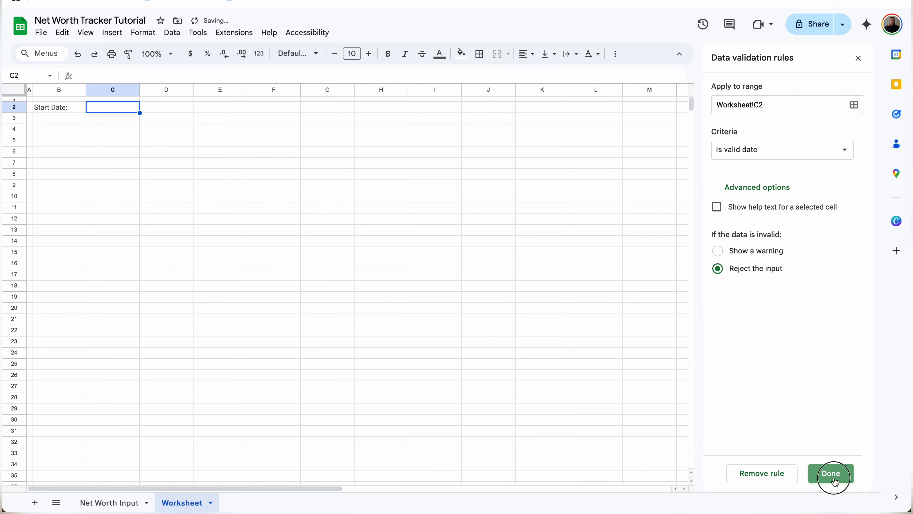
{"action": "left_click", "coordinate": [859, 59]}
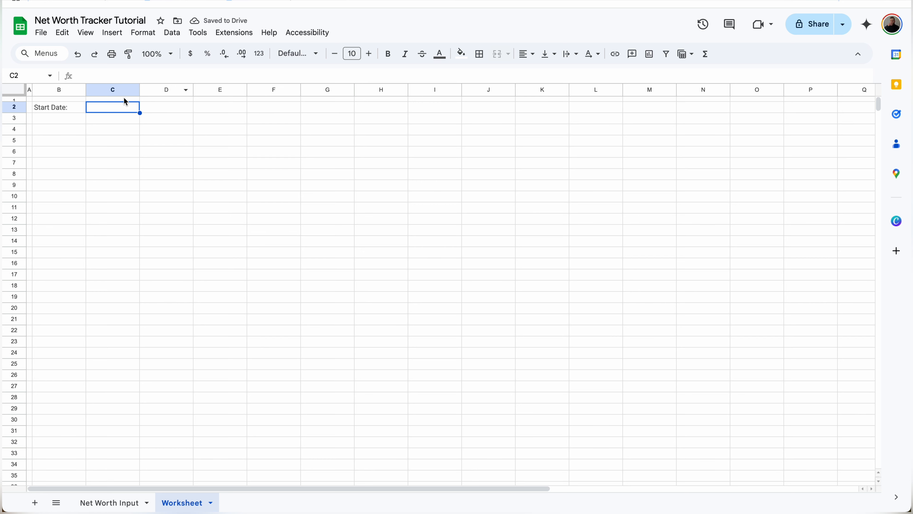
{"action": "double_click", "coordinate": [112, 108]}
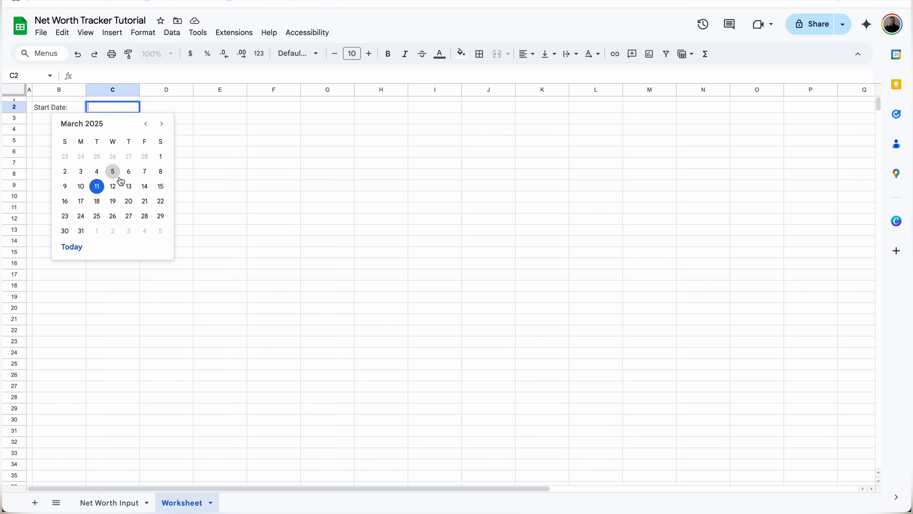
{"action": "left_click", "coordinate": [160, 156]}
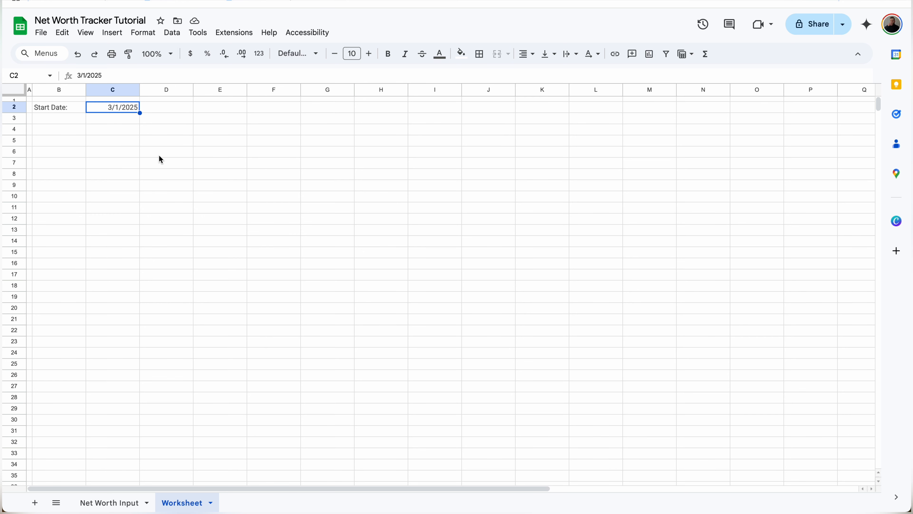
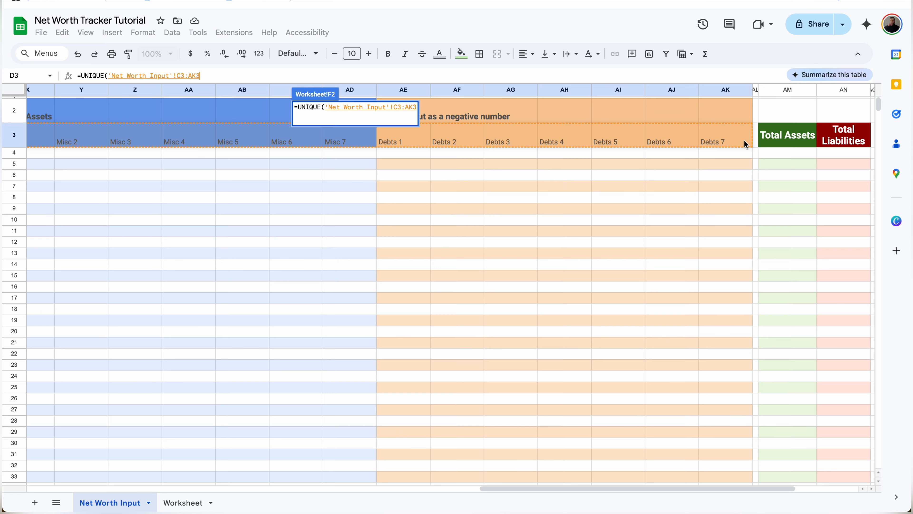
Complete the formula =UNIQUE('Net Worth Input'!C3:AK3) in Worksheet cell F2 and look over the listed account names.
{"action": "key", "text": "Return"}
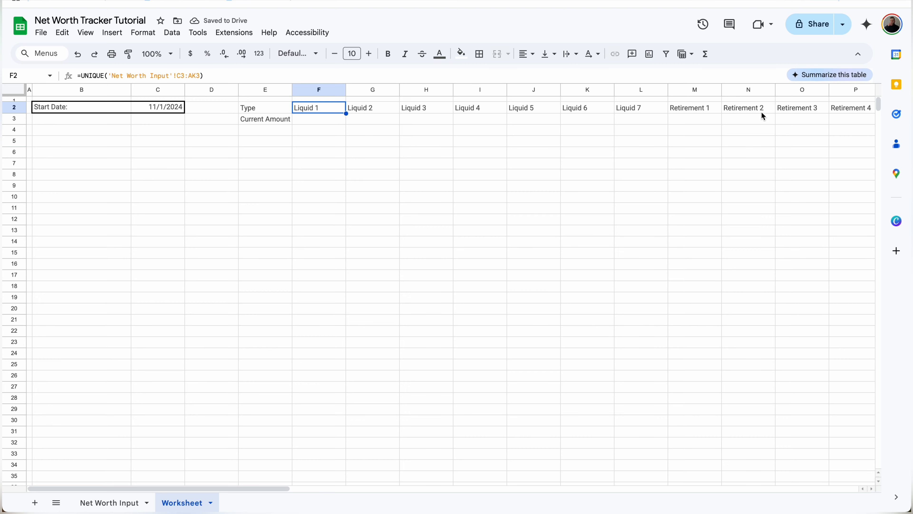
{"action": "scroll", "coordinate": [784, 113], "scroll_direction": "right", "scroll_amount": 15}
{"action": "scroll", "coordinate": [745, 115], "scroll_direction": "left", "scroll_amount": 15}
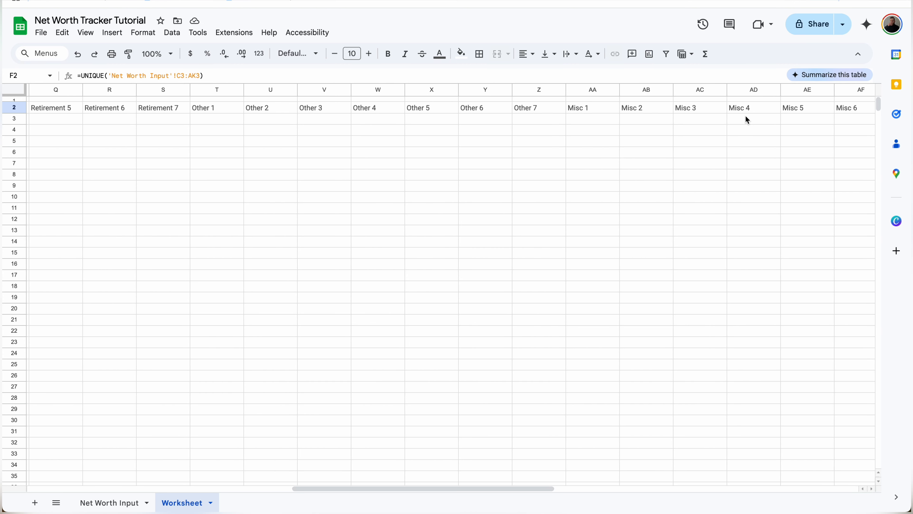
Test the linked account names by clearing Net Worth Input labels G3 to I3 and replacing J3 with fjfhmghdsg.
{"action": "left_click", "coordinate": [127, 507]}
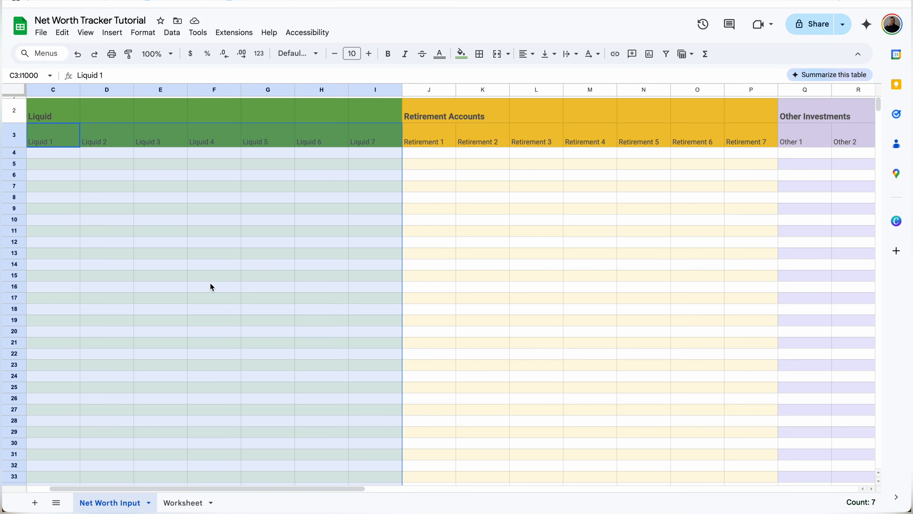
{"action": "left_click_drag", "start_coordinate": [363, 140], "coordinate": [278, 141]}
{"action": "key", "text": "Delete"}
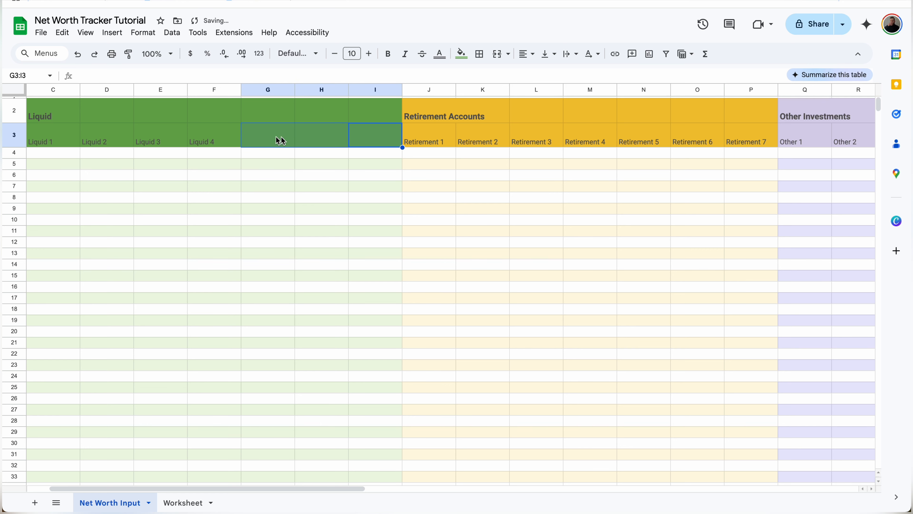
{"action": "left_click", "coordinate": [453, 146]}
{"action": "type", "text": "fjfhmghdsg"}
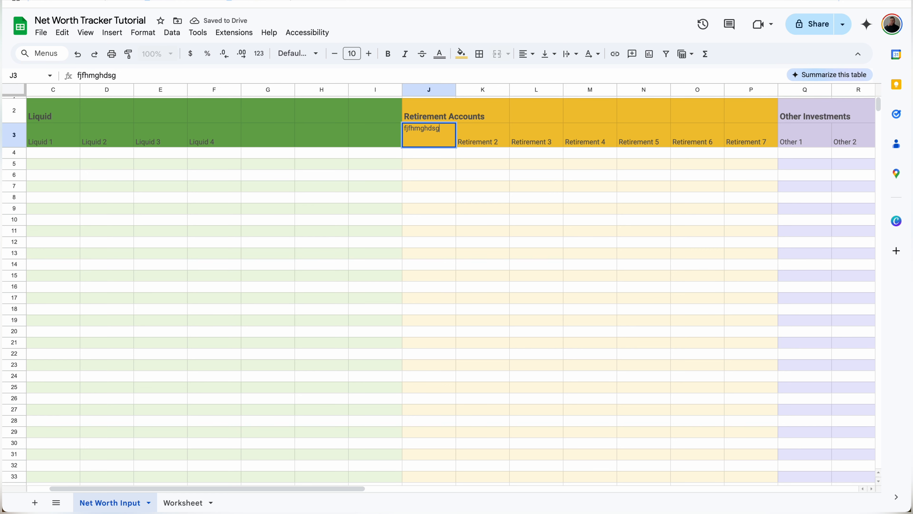
{"action": "key", "text": "Return"}
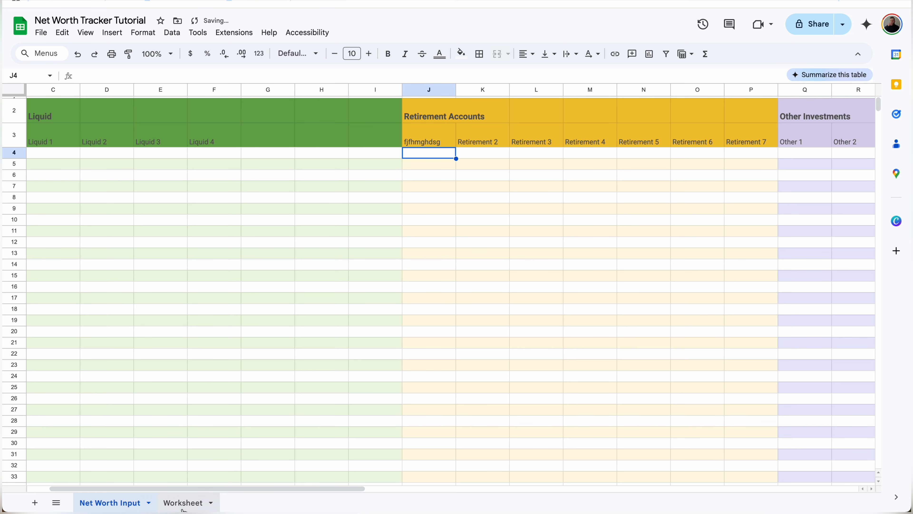
Review the linked account names from I2 to M2 in Worksheet, and undo the test edits to the Liquid and Retirement labels.
{"action": "left_click", "coordinate": [210, 503]}
{"action": "left_click", "coordinate": [505, 108]}
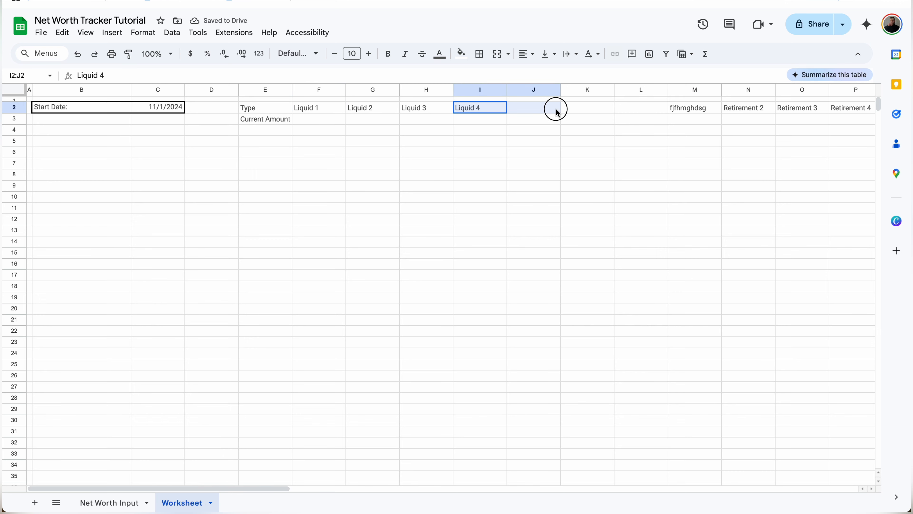
{"action": "left_click_drag", "start_coordinate": [555, 108], "coordinate": [628, 112]}
{"action": "left_click", "coordinate": [693, 110]}
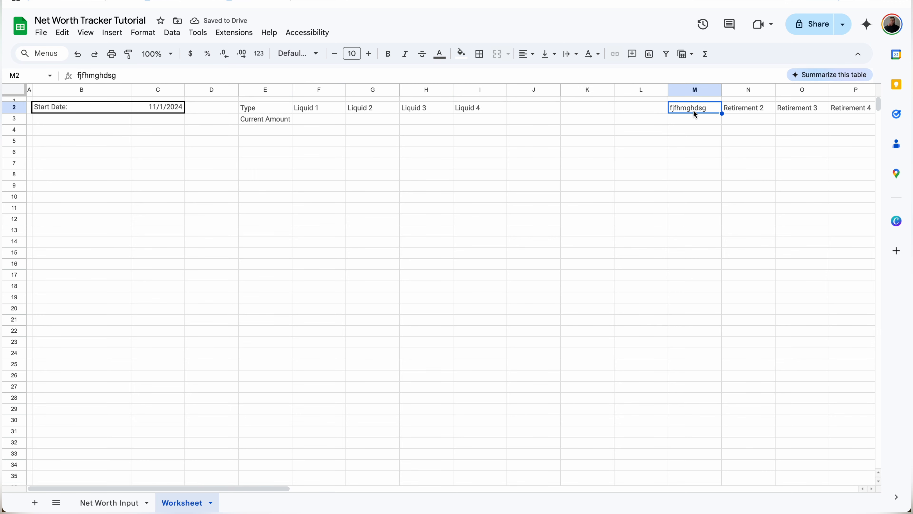
{"action": "key", "text": "super+z"}
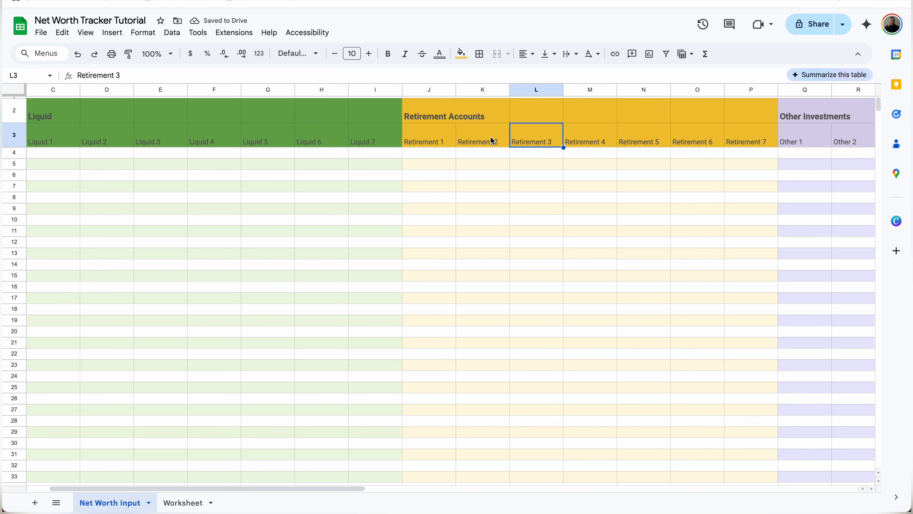
{"action": "left_click", "coordinate": [492, 140]}
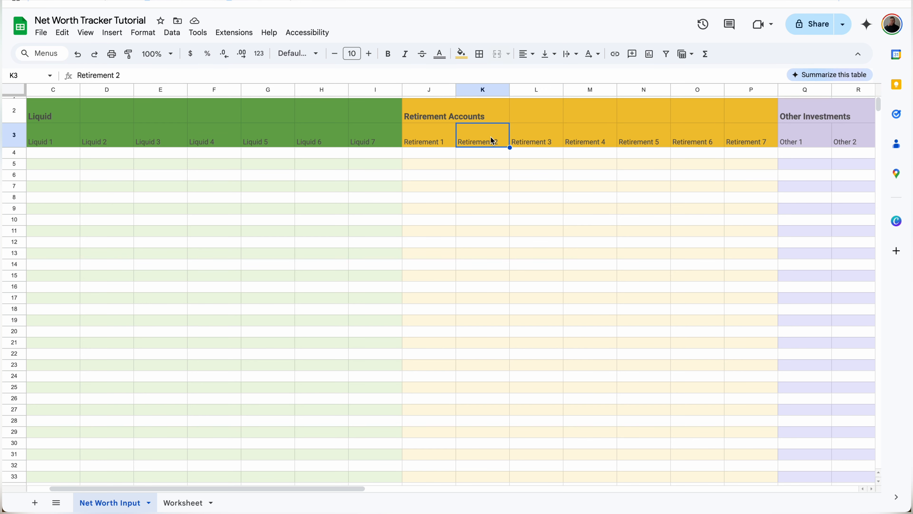
Label Worksheet cells B4 to B6 Start, Current Net Worth and Growth Overall.
{"action": "left_click", "coordinate": [80, 133]}
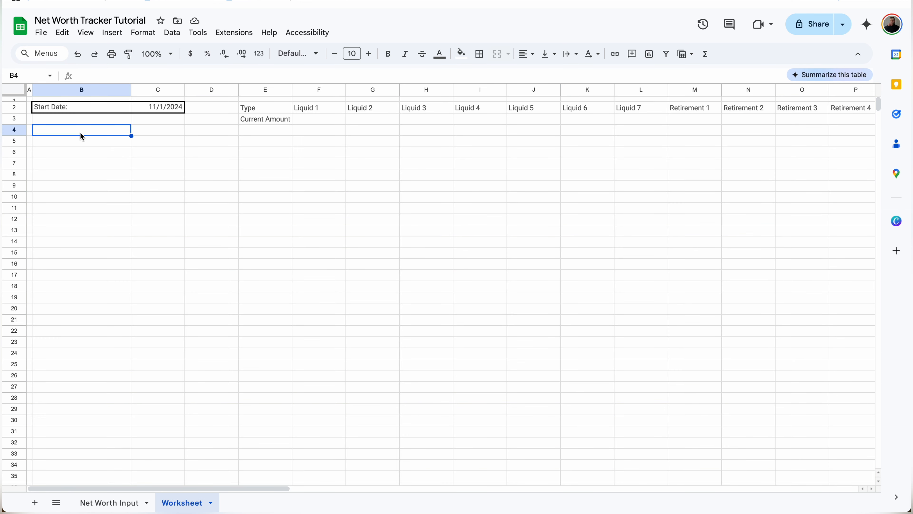
{"action": "type", "text": "Start"}
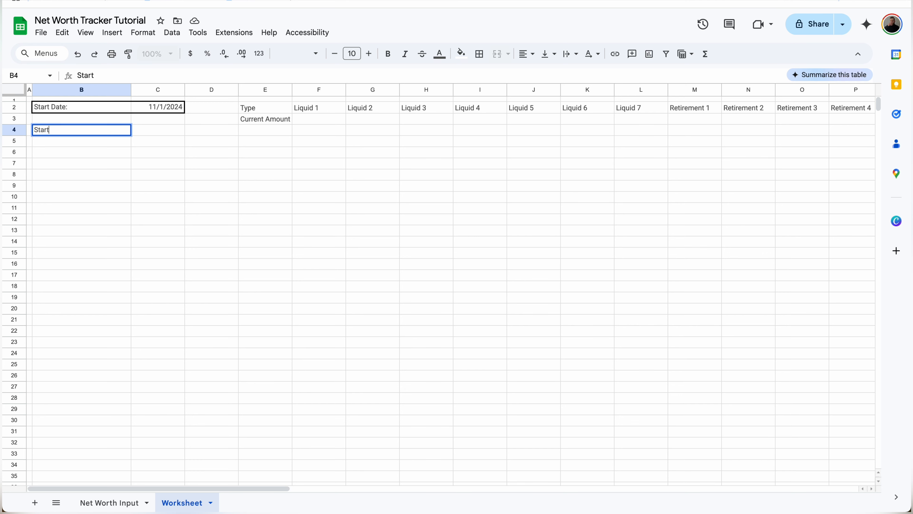
{"action": "key", "text": "Return"}
{"action": "type", "text": "Curren"}
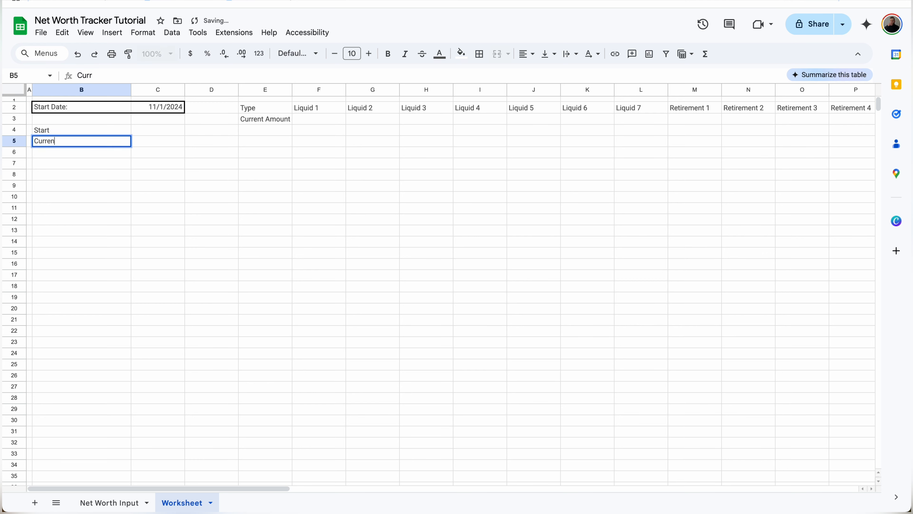
{"action": "type", "text": "t Net Worth"}
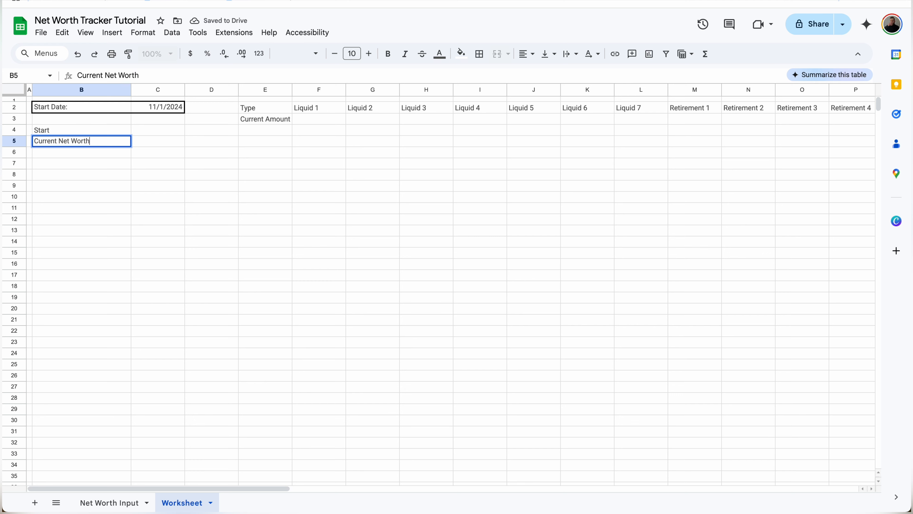
{"action": "key", "text": "Return"}
{"action": "type", "text": "Growth Ove"}
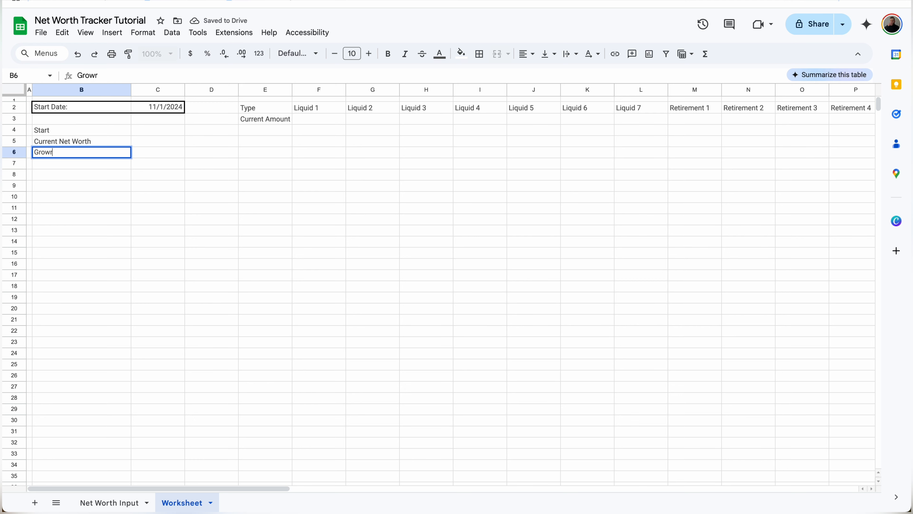
{"action": "type", "text": "rall"}
{"action": "key", "text": "Return"}
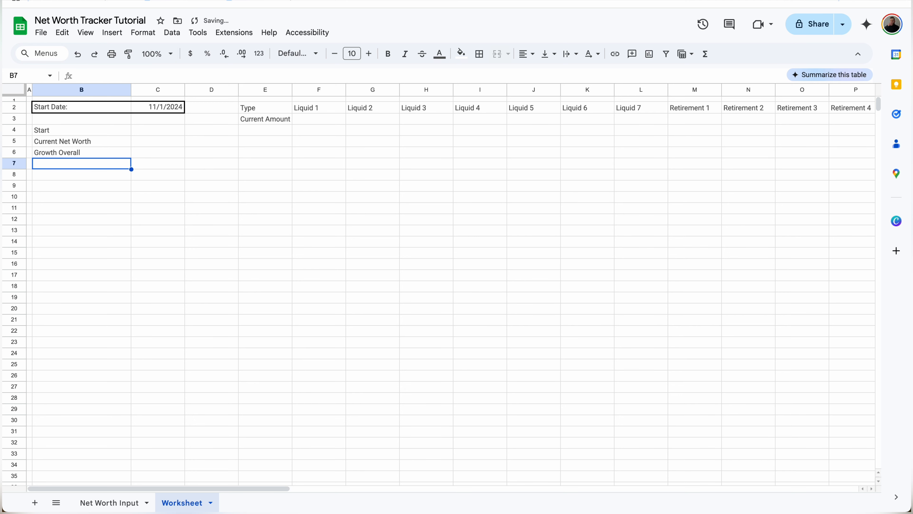
Label Worksheet cells B7 to B9 Minimum Net Worth, Maximum Net Worth and Current Year Growth.
{"action": "type", "text": "Minimu"}
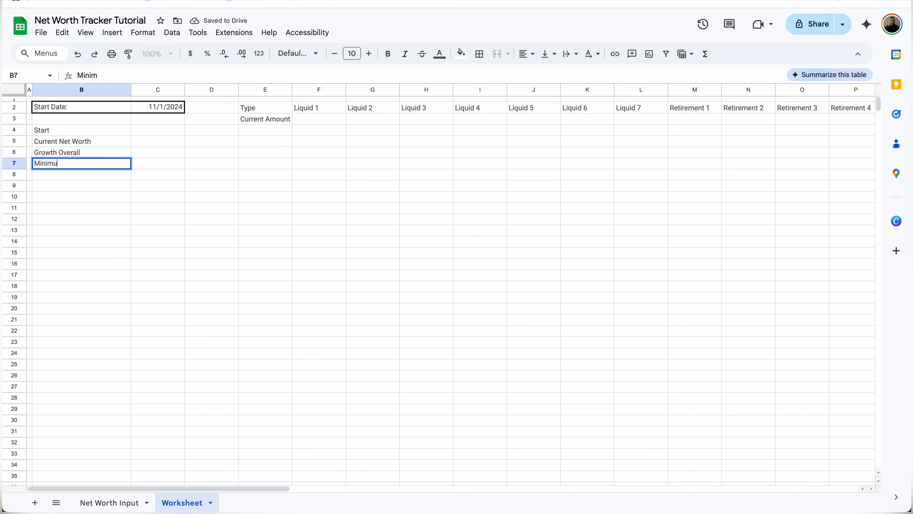
{"action": "type", "text": "m Net Worth"}
{"action": "key", "text": "Return"}
{"action": "type", "text": "a"}
{"action": "key", "text": "BackSpace"}
{"action": "type", "text": "Maxim"}
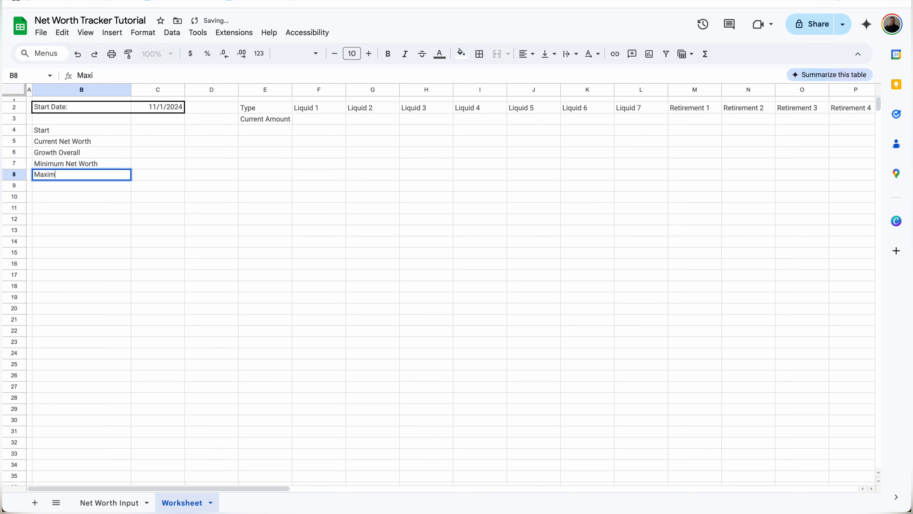
{"action": "type", "text": "um Net Worth"}
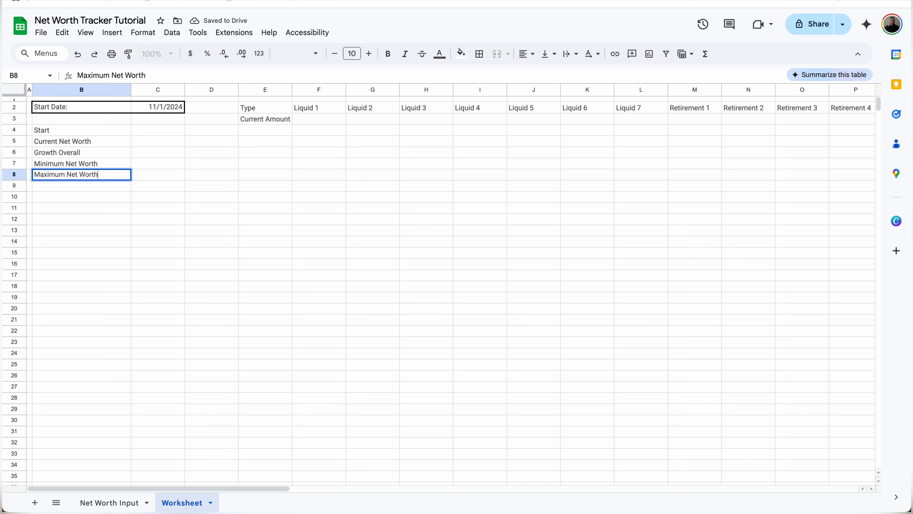
{"action": "key", "text": "Return"}
{"action": "type", "text": "Current ye"}
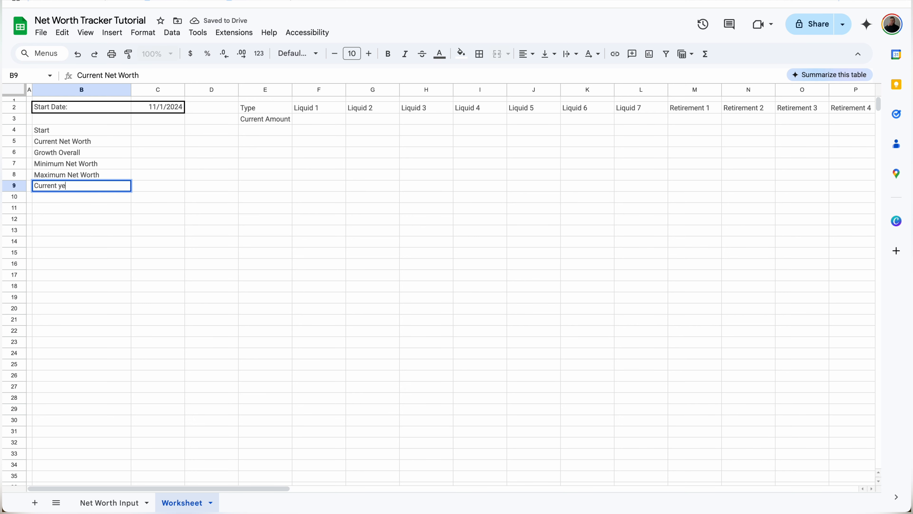
{"action": "key", "text": "BackSpace"}
{"action": "key", "text": "BackSpace"}
{"action": "type", "text": "Year Growth"}
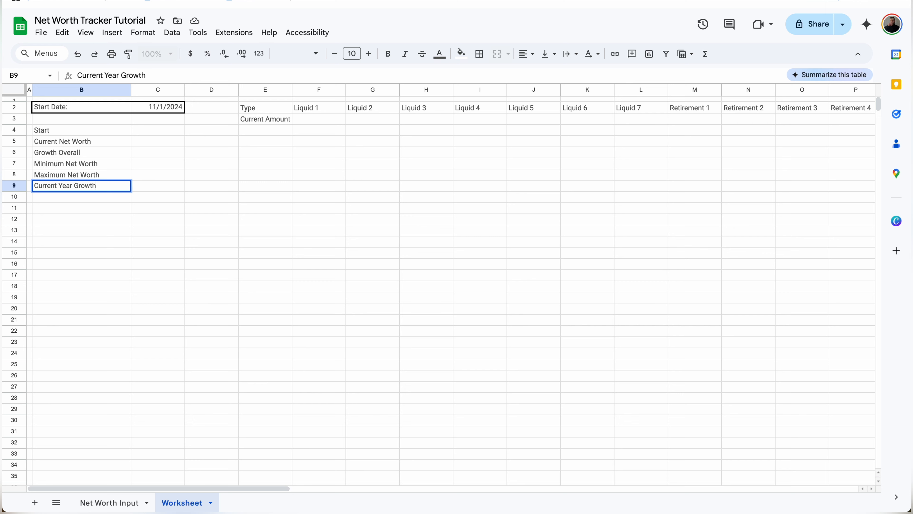
{"action": "key", "text": "Return"}
{"action": "left_click_drag", "start_coordinate": [158, 141], "coordinate": [163, 189]}
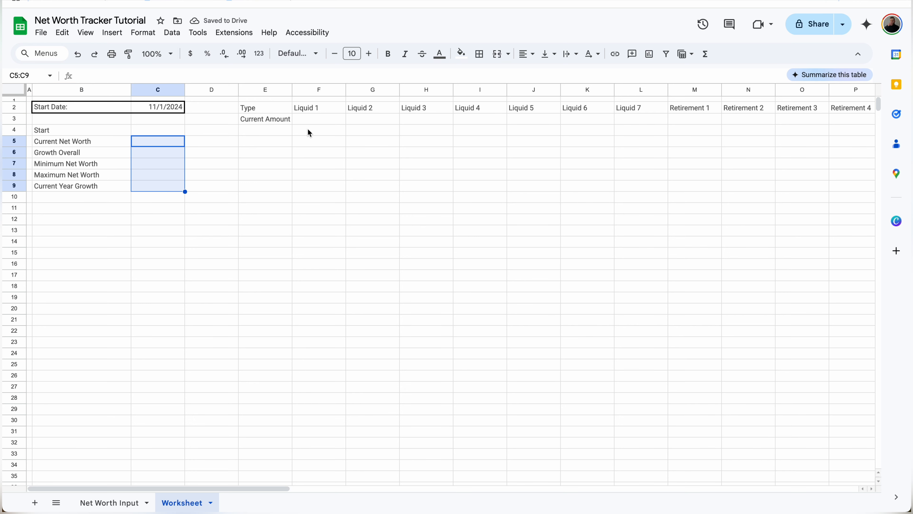
{"action": "left_click", "coordinate": [471, 118]}
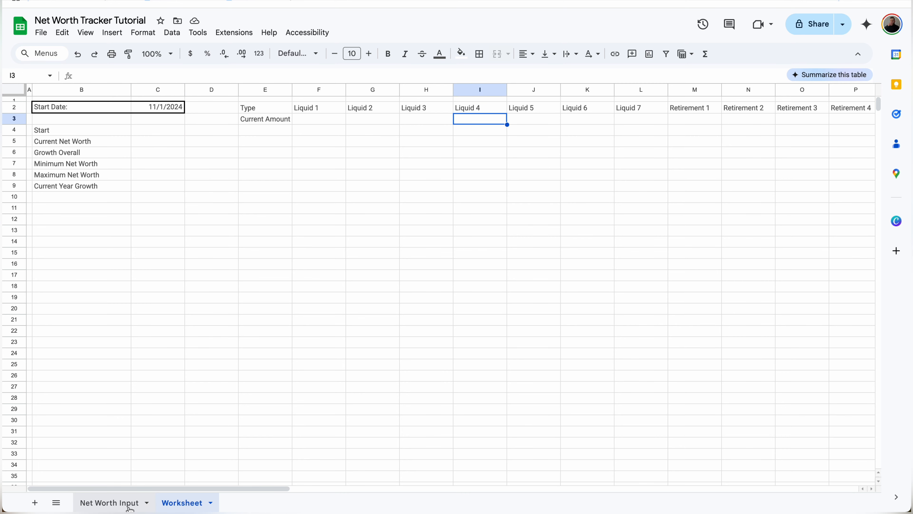
Enter =EOMONTH(Worksheet!C2,0) in Net Worth Input cell B4 and check it against the Worksheet start date.
{"action": "left_click", "coordinate": [115, 502]}
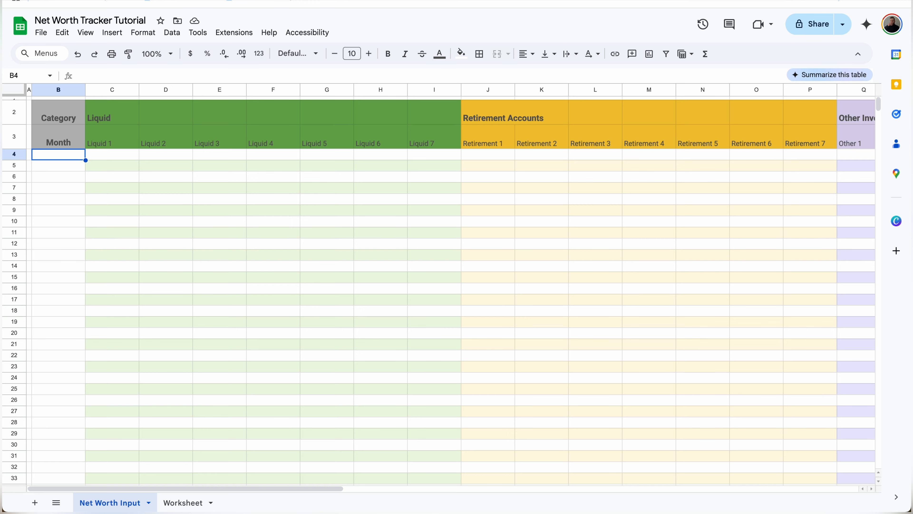
{"action": "type", "text": "=EOM"}
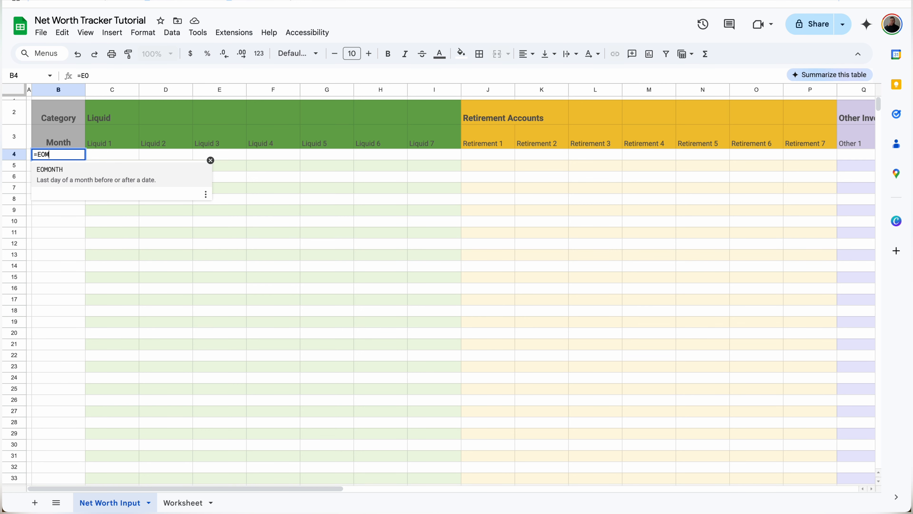
{"action": "type", "text": "ONTH("}
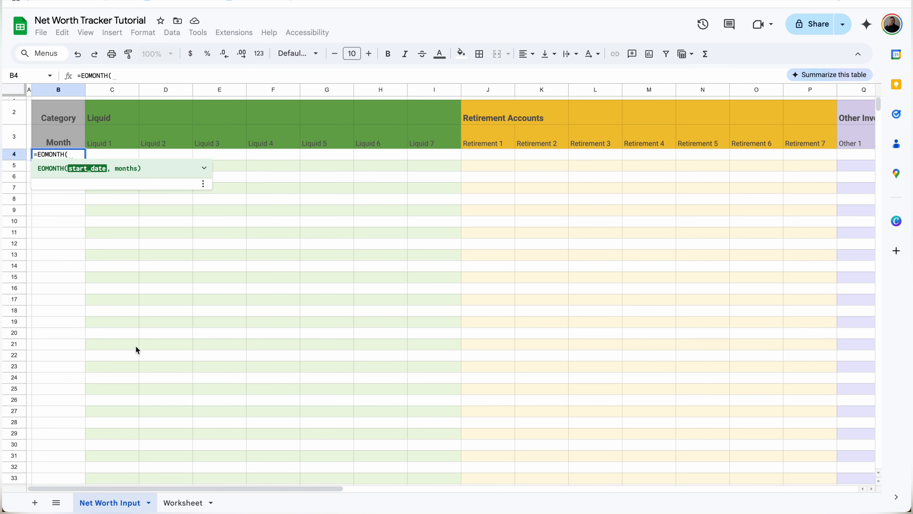
{"action": "left_click", "coordinate": [186, 502]}
{"action": "left_click", "coordinate": [172, 107]}
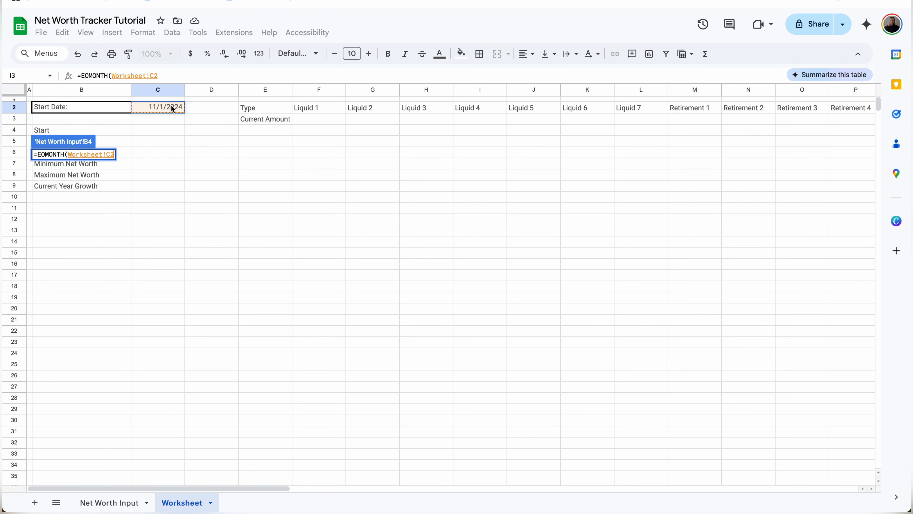
{"action": "type", "text": ","}
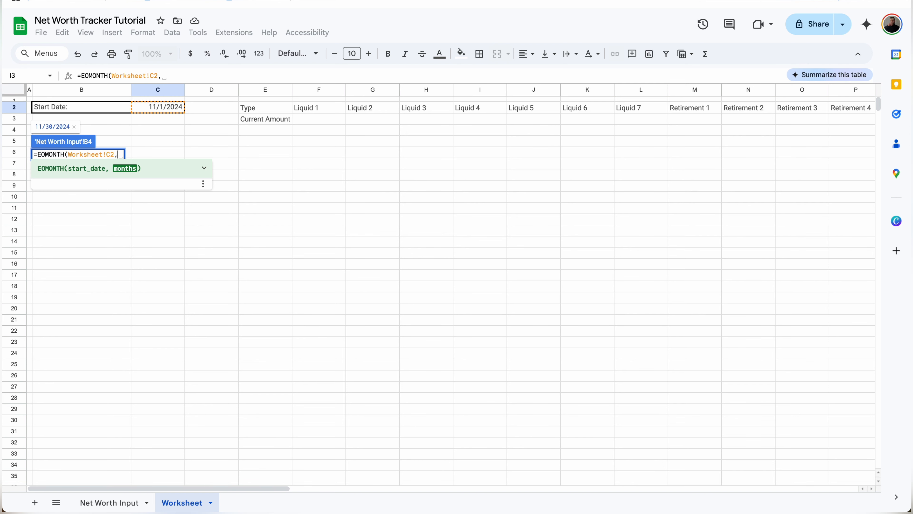
{"action": "type", "text": "0)"}
{"action": "key", "text": "Return"}
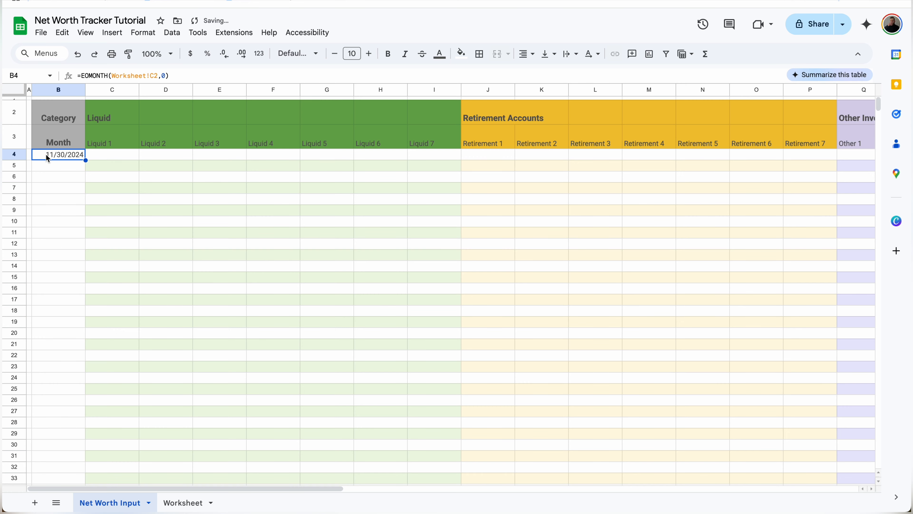
{"action": "left_click", "coordinate": [182, 503]}
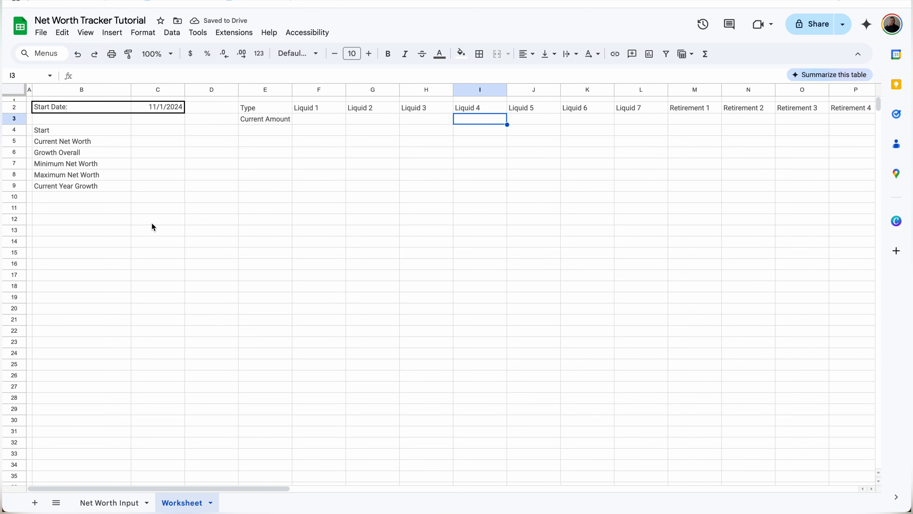
{"action": "left_click", "coordinate": [126, 503]}
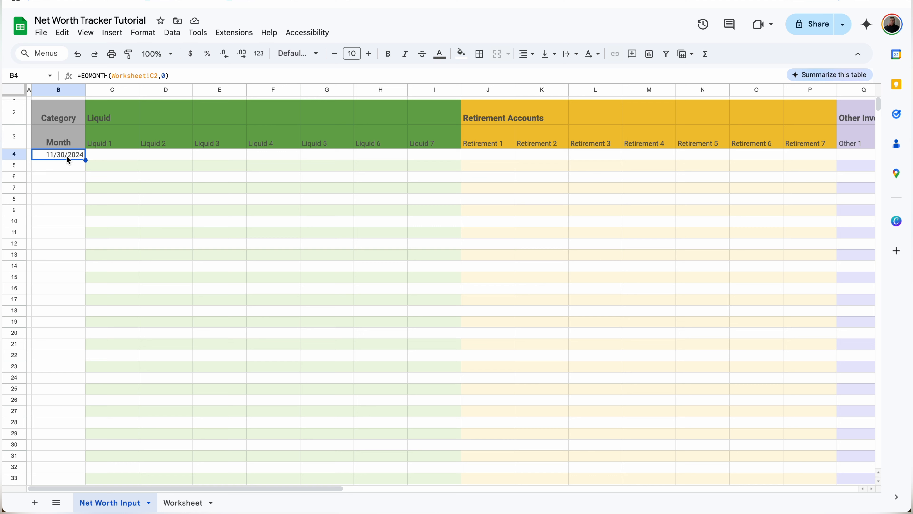
{"action": "left_click", "coordinate": [164, 76]}
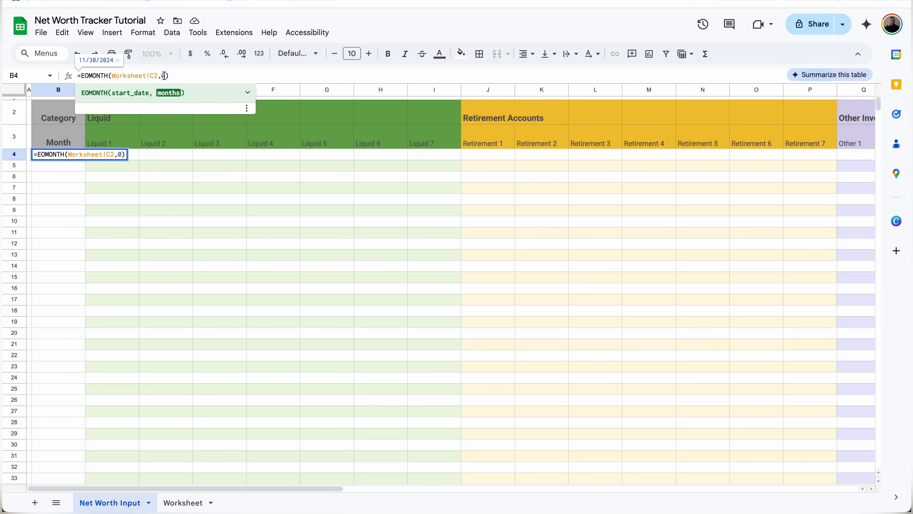
{"action": "key", "text": "Escape"}
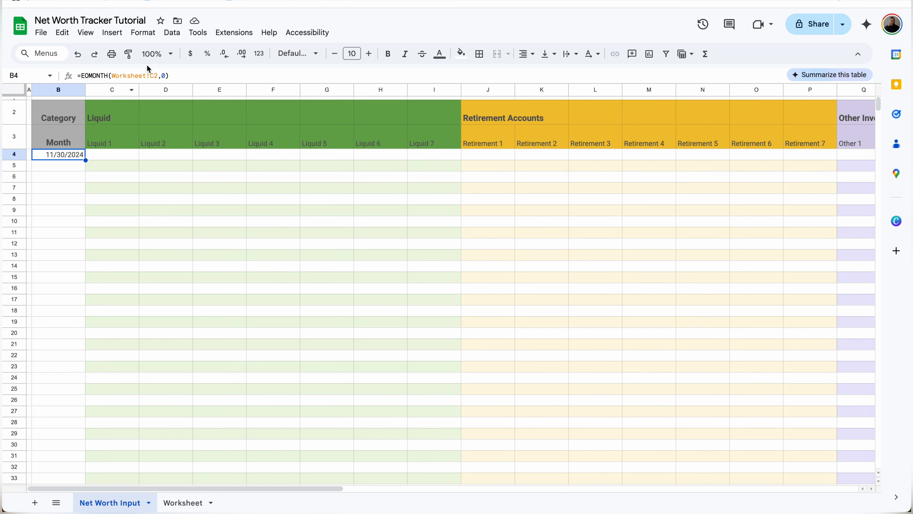
Start a custom date and time format for B4 and remove its existing month, day and year parts.
{"action": "left_click", "coordinate": [143, 33]}
{"action": "mouse_move", "coordinate": [165, 77]}
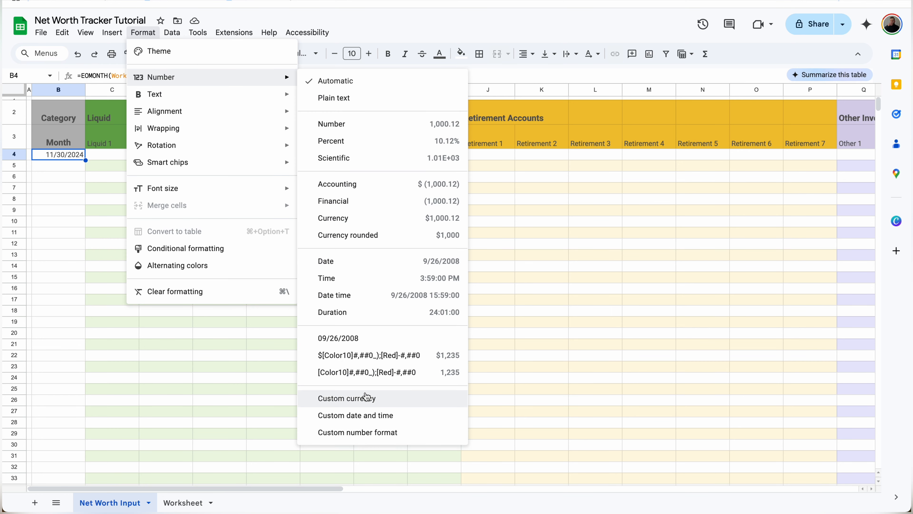
{"action": "left_click", "coordinate": [370, 423]}
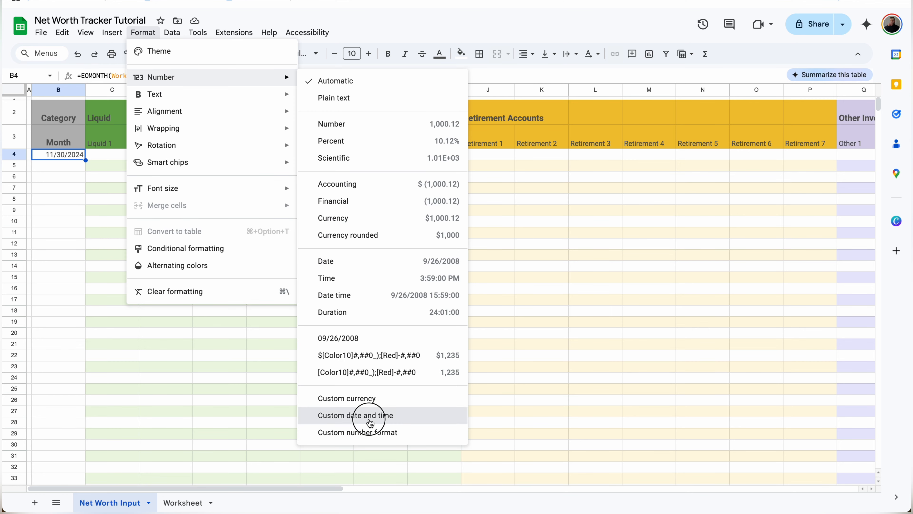
{"action": "left_click", "coordinate": [504, 157]}
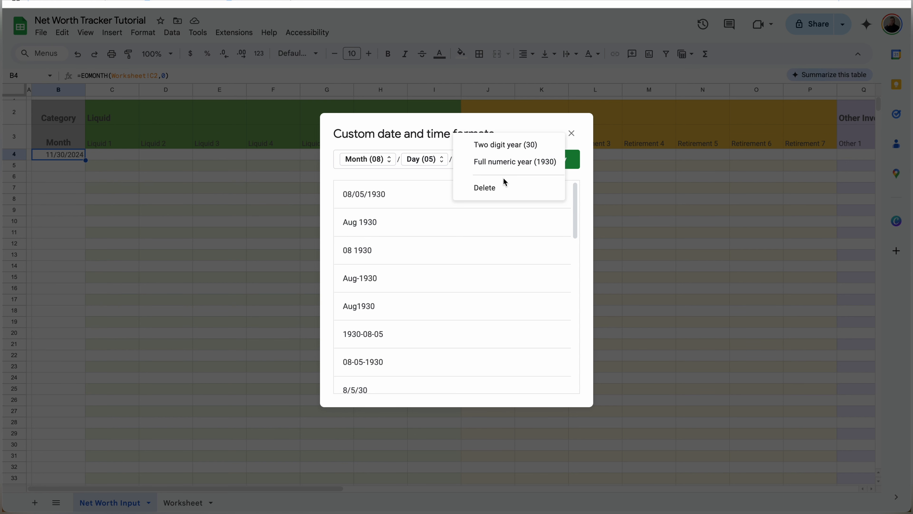
{"action": "left_click", "coordinate": [503, 186]}
{"action": "key", "text": "BackSpace"}
{"action": "key", "text": "BackSpace"}
{"action": "key", "text": "BackSpace"}
{"action": "key", "text": "BackSpace"}
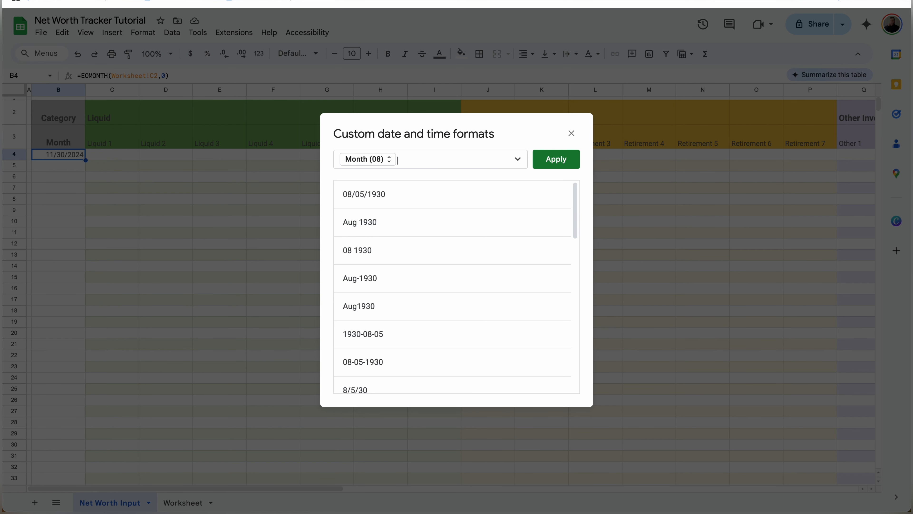
Build the custom date format from an abbreviated month and full numeric year separated by a space, and apply it to B4.
{"action": "left_click", "coordinate": [518, 159]}
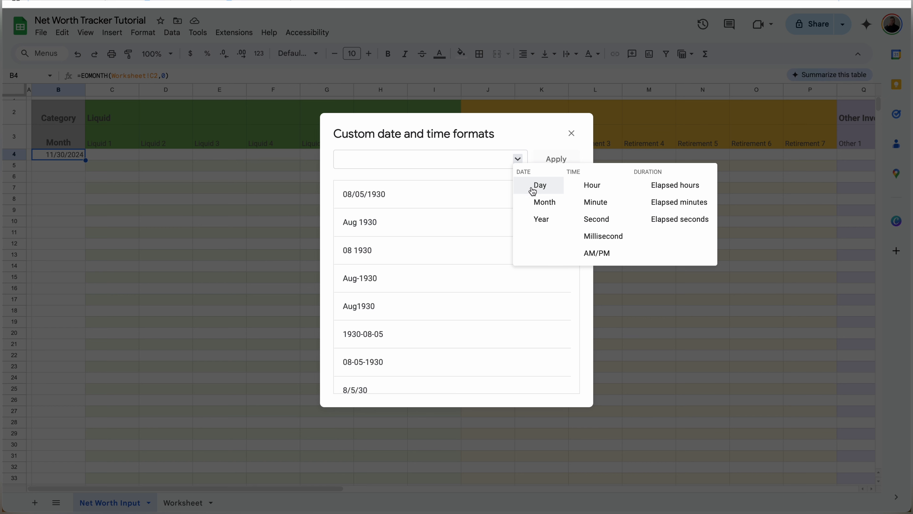
{"action": "left_click", "coordinate": [543, 203]}
{"action": "left_click", "coordinate": [385, 159]}
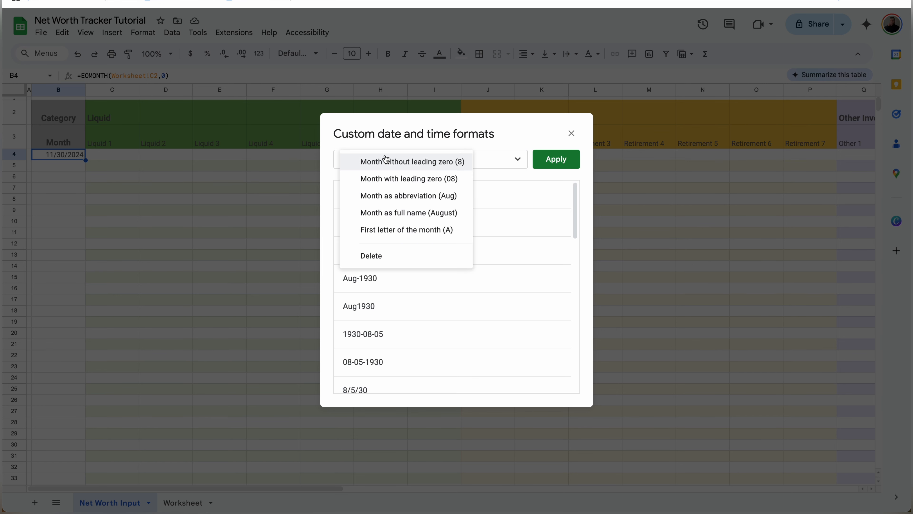
{"action": "left_click", "coordinate": [388, 196]}
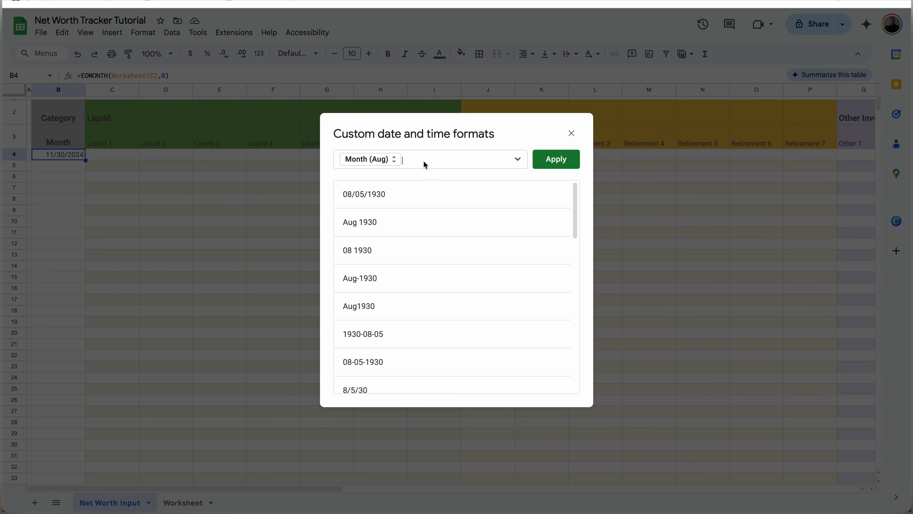
{"action": "left_click", "coordinate": [518, 159]}
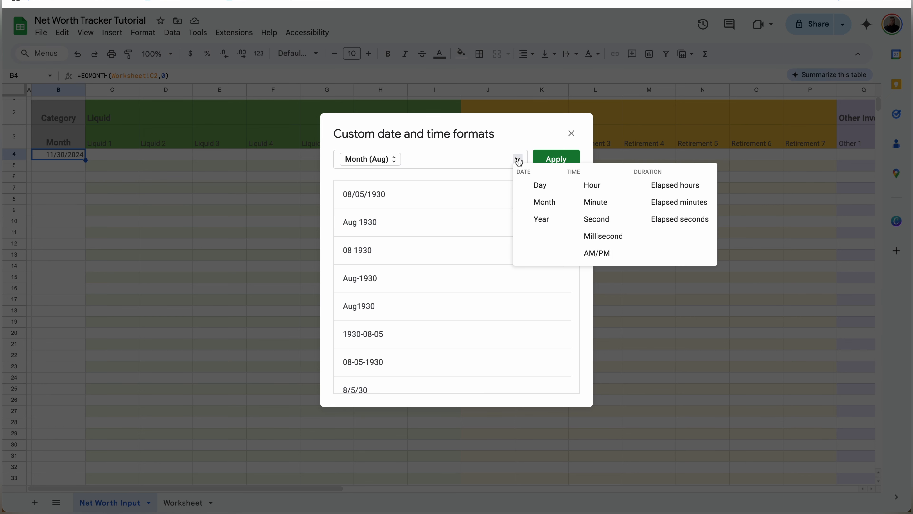
{"action": "left_click", "coordinate": [543, 218]}
{"action": "left_click", "coordinate": [432, 160]}
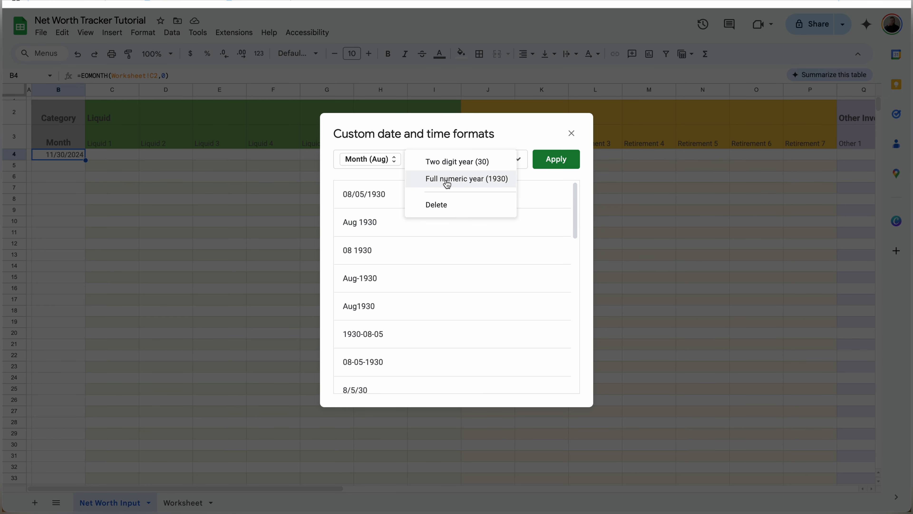
{"action": "left_click", "coordinate": [498, 180]}
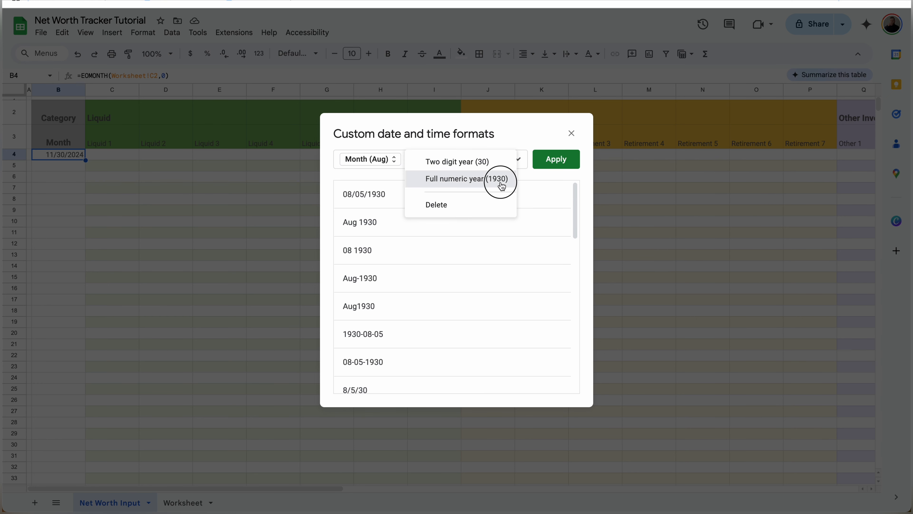
{"action": "left_click", "coordinate": [571, 164]}
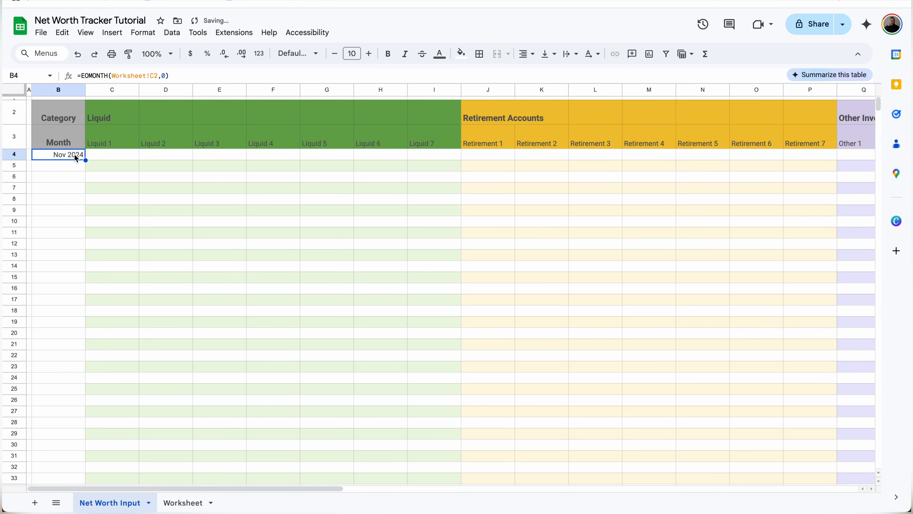
Center the date in Net Worth Input cell B4 horizontally and select B5 below it.
{"action": "left_click", "coordinate": [526, 53]}
{"action": "left_click", "coordinate": [543, 76]}
{"action": "left_click", "coordinate": [71, 167]}
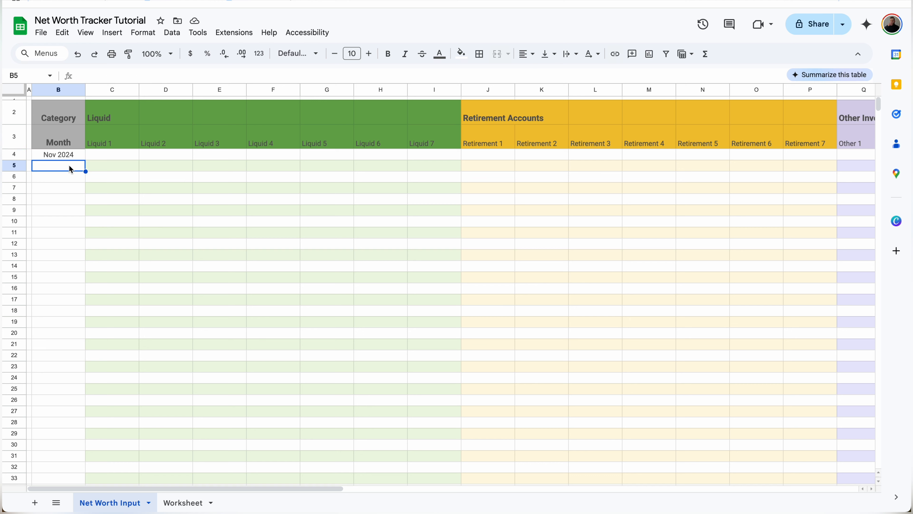
Enter =IF(ISBLANK(B4),,IF(TODAY()<=EOMONTH(B4,0),,EOMONTH(B4,1))) in Net Worth Input cell B5.
{"action": "type", "text": "=IF"}
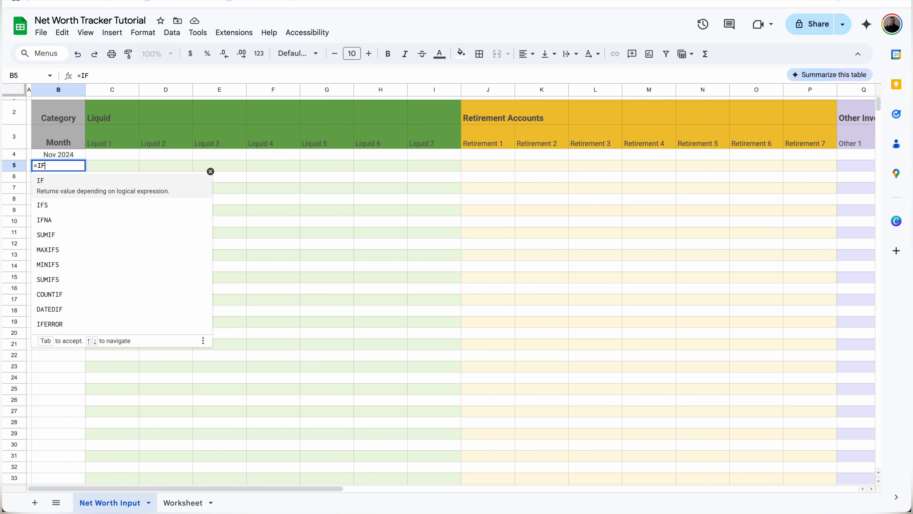
{"action": "type", "text": "(ISBLANK"}
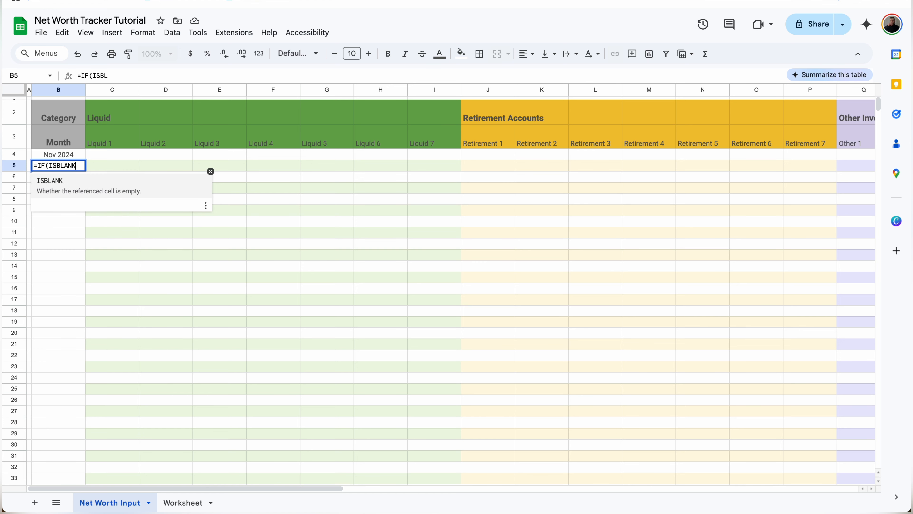
{"action": "type", "text": "(B4"}
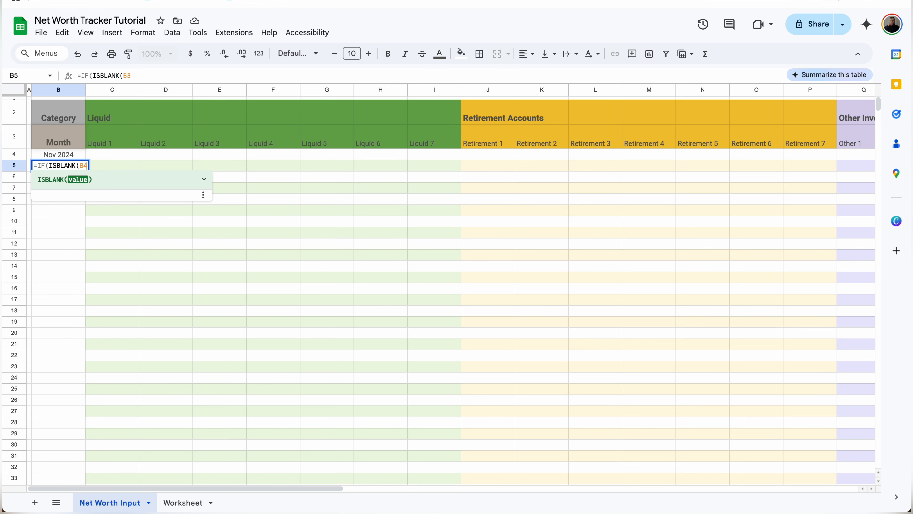
{"action": "type", "text": "),"}
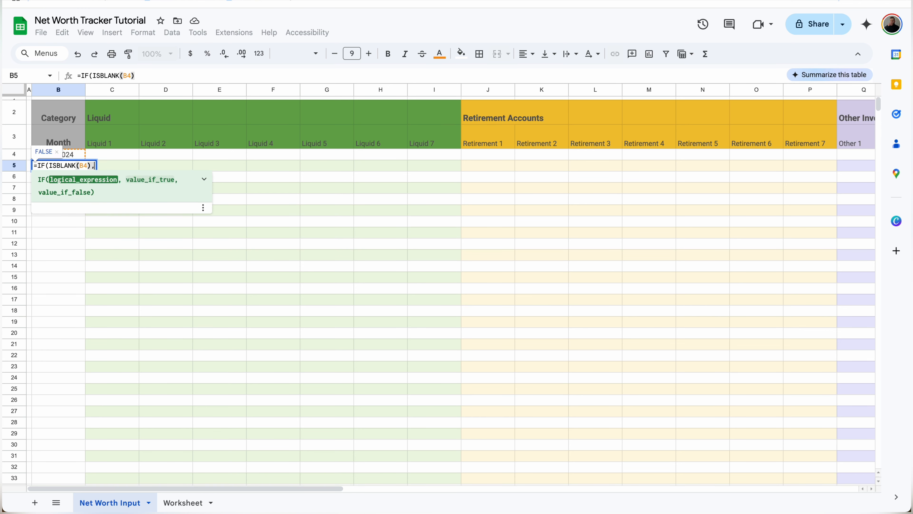
{"action": "type", "text": ",IF(TODAY"}
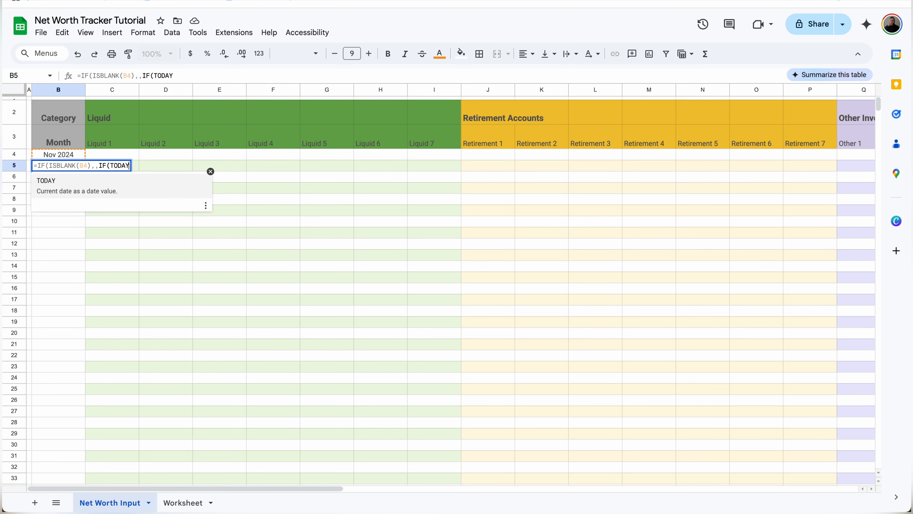
{"action": "type", "text": "()"}
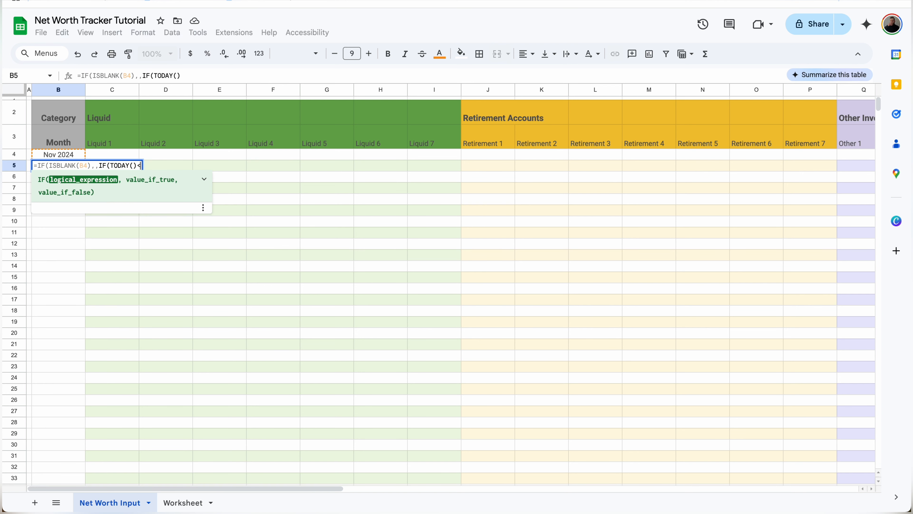
{"action": "type", "text": "<=EOMONTH"}
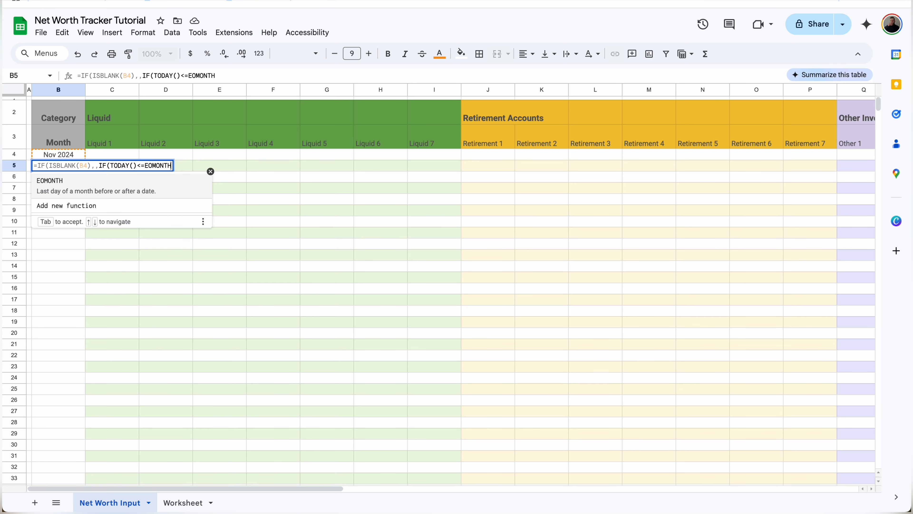
{"action": "type", "text": "(B4,0)"}
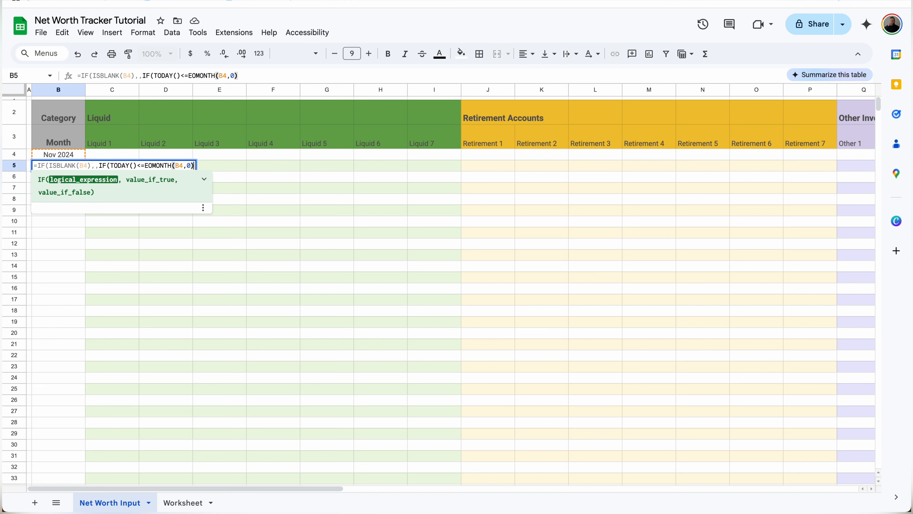
{"action": "type", "text": ",,"}
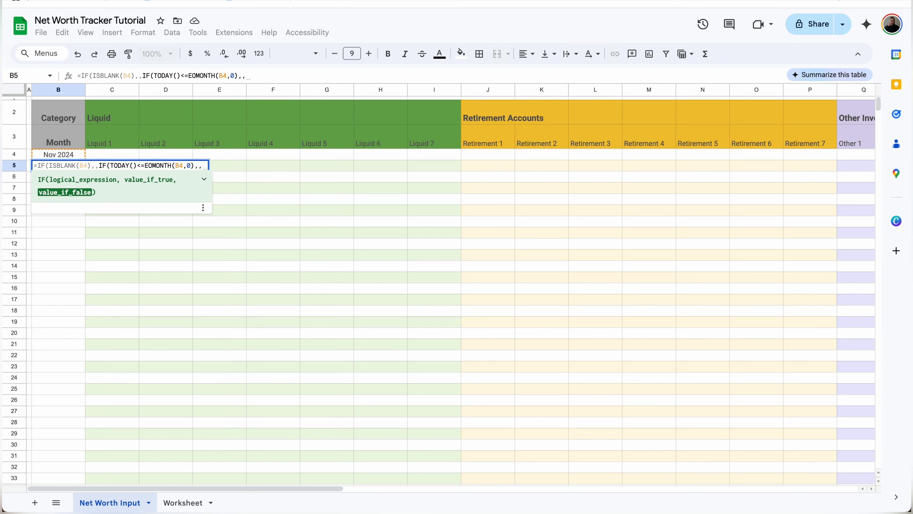
{"action": "type", "text": "EOMONTH"}
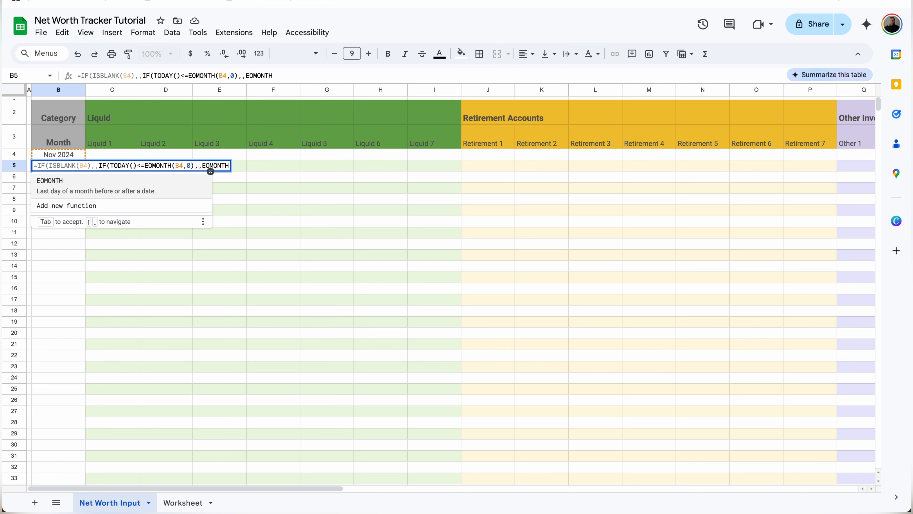
{"action": "type", "text": "("}
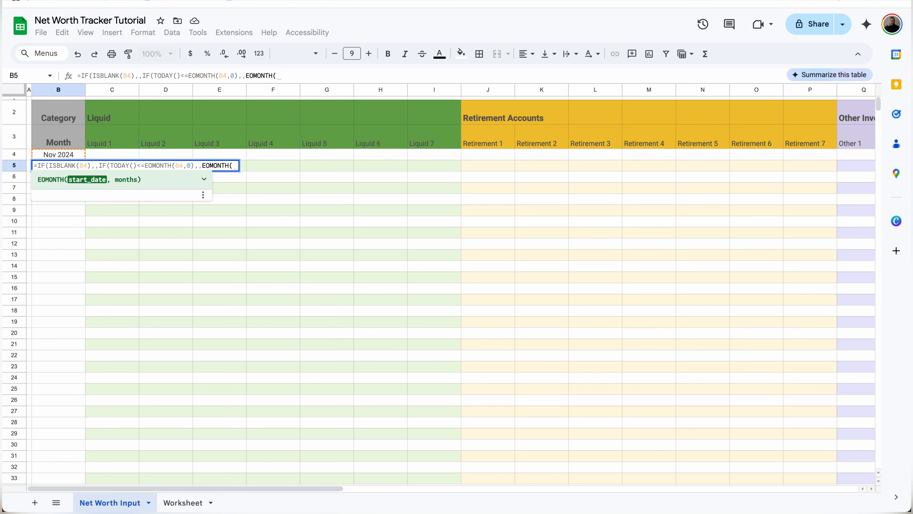
{"action": "type", "text": "B4,1)"}
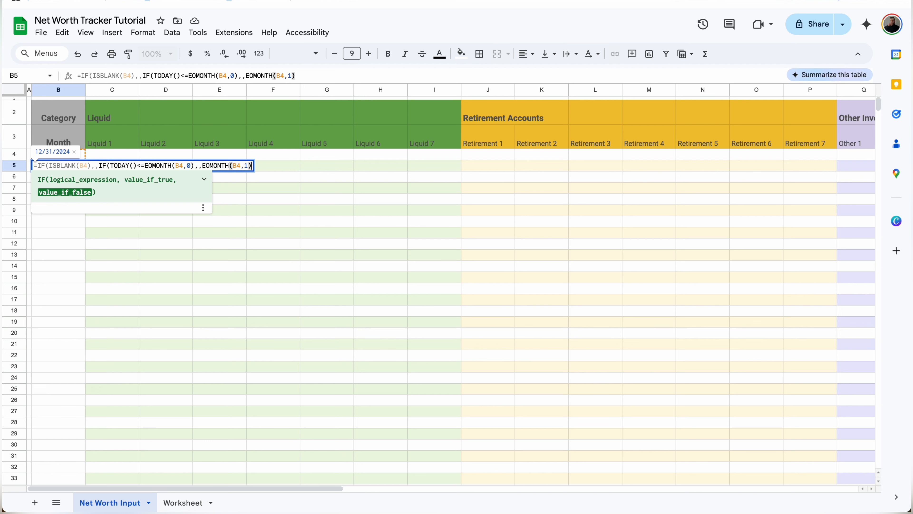
{"action": "key", "text": "Return"}
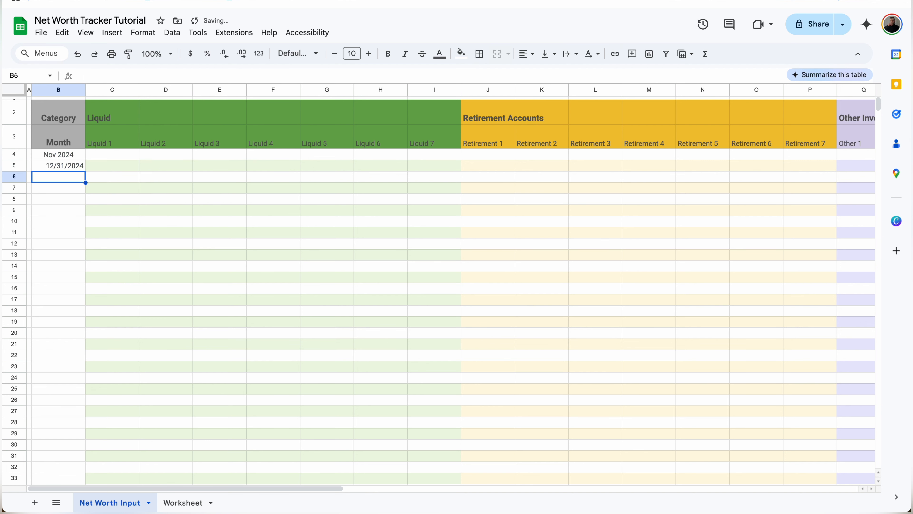
Examine the B5 formula alongside the B4 start month to see how the next month-end date is derived.
{"action": "left_click", "coordinate": [63, 167]}
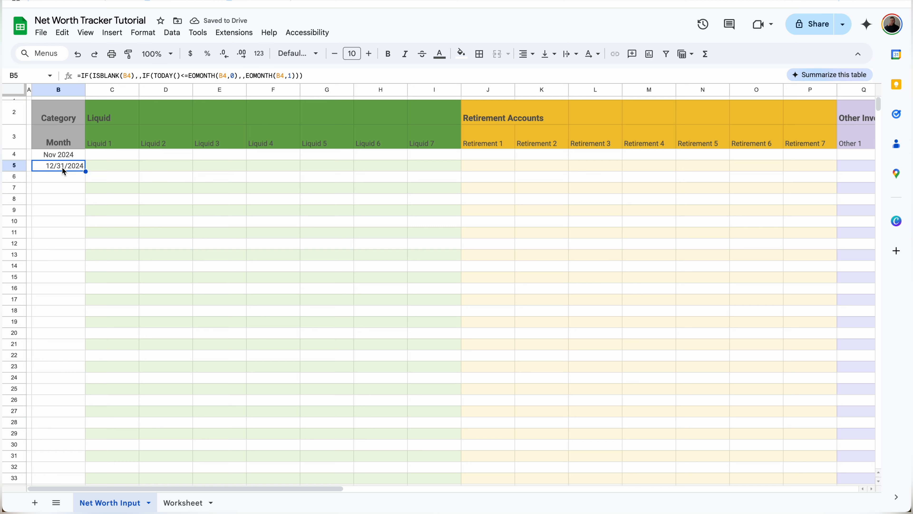
{"action": "left_click", "coordinate": [65, 155]}
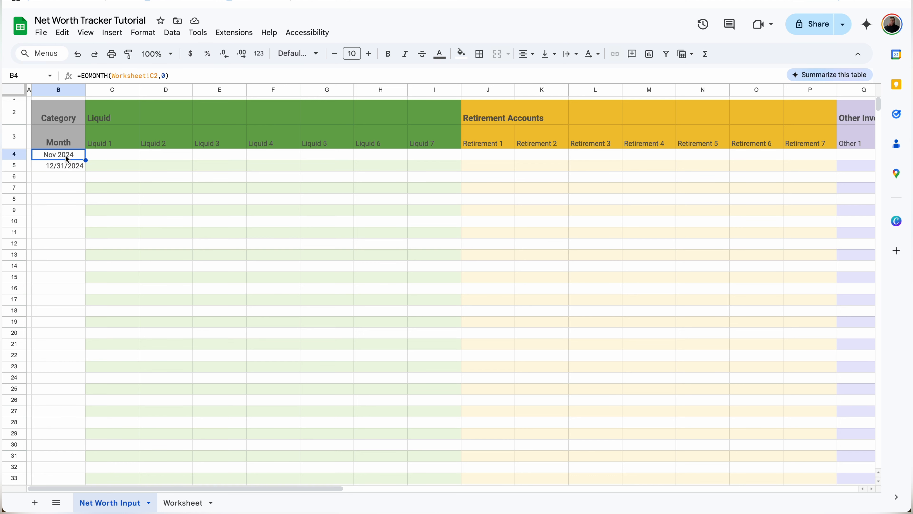
{"action": "left_click", "coordinate": [66, 177]}
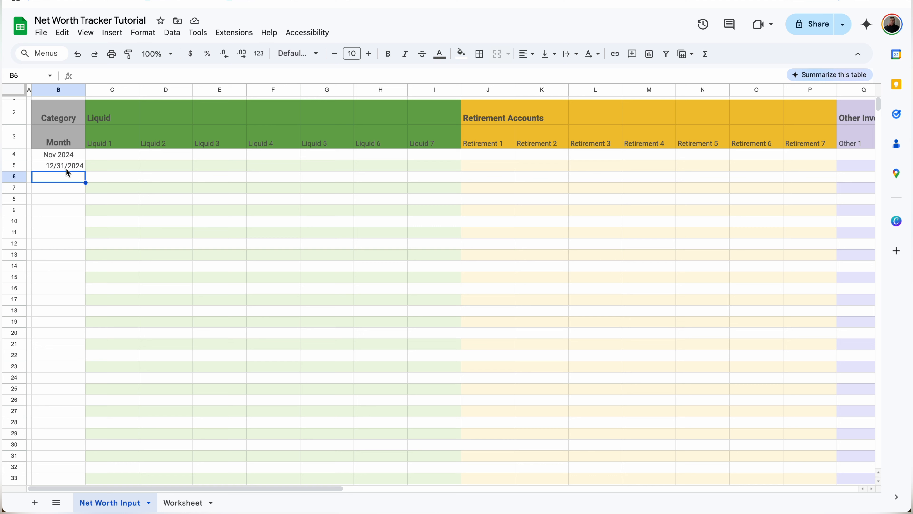
{"action": "left_click", "coordinate": [67, 173]}
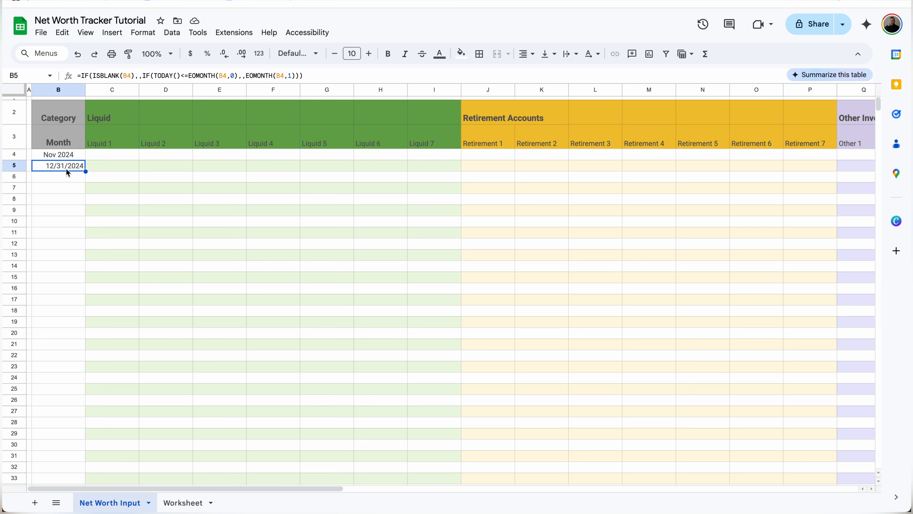
{"action": "left_click", "coordinate": [63, 154]}
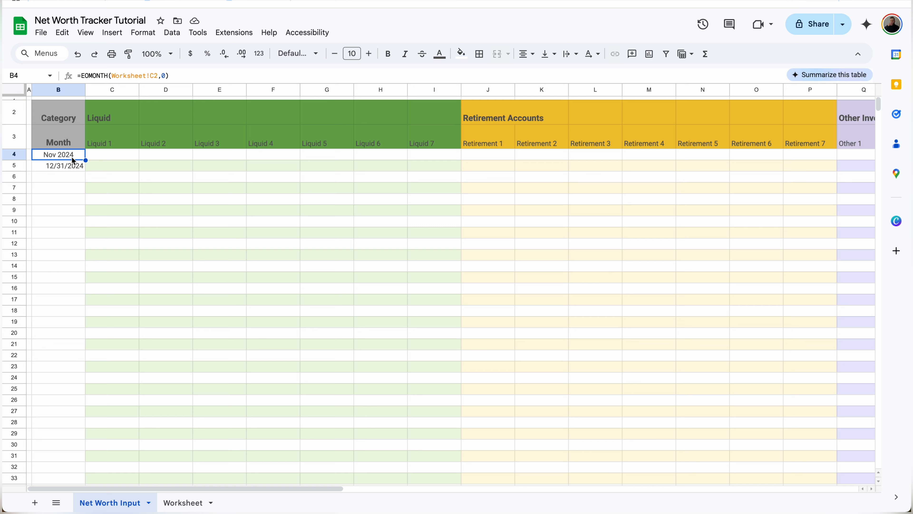
{"action": "left_click", "coordinate": [72, 169]}
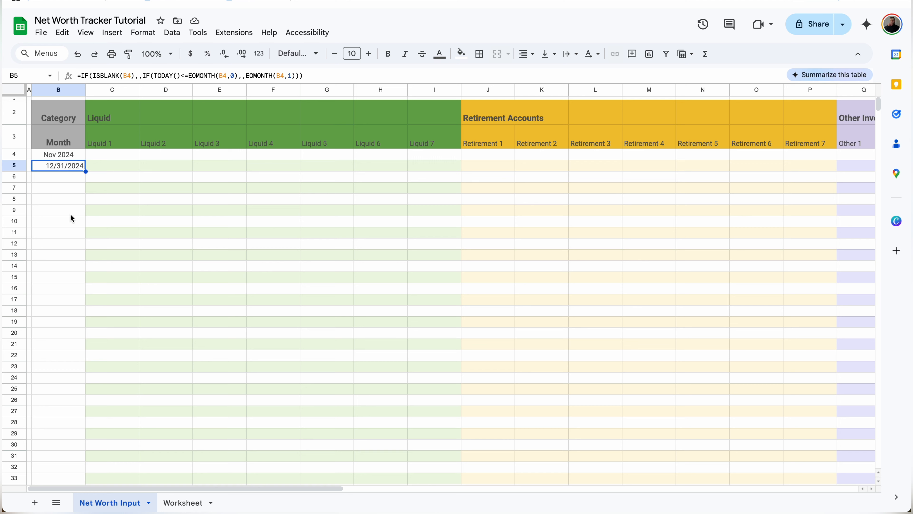
{"action": "left_click", "coordinate": [70, 152]}
{"action": "left_click", "coordinate": [68, 164]}
Copy the date formatting of B4 onto B5 and fill the B5 formula down through B259.
{"action": "left_click", "coordinate": [68, 153]}
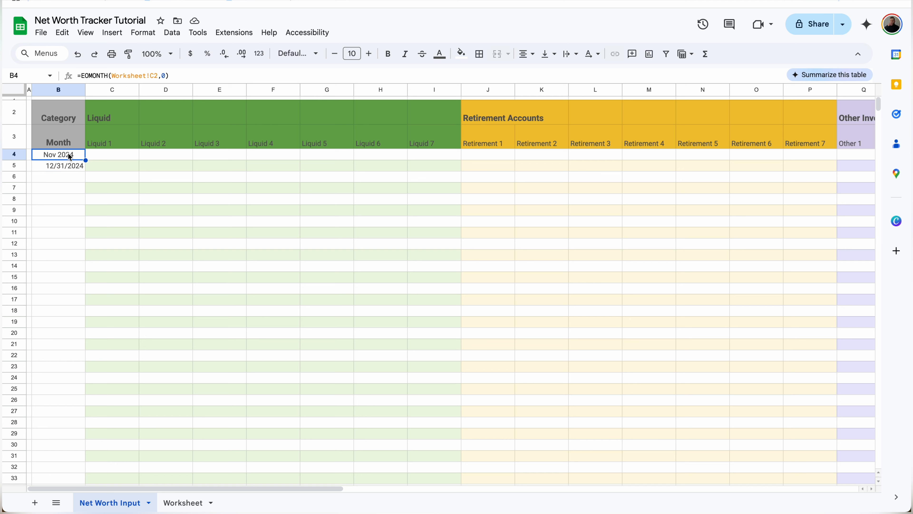
{"action": "left_click", "coordinate": [130, 54]}
{"action": "left_click", "coordinate": [75, 165]}
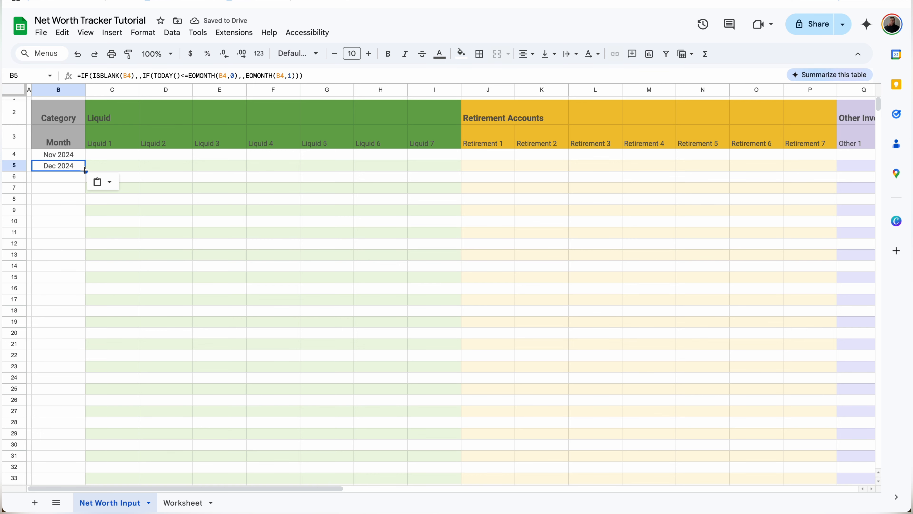
{"action": "left_click_drag", "start_coordinate": [85, 170], "coordinate": [72, 225]}
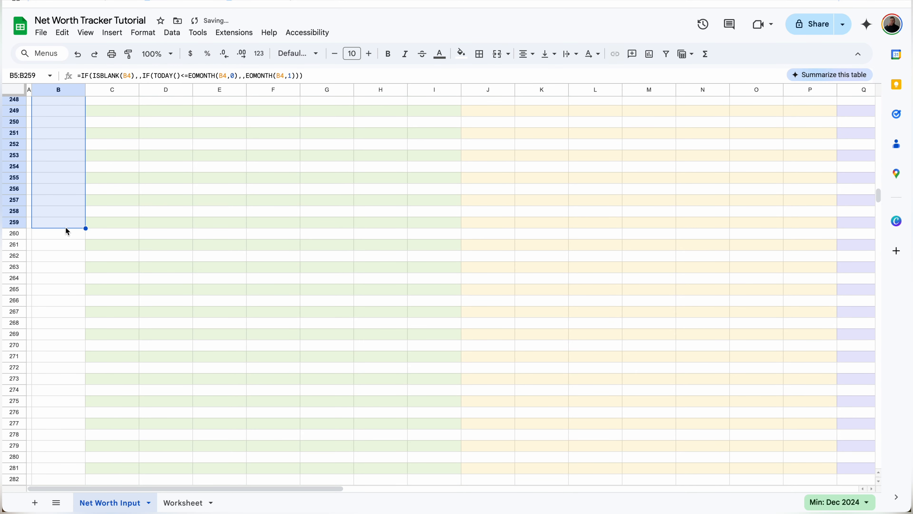
Delete rows 260 through 1000 from the Net Worth Input sheet.
{"action": "left_click", "coordinate": [57, 232]}
{"action": "left_click", "coordinate": [15, 233]}
{"action": "key", "text": "ctrl+shift+Down"}
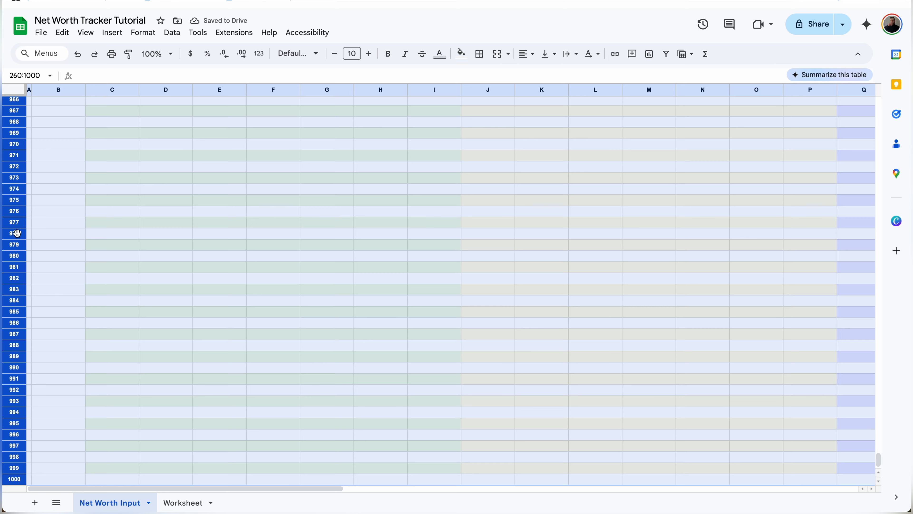
{"action": "right_click", "coordinate": [15, 233]}
{"action": "left_click", "coordinate": [58, 352]}
Check the filled month formulas in cells B5 through B8 at the start of the Month column.
{"action": "left_click", "coordinate": [66, 191]}
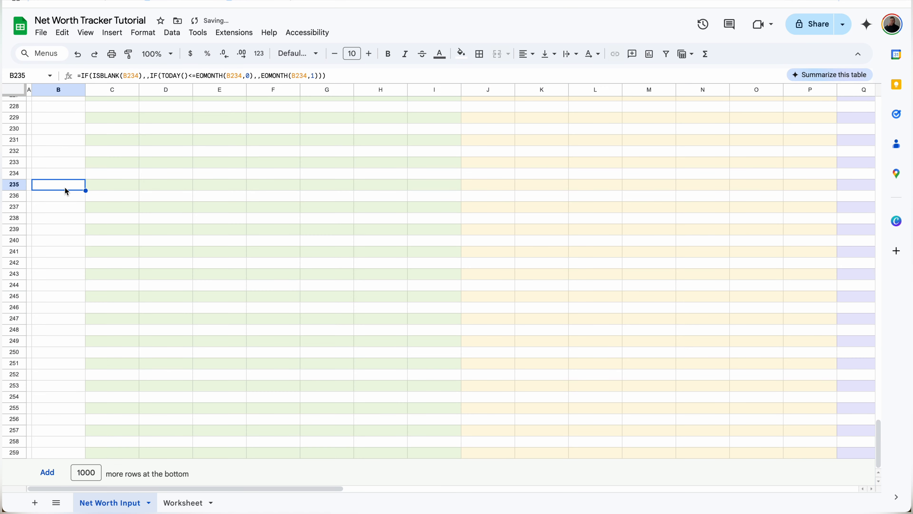
{"action": "key", "text": "ctrl+Up"}
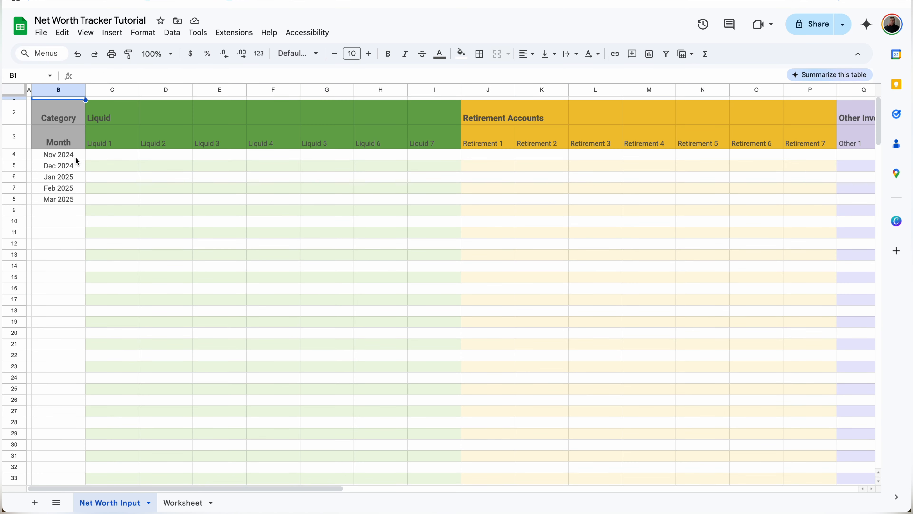
{"action": "left_click", "coordinate": [68, 167]}
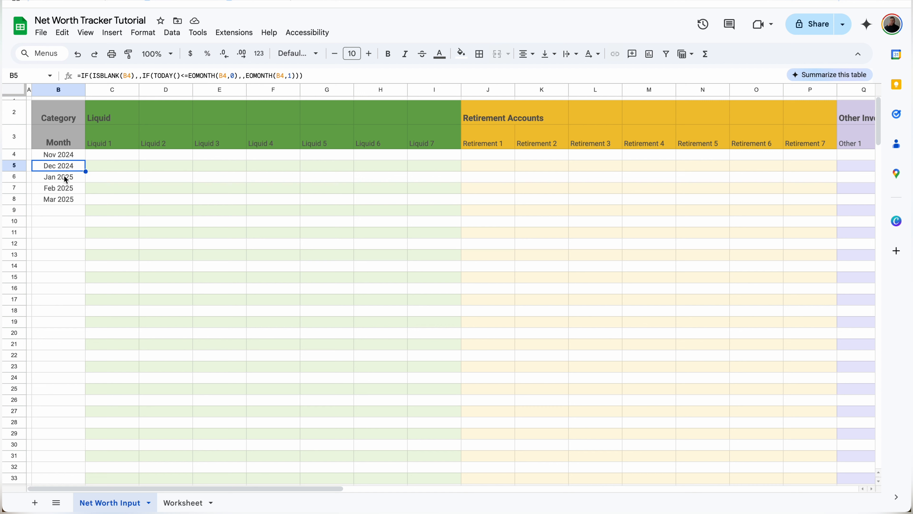
{"action": "left_click", "coordinate": [63, 176]}
{"action": "left_click", "coordinate": [68, 186]}
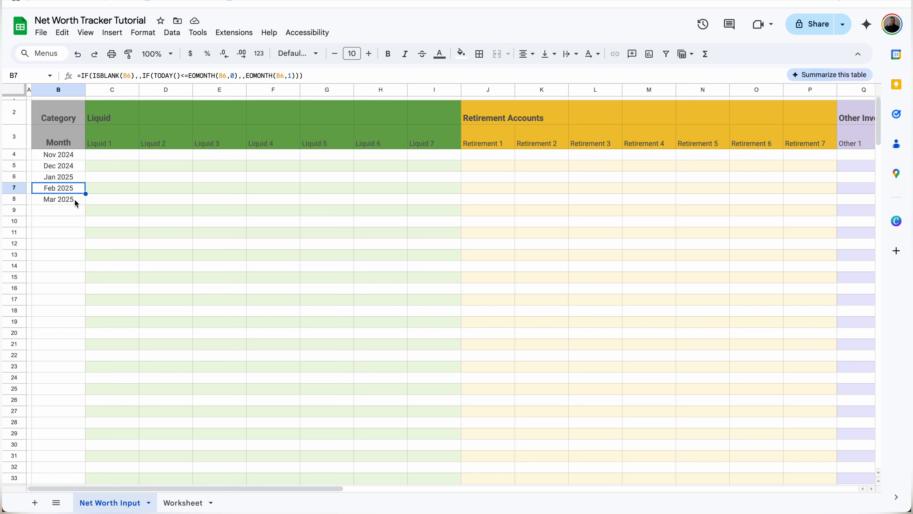
{"action": "left_click", "coordinate": [74, 200]}
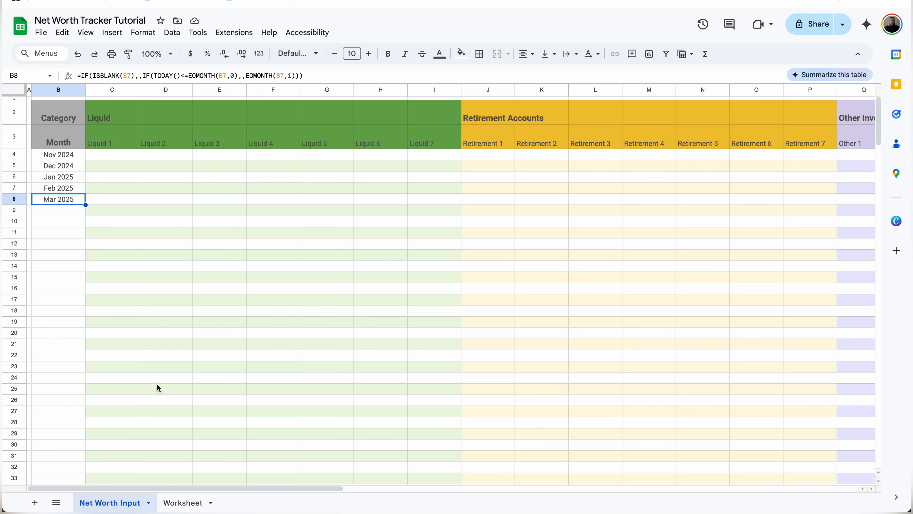
Set the Worksheet start date in C2 to 3/1/2025 and check the Month column in Net Worth Input.
{"action": "left_click", "coordinate": [185, 504]}
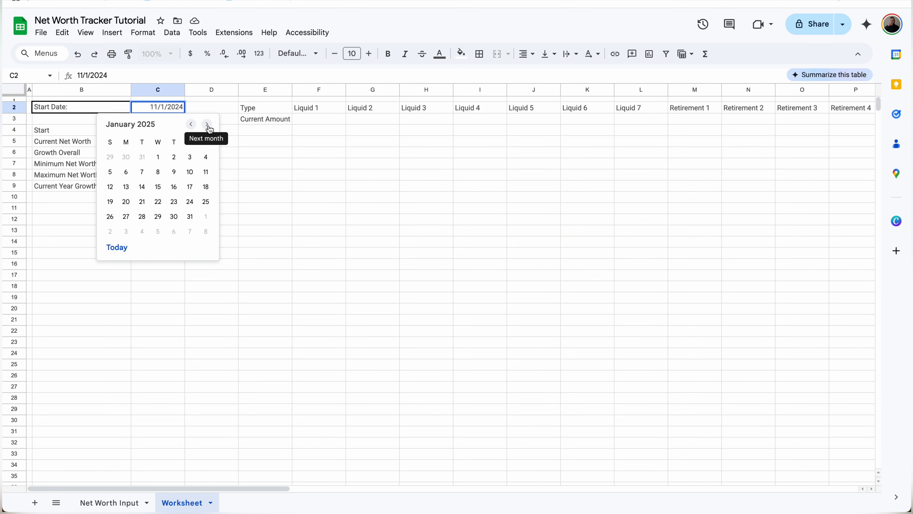
{"action": "left_click", "coordinate": [207, 124]}
{"action": "left_click", "coordinate": [208, 124]}
{"action": "left_click", "coordinate": [206, 158]}
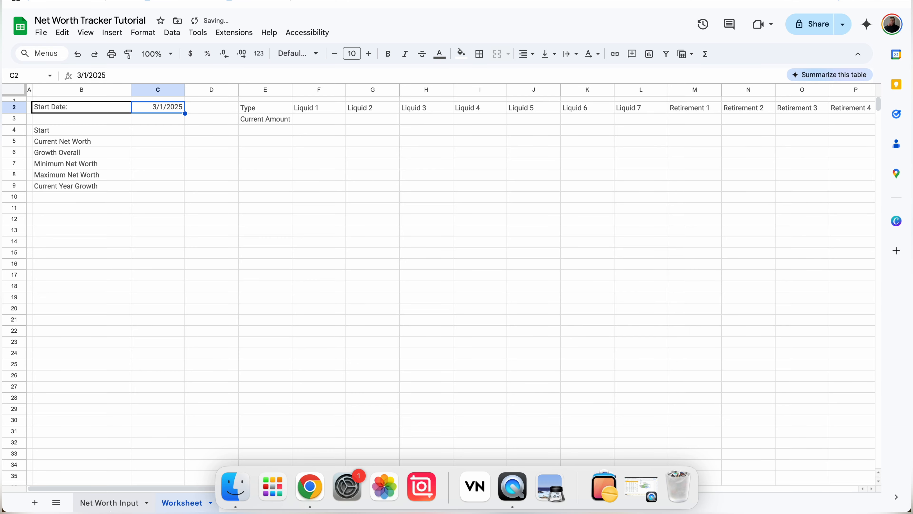
{"action": "left_click", "coordinate": [108, 503]}
{"action": "left_click", "coordinate": [73, 157]}
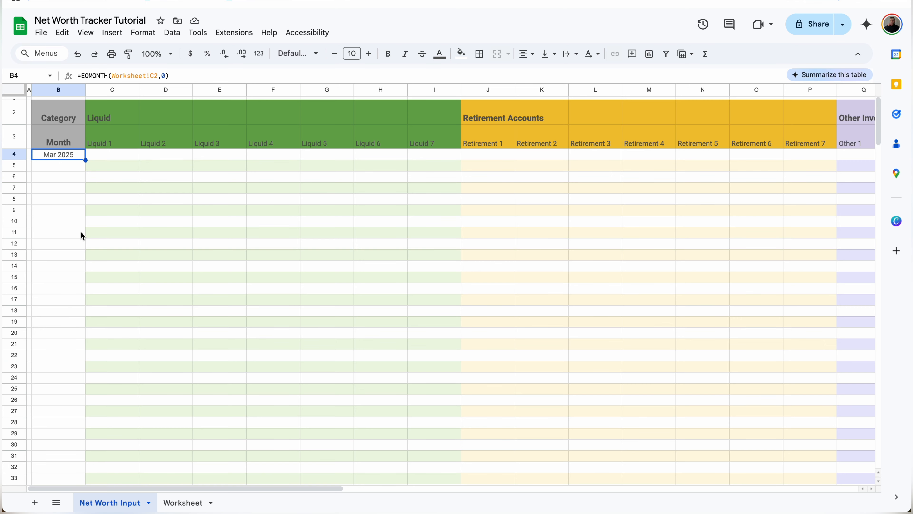
Set the Worksheet start date in C2 to 3/1/2015 and view the Month column in Net Worth Input.
{"action": "left_click", "coordinate": [181, 500]}
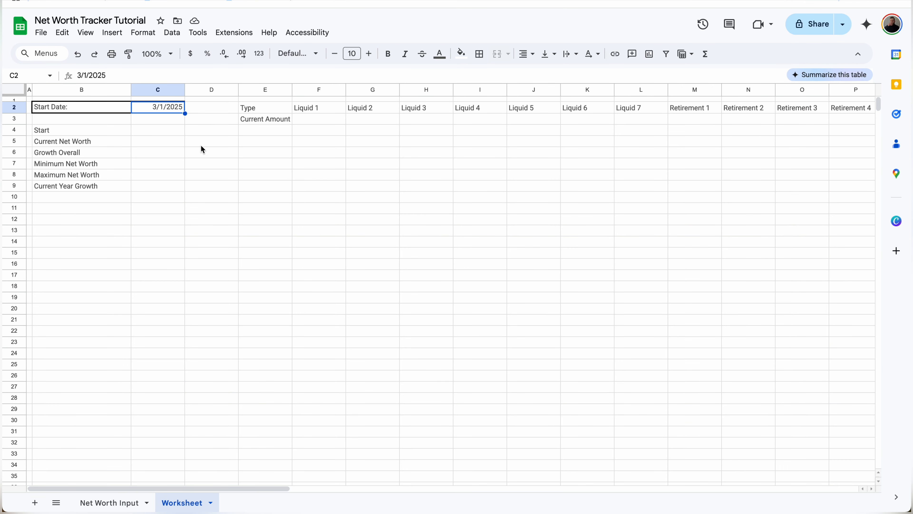
{"action": "double_click", "coordinate": [171, 108]}
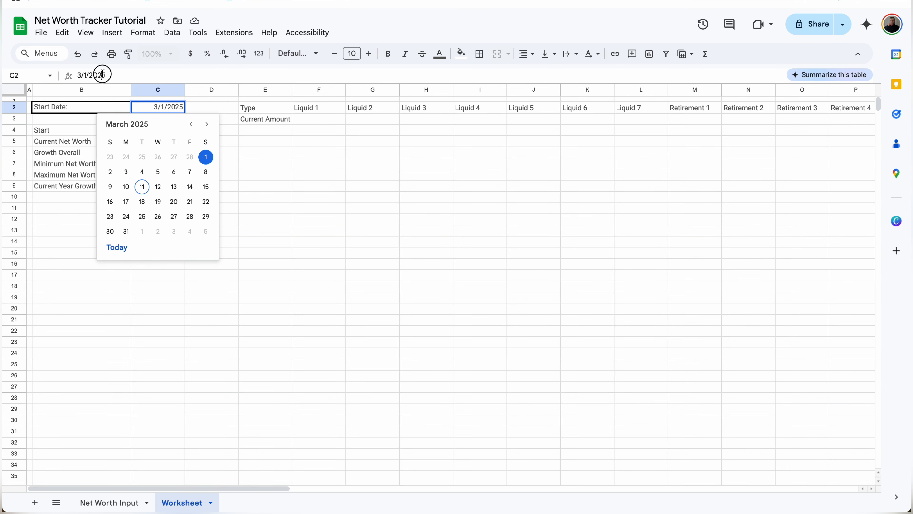
{"action": "key", "text": "BackSpace"}
{"action": "type", "text": "1"}
{"action": "key", "text": "Return"}
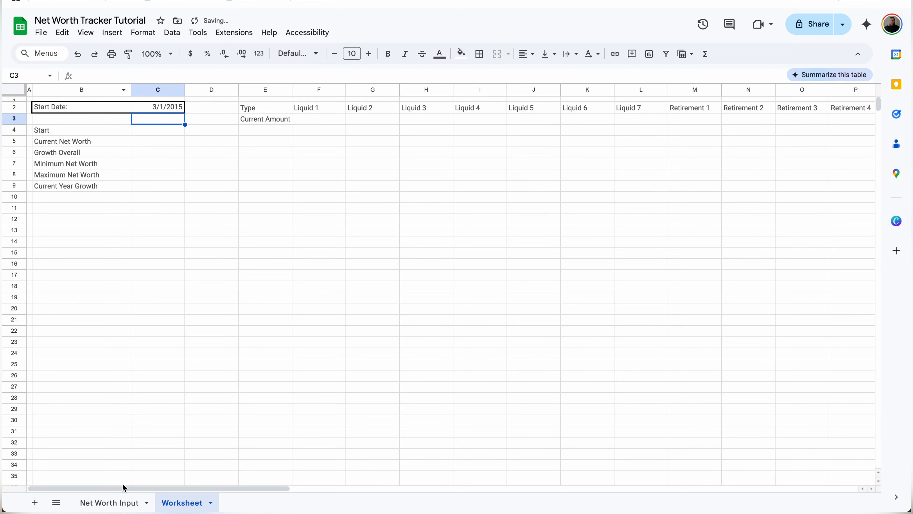
{"action": "left_click", "coordinate": [111, 502]}
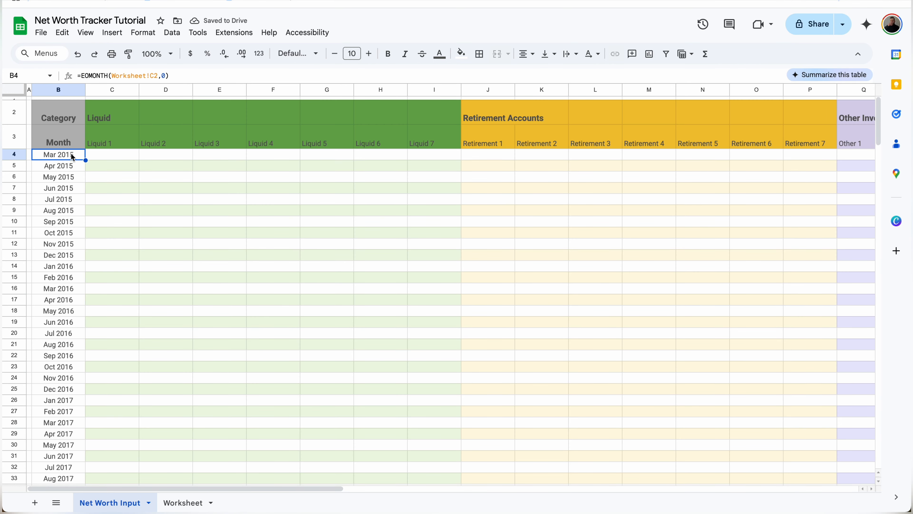
Examine the Month column of Net Worth Input from its first to its last filled month in B124.
{"action": "scroll", "coordinate": [72, 158], "scroll_direction": "down", "scroll_amount": 20}
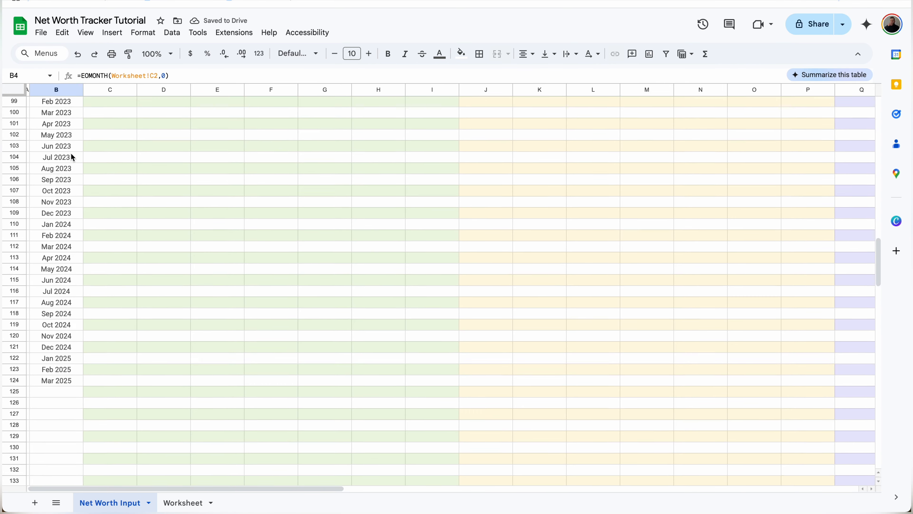
{"action": "scroll", "coordinate": [72, 157], "scroll_direction": "up", "scroll_amount": 20}
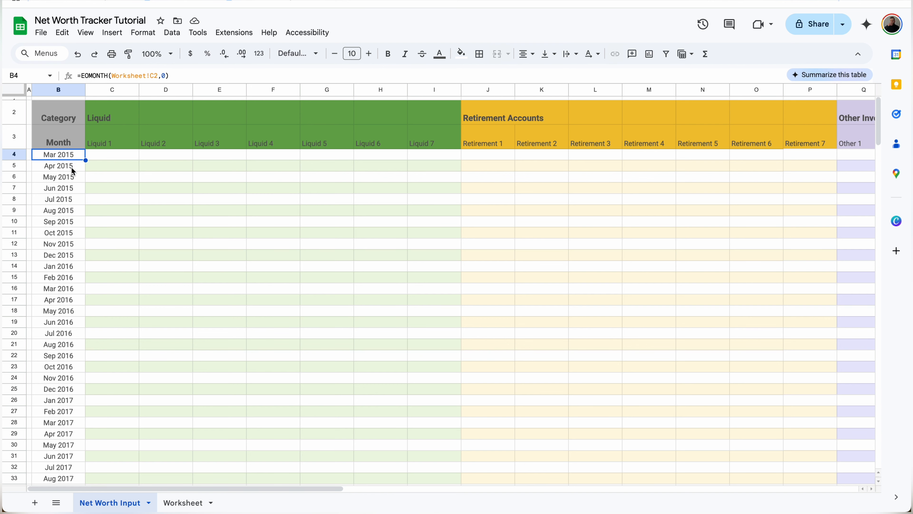
{"action": "scroll", "coordinate": [71, 167], "scroll_direction": "down", "scroll_amount": 20}
{"action": "left_click", "coordinate": [61, 242]}
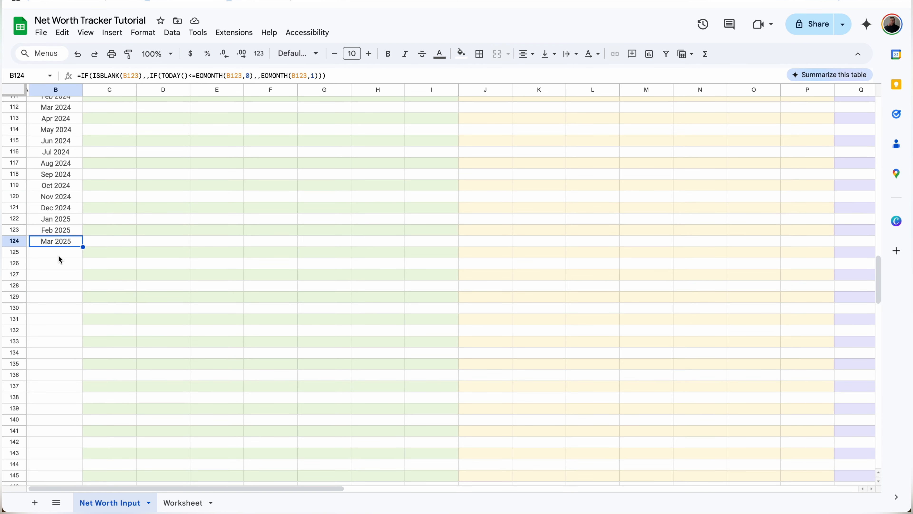
Try the TODAY comparison in B124's month formula with < instead of <=, and return to the start of the month rows.
{"action": "left_click", "coordinate": [197, 76]}
{"action": "key", "text": "BackSpace"}
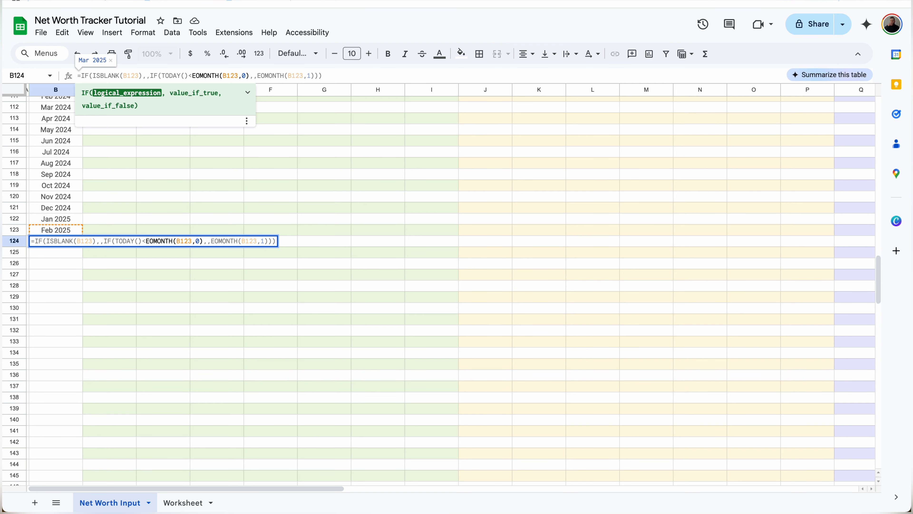
{"action": "key", "text": "super+Up"}
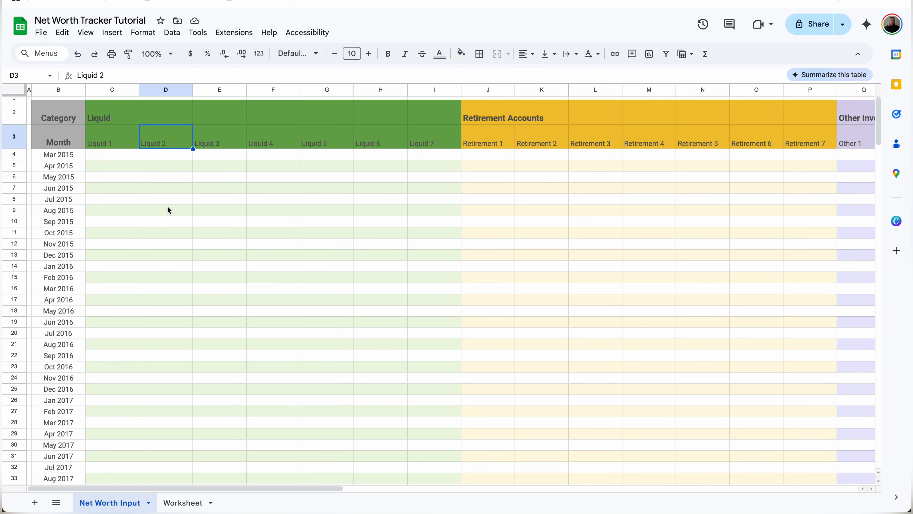
{"action": "key", "text": "Down"}
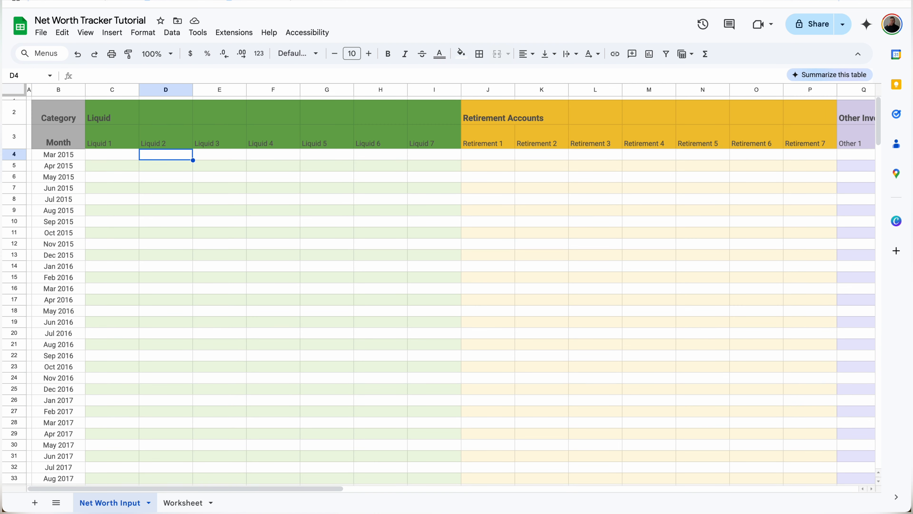
{"action": "key", "text": "Left"}
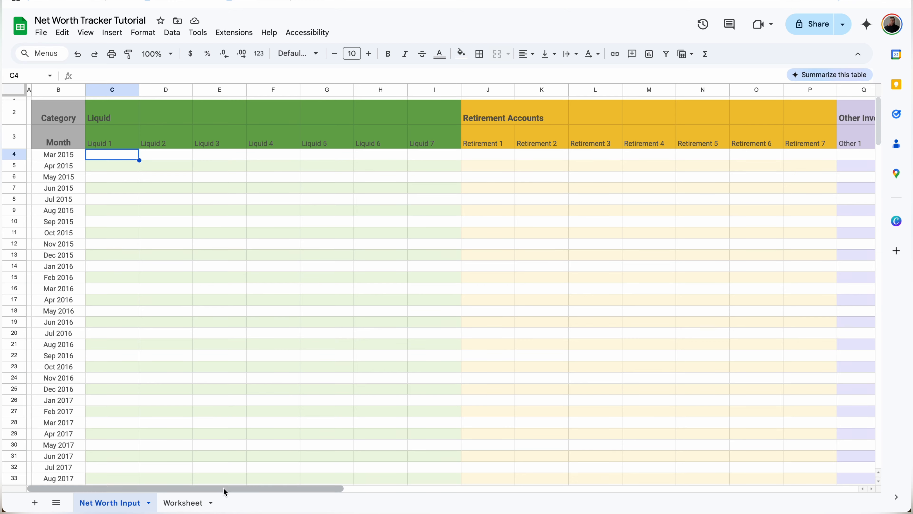
Set the Worksheet start date in C2 to 11/1/2024.
{"action": "left_click", "coordinate": [190, 502]}
{"action": "double_click", "coordinate": [176, 107]}
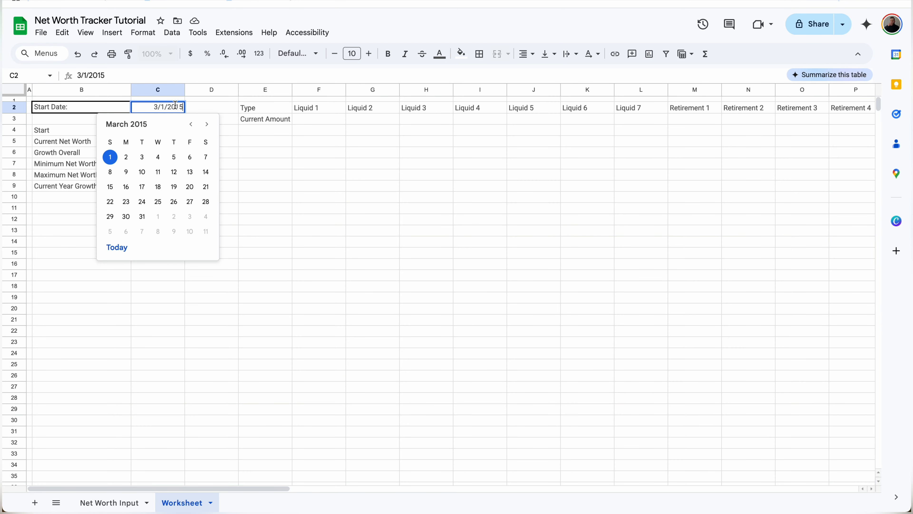
{"action": "left_click", "coordinate": [101, 74]}
{"action": "key", "text": "BackSpace"}
{"action": "type", "text": "2"}
{"action": "key", "text": "Right"}
{"action": "key", "text": "BackSpace"}
{"action": "type", "text": "3"}
{"action": "key", "text": "BackSpace"}
{"action": "type", "text": "4"}
{"action": "left_click", "coordinate": [81, 77]}
{"action": "key", "text": "BackSpace"}
{"action": "type", "text": "11"}
{"action": "key", "text": "Return"}
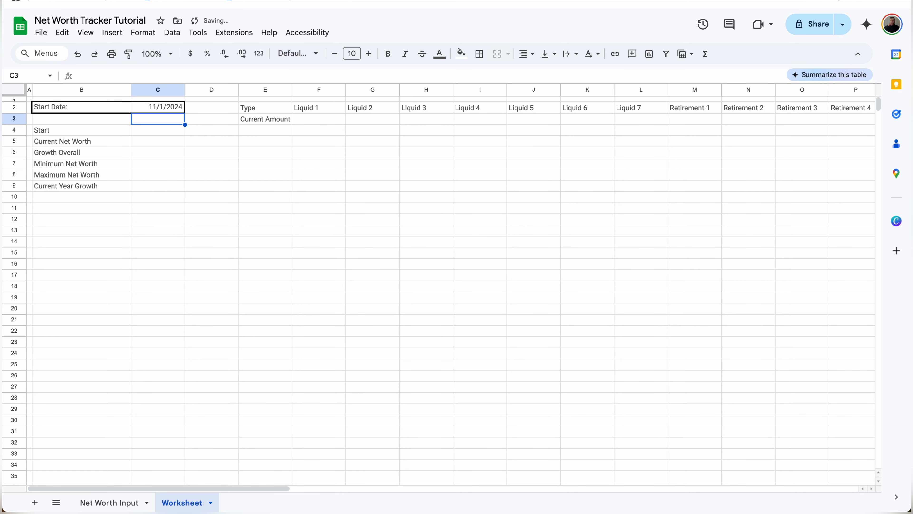
Check the first months listed in the Month column of Net Worth Input.
{"action": "left_click", "coordinate": [114, 502]}
{"action": "left_click", "coordinate": [144, 166]}
{"action": "left_click", "coordinate": [64, 166]}
{"action": "left_click", "coordinate": [67, 156]}
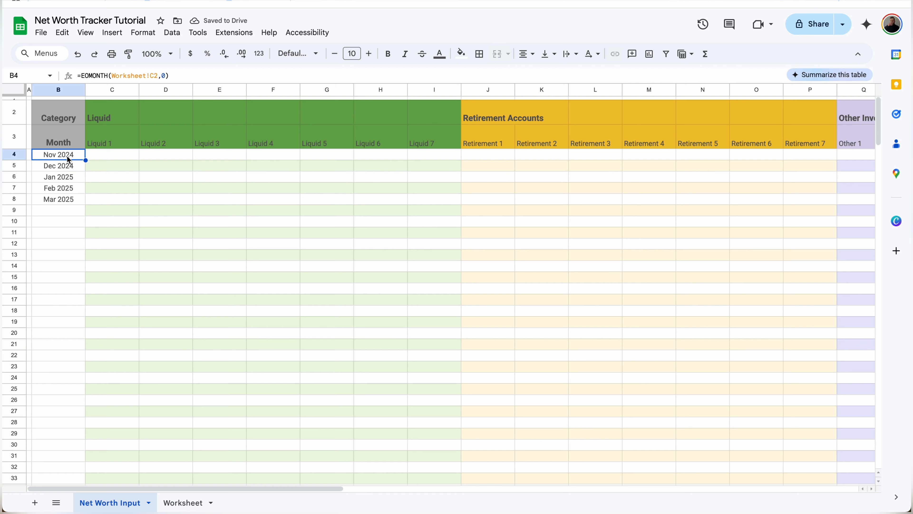
{"action": "left_click", "coordinate": [65, 167]}
{"action": "left_click", "coordinate": [118, 157]}
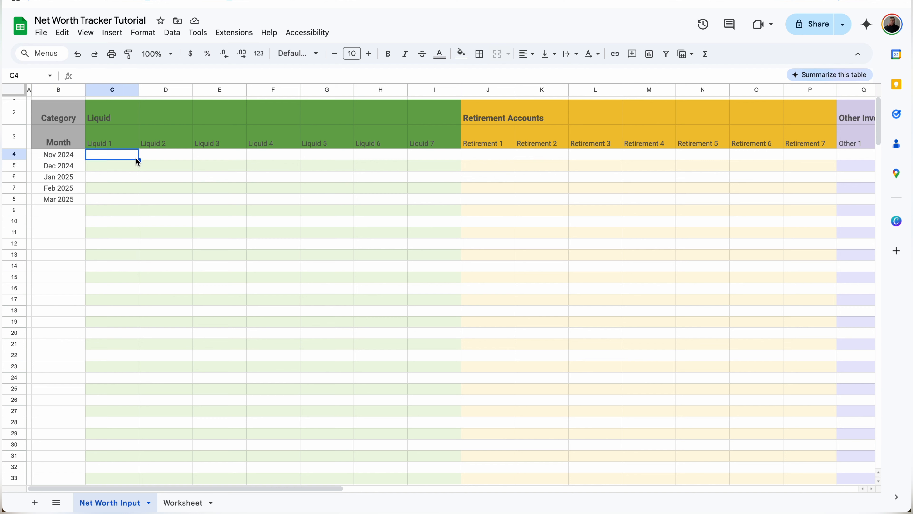
Add a conditional format rule to B4:B259 that gives empty cells no fill color.
{"action": "left_click", "coordinate": [64, 157]}
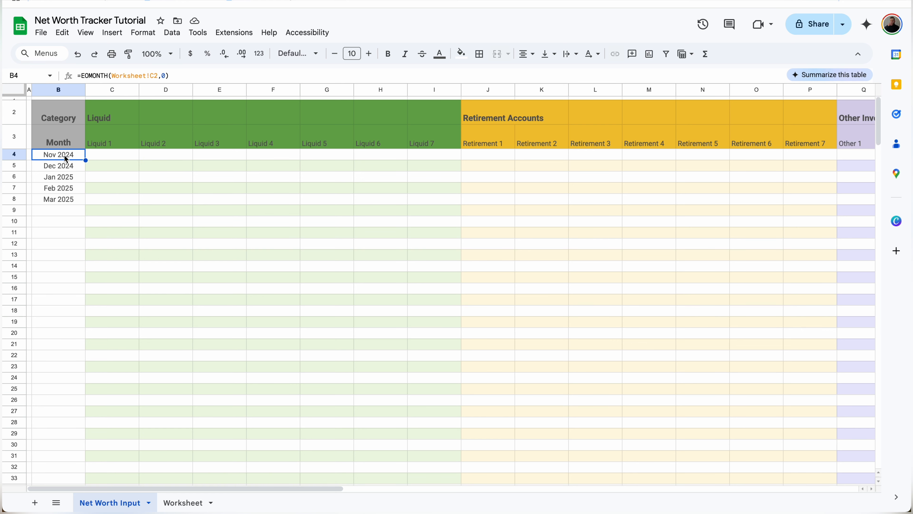
{"action": "key", "text": "ctrl+shift+Down"}
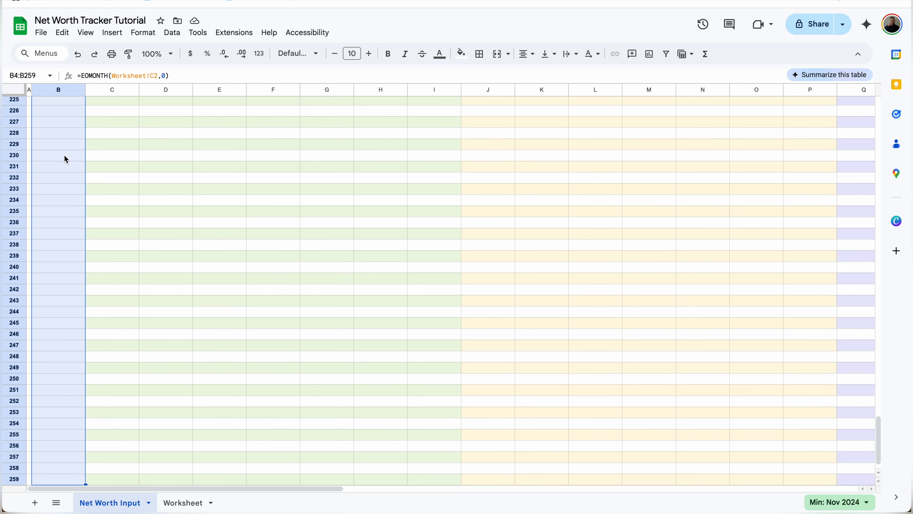
{"action": "left_click", "coordinate": [143, 32]}
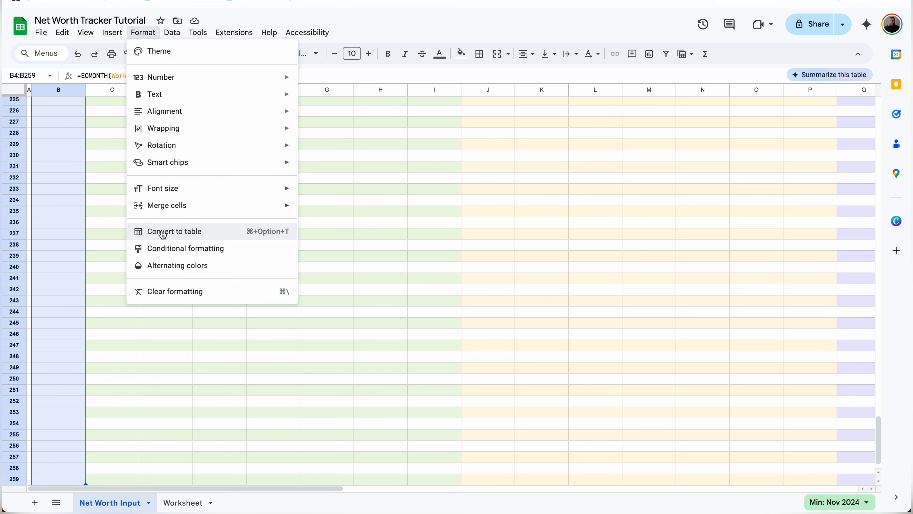
{"action": "left_click", "coordinate": [178, 248]}
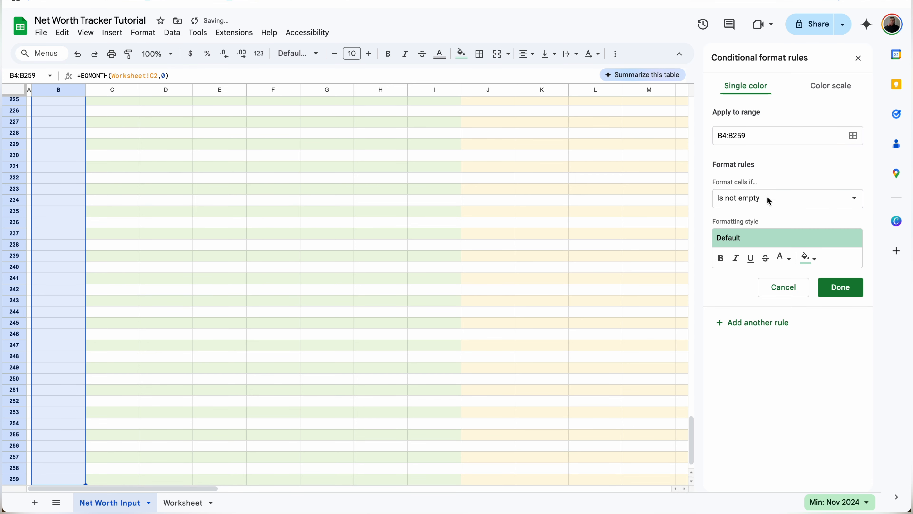
{"action": "left_click", "coordinate": [770, 198]}
{"action": "left_click", "coordinate": [767, 182]}
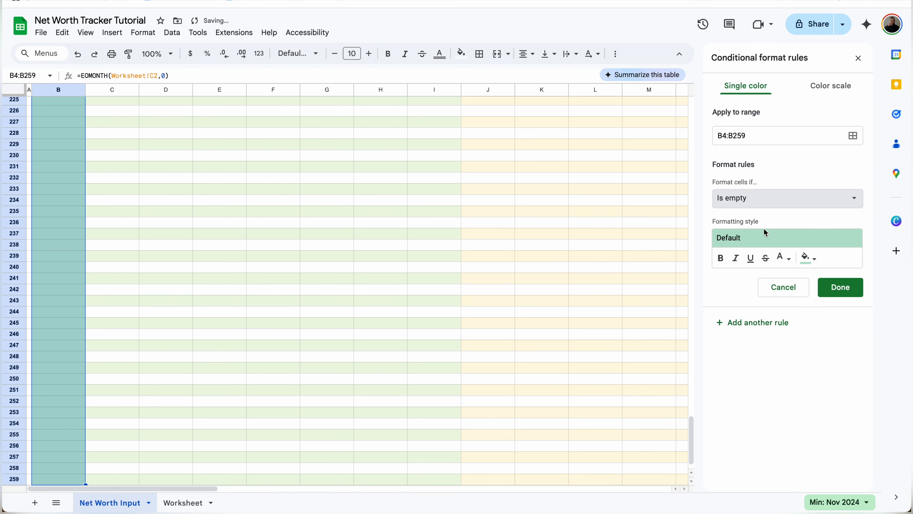
{"action": "left_click", "coordinate": [809, 258]}
{"action": "left_click", "coordinate": [720, 278]}
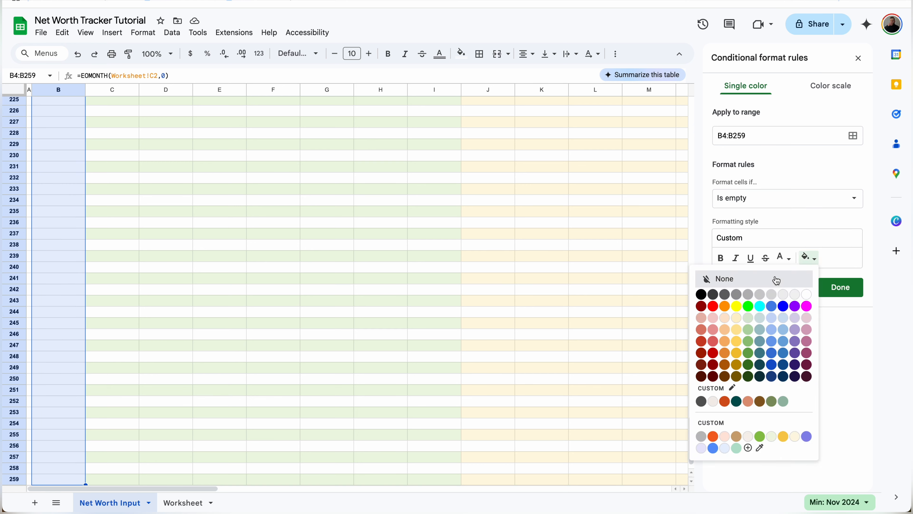
{"action": "left_click", "coordinate": [847, 291]}
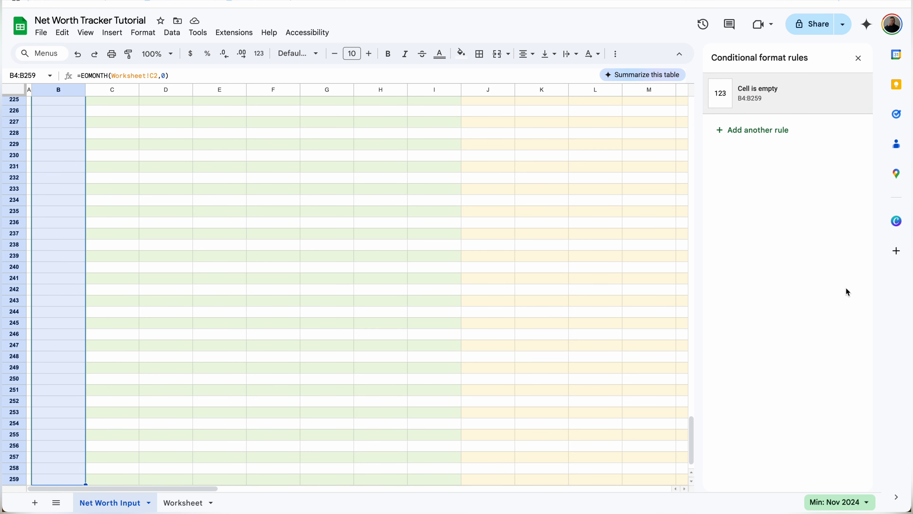
Add another conditional format rule to B4:B259 with the custom formula =ISEVEN(YEAR(B4)).
{"action": "left_click", "coordinate": [753, 112]}
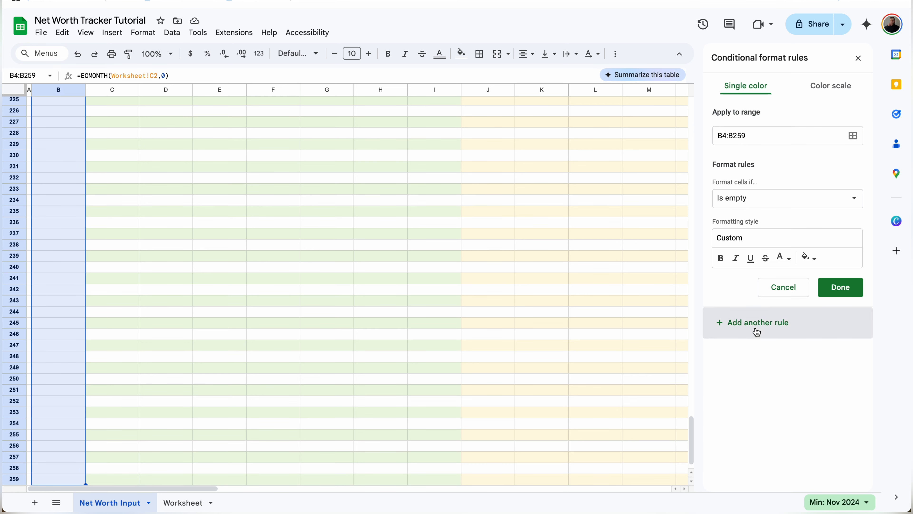
{"action": "left_click", "coordinate": [771, 198]}
{"action": "scroll", "coordinate": [759, 270], "scroll_direction": "down", "scroll_amount": 1}
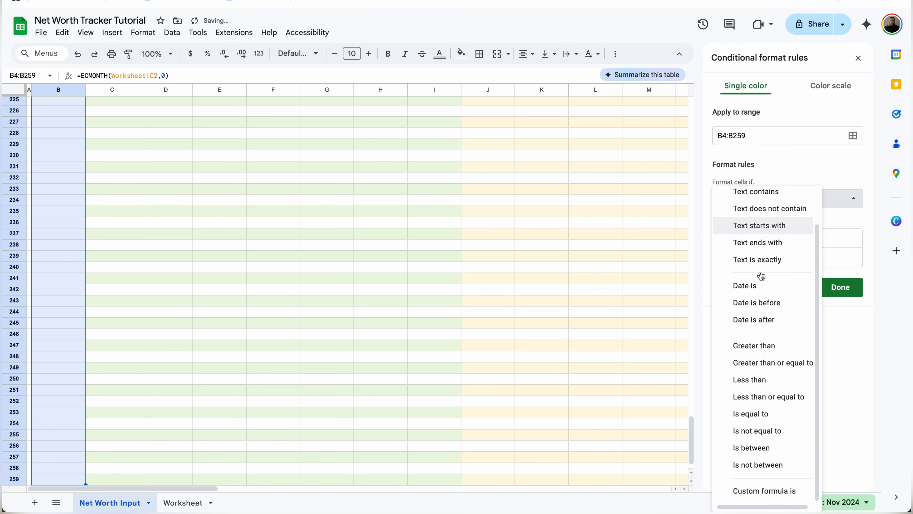
{"action": "left_click", "coordinate": [764, 491]}
{"action": "left_click", "coordinate": [753, 220]}
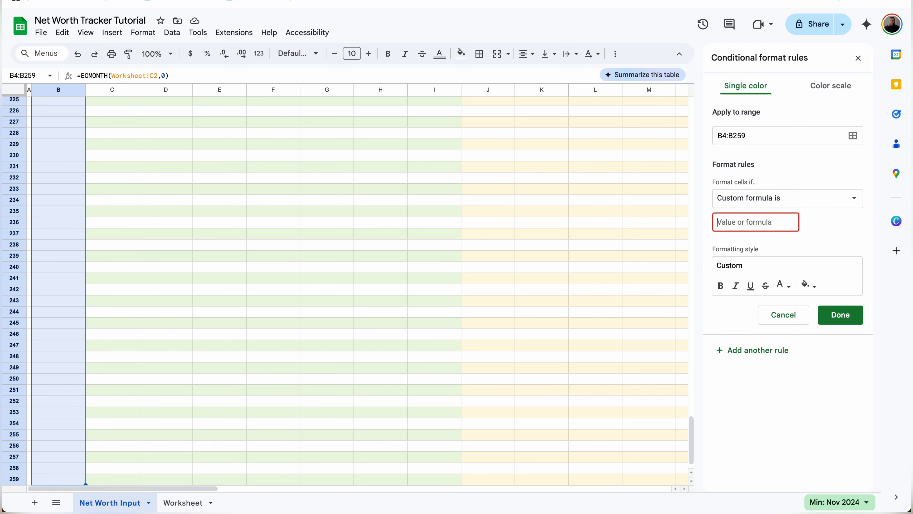
{"action": "type", "text": "=ISEVEN(YEAR"}
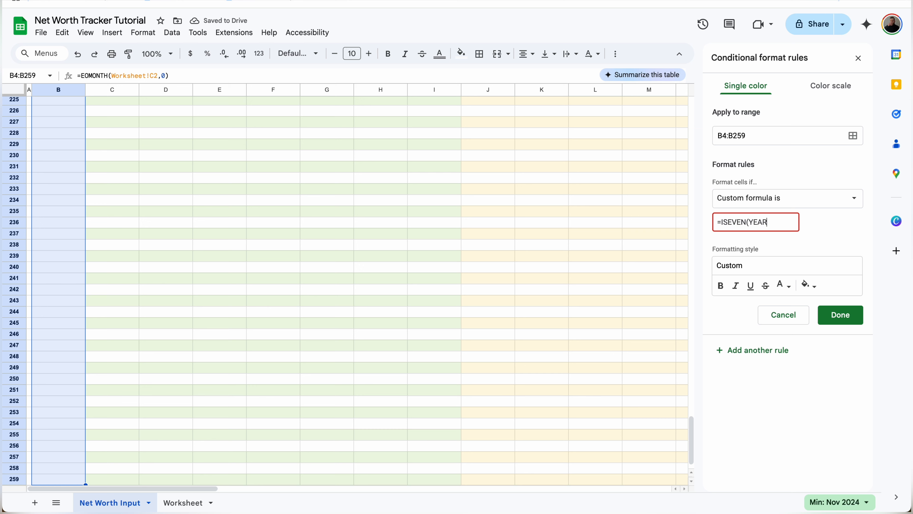
{"action": "type", "text": "(B4))"}
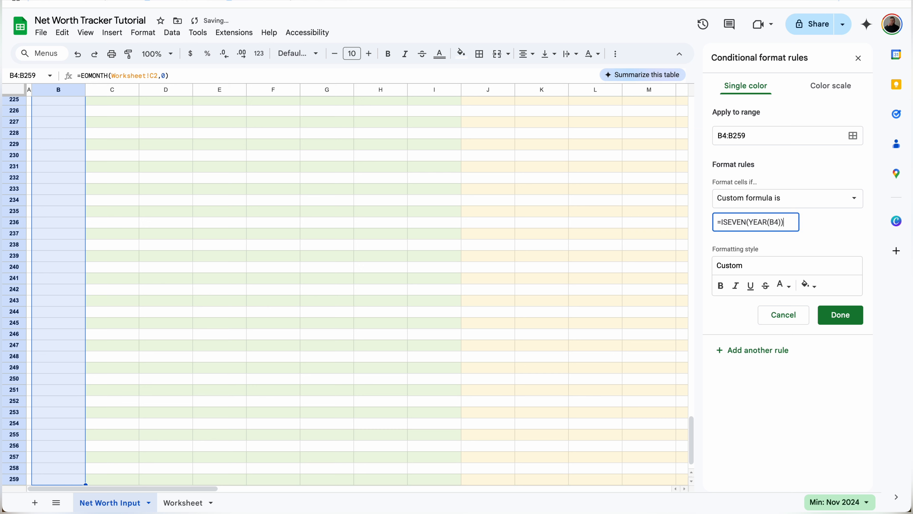
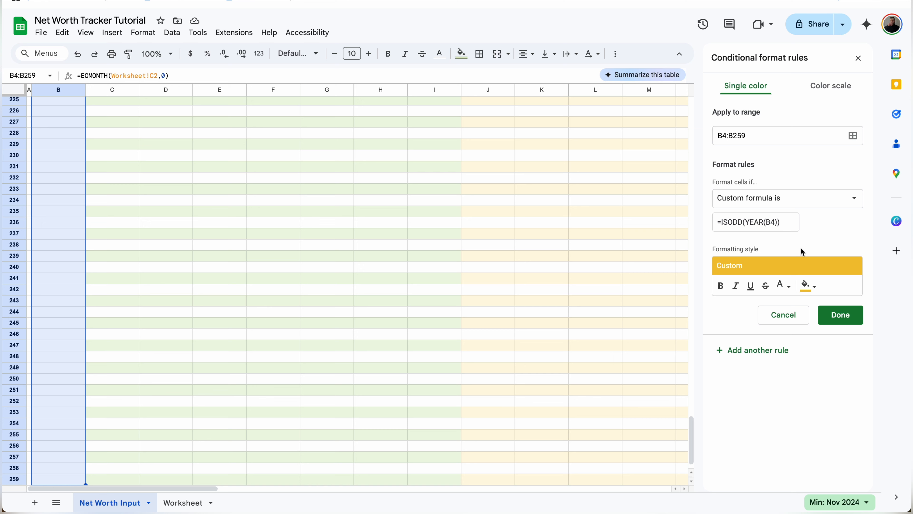
Save the gold-filled =ISODD(YEAR(B4)) rule for B4:B259 and check the month colors from B4 down.
{"action": "left_click", "coordinate": [841, 316]}
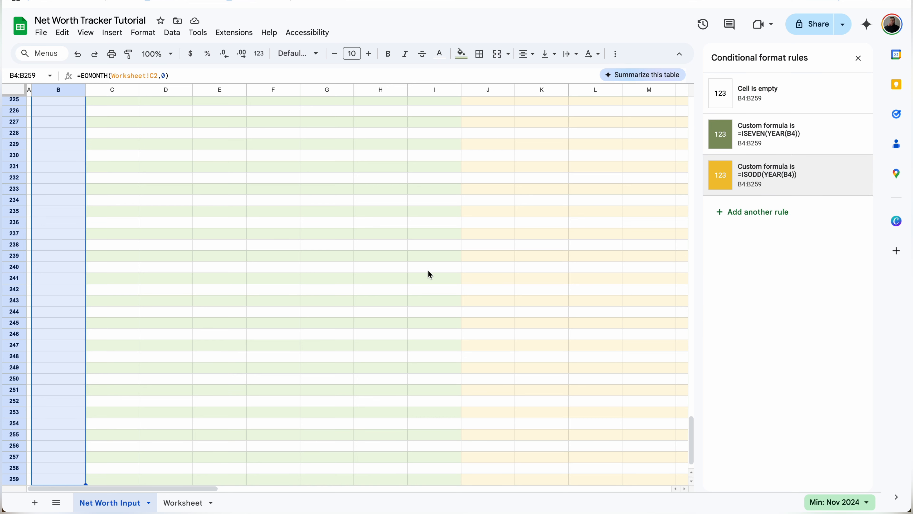
{"action": "left_click", "coordinate": [143, 219]}
{"action": "key", "text": "super+Up"}
{"action": "key", "text": "Down"}
{"action": "key", "text": "Left"}
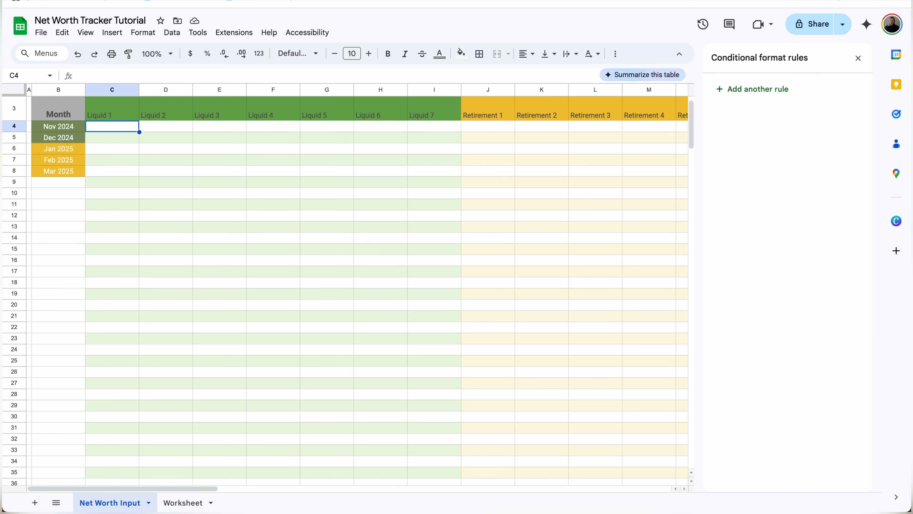
{"action": "key", "text": "Left"}
{"action": "key", "text": "Left"}
{"action": "key", "text": "Right"}
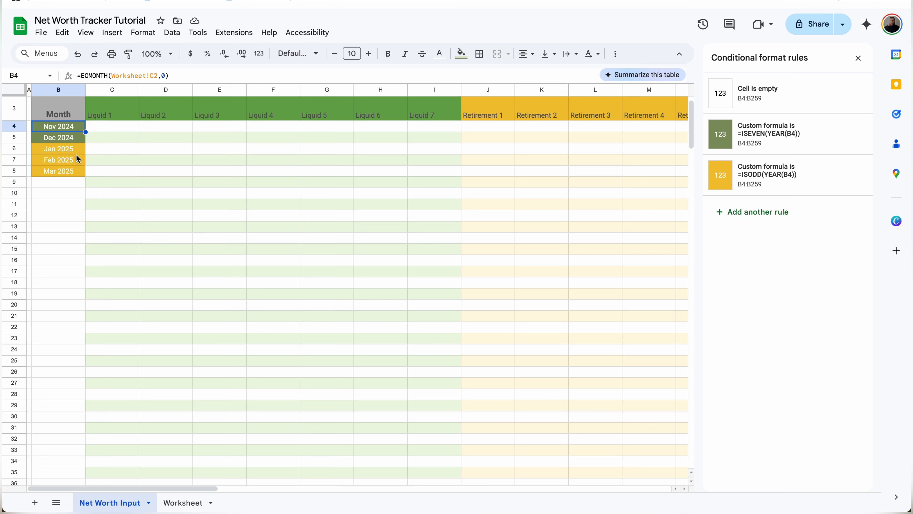
Change the =ISODD(YEAR(B4)) rule's fill to dark orange and make its text bold.
{"action": "left_click", "coordinate": [767, 180]}
{"action": "left_click", "coordinate": [809, 285]}
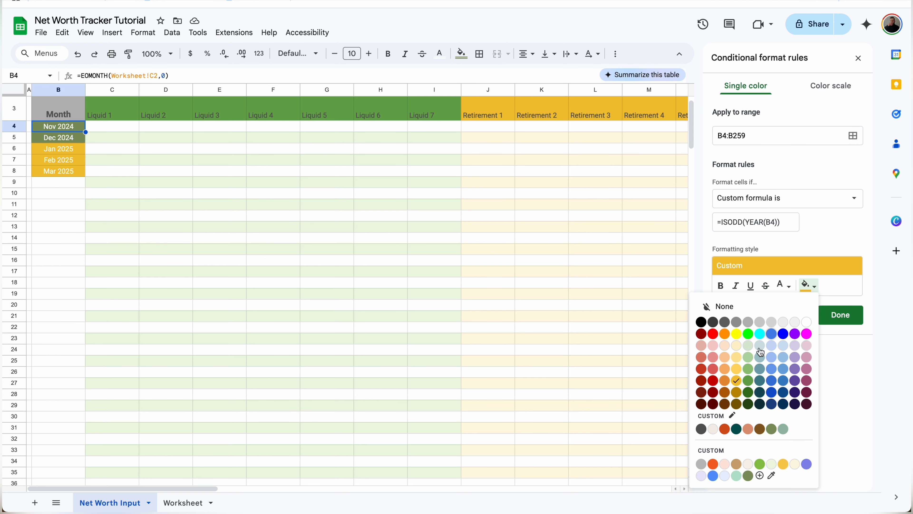
{"action": "left_click", "coordinate": [725, 392]}
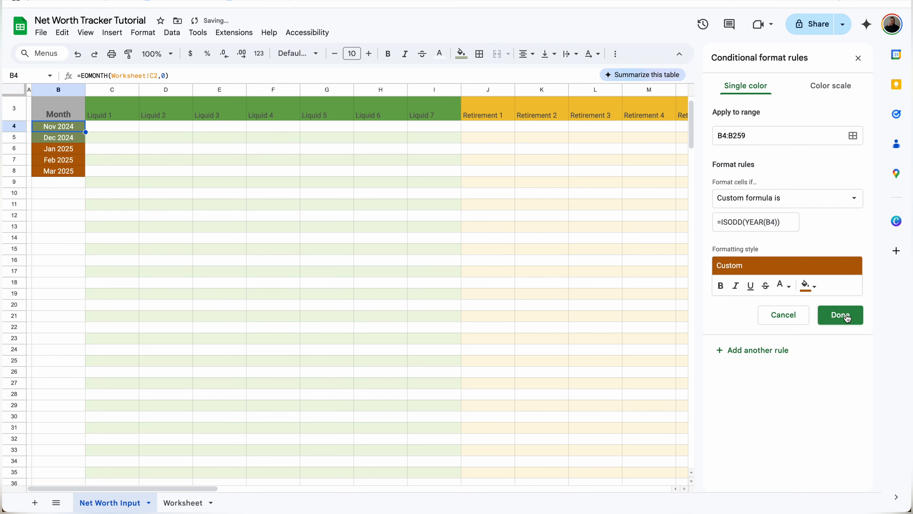
{"action": "left_click", "coordinate": [721, 286]}
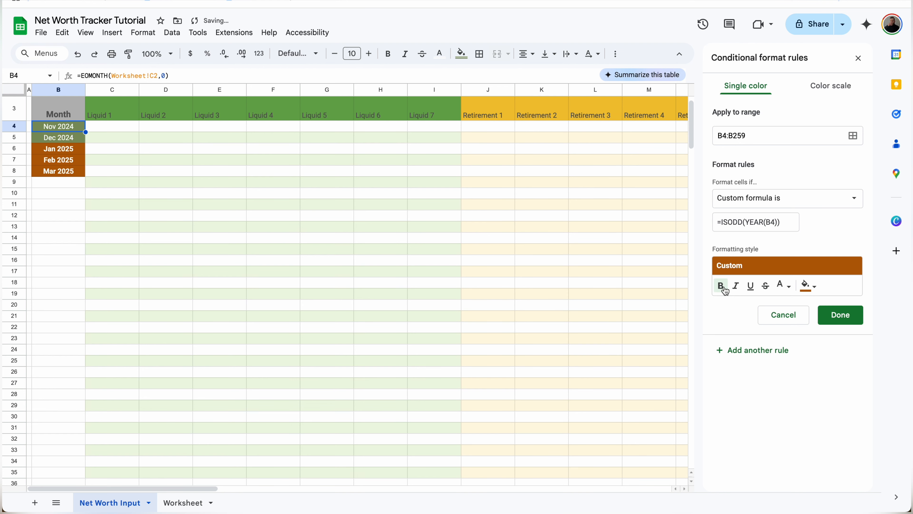
{"action": "left_click", "coordinate": [740, 290]}
{"action": "left_click", "coordinate": [742, 291]}
{"action": "left_click", "coordinate": [850, 324]}
Make the text of the =ISEVEN(YEAR(B4)) rule bold.
{"action": "left_click", "coordinate": [794, 144]}
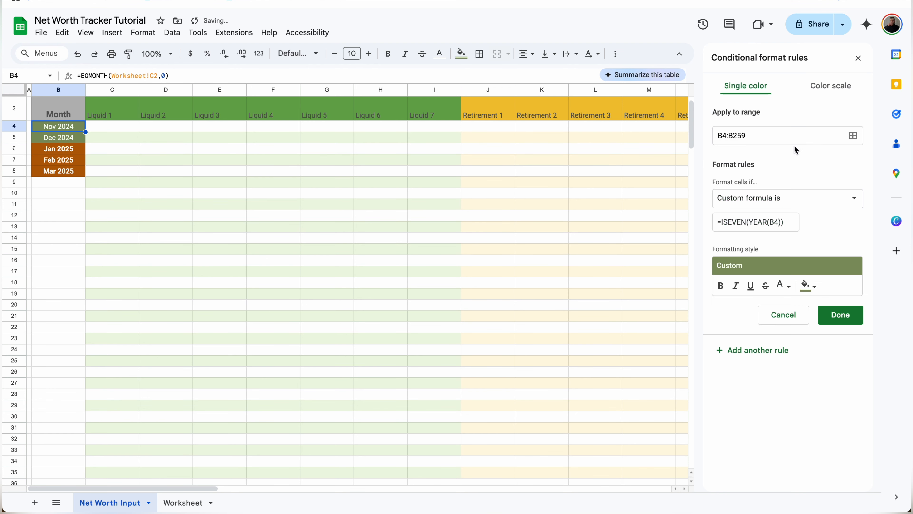
{"action": "left_click", "coordinate": [722, 287]}
{"action": "left_click", "coordinate": [841, 315]}
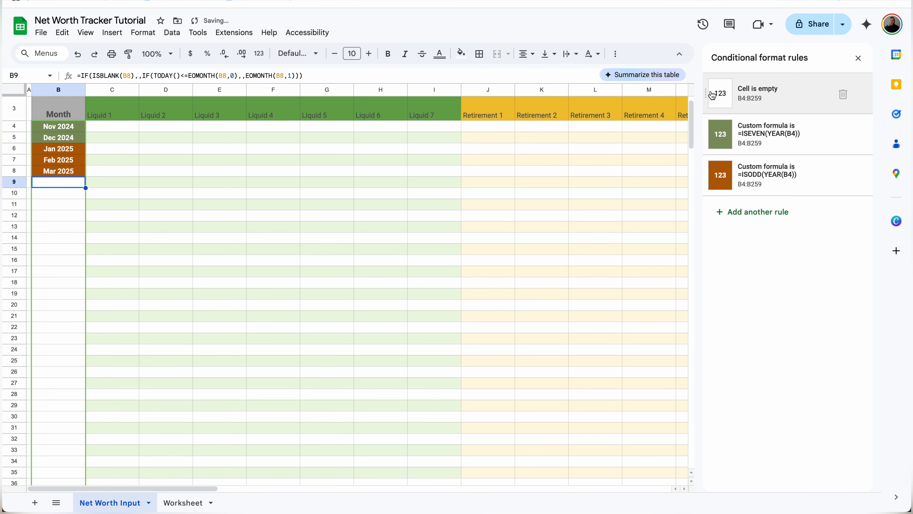
Try placing the Cell is empty rule below both year rules, and return it to first place.
{"action": "left_click_drag", "start_coordinate": [706, 92], "coordinate": [705, 172]}
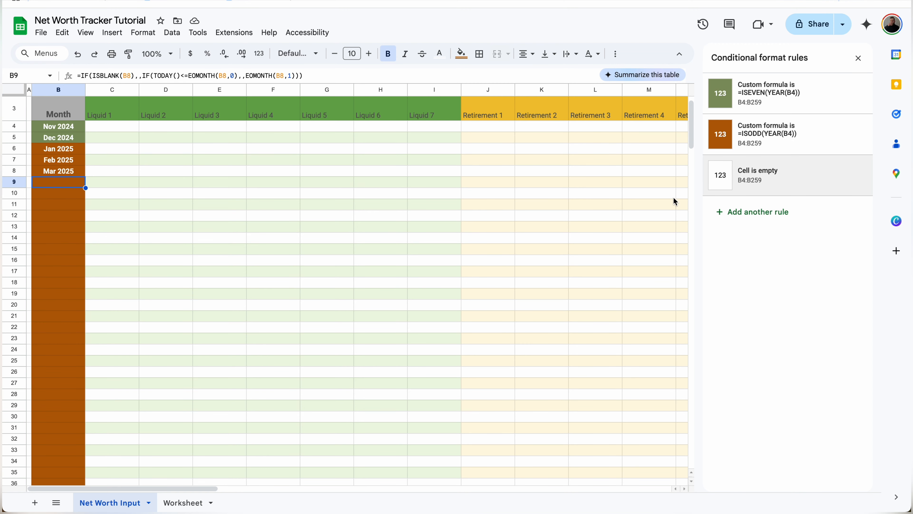
{"action": "left_click_drag", "start_coordinate": [707, 177], "coordinate": [711, 103]}
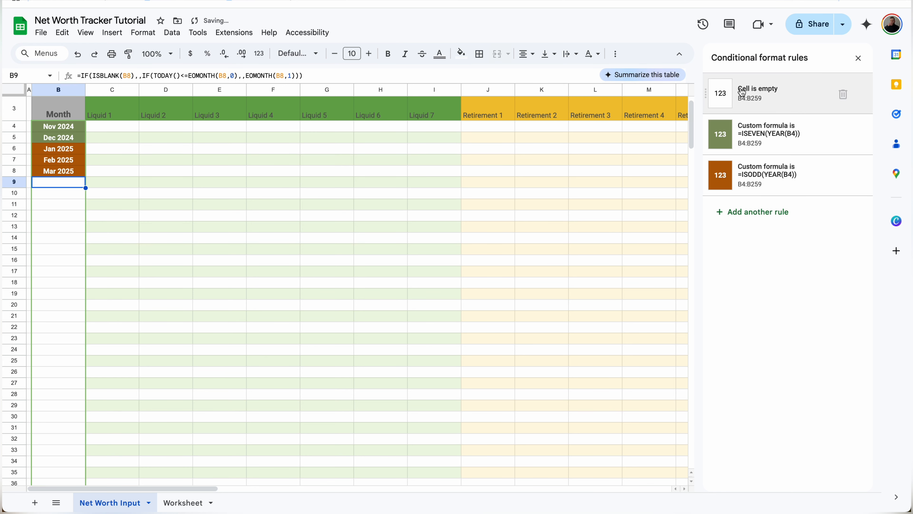
{"action": "left_click", "coordinate": [136, 130]}
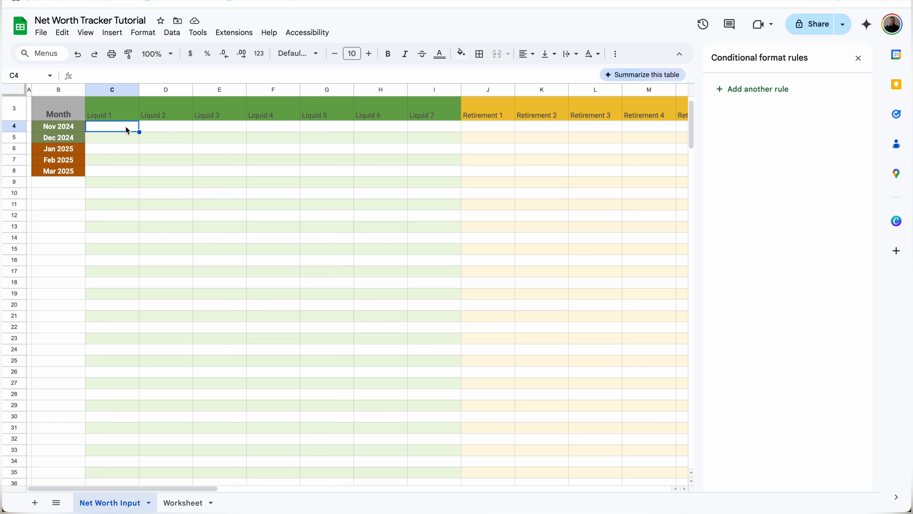
Enter =RANDBETWEEN(500,2000) in C4 and fill it down to row 8 and across through column AD.
{"action": "type", "text": "="}
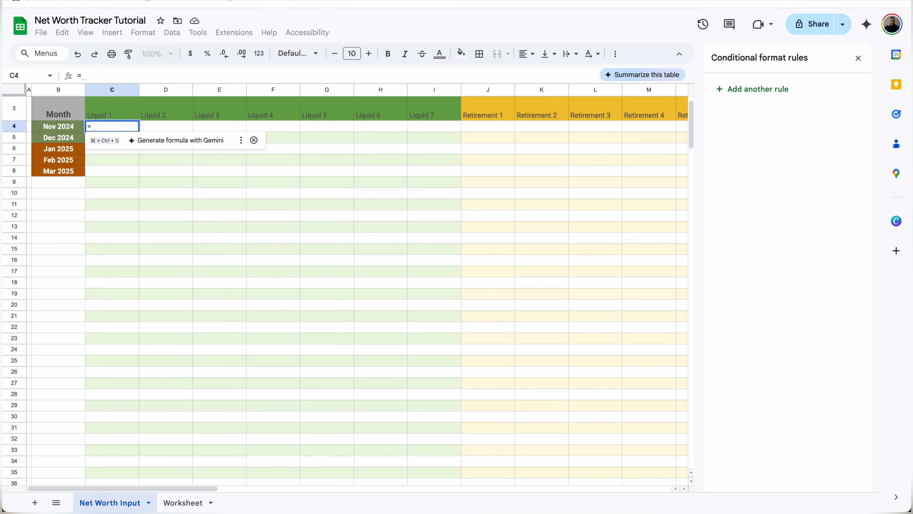
{"action": "type", "text": "RANDB"}
{"action": "left_click", "coordinate": [139, 141]}
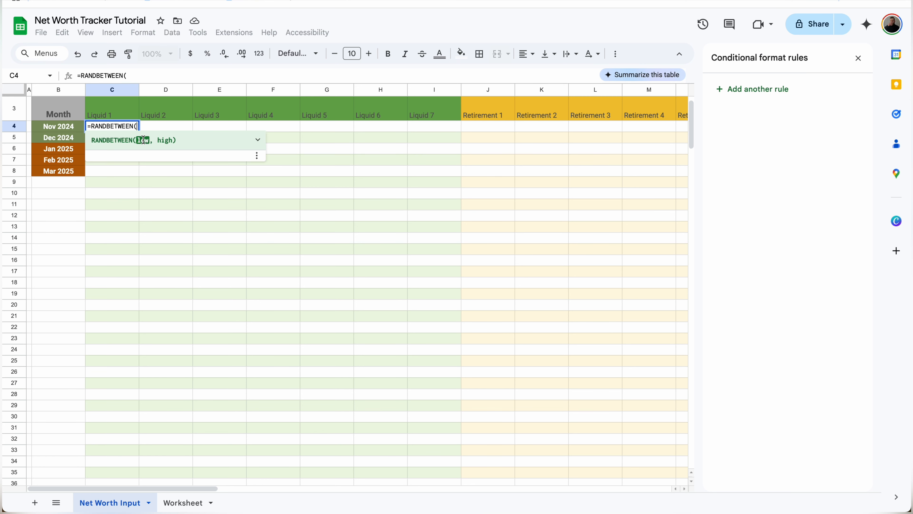
{"action": "type", "text": "500,2000"}
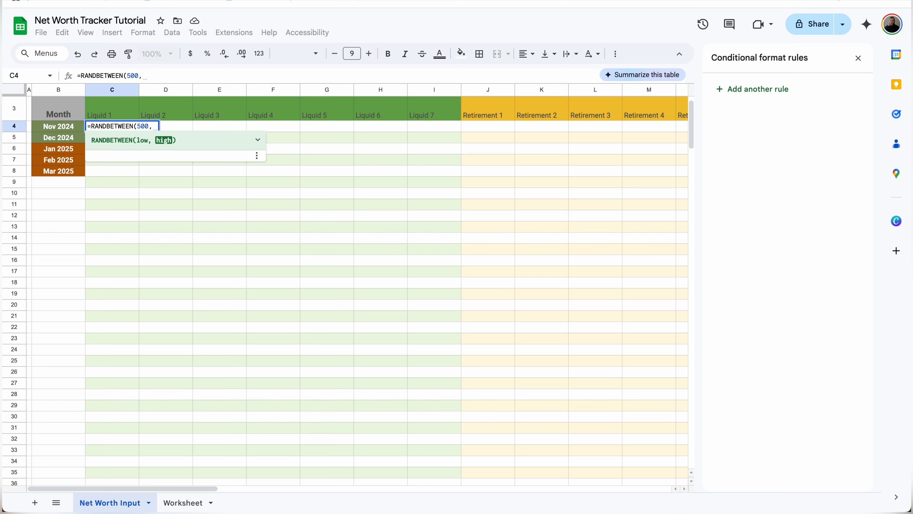
{"action": "type", "text": ")"}
{"action": "key", "text": "Return"}
{"action": "left_click", "coordinate": [151, 204]}
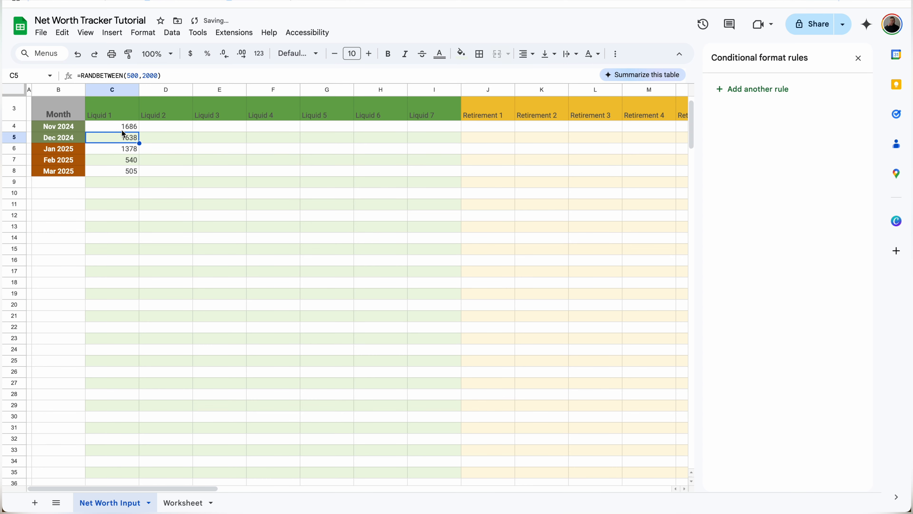
{"action": "left_click_drag", "start_coordinate": [122, 129], "coordinate": [121, 172]}
{"action": "left_click_drag", "start_coordinate": [139, 186], "coordinate": [381, 175]}
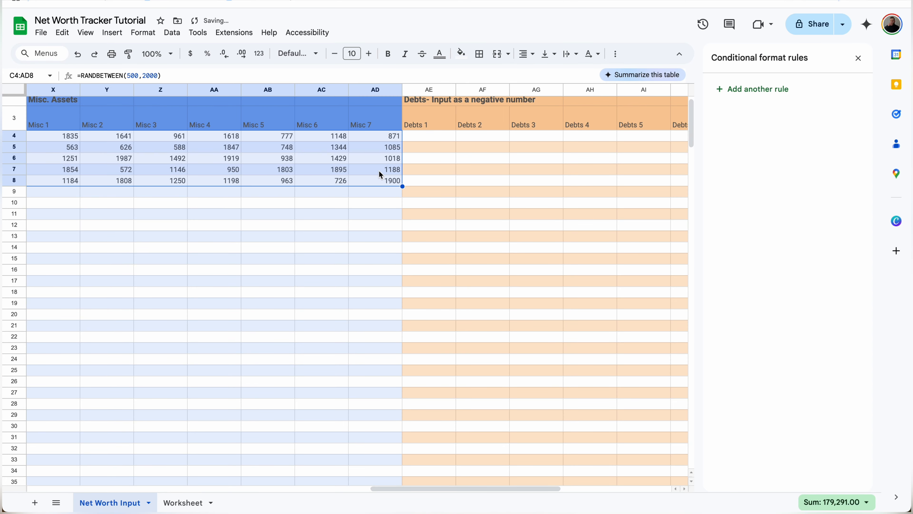
Paste the copied random numbers as values only over the Liquid account cells C4:I8.
{"action": "scroll", "coordinate": [304, 176], "scroll_direction": "left", "scroll_amount": 15}
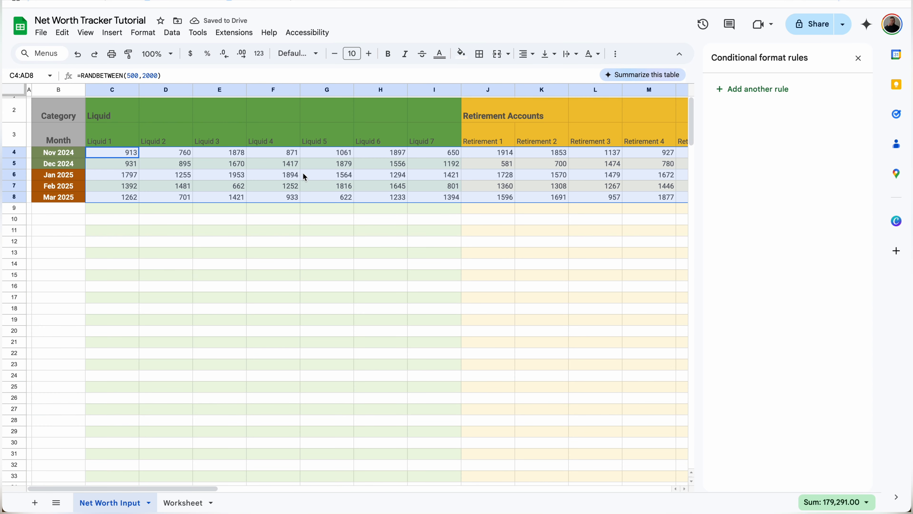
{"action": "right_click", "coordinate": [261, 178]}
{"action": "mouse_move", "coordinate": [287, 219]}
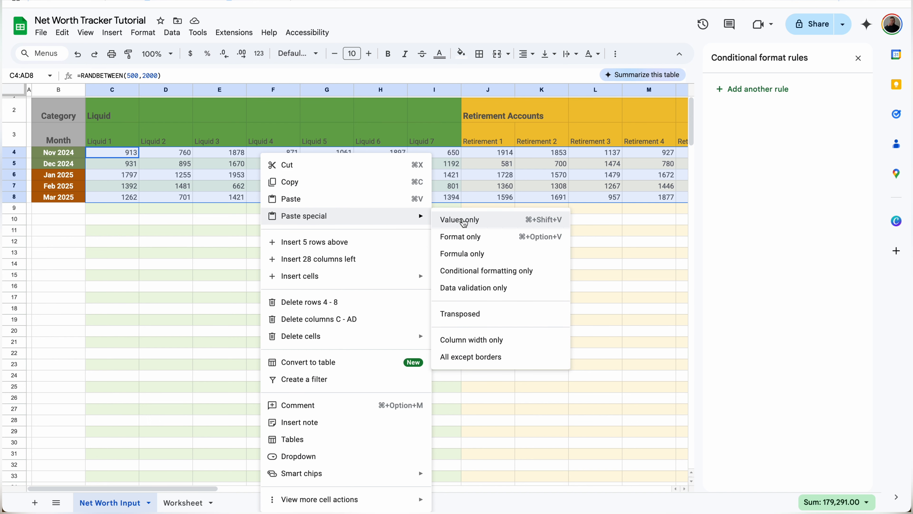
{"action": "left_click", "coordinate": [463, 220]}
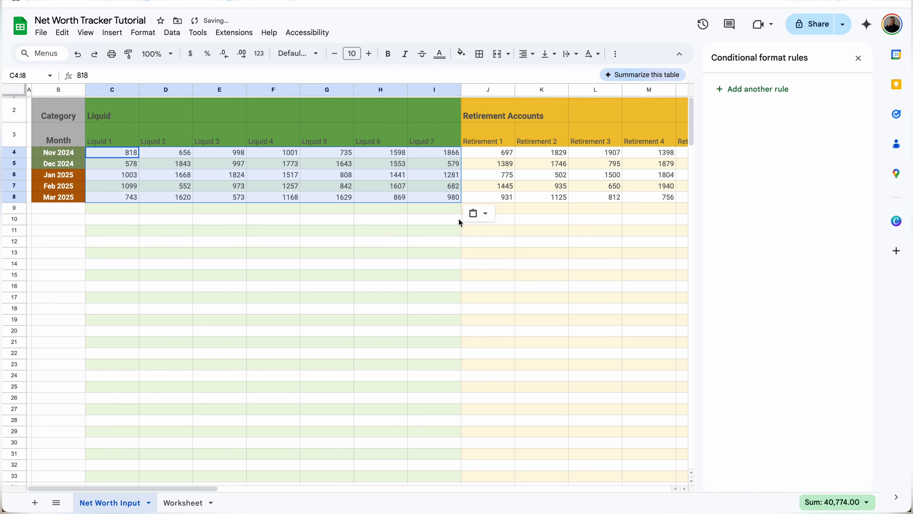
{"action": "left_click", "coordinate": [185, 151]}
{"action": "scroll", "coordinate": [184, 152], "scroll_direction": "right", "scroll_amount": 20}
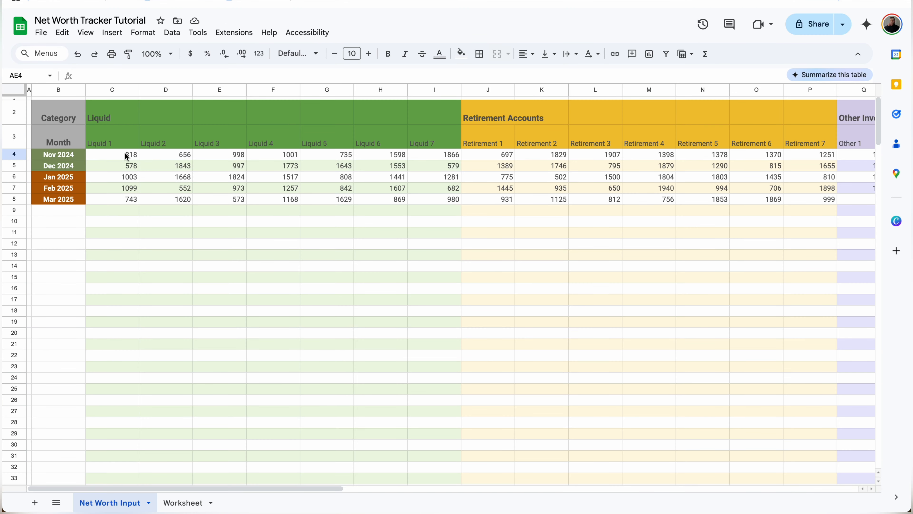
Add a data validation rule covering all asset input cells, C4:AD259.
{"action": "left_click", "coordinate": [125, 152]}
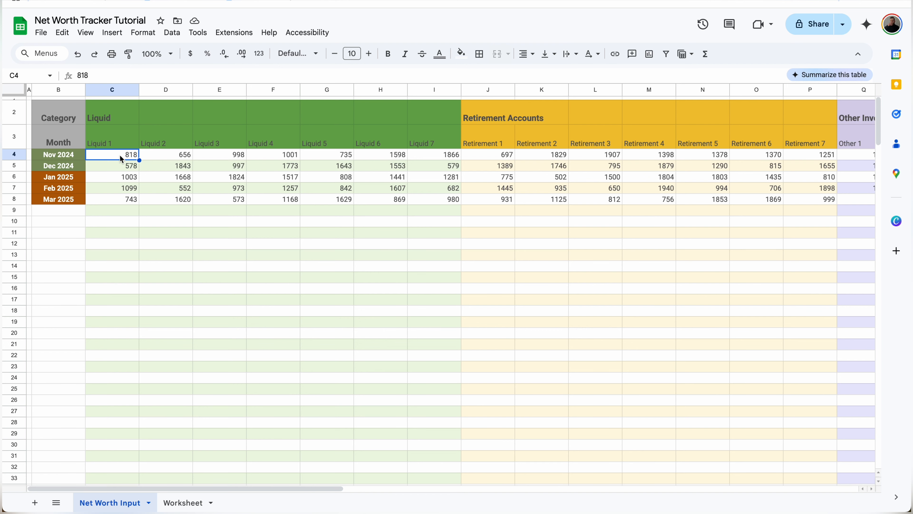
{"action": "left_click_drag", "start_coordinate": [120, 155], "coordinate": [651, 155]}
{"action": "key", "text": "ctrl+shift+Down"}
{"action": "key", "text": "ctrl+shift+Down"}
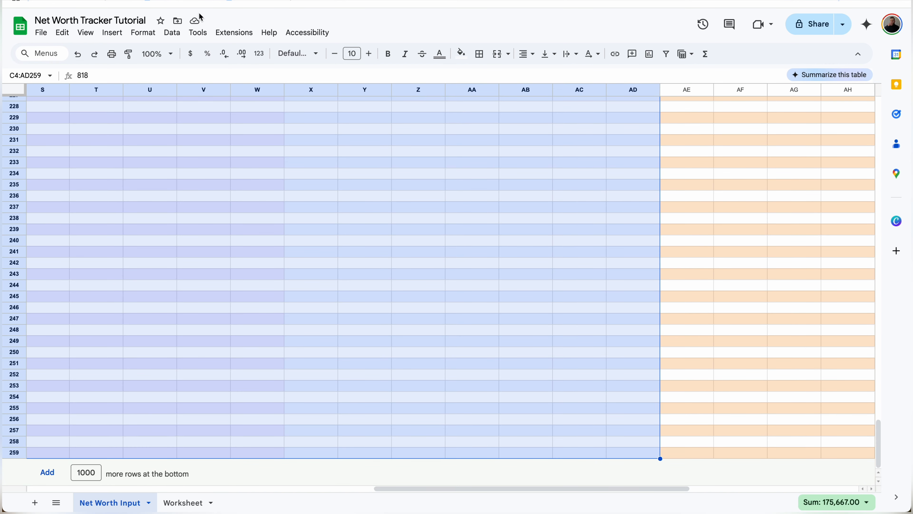
{"action": "left_click", "coordinate": [172, 32]}
{"action": "left_click", "coordinate": [215, 264]}
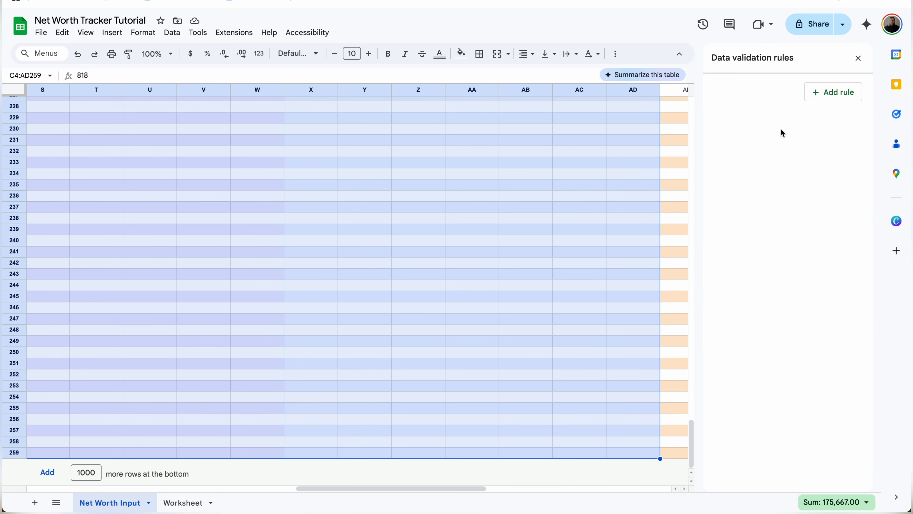
{"action": "left_click", "coordinate": [831, 93]}
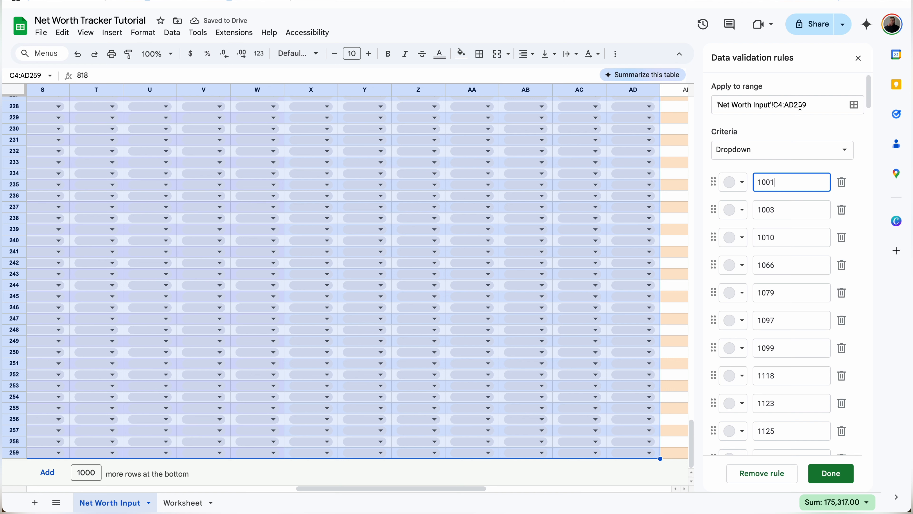
Make the C4:AD259 rule require values greater than or equal to 0, show help text and reject invalid input.
{"action": "left_click", "coordinate": [797, 150]}
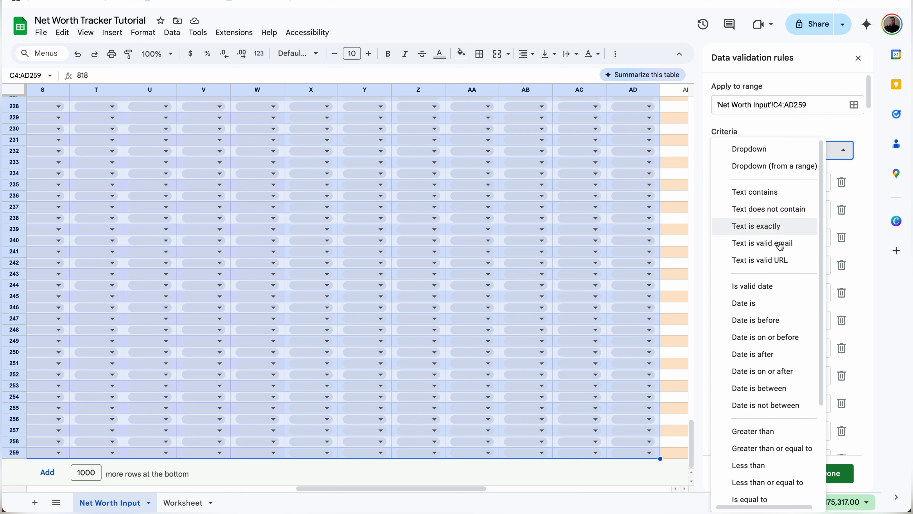
{"action": "left_click", "coordinate": [770, 449]}
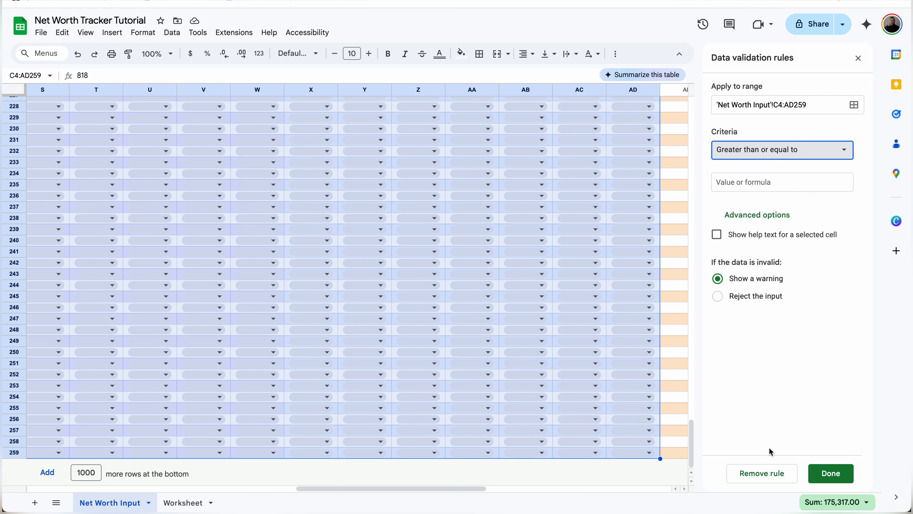
{"action": "left_click", "coordinate": [770, 188]}
{"action": "type", "text": "0"}
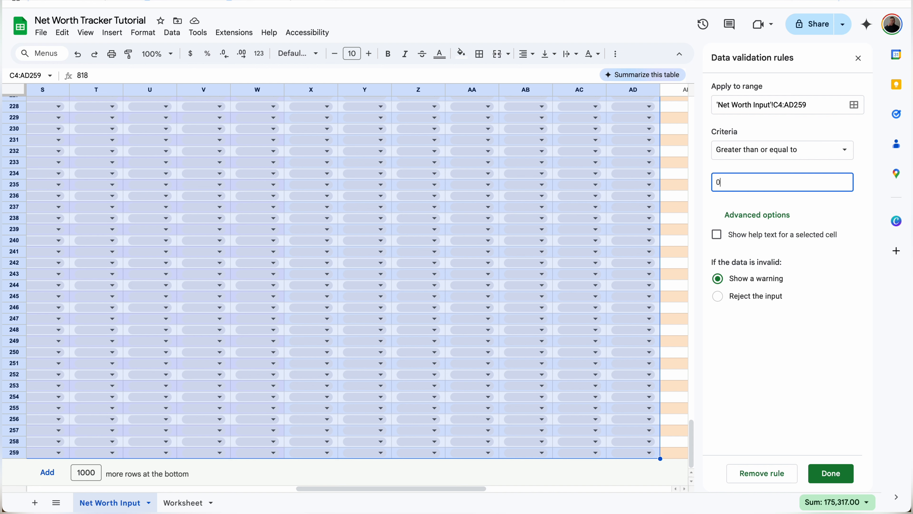
{"action": "left_click", "coordinate": [717, 234]}
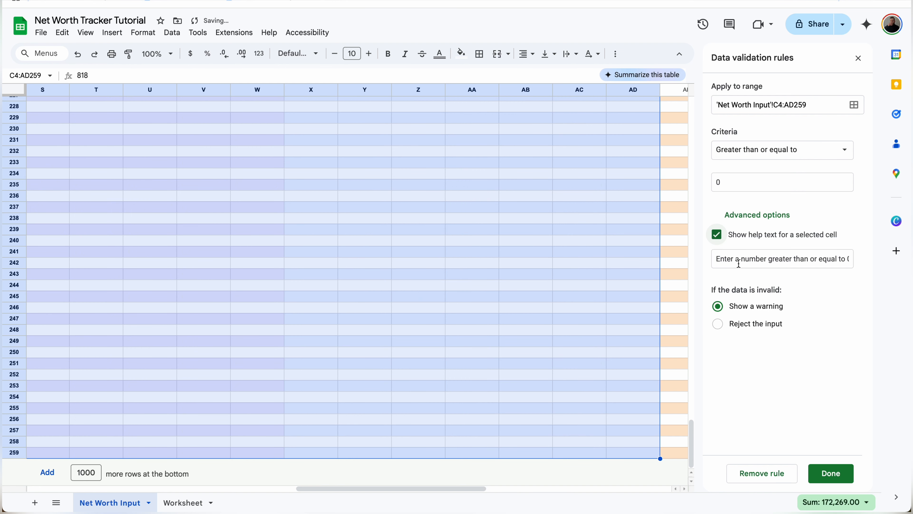
{"action": "left_click", "coordinate": [718, 323]}
{"action": "left_click", "coordinate": [831, 482]}
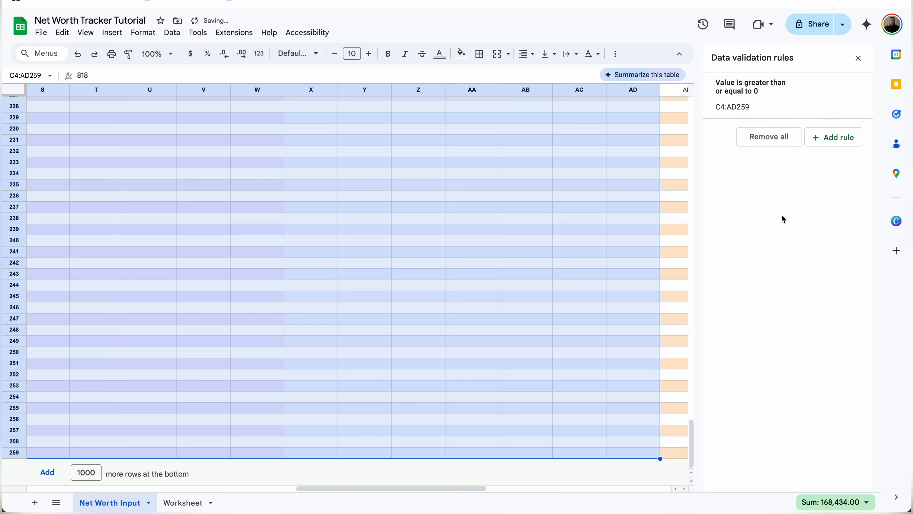
Add a second data validation rule covering all debt input cells, AE4:AK259.
{"action": "left_click", "coordinate": [693, 453]}
{"action": "scroll", "coordinate": [695, 453], "scroll_direction": "right", "scroll_amount": 3}
{"action": "scroll", "coordinate": [693, 449], "scroll_direction": "right", "scroll_amount": 3}
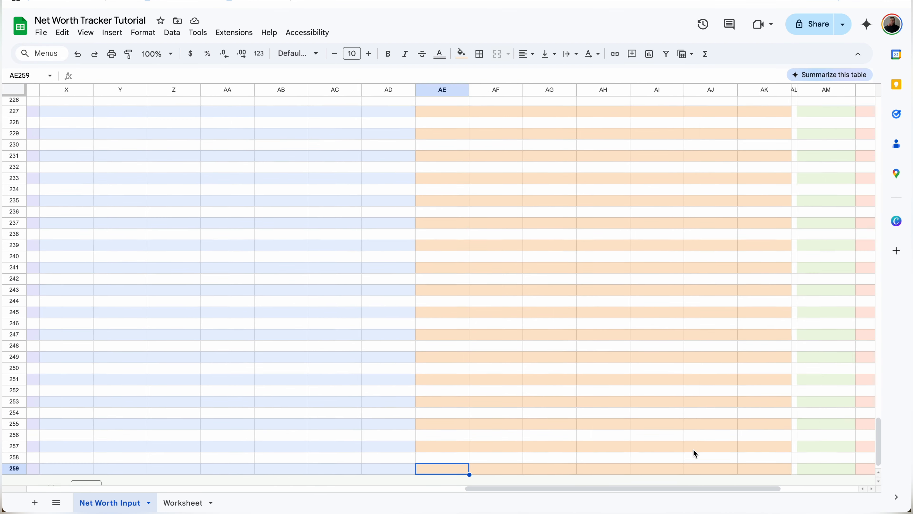
{"action": "left_click_drag", "start_coordinate": [716, 472], "coordinate": [173, 39]}
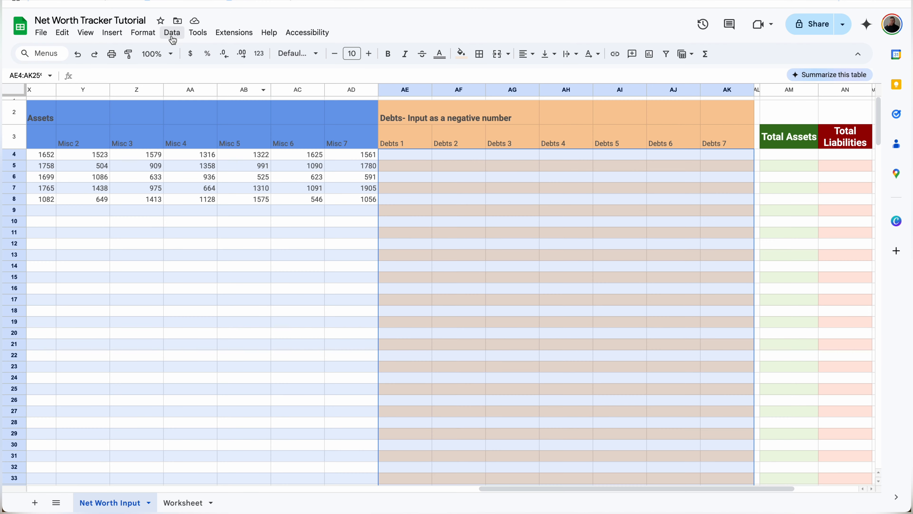
{"action": "left_click", "coordinate": [172, 33]}
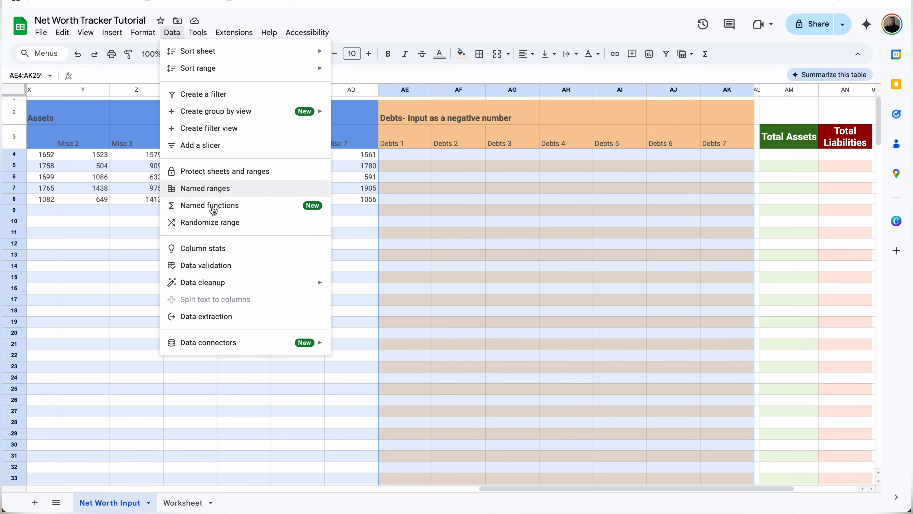
{"action": "left_click", "coordinate": [220, 265]}
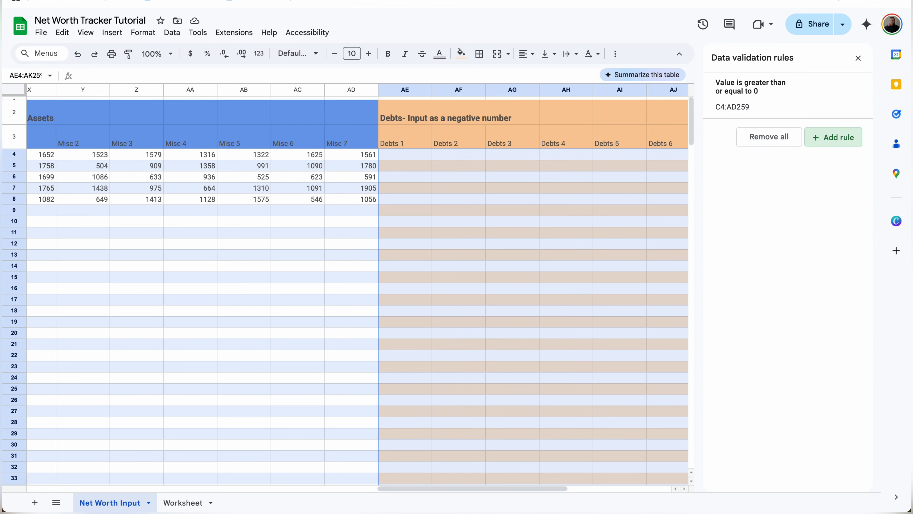
{"action": "left_click", "coordinate": [815, 137]}
Make the AE4:AK259 rule require values less than or equal to 0, show help text and reject invalid input.
{"action": "left_click", "coordinate": [772, 155]}
{"action": "scroll", "coordinate": [771, 384], "scroll_direction": "down", "scroll_amount": 1}
{"action": "scroll", "coordinate": [770, 384], "scroll_direction": "down", "scroll_amount": 5}
{"action": "left_click", "coordinate": [770, 243]}
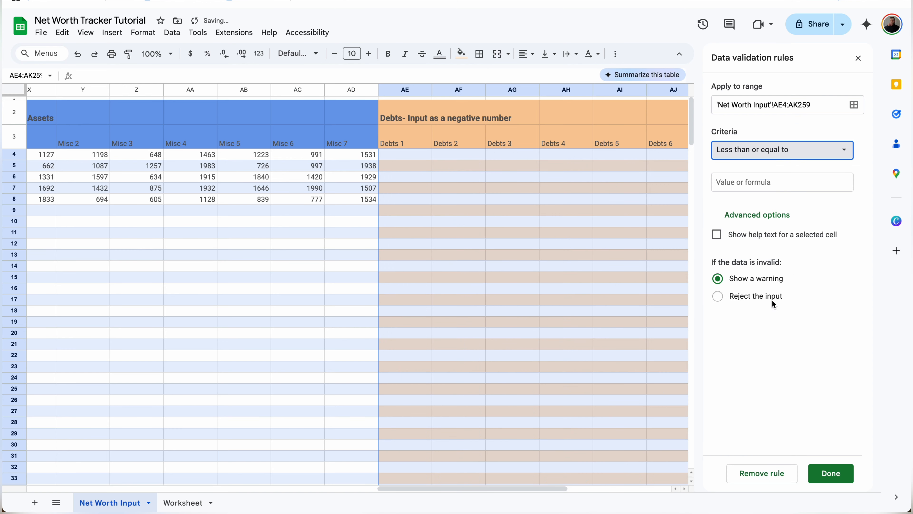
{"action": "left_click", "coordinate": [772, 180]}
{"action": "type", "text": "0"}
{"action": "left_click", "coordinate": [716, 234]}
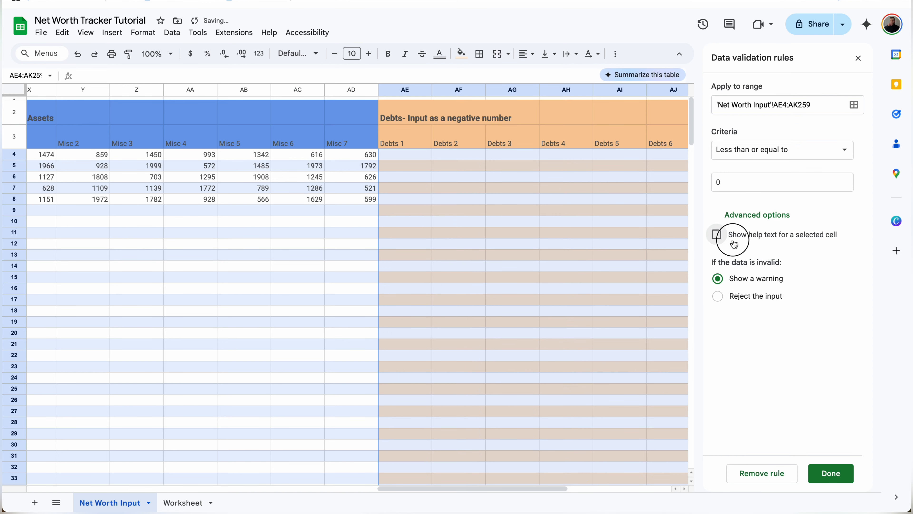
{"action": "left_click", "coordinate": [718, 324]}
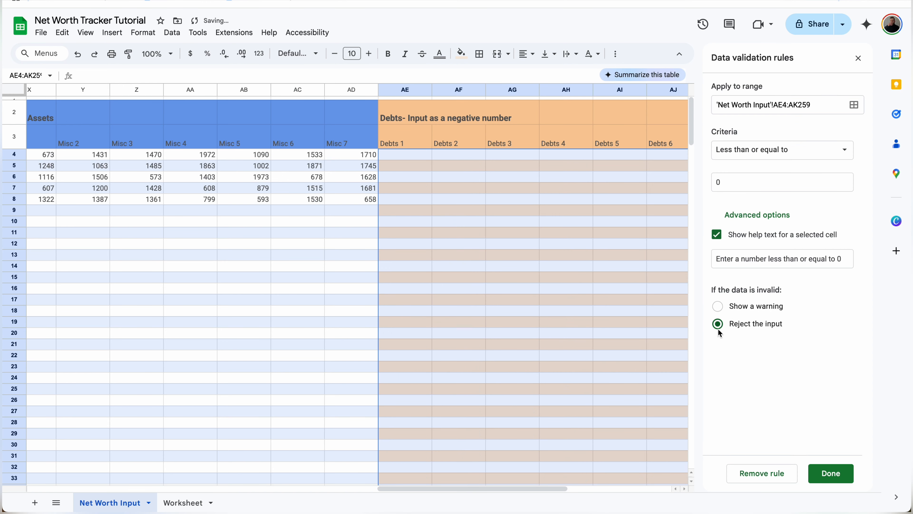
{"action": "left_click", "coordinate": [842, 474]}
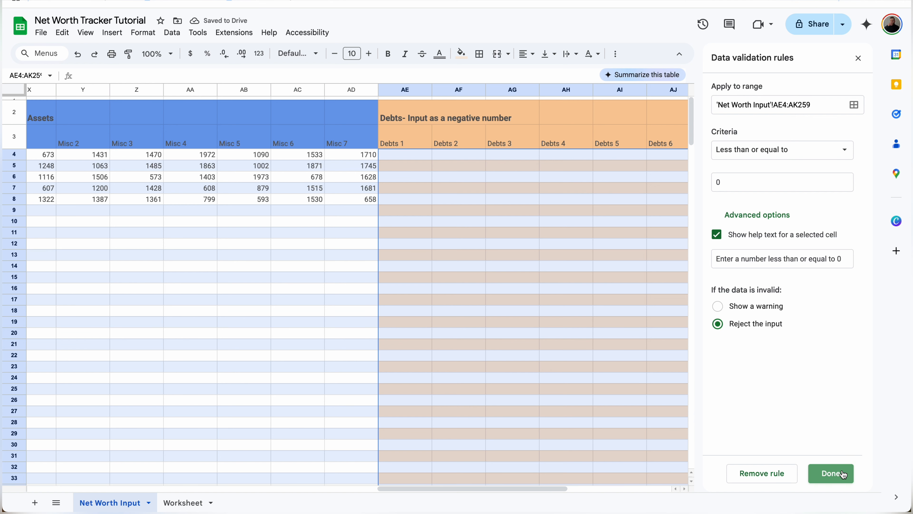
{"action": "left_click", "coordinate": [858, 58]}
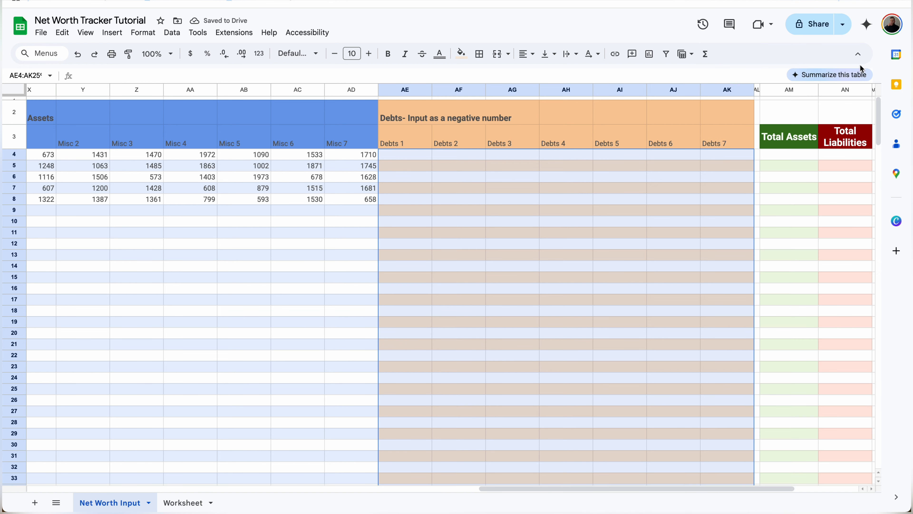
Test the debt validation by entering -100 in AE4 and trying to replace it with 100.
{"action": "left_click", "coordinate": [418, 155]}
{"action": "type", "text": "-000"}
{"action": "key", "text": "Return"}
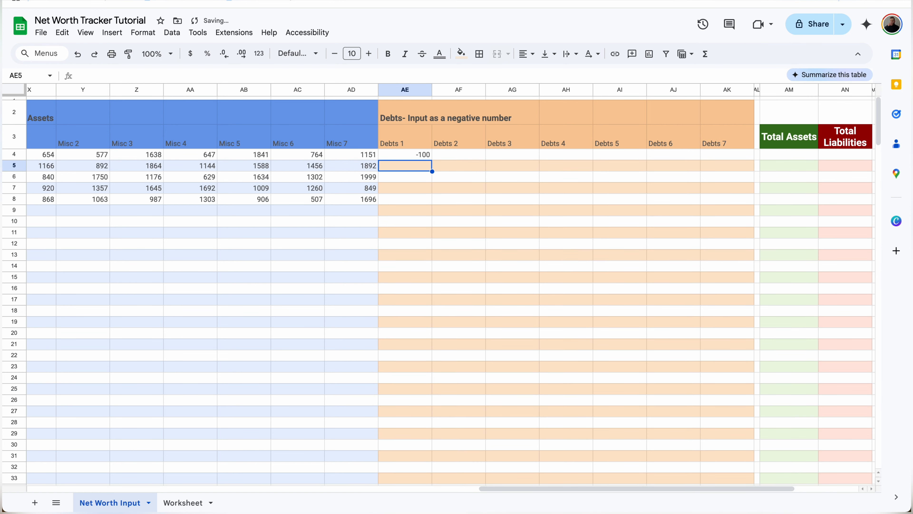
{"action": "left_click", "coordinate": [420, 158]}
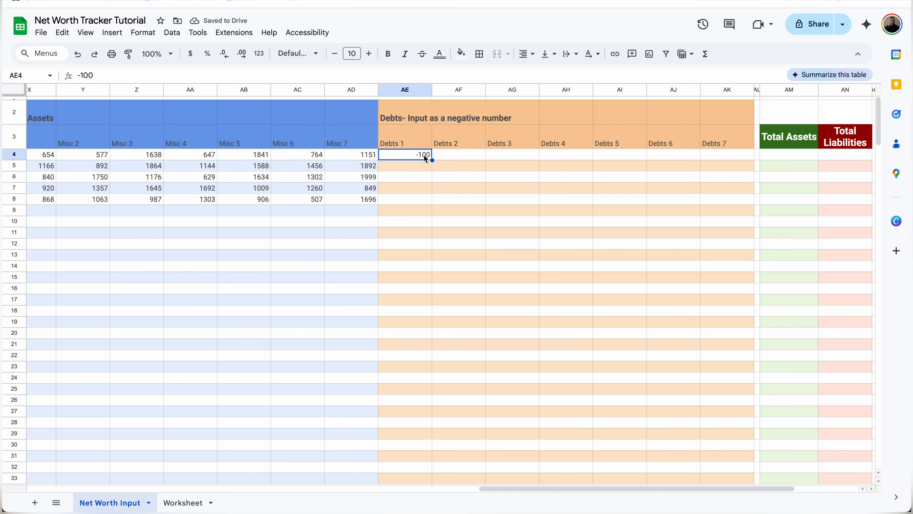
{"action": "type", "text": "100"}
{"action": "key", "text": "Return"}
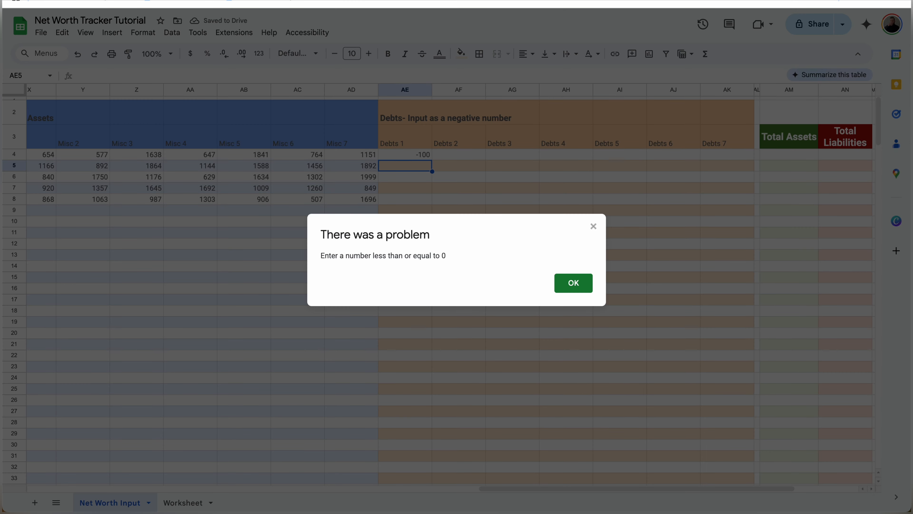
{"action": "left_click", "coordinate": [586, 286]}
Test the asset validation by entering 100 in AC9 and trying to replace it with -100.
{"action": "scroll", "coordinate": [542, 279], "scroll_direction": "right", "scroll_amount": 1}
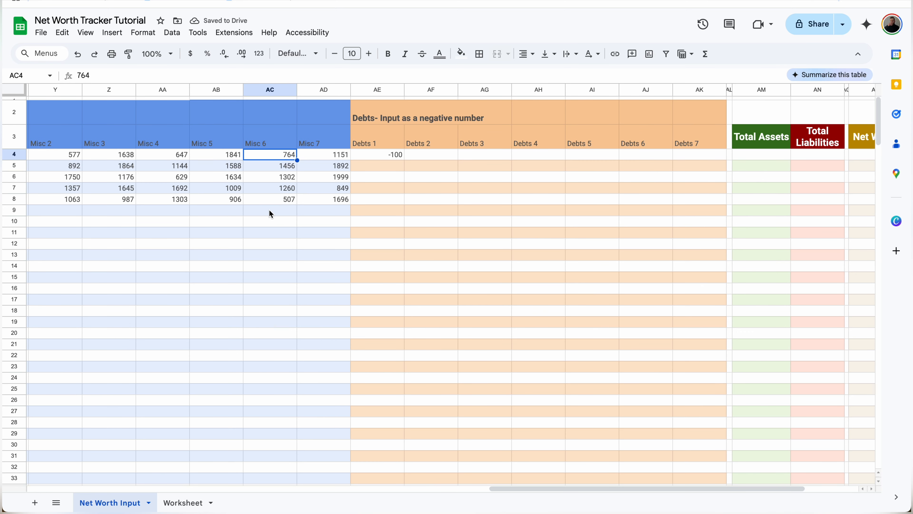
{"action": "left_click", "coordinate": [271, 214]}
{"action": "type", "text": "100"}
{"action": "key", "text": "Return"}
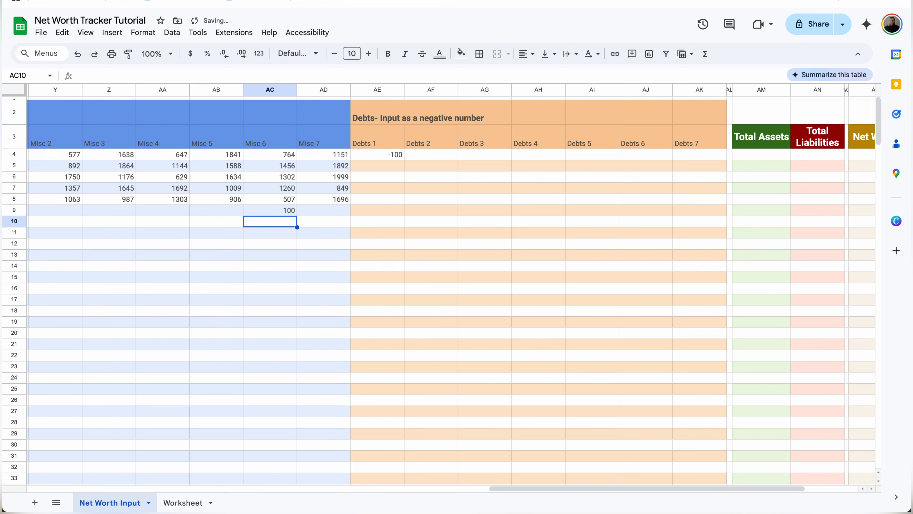
{"action": "left_click", "coordinate": [271, 213]}
{"action": "type", "text": "-100"}
{"action": "key", "text": "Return"}
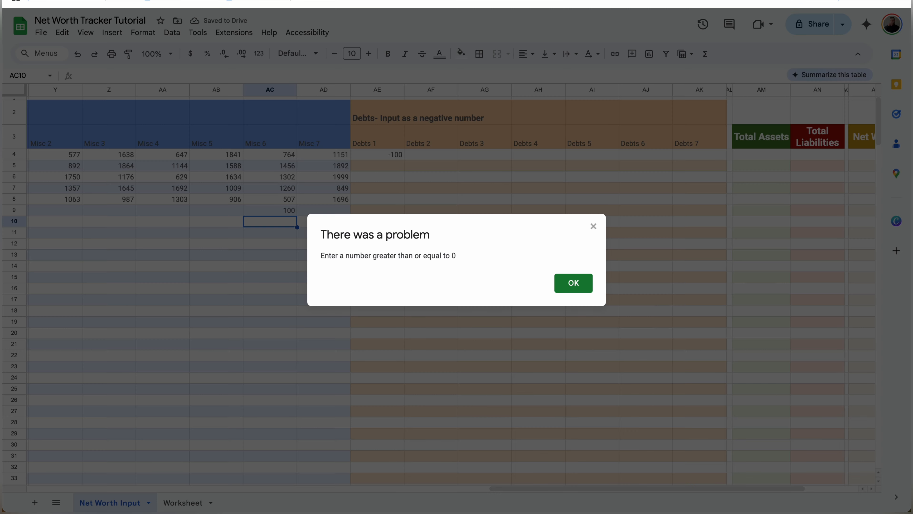
{"action": "left_click", "coordinate": [583, 284]}
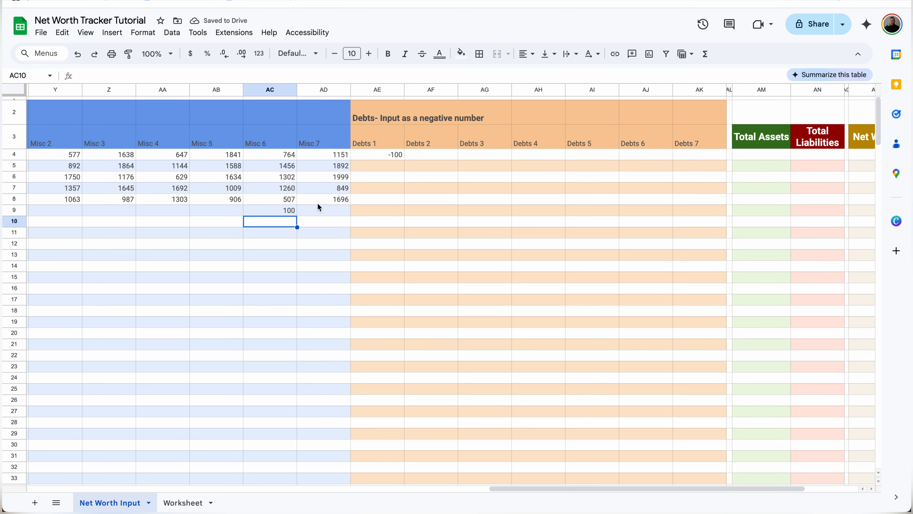
{"action": "left_click", "coordinate": [271, 210]}
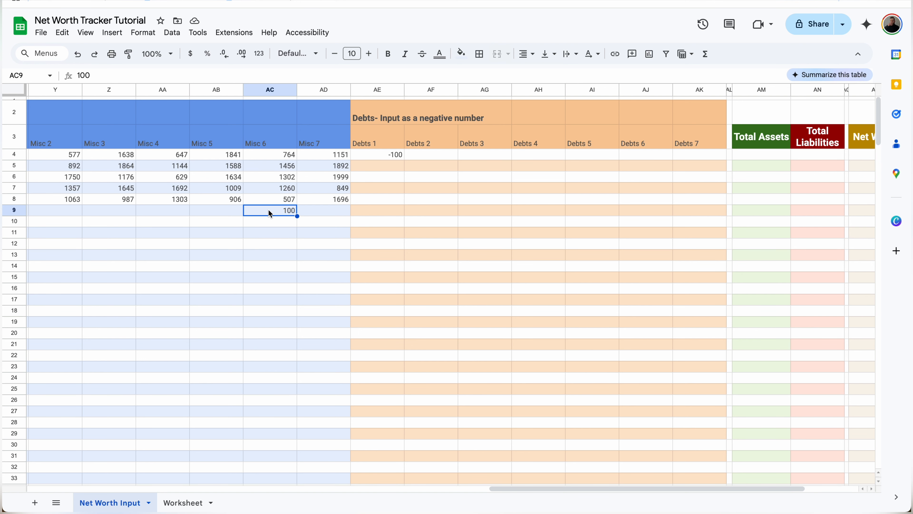
Clear the test value from the asset cell AC9.
{"action": "key", "text": "Delete"}
Enter the Total Assets formula =IF(ISBLANK(B4),,IF(SUM(C4:OFFSET(AE4,0,-1))=0,,SUM(C4:OFFSET(AE4,0,-1)))) in AM4.
{"action": "left_click", "coordinate": [753, 157]}
{"action": "scroll", "coordinate": [752, 157], "scroll_direction": "right", "scroll_amount": 5}
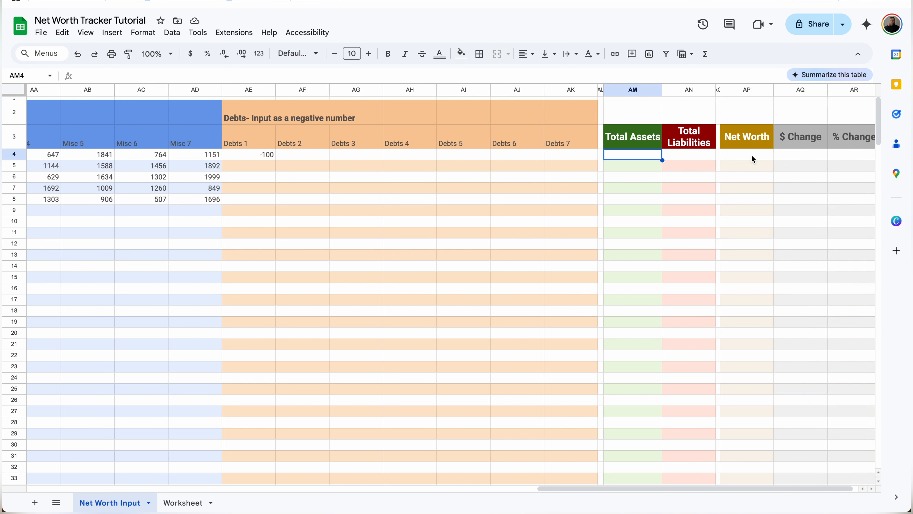
{"action": "type", "text": "=IF"}
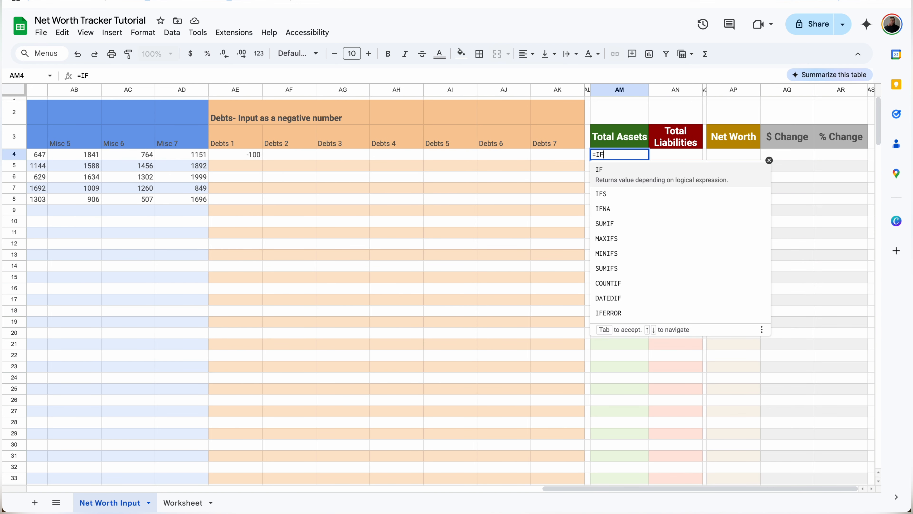
{"action": "type", "text": "(I"}
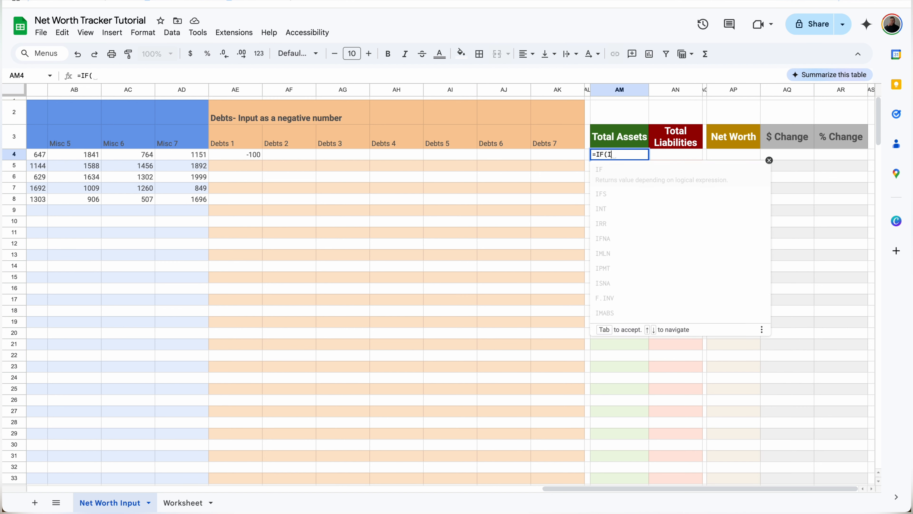
{"action": "type", "text": "SBLANK(B4"}
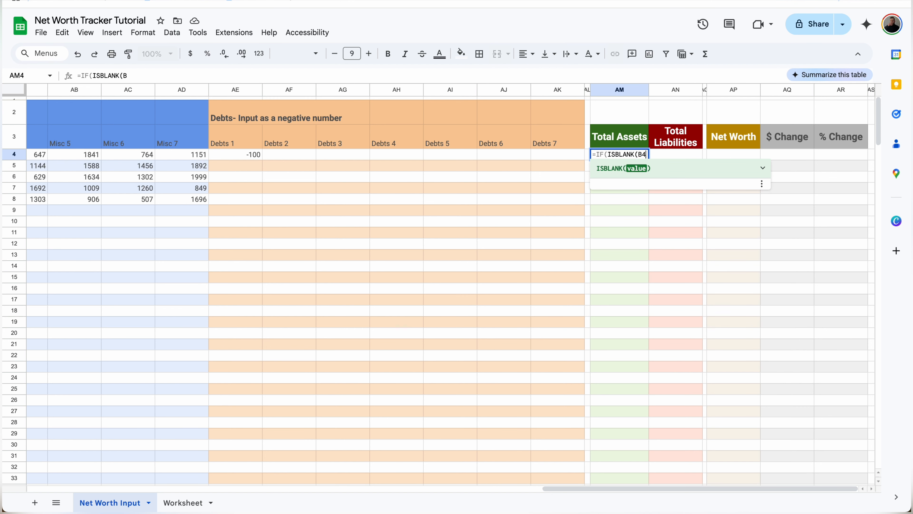
{"action": "type", "text": "),,"}
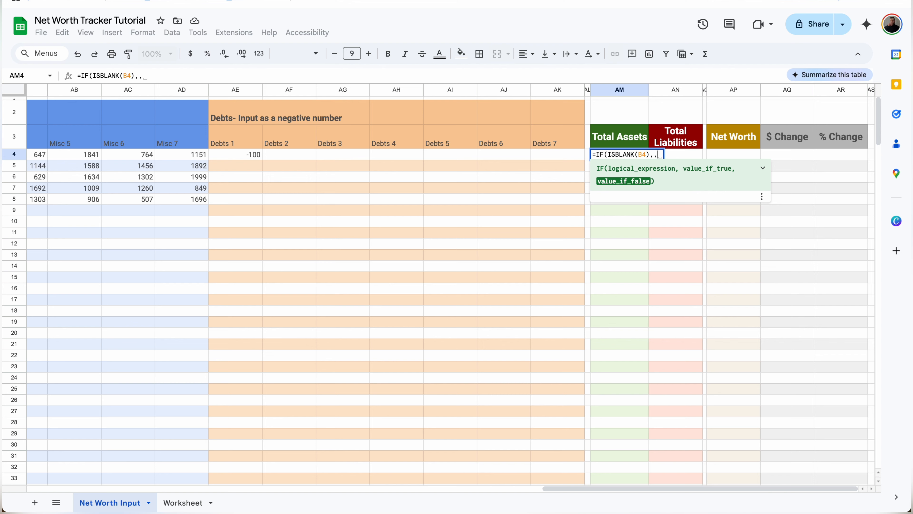
{"action": "type", "text": "IF(SUM"}
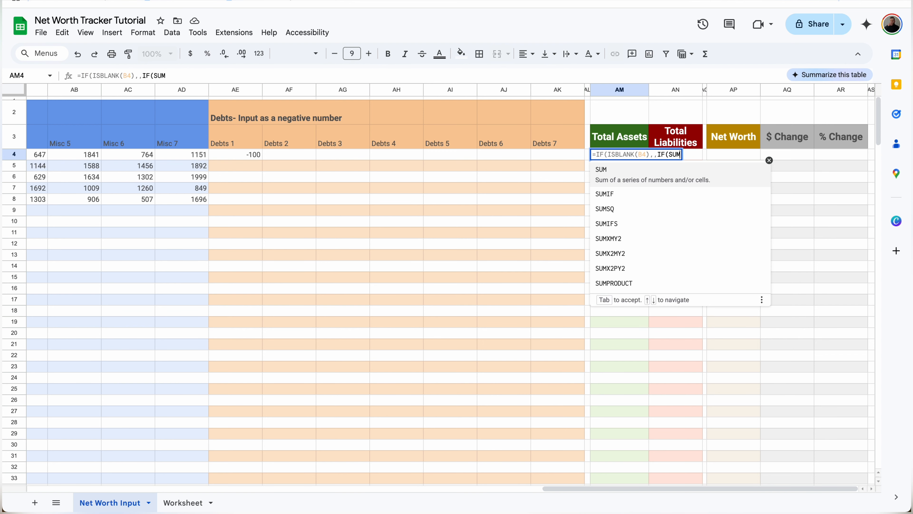
{"action": "type", "text": "(C4"}
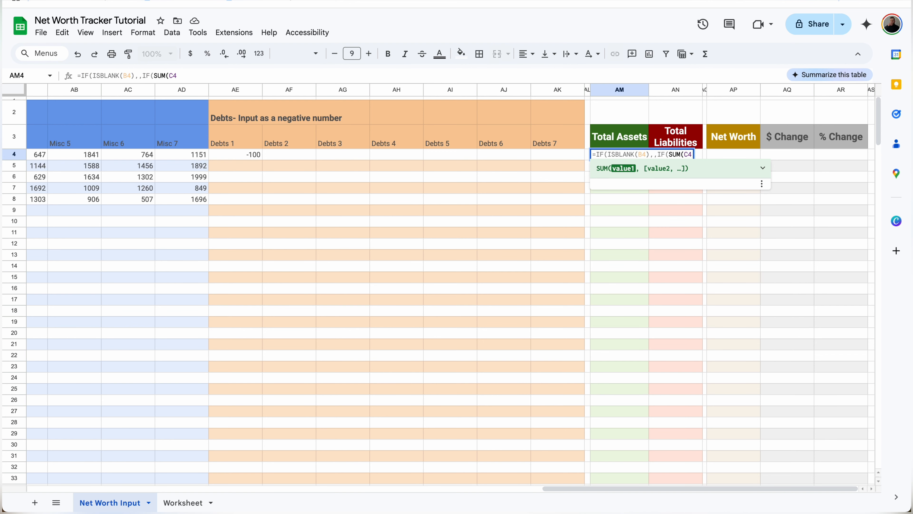
{"action": "type", "text": ":OFFSET(AE4,"}
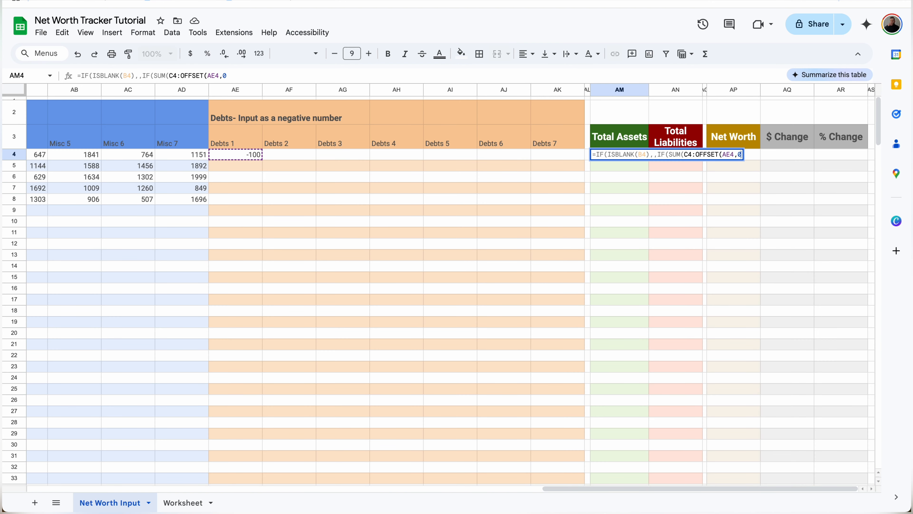
{"action": "type", "text": "0,-1)"}
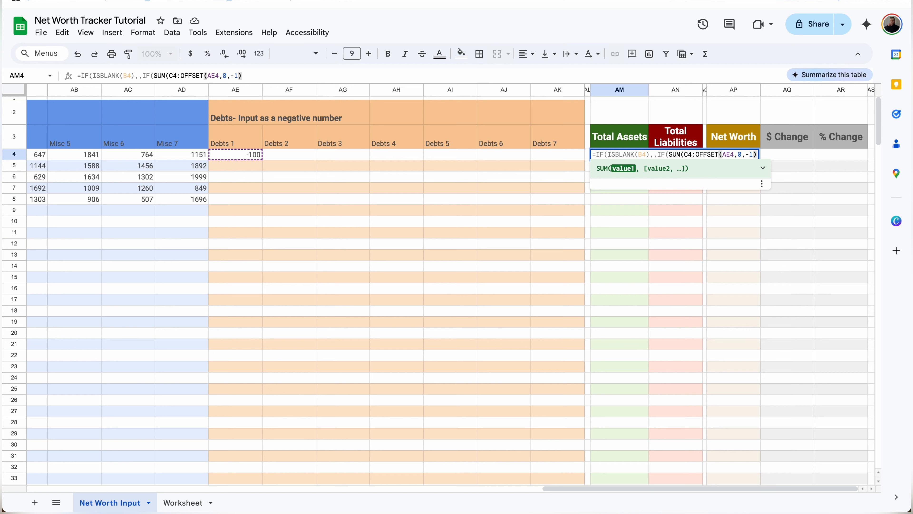
{"action": "type", "text": ")=0"}
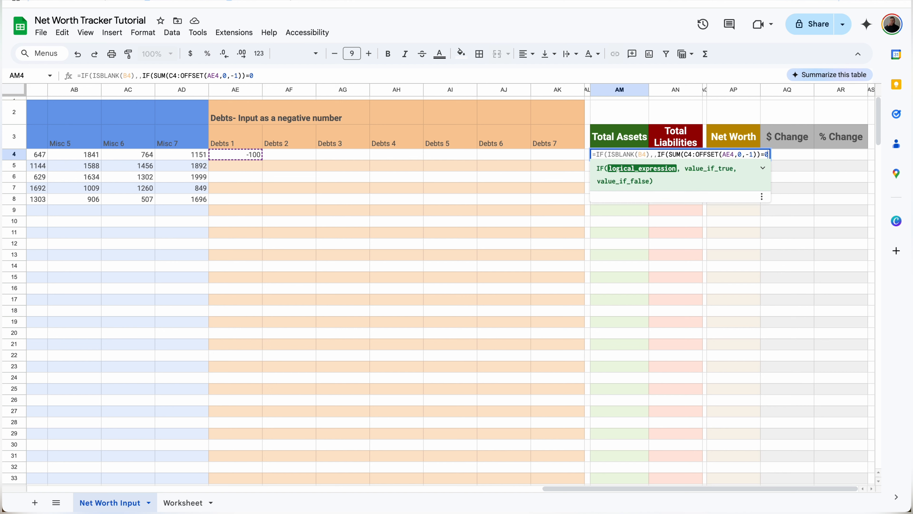
{"action": "type", "text": ",,"}
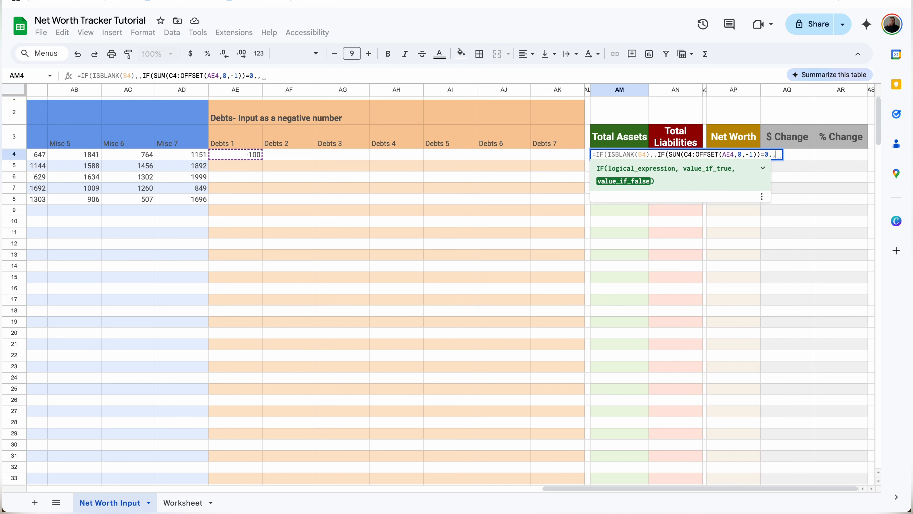
{"action": "type", "text": "SUM(C4:O"}
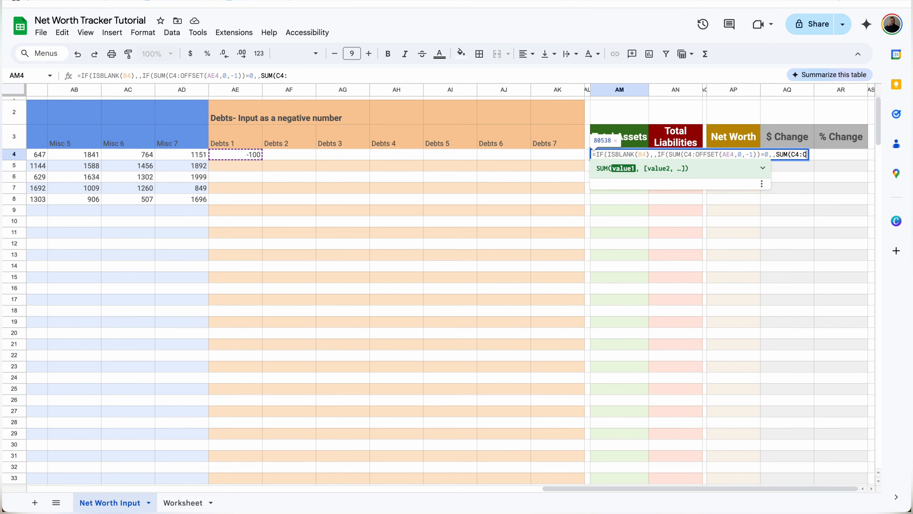
{"action": "type", "text": "FFSET(AE"}
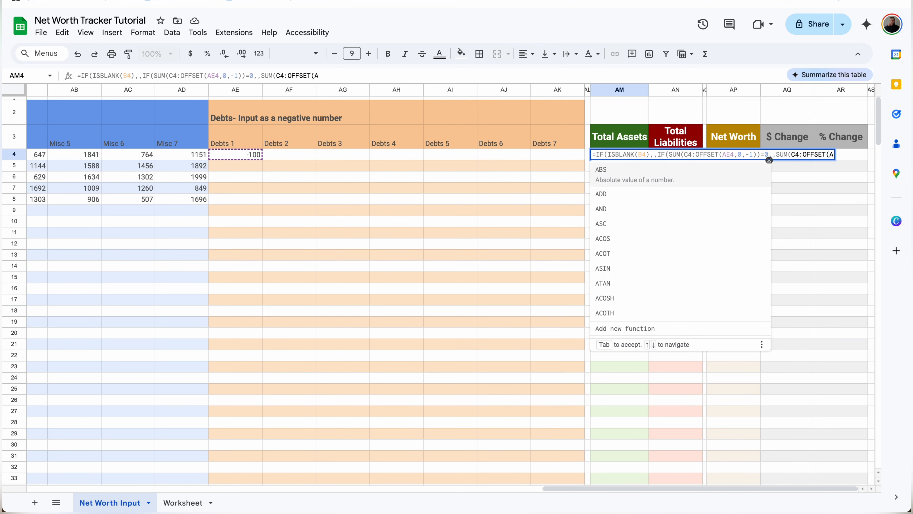
{"action": "type", "text": "4,0,"}
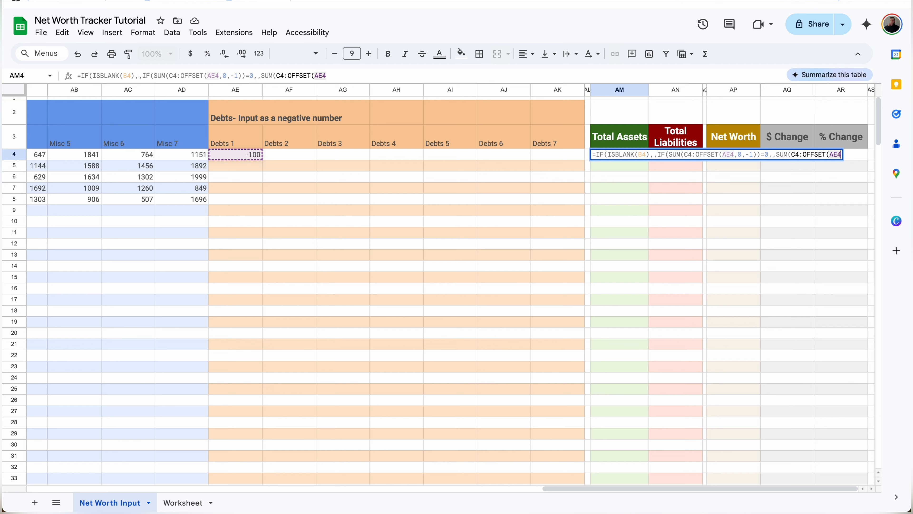
{"action": "type", "text": "-1)"}
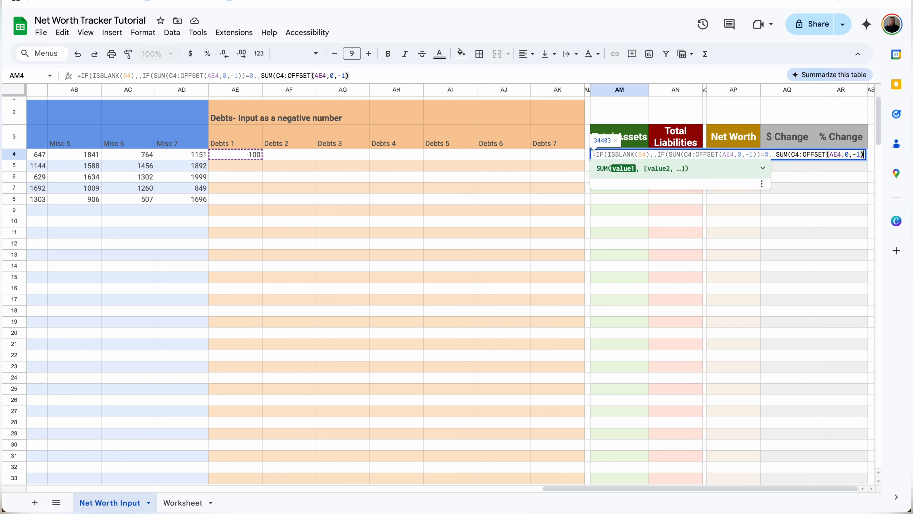
{"action": "key", "text": "Return"}
Format the whole Total Assets column AM as dollar currency with no decimal places.
{"action": "left_click", "coordinate": [619, 89]}
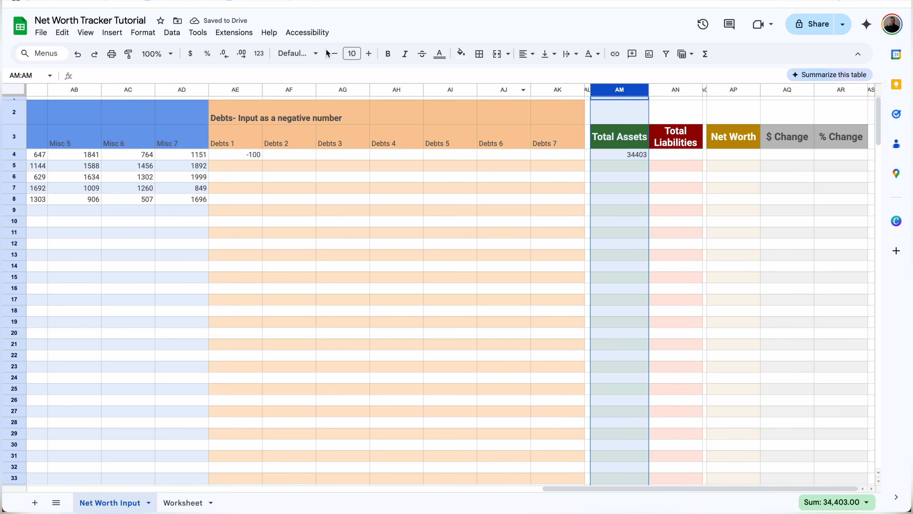
{"action": "left_click", "coordinate": [190, 53]}
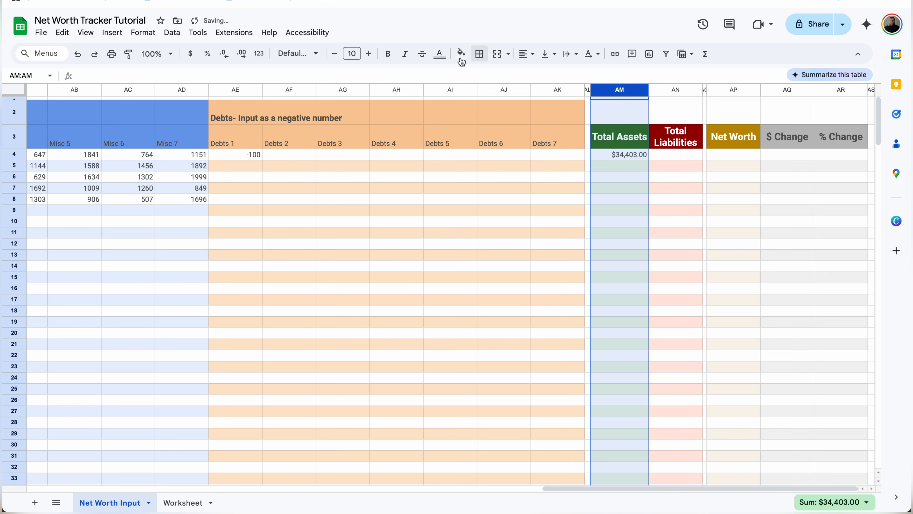
{"action": "left_click", "coordinate": [224, 53]}
{"action": "left_click", "coordinate": [224, 54]}
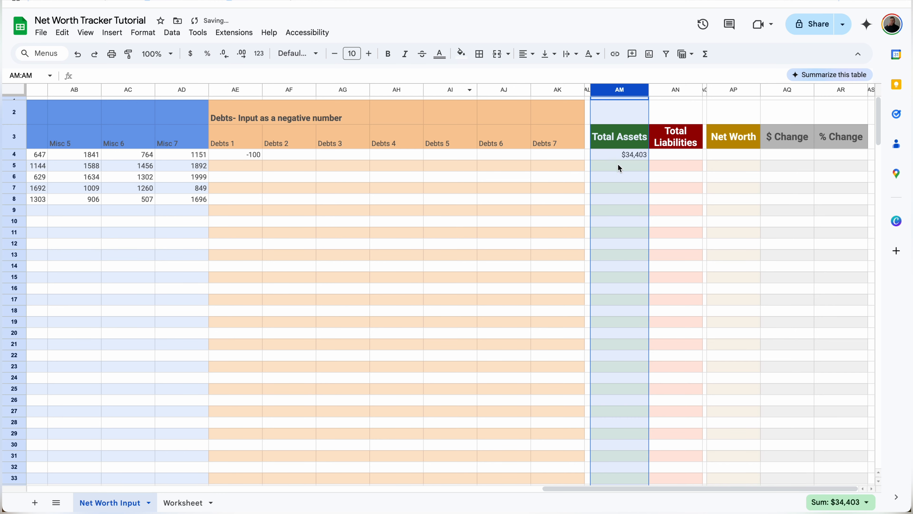
Freeze the sheet through column B and row 3 so the months and headers stay in view.
{"action": "left_click", "coordinate": [623, 154]}
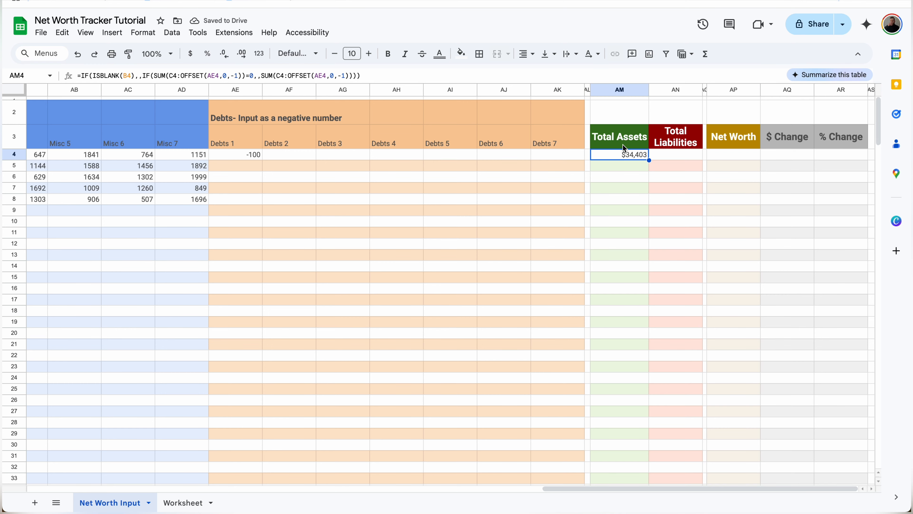
{"action": "scroll", "coordinate": [426, 169], "scroll_direction": "left", "scroll_amount": 15}
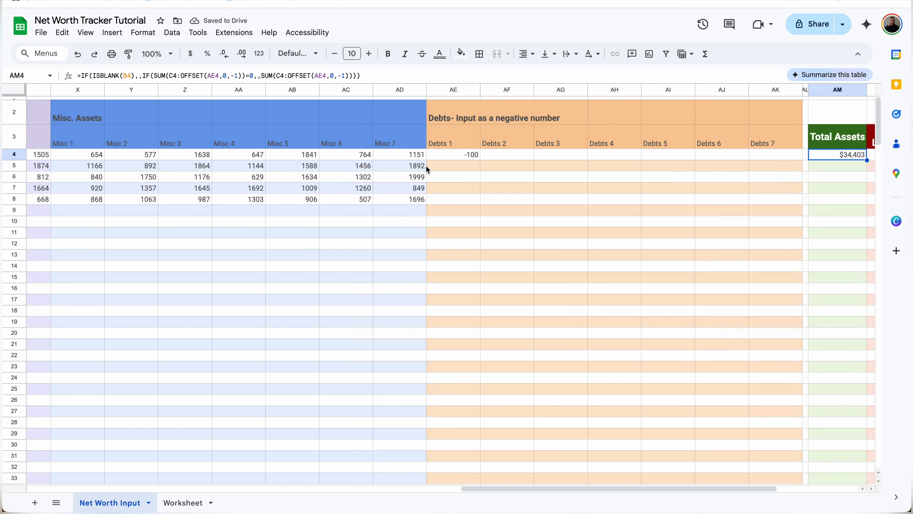
{"action": "left_click", "coordinate": [70, 150]}
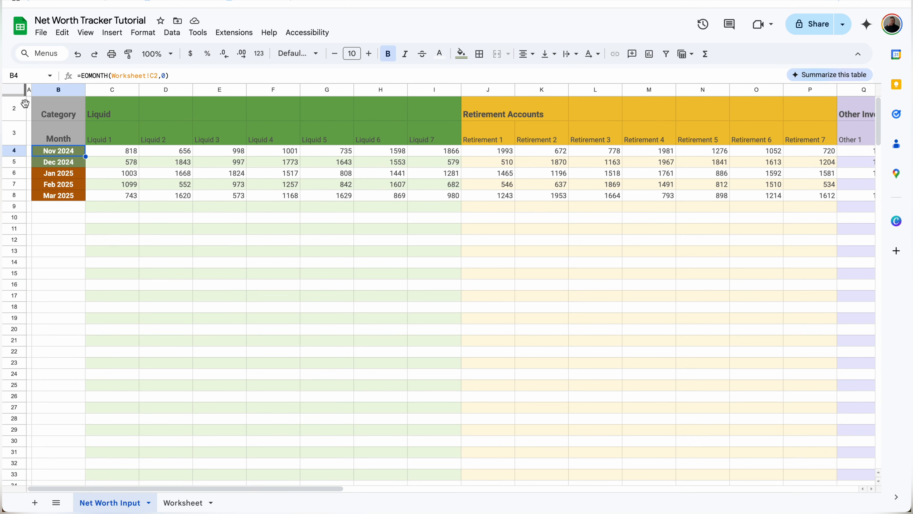
{"action": "mouse_move", "coordinate": [86, 89]}
{"action": "left_mouse_down"}
{"action": "mouse_move", "coordinate": [77, 88]}
{"action": "mouse_move", "coordinate": [87, 89]}
{"action": "left_mouse_up"}
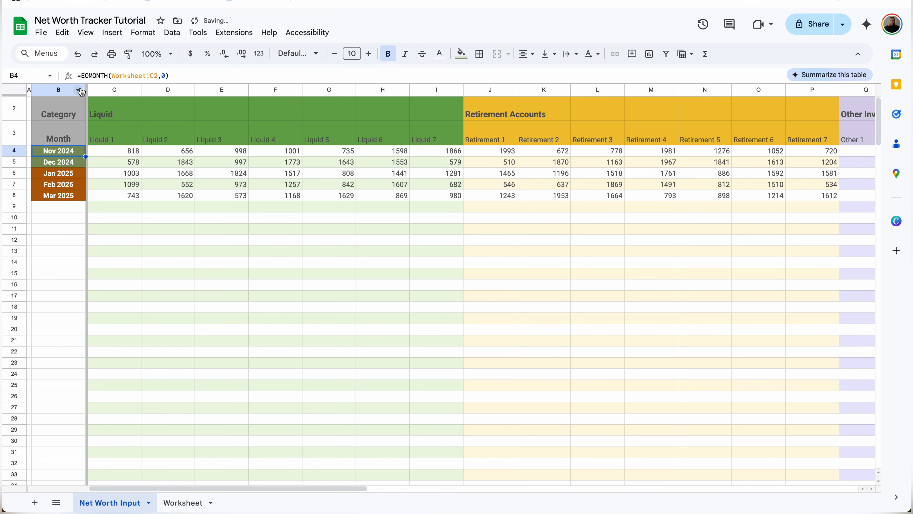
{"action": "left_click_drag", "start_coordinate": [14, 95], "coordinate": [14, 151]}
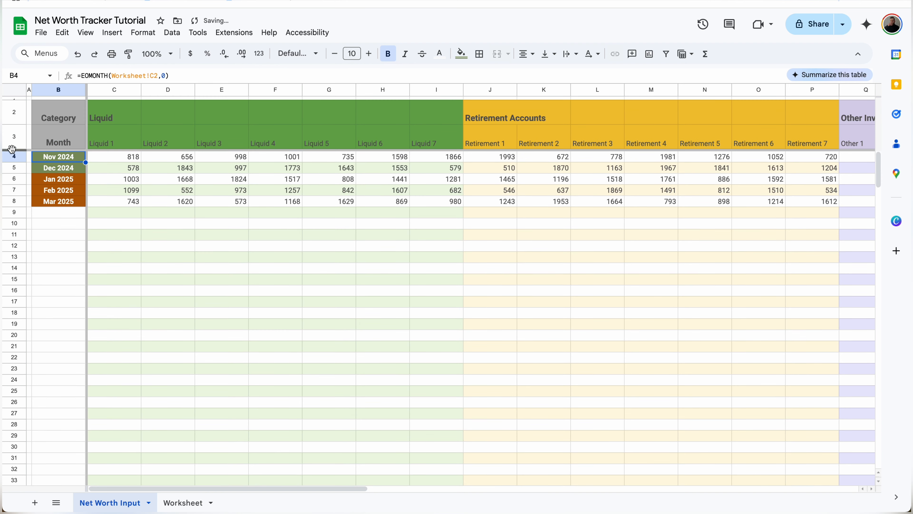
{"action": "scroll", "coordinate": [150, 165], "scroll_direction": "down", "scroll_amount": 4}
{"action": "scroll", "coordinate": [151, 167], "scroll_direction": "up", "scroll_amount": 2}
{"action": "scroll", "coordinate": [152, 169], "scroll_direction": "up", "scroll_amount": 2}
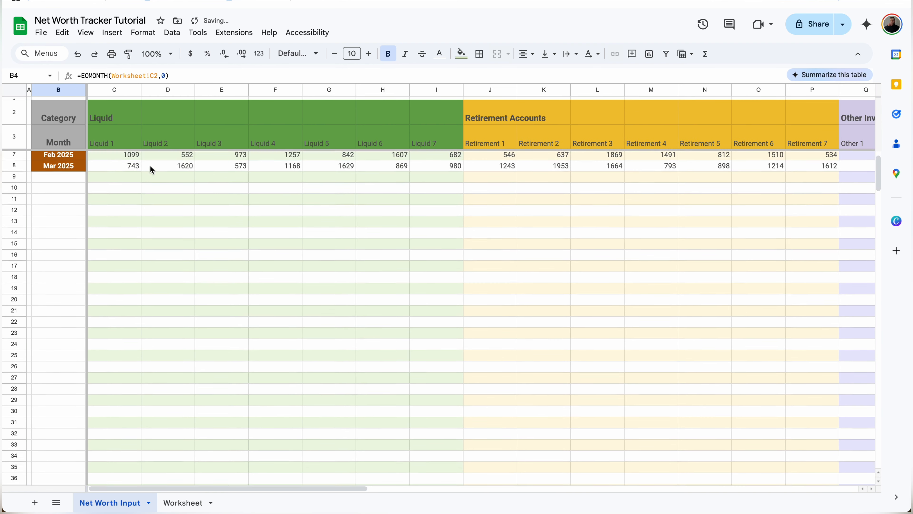
{"action": "scroll", "coordinate": [152, 169], "scroll_direction": "right", "scroll_amount": 5}
{"action": "scroll", "coordinate": [152, 169], "scroll_direction": "left", "scroll_amount": 5}
{"action": "scroll", "coordinate": [150, 165], "scroll_direction": "up", "scroll_amount": 1}
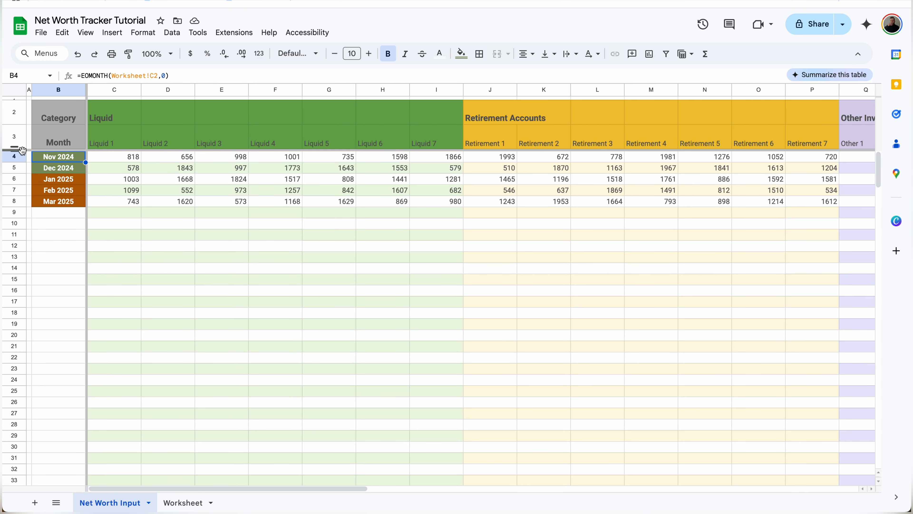
{"action": "mouse_move", "coordinate": [15, 149]}
{"action": "left_mouse_down"}
{"action": "mouse_move", "coordinate": [18, 90]}
{"action": "mouse_move", "coordinate": [22, 149]}
{"action": "left_mouse_up"}
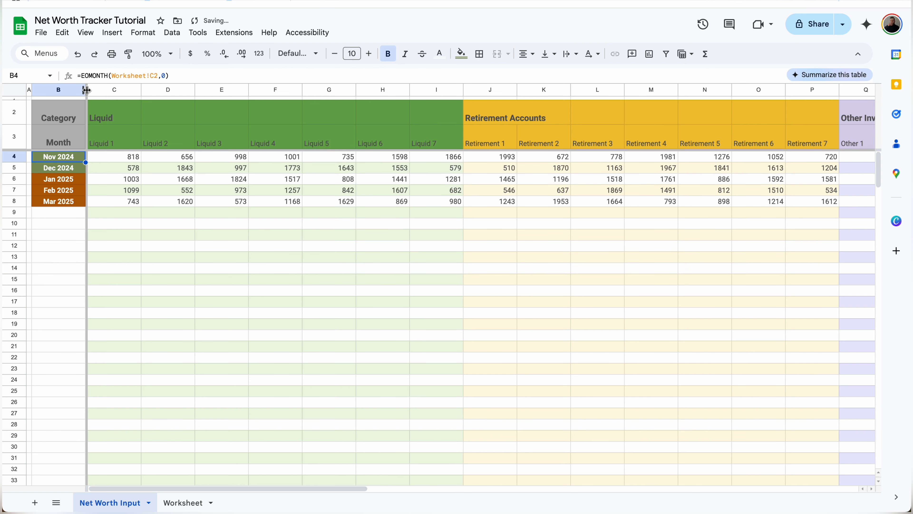
Examine the Total Assets formula in AM4 against the cells it references: C4, AE4 and the last asset cell AD4.
{"action": "scroll", "coordinate": [488, 175], "scroll_direction": "right", "scroll_amount": 15}
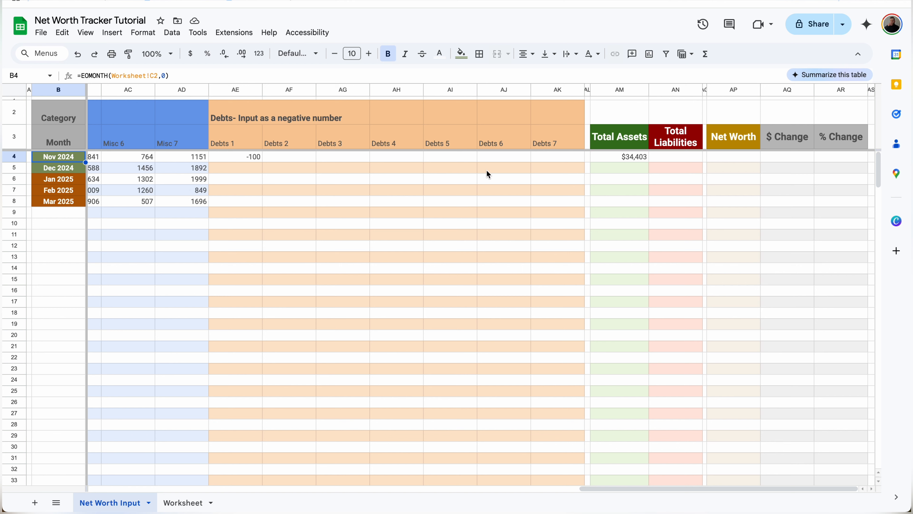
{"action": "left_click", "coordinate": [607, 158]}
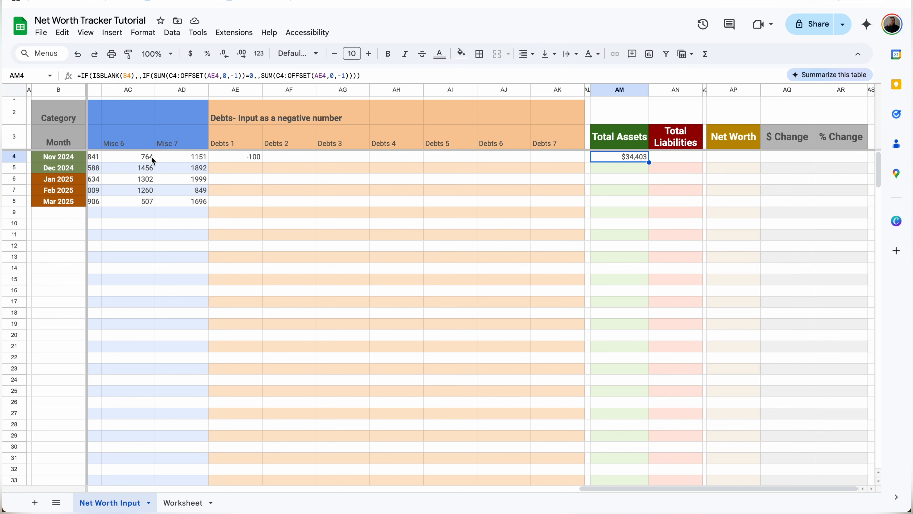
{"action": "scroll", "coordinate": [152, 157], "scroll_direction": "left", "scroll_amount": 15}
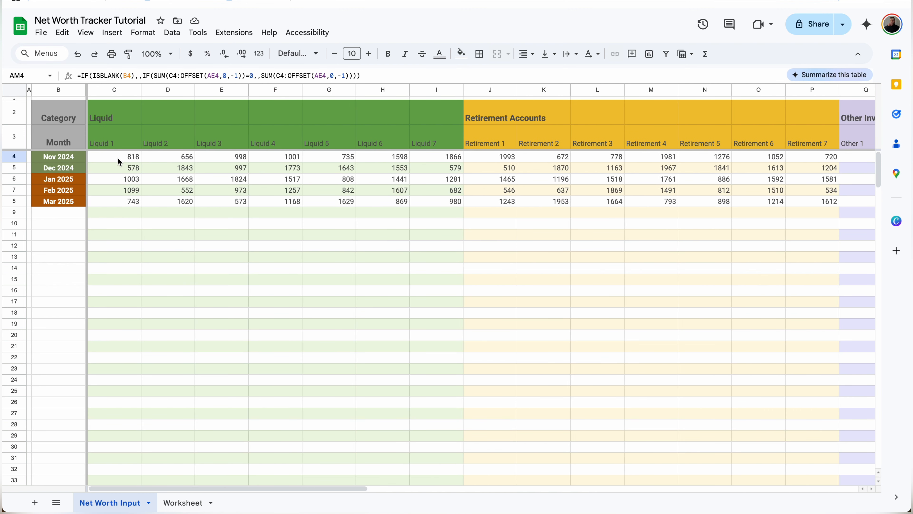
{"action": "left_click", "coordinate": [124, 157]}
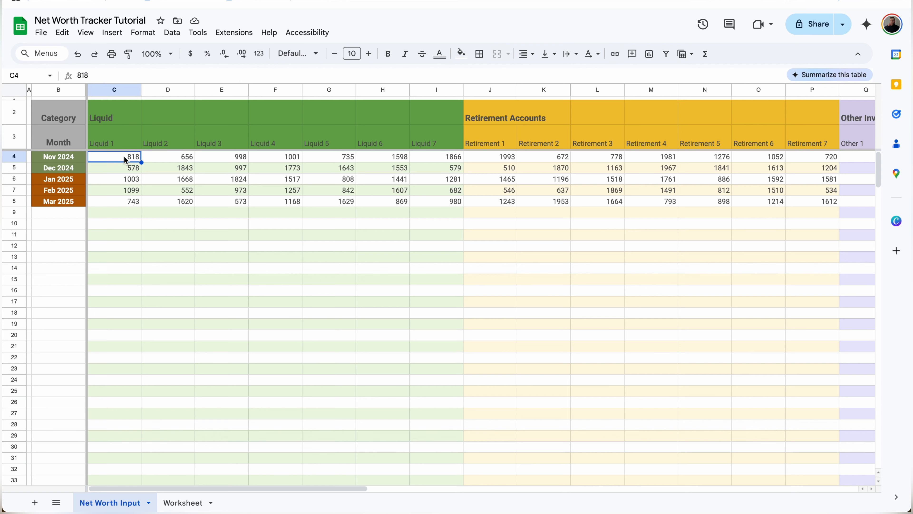
{"action": "scroll", "coordinate": [124, 156], "scroll_direction": "right", "scroll_amount": 15}
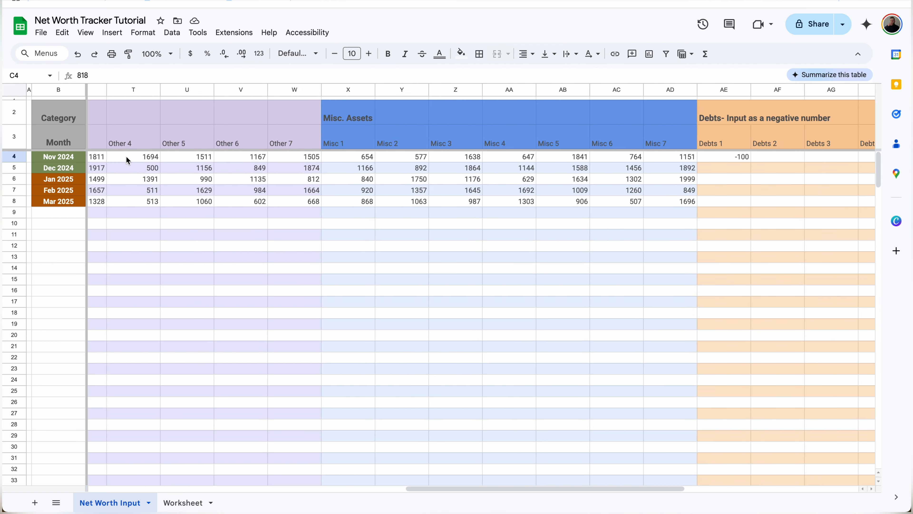
{"action": "scroll", "coordinate": [128, 159], "scroll_direction": "right", "scroll_amount": 5}
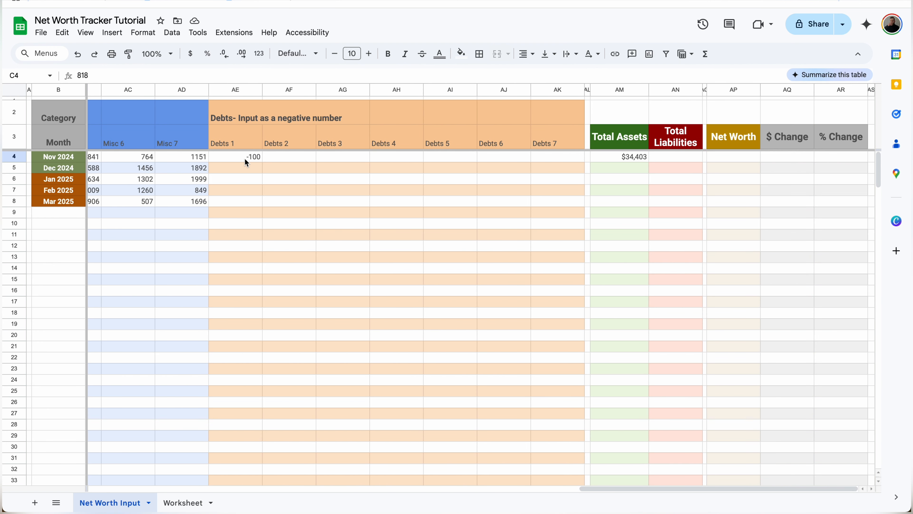
{"action": "left_click", "coordinate": [248, 155]}
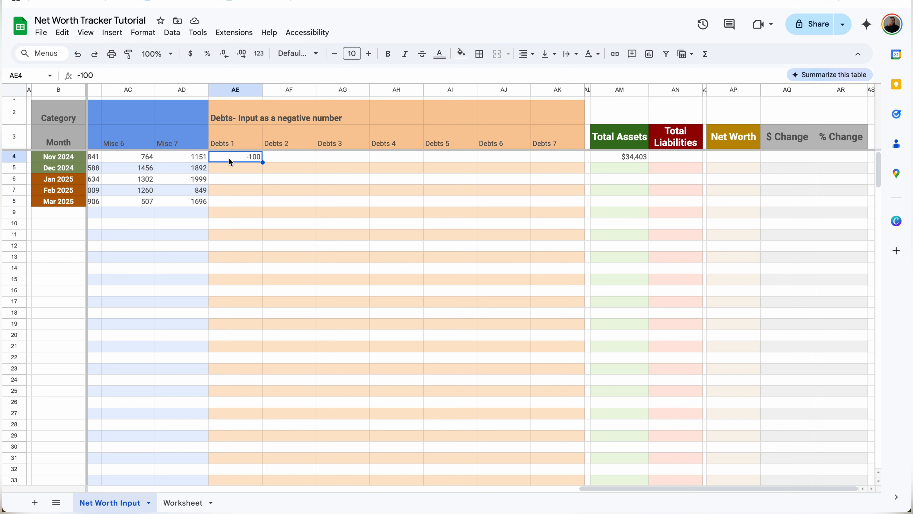
{"action": "left_click", "coordinate": [206, 158]}
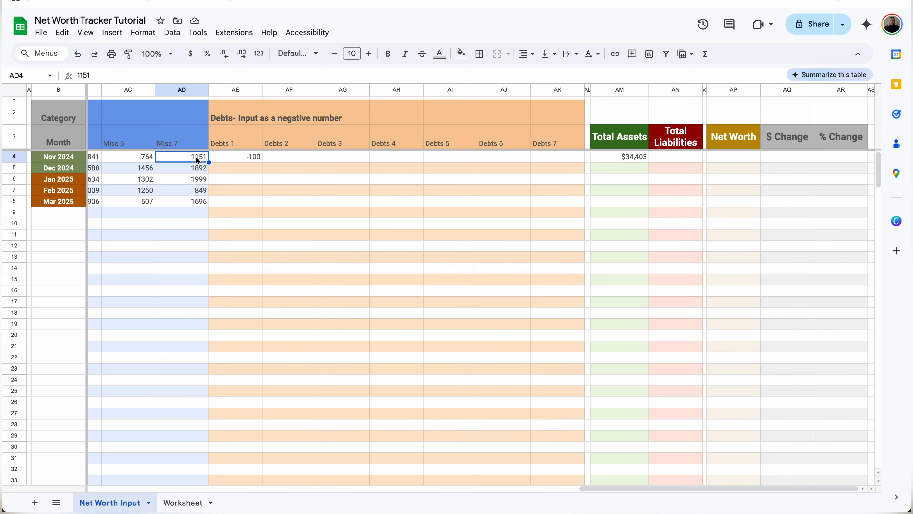
{"action": "scroll", "coordinate": [198, 161], "scroll_direction": "left", "scroll_amount": 6}
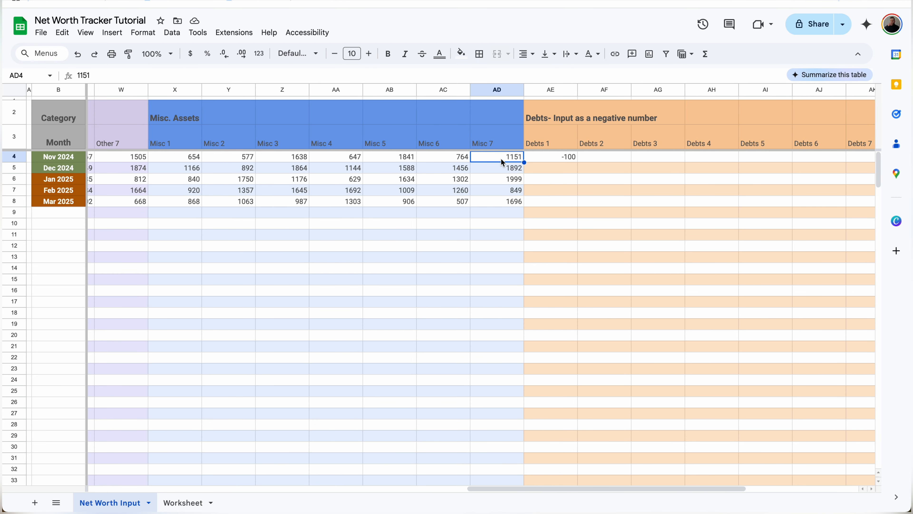
Insert a trial column between Misc 7 and Debts 1 and check whether the Total Assets formula's range still covers every asset column.
{"action": "scroll", "coordinate": [575, 160], "scroll_direction": "right", "scroll_amount": 6}
{"action": "left_click", "coordinate": [607, 159]}
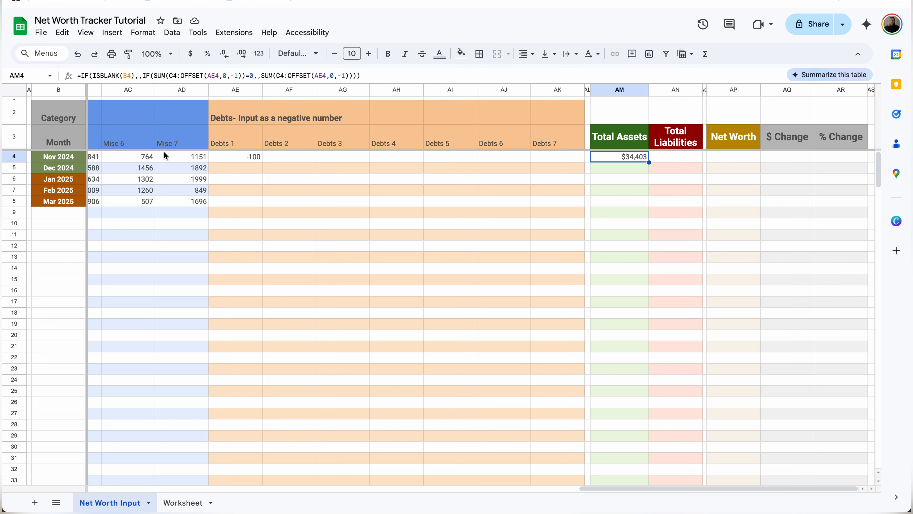
{"action": "left_click", "coordinate": [238, 158]}
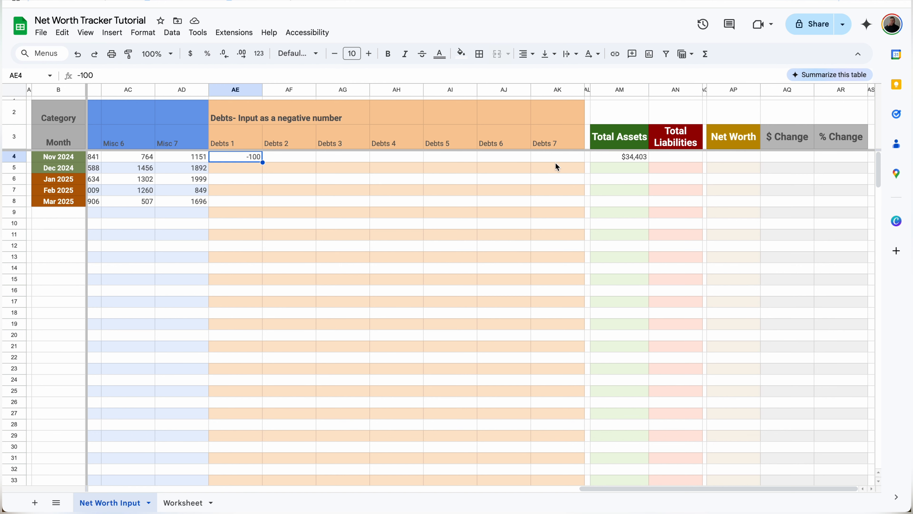
{"action": "left_click", "coordinate": [643, 157]}
{"action": "left_click", "coordinate": [182, 90]}
{"action": "right_click", "coordinate": [183, 93]}
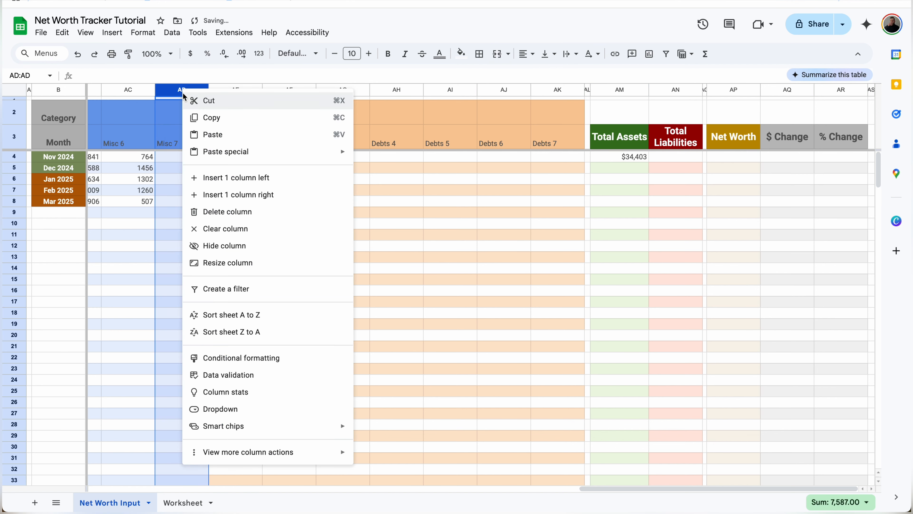
{"action": "left_click", "coordinate": [225, 195]}
{"action": "left_click", "coordinate": [673, 158]}
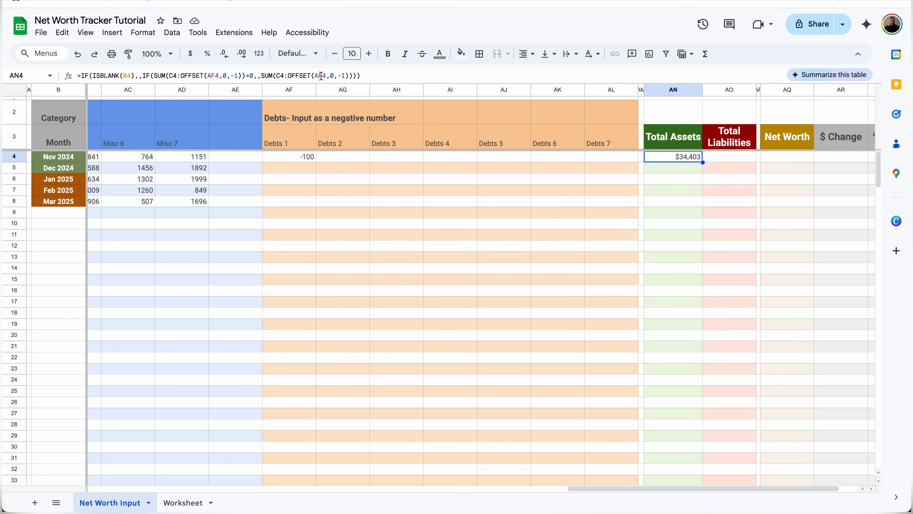
{"action": "left_click", "coordinate": [240, 156]}
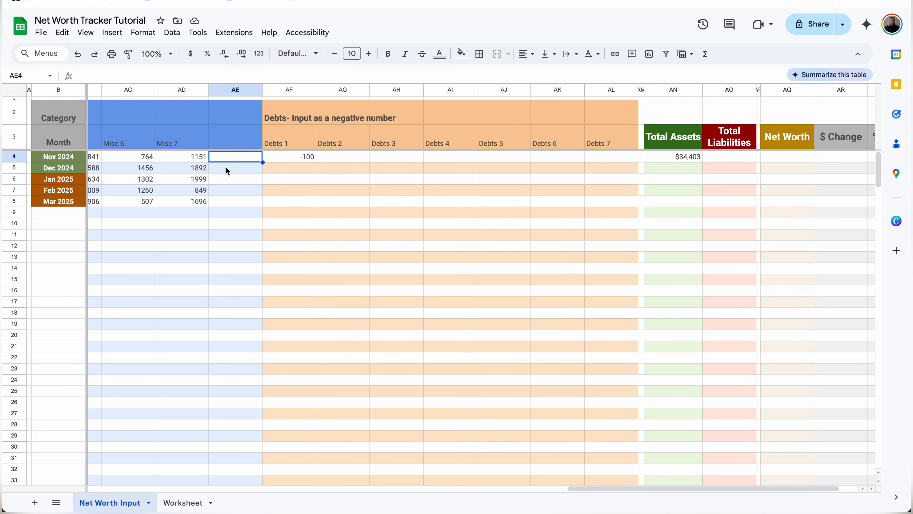
Fill the Total Assets formula from AM4 down through AM8 and check the row references in the copied cells.
{"action": "left_click_drag", "start_coordinate": [650, 163], "coordinate": [644, 202]}
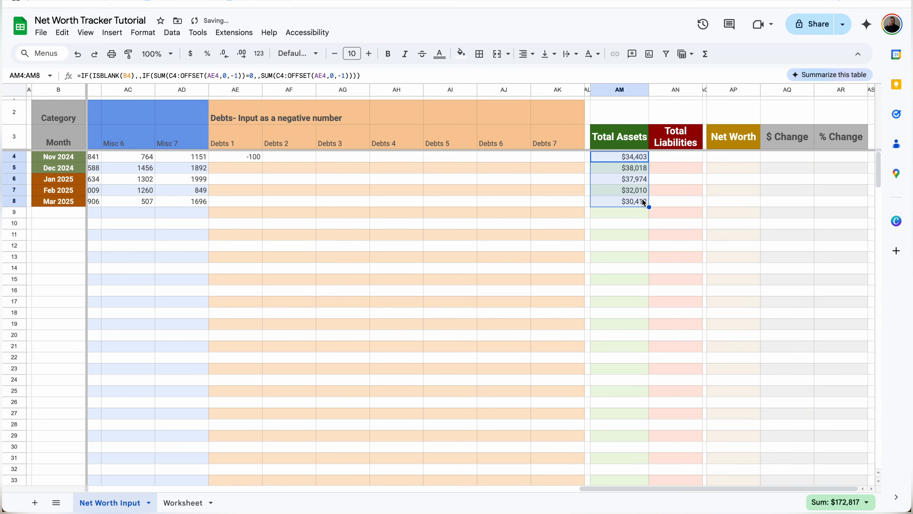
{"action": "left_click", "coordinate": [637, 171]}
{"action": "left_click", "coordinate": [636, 181]}
{"action": "left_click", "coordinate": [636, 192]}
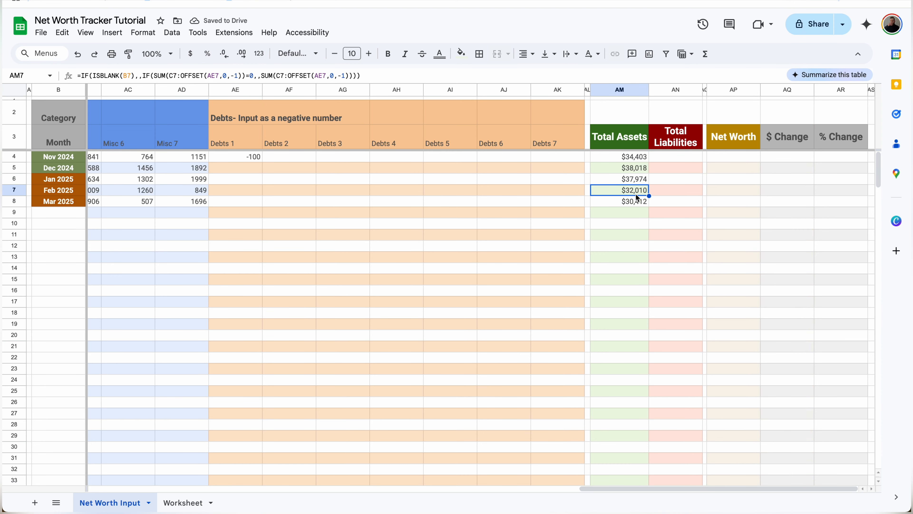
{"action": "left_click", "coordinate": [636, 204]}
{"action": "left_click", "coordinate": [633, 173]}
{"action": "left_click", "coordinate": [633, 194]}
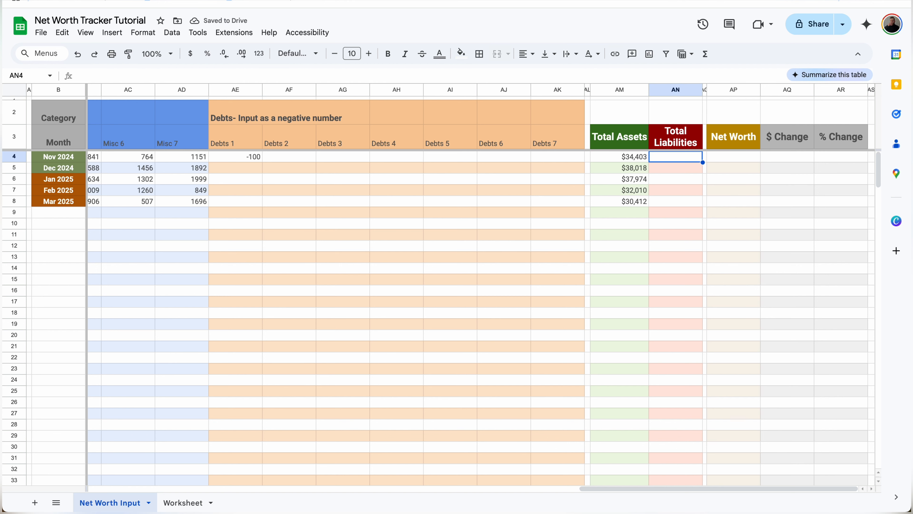
Begin the Total Liabilities formula in AN4 with =IF(ISBLANK(B4),,IF(SUM(OFFSET(AD4.
{"action": "type", "text": "="}
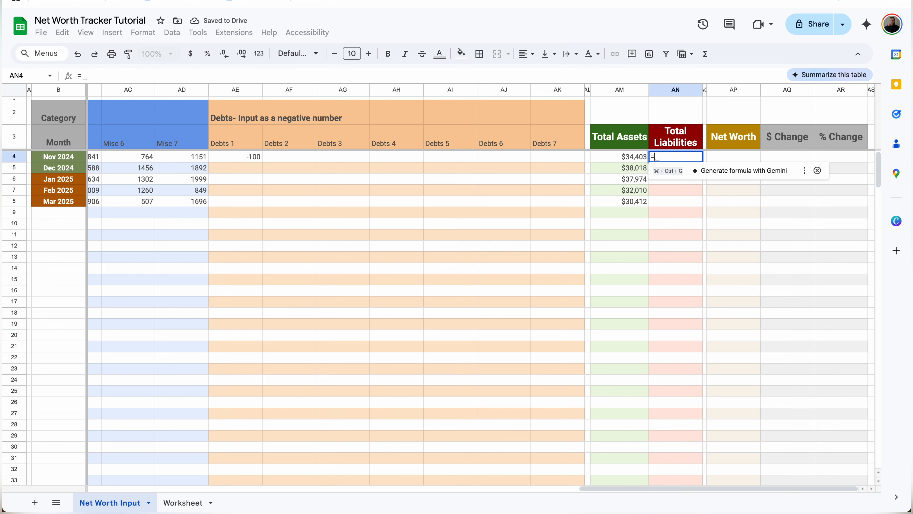
{"action": "type", "text": "IF("}
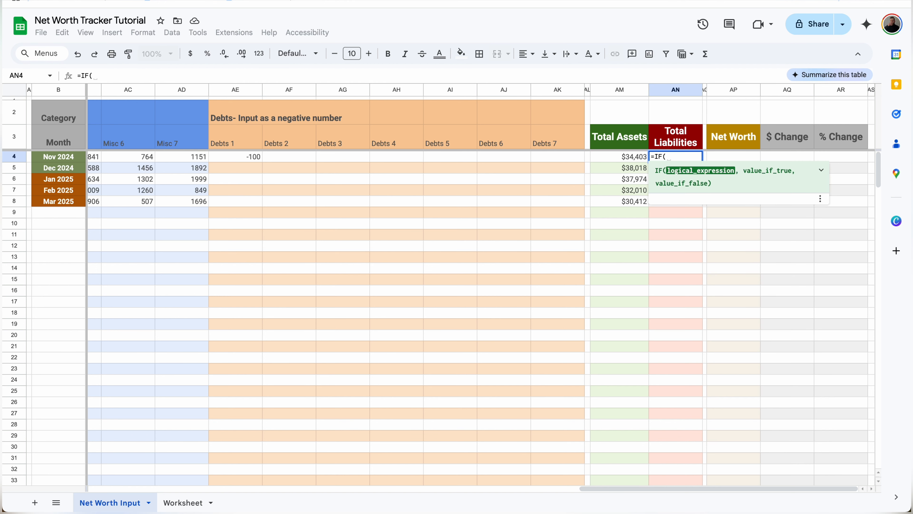
{"action": "type", "text": "ISBLANK("}
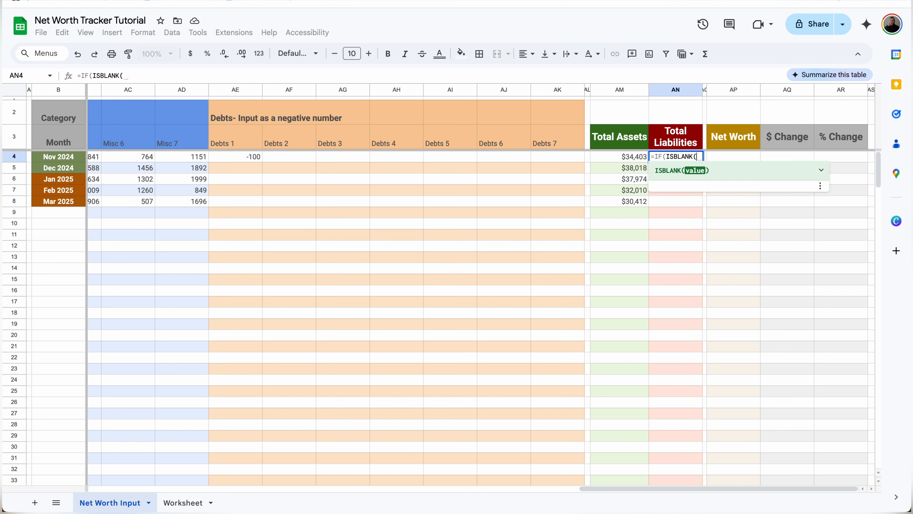
{"action": "type", "text": "B4),"}
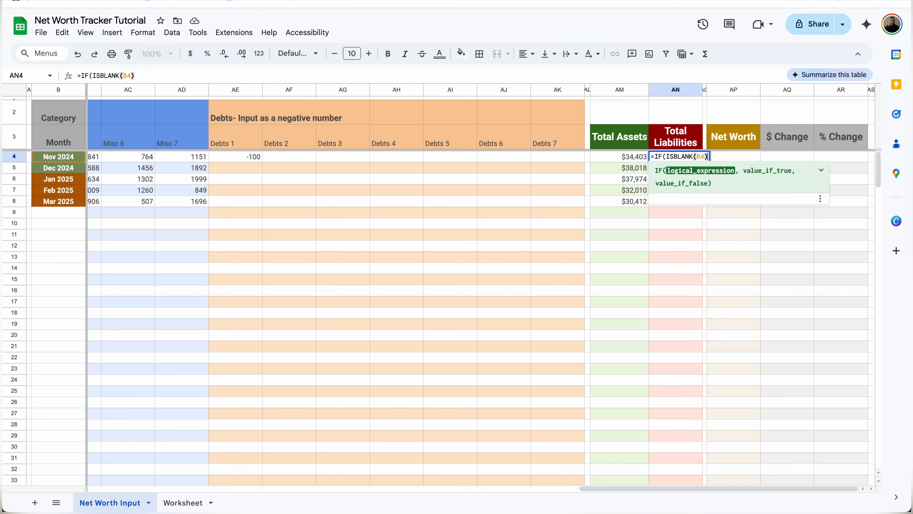
{"action": "type", "text": ","}
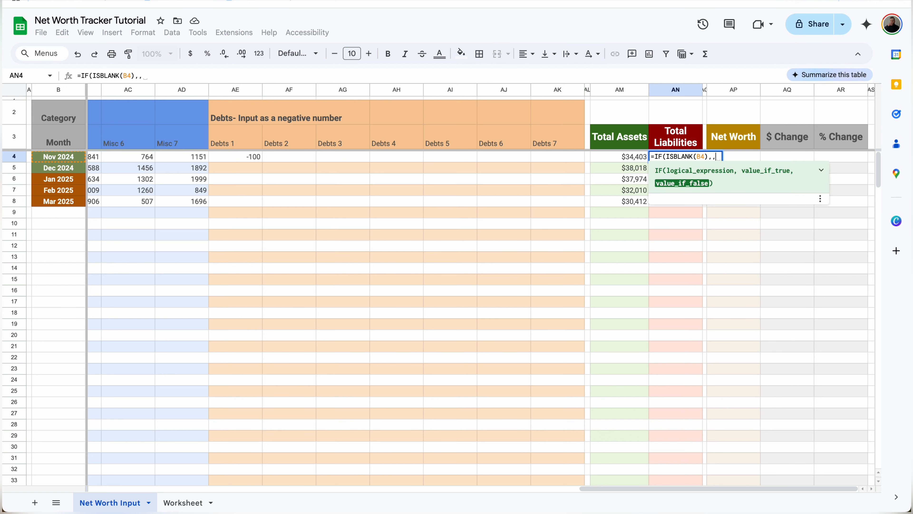
{"action": "type", "text": "IF("}
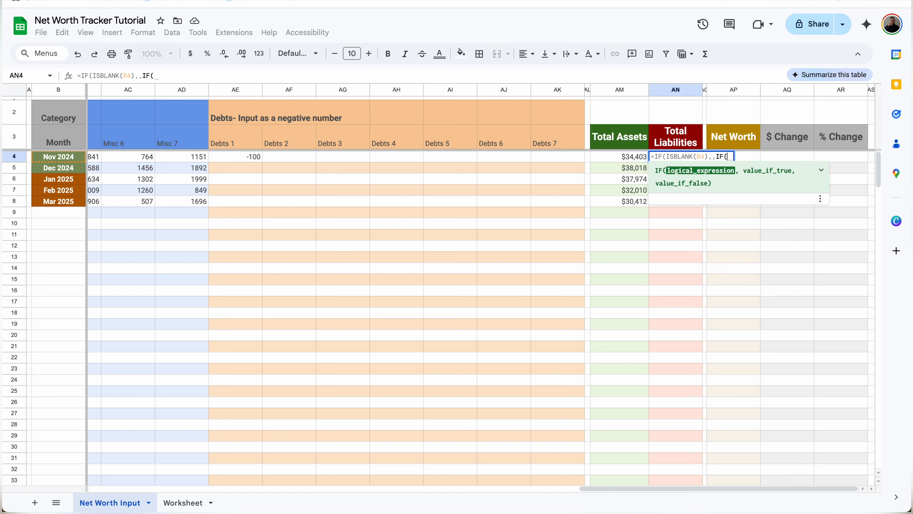
{"action": "type", "text": "SUM("}
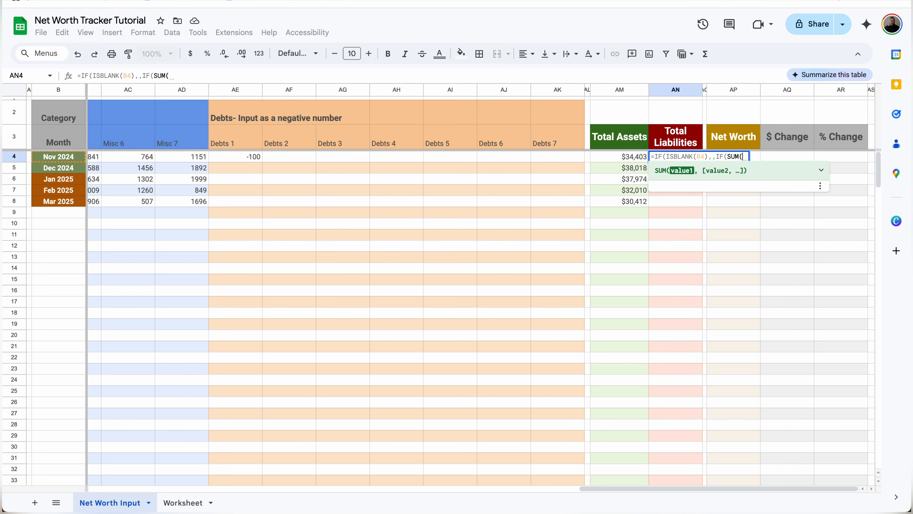
{"action": "type", "text": "OFFSET"}
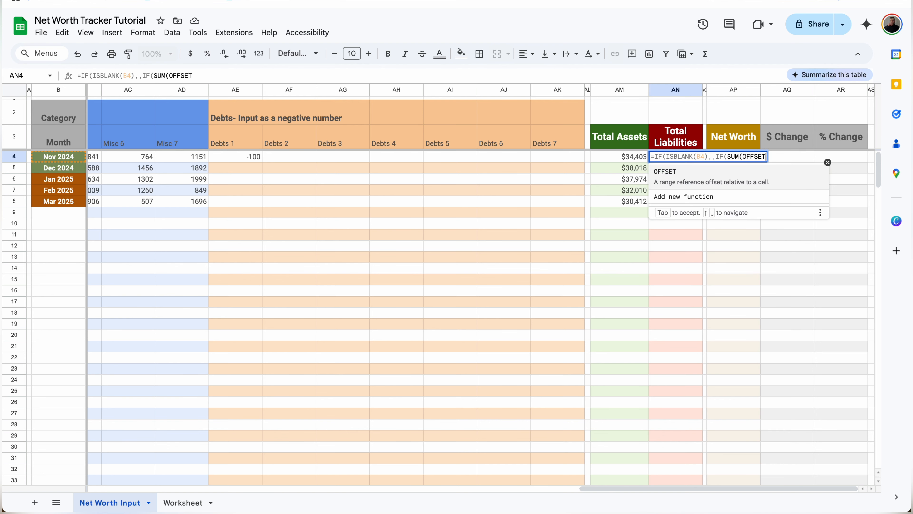
{"action": "type", "text": "(AD4"}
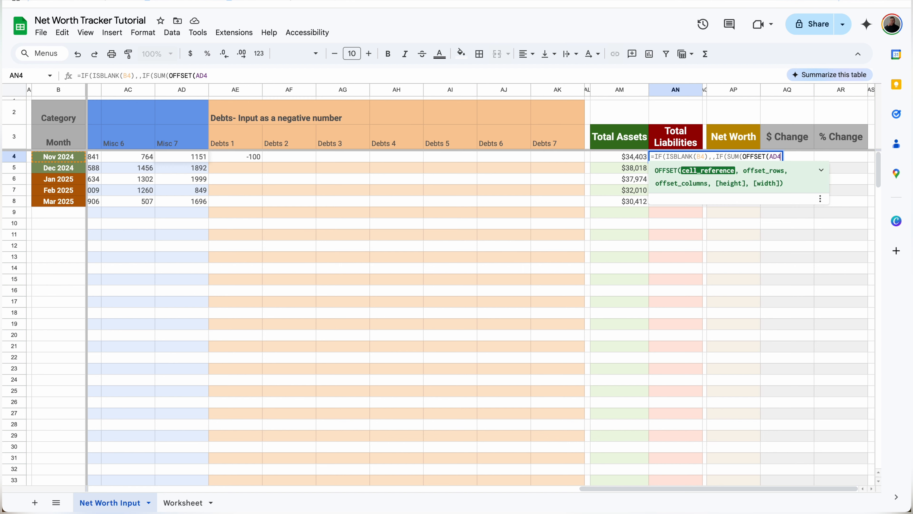
Complete the inner IF test in AN4 as SUM(OFFSET(AD4,0,1):OFFSET(AL4,0,-1))=0 with an empty value when true.
{"action": "type", "text": ",0"}
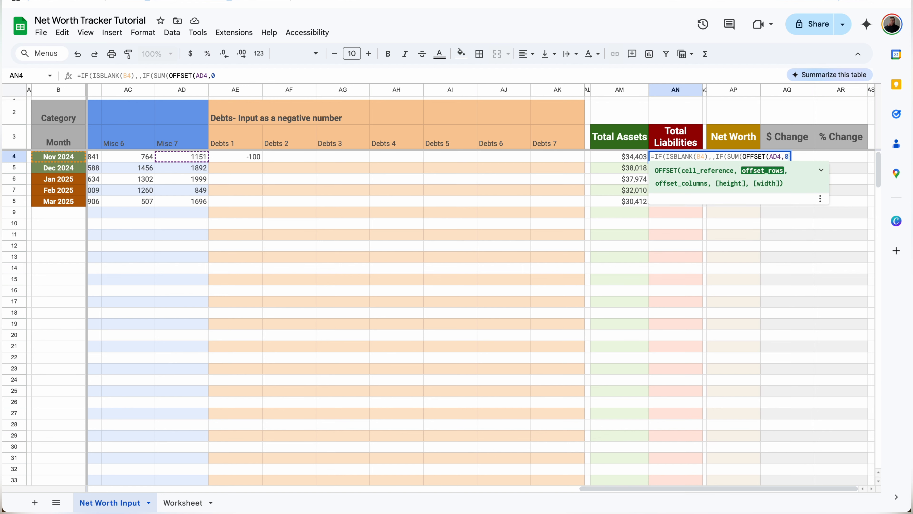
{"action": "type", "text": ",1)"}
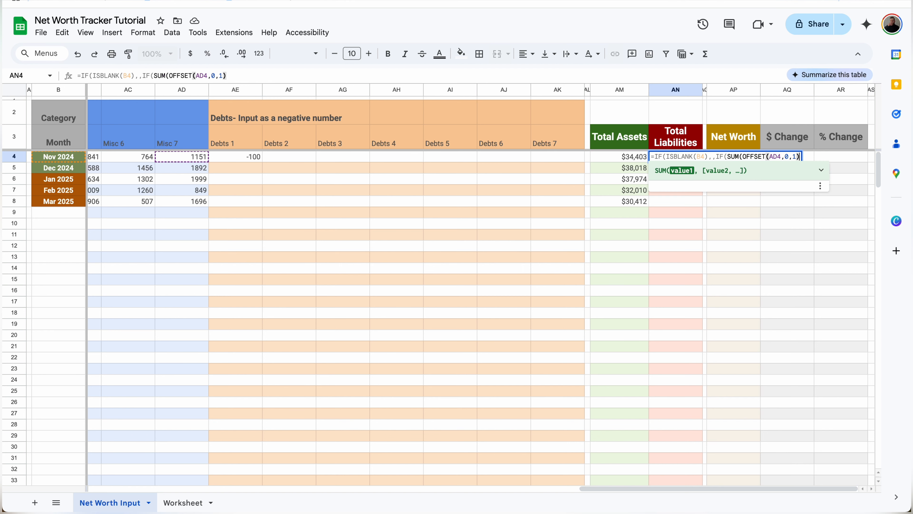
{"action": "type", "text": ":"}
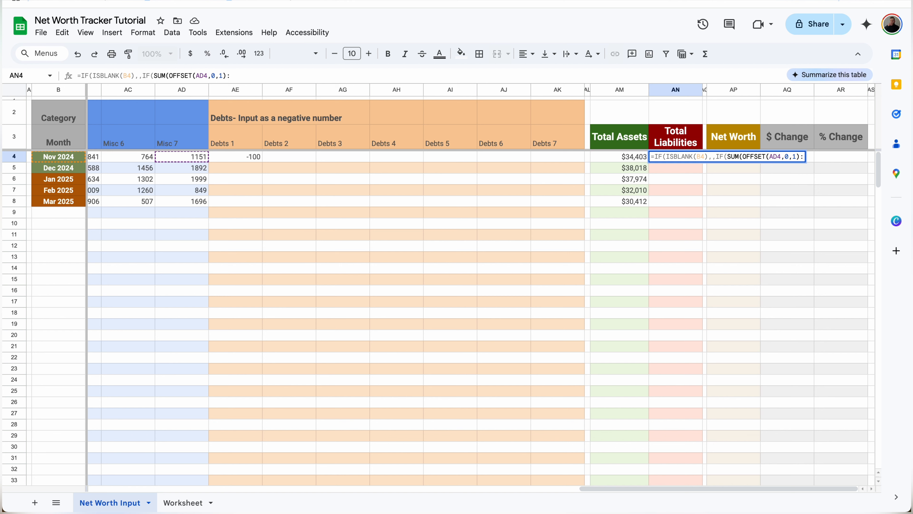
{"action": "type", "text": "OFFSET(AL"}
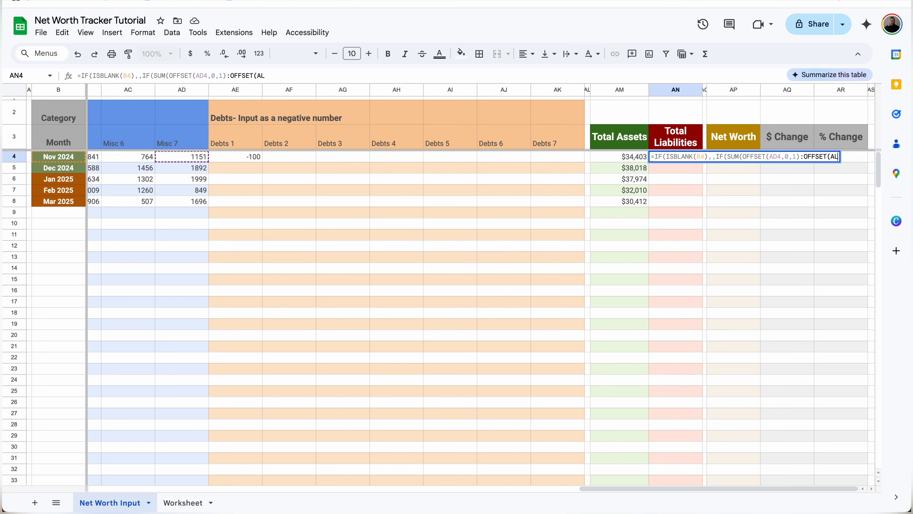
{"action": "type", "text": "4,0,-1))"}
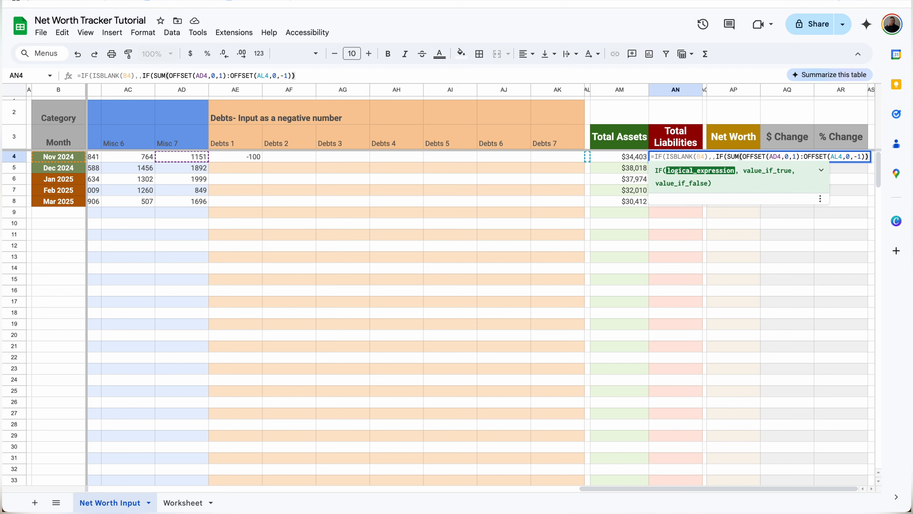
{"action": "type", "text": "=0"}
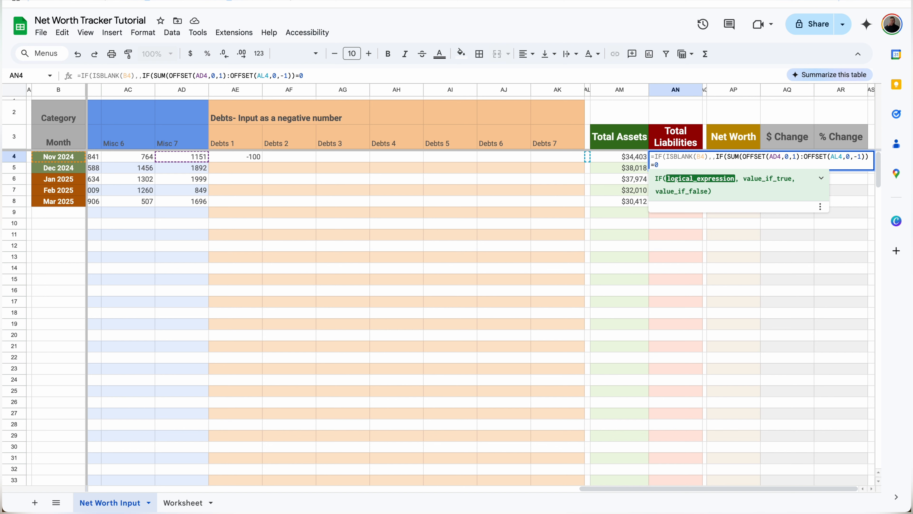
{"action": "type", "text": ",,"}
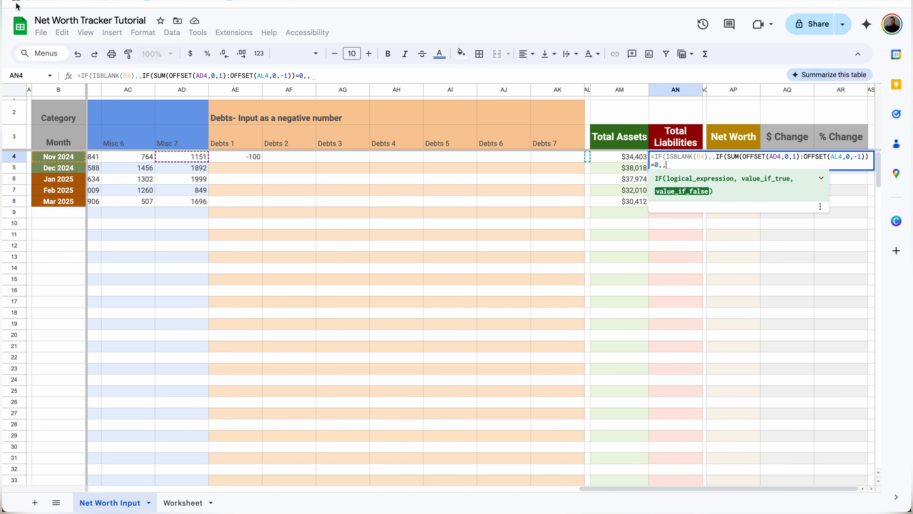
Copy the SUM(OFFSET(AD4,0,1):OFFSET(AL4,0,-1)) expression in AN4, reuse it as the inner IF's value when false, and commit the formula.
{"action": "left_click", "coordinate": [153, 74]}
{"action": "left_click_drag", "start_coordinate": [154, 74], "coordinate": [302, 79]}
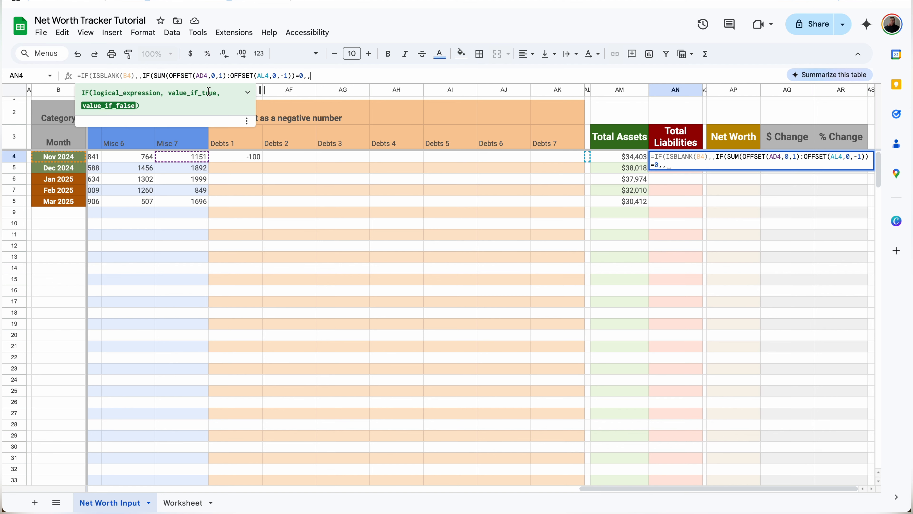
{"action": "left_click_drag", "start_coordinate": [154, 76], "coordinate": [298, 75]}
{"action": "key", "text": "super+c"}
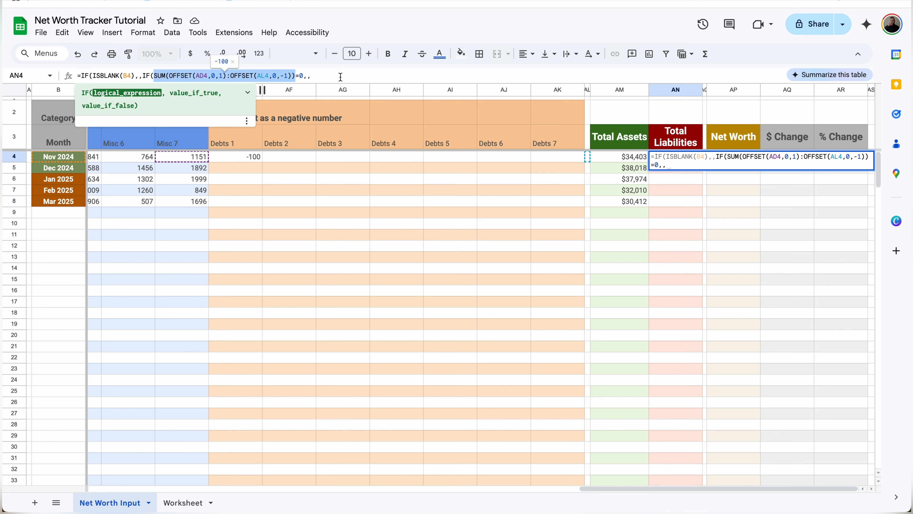
{"action": "left_click", "coordinate": [341, 76]}
{"action": "key", "text": "super+v"}
{"action": "key", "text": "Return"}
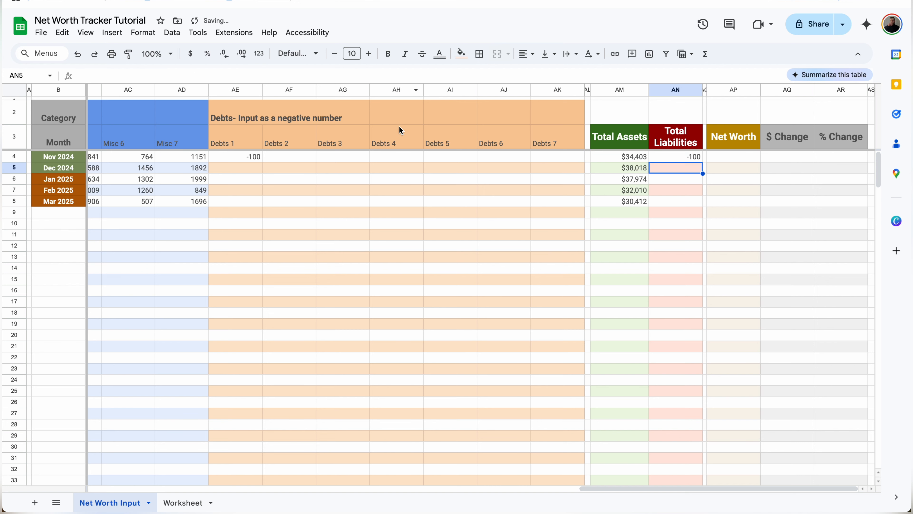
Replace the Nov 2024 Debts 1 entry in AE4 with =RANDBETWEEN(-1000,-200) to generate a sample debt.
{"action": "left_click", "coordinate": [674, 158]}
{"action": "left_click", "coordinate": [261, 157]}
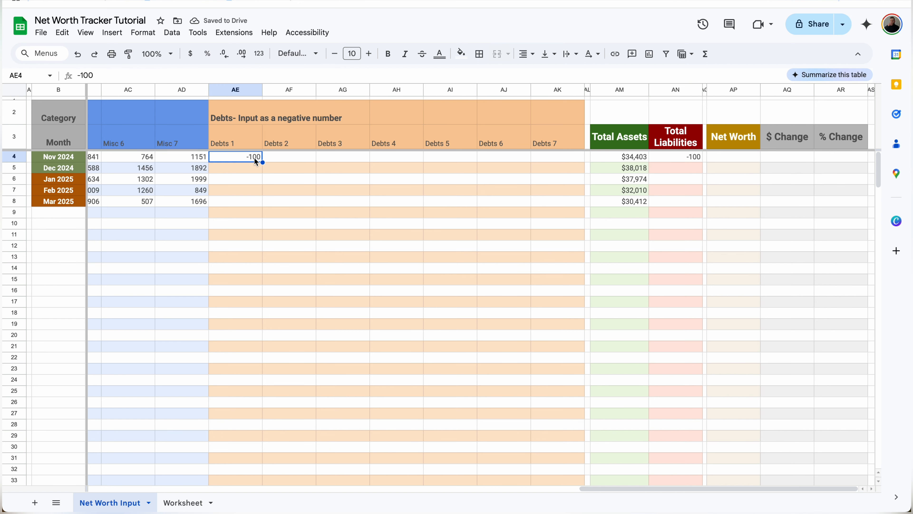
{"action": "type", "text": "=t"}
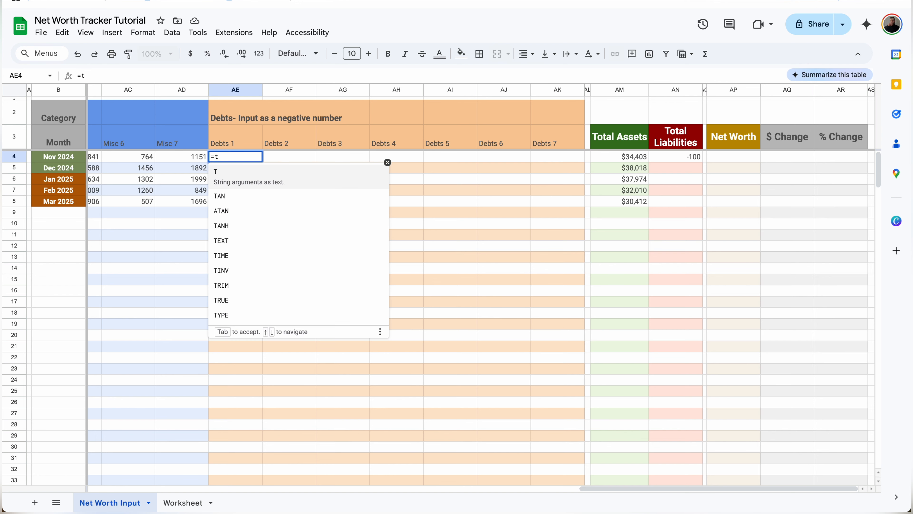
{"action": "key", "text": "BackSpace"}
{"action": "type", "text": "randb"}
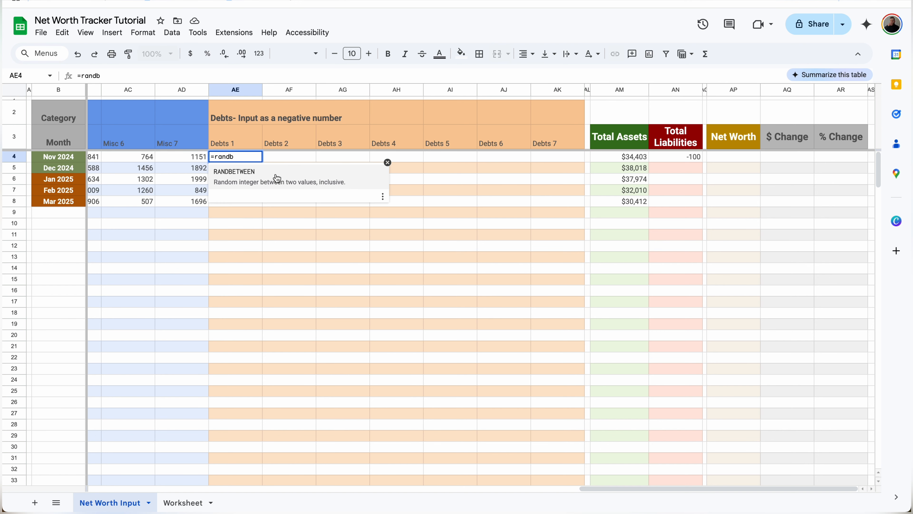
{"action": "left_click", "coordinate": [277, 179]}
{"action": "type", "text": "-1000,"}
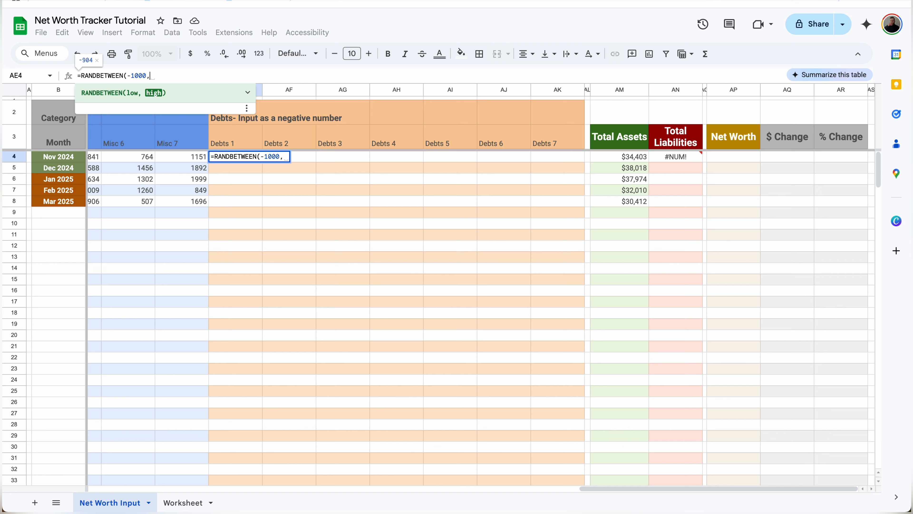
{"action": "type", "text": "-100"}
{"action": "key", "text": "Return"}
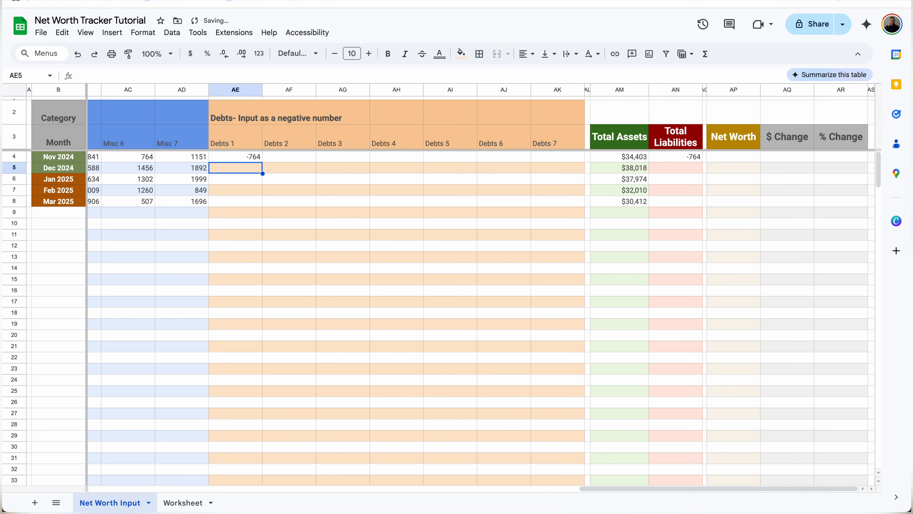
Fill the random debt formula from AE4 across and down through AK8, and replace the formulas with their static values.
{"action": "left_click", "coordinate": [257, 160]}
{"action": "left_click_drag", "start_coordinate": [263, 162], "coordinate": [544, 210]}
{"action": "left_click_drag", "start_coordinate": [585, 162], "coordinate": [576, 202]}
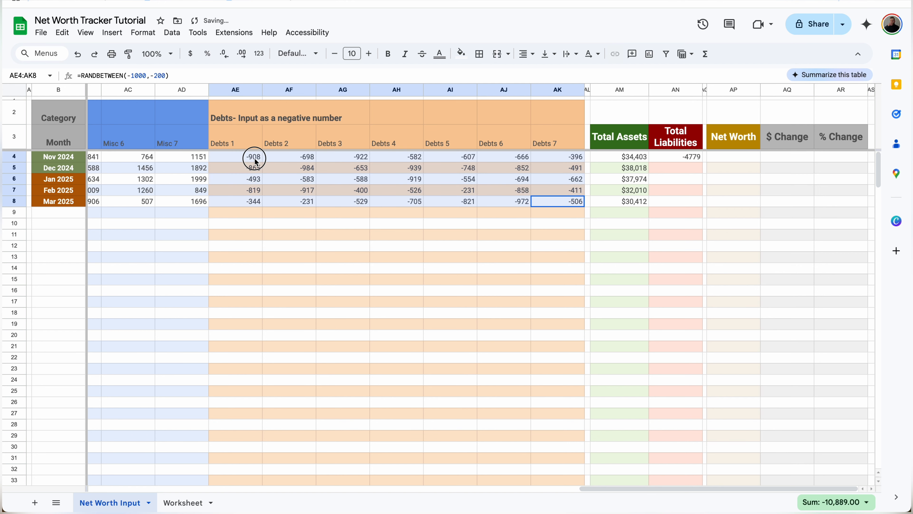
{"action": "key", "text": "ctrl+c"}
{"action": "key", "text": "ctrl+shift+v"}
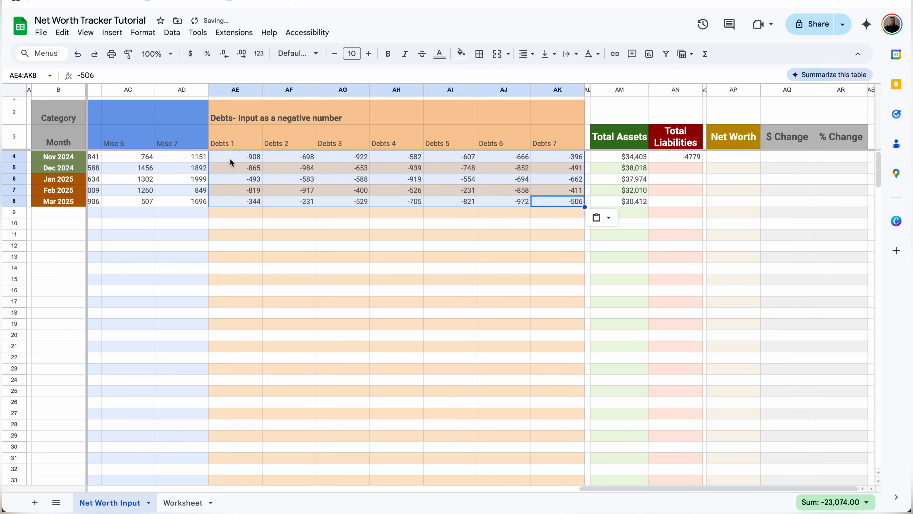
{"action": "left_click", "coordinate": [272, 178]}
Format the Total Liabilities column and the monthly asset and debt entries as currency, and fill AN4's formula down to AN8.
{"action": "left_click", "coordinate": [682, 91]}
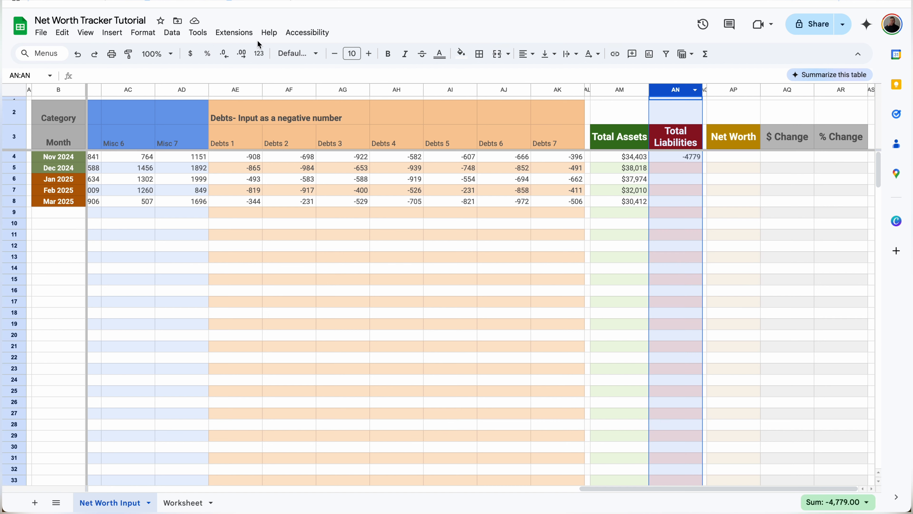
{"action": "left_click", "coordinate": [190, 53]}
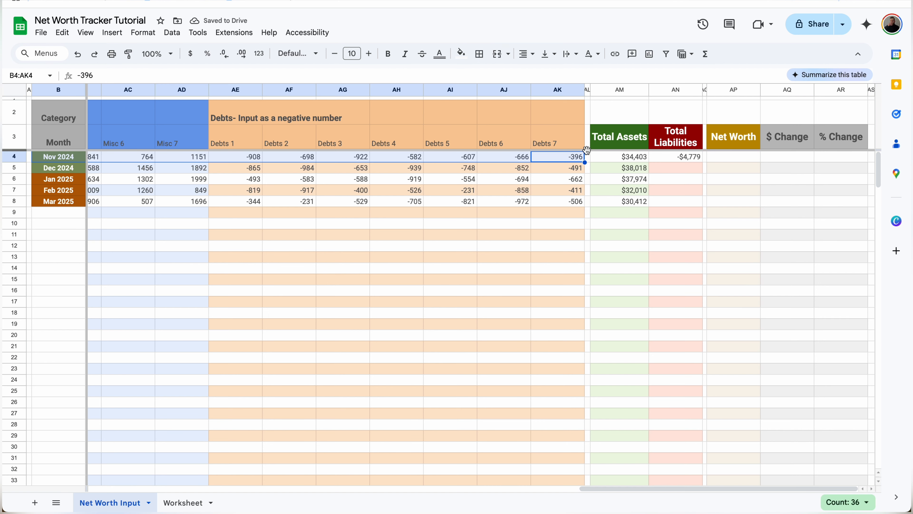
{"action": "left_click", "coordinate": [577, 158]}
{"action": "left_click", "coordinate": [698, 159]}
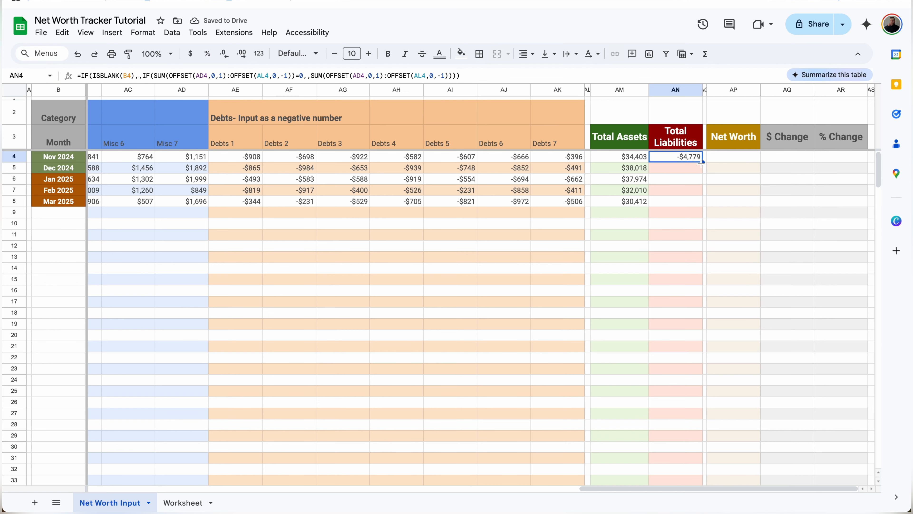
{"action": "left_click_drag", "start_coordinate": [702, 163], "coordinate": [701, 202]}
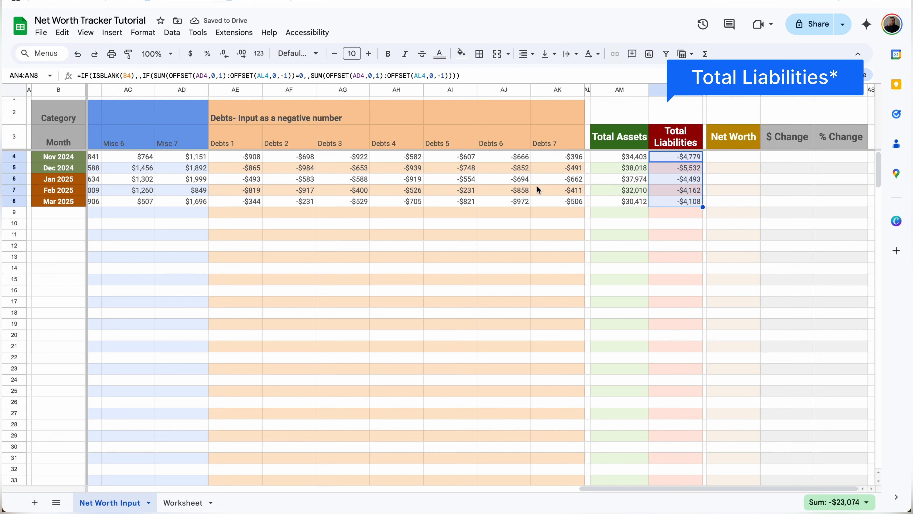
Examine the Total Liabilities formula in AN4 and the Total Assets, Total Liabilities and Month cells in row 9.
{"action": "left_click", "coordinate": [680, 158]}
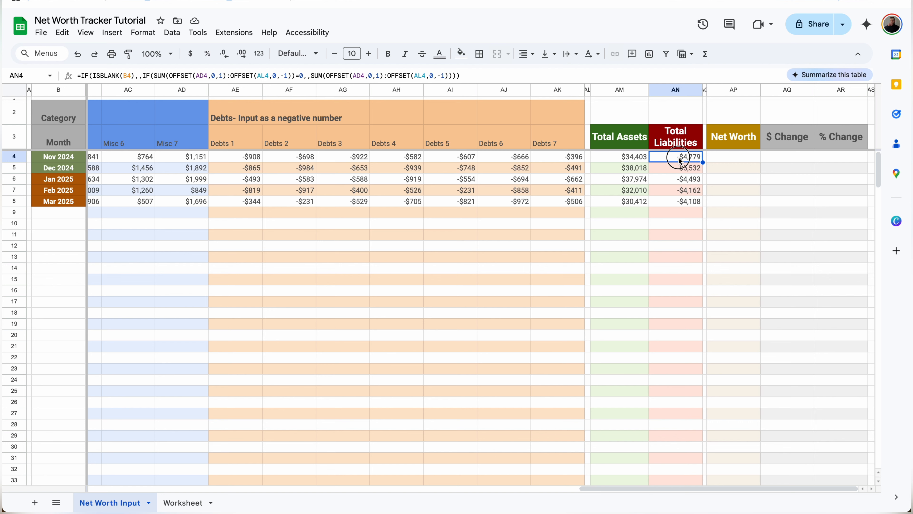
{"action": "double_click", "coordinate": [680, 158]}
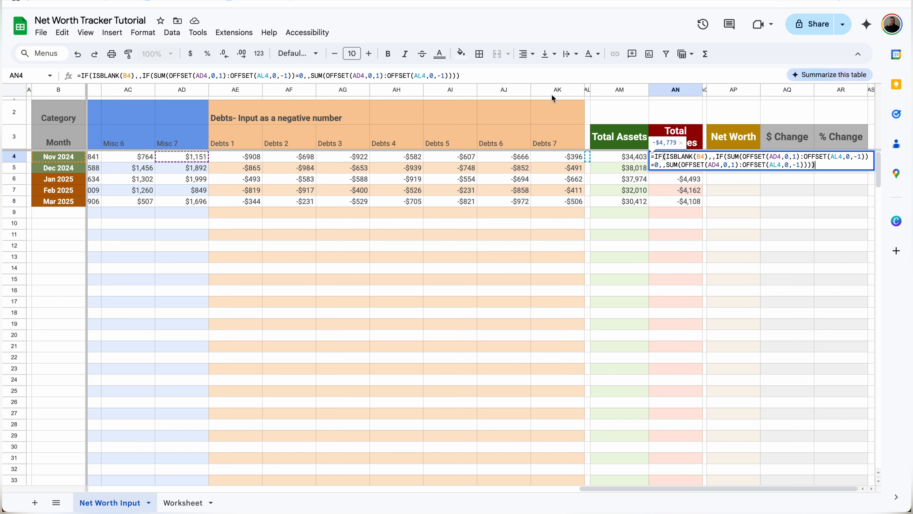
{"action": "left_click_drag", "start_coordinate": [619, 201], "coordinate": [697, 503]}
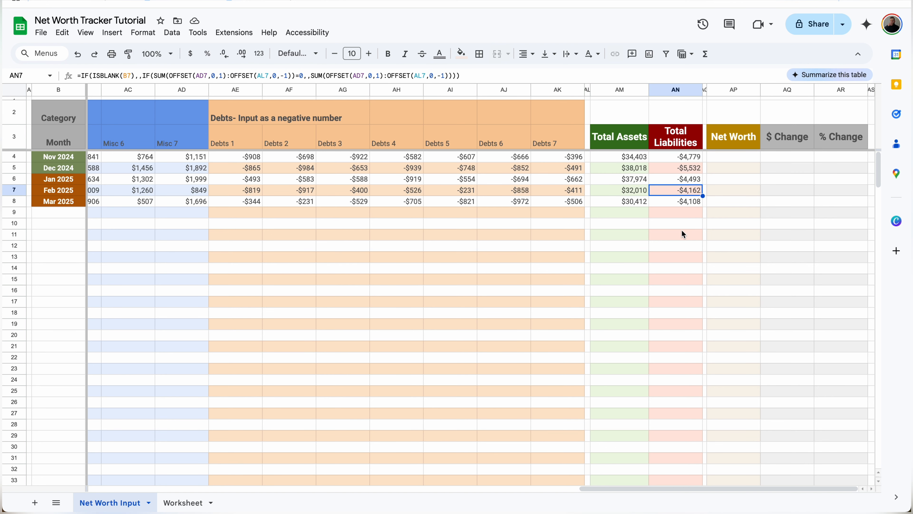
{"action": "left_click", "coordinate": [672, 215]}
{"action": "left_click", "coordinate": [617, 214]}
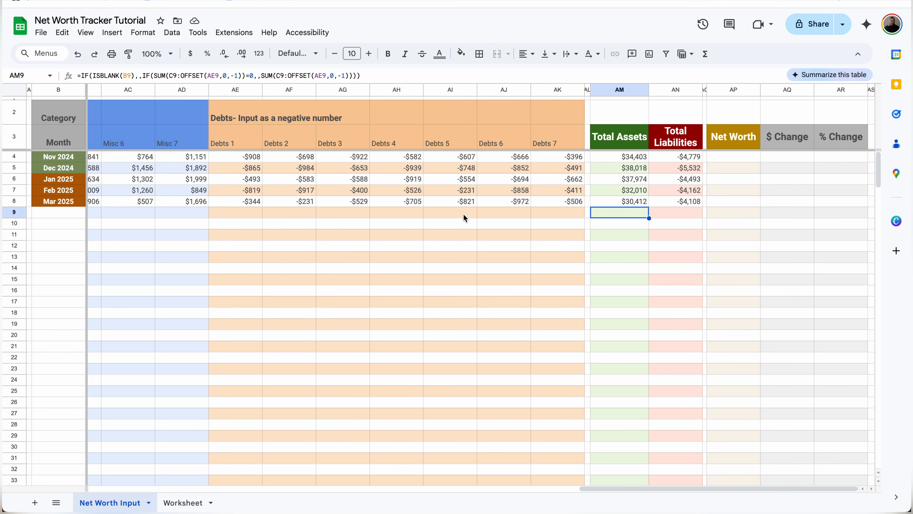
{"action": "left_click", "coordinate": [68, 213]}
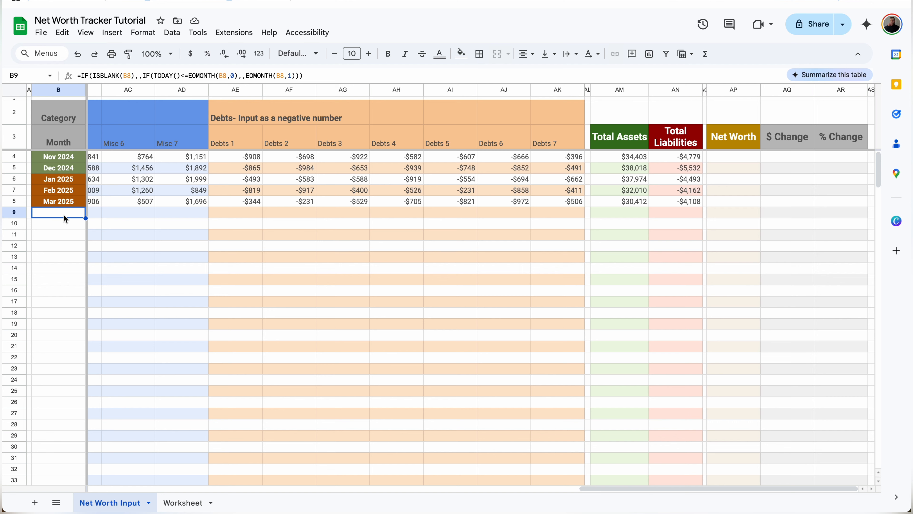
Enter =IF(AND(ISBLANK(AM4),ISBLANK(AN4)),,SUM(AM4:AN4)) as the Nov 2024 Net Worth formula in AP4.
{"action": "left_click", "coordinate": [736, 159]}
{"action": "type", "text": "=IF("}
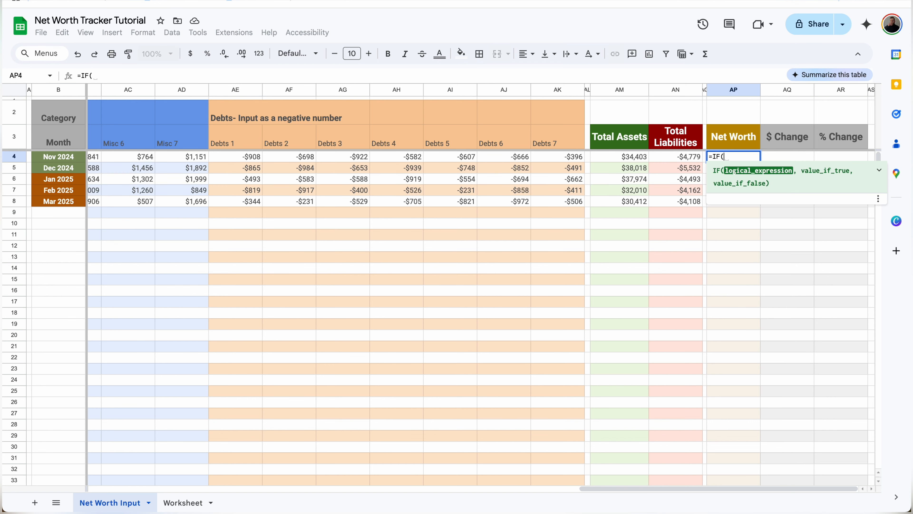
{"action": "type", "text": "AND("}
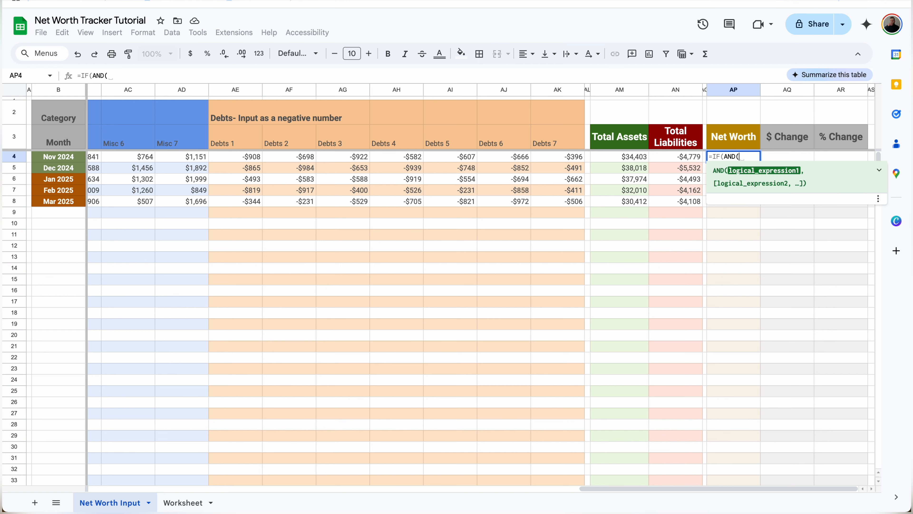
{"action": "type", "text": "ISBLANK("}
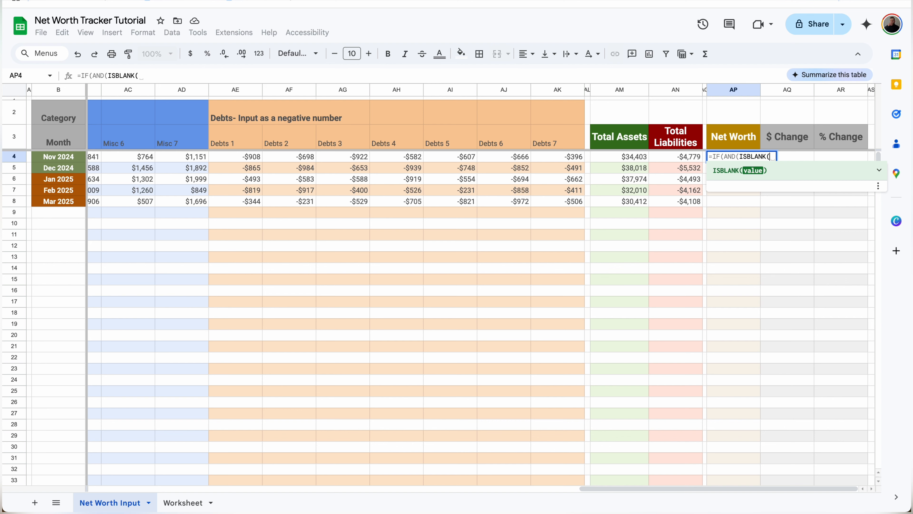
{"action": "type", "text": "AM4"}
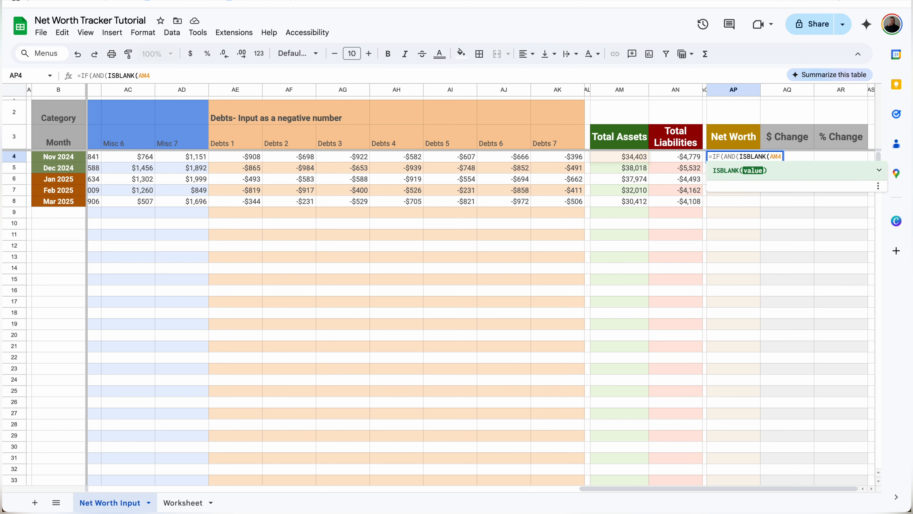
{"action": "type", "text": "),ISBLANK("}
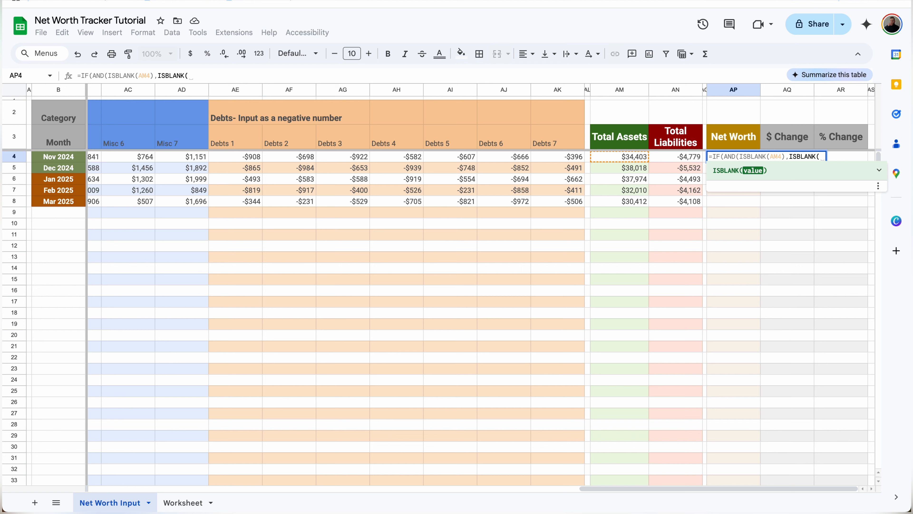
{"action": "type", "text": "AN"}
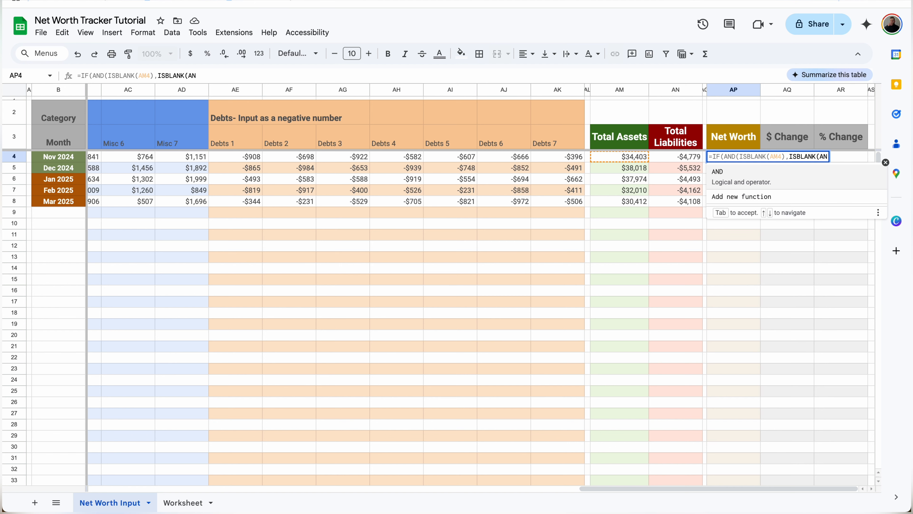
{"action": "type", "text": "4)"}
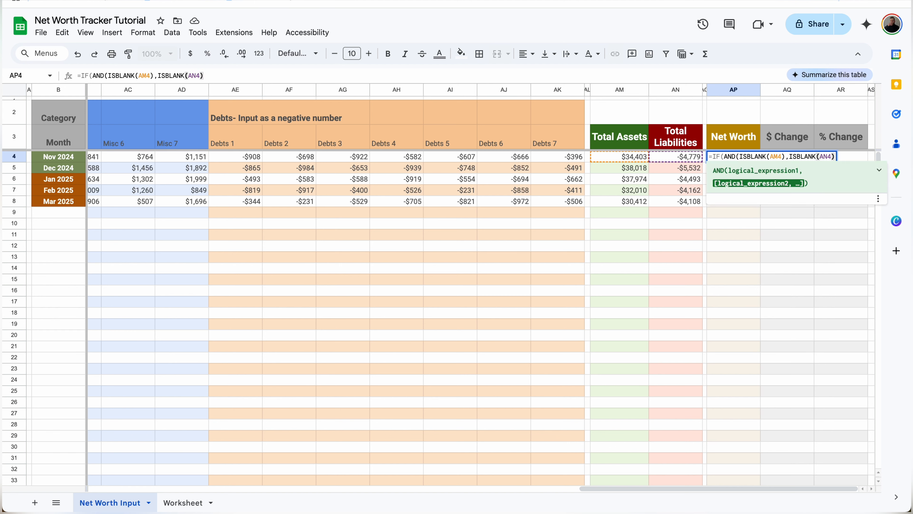
{"action": "type", "text": "),,"}
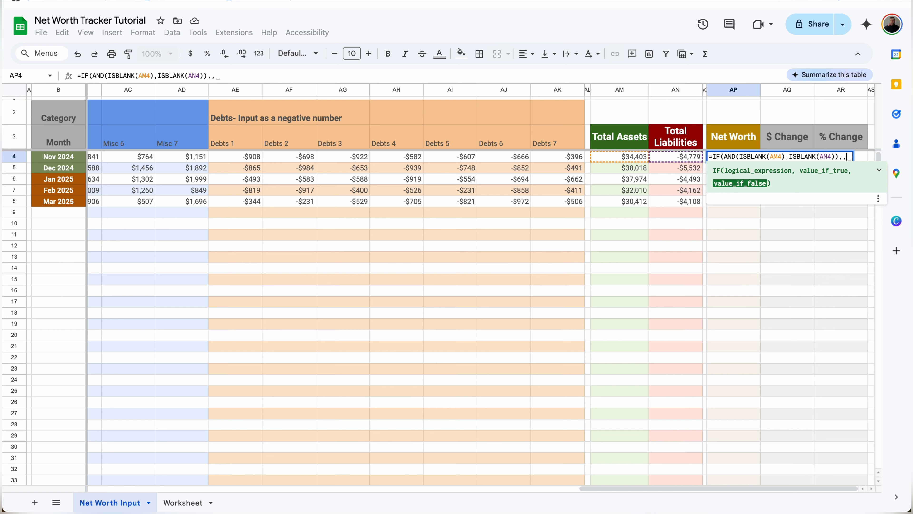
{"action": "type", "text": "SUM"}
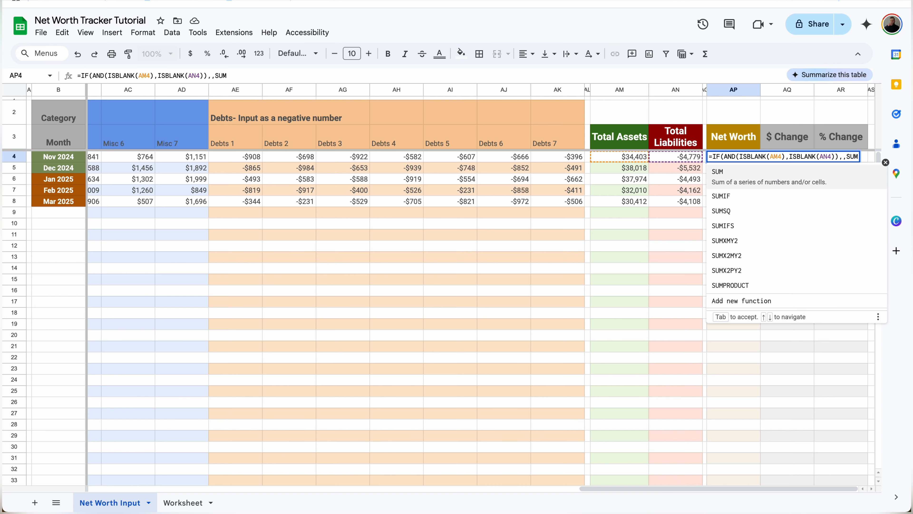
{"action": "type", "text": "("}
{"action": "left_click_drag", "start_coordinate": [641, 160], "coordinate": [674, 160]}
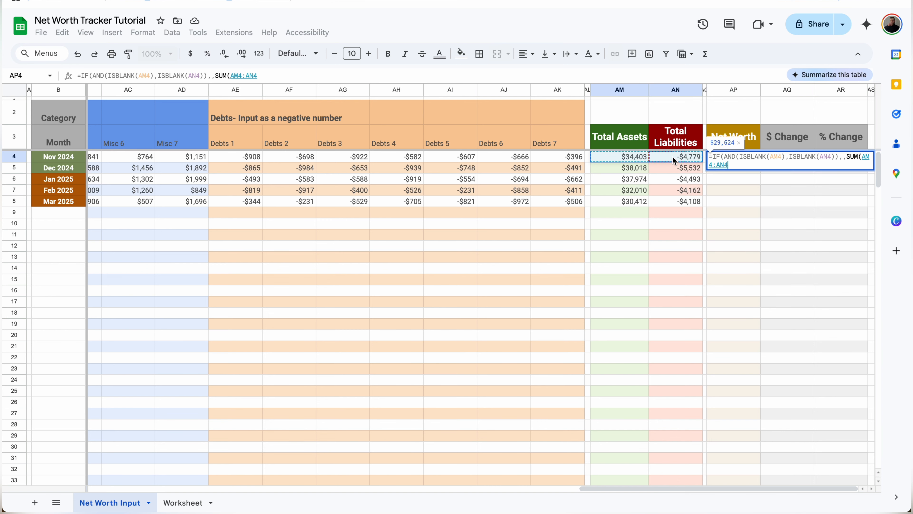
{"action": "key", "text": "Return"}
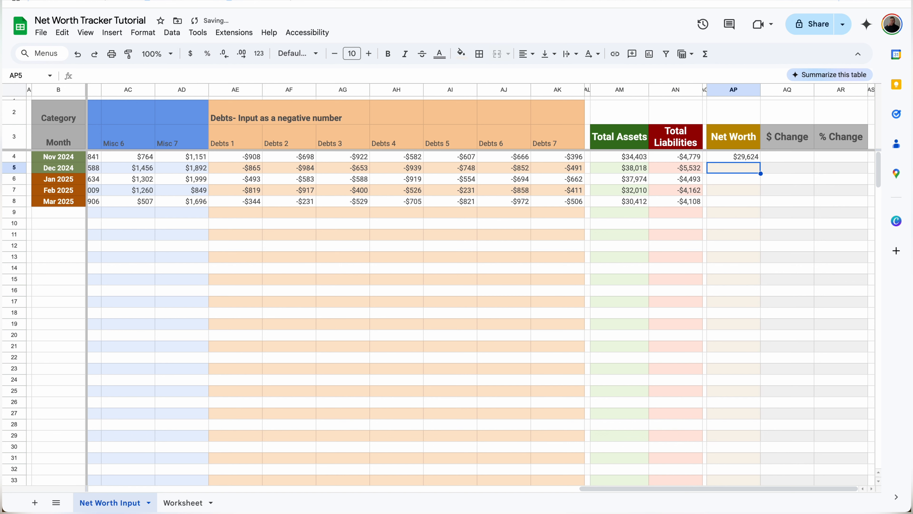
Review the Nov 2024 totals and fill the Net Worth formula from AP4 down the column past the last listed month.
{"action": "left_click", "coordinate": [754, 161]}
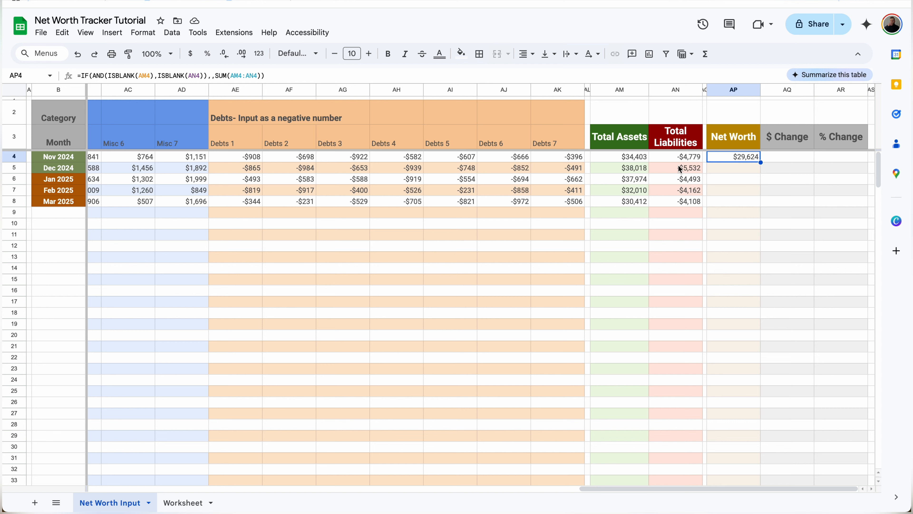
{"action": "left_click", "coordinate": [631, 156]}
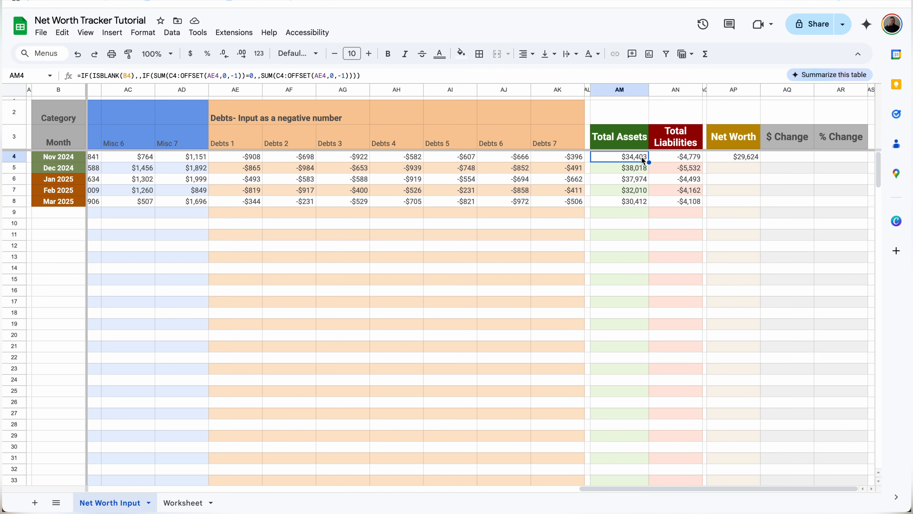
{"action": "left_click", "coordinate": [680, 158]}
{"action": "left_click", "coordinate": [737, 164]}
{"action": "left_click", "coordinate": [736, 159]}
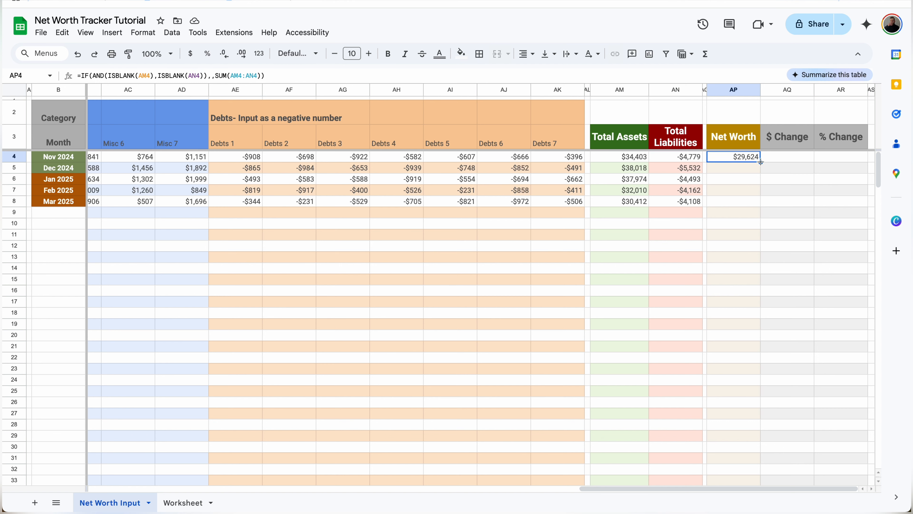
{"action": "left_click_drag", "start_coordinate": [761, 162], "coordinate": [722, 510]}
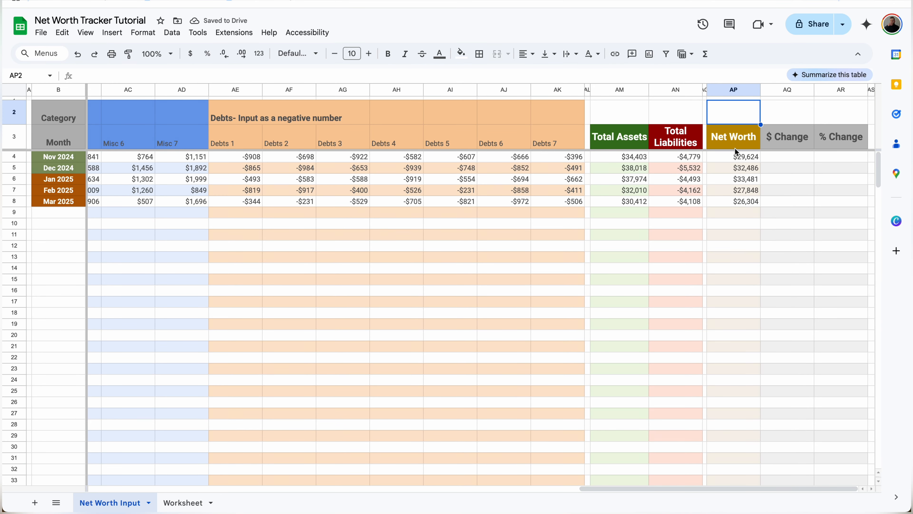
{"action": "left_click", "coordinate": [746, 160]}
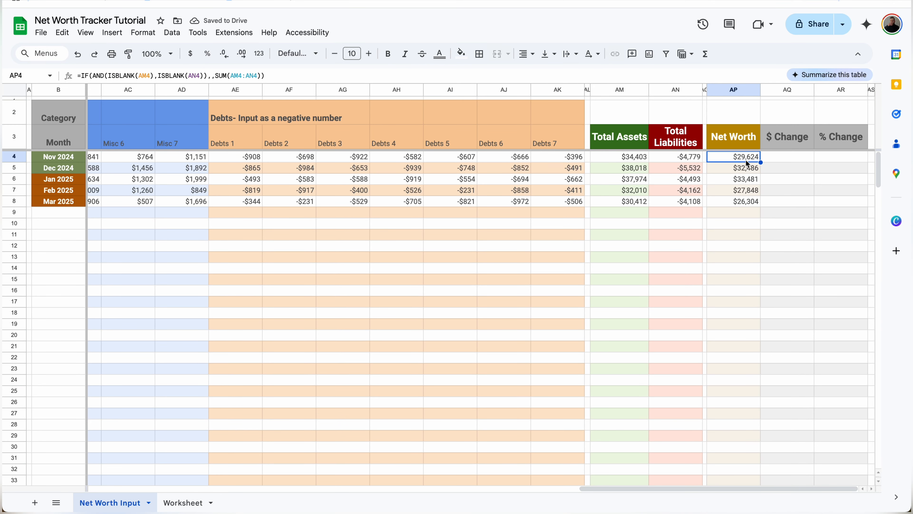
Enter a dash in the Nov 2024 $ Change and % Change cells, AQ4 and AR4, and center both horizontally.
{"action": "left_click", "coordinate": [795, 158]}
{"action": "type", "text": "="}
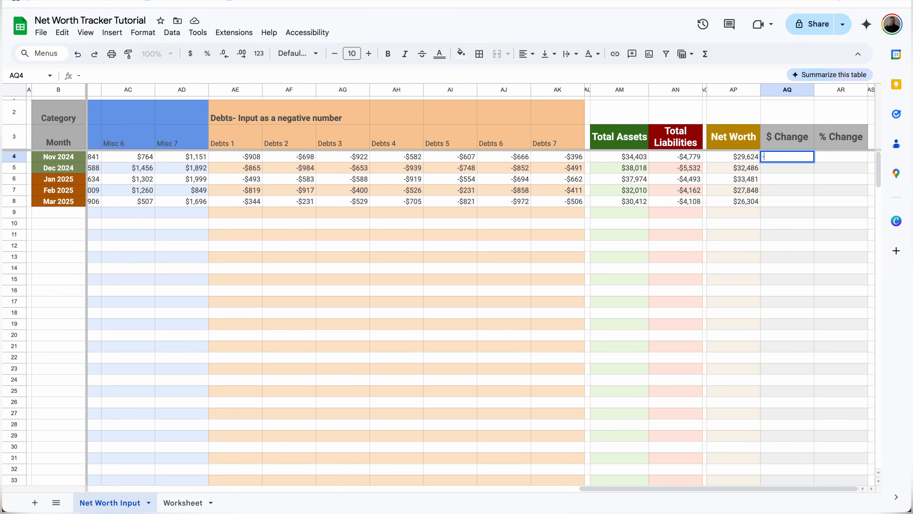
{"action": "left_click", "coordinate": [827, 161]}
{"action": "type", "text": "-"}
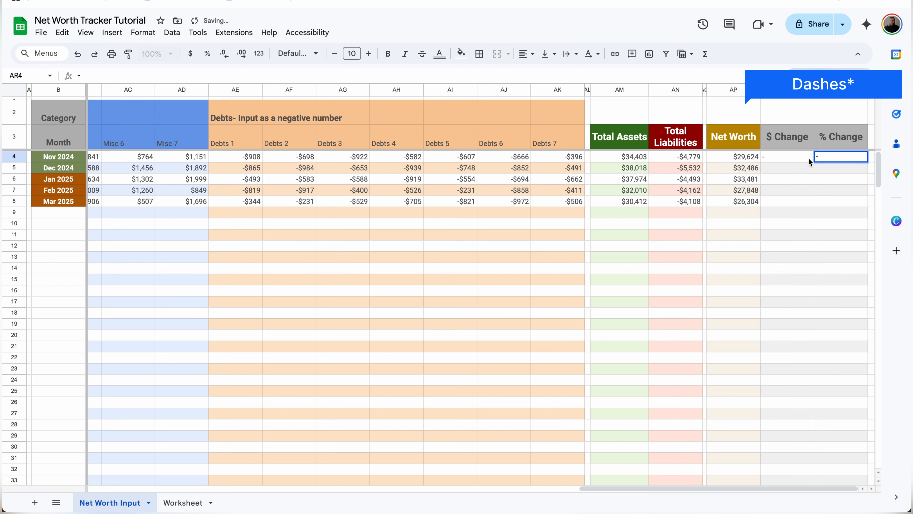
{"action": "left_click_drag", "start_coordinate": [808, 158], "coordinate": [824, 157]}
{"action": "left_click", "coordinate": [538, 57]}
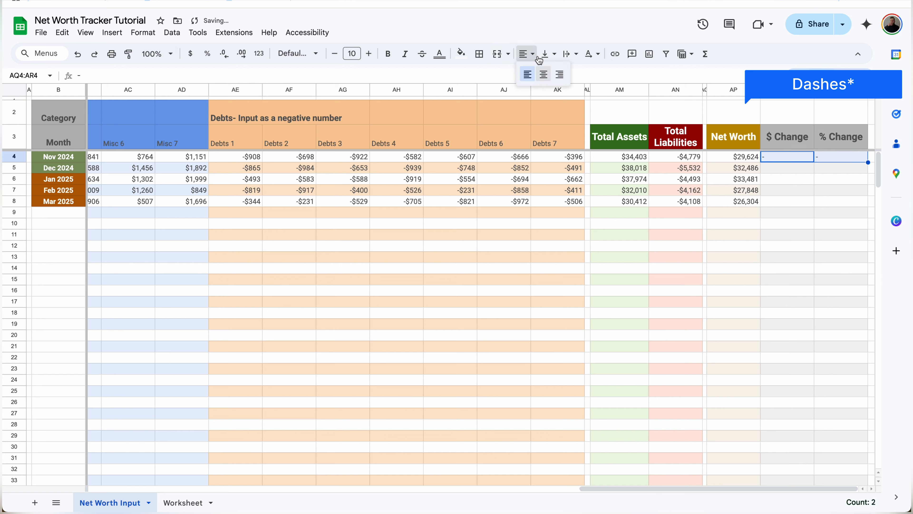
{"action": "left_click", "coordinate": [544, 75]}
Enter =IF(ISBLANK(B5),,AP5-AP4) as the $ Change formula in AQ5 and fill it down through AQ8.
{"action": "left_click", "coordinate": [781, 168]}
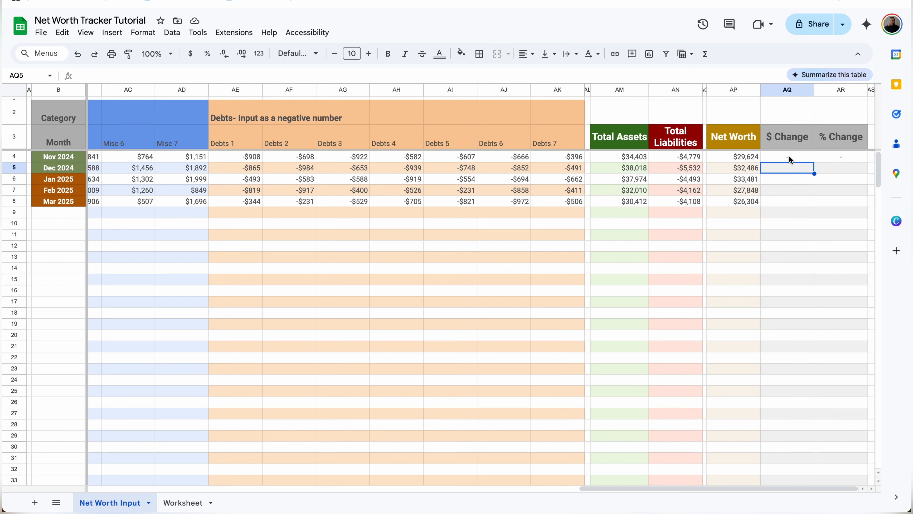
{"action": "type", "text": "=IF("}
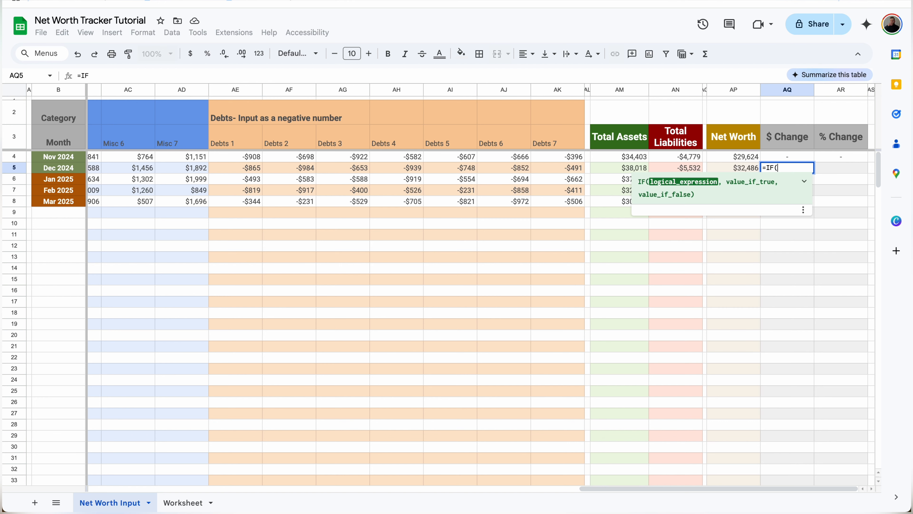
{"action": "type", "text": "ISBLANK("}
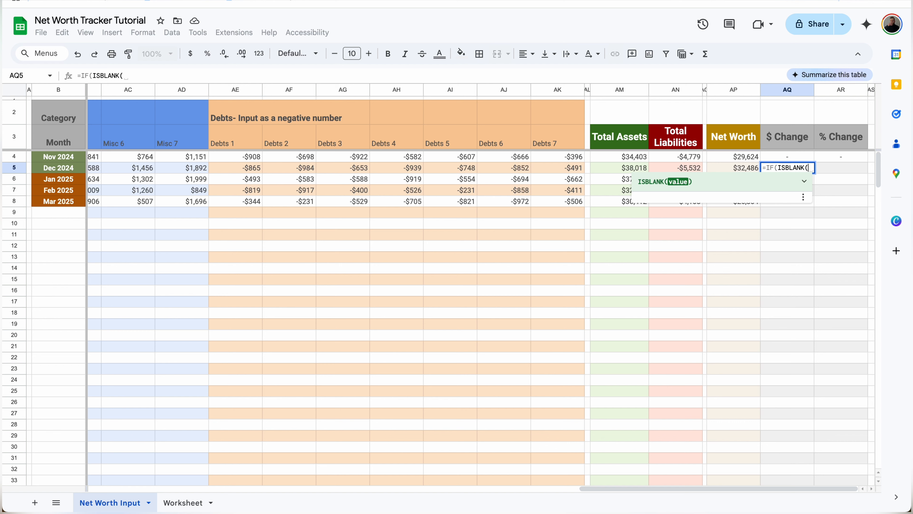
{"action": "type", "text": "B5)"}
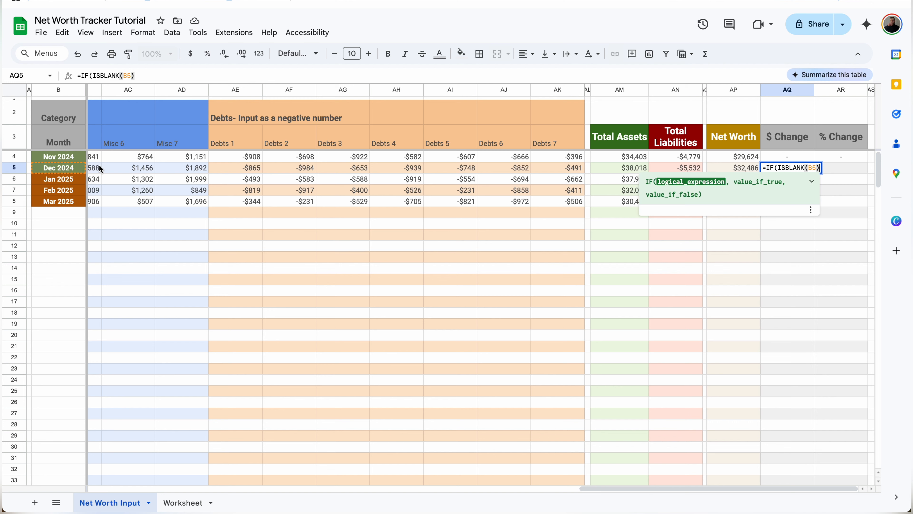
{"action": "left_click", "coordinate": [332, 77]}
{"action": "type", "text": ",,"}
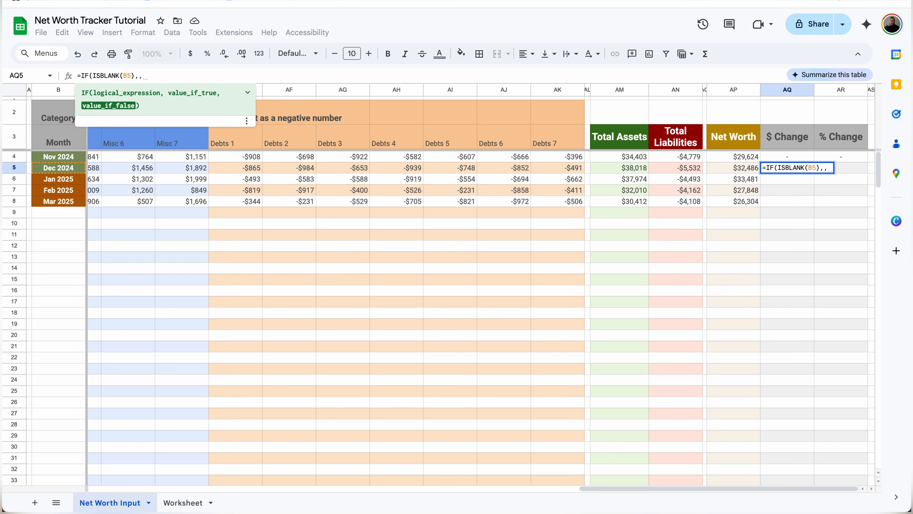
{"action": "type", "text": "A"}
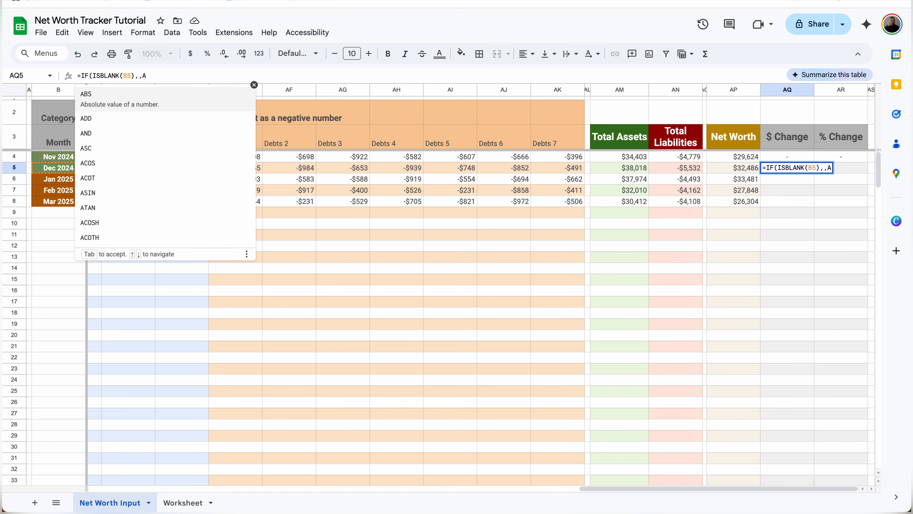
{"action": "type", "text": "P5-"}
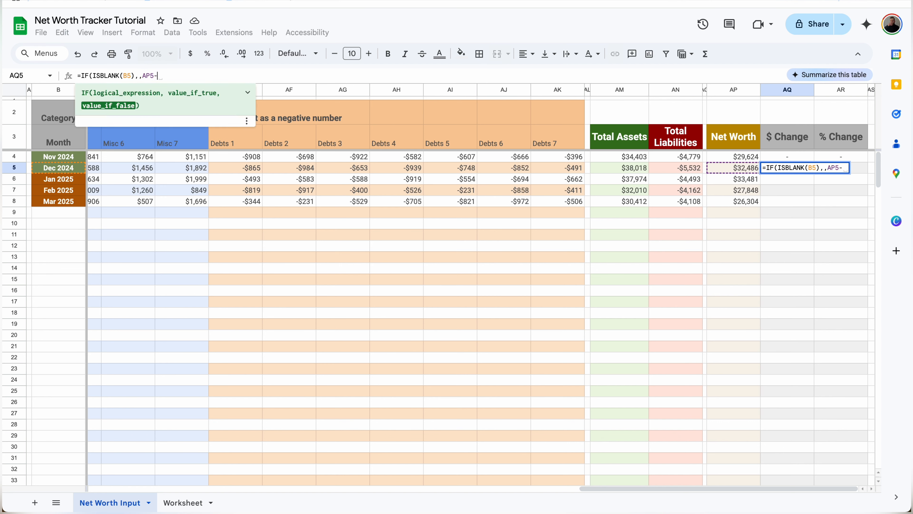
{"action": "type", "text": "AP"}
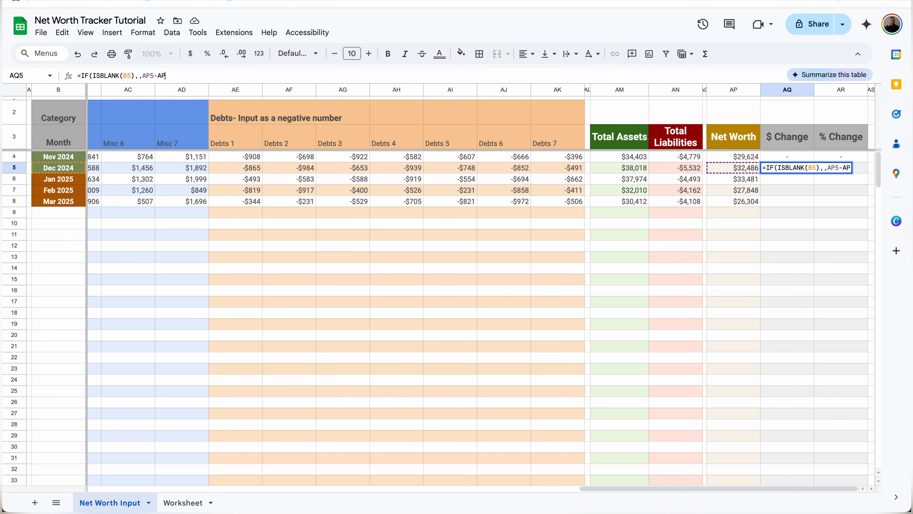
{"action": "type", "text": "4"}
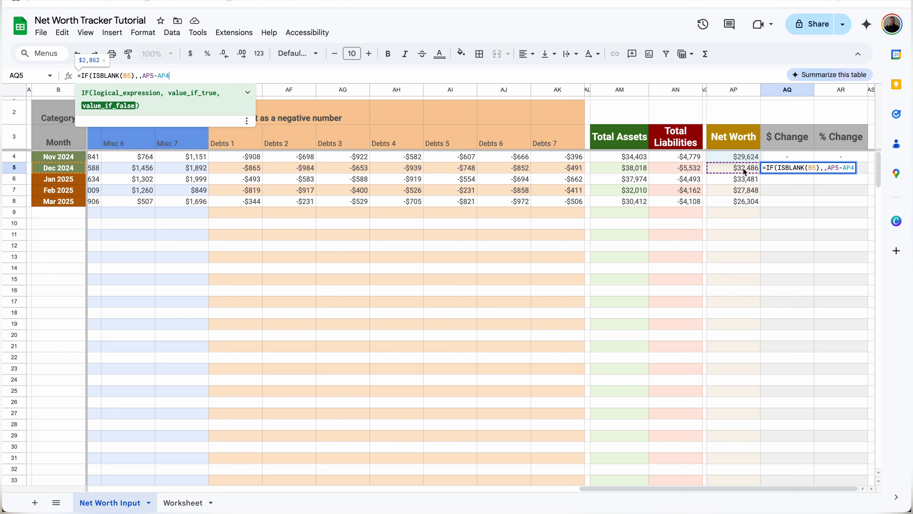
{"action": "key", "text": "Return"}
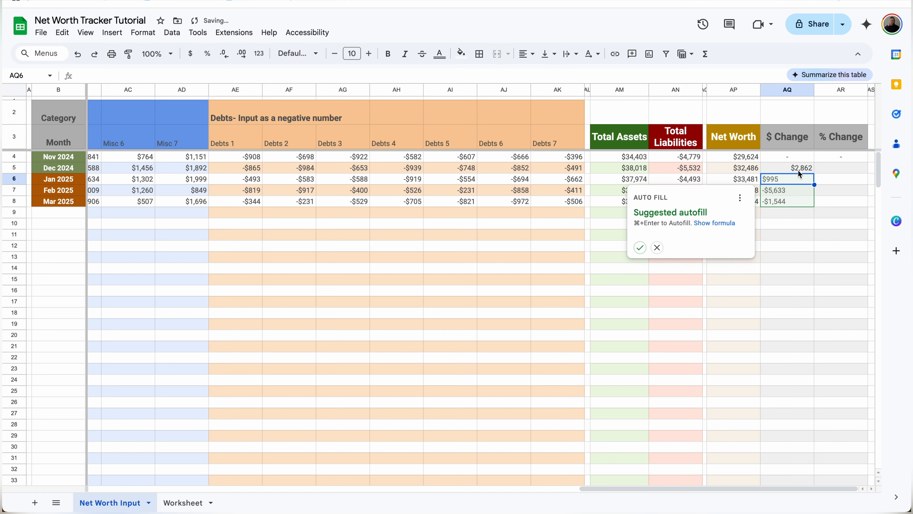
{"action": "left_click", "coordinate": [640, 248]}
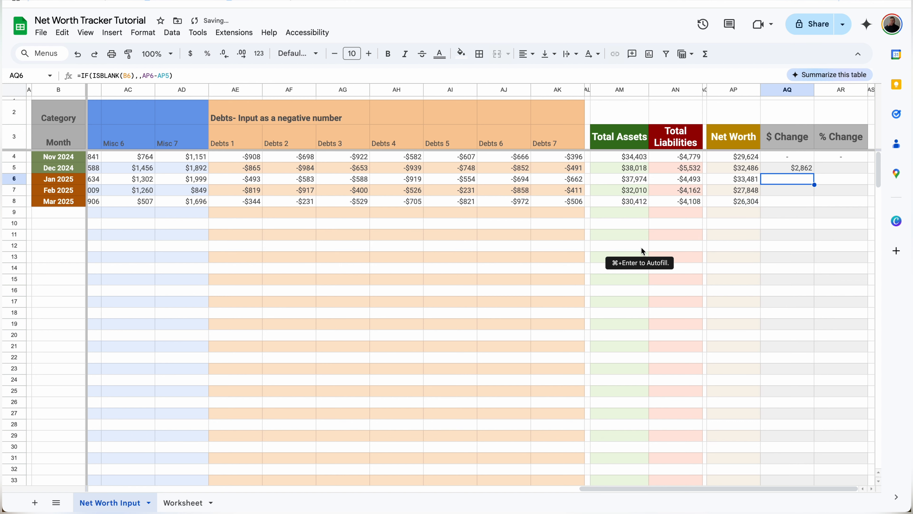
{"action": "left_click", "coordinate": [800, 191]}
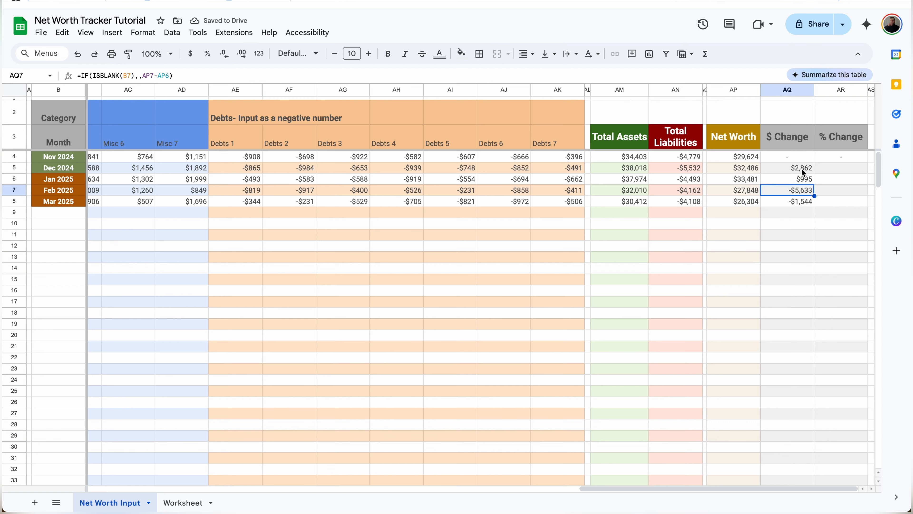
Enter =IF(ISBLANK(B5),,IF(AP5<0,(-(AQ5)/AP4),IF(AND(AP5>0,AP4<0),(AQ5/-AP4),(AQ5/AP4)))) as the % Change formula in AR5 and decline the suggested autofill.
{"action": "left_click", "coordinate": [840, 169]}
{"action": "type", "text": "="}
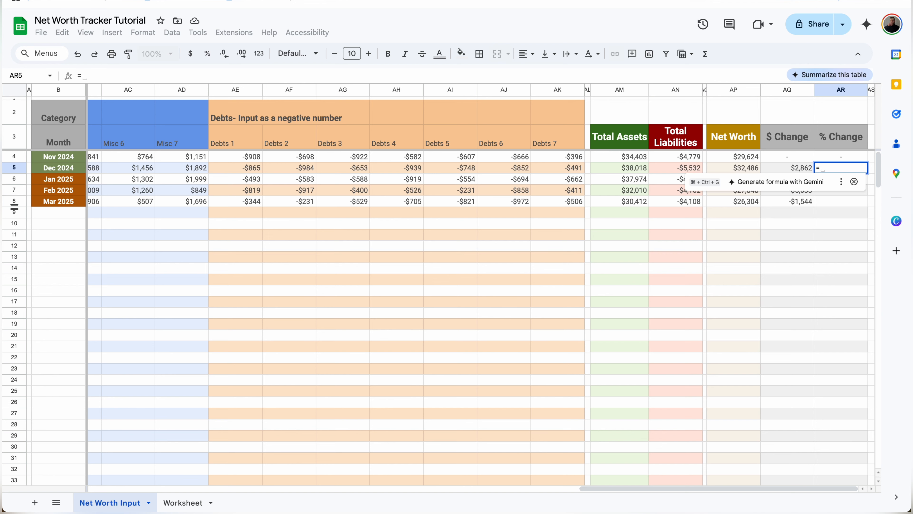
{"action": "type", "text": "IF(ISBLAN"}
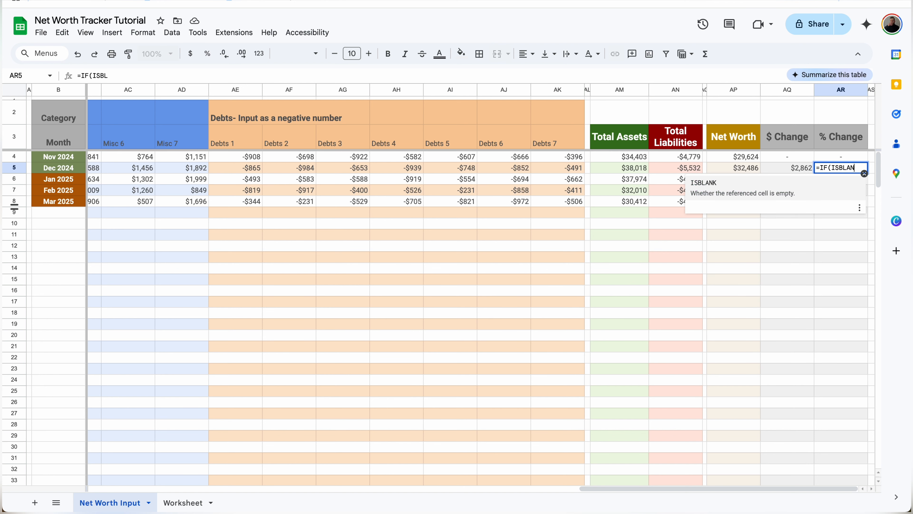
{"action": "type", "text": "K(B"}
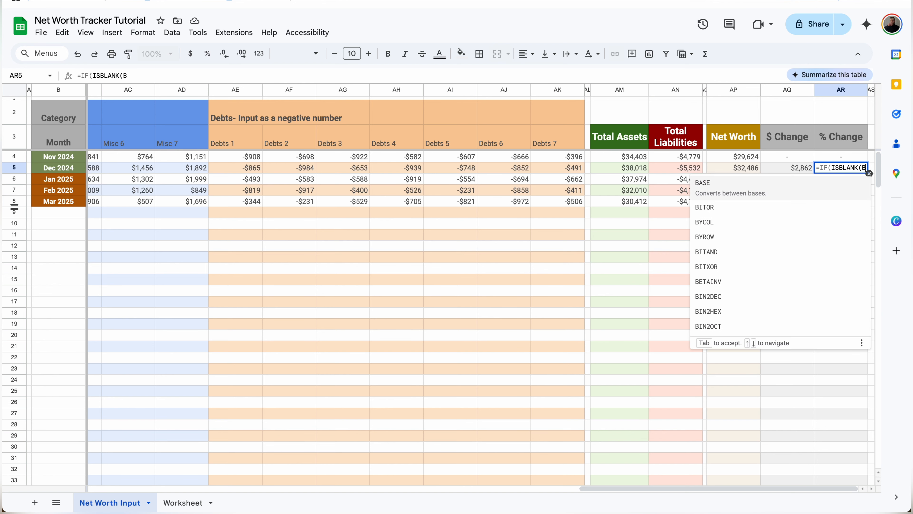
{"action": "type", "text": "5),,"}
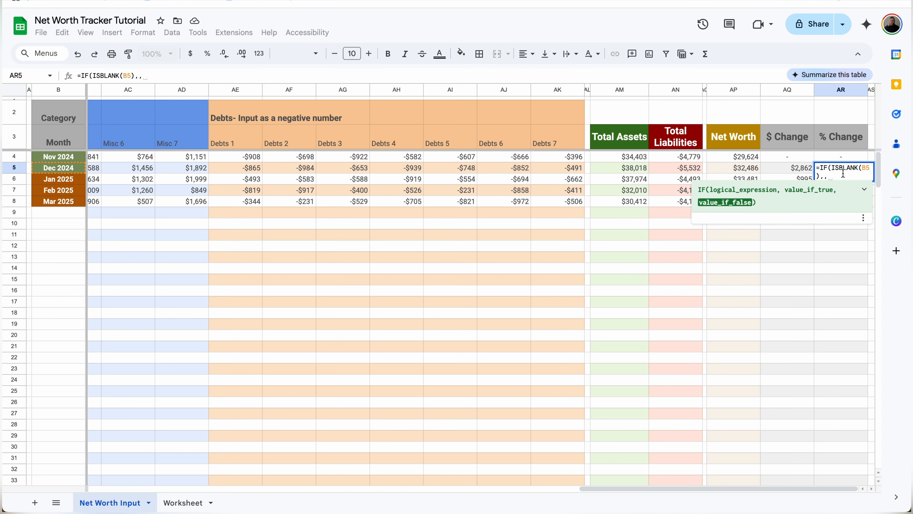
{"action": "type", "text": "IF("}
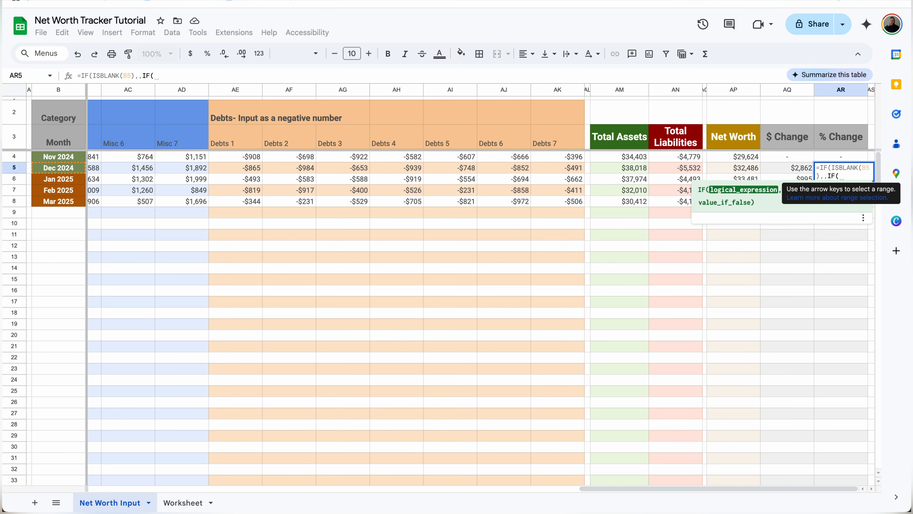
{"action": "type", "text": "AP5"}
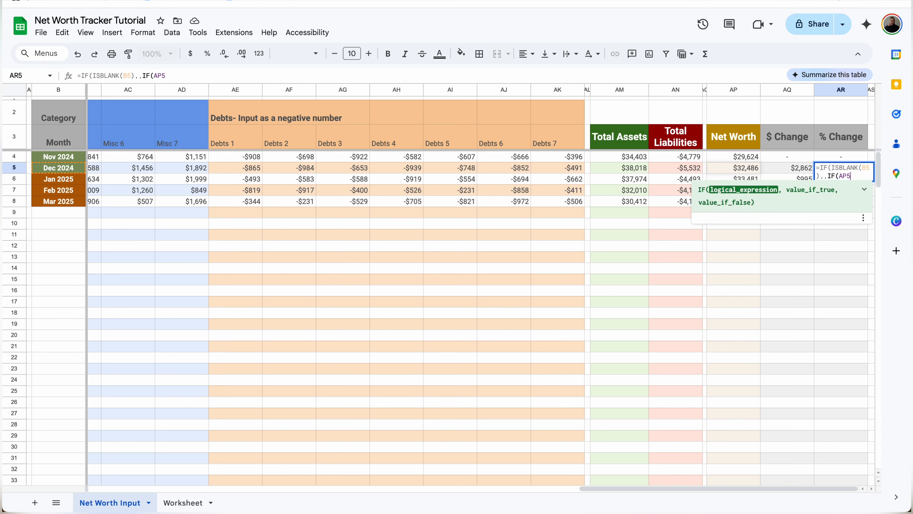
{"action": "type", "text": "<0,("}
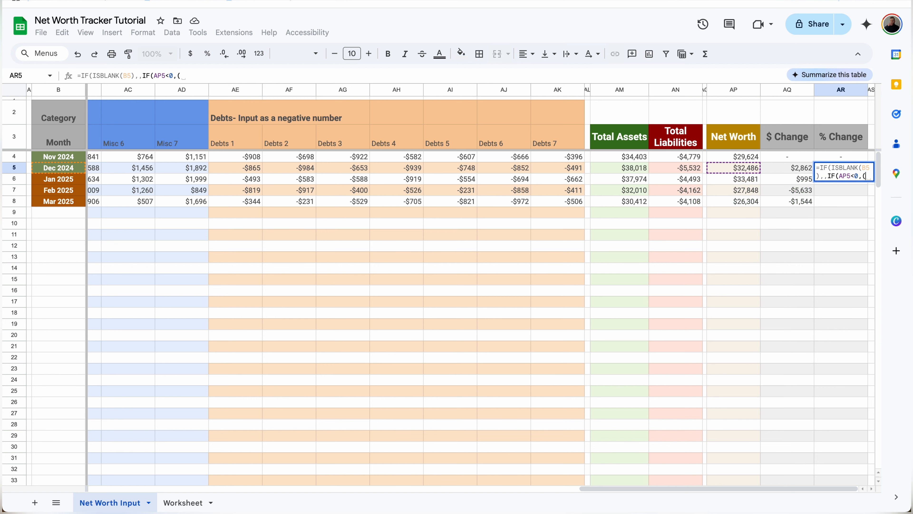
{"action": "type", "text": "-(AQ5"}
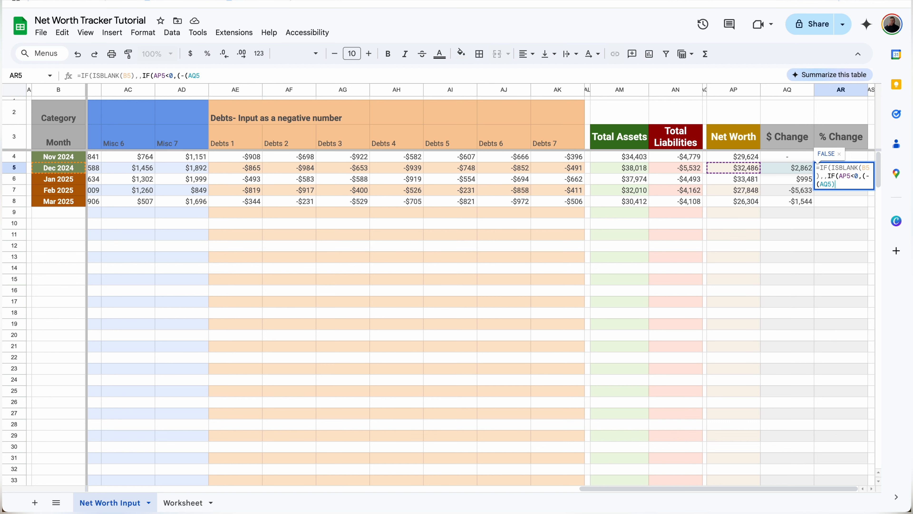
{"action": "type", "text": ")/"}
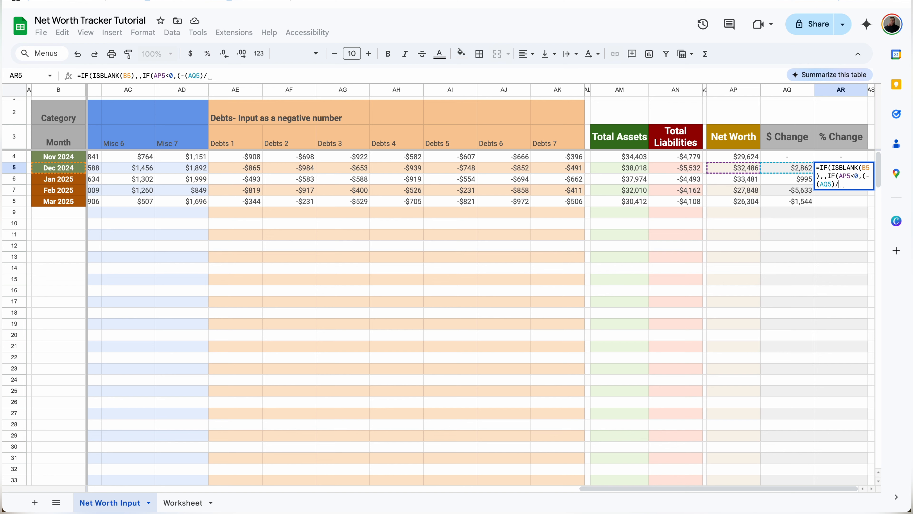
{"action": "type", "text": "AP4"}
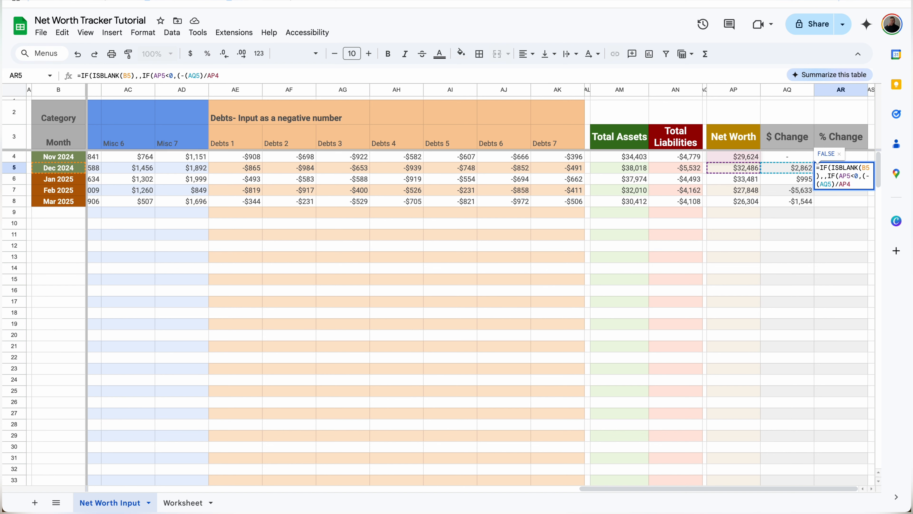
{"action": "type", "text": ")"}
{"action": "type", "text": ",IF(A"}
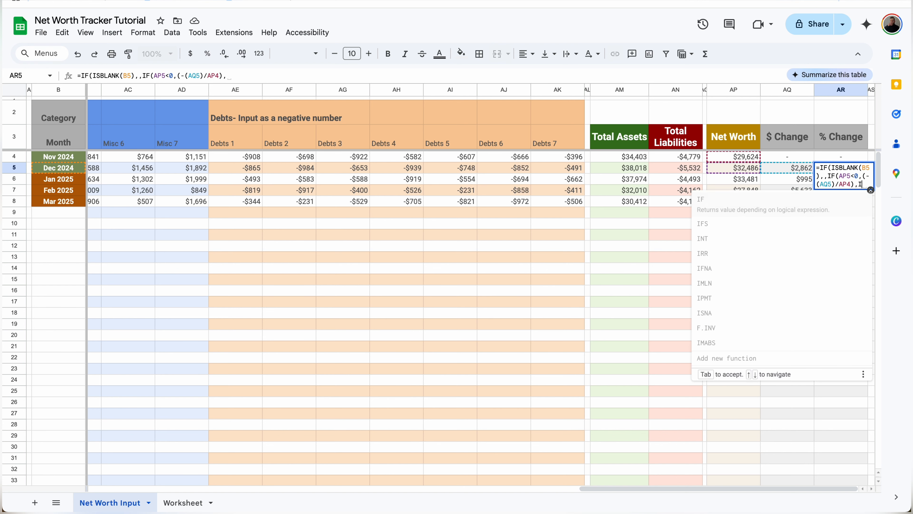
{"action": "type", "text": "ND("}
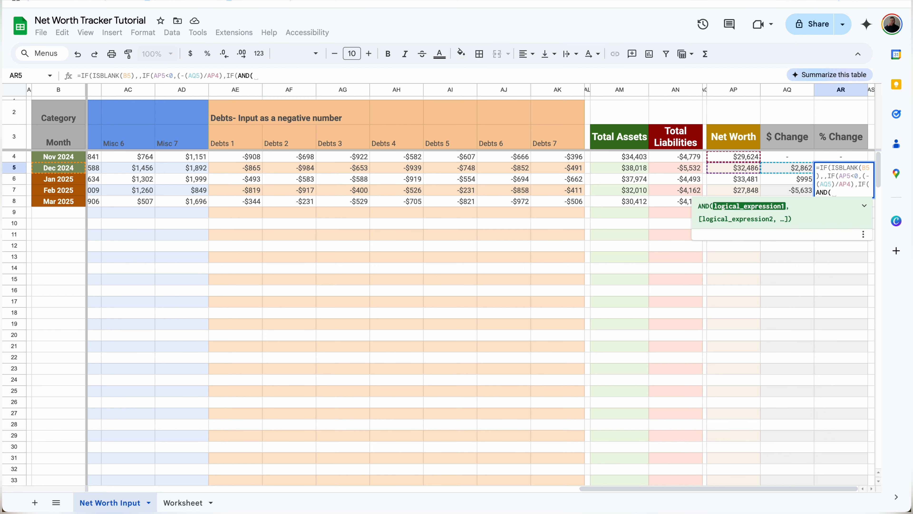
{"action": "type", "text": "AP5>0,"}
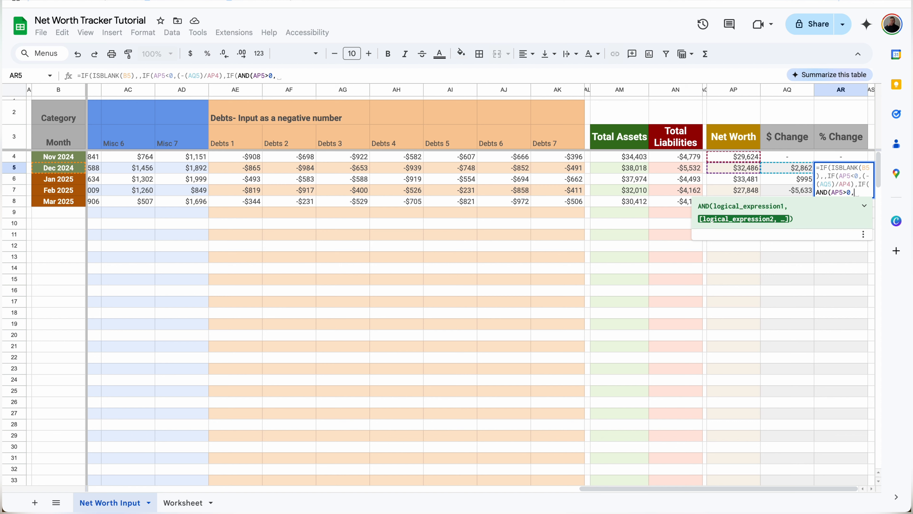
{"action": "type", "text": "AP4<0)"}
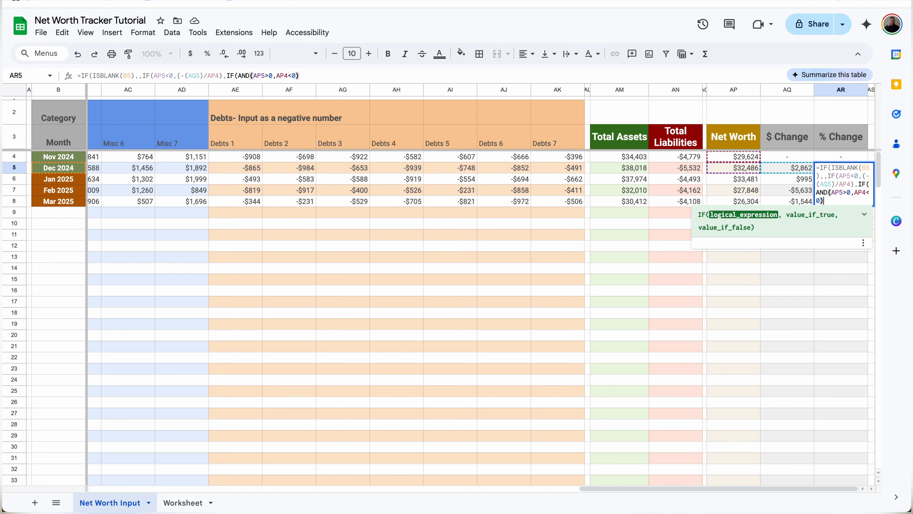
{"action": "type", "text": ", "}
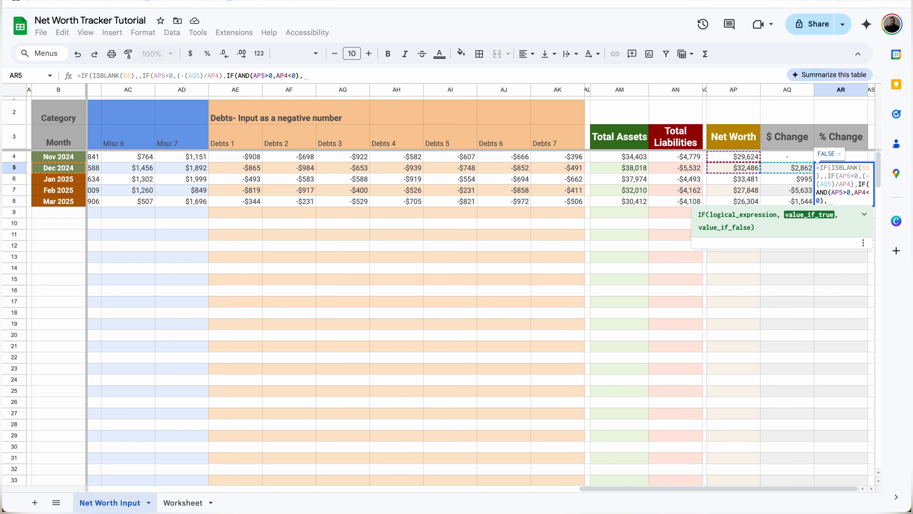
{"action": "type", "text": "(AQ"}
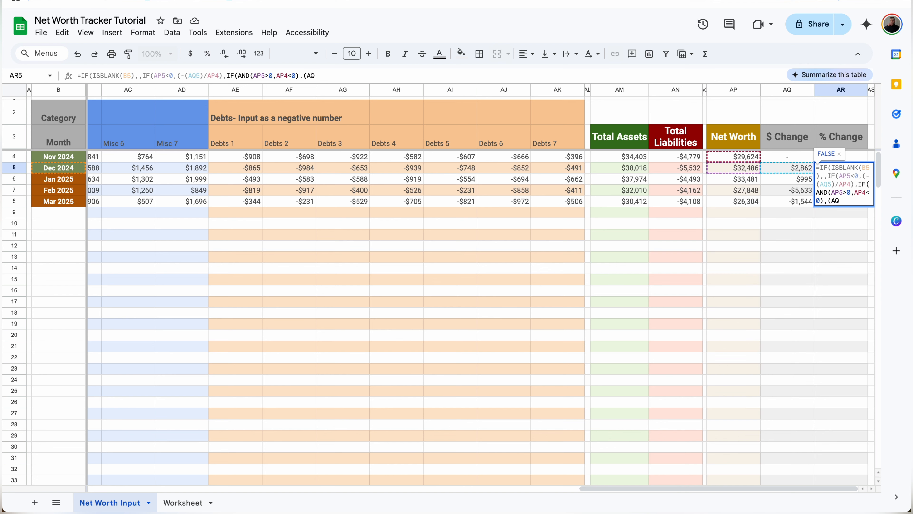
{"action": "type", "text": "5"}
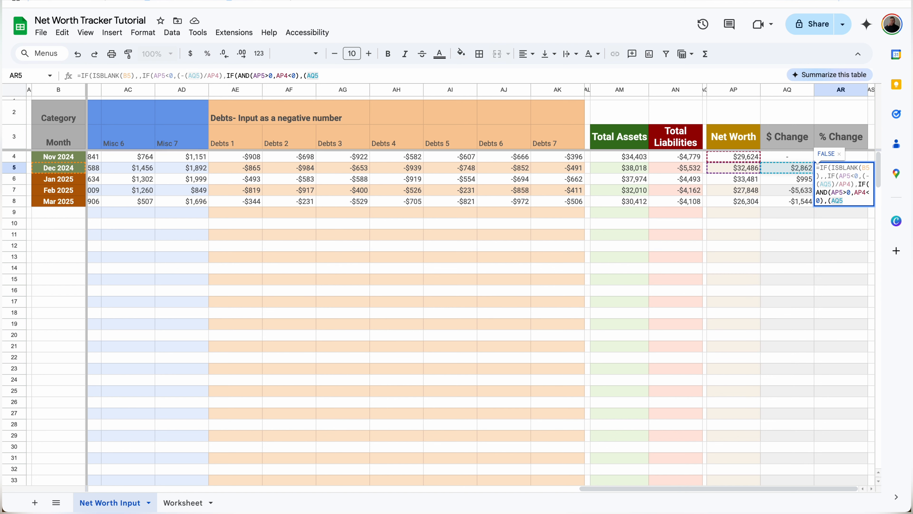
{"action": "type", "text": "/-"}
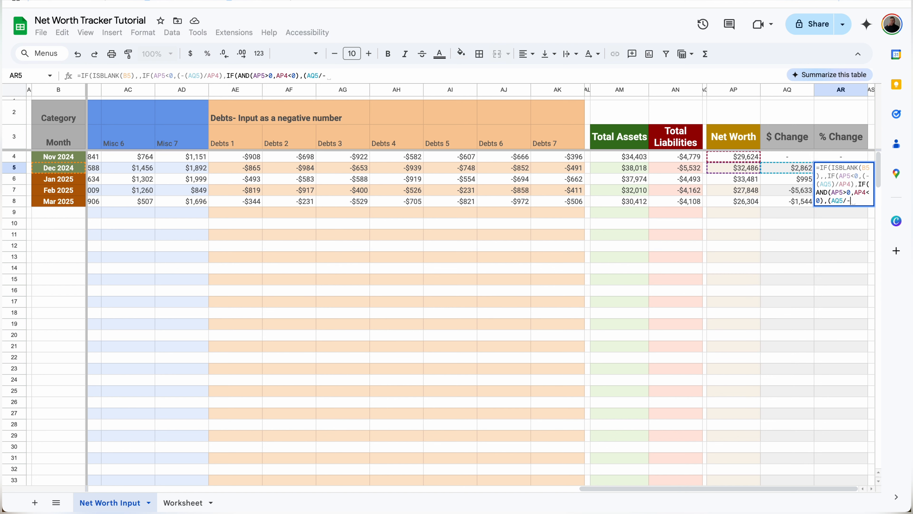
{"action": "type", "text": "AP"}
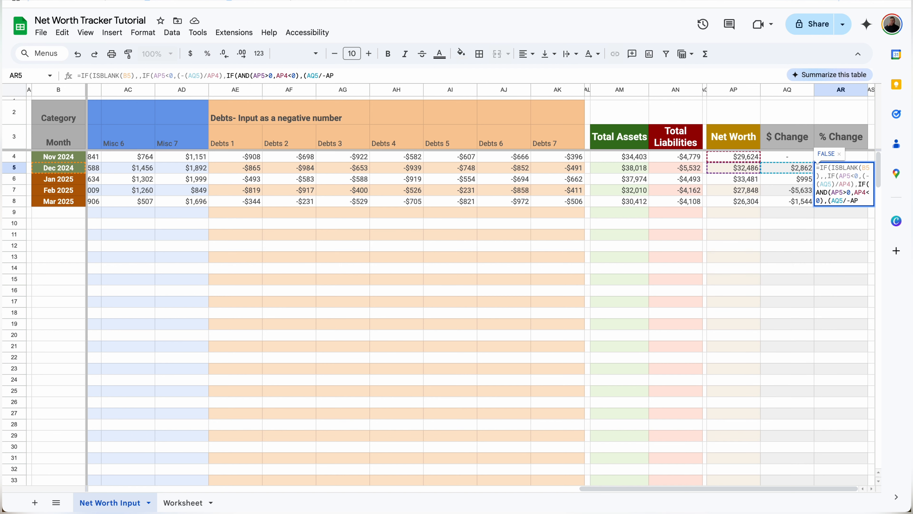
{"action": "type", "text": "4)"}
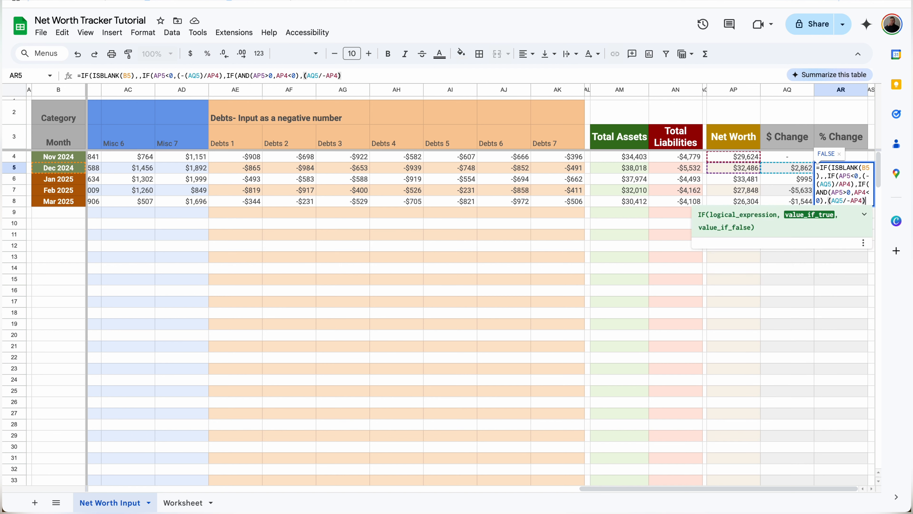
{"action": "type", "text": ","}
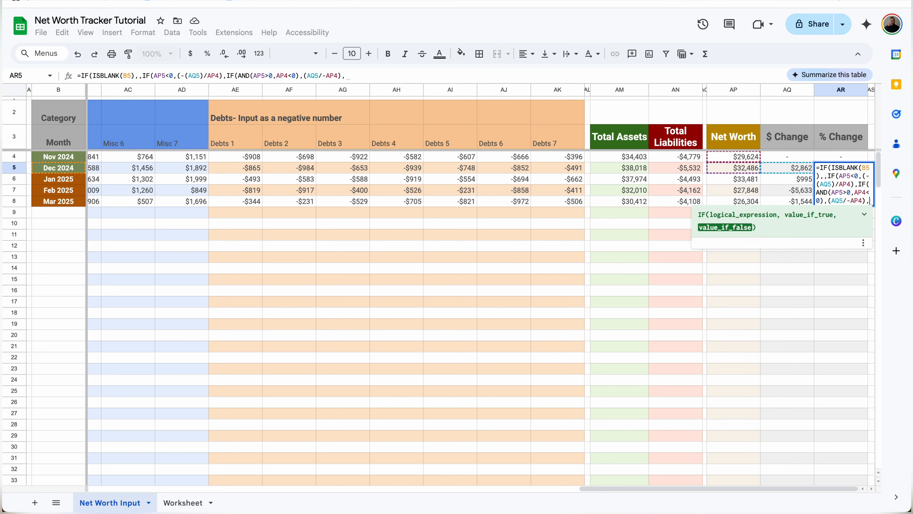
{"action": "type", "text": "(AQ%"}
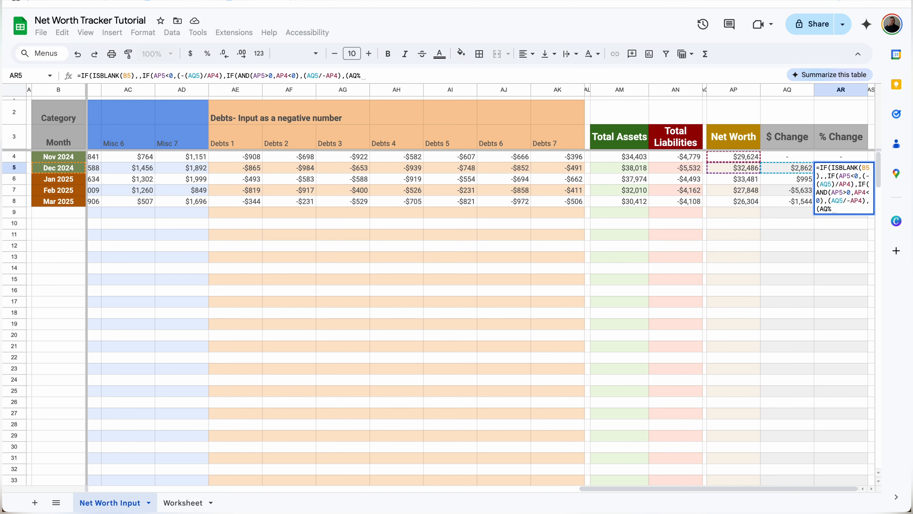
{"action": "key", "text": "BackSpace"}
{"action": "type", "text": "5/A"}
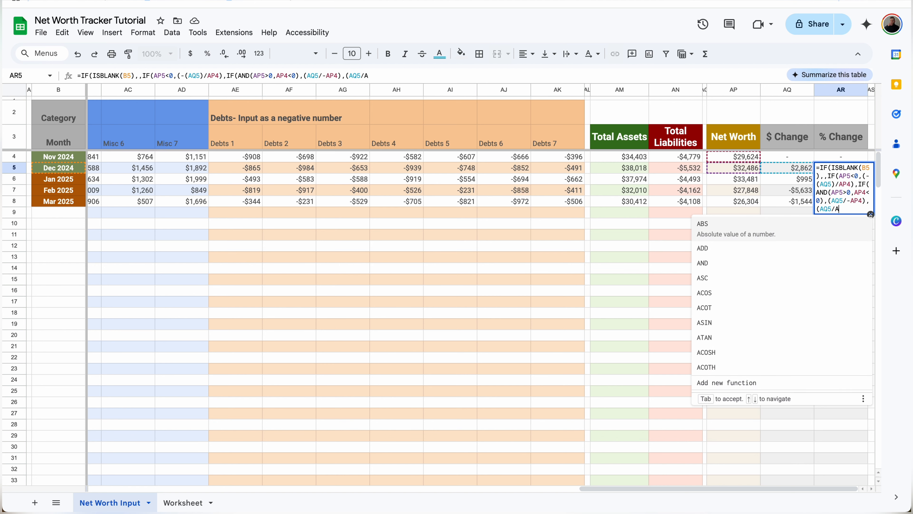
{"action": "type", "text": "P4"}
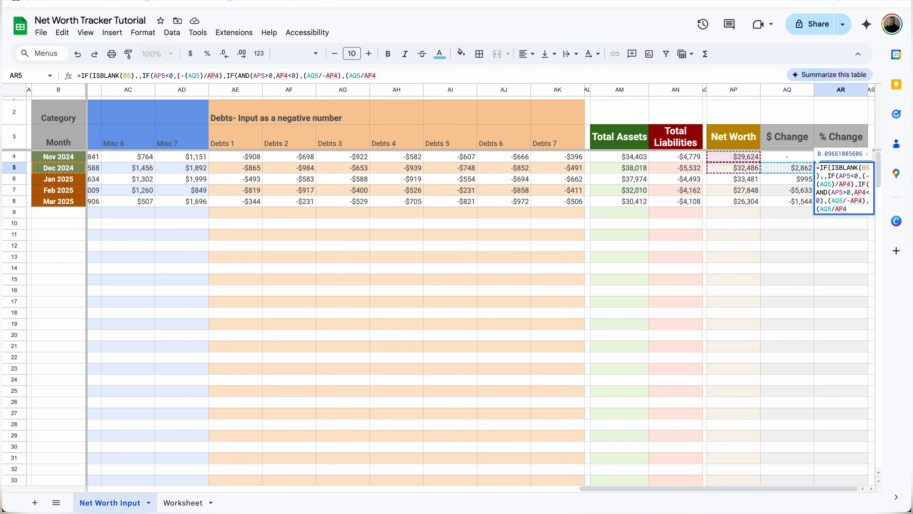
{"action": "type", "text": ")"}
{"action": "key", "text": "Return"}
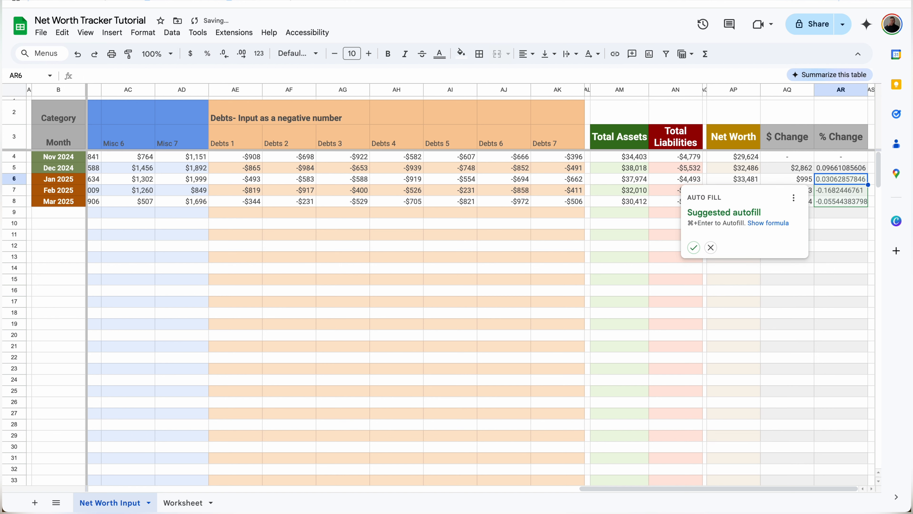
{"action": "left_click", "coordinate": [711, 247]}
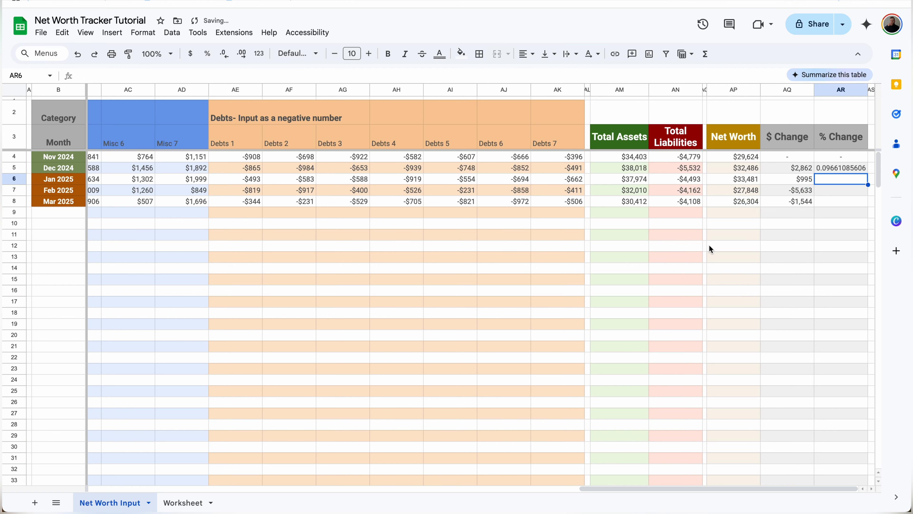
Format the Dec 2024 % Change cell AR5 as a percentage and fill it down through AR8.
{"action": "left_click", "coordinate": [833, 169]}
{"action": "left_click", "coordinate": [208, 54]}
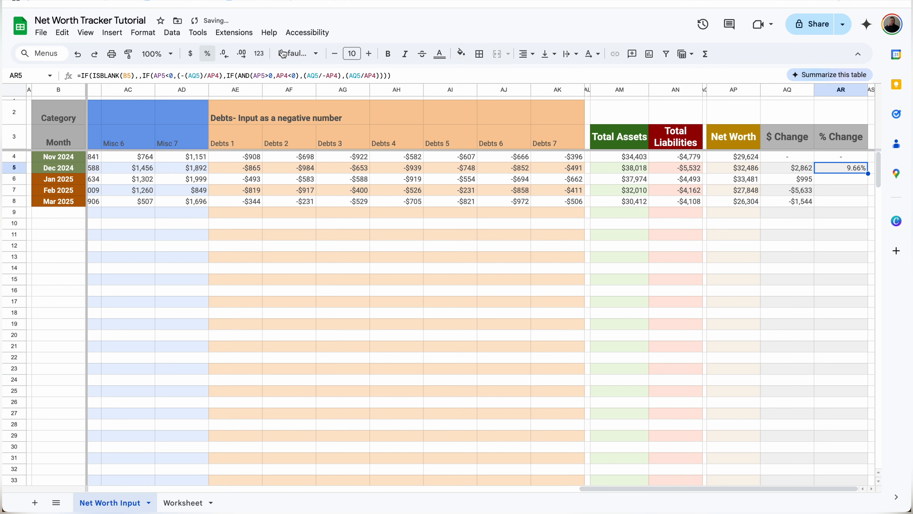
{"action": "left_click_drag", "start_coordinate": [868, 173], "coordinate": [856, 204]}
Check the Jan 2025 net worth and change formulas, then extend the % Change formula down past the last listed month.
{"action": "left_click", "coordinate": [840, 187]}
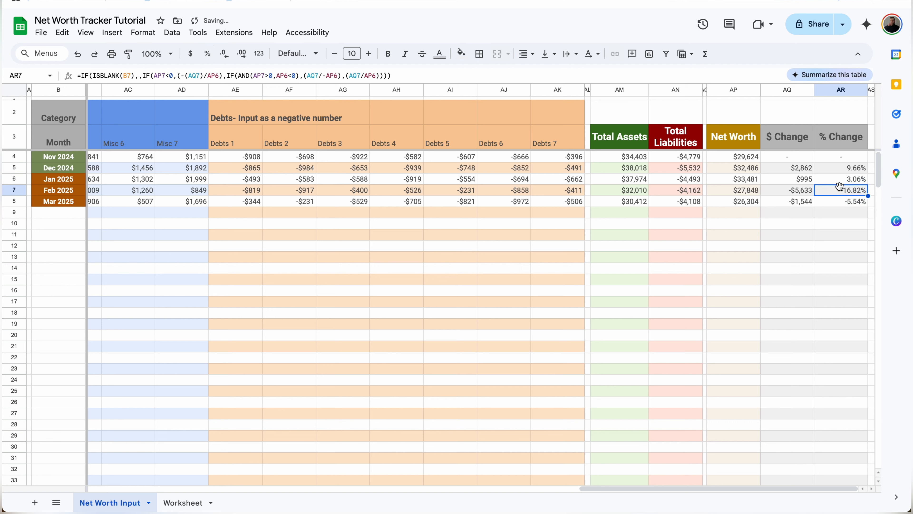
{"action": "left_click", "coordinate": [857, 180]}
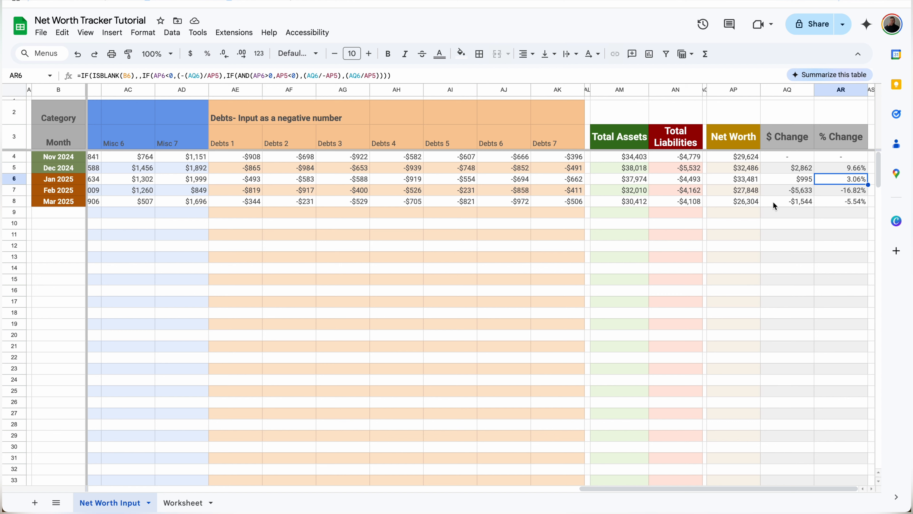
{"action": "left_click", "coordinate": [748, 181]}
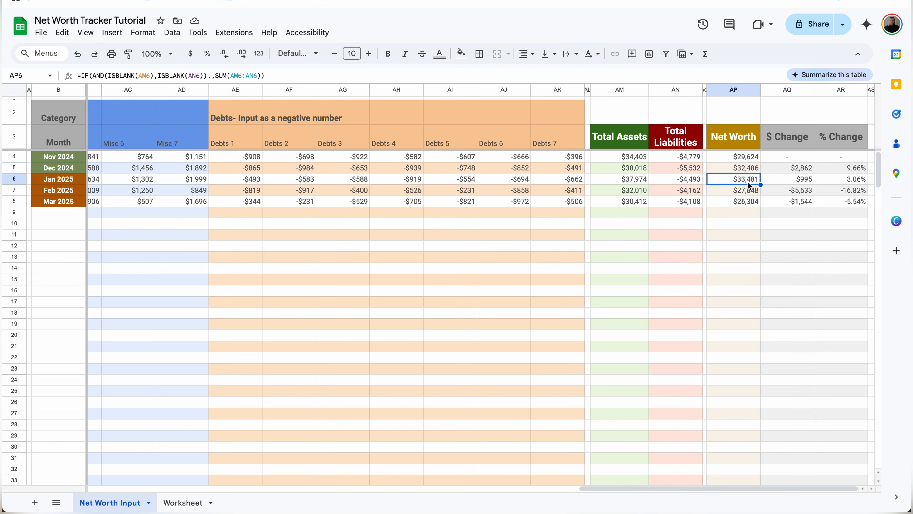
{"action": "left_click", "coordinate": [858, 179]}
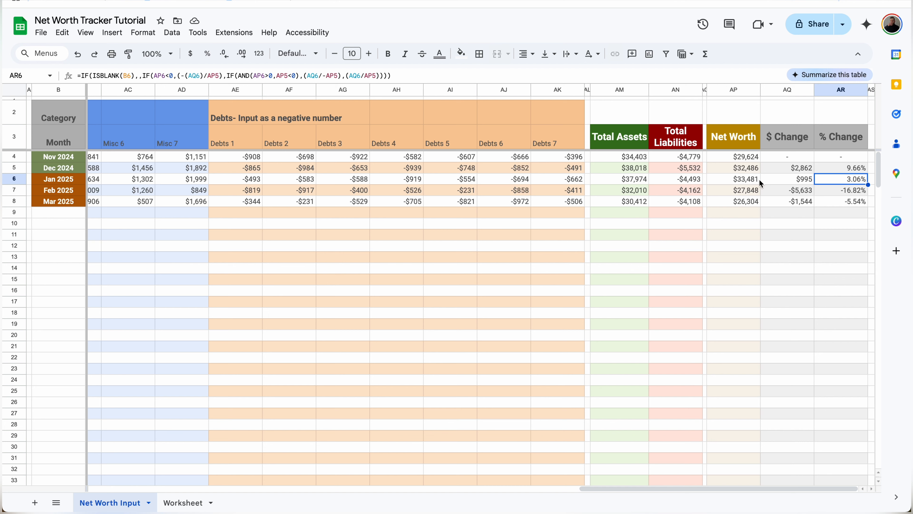
{"action": "left_click", "coordinate": [804, 183]}
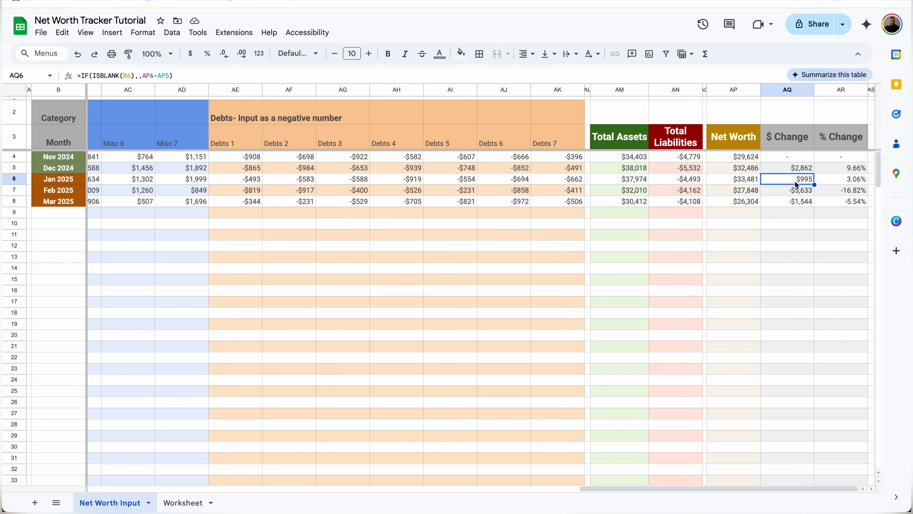
{"action": "left_click", "coordinate": [755, 168]}
{"action": "left_click", "coordinate": [840, 182]}
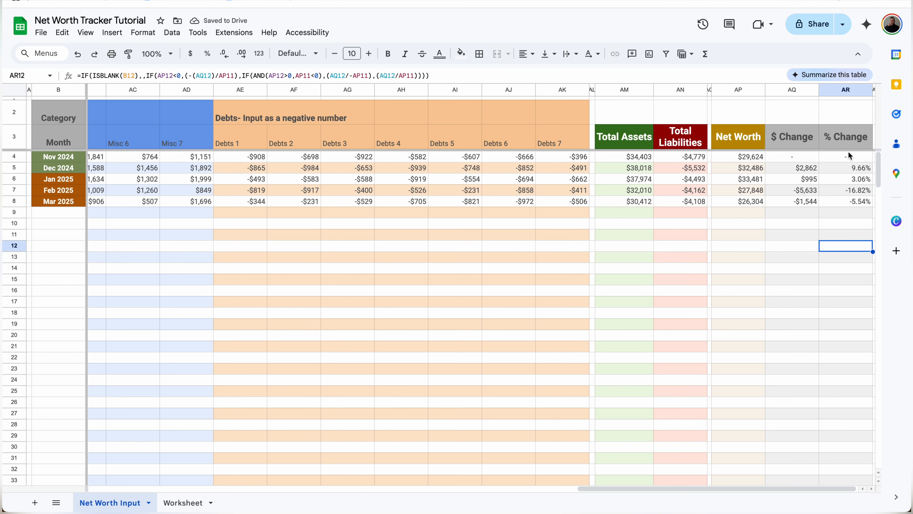
Add a conditional formatting rule to columns AP:AR giving values greater than or equal to 0 dark green text and no fill.
{"action": "left_click", "coordinate": [759, 91]}
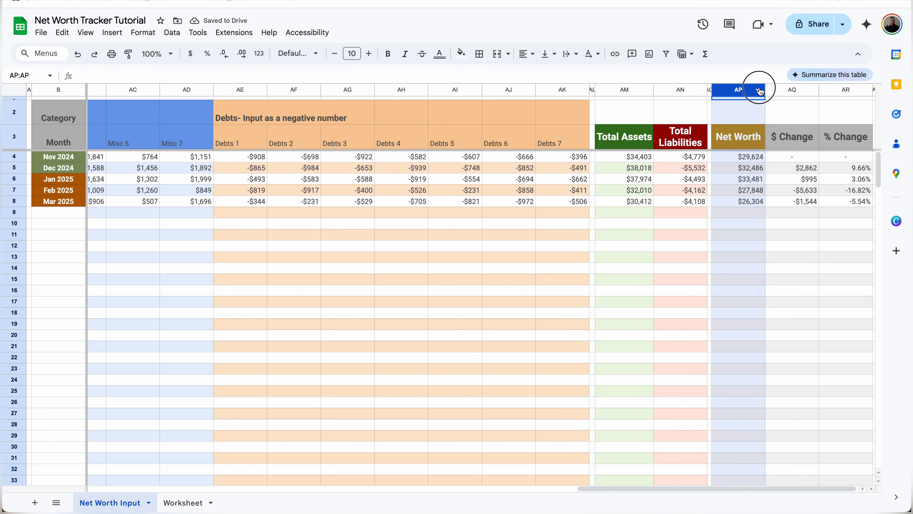
{"action": "left_click_drag", "start_coordinate": [760, 92], "coordinate": [842, 93]}
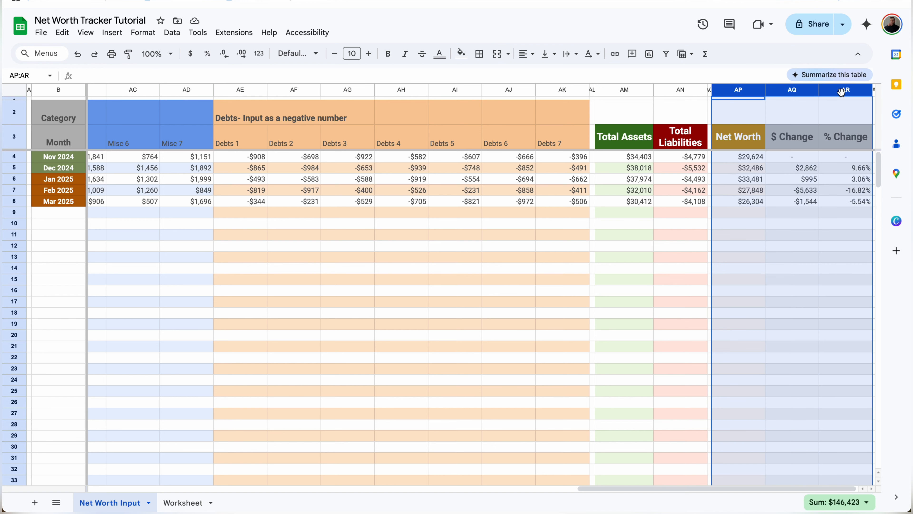
{"action": "left_click", "coordinate": [143, 32]}
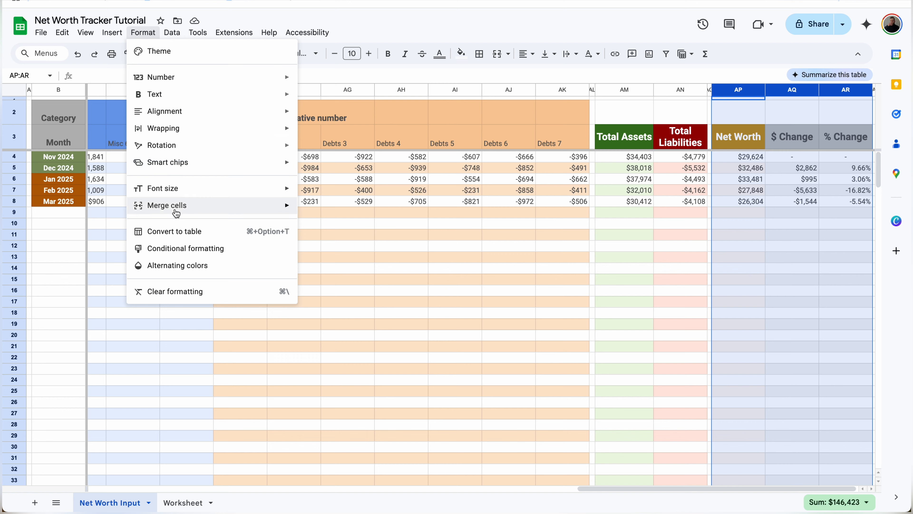
{"action": "left_click", "coordinate": [164, 247]}
{"action": "left_click", "coordinate": [792, 201]}
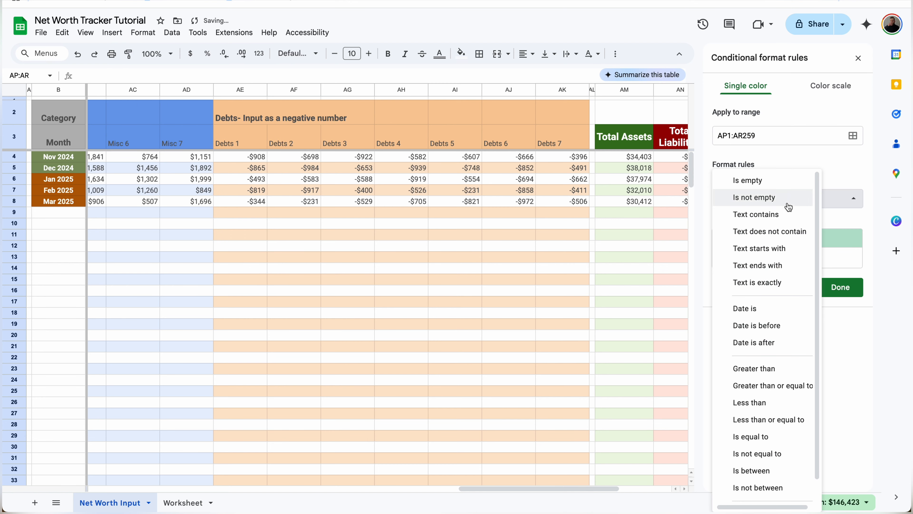
{"action": "left_click", "coordinate": [774, 386]}
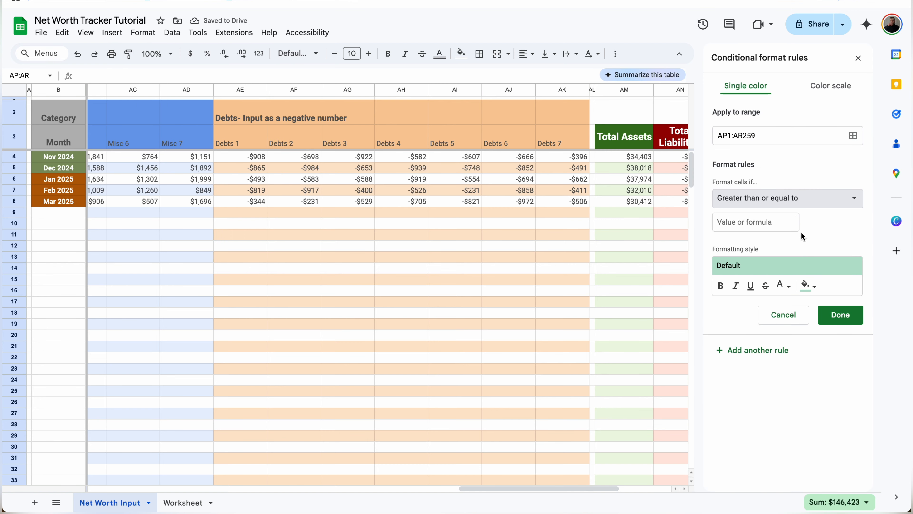
{"action": "left_click", "coordinate": [769, 227]}
{"action": "type", "text": "0"}
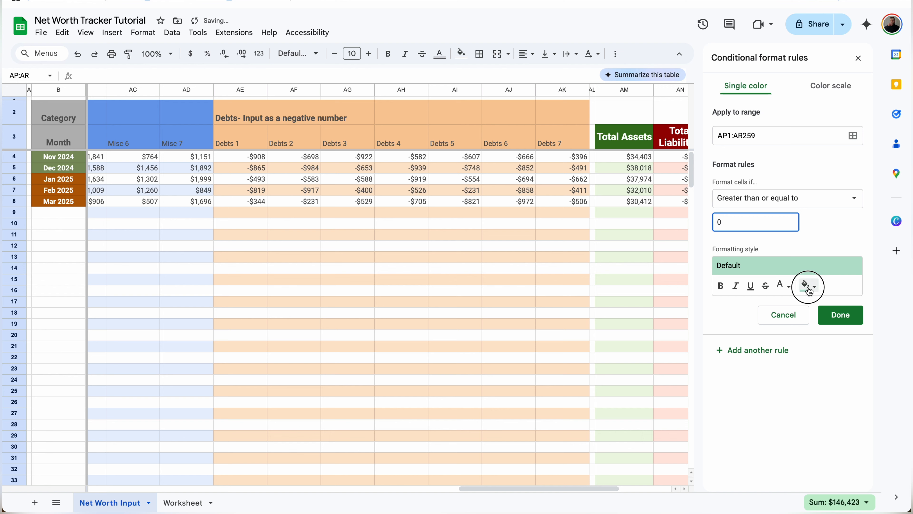
{"action": "left_click", "coordinate": [808, 286]}
{"action": "left_click", "coordinate": [781, 308]}
{"action": "left_click", "coordinate": [784, 285]}
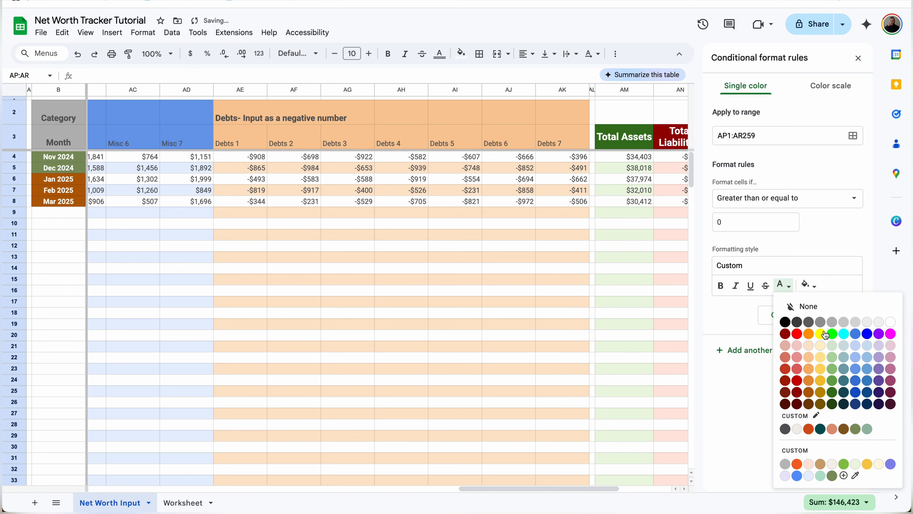
{"action": "left_click", "coordinate": [832, 392]}
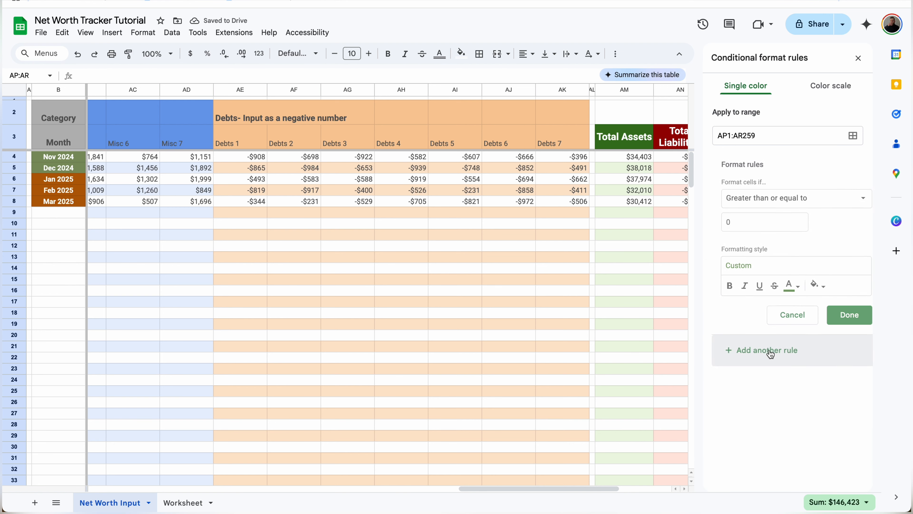
Add a second conditional formatting rule to the same columns giving values less than 0 dark red text, and finish the rules.
{"action": "left_click", "coordinate": [758, 218]}
{"action": "left_click", "coordinate": [771, 204]}
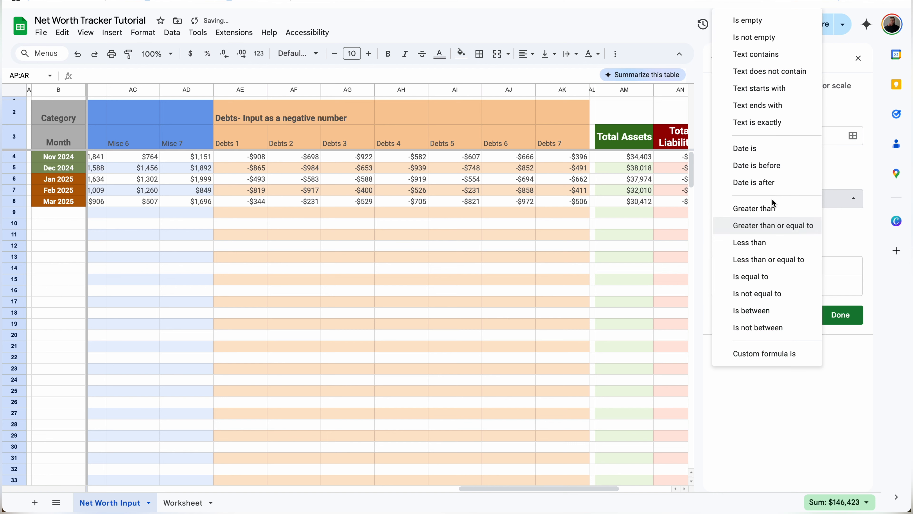
{"action": "left_click", "coordinate": [760, 240]}
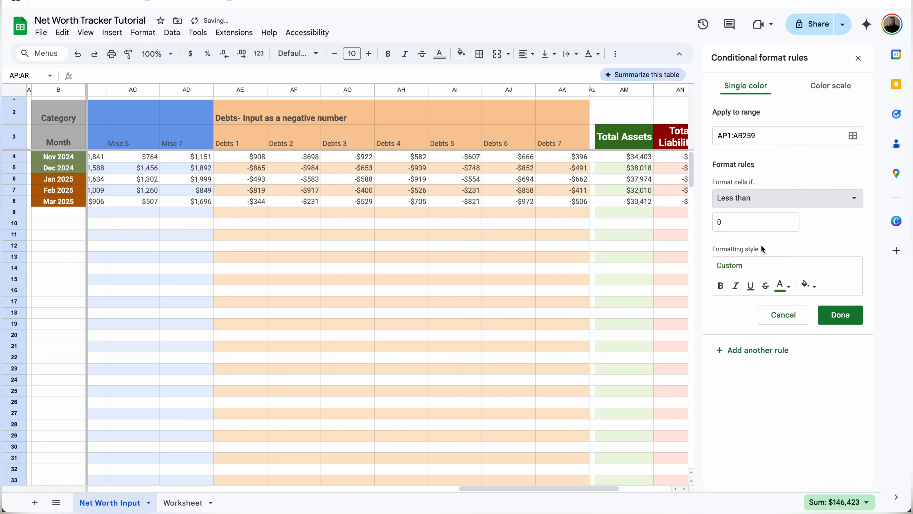
{"action": "left_click", "coordinate": [784, 286]}
{"action": "left_click", "coordinate": [795, 386]}
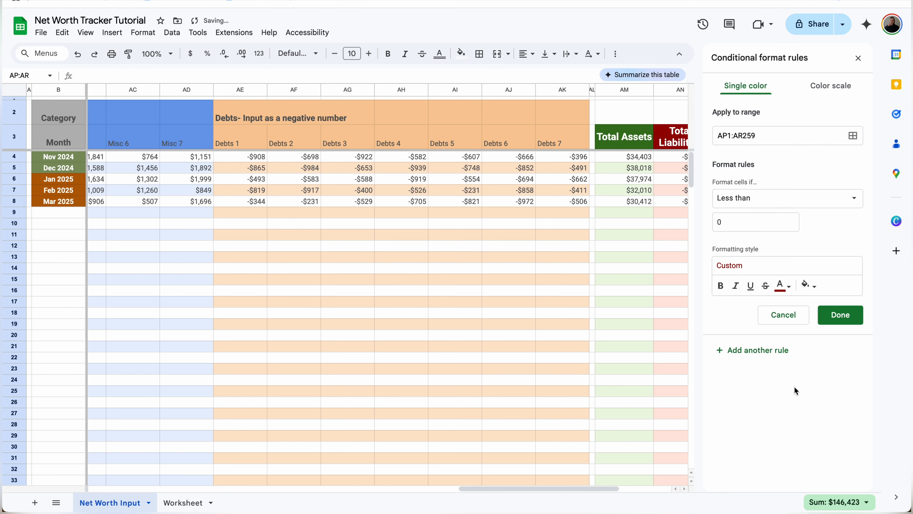
{"action": "left_click", "coordinate": [845, 316]}
{"action": "left_click", "coordinate": [858, 58]}
Check the conditional text colours in the Net Worth, $ Change and % Change columns.
{"action": "left_click", "coordinate": [838, 215]}
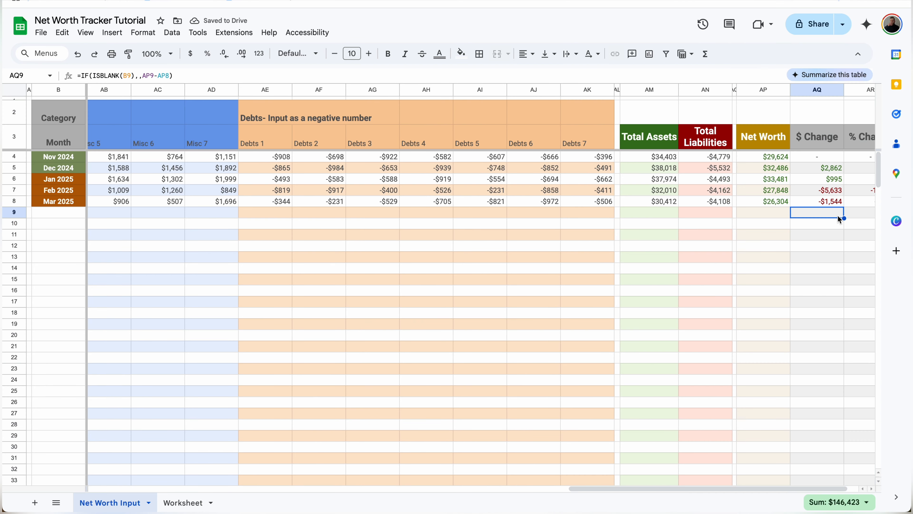
{"action": "left_click", "coordinate": [751, 169]}
{"action": "left_click", "coordinate": [750, 155]}
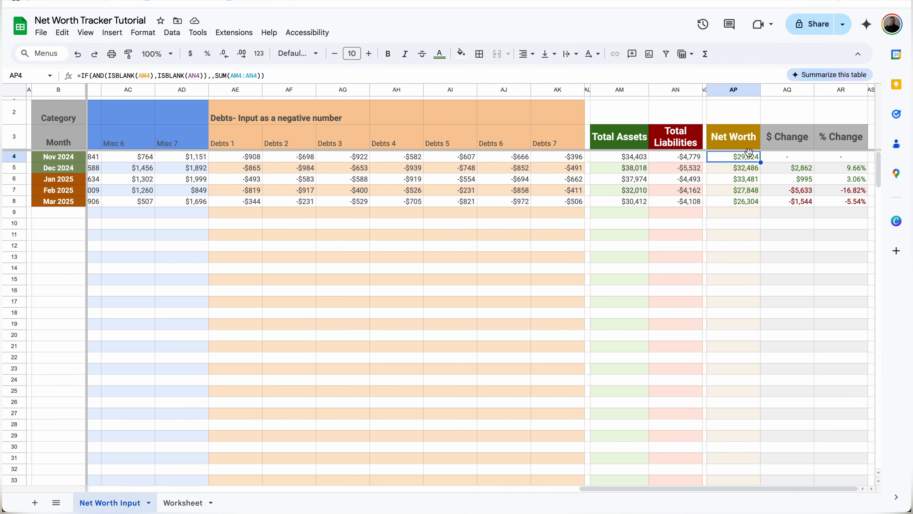
{"action": "left_click", "coordinate": [788, 178]}
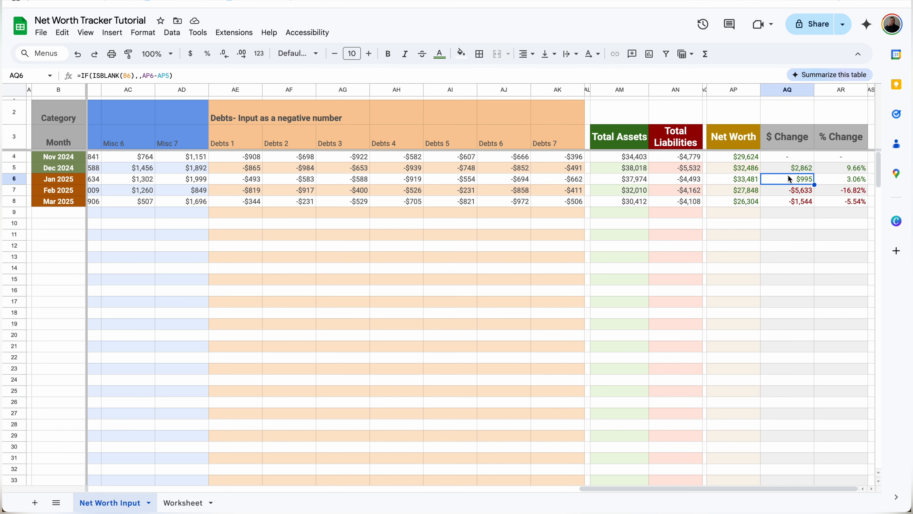
{"action": "left_click", "coordinate": [847, 180]}
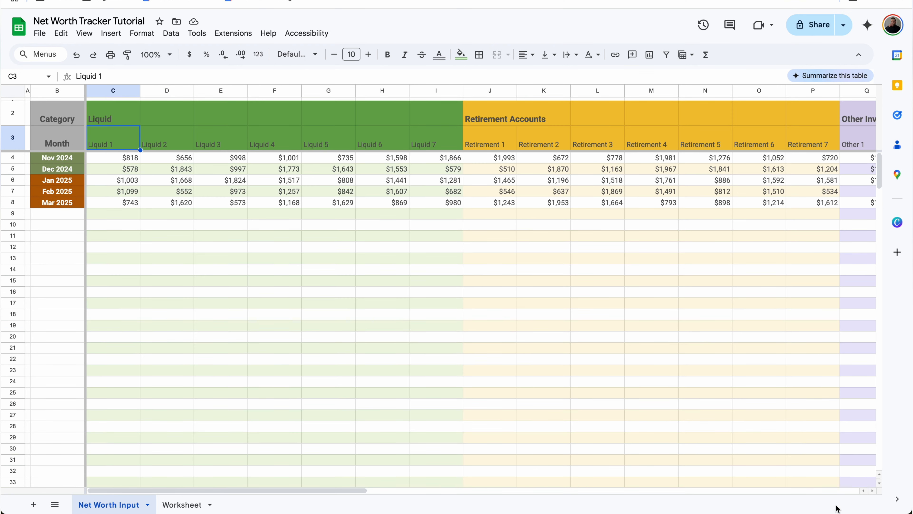
Set the account labels in C3:AK3 to font size 12 and bold.
{"action": "left_click_drag", "start_coordinate": [122, 140], "coordinate": [682, 140]}
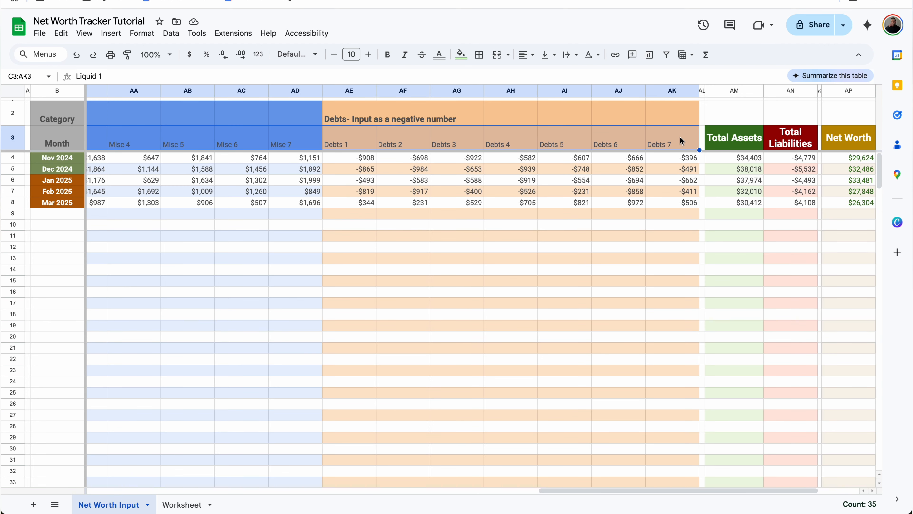
{"action": "left_click", "coordinate": [368, 54]}
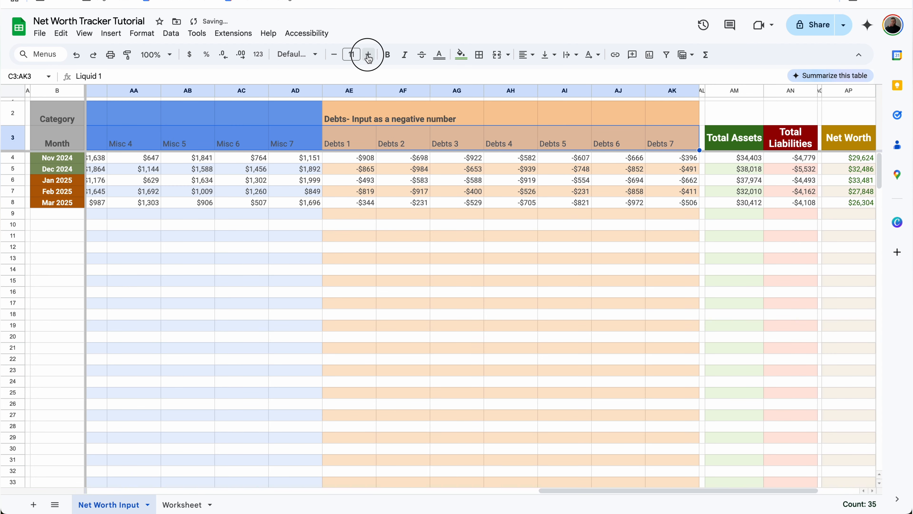
{"action": "left_click", "coordinate": [369, 54]}
{"action": "left_click", "coordinate": [387, 56]}
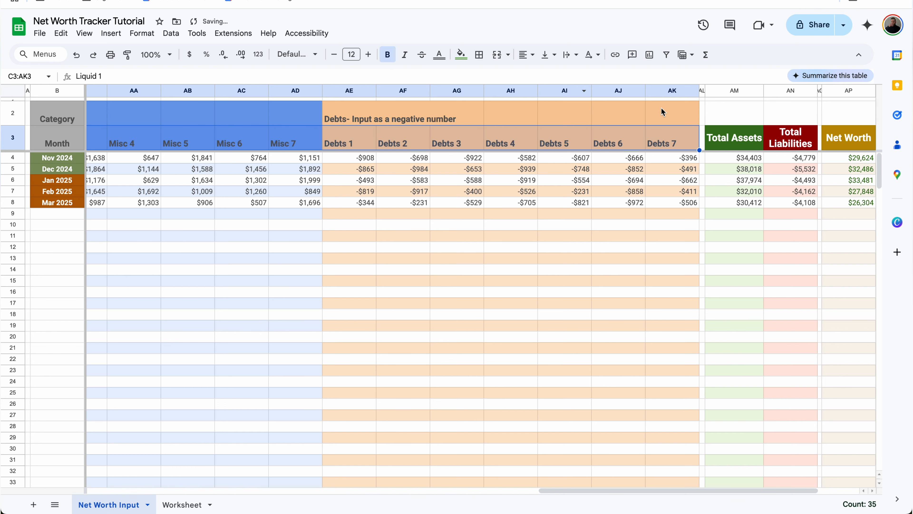
Set the category headings in B2:AK2 to font size 14.
{"action": "left_click", "coordinate": [674, 119]}
{"action": "key", "text": "shift+Left"}
{"action": "key", "text": "shift+Left"}
{"action": "key", "text": "shift+Left"}
{"action": "key", "text": "shift+Left"}
{"action": "key", "text": "shift+Left"}
{"action": "key", "text": "shift+Left"}
{"action": "key", "text": "shift+Left"}
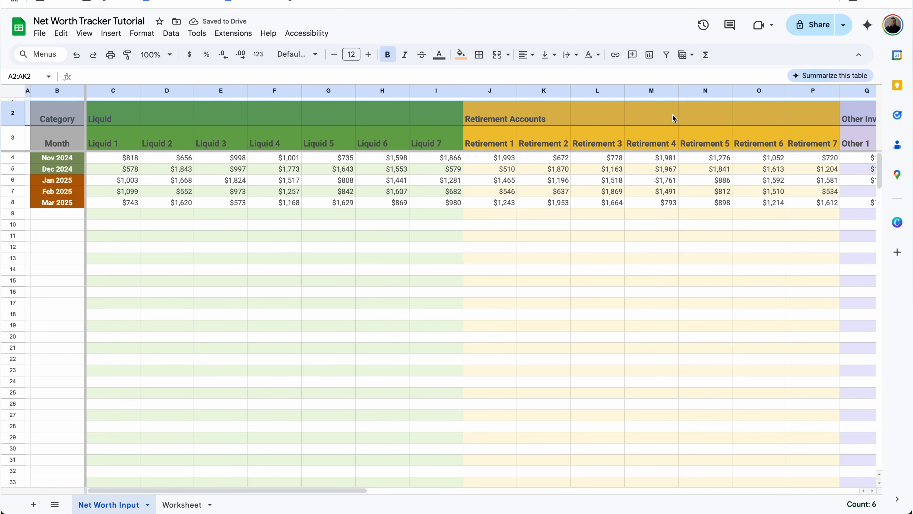
{"action": "key", "text": "shift+Right"}
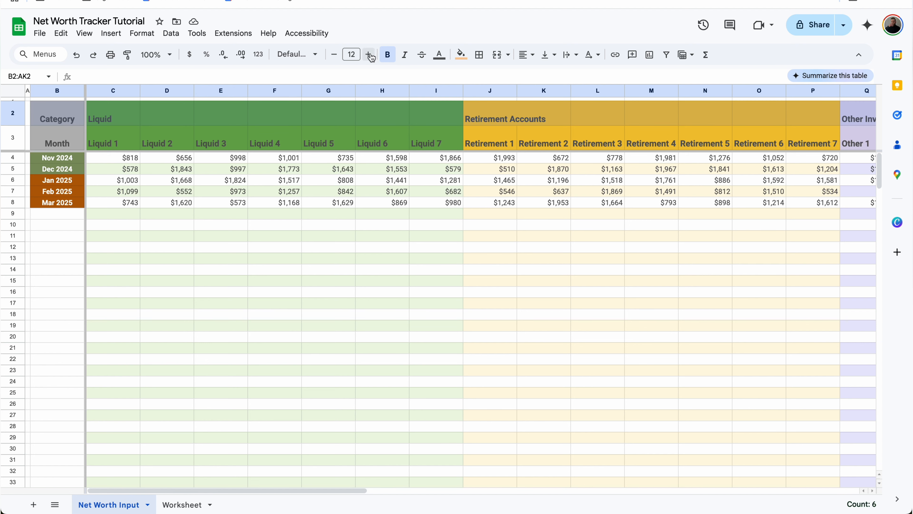
{"action": "left_click", "coordinate": [369, 55]}
{"action": "left_click", "coordinate": [369, 55]}
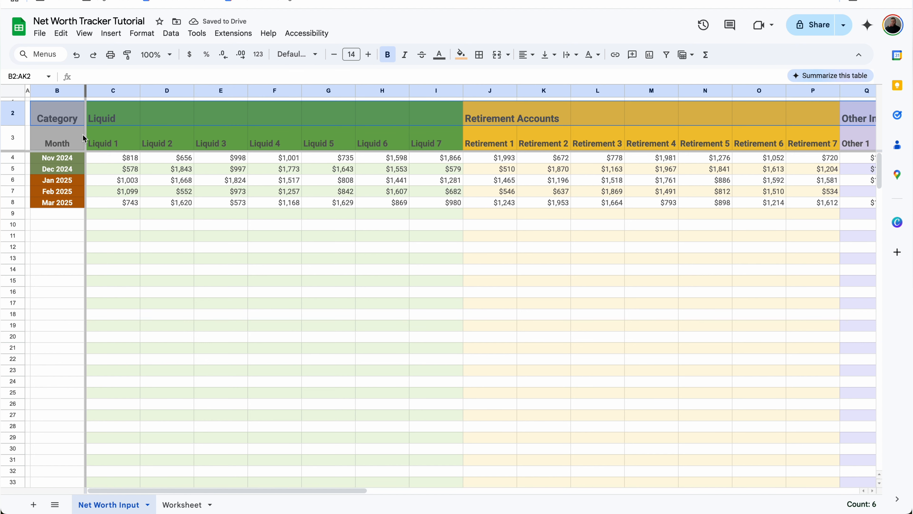
Set the Month heading in B3 to font size 14.
{"action": "left_click", "coordinate": [68, 139]}
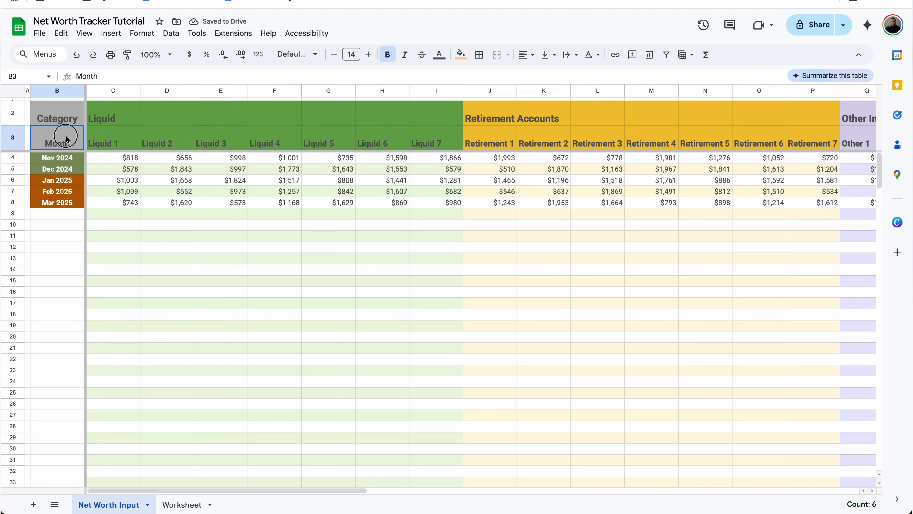
{"action": "left_click", "coordinate": [369, 55]}
{"action": "left_click", "coordinate": [369, 55]}
{"action": "left_click", "coordinate": [54, 122]}
{"action": "left_click", "coordinate": [52, 141]}
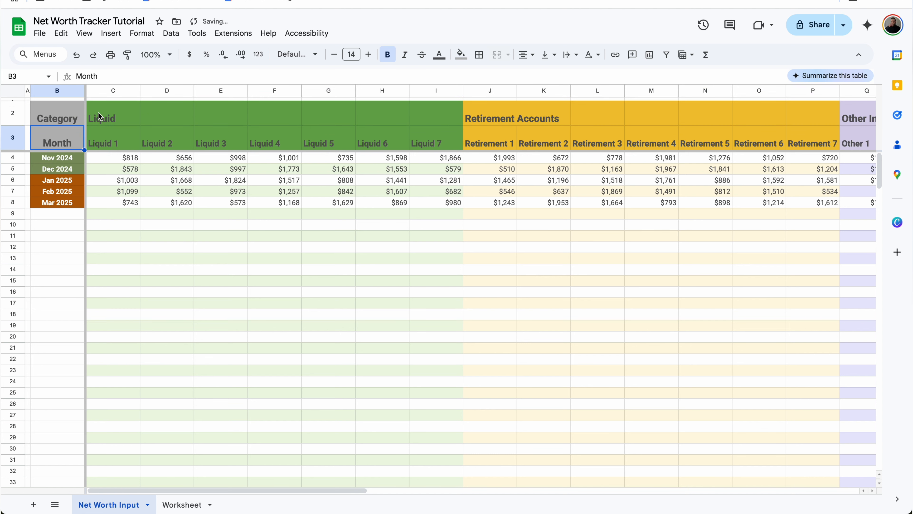
Hide the gridlines on the Net Worth Input sheet.
{"action": "left_click", "coordinate": [99, 115]}
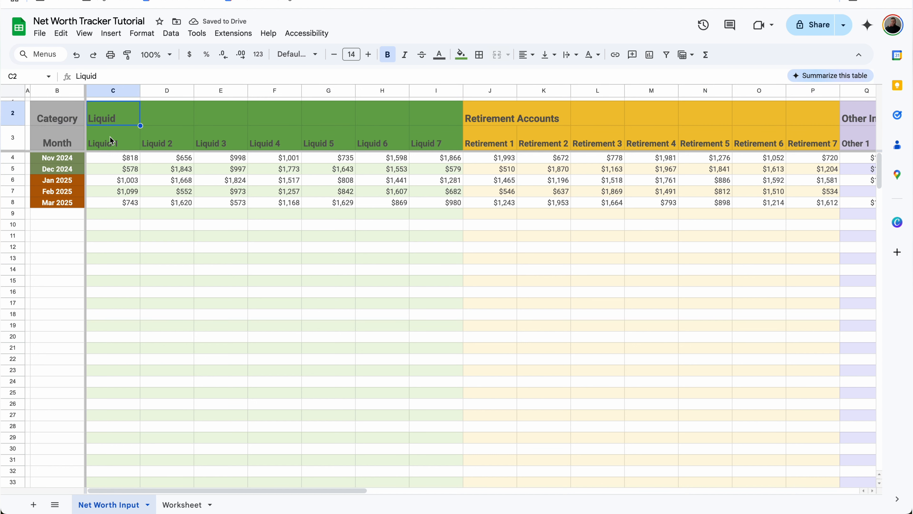
{"action": "left_click_drag", "start_coordinate": [114, 143], "coordinate": [231, 146]}
{"action": "left_click", "coordinate": [231, 146]}
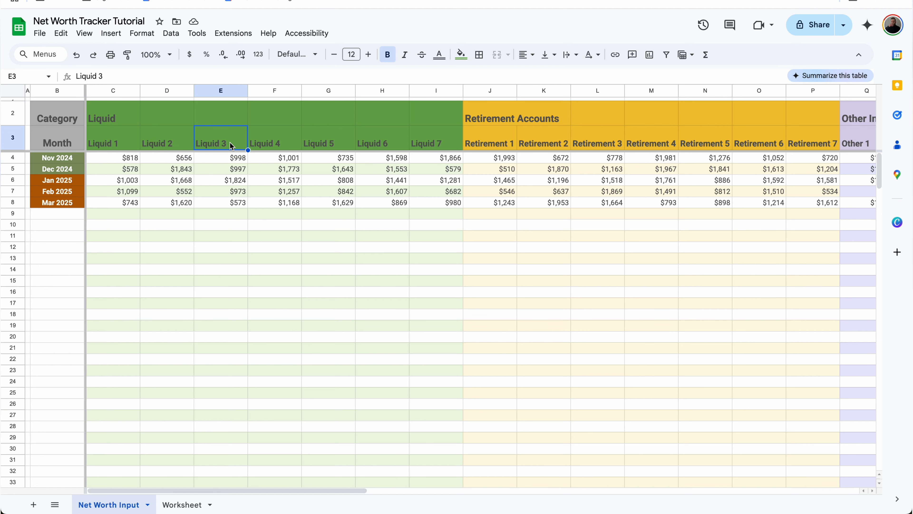
{"action": "left_click", "coordinate": [118, 117]}
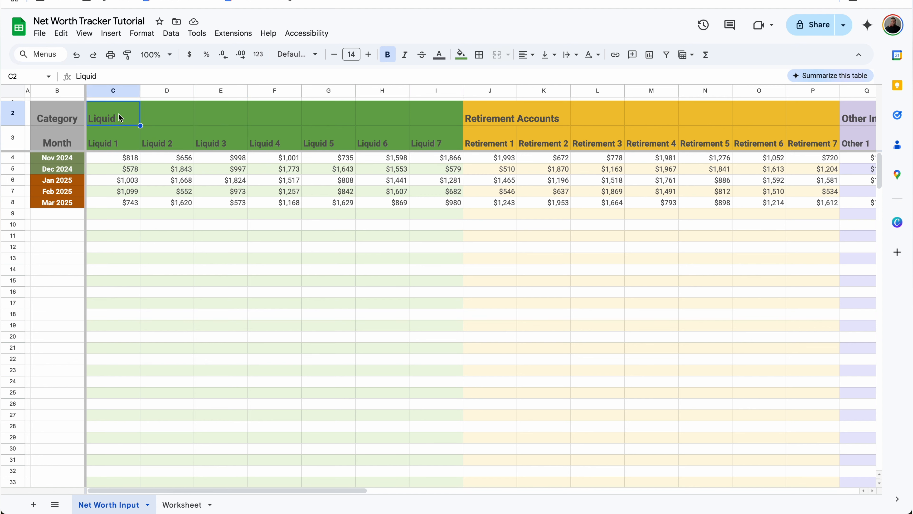
{"action": "left_click", "coordinate": [90, 38]}
{"action": "mouse_move", "coordinate": [96, 55]}
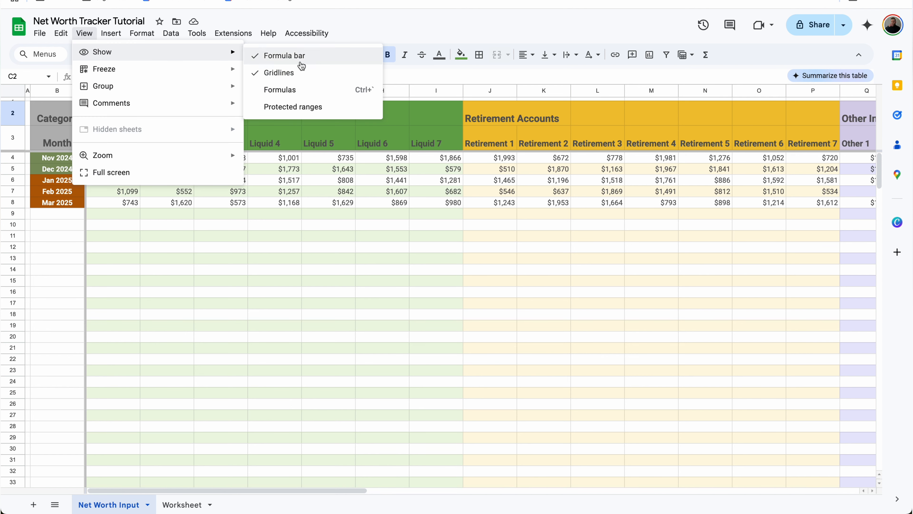
{"action": "left_click", "coordinate": [295, 72]}
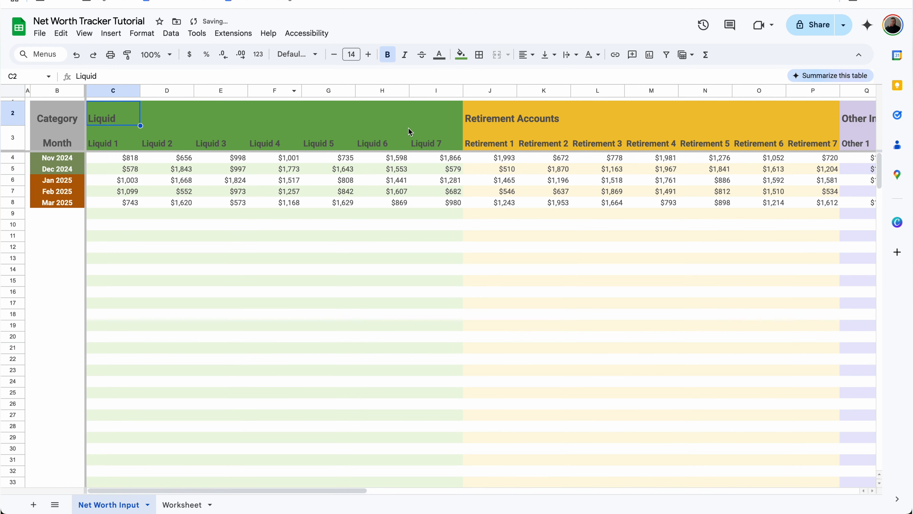
Add a black outer border around the whole Liquid block, C2:I259.
{"action": "key", "text": "ctrl+shift+Right"}
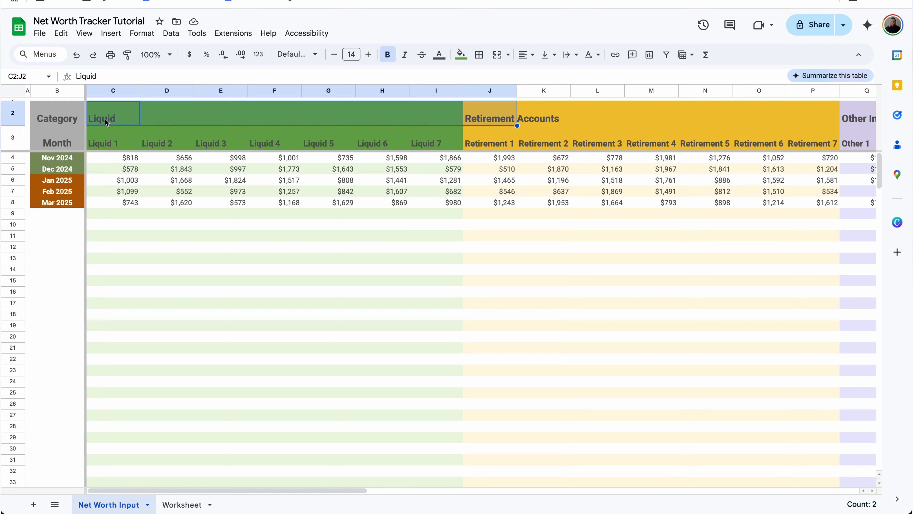
{"action": "key", "text": "ctrl+shift+Left"}
{"action": "key", "text": "ctrl+shift+Right"}
{"action": "key", "text": "shift+Left"}
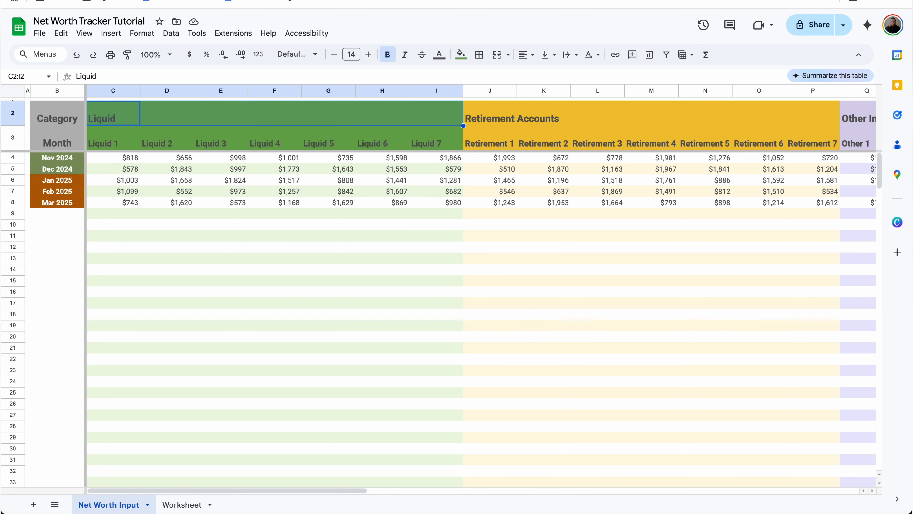
{"action": "key", "text": "ctrl+shift+Down"}
{"action": "key", "text": "ctrl+shift+Down"}
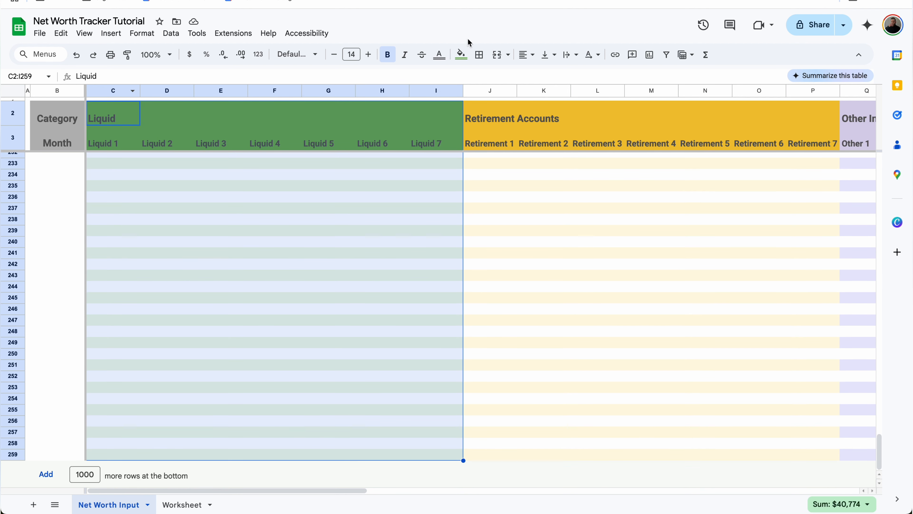
{"action": "left_click", "coordinate": [479, 54]}
{"action": "left_click", "coordinate": [556, 80]}
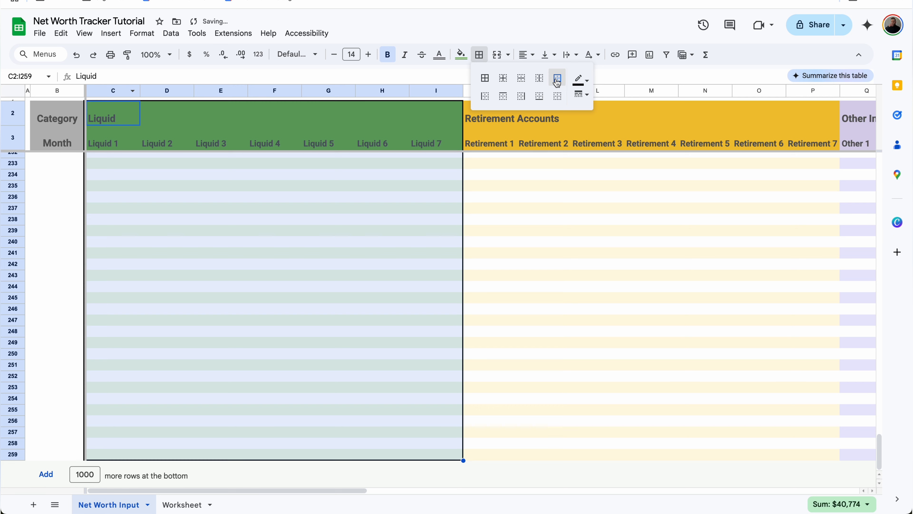
{"action": "left_click", "coordinate": [581, 94]}
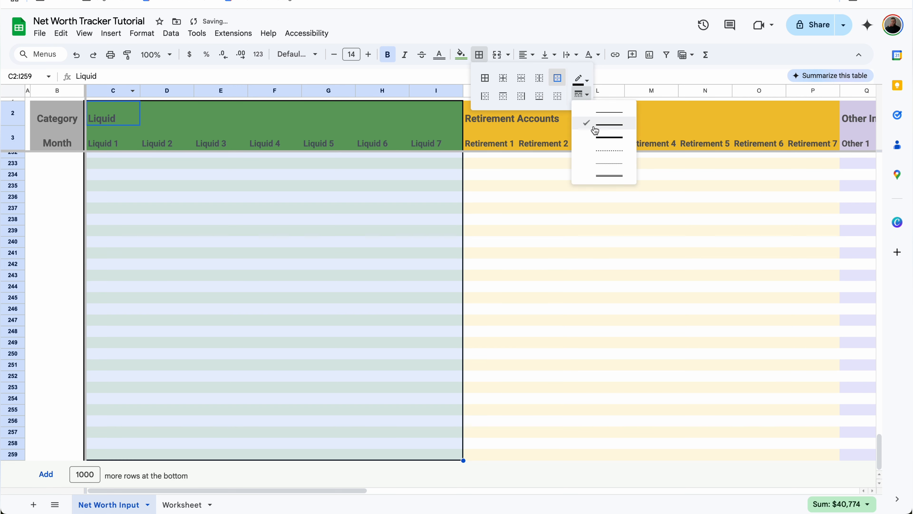
{"action": "left_click", "coordinate": [289, 146]}
Add an outer border around the Liquid account names in C3:I3 and return to the first data row.
{"action": "left_click", "coordinate": [418, 139]}
{"action": "left_click", "coordinate": [181, 128], "text": "shift"}
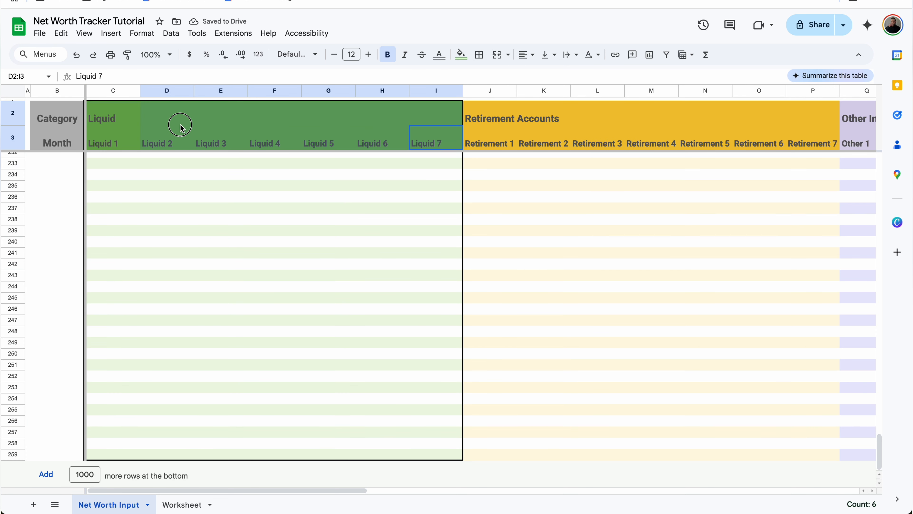
{"action": "left_click", "coordinate": [116, 138], "text": "shift"}
{"action": "left_click", "coordinate": [479, 55]}
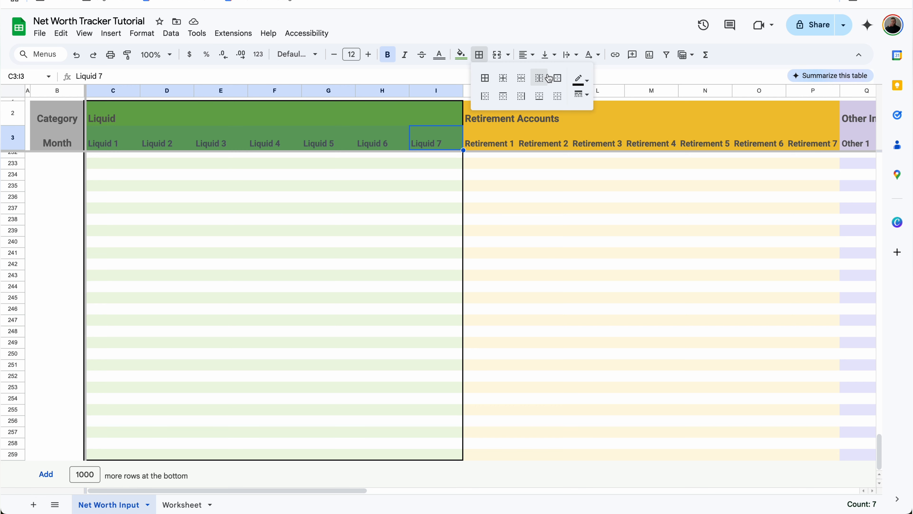
{"action": "left_click", "coordinate": [558, 78]}
{"action": "left_click", "coordinate": [262, 287]}
{"action": "key", "text": "super+Up"}
{"action": "key", "text": "Up"}
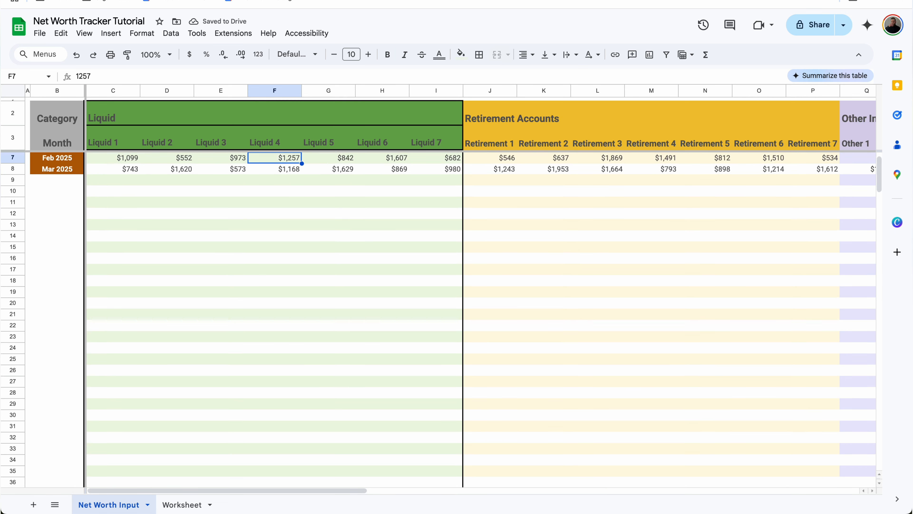
{"action": "key", "text": "super+Up"}
{"action": "key", "text": "Down"}
{"action": "key", "text": "Down"}
{"action": "key", "text": "Down"}
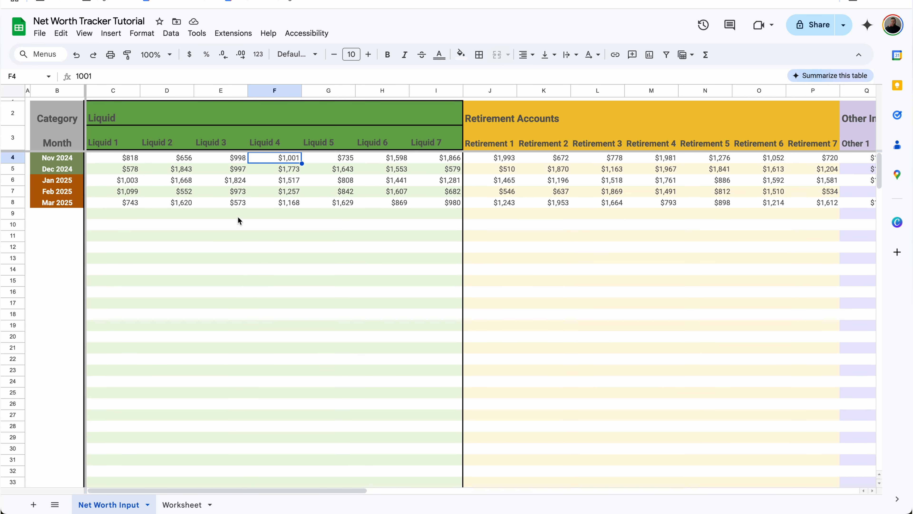
Add a black outer border around the whole Retirement Accounts block, J2:P259.
{"action": "mouse_move", "coordinate": [498, 118]}
{"action": "left_mouse_down"}
{"action": "mouse_move", "coordinate": [718, 116]}
{"action": "mouse_move", "coordinate": [503, 121]}
{"action": "left_mouse_up"}
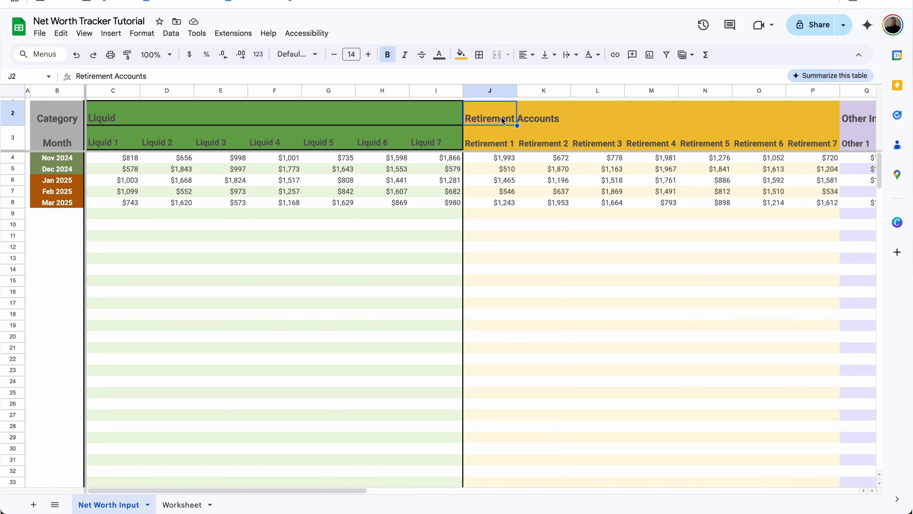
{"action": "key", "text": "super+shift+Right"}
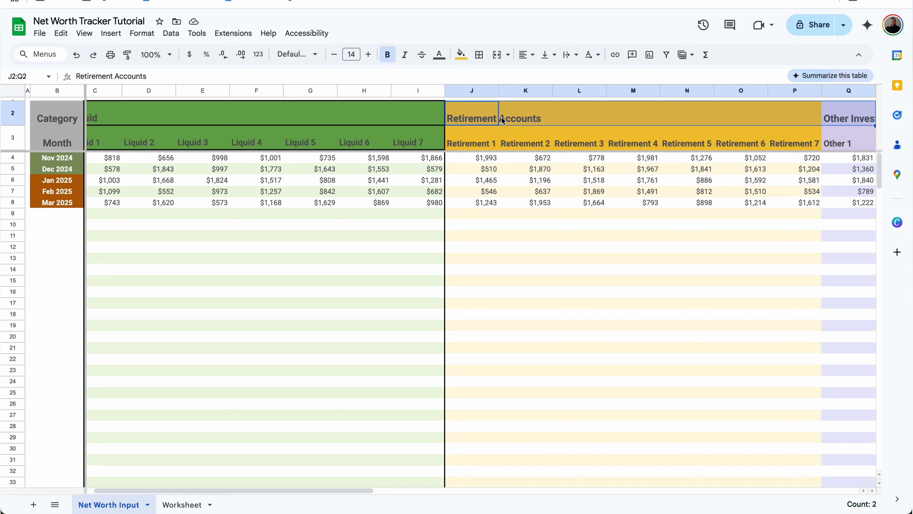
{"action": "key", "text": "shift+Left"}
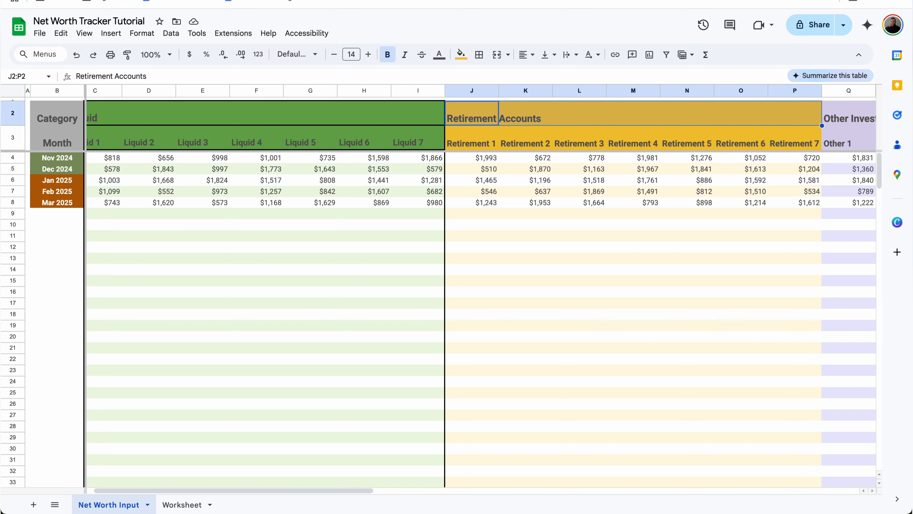
{"action": "key", "text": "ctrl+shift+Down"}
{"action": "key", "text": "ctrl+shift+Down"}
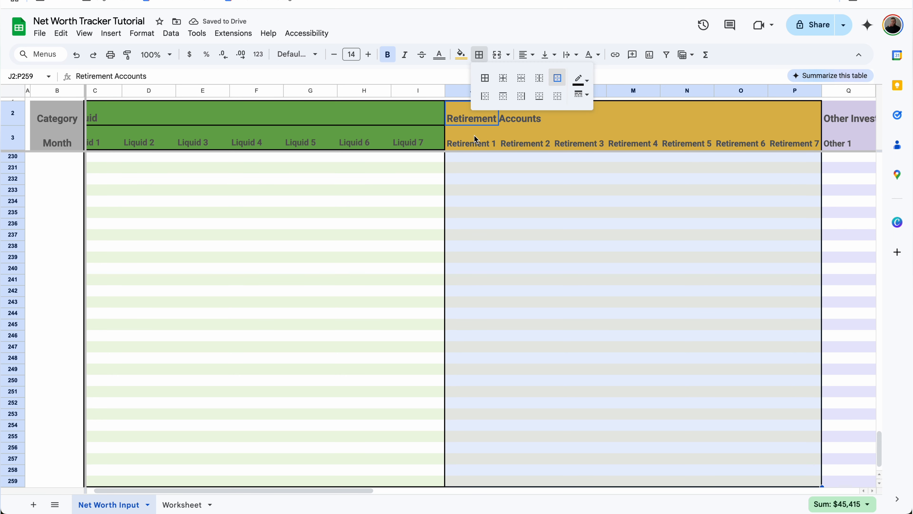
Add an outer border around the retirement account names in J3:P3.
{"action": "left_click_drag", "start_coordinate": [476, 137], "coordinate": [792, 149]}
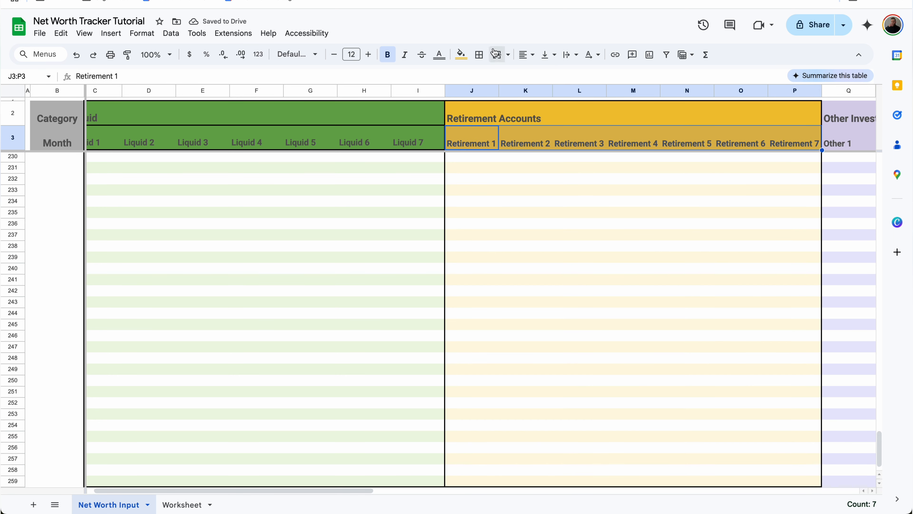
{"action": "left_click", "coordinate": [480, 56]}
{"action": "left_click", "coordinate": [557, 78]}
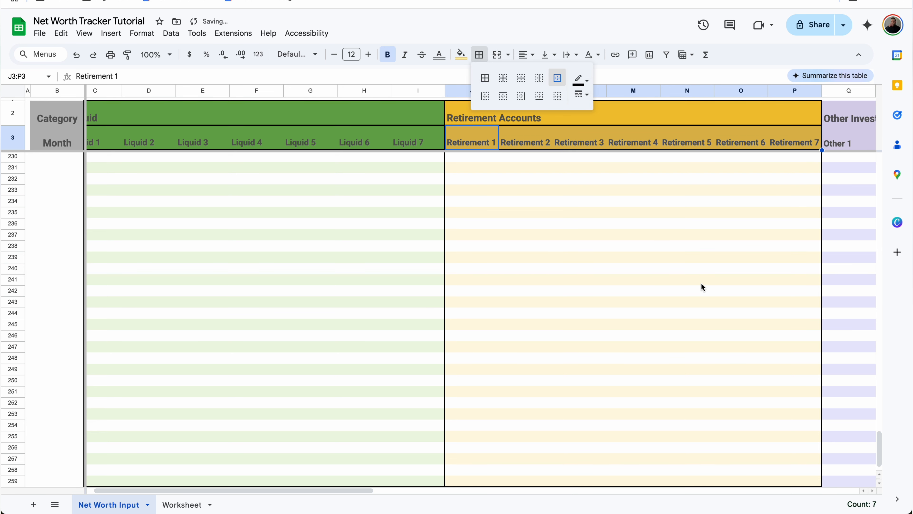
Add a black outer border around the whole Other Investments block, Q2:W259.
{"action": "scroll", "coordinate": [701, 283], "scroll_direction": "right", "scroll_amount": 7}
{"action": "scroll", "coordinate": [702, 283], "scroll_direction": "right", "scroll_amount": 3}
{"action": "scroll", "coordinate": [701, 283], "scroll_direction": "down", "scroll_amount": 1}
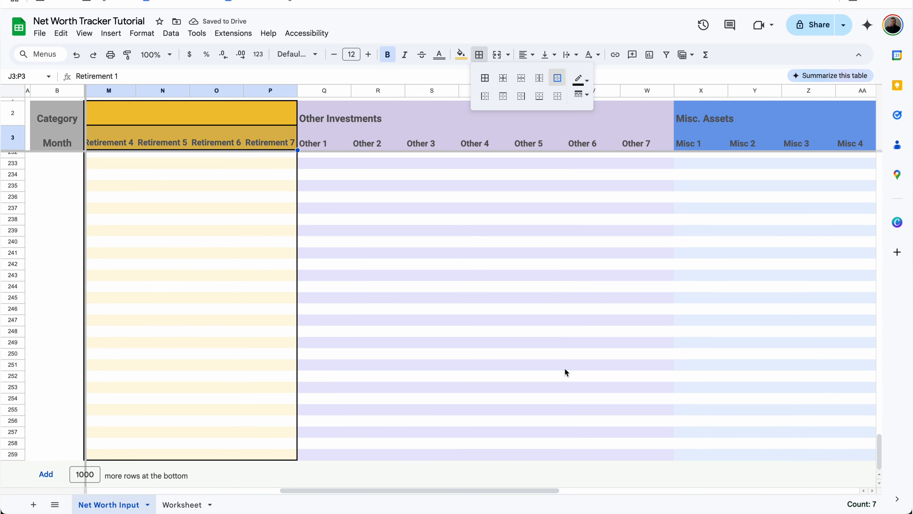
{"action": "left_click_drag", "start_coordinate": [320, 454], "coordinate": [660, 458]}
{"action": "key", "text": "ctrl+shift+Up"}
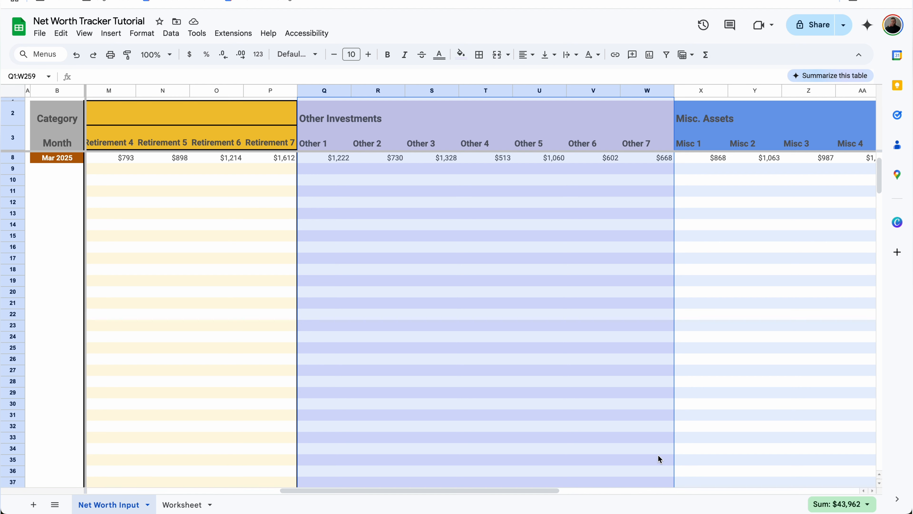
{"action": "key", "text": "shift+Down"}
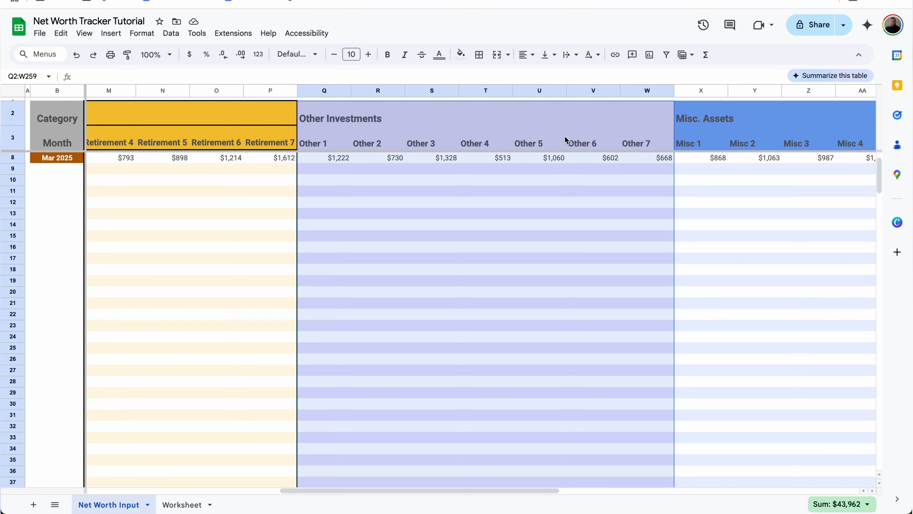
{"action": "left_click", "coordinate": [479, 55]}
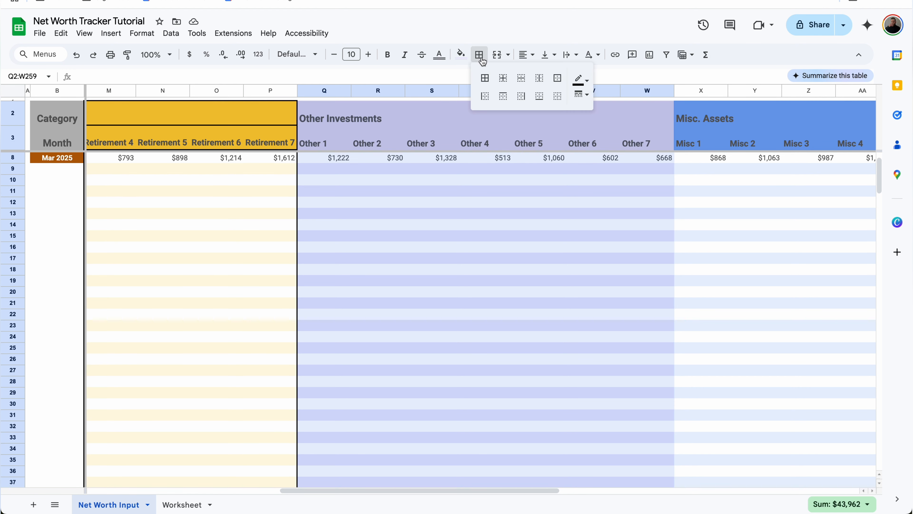
{"action": "left_click", "coordinate": [559, 79]}
Add an outer border around the Other Investments account names in Q3:W3.
{"action": "left_click", "coordinate": [313, 143]}
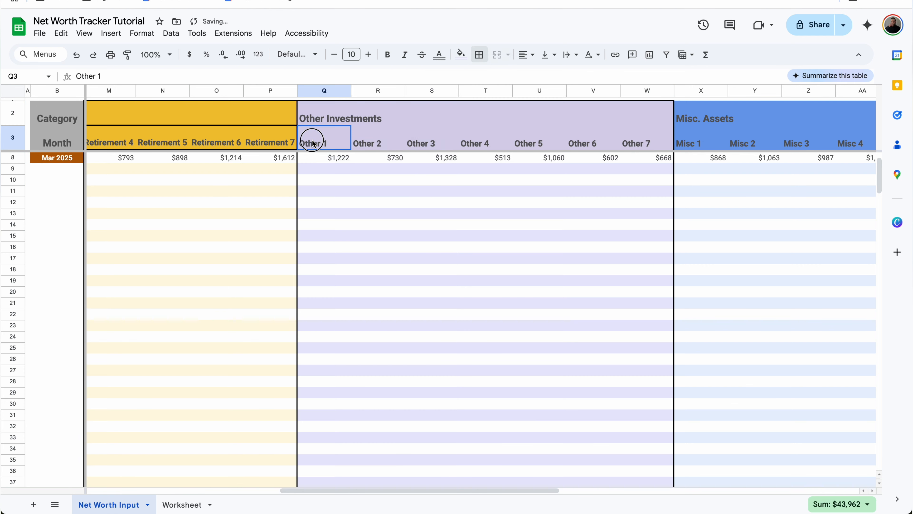
{"action": "left_click_drag", "start_coordinate": [313, 140], "coordinate": [686, 142]}
{"action": "left_click_drag", "start_coordinate": [687, 142], "coordinate": [663, 141]}
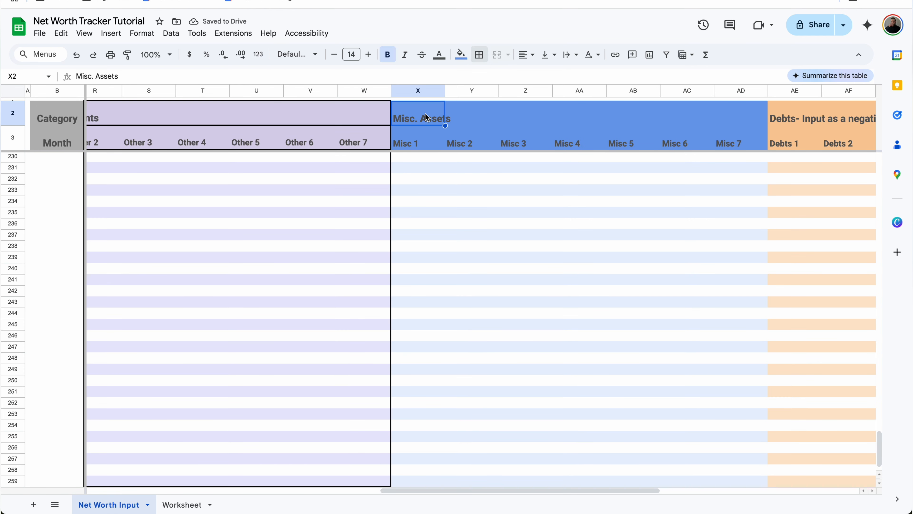
Add a black outer border around the whole Misc. Assets block, X2:AD259.
{"action": "left_click_drag", "start_coordinate": [426, 118], "coordinate": [741, 117]}
{"action": "key", "text": "super+shift+Down"}
{"action": "key", "text": "super+shift+Down"}
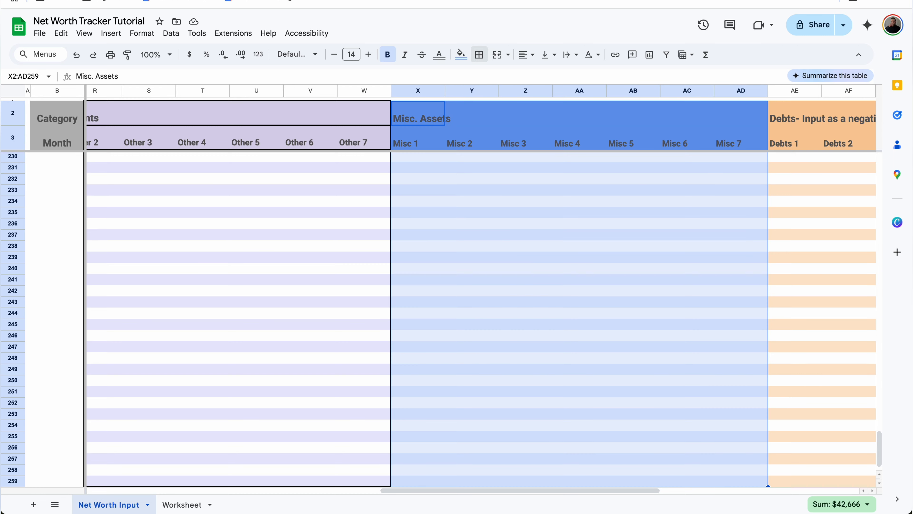
{"action": "left_click", "coordinate": [480, 55]}
{"action": "left_click", "coordinate": [558, 78]}
Add an outer border around the Misc. Assets account names in X3:AD3.
{"action": "scroll", "coordinate": [516, 123], "scroll_direction": "up", "scroll_amount": 20}
{"action": "left_click_drag", "start_coordinate": [435, 139], "coordinate": [756, 139]}
{"action": "left_click", "coordinate": [480, 56]}
{"action": "left_click", "coordinate": [557, 78]}
Add outer borders around the Debts category heading row AE2:AK2 and the debt account names in AE3:AK3.
{"action": "left_click_drag", "start_coordinate": [812, 120], "coordinate": [707, 115]}
{"action": "left_click", "coordinate": [480, 56]}
{"action": "left_click", "coordinate": [557, 78]}
{"action": "left_click_drag", "start_coordinate": [403, 139], "coordinate": [722, 139]}
{"action": "left_click", "coordinate": [479, 56]}
{"action": "left_click", "coordinate": [557, 78]}
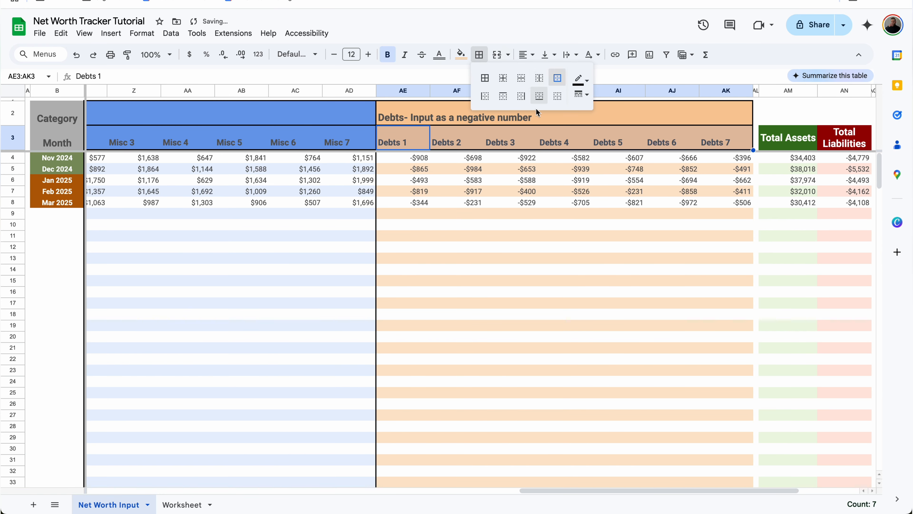
Add a black outer border around the whole Debts block, AE2:AK259.
{"action": "left_click_drag", "start_coordinate": [403, 117], "coordinate": [717, 120]}
{"action": "key", "text": "super+shift+Down"}
{"action": "key", "text": "super+shift+Down"}
{"action": "left_click", "coordinate": [480, 56]}
{"action": "left_click", "coordinate": [557, 78]}
{"action": "left_click", "coordinate": [557, 78]}
{"action": "scroll", "coordinate": [647, 216], "scroll_direction": "right", "scroll_amount": 2}
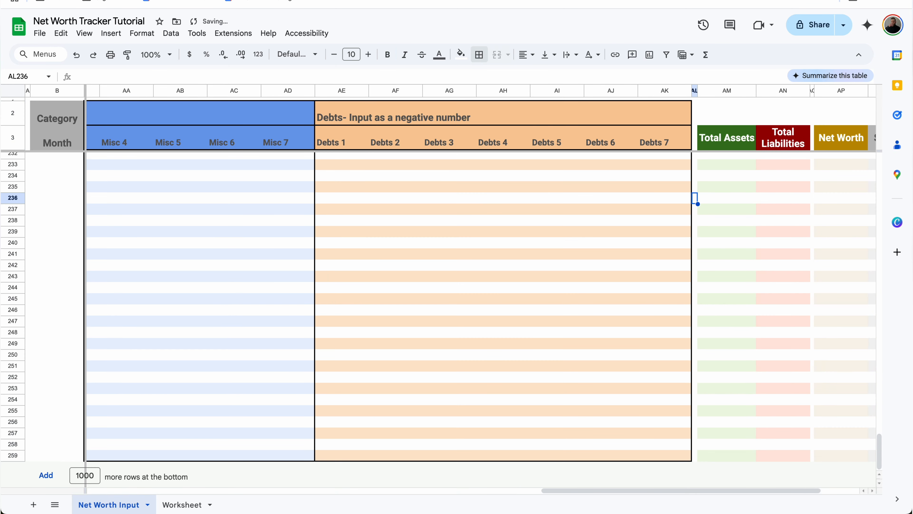
Add an outer border around the Total Assets column from its header in AM3 down to row 259.
{"action": "left_click", "coordinate": [725, 139]}
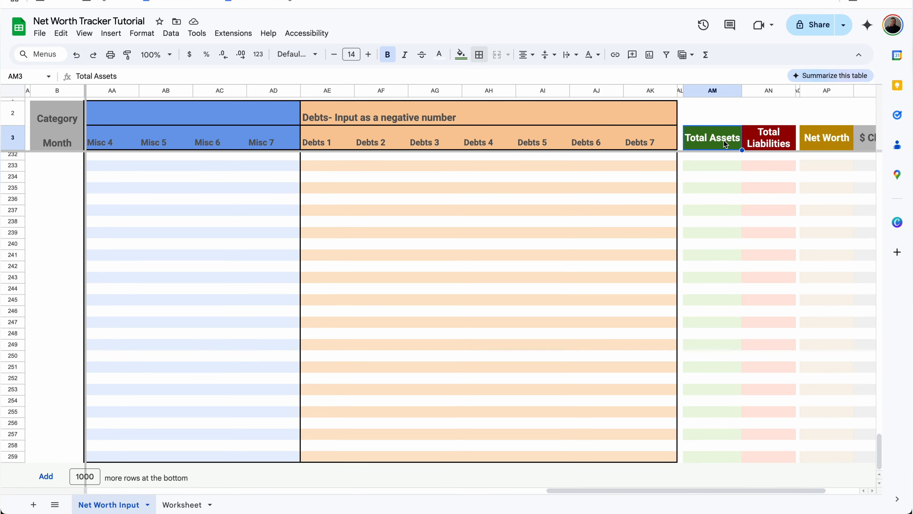
{"action": "scroll", "coordinate": [724, 140], "scroll_direction": "right", "scroll_amount": 2}
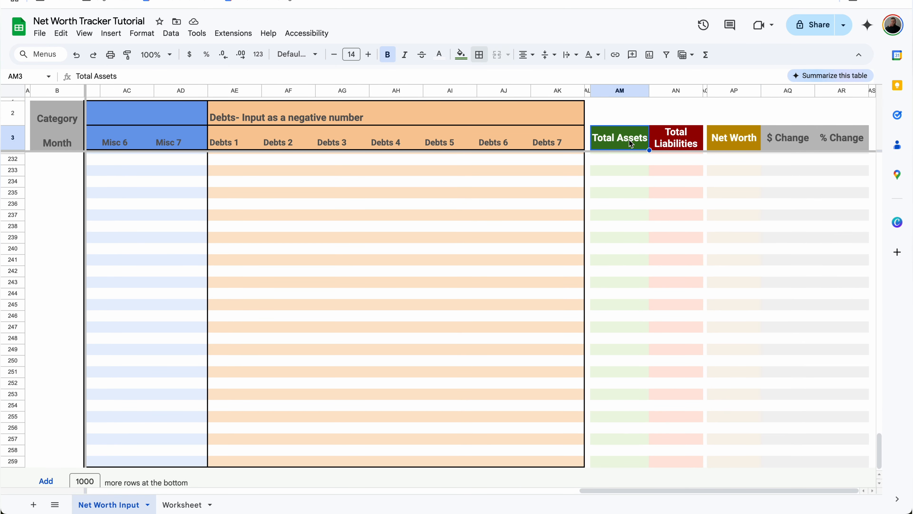
{"action": "key", "text": "super+shift+Down"}
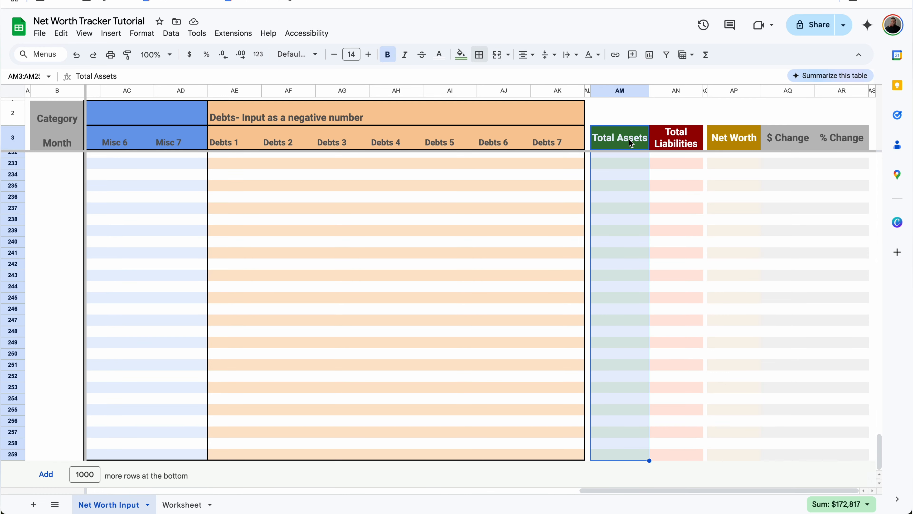
{"action": "left_click", "coordinate": [479, 54]}
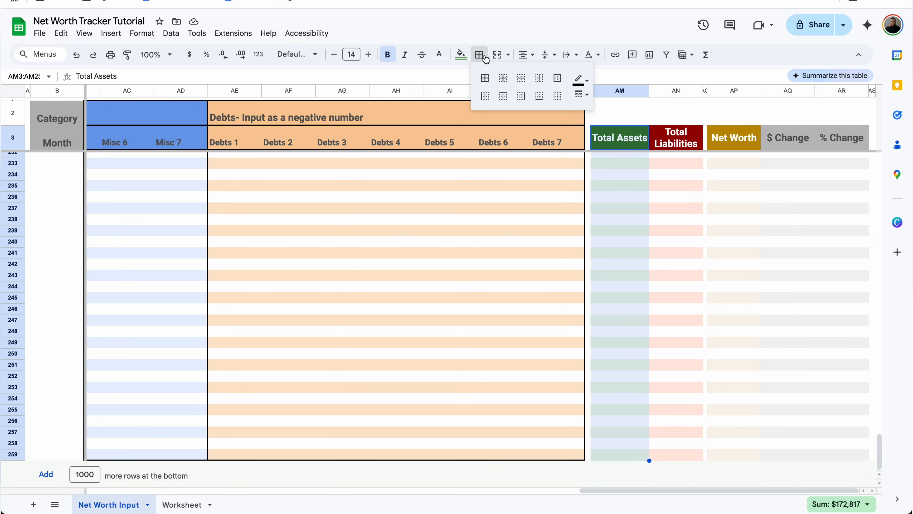
{"action": "left_click", "coordinate": [560, 78]}
Add an outer border around the Total Liabilities column from its header in AN3 down to row 259.
{"action": "left_click", "coordinate": [668, 138]}
{"action": "key", "text": "super+shift+Down"}
{"action": "key", "text": "super+shift+Down"}
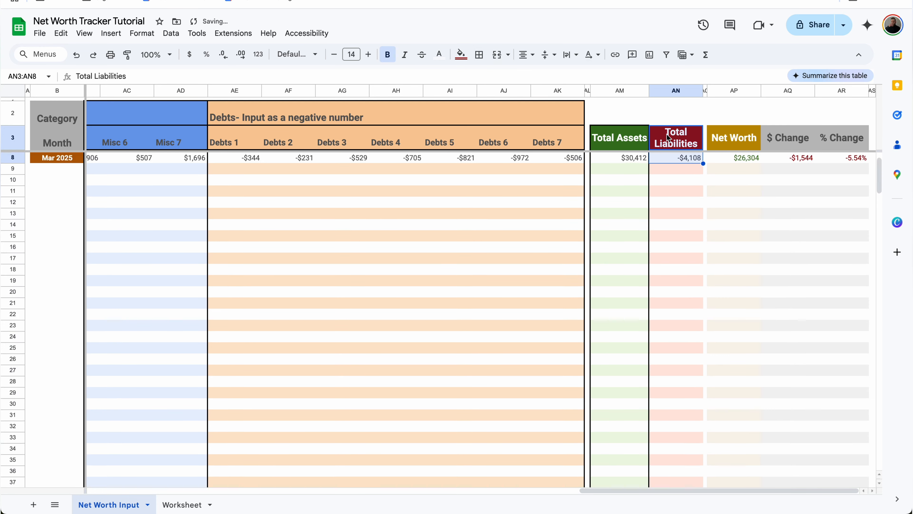
{"action": "left_click", "coordinate": [479, 54]}
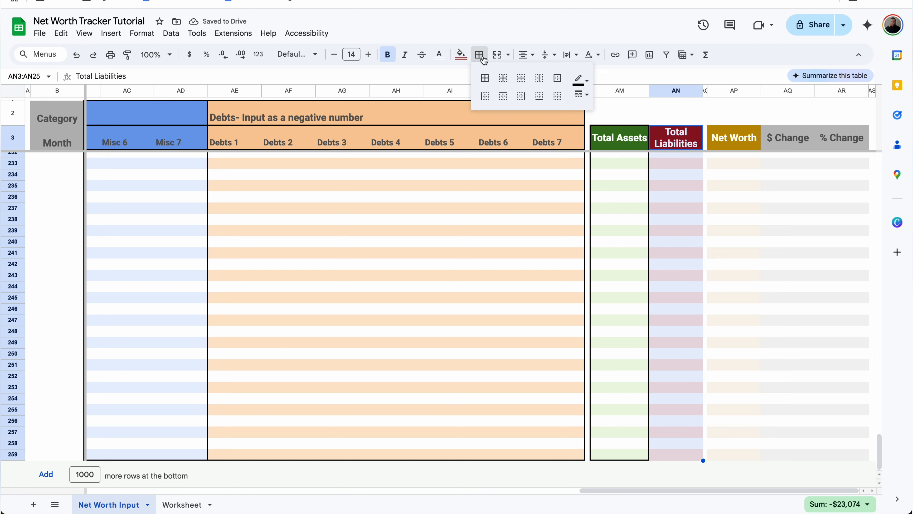
{"action": "left_click", "coordinate": [557, 78]}
Add an outer border around the Net Worth column from its header in AP3 down to row 259.
{"action": "left_click", "coordinate": [746, 141]}
{"action": "key", "text": "super+shift+Down"}
{"action": "key", "text": "super+shift+Down"}
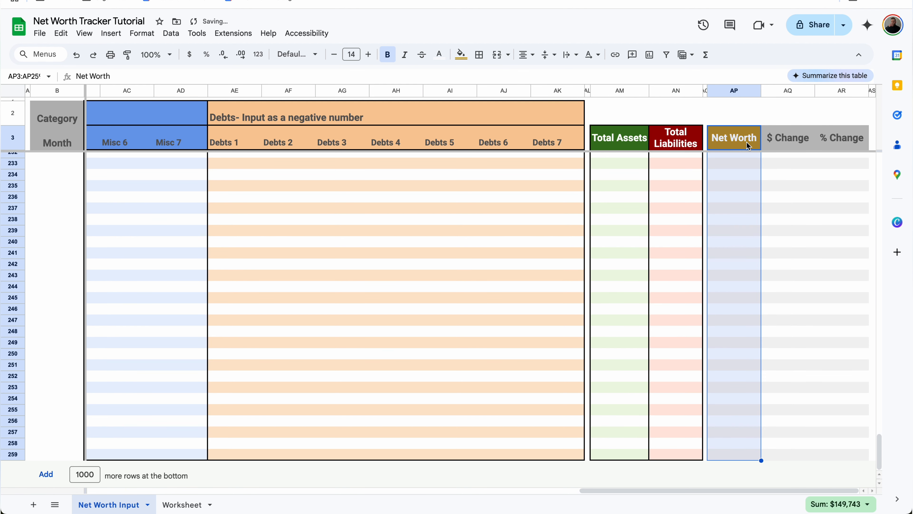
{"action": "left_click", "coordinate": [479, 54]}
{"action": "left_click", "coordinate": [558, 78]}
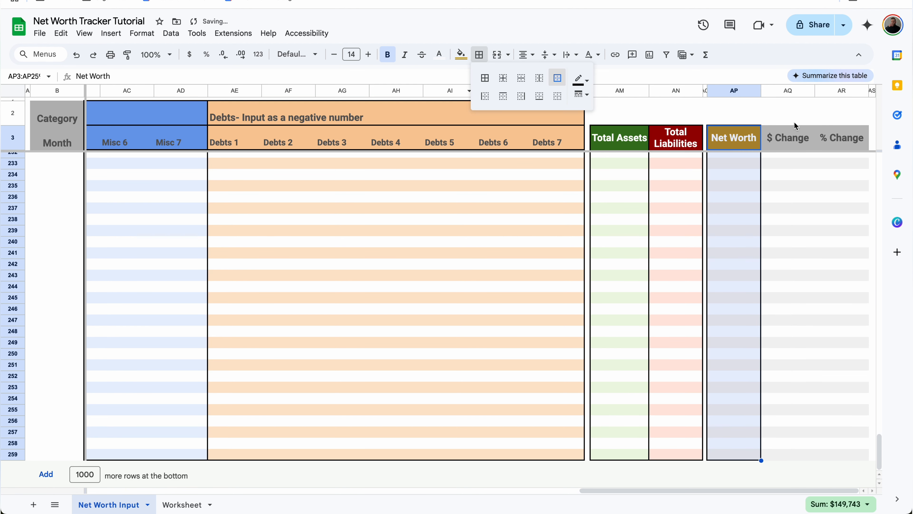
Add one outer border around the $ Change and % Change columns, AQ3:AR259.
{"action": "left_click_drag", "start_coordinate": [800, 143], "coordinate": [854, 146]}
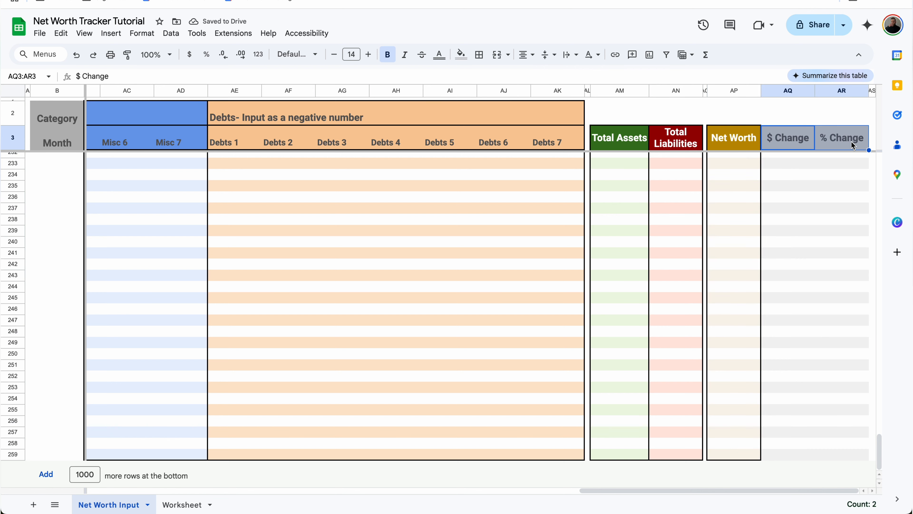
{"action": "key", "text": "super+shift+Down"}
{"action": "key", "text": "super+shift+Down"}
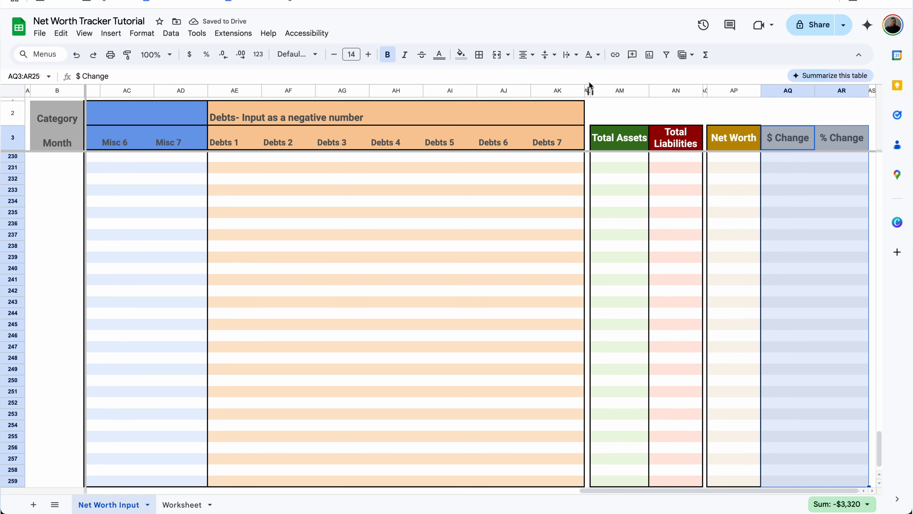
{"action": "left_click", "coordinate": [479, 54]}
{"action": "left_click", "coordinate": [556, 77]}
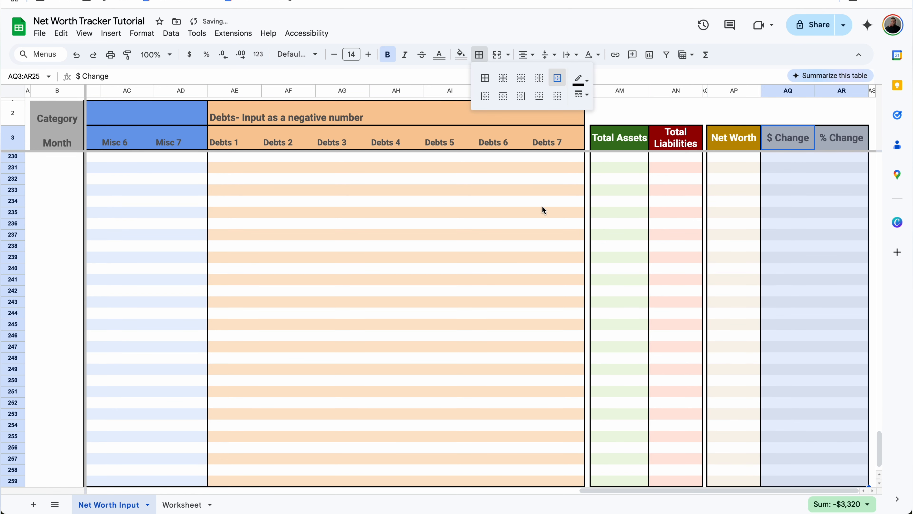
{"action": "left_click", "coordinate": [540, 207]}
Look over the bordered category blocks and select the empty month cells B9:B22 below Mar 2025.
{"action": "scroll", "coordinate": [716, 108], "scroll_direction": "up", "scroll_amount": 20}
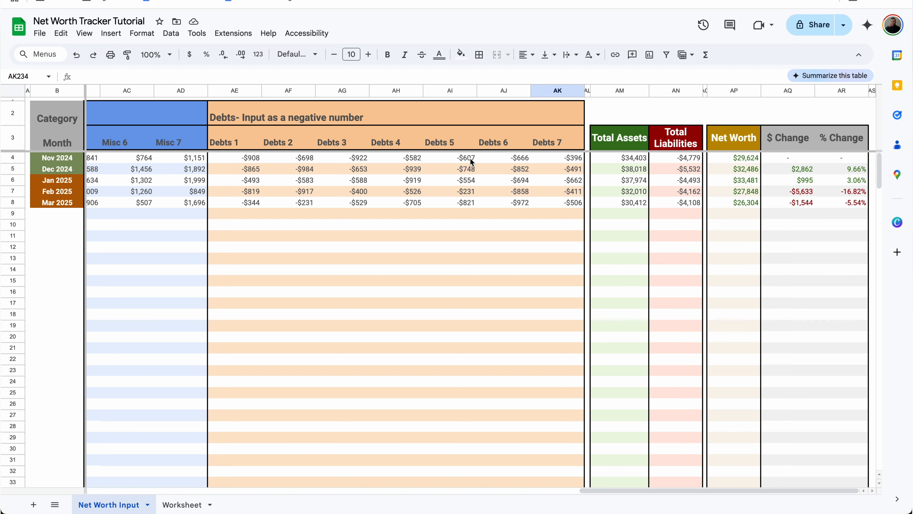
{"action": "scroll", "coordinate": [470, 158], "scroll_direction": "left", "scroll_amount": 2}
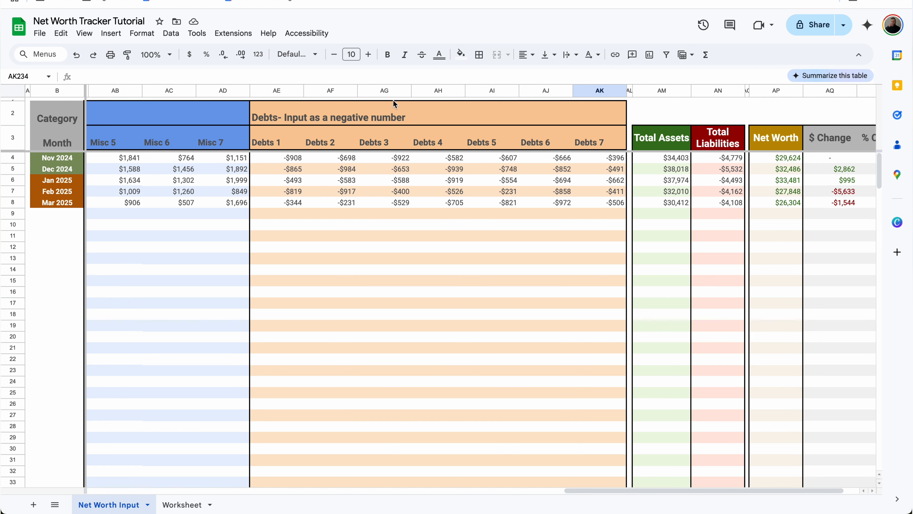
{"action": "scroll", "coordinate": [339, 112], "scroll_direction": "left", "scroll_amount": 15}
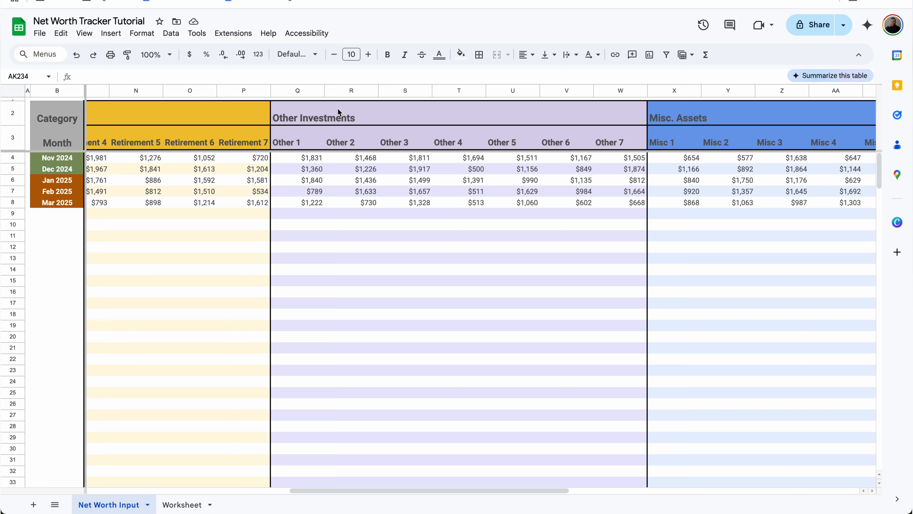
{"action": "scroll", "coordinate": [339, 112], "scroll_direction": "left", "scroll_amount": 10}
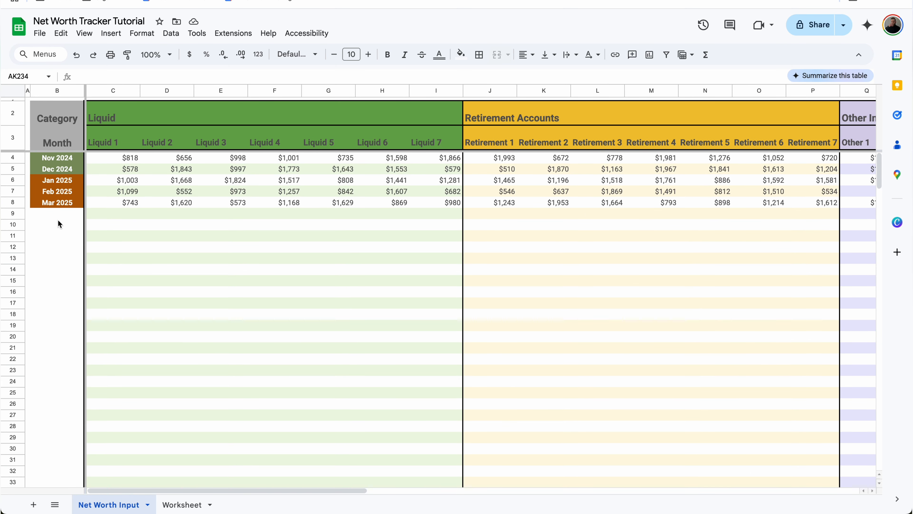
{"action": "left_click_drag", "start_coordinate": [57, 213], "coordinate": [52, 362]}
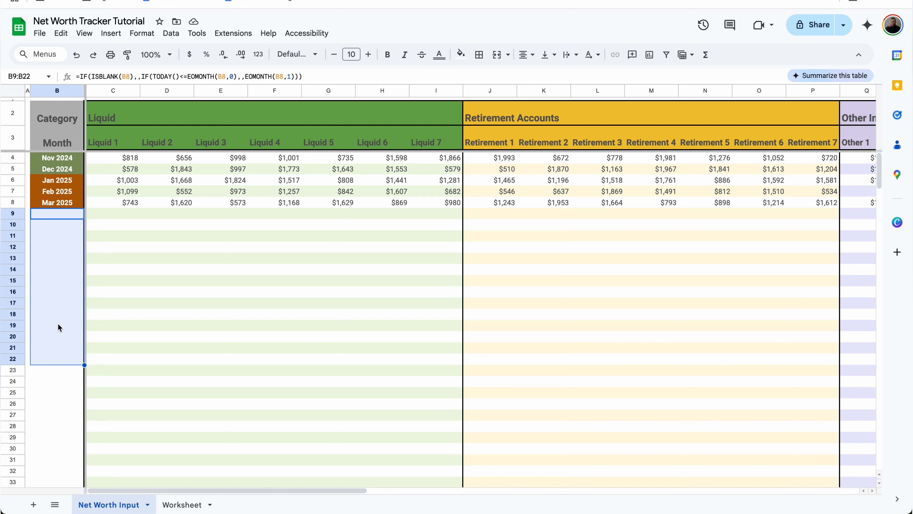
In the Worksheet's Start cell C4, begin an XLOOKUP formula with MIN('Net Worth Input'!B:B) as the search key.
{"action": "left_click", "coordinate": [74, 239]}
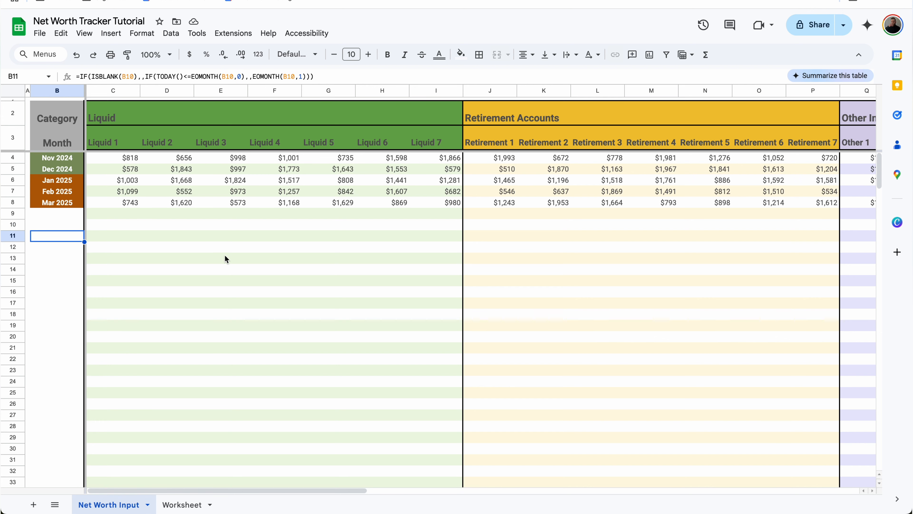
{"action": "left_click", "coordinate": [171, 508]}
{"action": "left_click", "coordinate": [161, 132]}
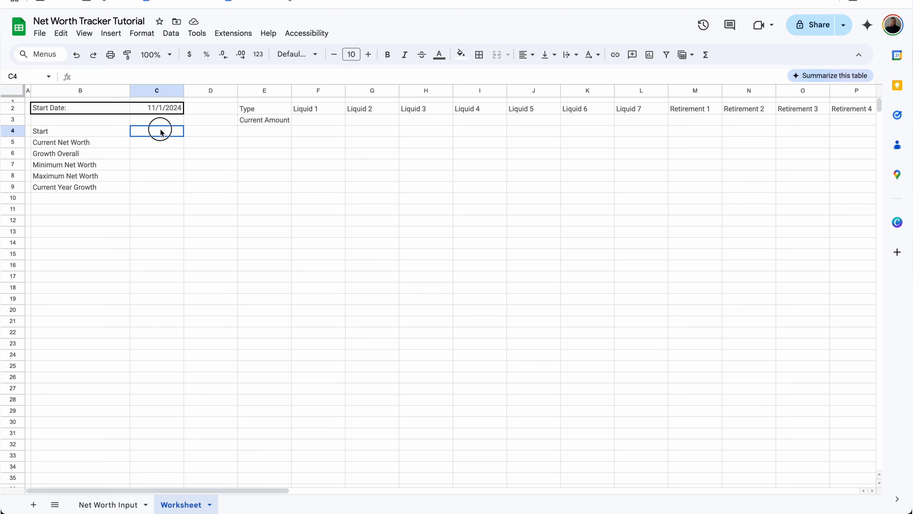
{"action": "type", "text": "="}
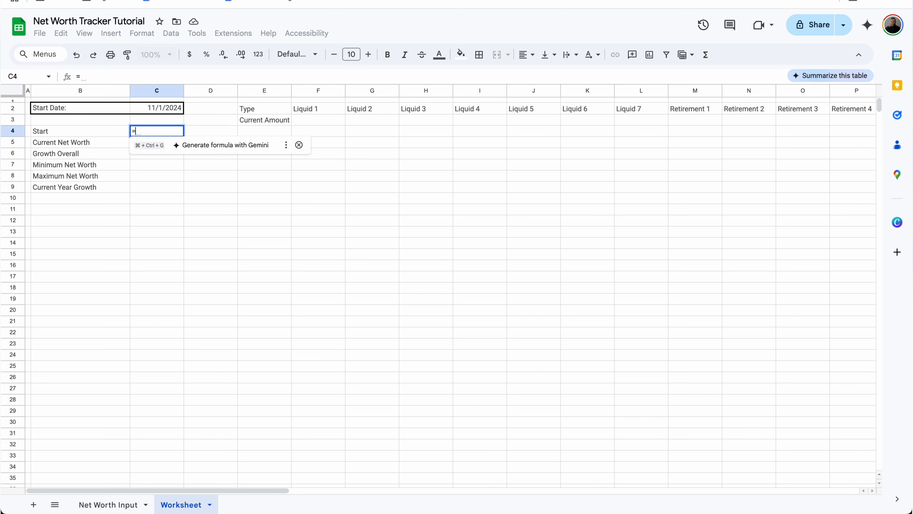
{"action": "type", "text": "XLOOKUP("}
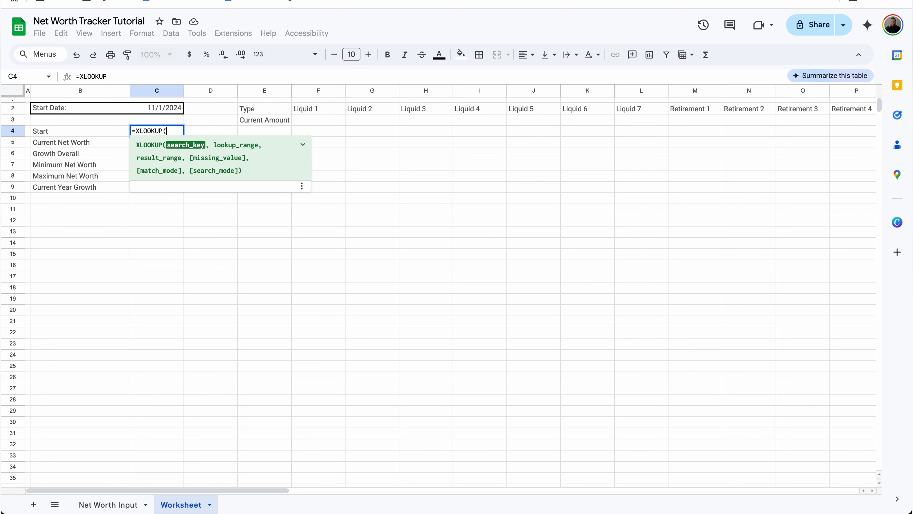
{"action": "type", "text": "MIN("}
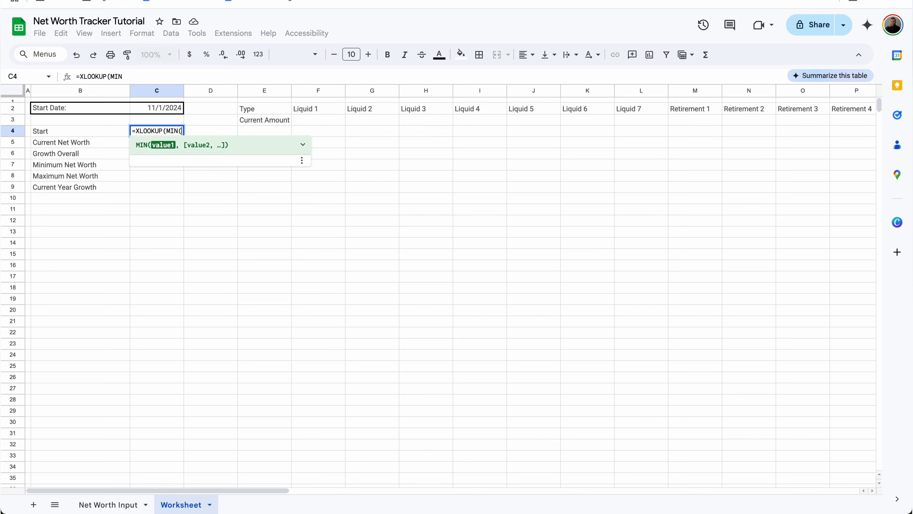
{"action": "left_click", "coordinate": [116, 506]}
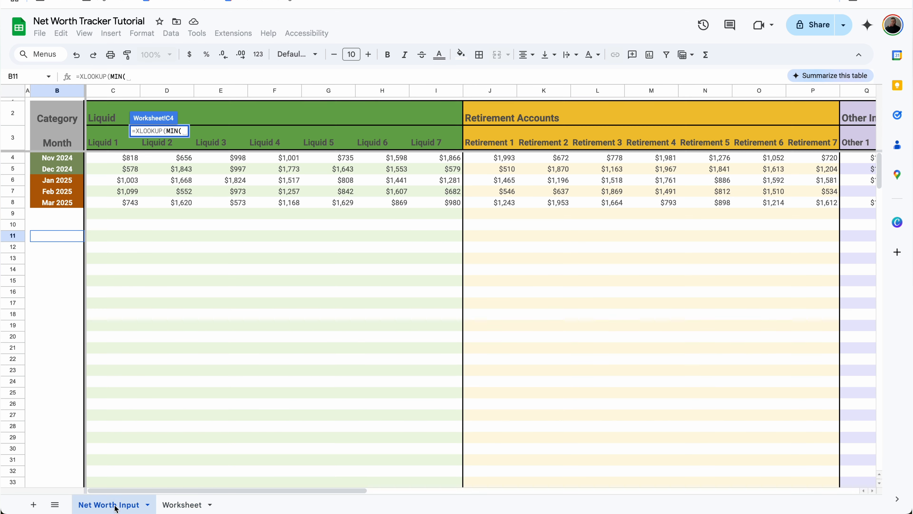
{"action": "left_click", "coordinate": [66, 95]}
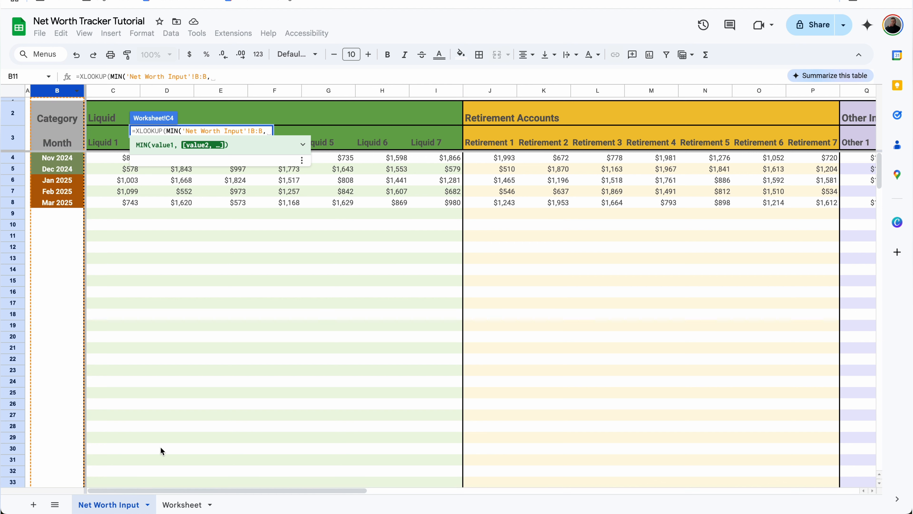
{"action": "type", "text": "),"}
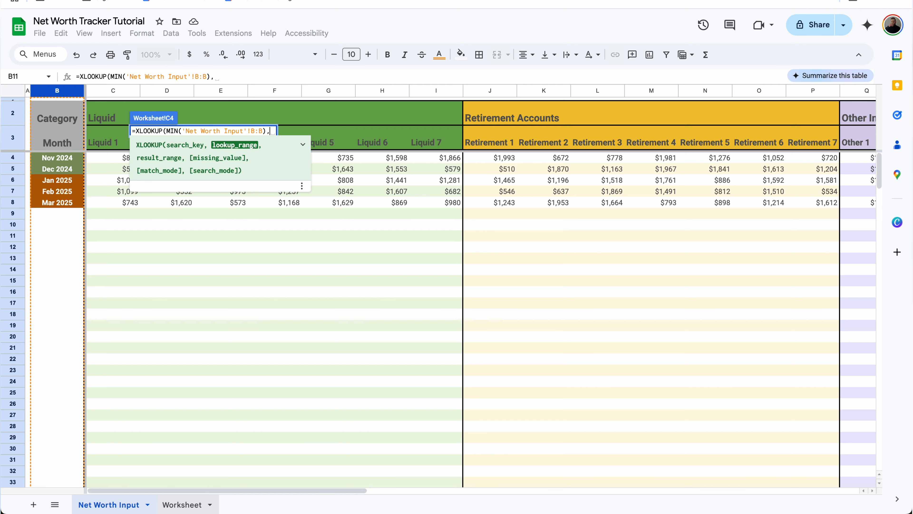
Complete the Start XLOOKUP in C4 with lookup range 'Net Worth Input'!B:B and result range 'Net Worth Input'!AP:AP.
{"action": "left_click", "coordinate": [61, 93]}
{"action": "type", "text": ","}
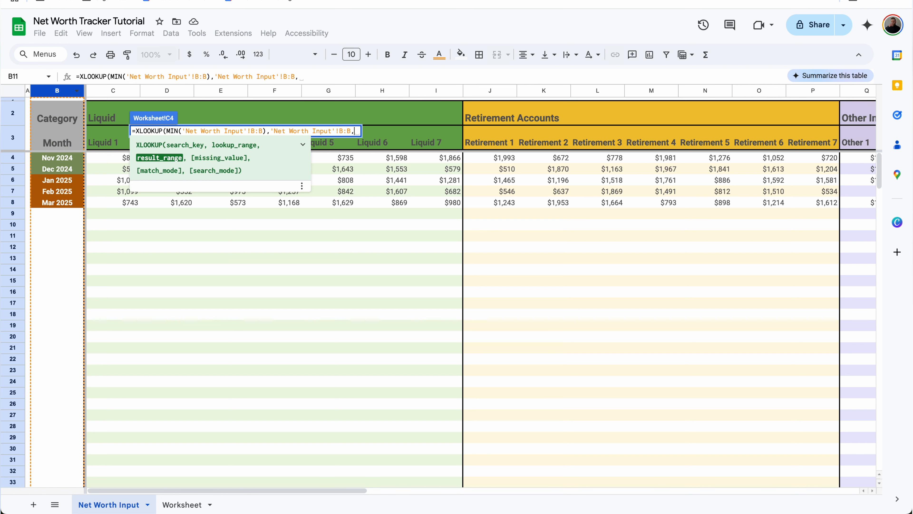
{"action": "scroll", "coordinate": [678, 102], "scroll_direction": "right", "scroll_amount": 15}
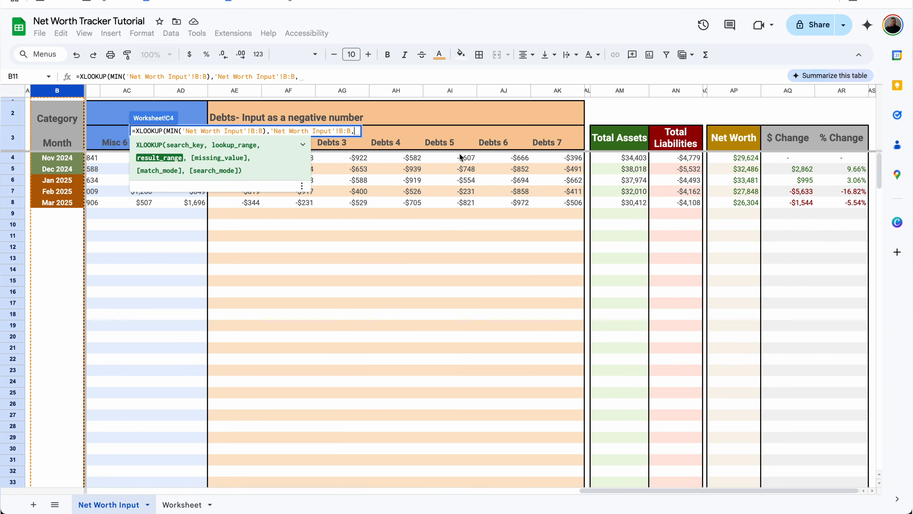
{"action": "left_click", "coordinate": [743, 93]}
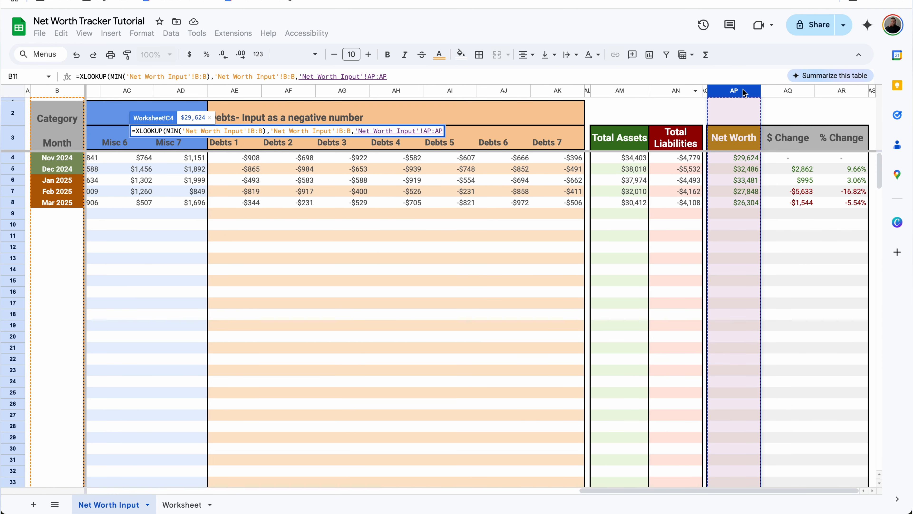
{"action": "key", "text": "Return"}
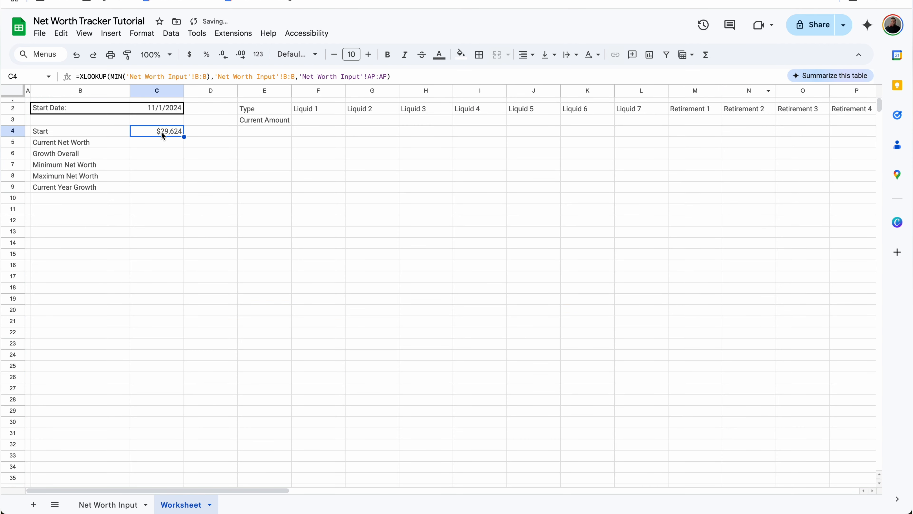
Check the Start result against the Nov 2024 row's month and Net Worth cells on Net Worth Input, then return to Worksheet.
{"action": "left_click", "coordinate": [108, 505]}
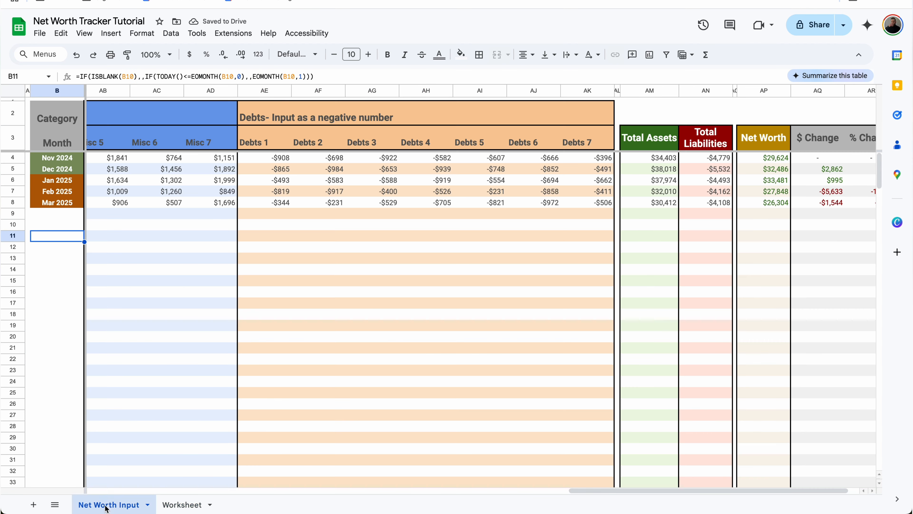
{"action": "left_click", "coordinate": [66, 161]}
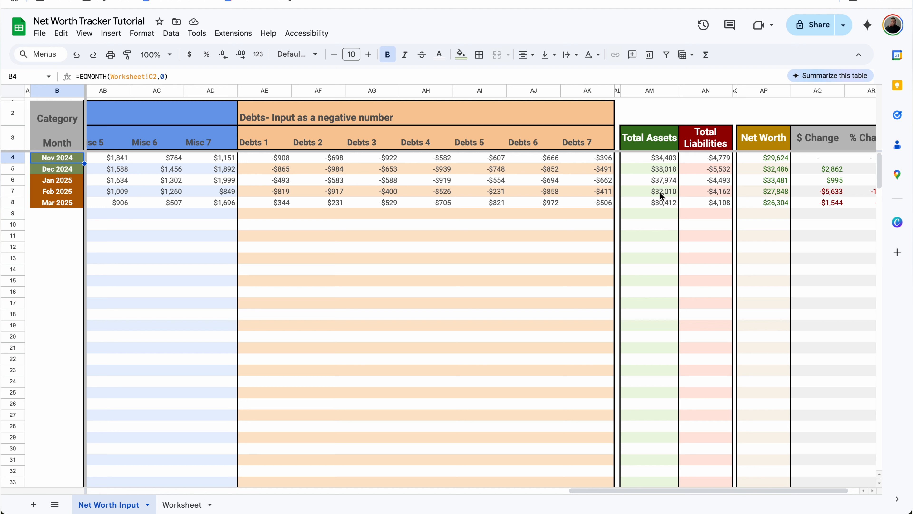
{"action": "left_click", "coordinate": [778, 160]}
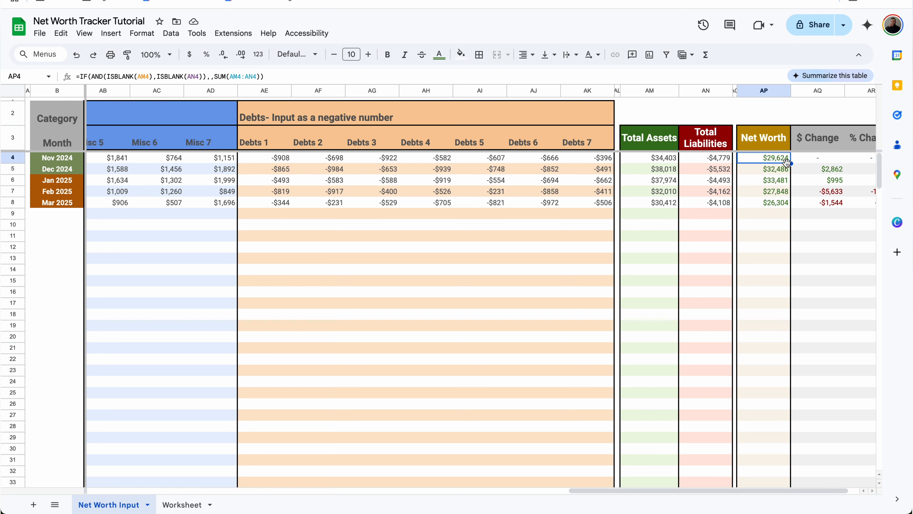
{"action": "left_click", "coordinate": [185, 504]}
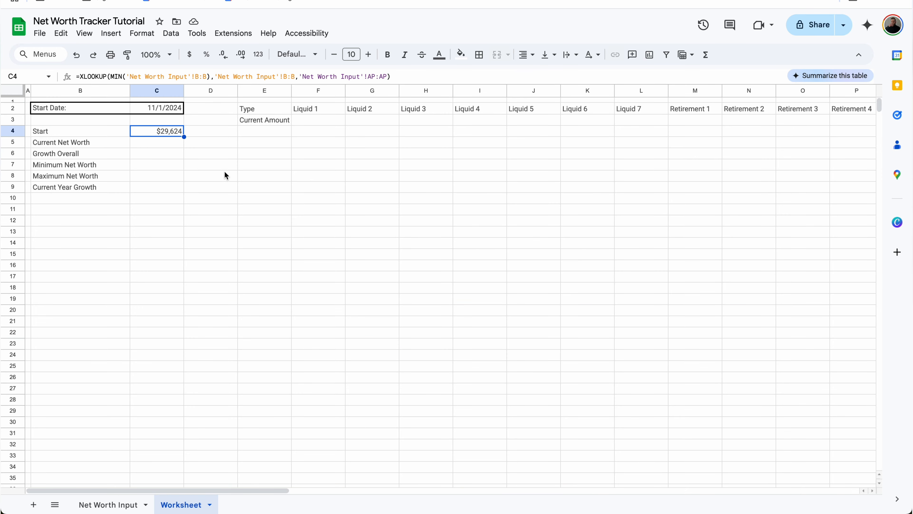
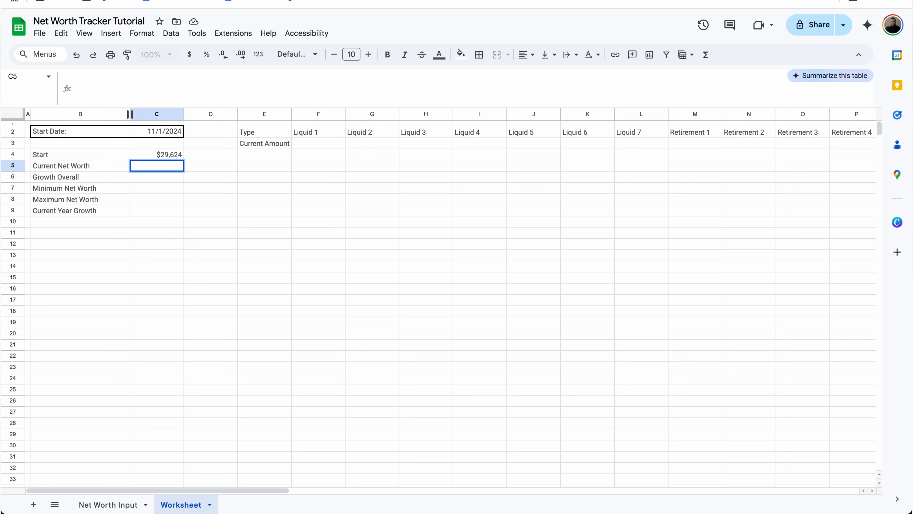
In the Current Net Worth cell C5, begin the formula =IF(ISBLANK(XLOOKUP( with MAX('Net Worth Input'!$B:$B) as the search key.
{"action": "type", "text": "="}
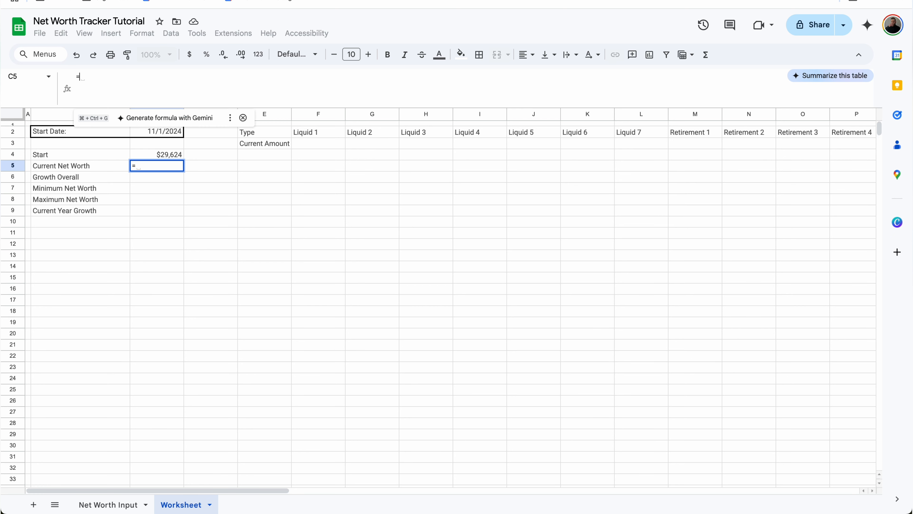
{"action": "type", "text": "IF("}
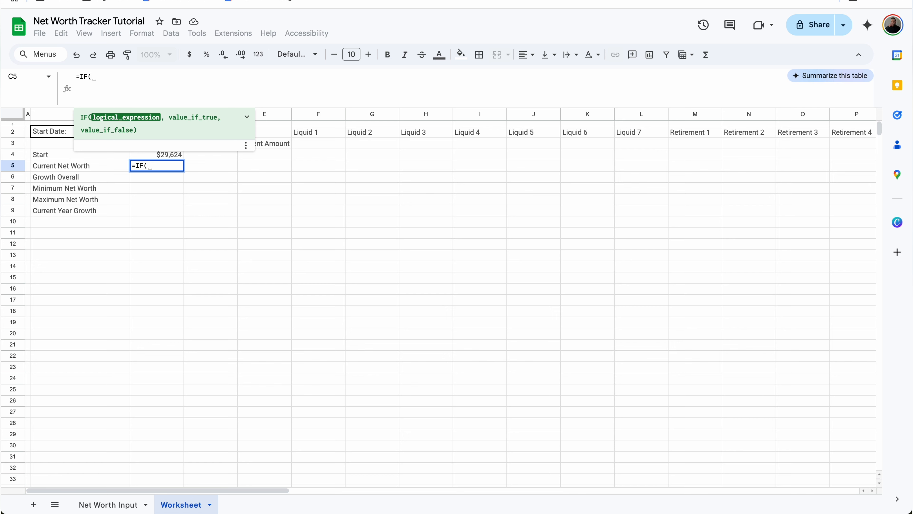
{"action": "type", "text": "ISBLANK("}
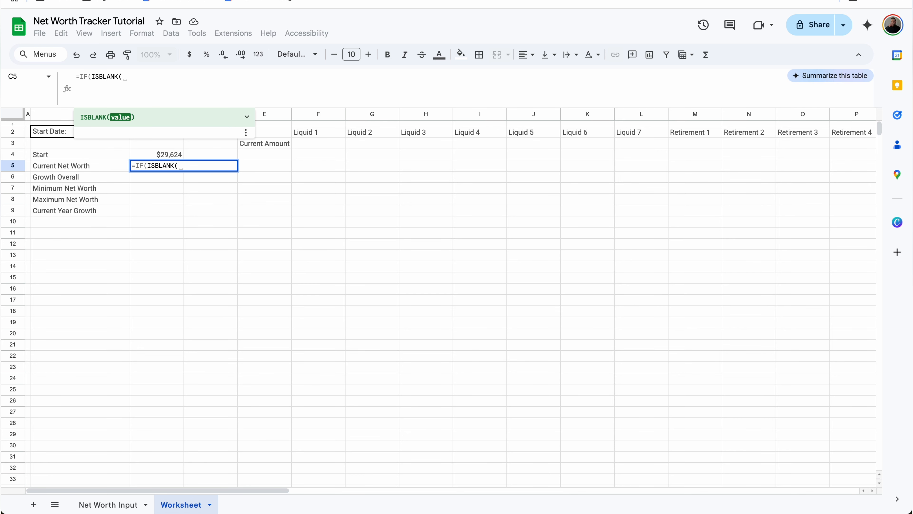
{"action": "type", "text": "XL"}
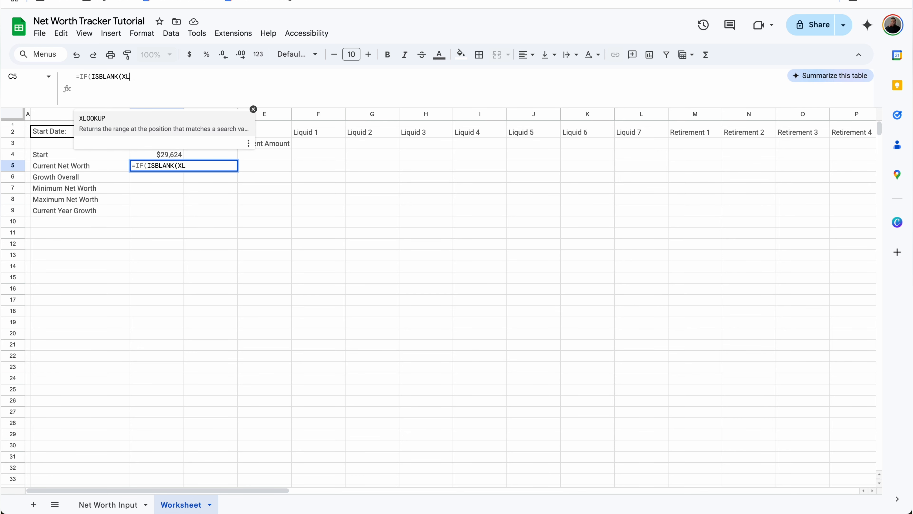
{"action": "left_click", "coordinate": [118, 127]}
{"action": "type", "text": "MAX("}
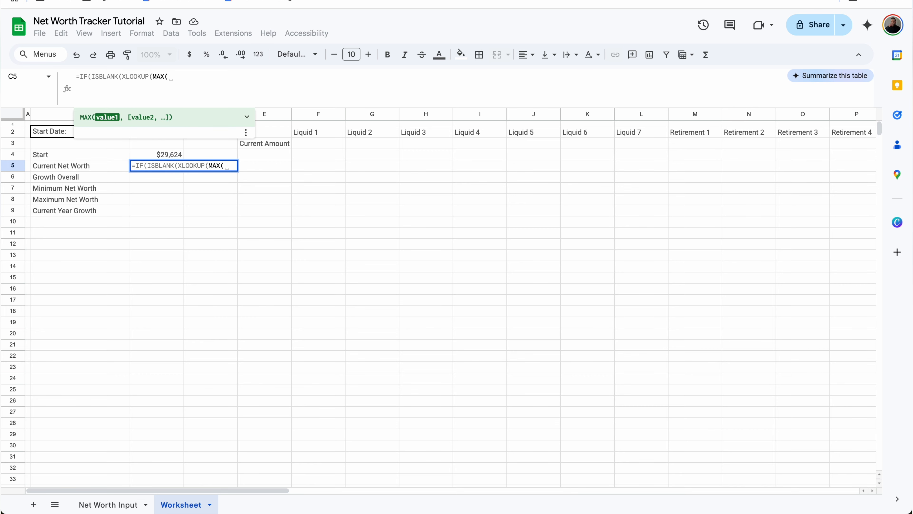
{"action": "left_click", "coordinate": [120, 504]}
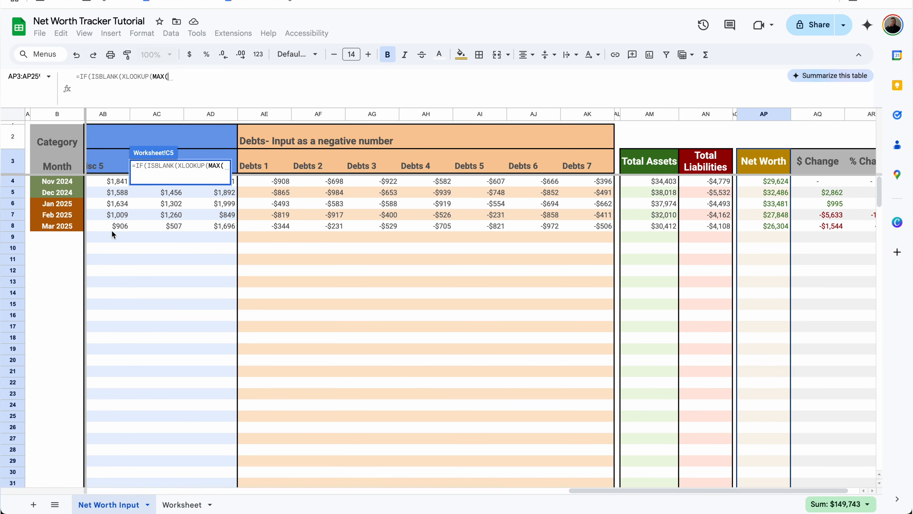
{"action": "left_click", "coordinate": [65, 116]}
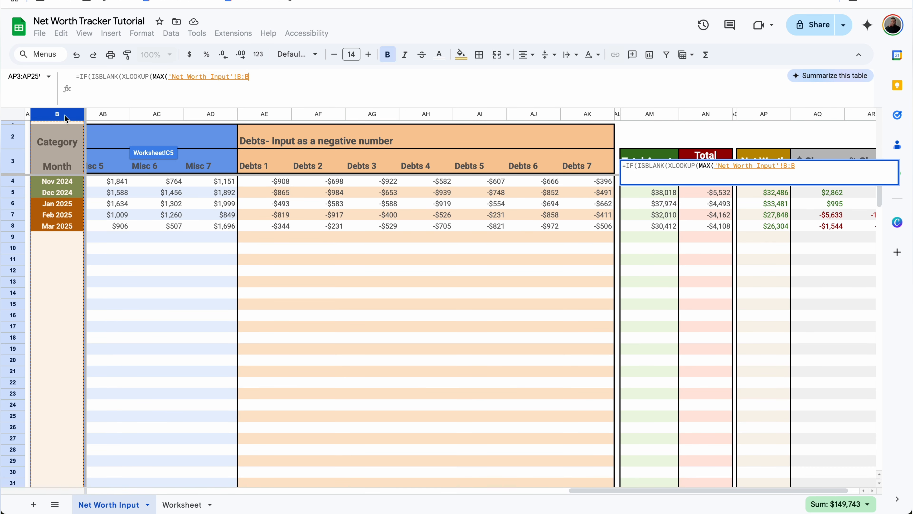
{"action": "key", "text": "F4"}
{"action": "type", "text": "),"}
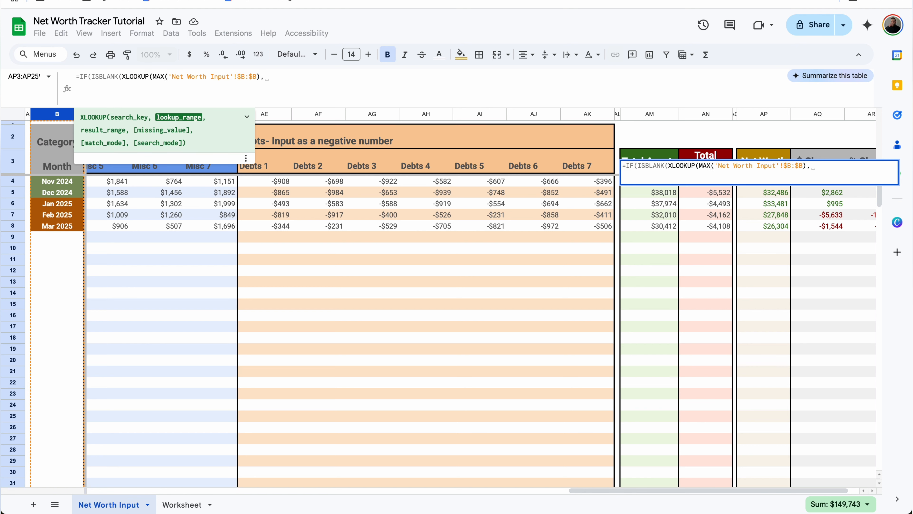
Complete the ISBLANK XLOOKUP condition with lookup range 'Net Worth Input'!$B:$B and result range 'Net Worth Input'!AP:AP.
{"action": "left_click", "coordinate": [56, 115]}
{"action": "key", "text": "F4"}
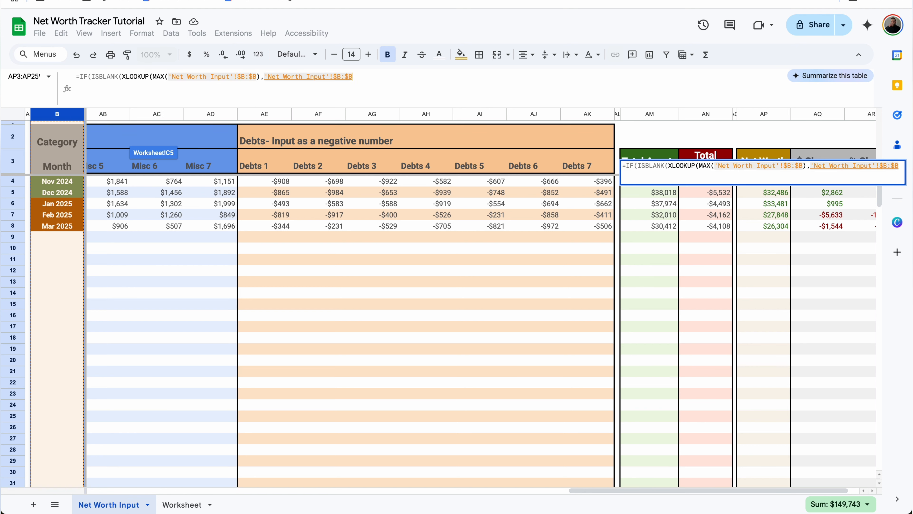
{"action": "type", "text": ","}
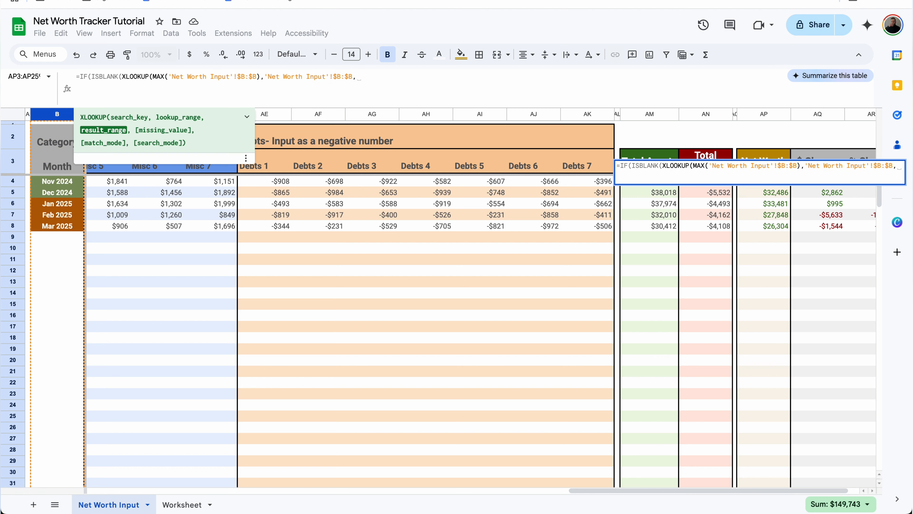
{"action": "left_click", "coordinate": [765, 115]}
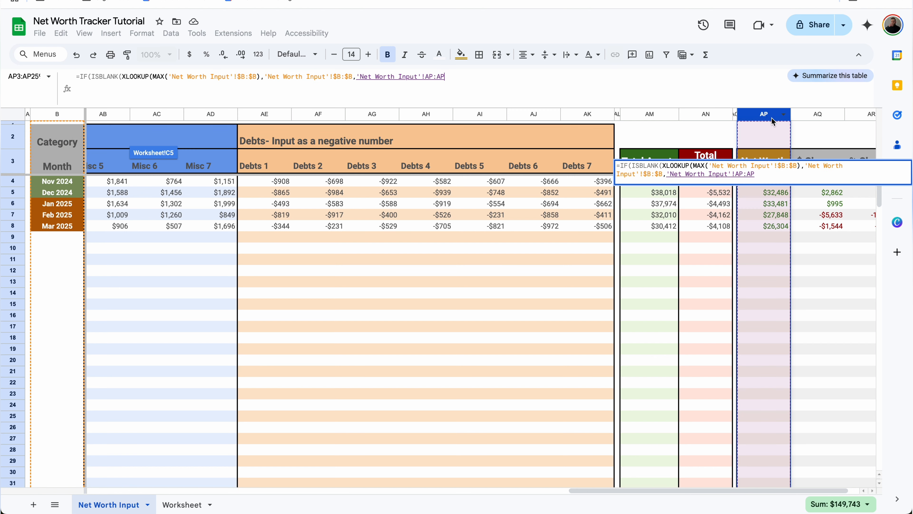
{"action": "type", "text": ")"}
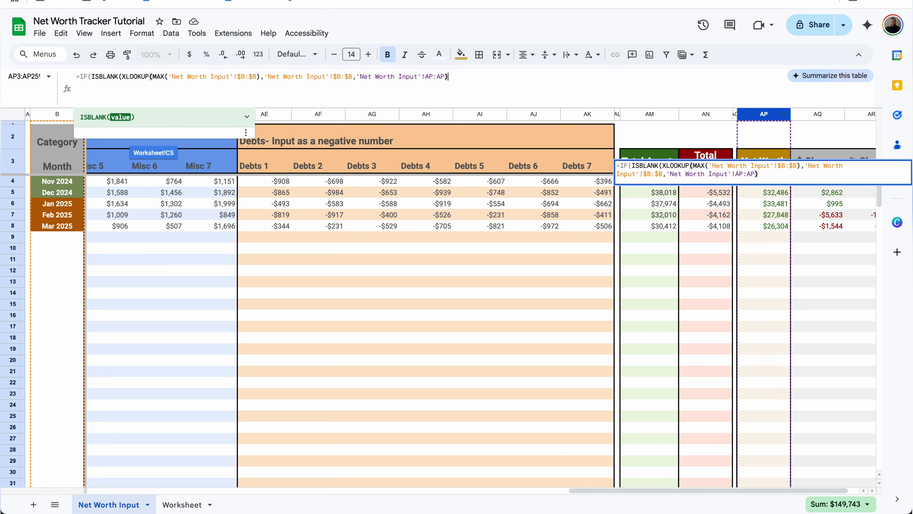
{"action": "type", "text": ")"}
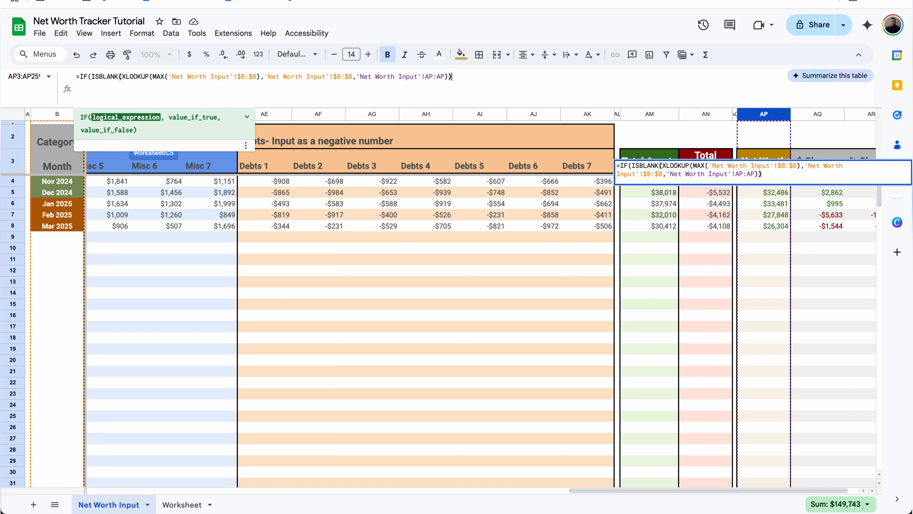
{"action": "type", "text": ","}
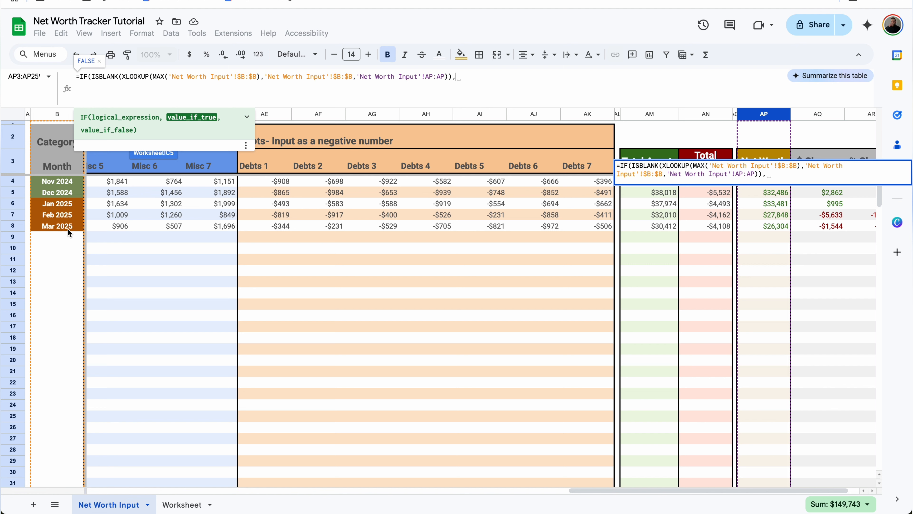
Add the value-if-true argument to the C5 formula: OFFSET around a copy of its XLOOKUP, with row offset -1 and column offset 0.
{"action": "type", "text": "OFFSET("}
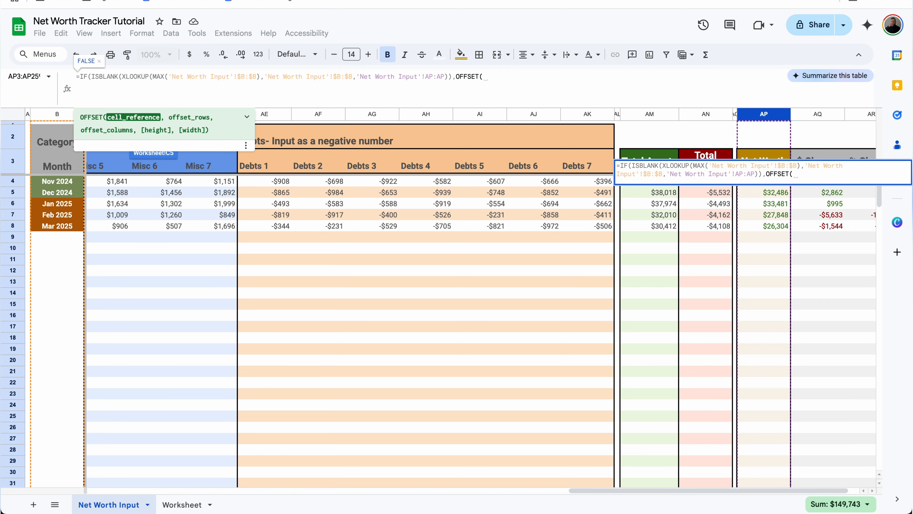
{"action": "left_click_drag", "start_coordinate": [122, 77], "coordinate": [449, 77]}
{"action": "key", "text": "ctrl+c"}
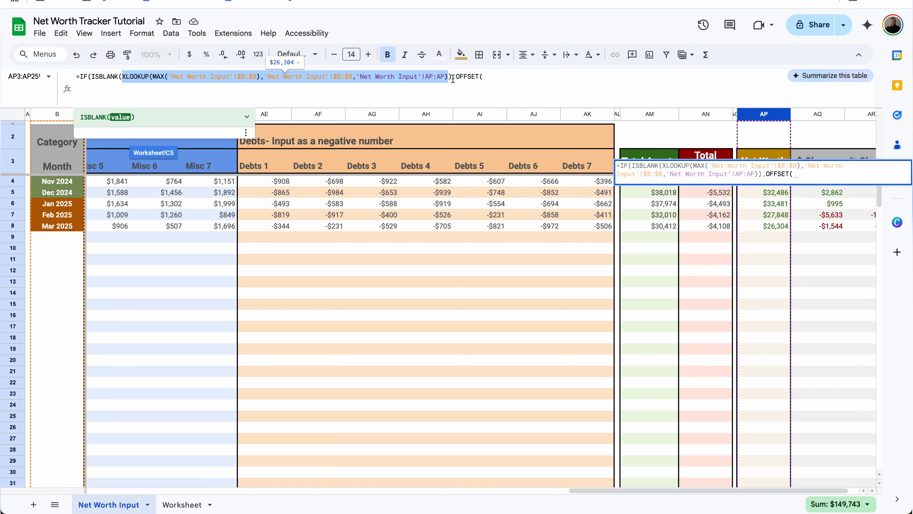
{"action": "left_click", "coordinate": [503, 79]}
{"action": "key", "text": "ctrl+v"}
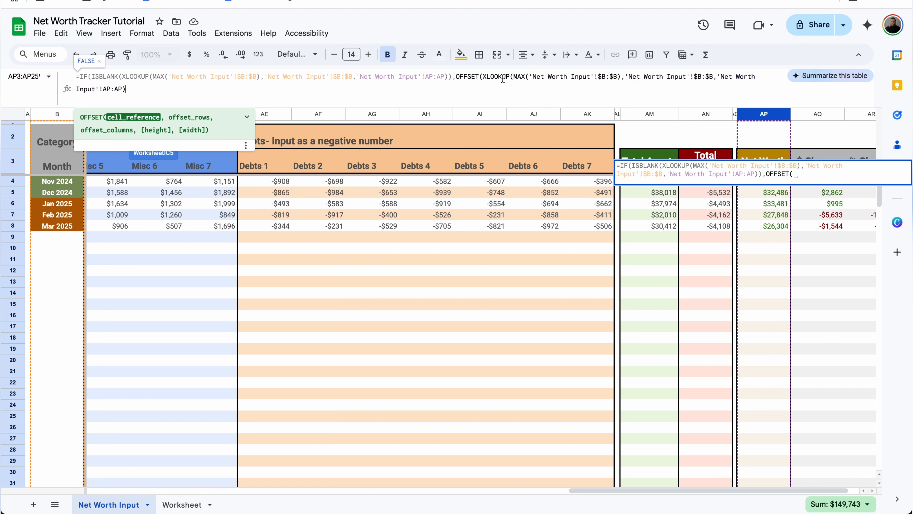
{"action": "type", "text": ", "}
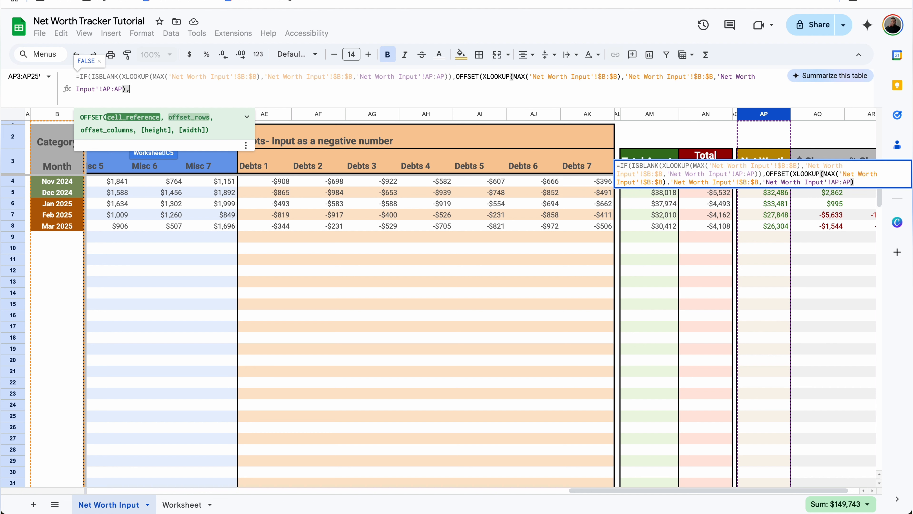
{"action": "type", "text": "-1"}
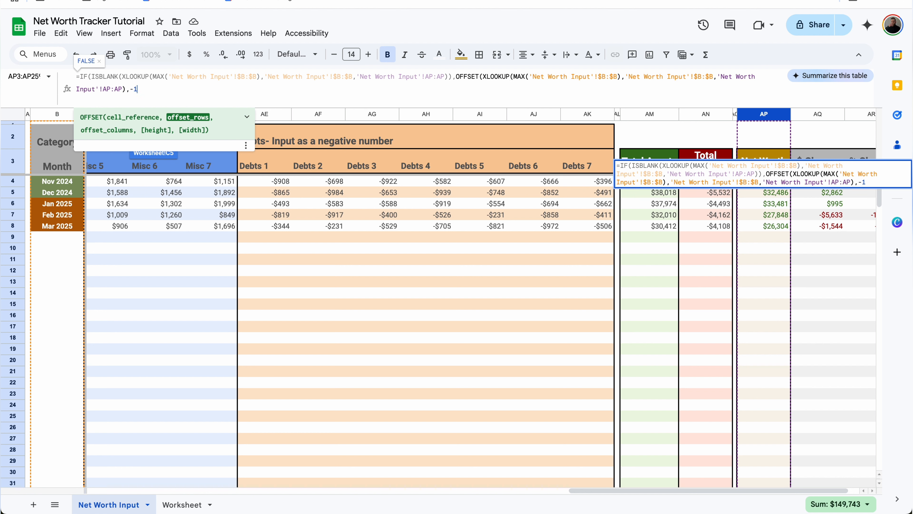
{"action": "type", "text": ",0)"}
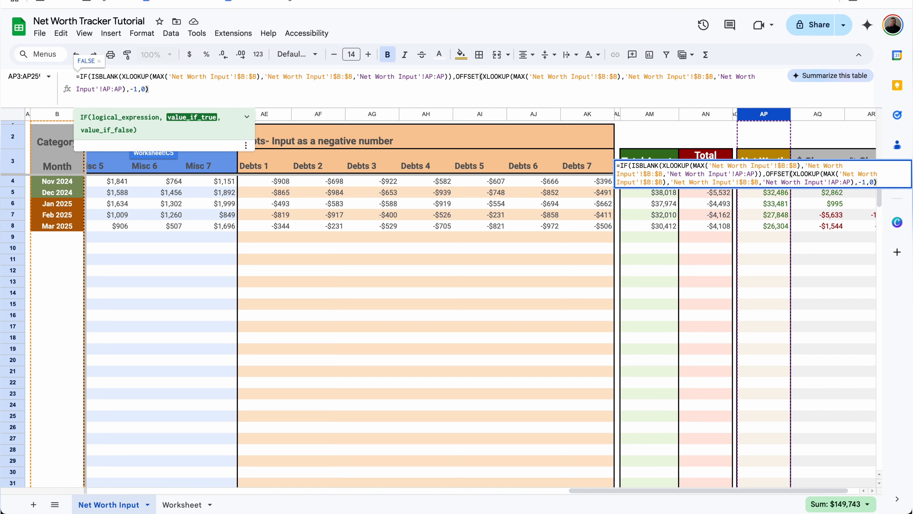
Use the same copied XLOOKUP as the value-if-false argument and complete the Current Net Worth formula in C5.
{"action": "type", "text": ","}
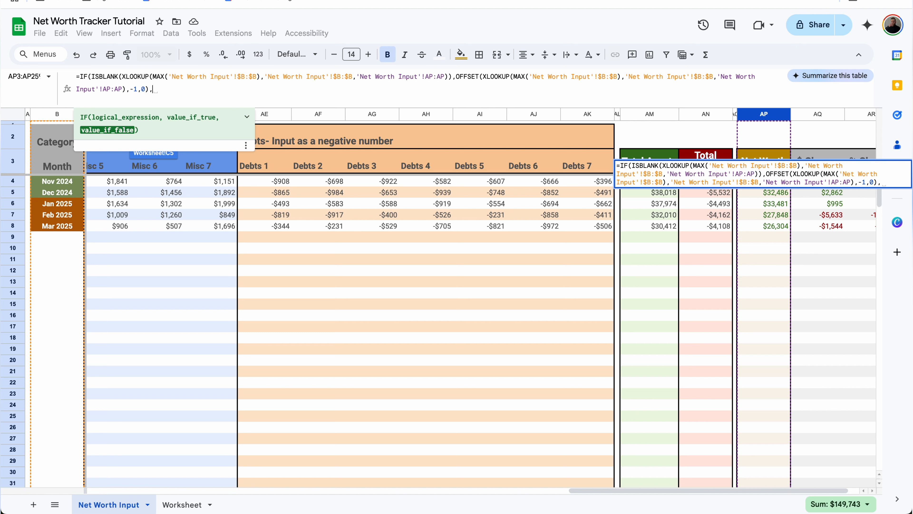
{"action": "key", "text": "ctrl+v"}
{"action": "type", "text": ")"}
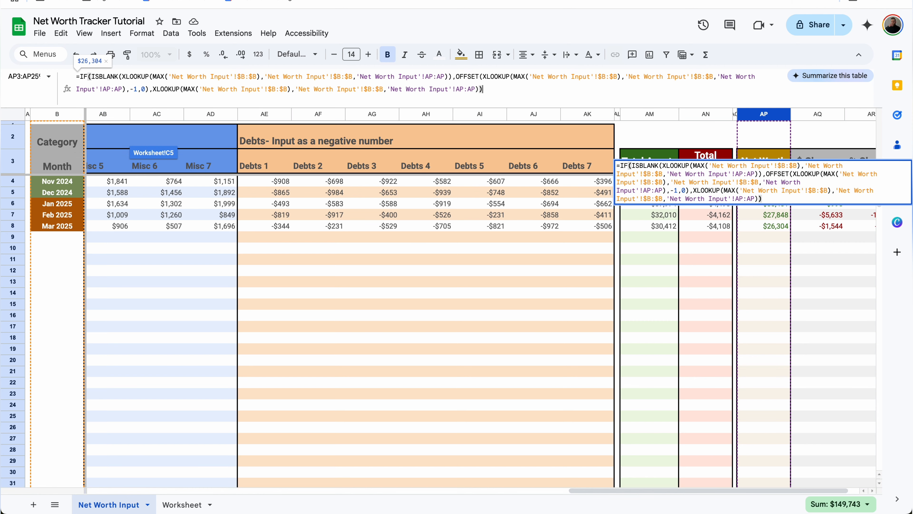
{"action": "key", "text": "Return"}
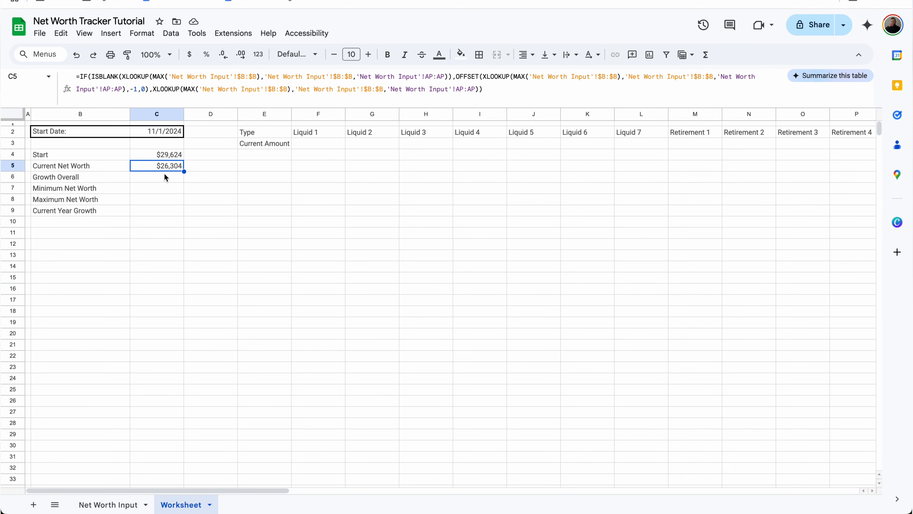
Check the Current Net Worth result against the Mar 2025 and Feb 2025 Net Worth cells on Net Worth Input.
{"action": "left_click", "coordinate": [109, 504]}
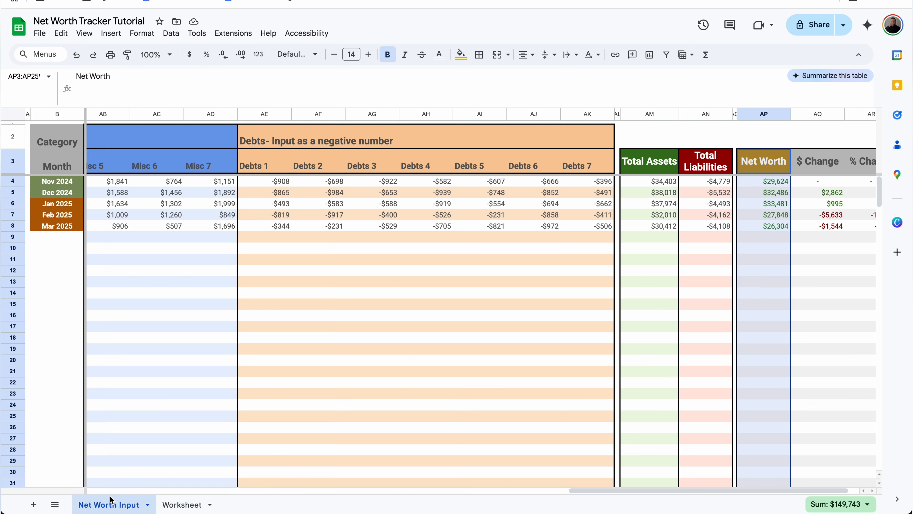
{"action": "left_click", "coordinate": [63, 226]}
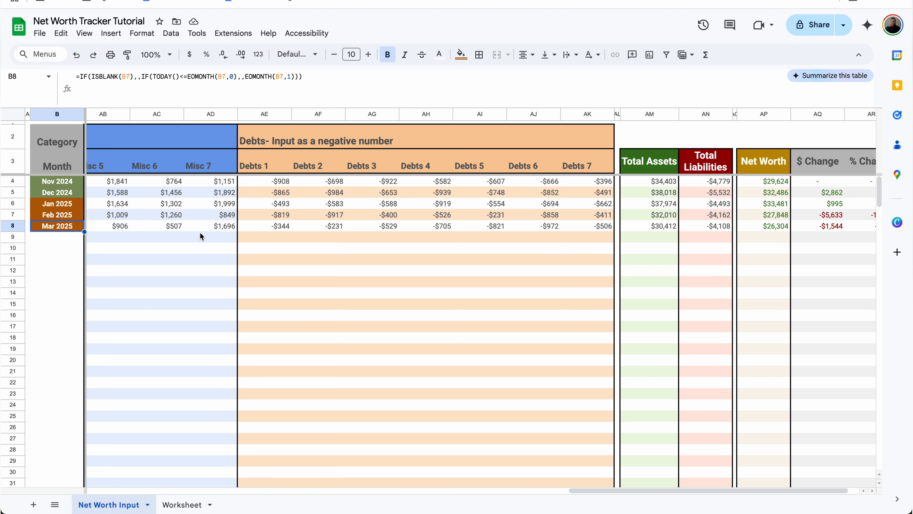
{"action": "scroll", "coordinate": [200, 235], "scroll_direction": "right", "scroll_amount": 1}
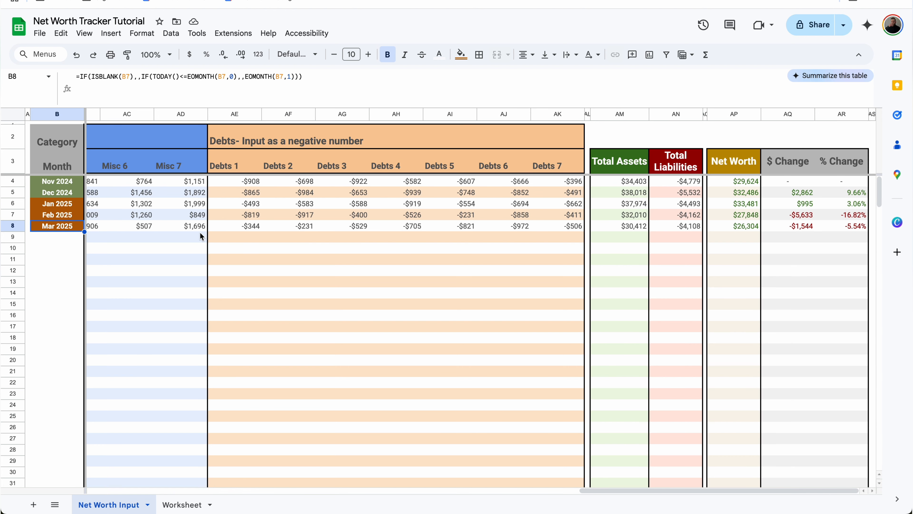
{"action": "left_click", "coordinate": [749, 227]}
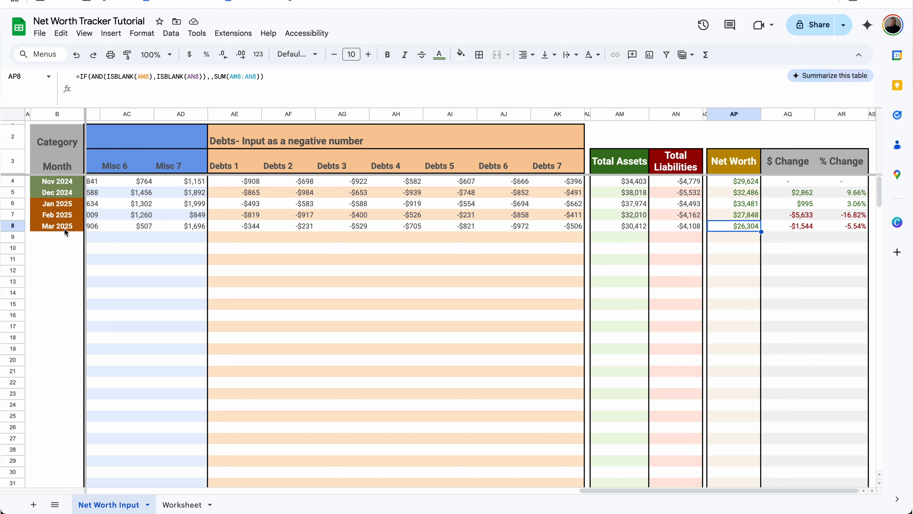
{"action": "left_click", "coordinate": [742, 214]}
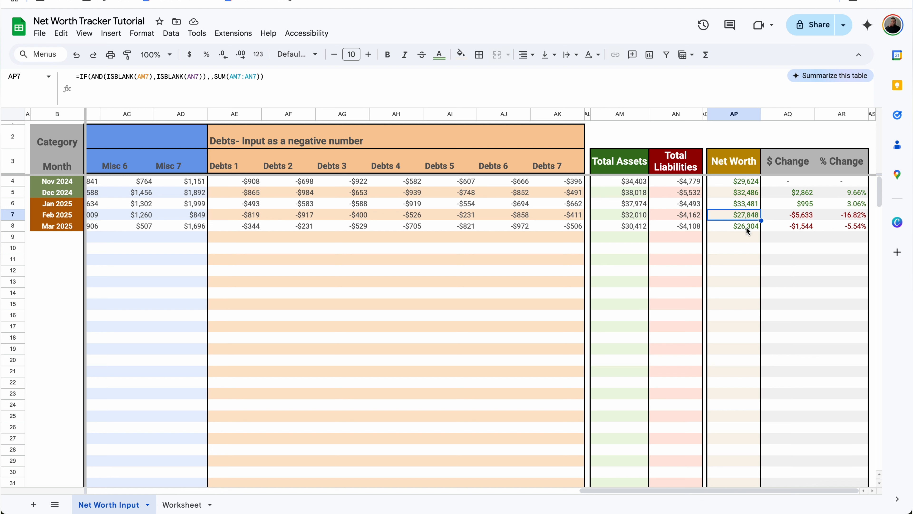
{"action": "left_click", "coordinate": [747, 227]}
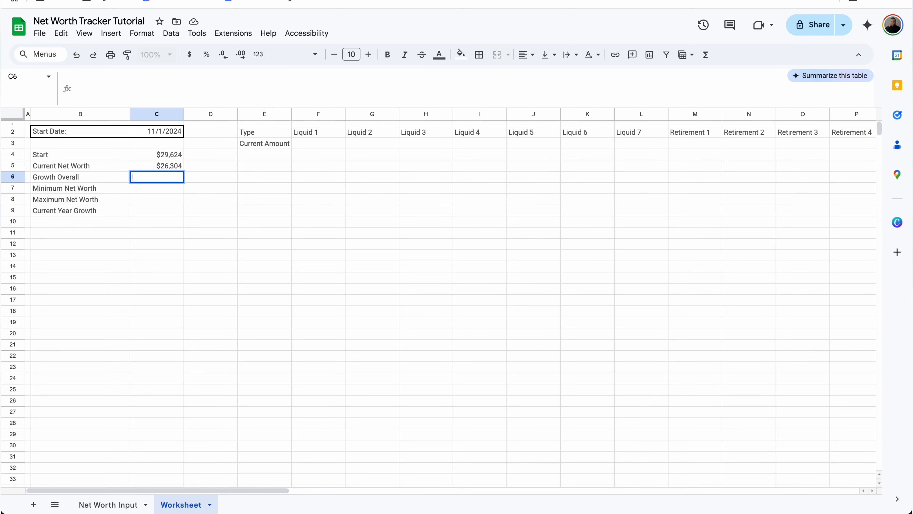
Enter =C5-C4 in the Growth Overall cell C6 on Worksheet and reject the suggested autofill.
{"action": "type", "text": "="}
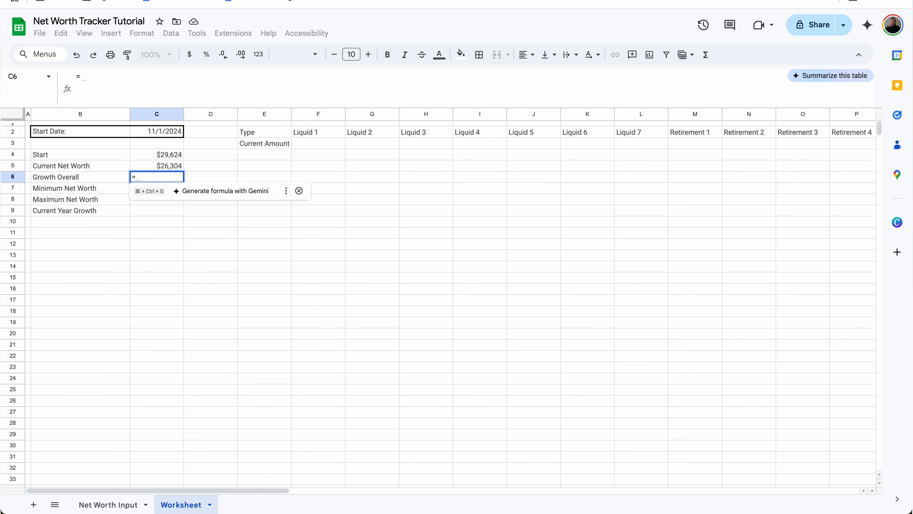
{"action": "left_click", "coordinate": [175, 167]}
{"action": "type", "text": "-"}
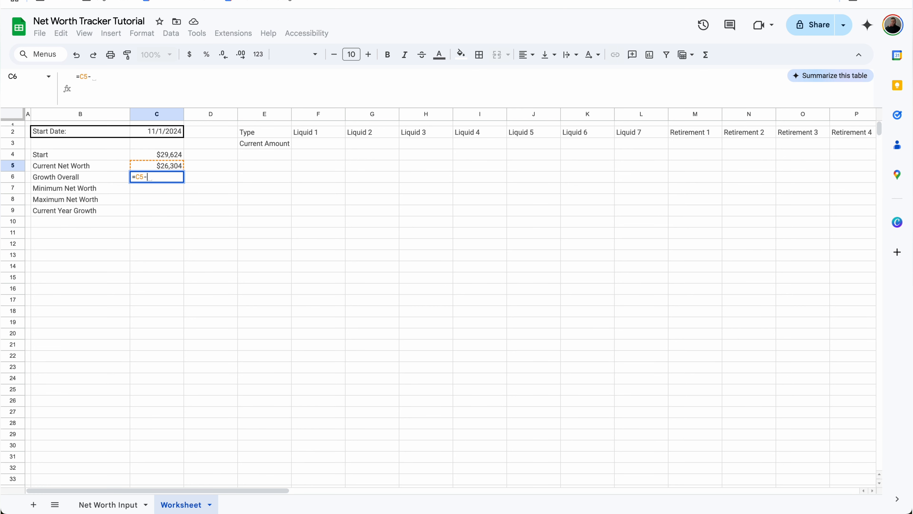
{"action": "left_click", "coordinate": [176, 153]}
{"action": "key", "text": "Return"}
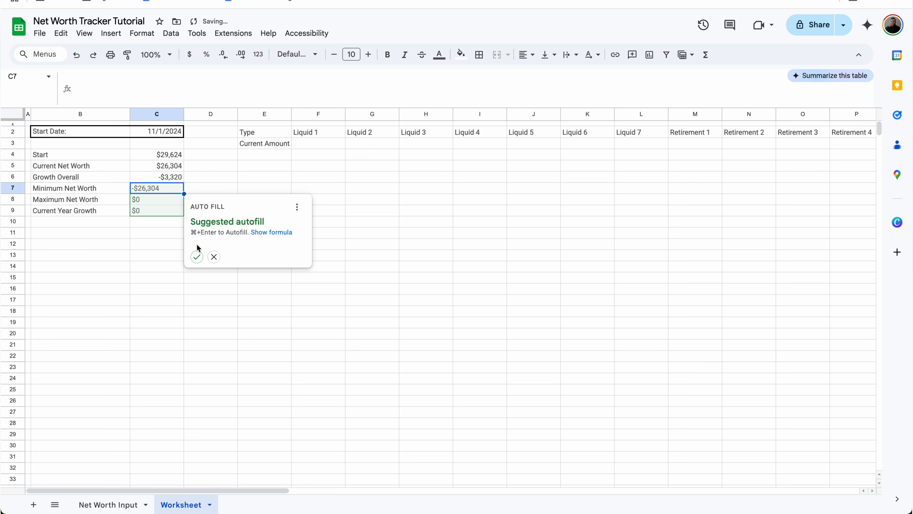
{"action": "left_click", "coordinate": [212, 254]}
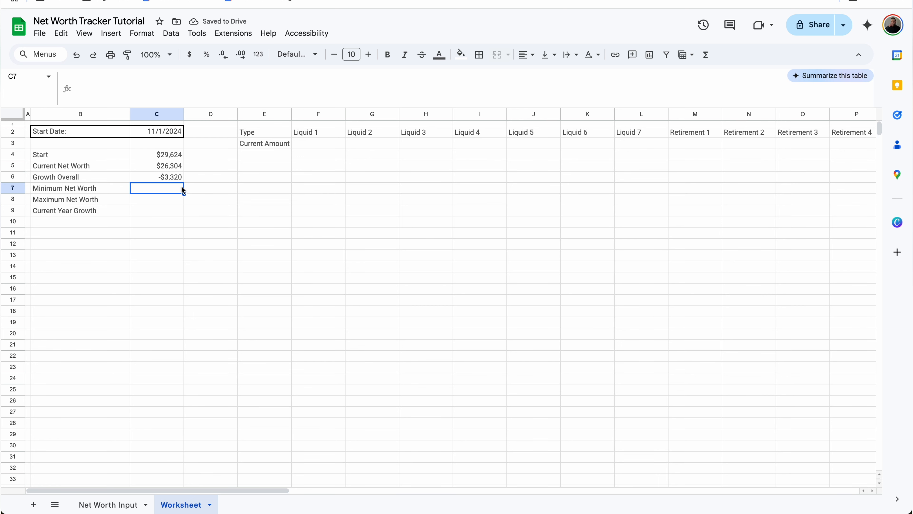
{"action": "left_click", "coordinate": [168, 180]}
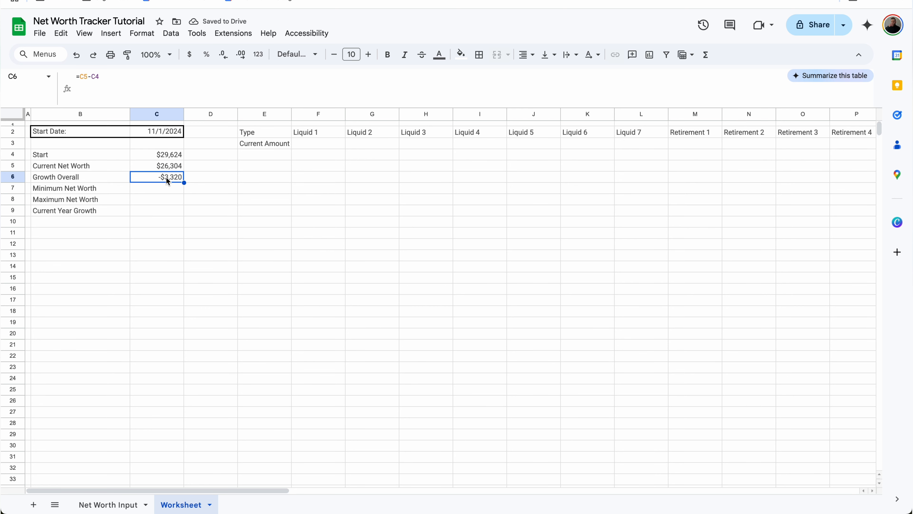
Enter =min('Net Worth Input'!AP:AP) in the Minimum Net Worth cell C7.
{"action": "left_click", "coordinate": [167, 188]}
{"action": "type", "text": "="}
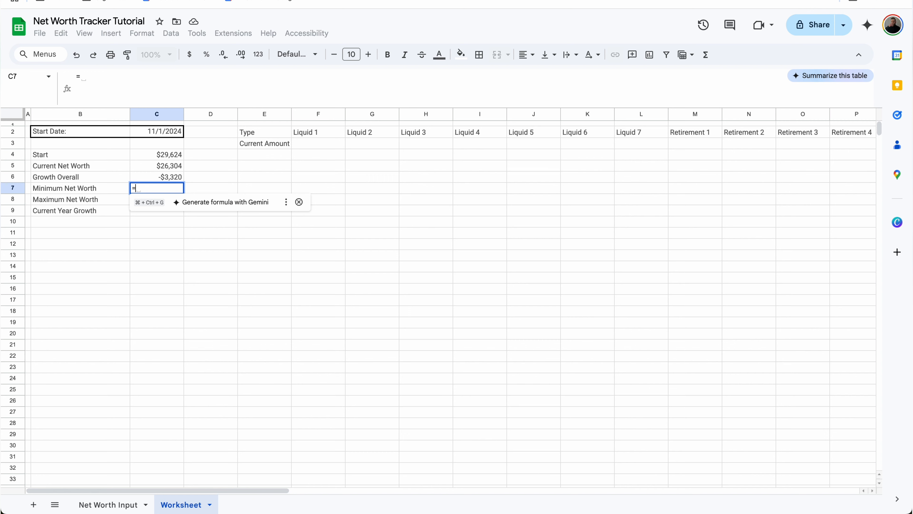
{"action": "type", "text": "min"}
{"action": "type", "text": "("}
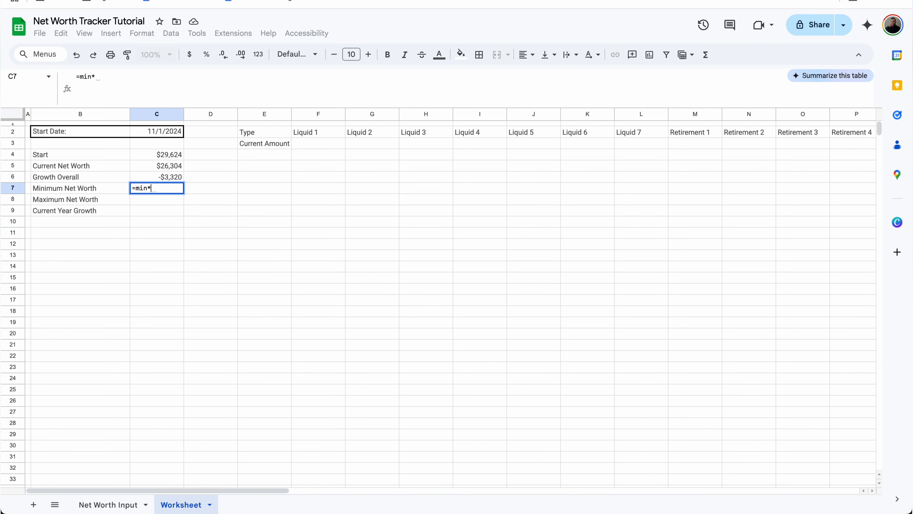
{"action": "left_click", "coordinate": [108, 504]}
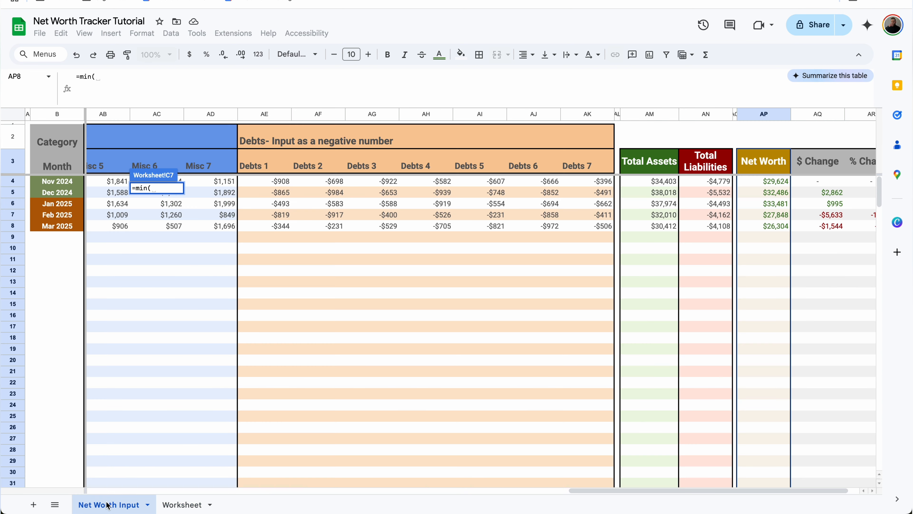
{"action": "left_click", "coordinate": [765, 115]}
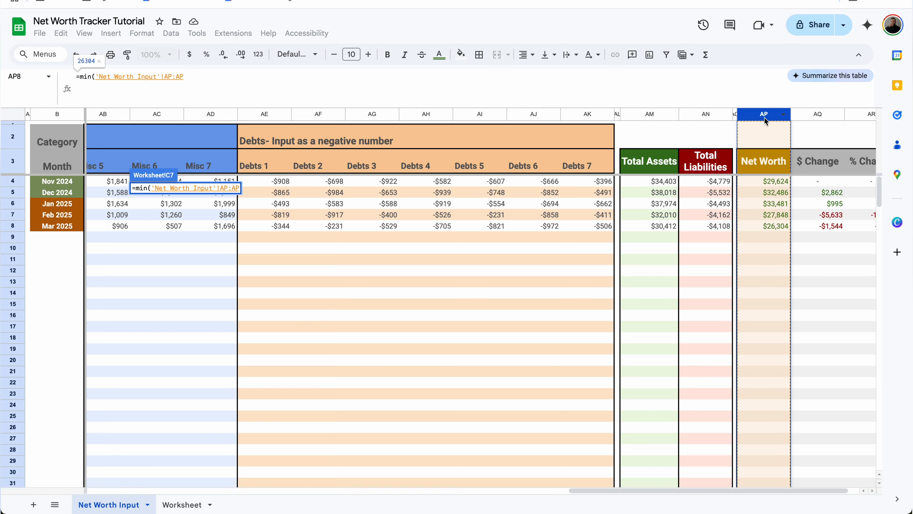
{"action": "key", "text": "Return"}
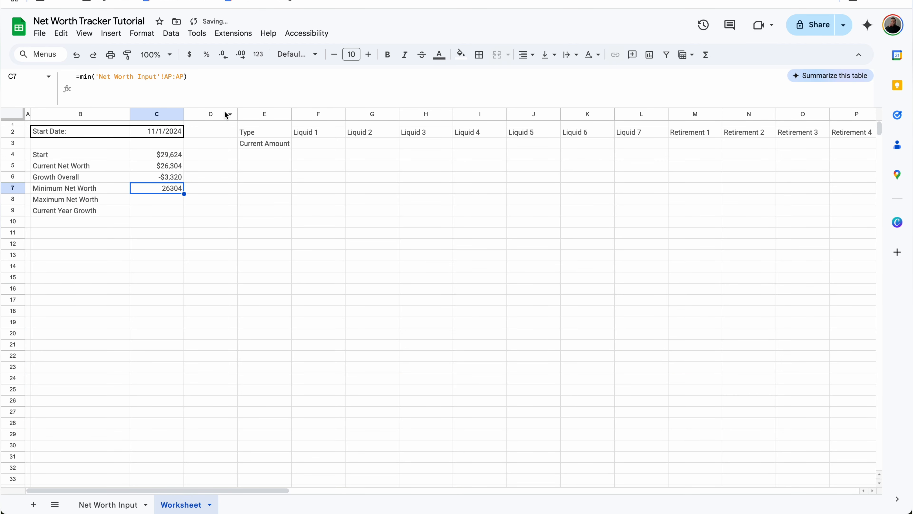
Format the Minimum Net Worth value in C7 as currency with no decimal places.
{"action": "left_click", "coordinate": [189, 55]}
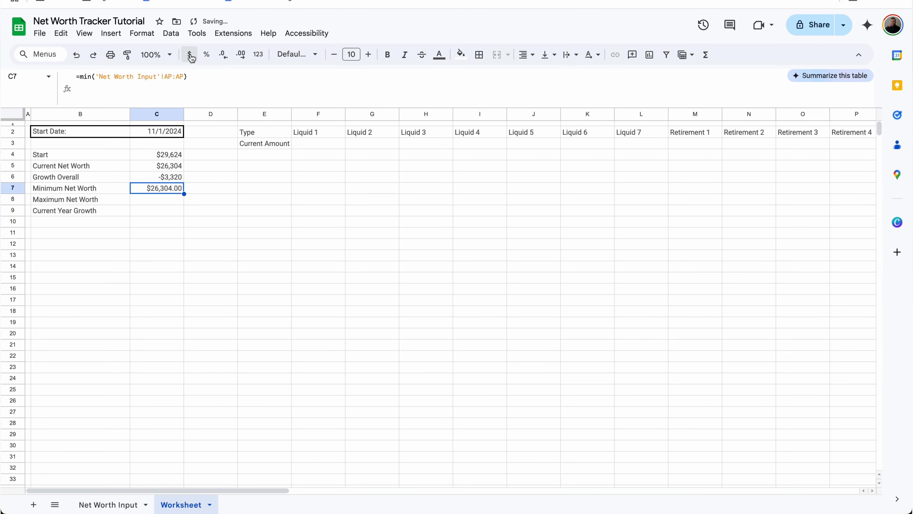
{"action": "left_click", "coordinate": [223, 54]}
{"action": "left_click", "coordinate": [223, 55]}
Fill the Minimum Net Worth formula down to C8 and change its function to MAX for Maximum Net Worth.
{"action": "left_click_drag", "start_coordinate": [184, 195], "coordinate": [176, 198]}
{"action": "left_click", "coordinate": [160, 199]}
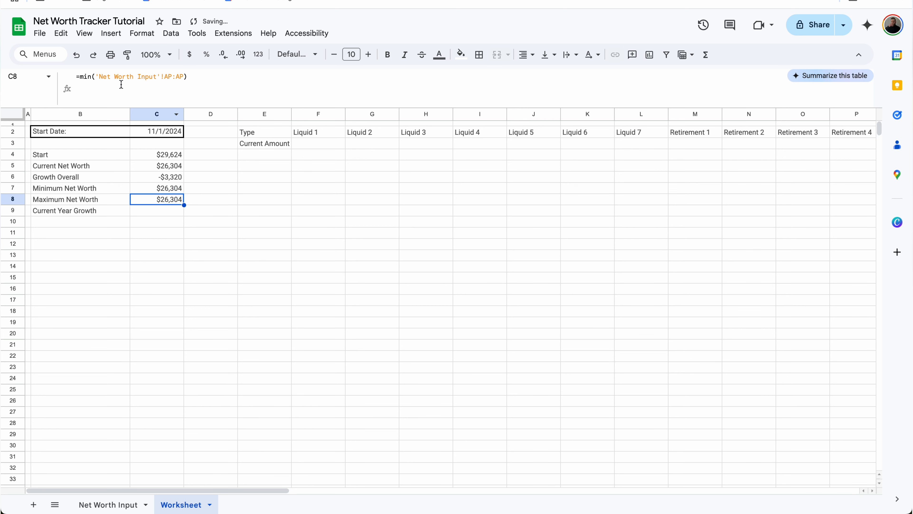
{"action": "left_click", "coordinate": [91, 76]}
{"action": "double_click", "coordinate": [91, 76]}
{"action": "type", "text": "max"}
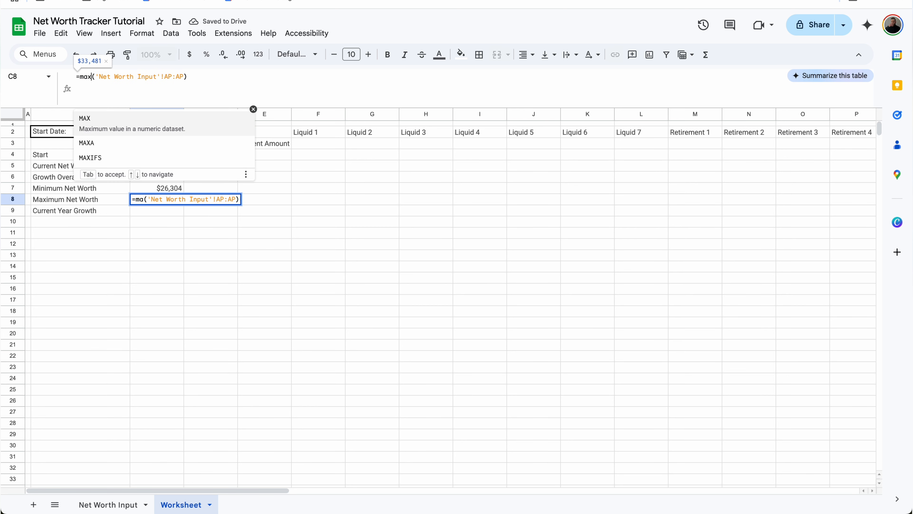
{"action": "key", "text": "Tab"}
{"action": "key", "text": "Return"}
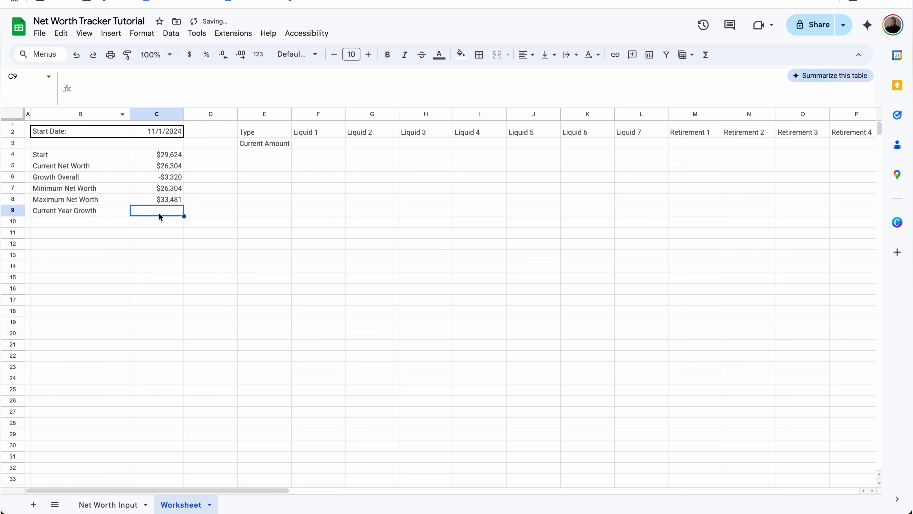
{"action": "left_click", "coordinate": [172, 200]}
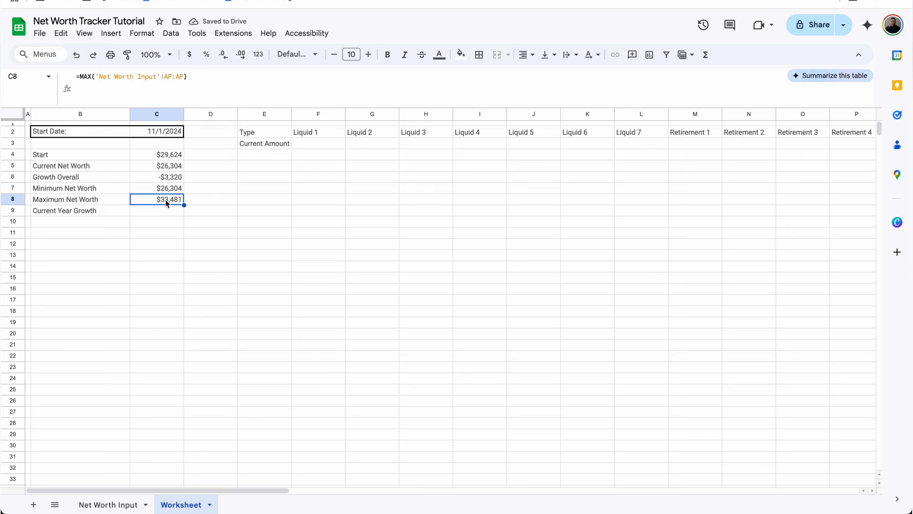
Start the Current Year Growth formula in C9 with =xlookup(EOMONTH(TODAY(),0),'Net Worth Input'!B:B,'Net Worth Input'!AP:AP).
{"action": "left_click", "coordinate": [181, 211]}
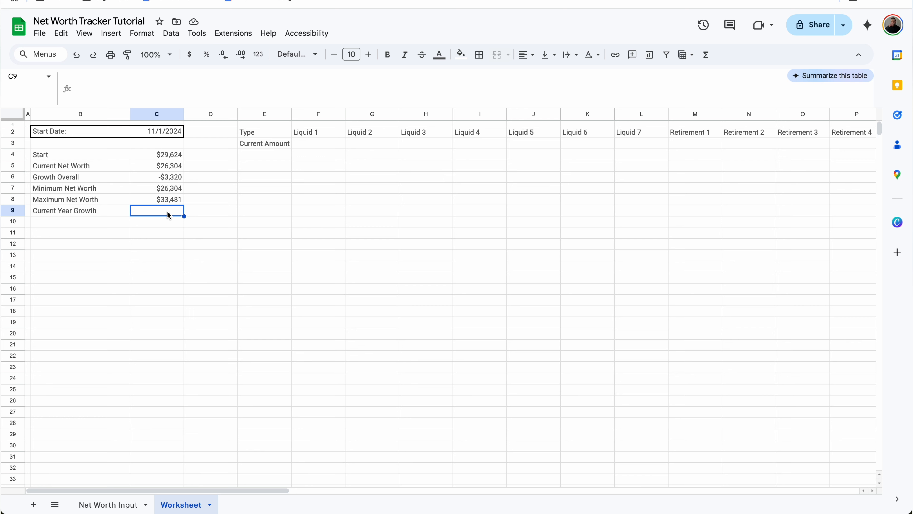
{"action": "type", "text": "=x"}
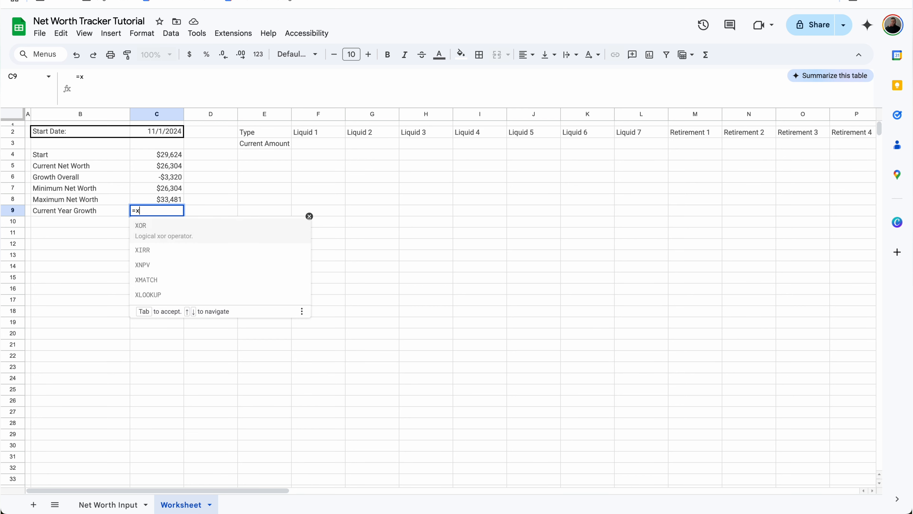
{"action": "type", "text": "lookup("}
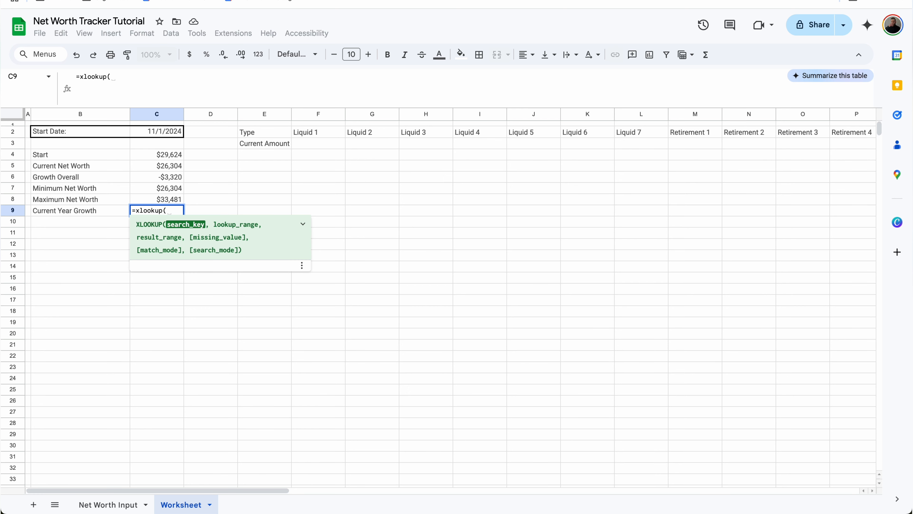
{"action": "type", "text": "EOMO"}
{"action": "key", "text": "BackSpace"}
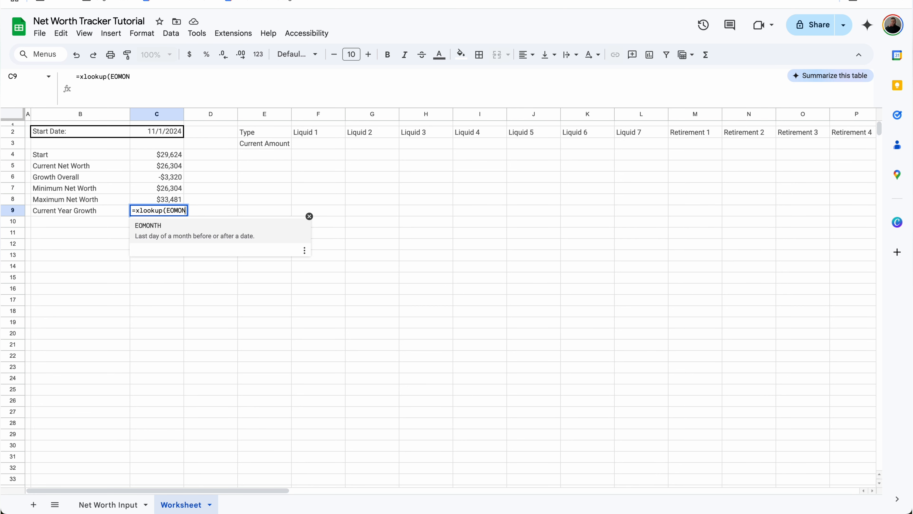
{"action": "type", "text": "TH(TODAY()"}
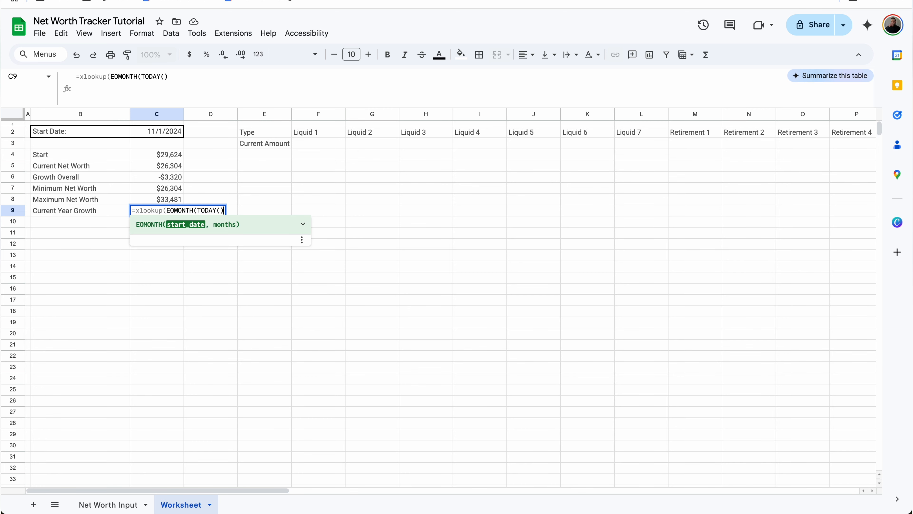
{"action": "type", "text": ",0)"}
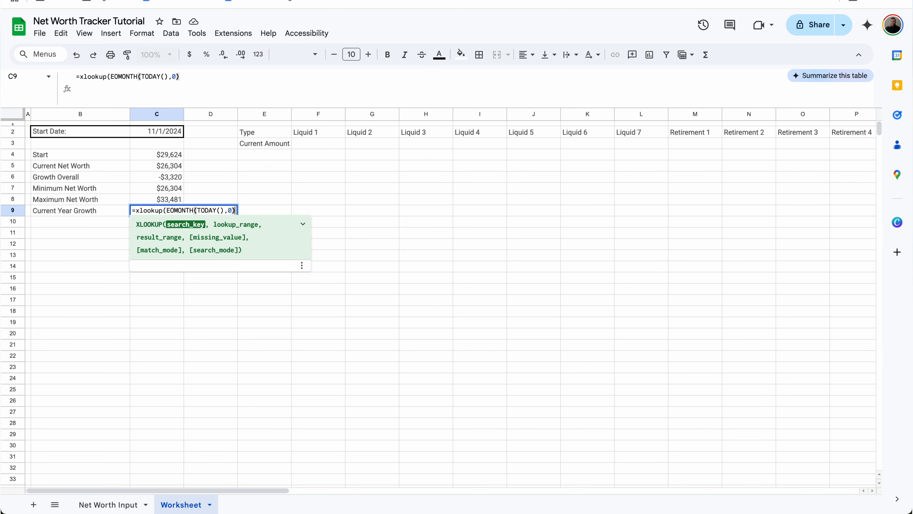
{"action": "type", "text": ","}
{"action": "left_click", "coordinate": [108, 504]}
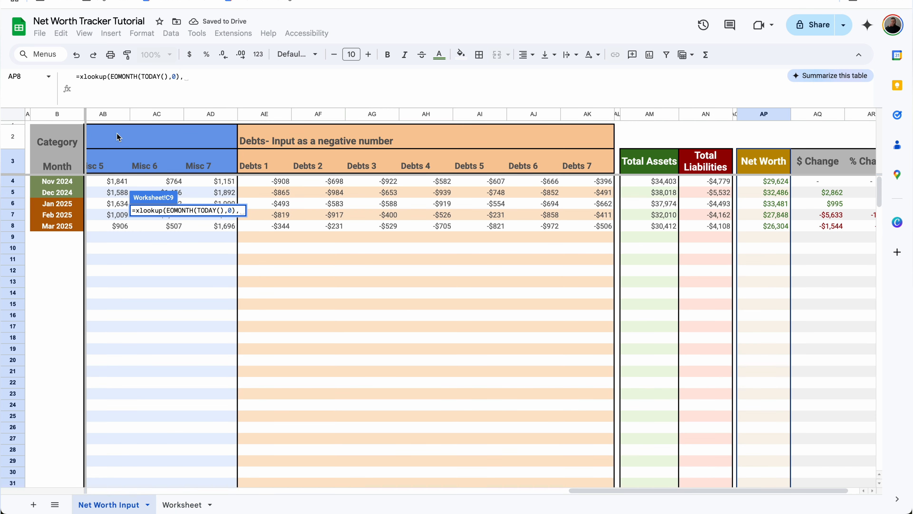
{"action": "left_click", "coordinate": [58, 114]}
{"action": "type", "text": ","}
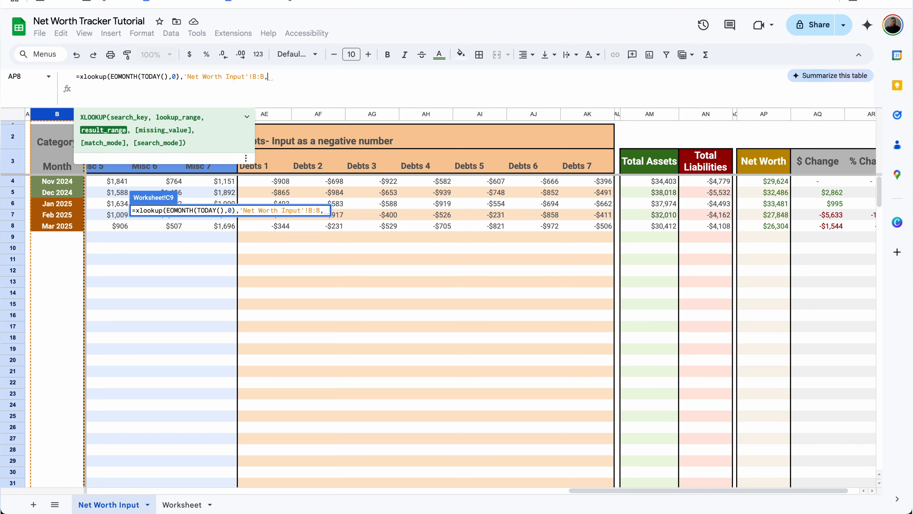
{"action": "left_click", "coordinate": [772, 114]}
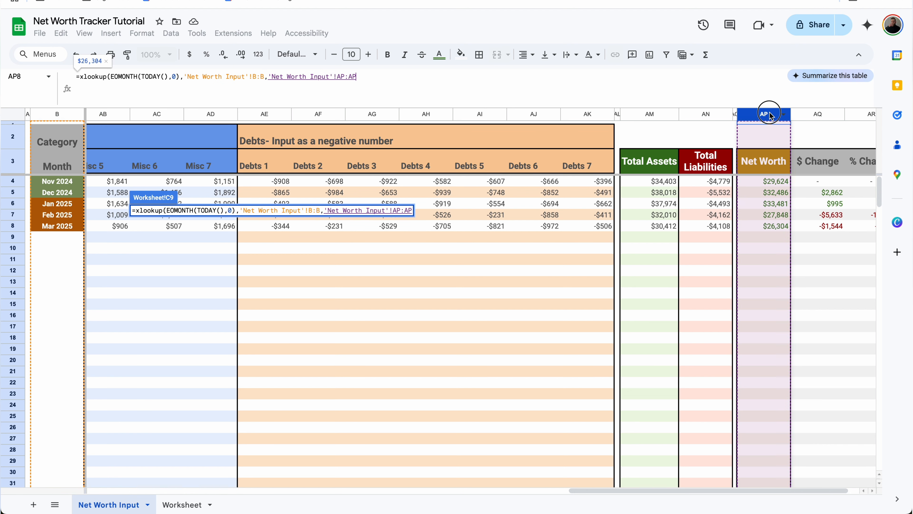
{"action": "type", "text": ")"}
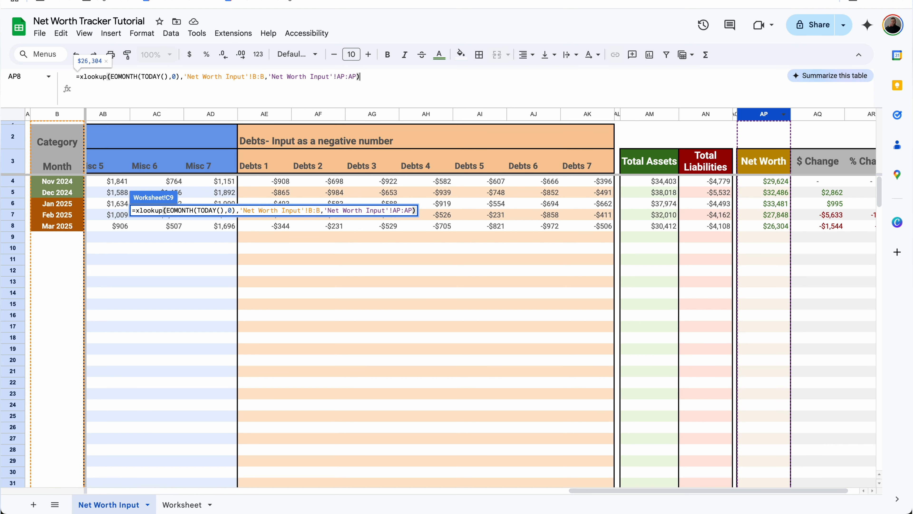
Subtract xlookup(EOMONTH(TODAY(),-MONTH(TODAY())),'Net Worth Input'!B:B,'Net Worth Input'!AP:AP) in the Current Year Growth formula and commit it.
{"action": "type", "text": "-xlookup("}
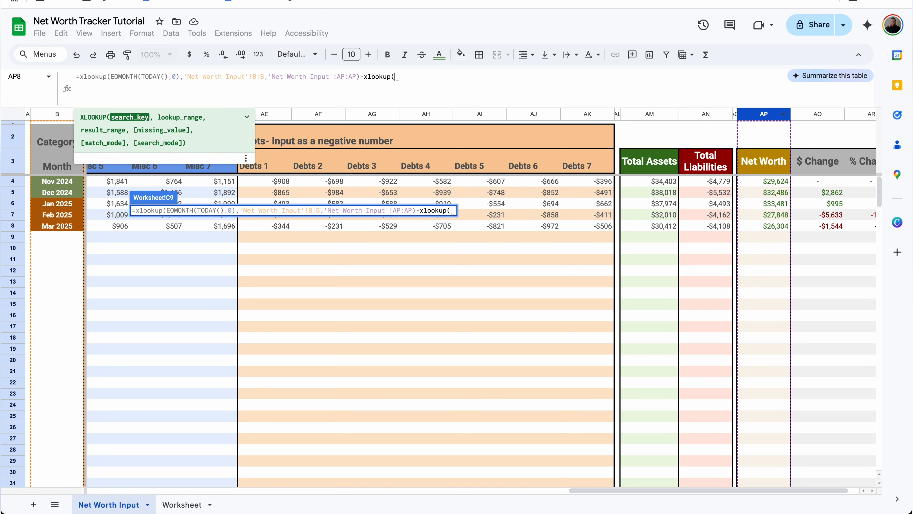
{"action": "type", "text": "EOMONTH("}
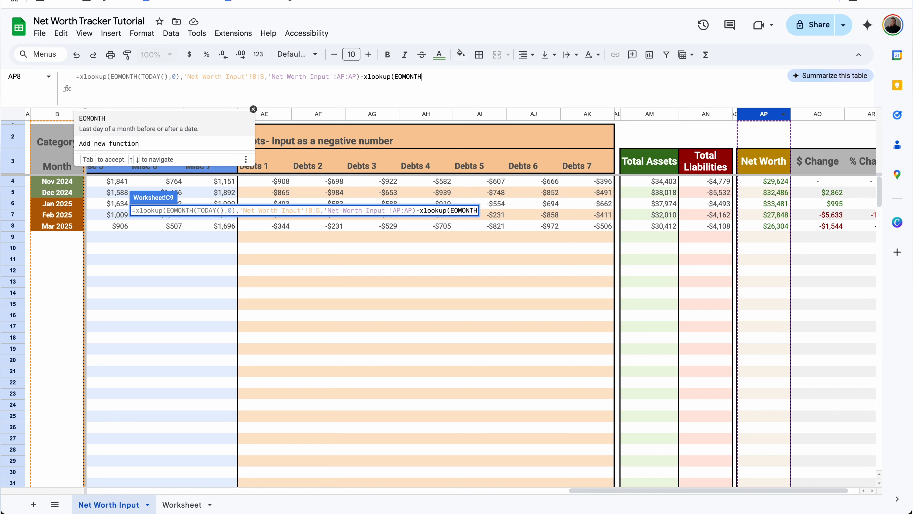
{"action": "type", "text": "TODAY"}
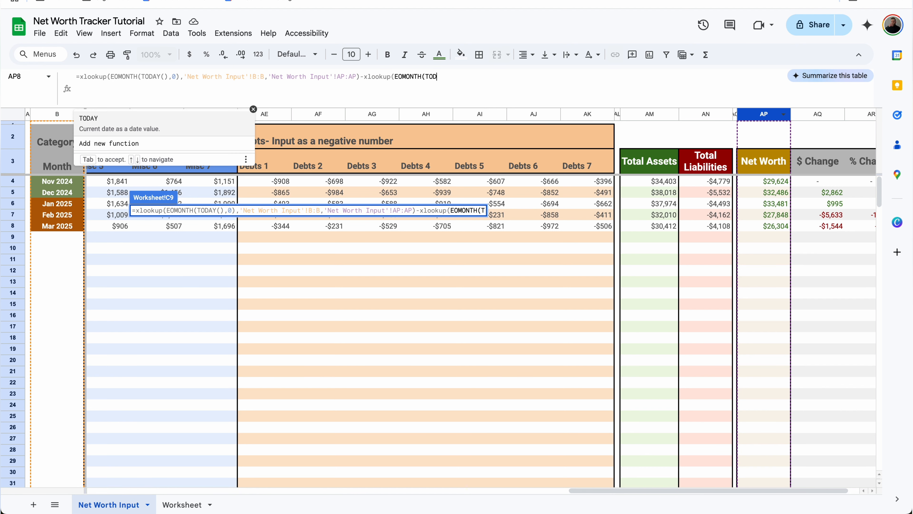
{"action": "type", "text": "()"}
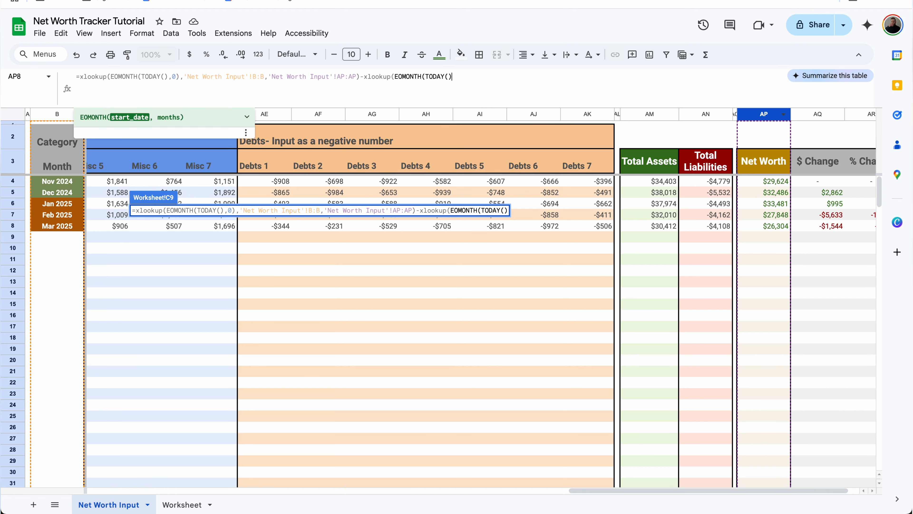
{"action": "type", "text": ",-"}
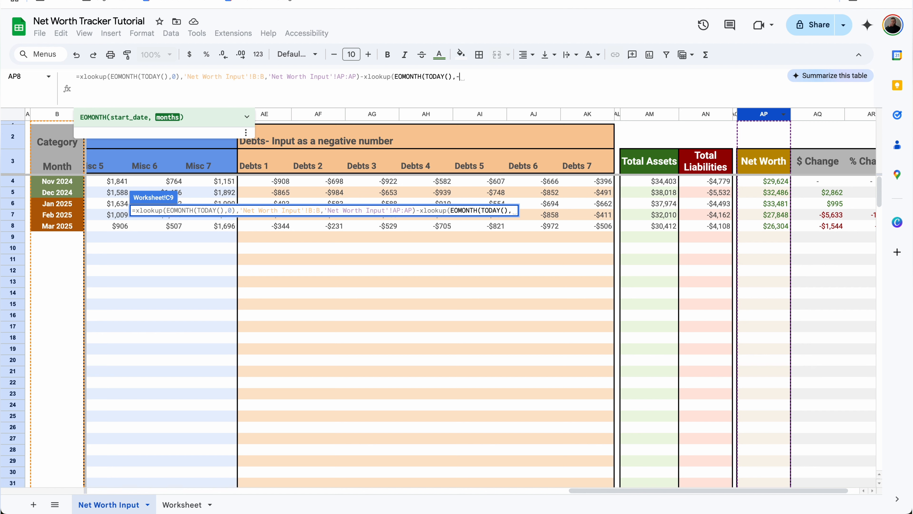
{"action": "type", "text": "MONTH"}
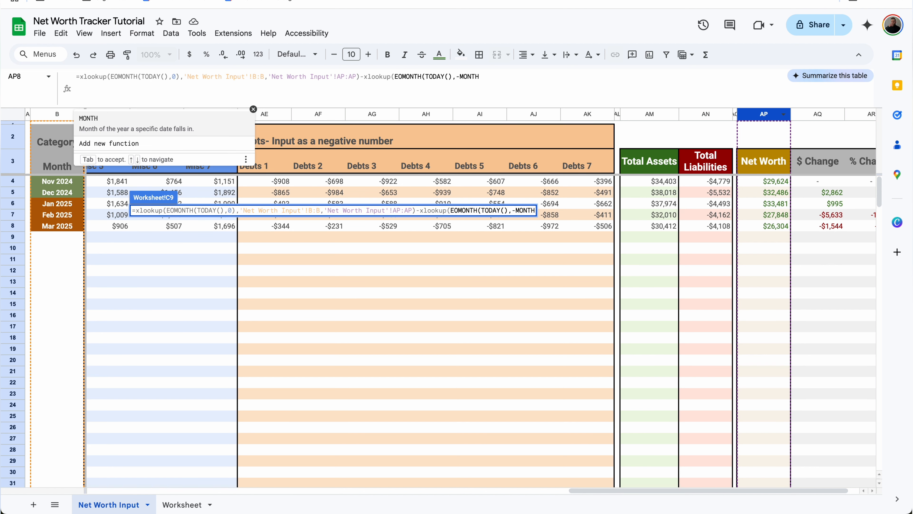
{"action": "type", "text": "(TODAY"}
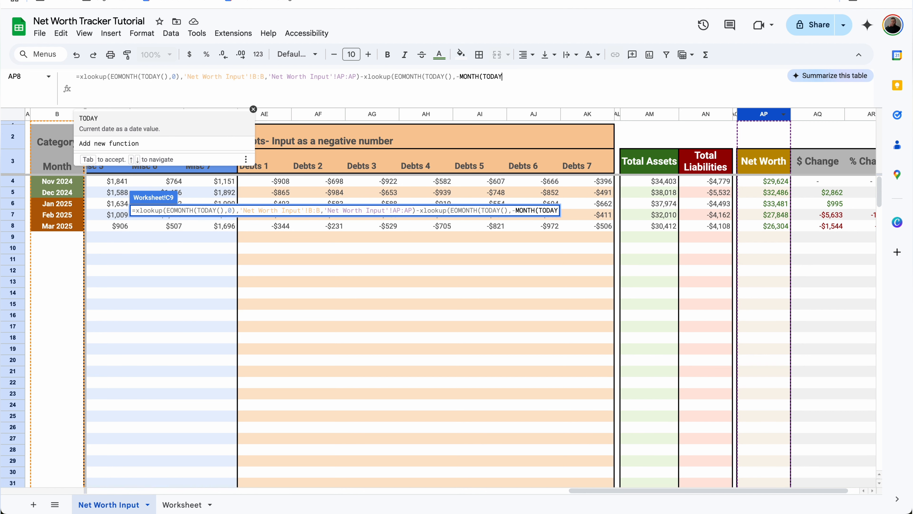
{"action": "type", "text": "()"}
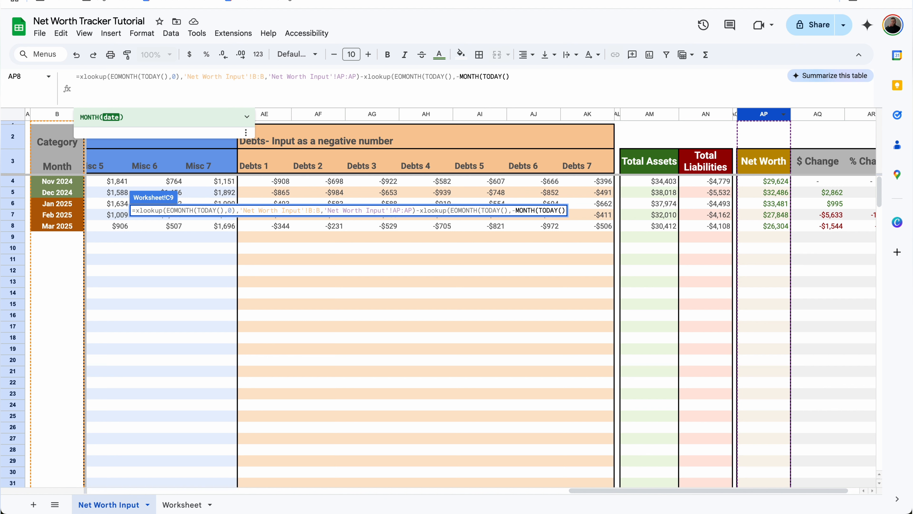
{"action": "type", "text": ")"}
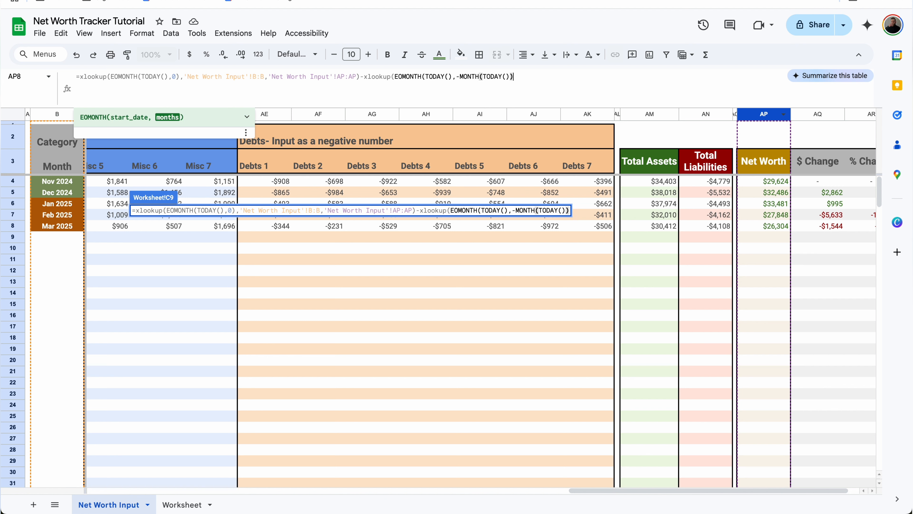
{"action": "type", "text": ")"}
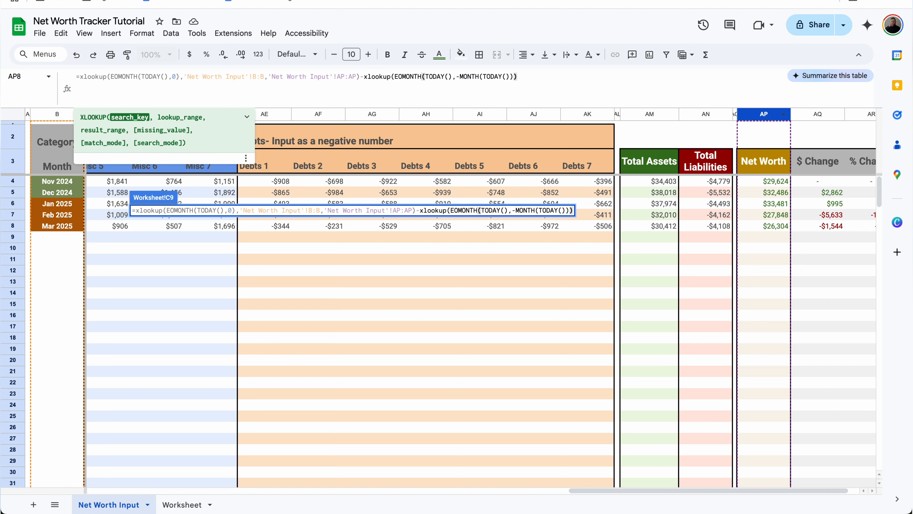
{"action": "type", "text": ","}
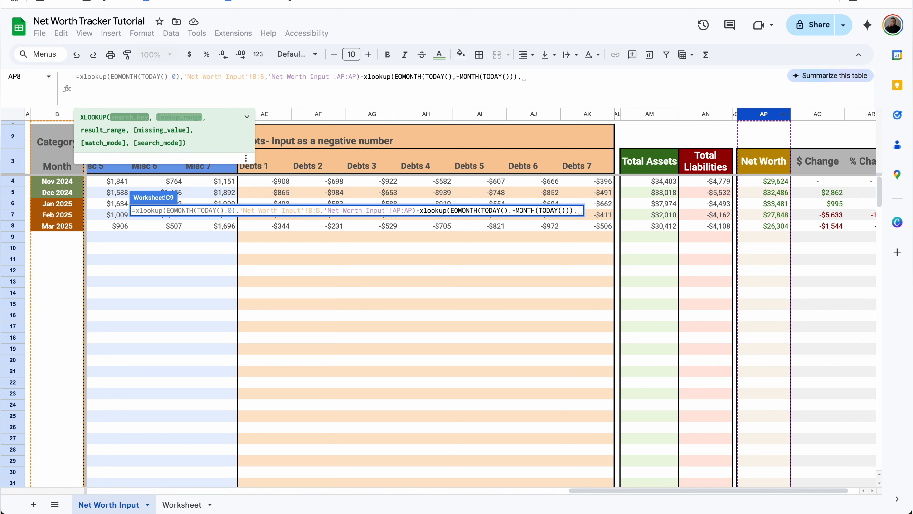
{"action": "left_click", "coordinate": [64, 115]}
{"action": "type", "text": ","}
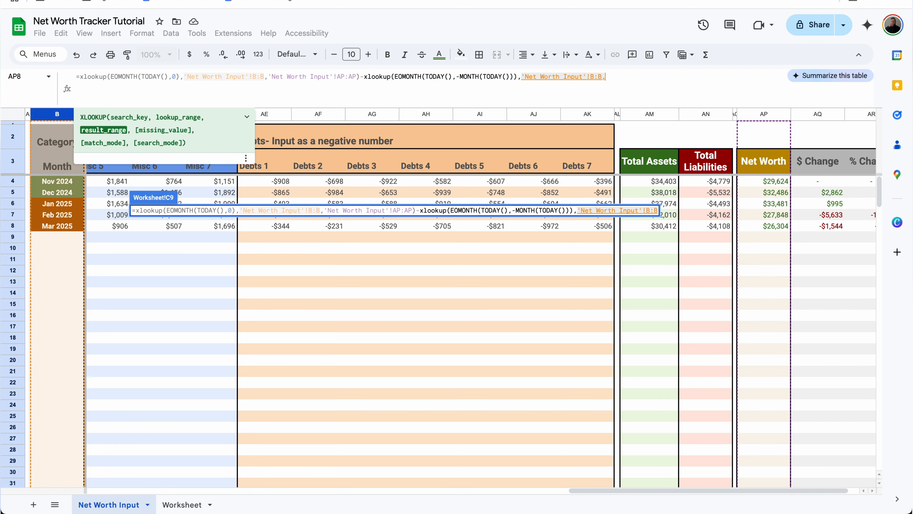
{"action": "left_click", "coordinate": [765, 114]}
{"action": "key", "text": "Return"}
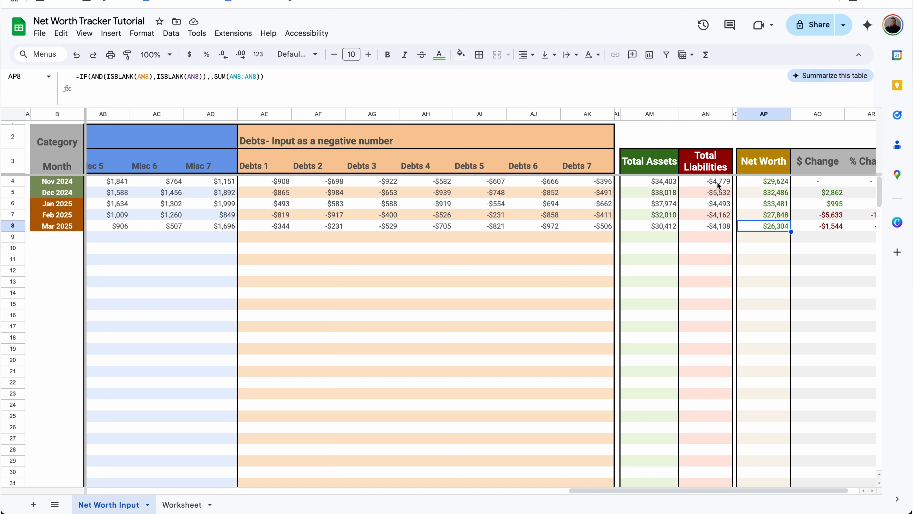
{"action": "left_click", "coordinate": [778, 193]}
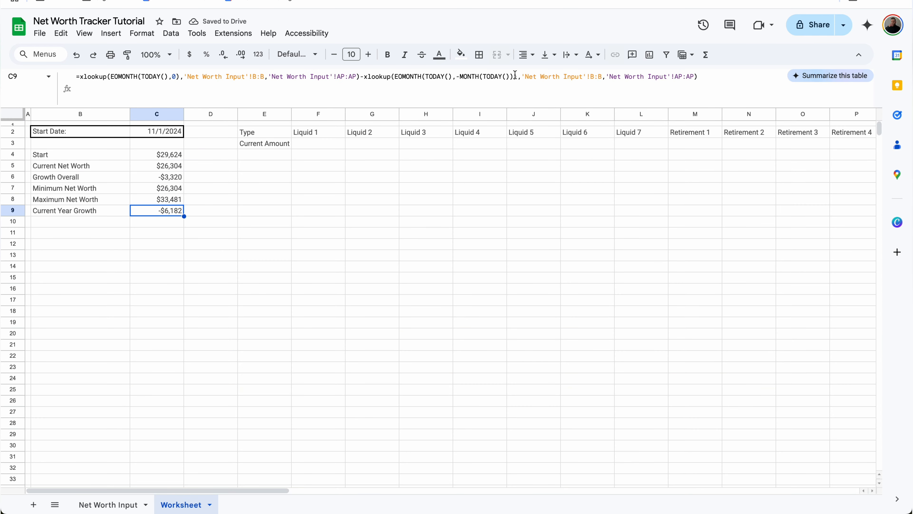
Try adding +1 after -MONTH(TODAY()) in the second EOMONTH of C9 and compare with the monthly values on Net Worth Input.
{"action": "left_click", "coordinate": [514, 76]}
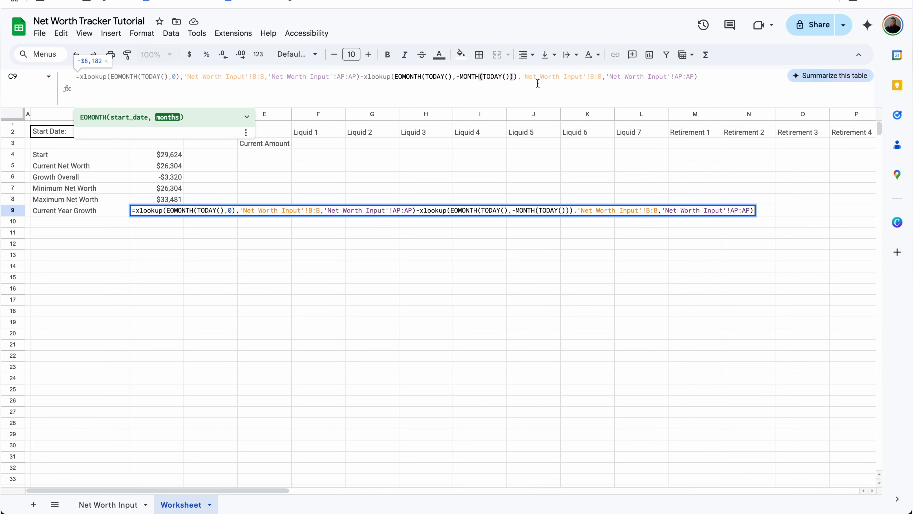
{"action": "type", "text": "-1"}
{"action": "key", "text": "Return"}
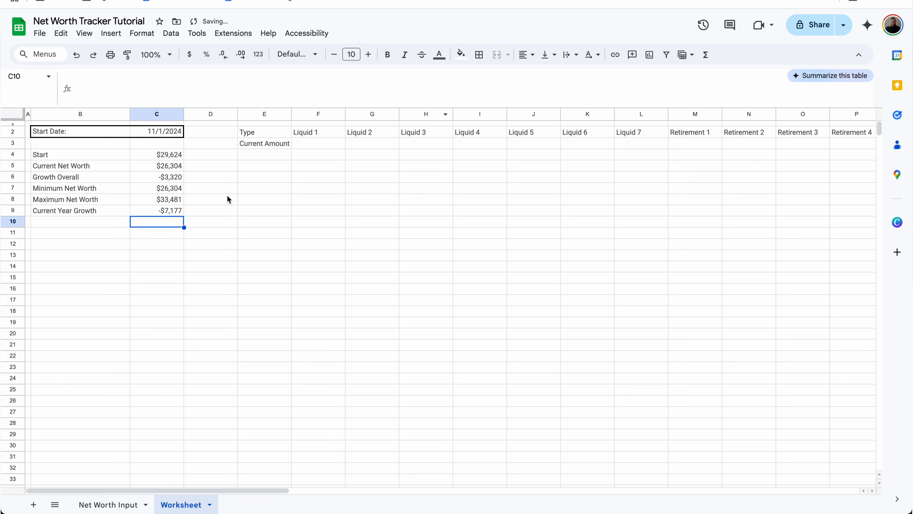
{"action": "left_click", "coordinate": [165, 215]}
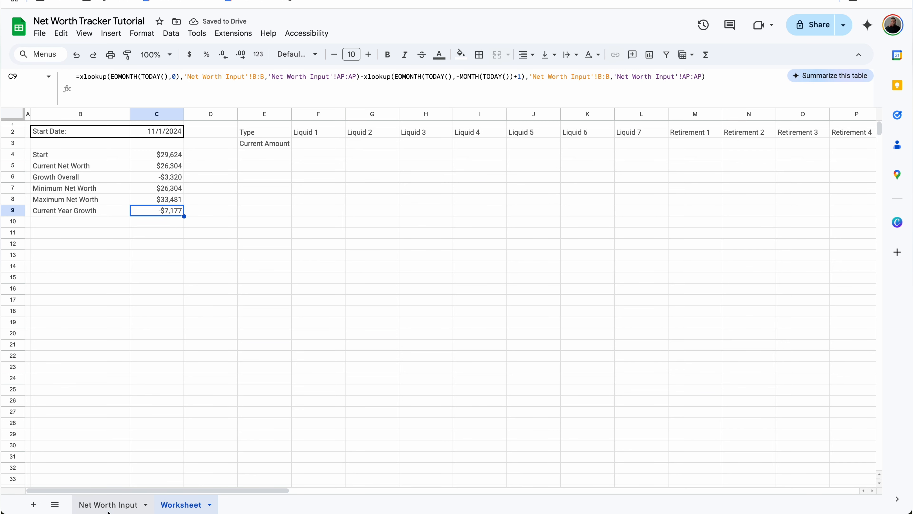
{"action": "left_click", "coordinate": [109, 504]}
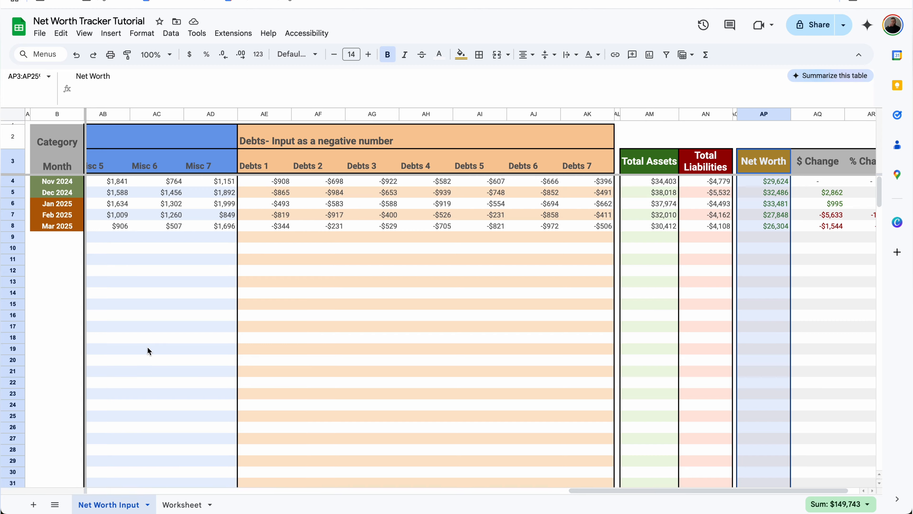
{"action": "scroll", "coordinate": [148, 347], "scroll_direction": "left", "scroll_amount": 3}
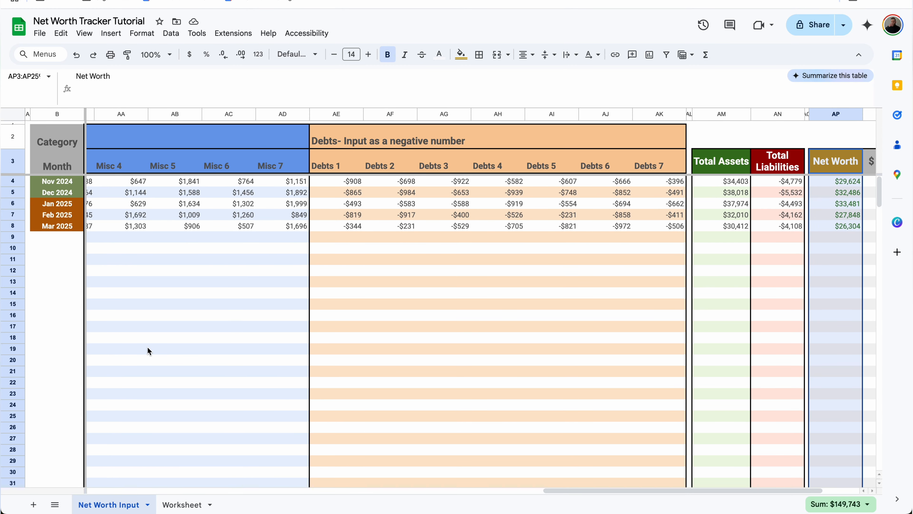
Start the Current Amount formula in Worksheet cell F3 with =ARRAYFORMULA(XLOOKUP(MAX('Net Worth Input'!B:B), to look up the latest month.
{"action": "left_click", "coordinate": [186, 504]}
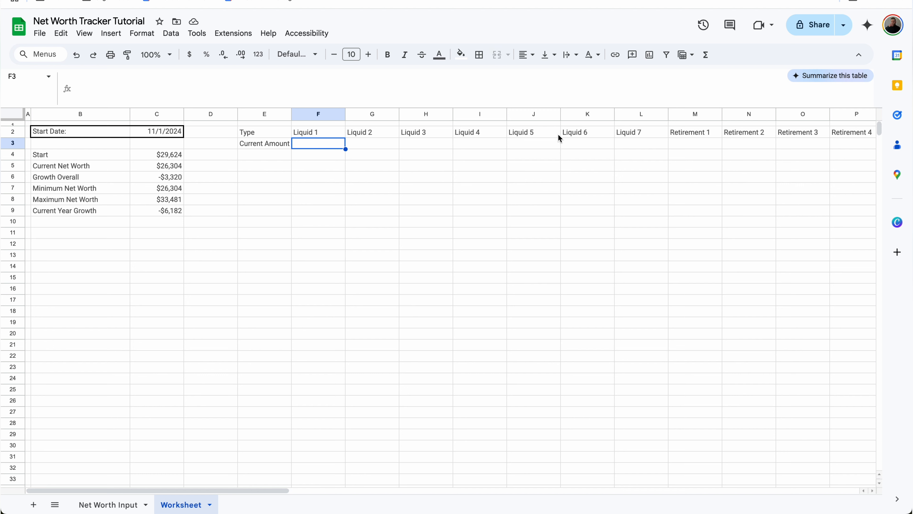
{"action": "type", "text": "=ARRAYF"}
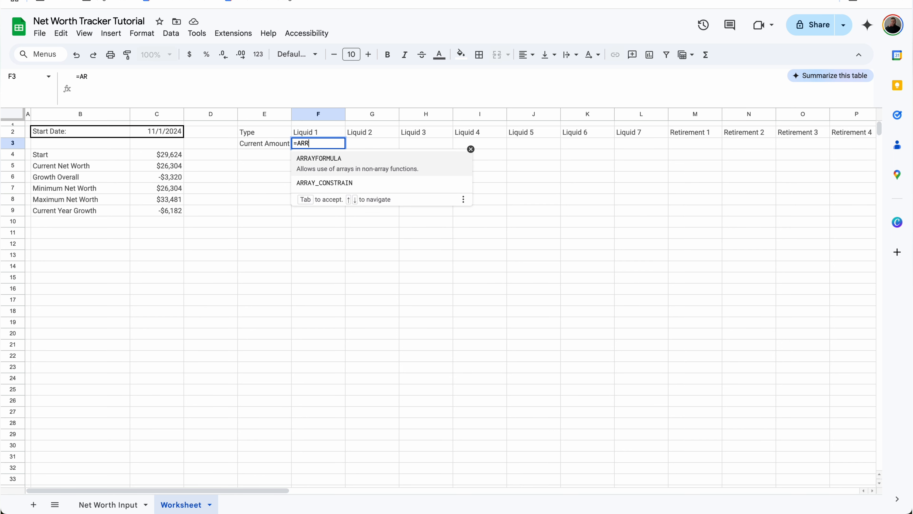
{"action": "left_click", "coordinate": [327, 161]}
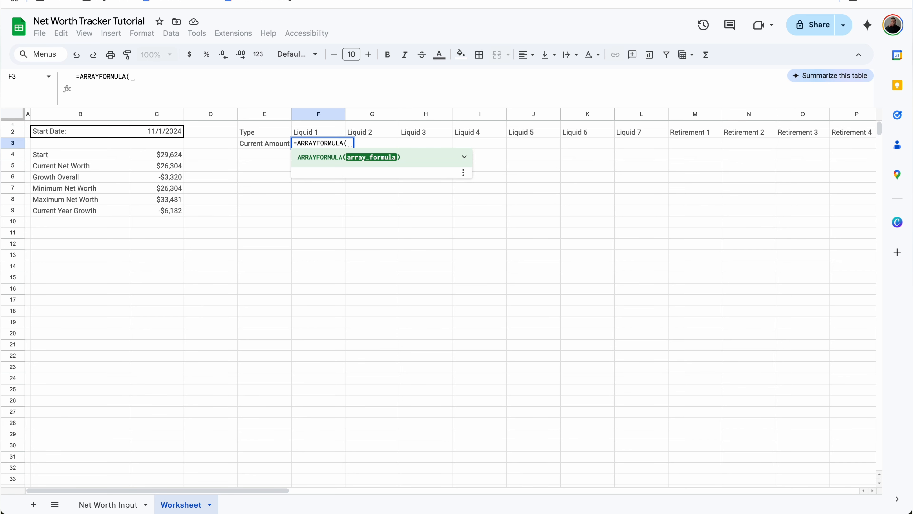
{"action": "type", "text": "XLOOKUP("}
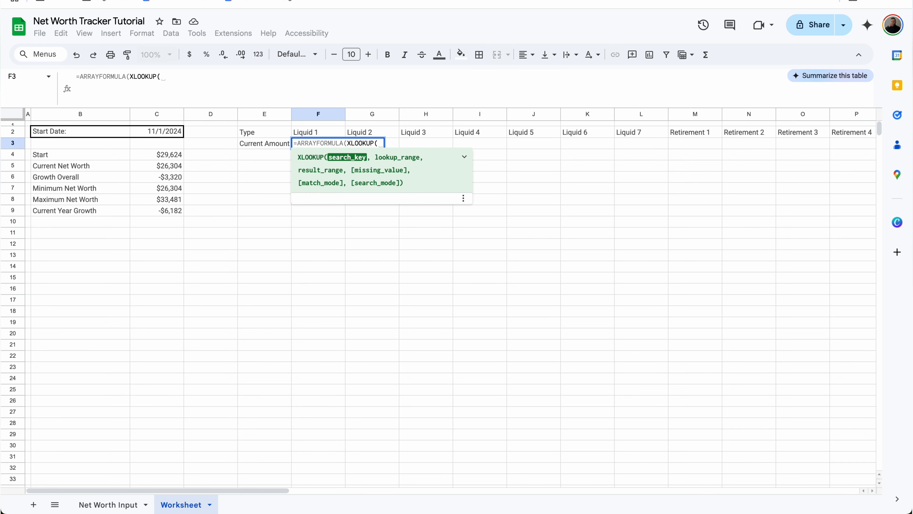
{"action": "type", "text": "MAX("}
{"action": "left_click", "coordinate": [108, 505]}
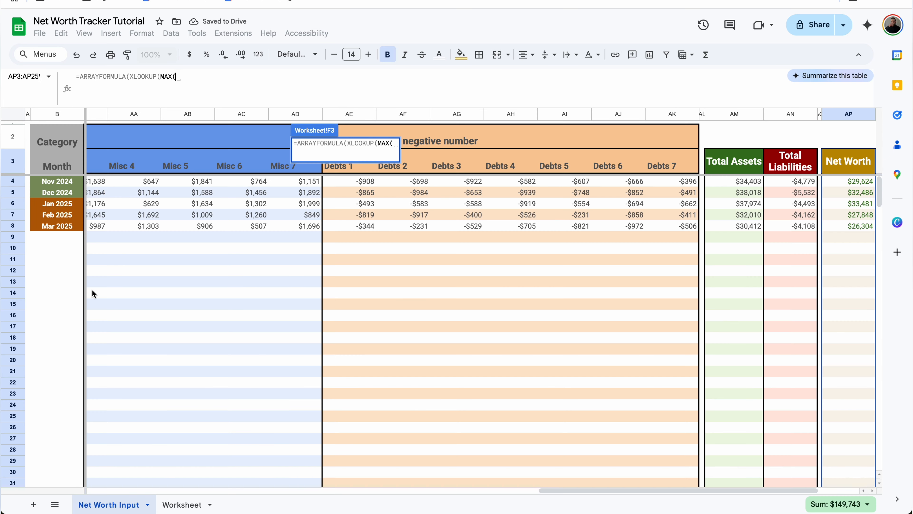
{"action": "left_click", "coordinate": [58, 114]}
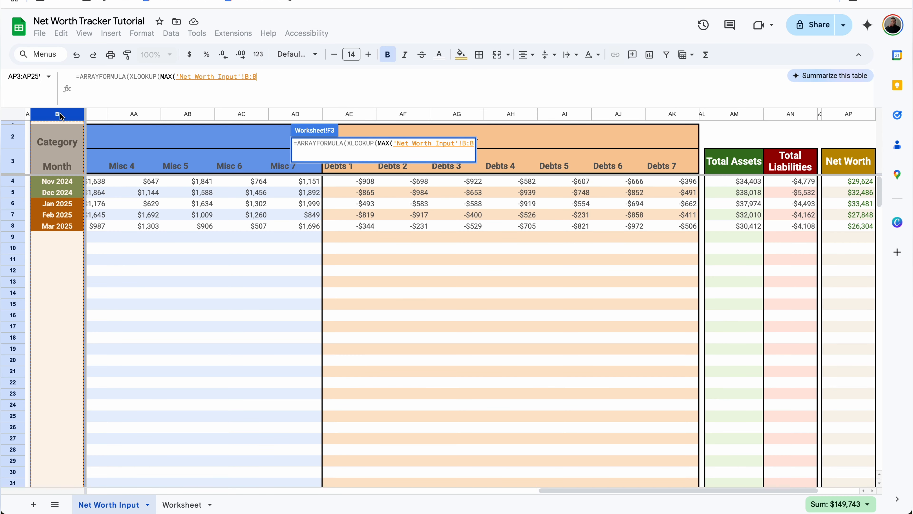
{"action": "type", "text": "),"}
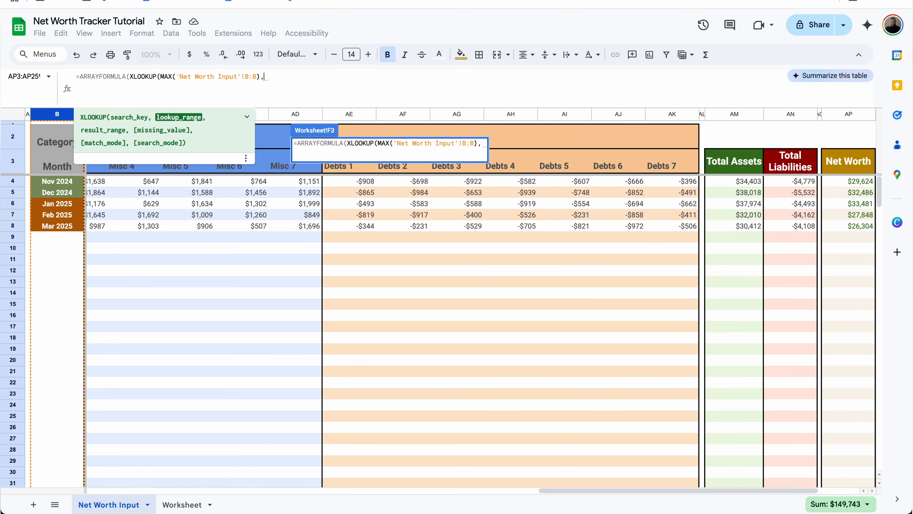
Complete the F3 lookup with lookup range 'Net Worth Input'!B:B and result range 'Net Worth Input'!C:AD, and commit the formula.
{"action": "left_click", "coordinate": [51, 116]}
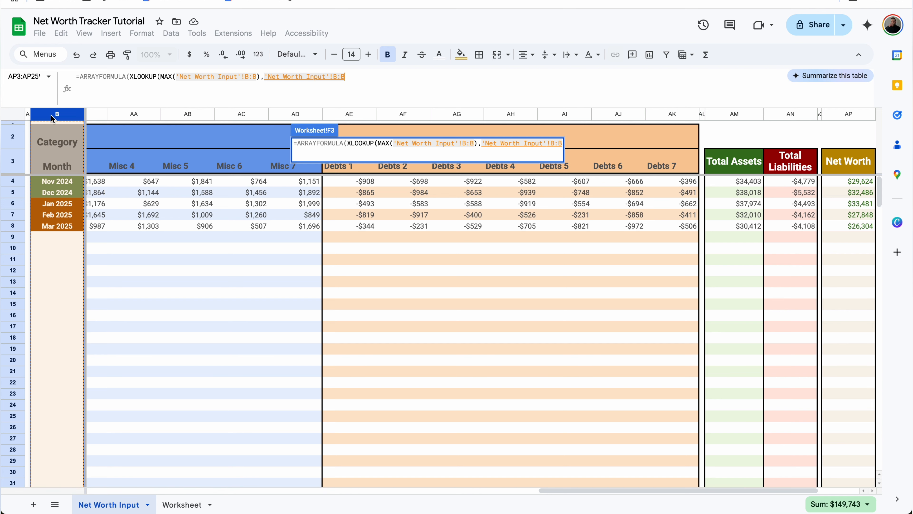
{"action": "type", "text": ","}
{"action": "scroll", "coordinate": [611, 124], "scroll_direction": "left", "scroll_amount": 6}
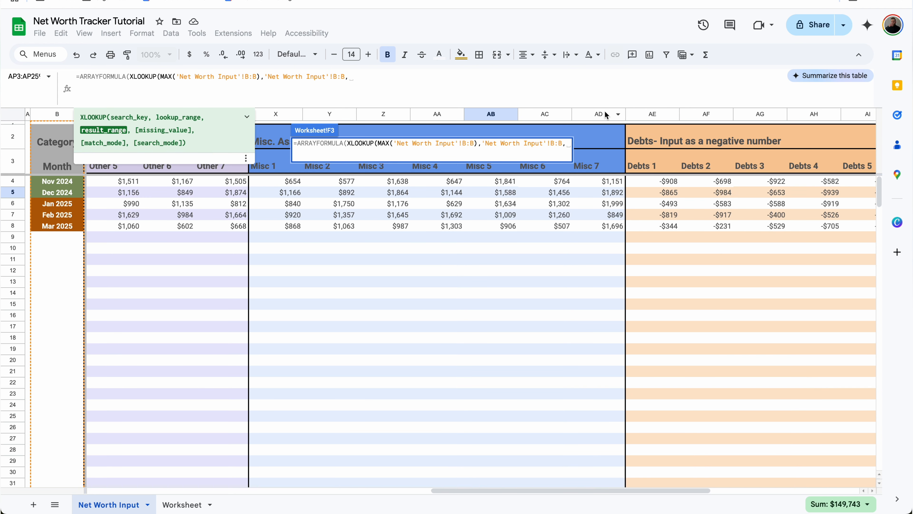
{"action": "left_click_drag", "start_coordinate": [602, 115], "coordinate": [113, 124]}
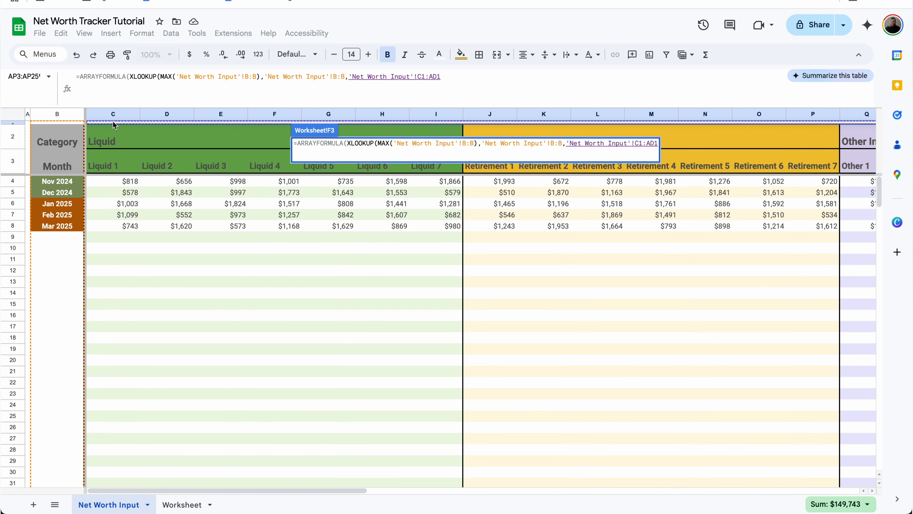
{"action": "left_click", "coordinate": [424, 77]}
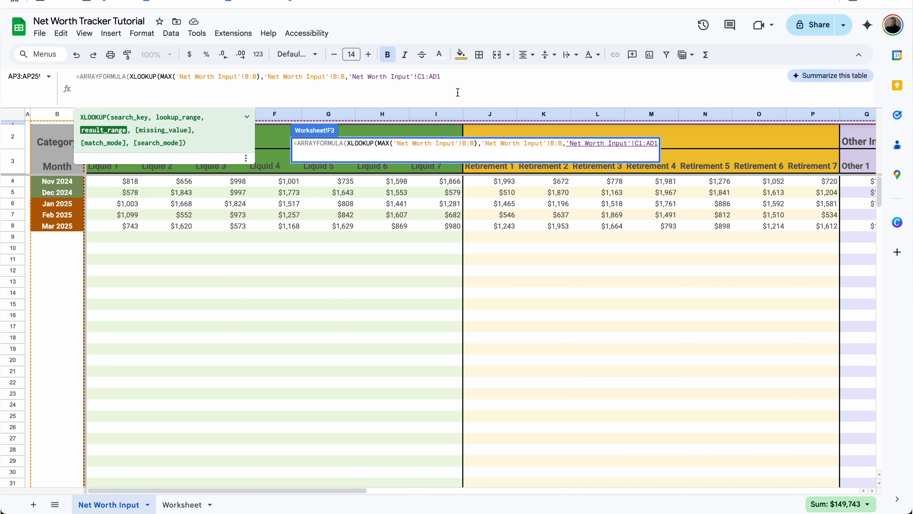
{"action": "key", "text": "BackSpace"}
{"action": "left_click", "coordinate": [470, 80]}
{"action": "key", "text": "BackSpace"}
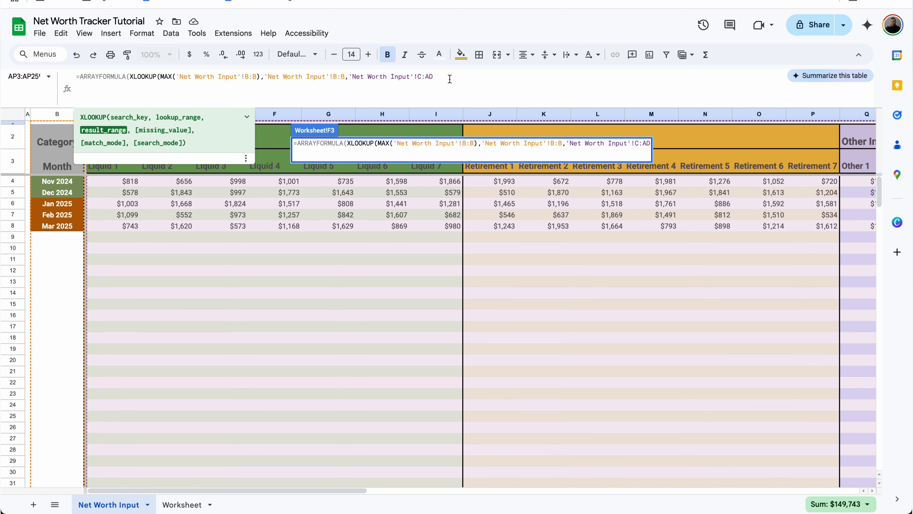
{"action": "key", "text": "Return"}
Compare the Current Amount row with the Mar 2025 row on Net Worth Input and examine the Worksheet headings through the Debts columns.
{"action": "left_click", "coordinate": [310, 168]}
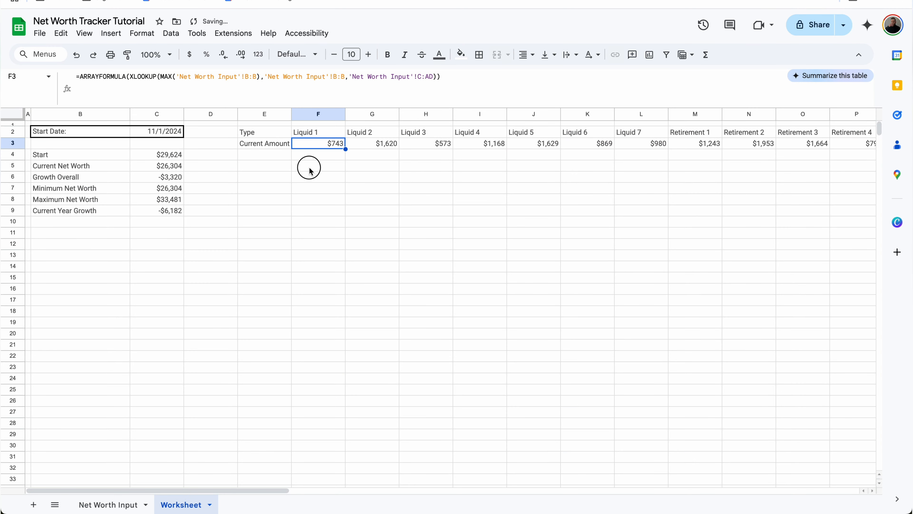
{"action": "left_click", "coordinate": [341, 142]}
{"action": "left_click", "coordinate": [371, 145]}
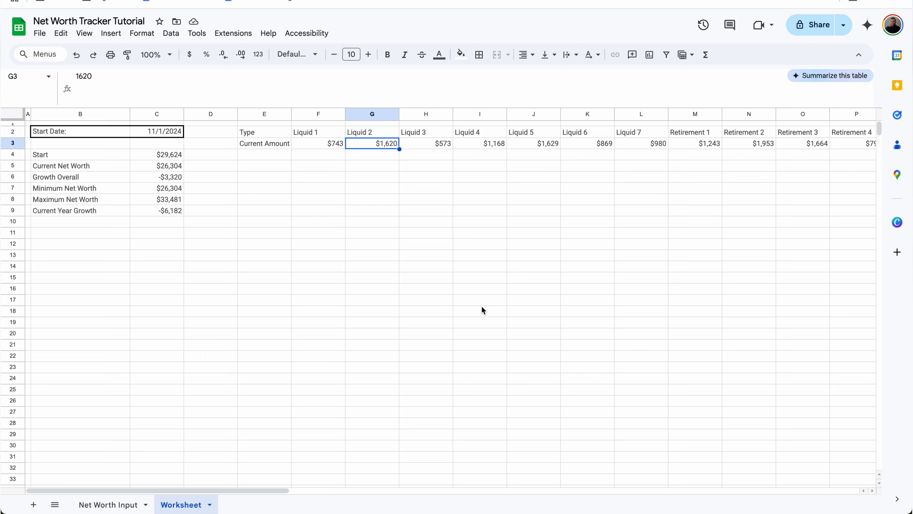
{"action": "left_click", "coordinate": [102, 503]}
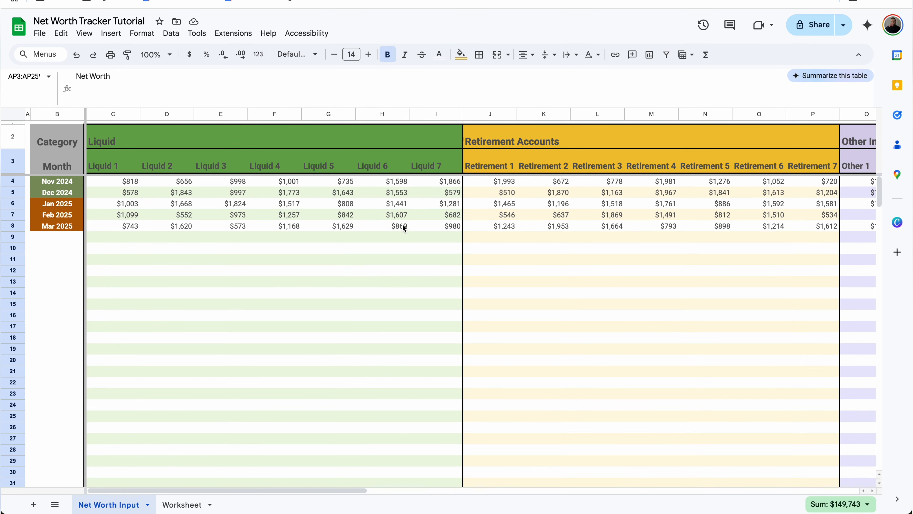
{"action": "left_click", "coordinate": [180, 504]}
{"action": "left_click_drag", "start_coordinate": [233, 134], "coordinate": [524, 134]}
{"action": "left_click", "coordinate": [541, 134]}
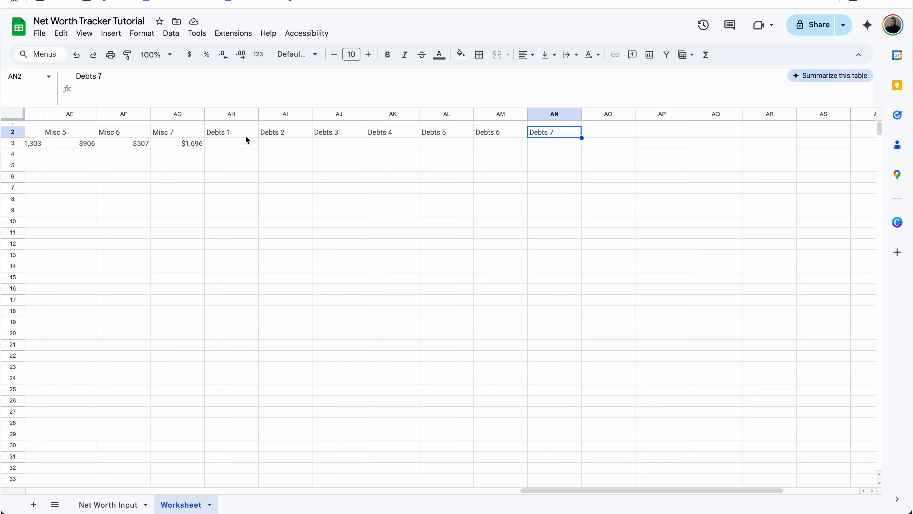
{"action": "left_click", "coordinate": [165, 133]}
{"action": "scroll", "coordinate": [165, 133], "scroll_direction": "left", "scroll_amount": 5}
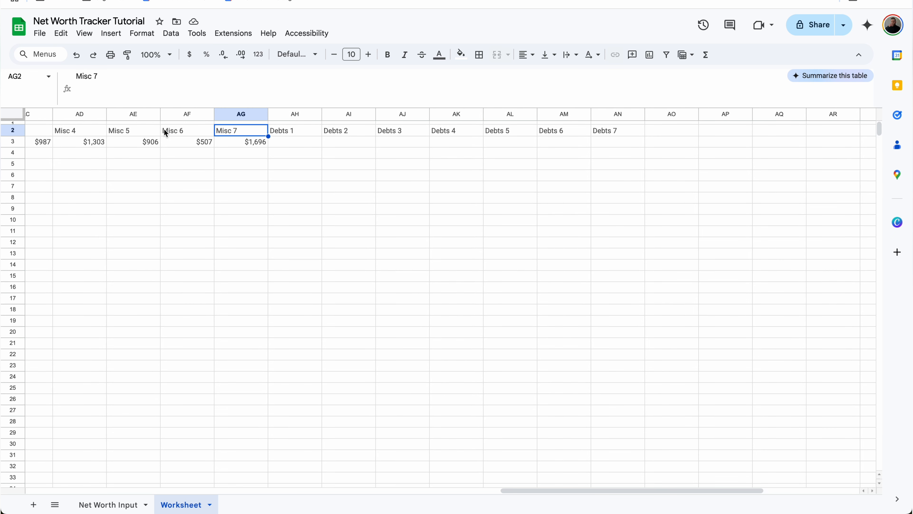
{"action": "scroll", "coordinate": [165, 130], "scroll_direction": "left", "scroll_amount": 1}
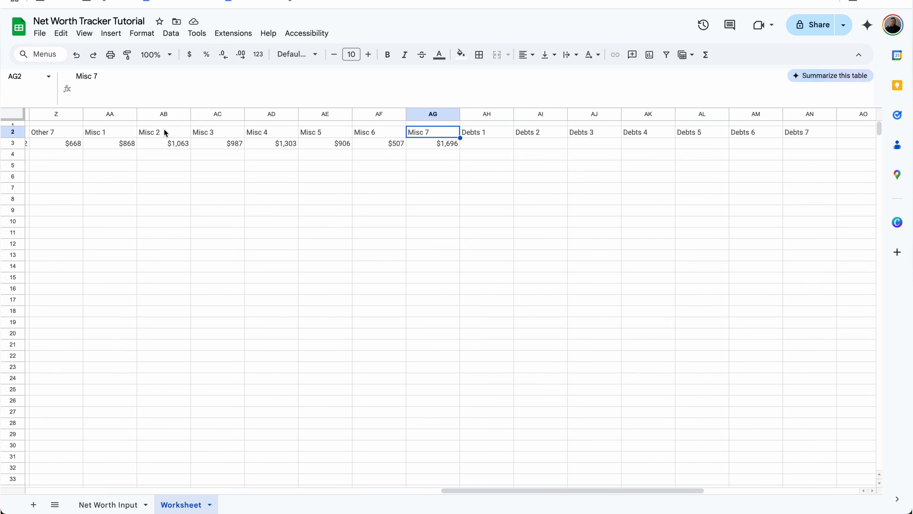
{"action": "scroll", "coordinate": [165, 131], "scroll_direction": "left", "scroll_amount": 10}
Change the Type heading formula in F2 to =UNIQUE('Net Worth Input'!C3:AD3) to exclude debts, and check the last headings against their amounts.
{"action": "left_click", "coordinate": [253, 123]}
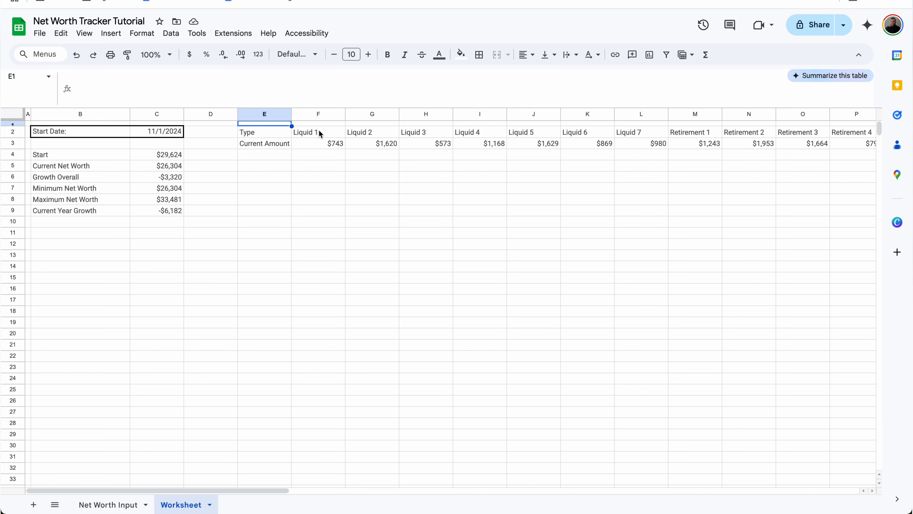
{"action": "left_click", "coordinate": [318, 131]}
{"action": "left_click", "coordinate": [197, 77]}
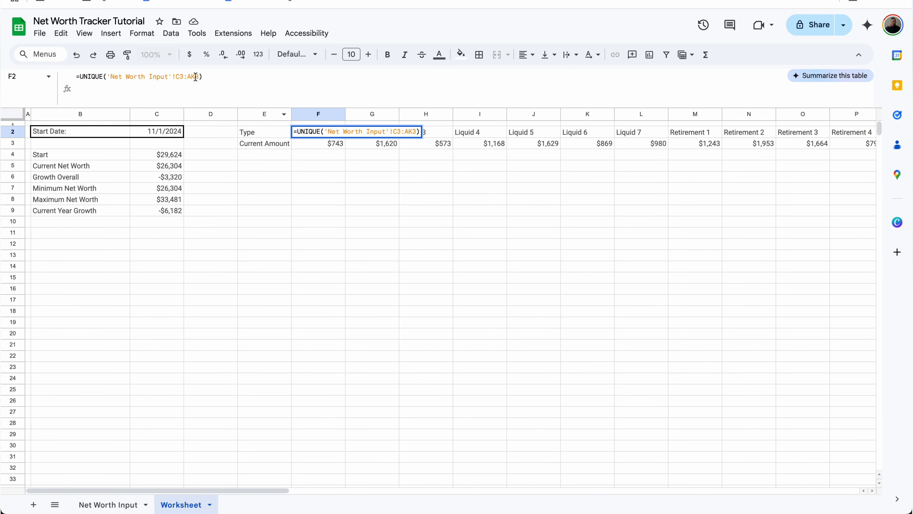
{"action": "key", "text": "BackSpace"}
{"action": "type", "text": "D"}
{"action": "key", "text": "Return"}
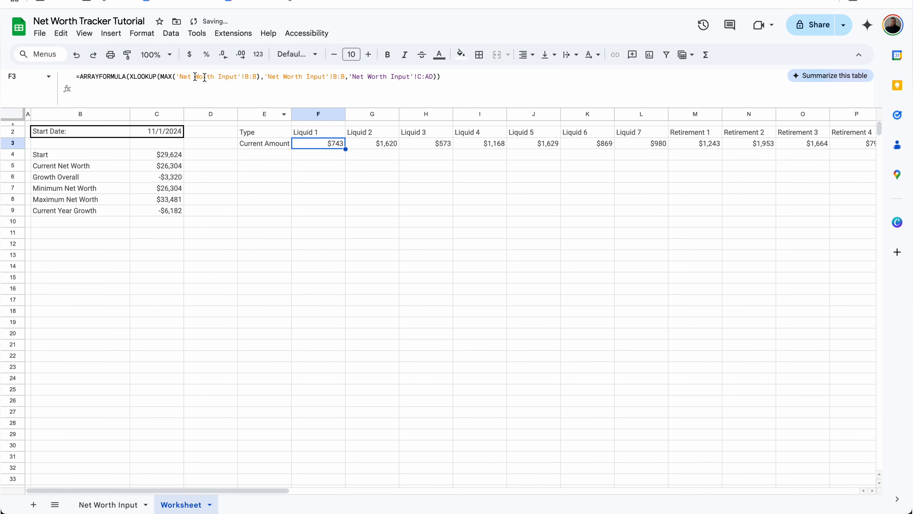
{"action": "scroll", "coordinate": [361, 164], "scroll_direction": "right", "scroll_amount": 10}
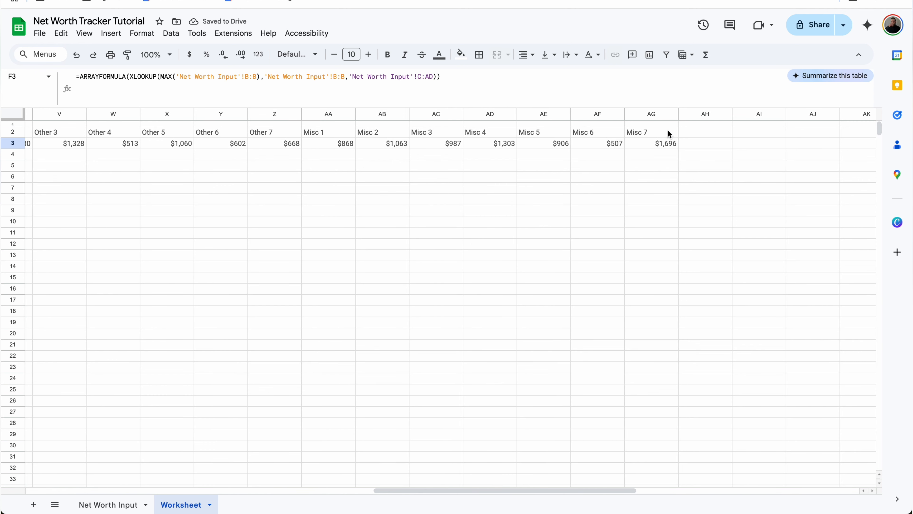
{"action": "left_click", "coordinate": [667, 130]}
{"action": "left_click", "coordinate": [666, 143]}
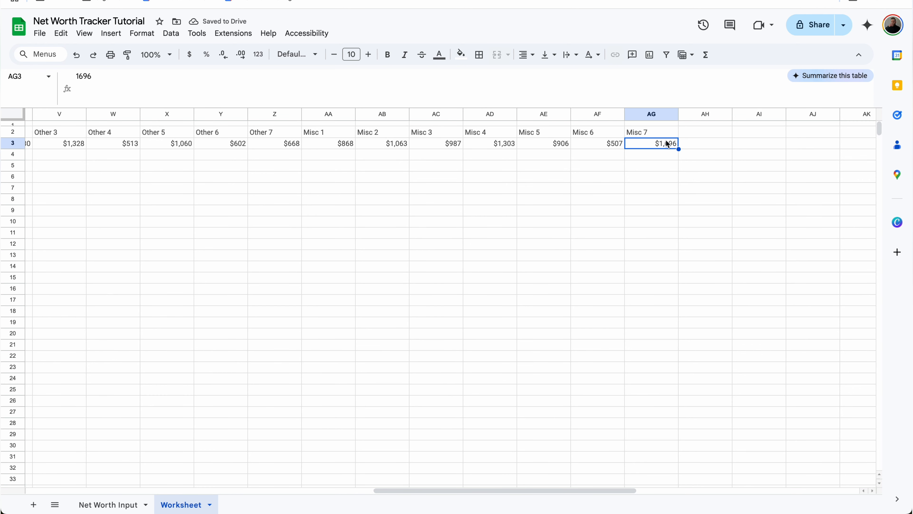
{"action": "left_click", "coordinate": [275, 333]}
{"action": "left_click", "coordinate": [326, 132]}
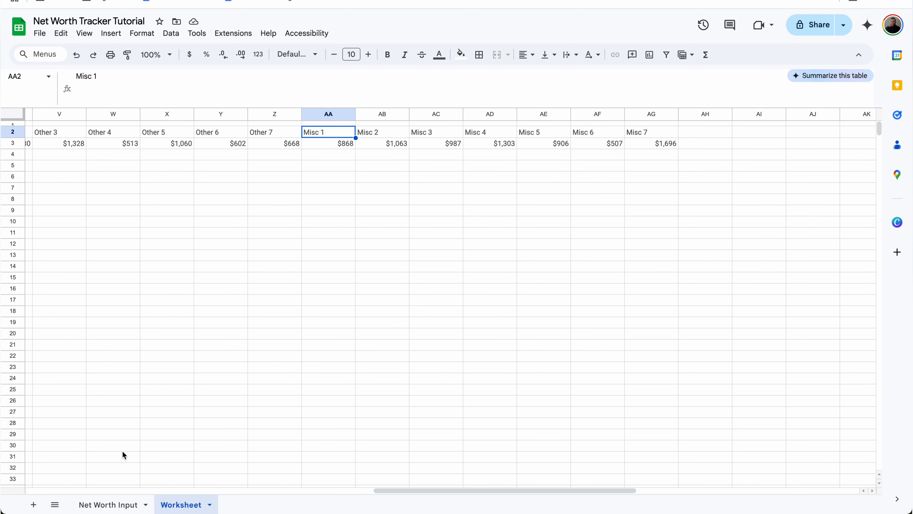
Test the Worksheet headings by renaming Retirement 3 in L3 of Net Worth Input to trhgkdghdsgv, and undo the rename.
{"action": "left_click", "coordinate": [108, 504]}
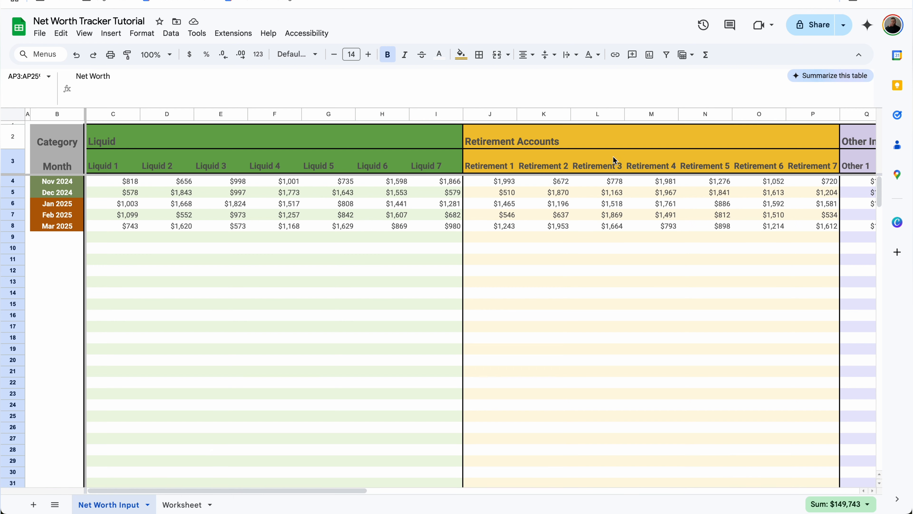
{"action": "left_click", "coordinate": [604, 168]}
{"action": "type", "text": "trhgkdghdsgv"}
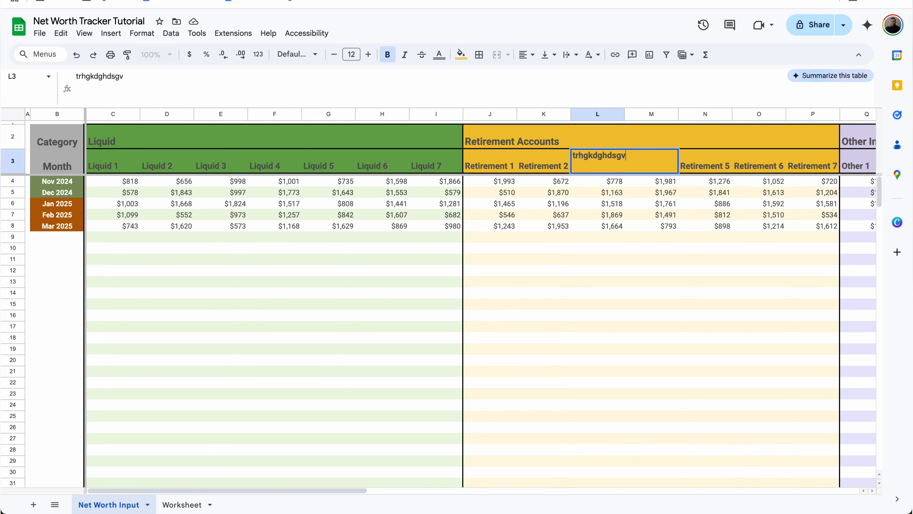
{"action": "key", "text": "Return"}
{"action": "left_click", "coordinate": [185, 504]}
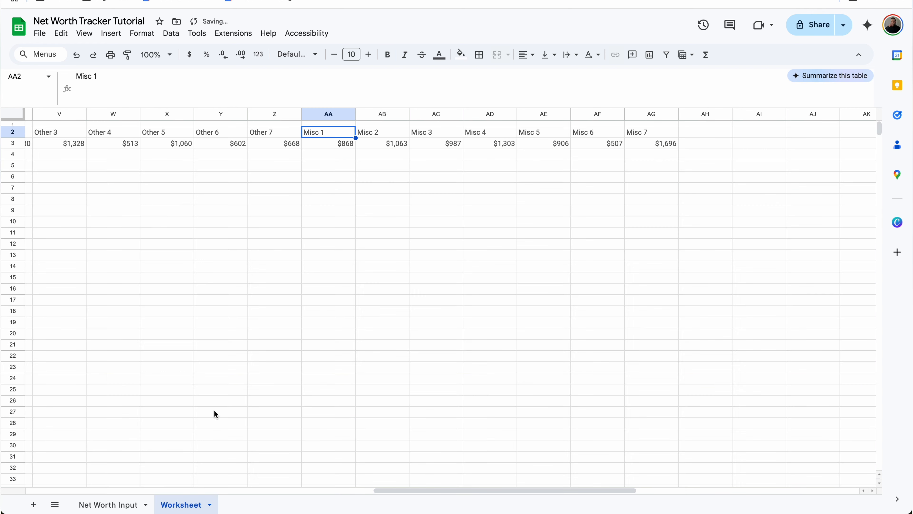
{"action": "scroll", "coordinate": [365, 171], "scroll_direction": "left", "scroll_amount": 15}
{"action": "scroll", "coordinate": [364, 171], "scroll_direction": "left", "scroll_amount": 1}
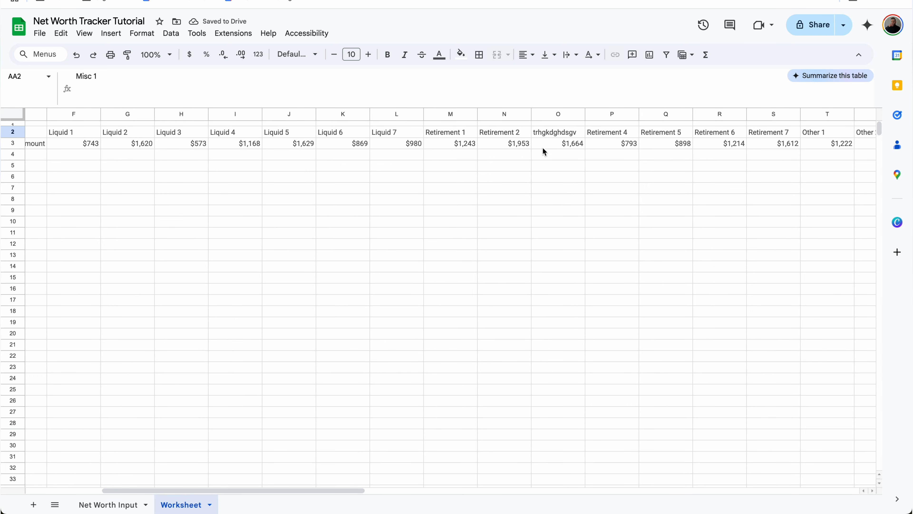
{"action": "left_click", "coordinate": [560, 132]}
{"action": "left_click", "coordinate": [562, 148]}
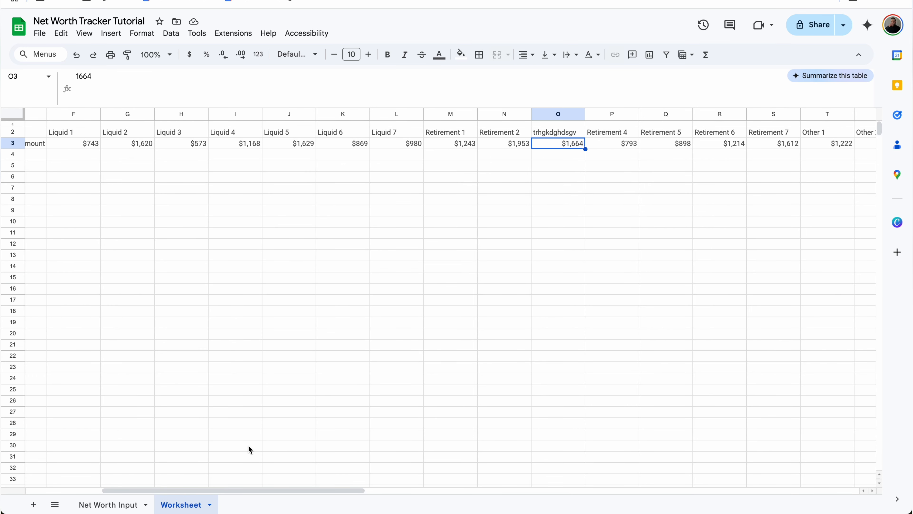
{"action": "left_click", "coordinate": [105, 504]}
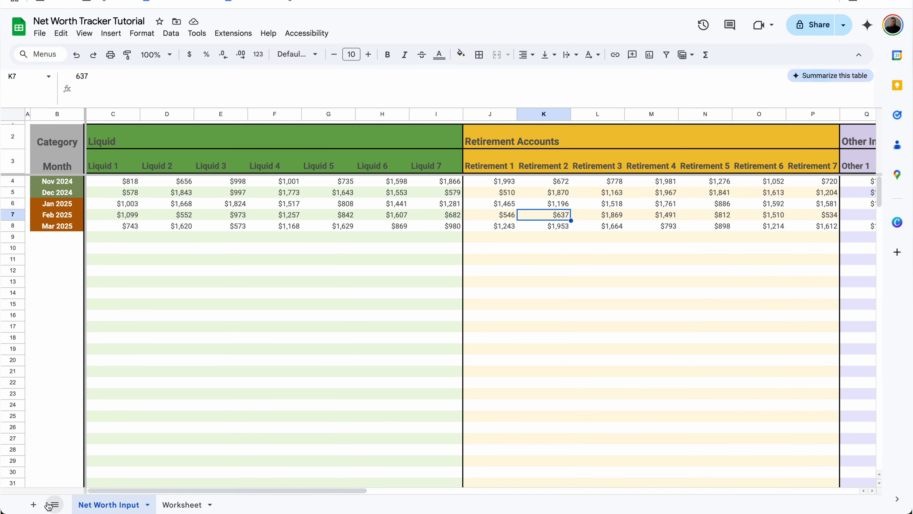
Add a new sheet in front of Net Worth Input and name it Visualizations.
{"action": "left_click", "coordinate": [32, 503]}
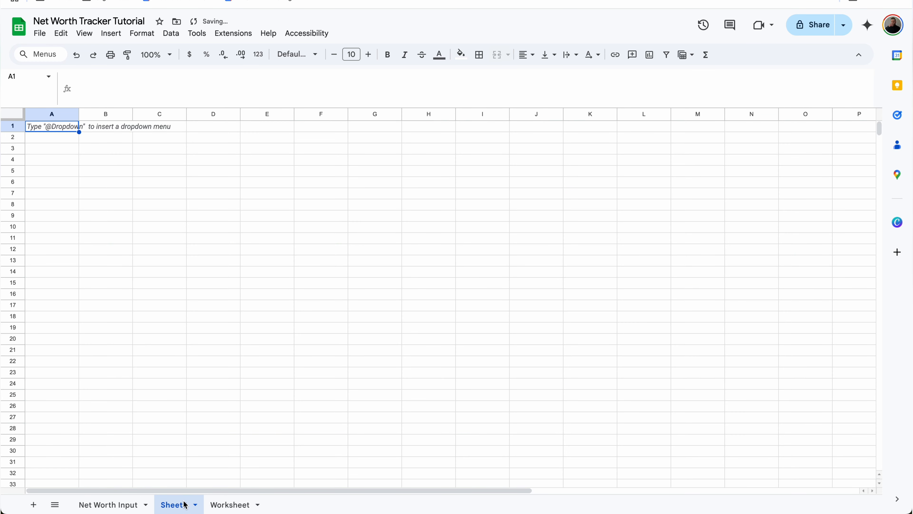
{"action": "left_click_drag", "start_coordinate": [185, 504], "coordinate": [88, 505]}
{"action": "right_click", "coordinate": [100, 505]}
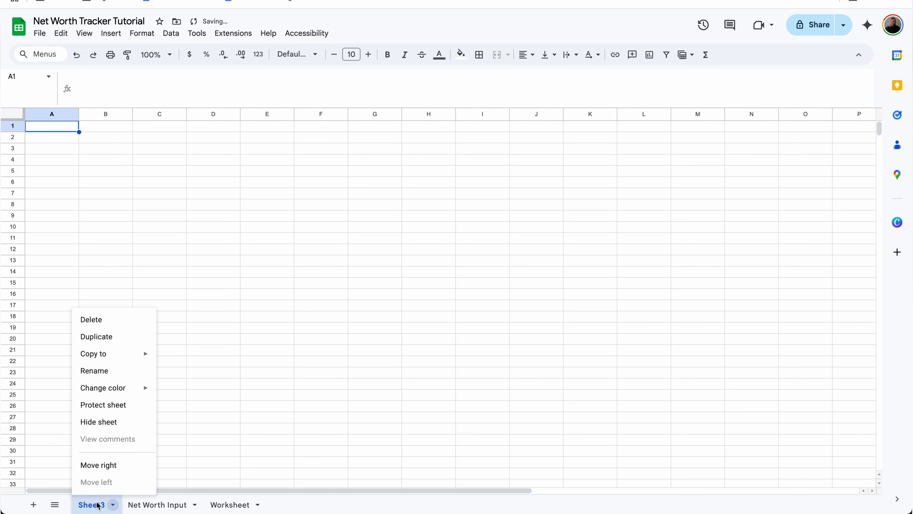
{"action": "left_click", "coordinate": [108, 376]}
{"action": "type", "text": "Visual"}
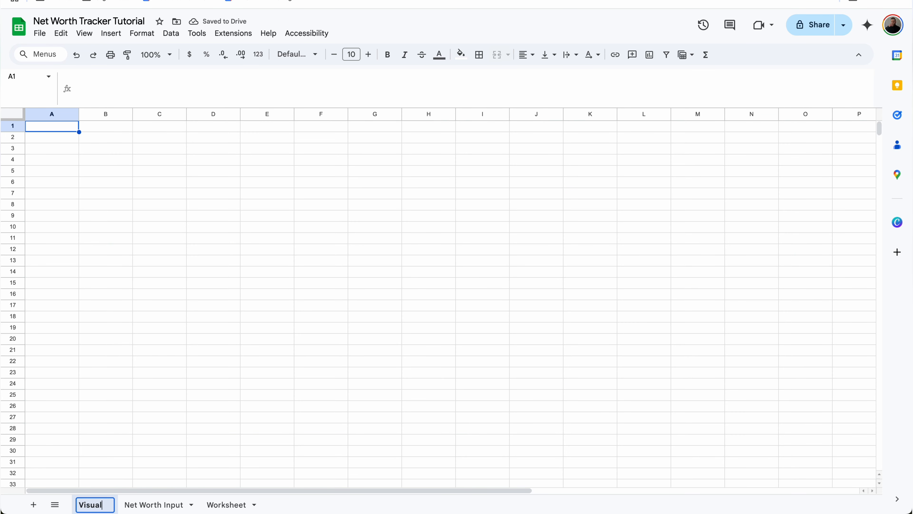
{"action": "type", "text": "ization"}
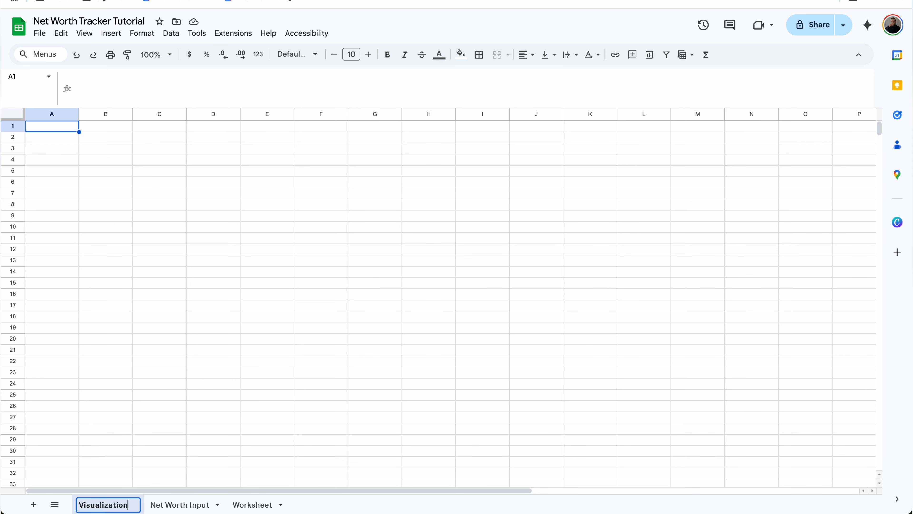
{"action": "type", "text": "s"}
{"action": "key", "text": "Return"}
Shrink row 1 and column A of the Visualizations sheet to thin margins and select B2:D2.
{"action": "left_click_drag", "start_coordinate": [11, 131], "coordinate": [13, 125]}
{"action": "left_click_drag", "start_coordinate": [78, 113], "coordinate": [183, 137]}
{"action": "left_click", "coordinate": [57, 135]}
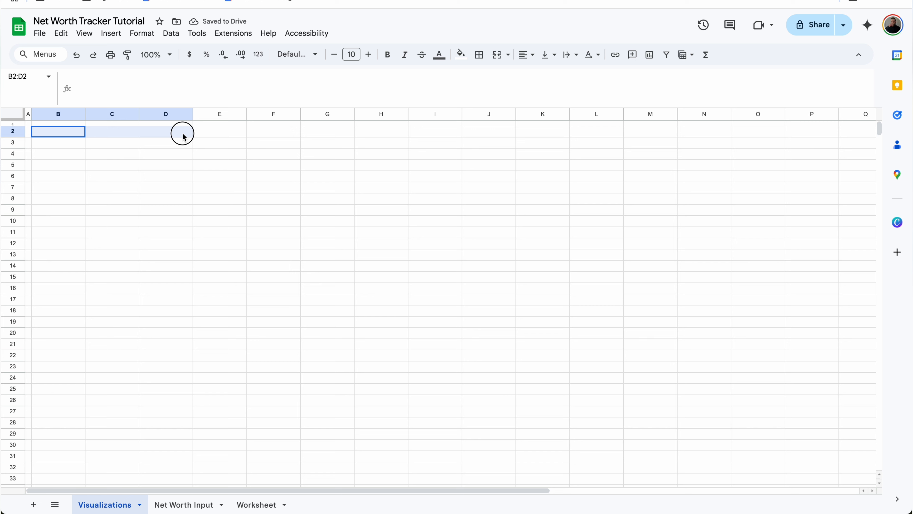
Merge B2:D2, enter the heading Milestones, and make row 2 taller.
{"action": "left_click", "coordinate": [497, 54]}
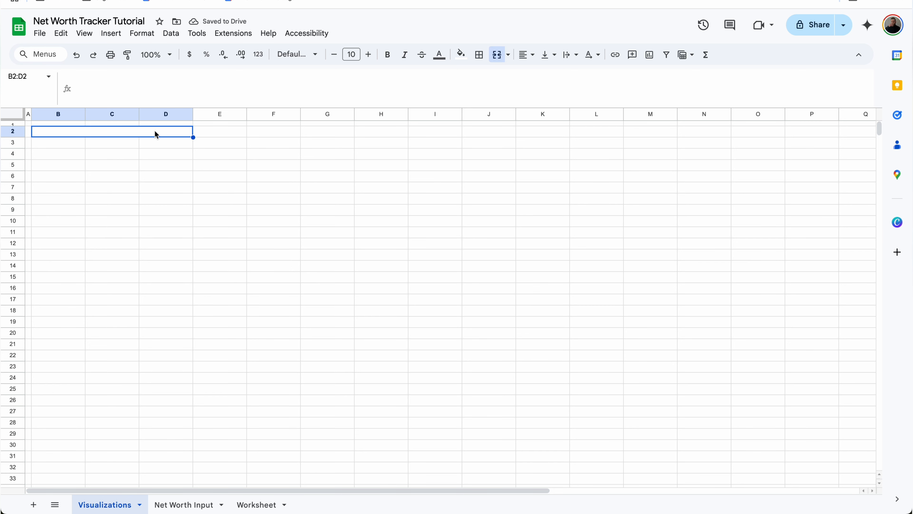
{"action": "type", "text": "Milestones"}
{"action": "key", "text": "Return"}
{"action": "left_click_drag", "start_coordinate": [14, 136], "coordinate": [13, 146]}
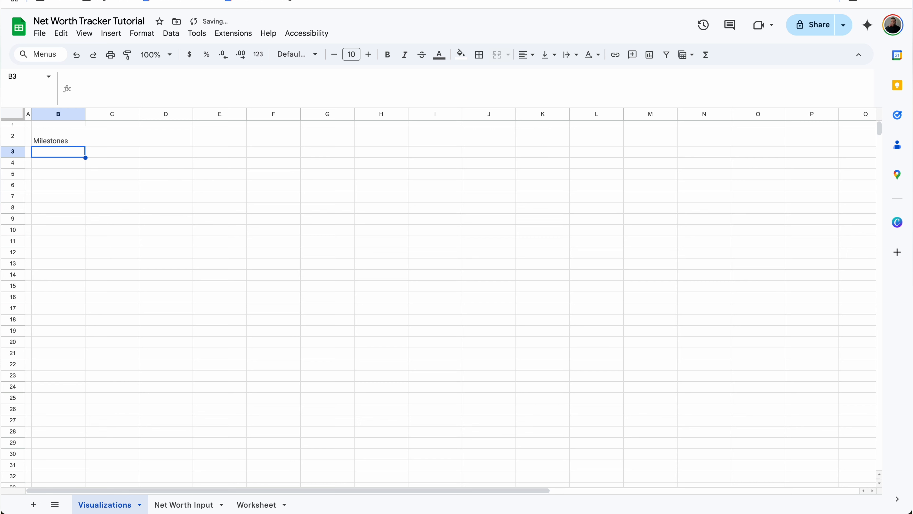
Center the Milestones heading horizontally and align it to the middle of its cell vertically.
{"action": "left_click", "coordinate": [63, 142]}
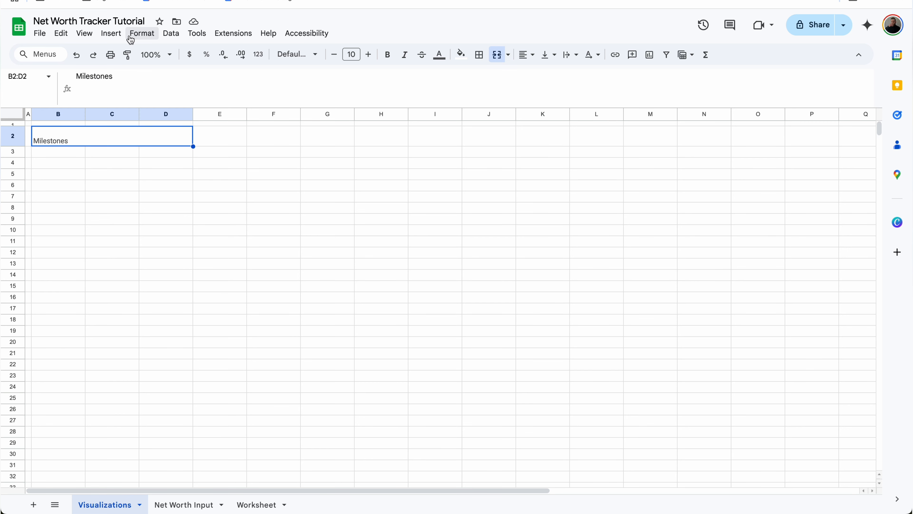
{"action": "left_click", "coordinate": [526, 55]}
{"action": "left_click", "coordinate": [541, 75]}
{"action": "left_click", "coordinate": [548, 54]}
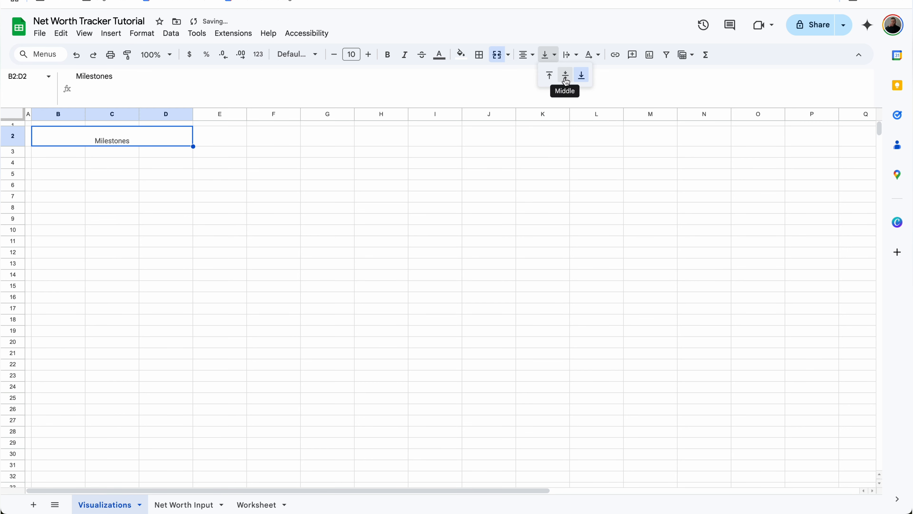
{"action": "left_click", "coordinate": [565, 75]}
Make the Milestones heading bold at font size 27 and increase row 2's height slightly to fit it.
{"action": "left_click", "coordinate": [386, 56]}
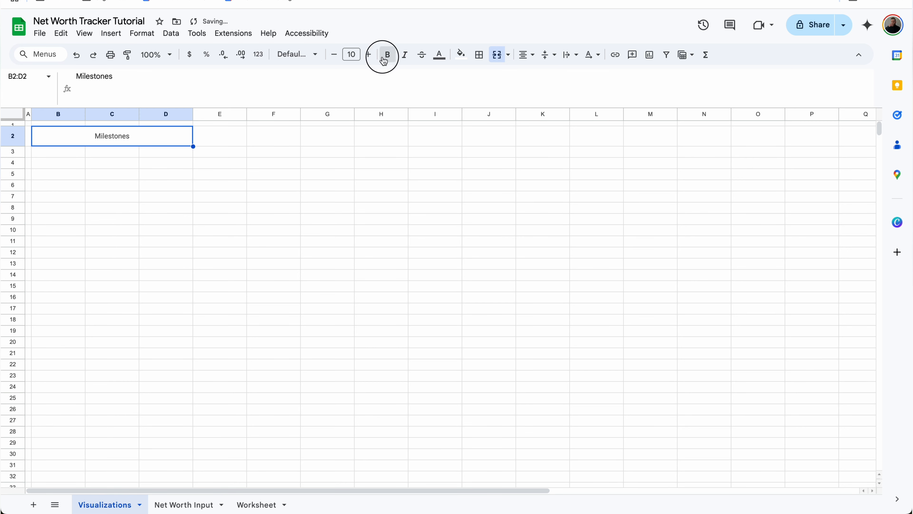
{"action": "left_click", "coordinate": [368, 56]}
{"action": "left_click", "coordinate": [351, 55]}
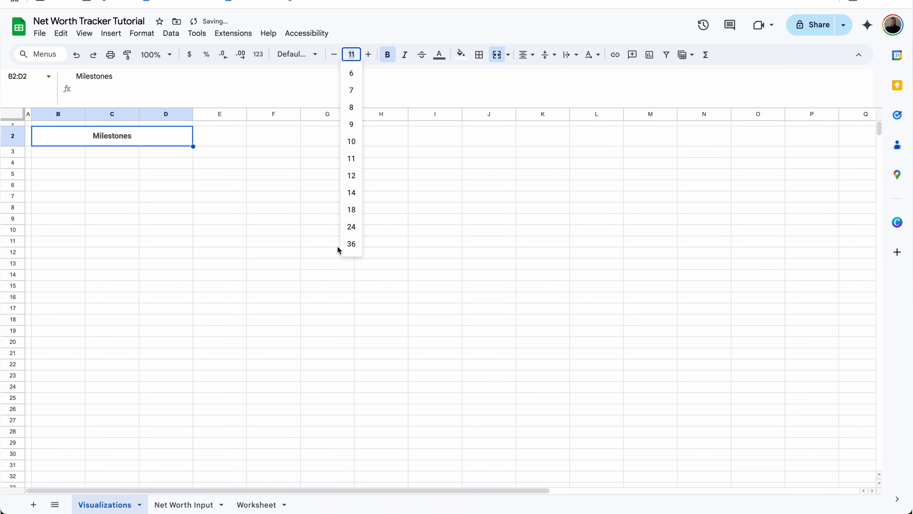
{"action": "left_click", "coordinate": [351, 227]}
{"action": "left_click", "coordinate": [368, 55]}
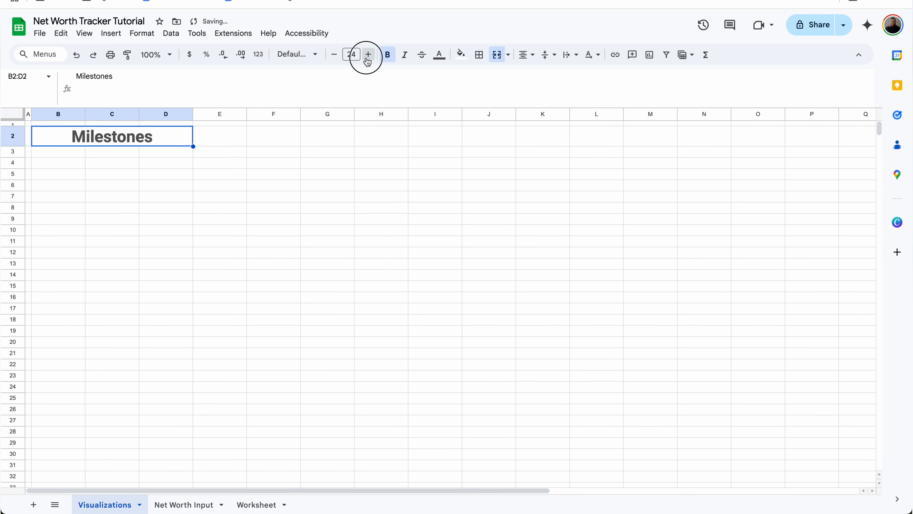
{"action": "left_click", "coordinate": [368, 54]}
{"action": "left_click_drag", "start_coordinate": [13, 146], "coordinate": [13, 150]}
{"action": "left_click", "coordinate": [217, 146]}
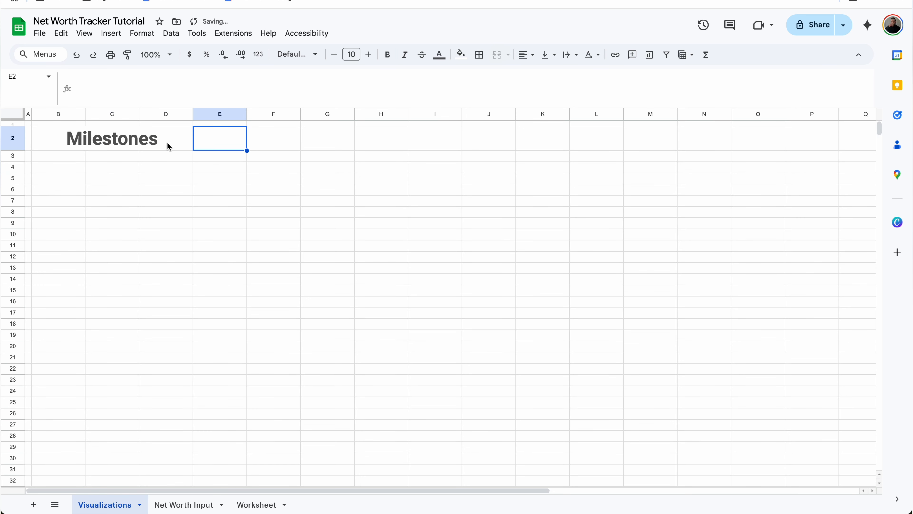
Delete rows 33 to 1000 from the Visualizations sheet.
{"action": "left_click", "coordinate": [108, 302]}
{"action": "left_click", "coordinate": [14, 481]}
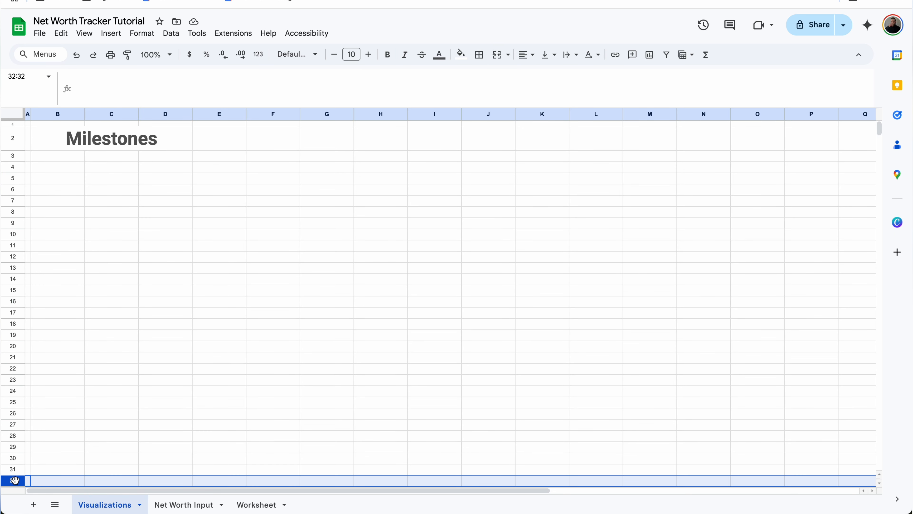
{"action": "scroll", "coordinate": [61, 472], "scroll_direction": "down", "scroll_amount": 2}
{"action": "left_click", "coordinate": [14, 466]}
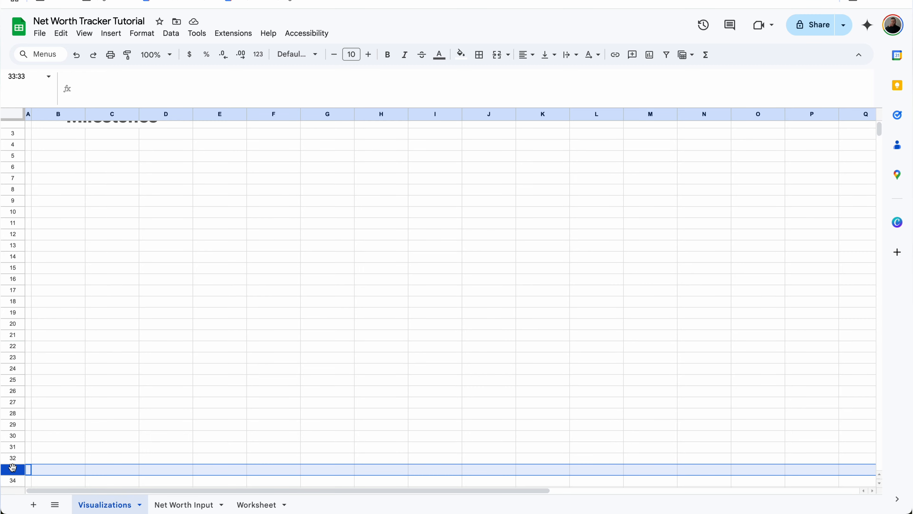
{"action": "key", "text": "ctrl+shift+Down"}
{"action": "right_click", "coordinate": [13, 468]}
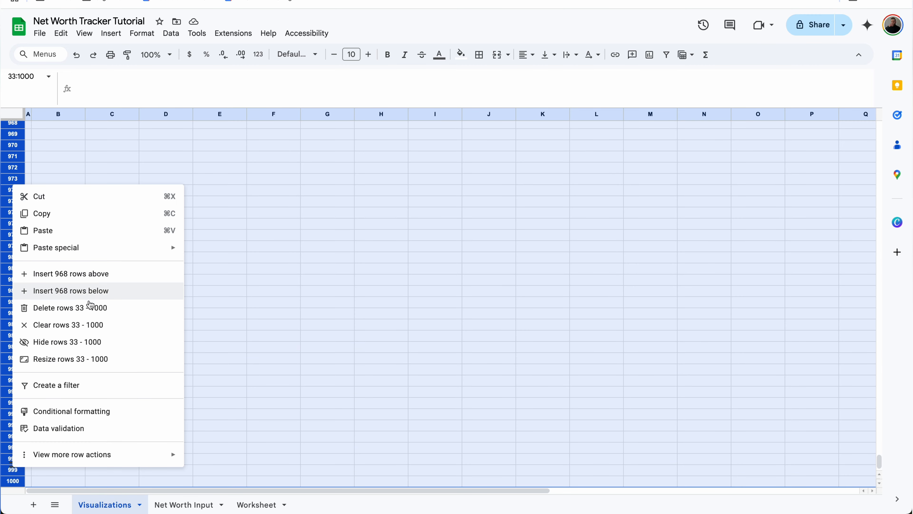
{"action": "left_click", "coordinate": [89, 309]}
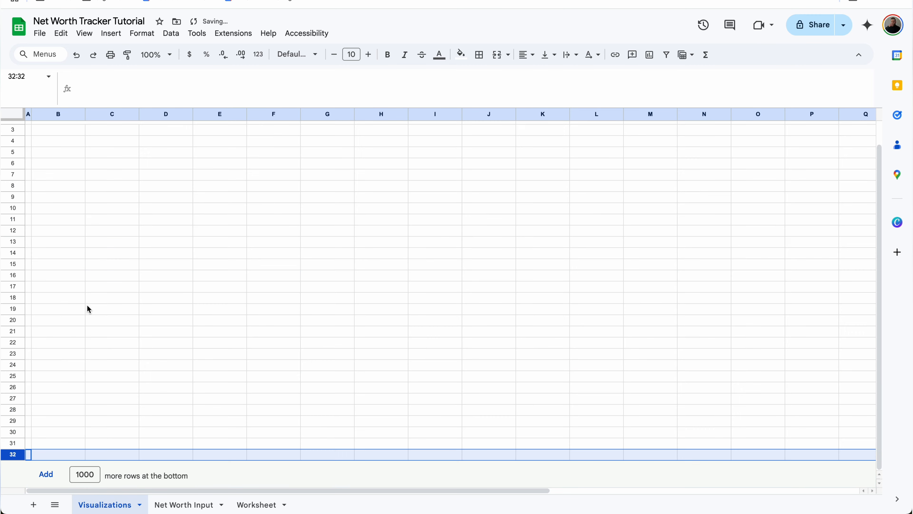
Delete columns O to Z from the Visualizations sheet.
{"action": "left_click", "coordinate": [762, 113]}
{"action": "key", "text": "ctrl+shift+Right"}
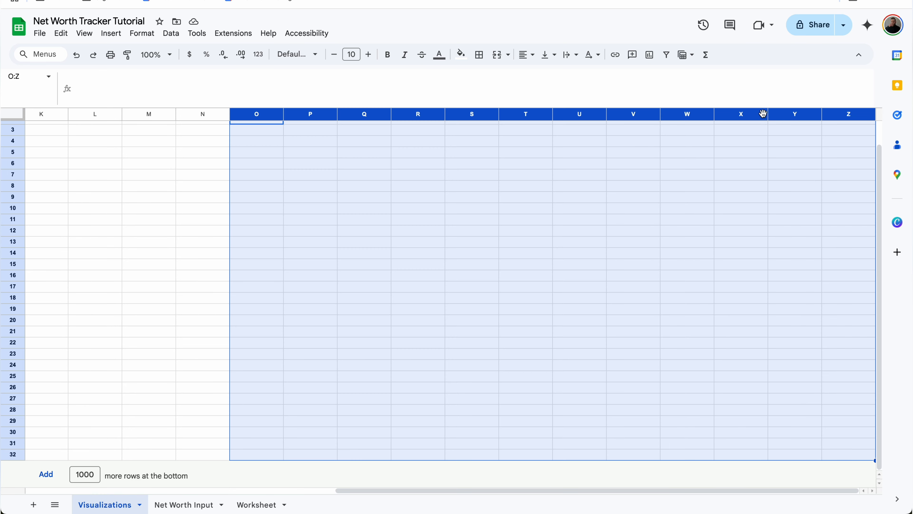
{"action": "right_click", "coordinate": [762, 113]}
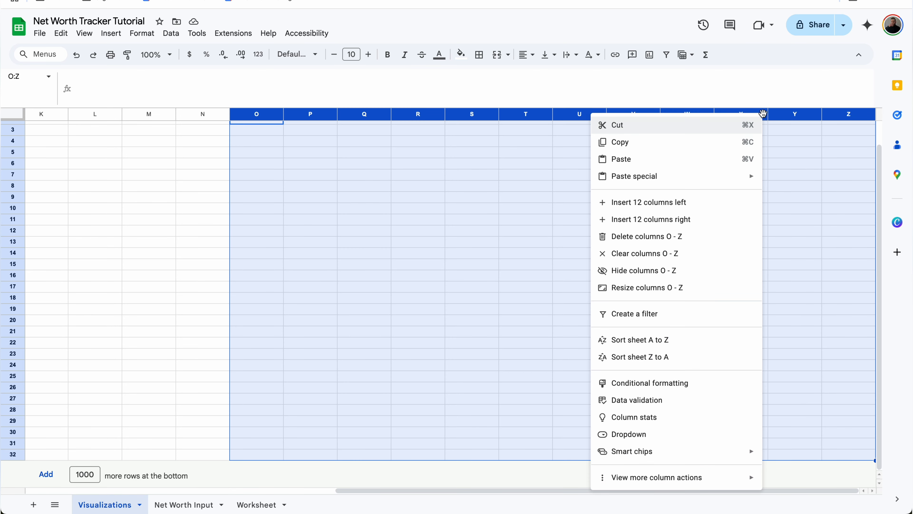
{"action": "left_click", "coordinate": [684, 235]}
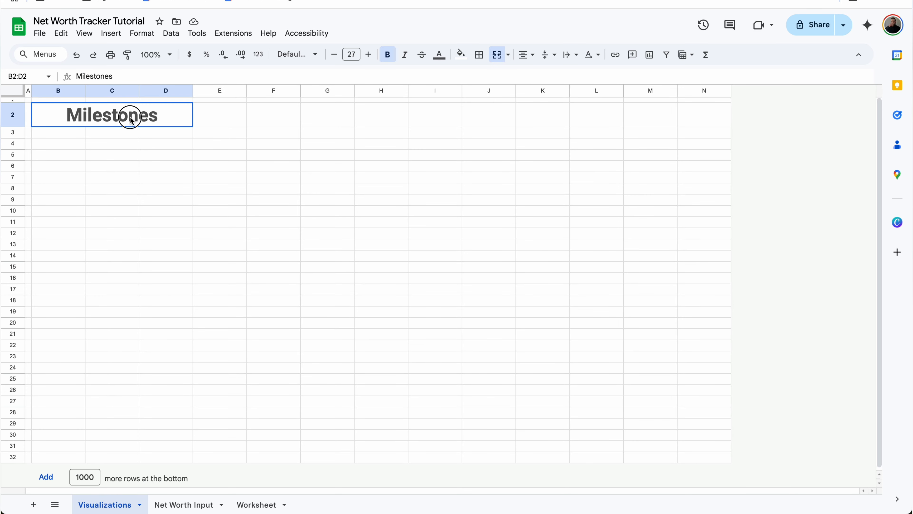
Apply alternating colors to B2:D32 using the tan default style with its header color changed to dark blue.
{"action": "left_click_drag", "start_coordinate": [130, 117], "coordinate": [130, 454]}
{"action": "left_click", "coordinate": [142, 33]}
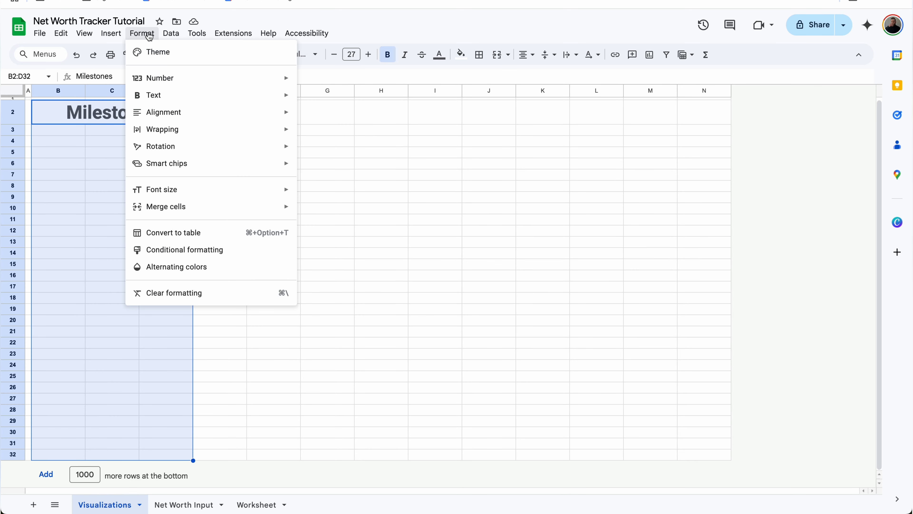
{"action": "left_click", "coordinate": [201, 275]}
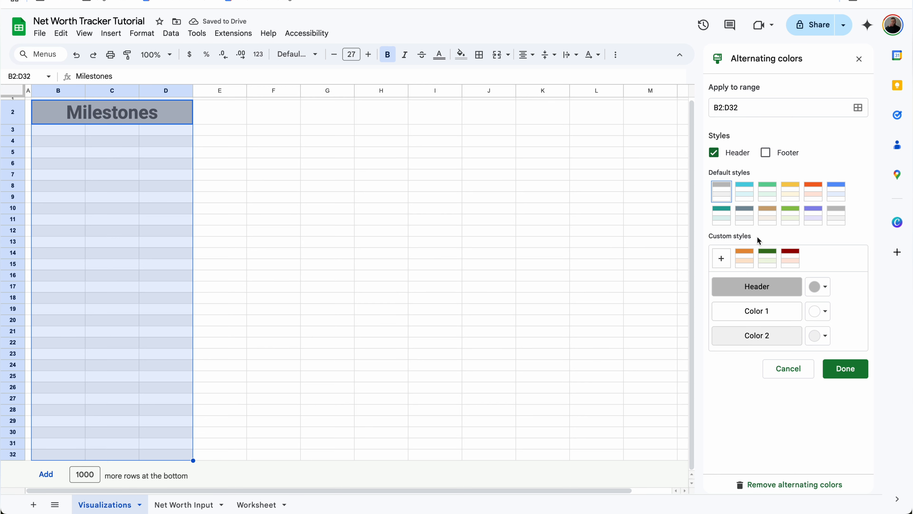
{"action": "left_click", "coordinate": [767, 216]}
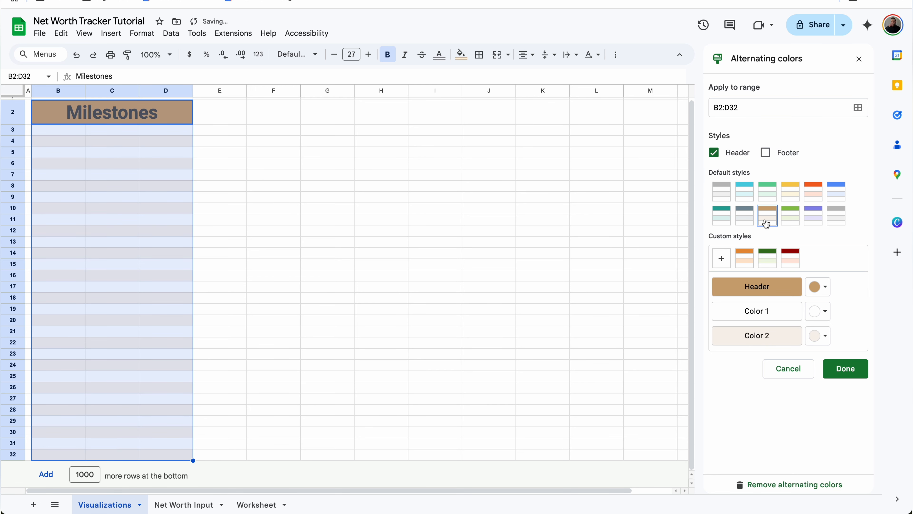
{"action": "left_click", "coordinate": [822, 287]}
{"action": "left_click", "coordinate": [799, 385]}
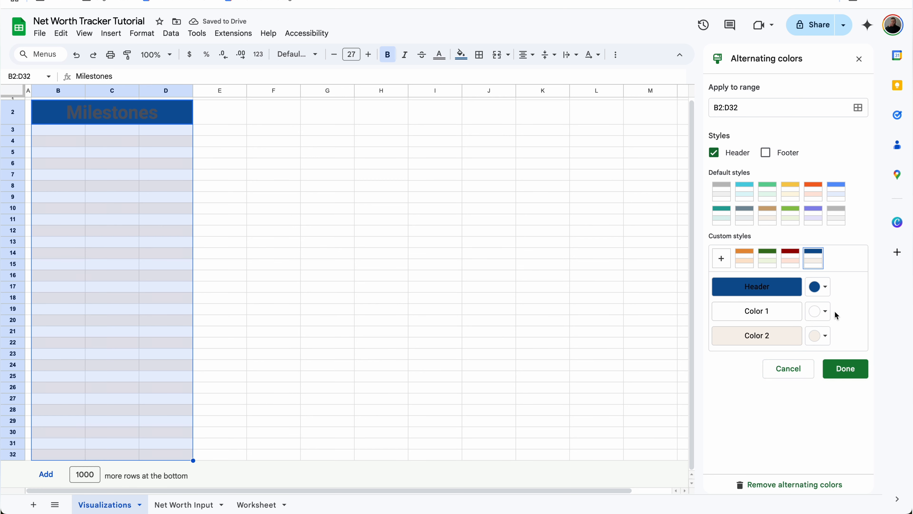
{"action": "left_click", "coordinate": [822, 287]}
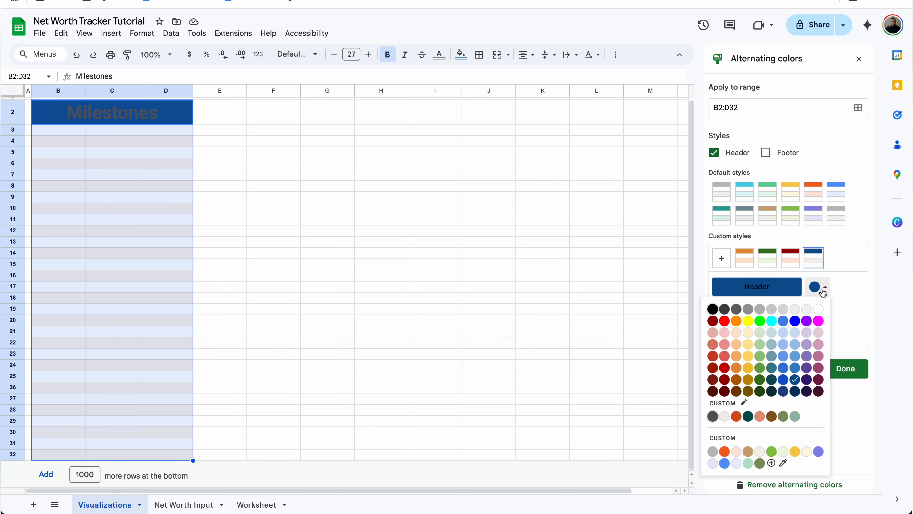
{"action": "left_click", "coordinate": [878, 286]}
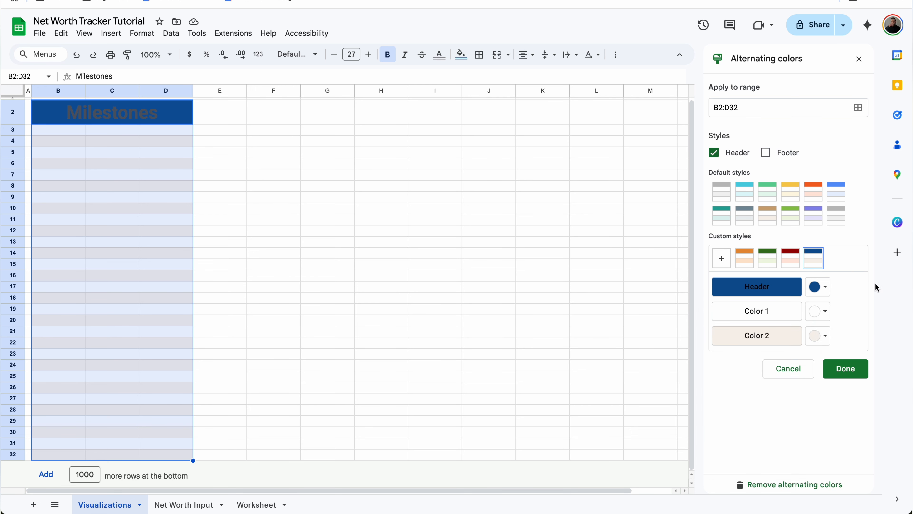
{"action": "left_click", "coordinate": [845, 371]}
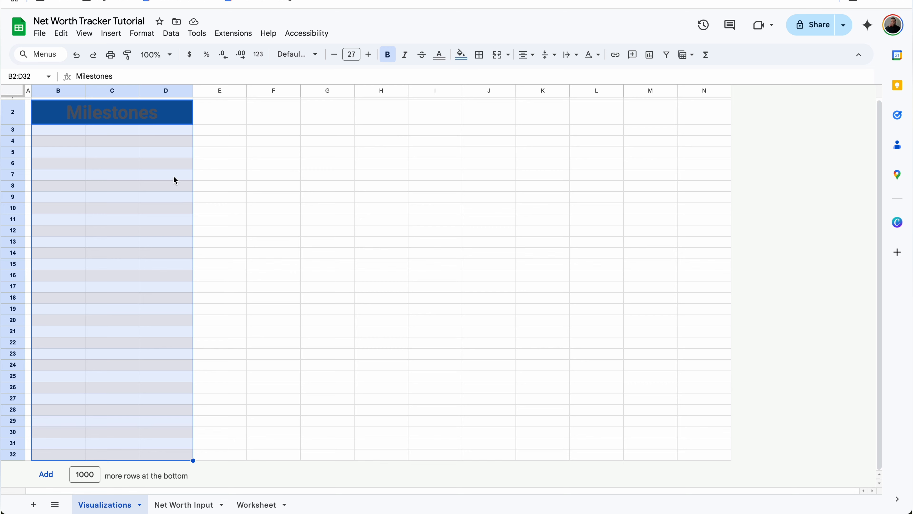
Change the Milestones heading's text color to white.
{"action": "left_click", "coordinate": [439, 54]}
{"action": "left_click", "coordinate": [548, 93]}
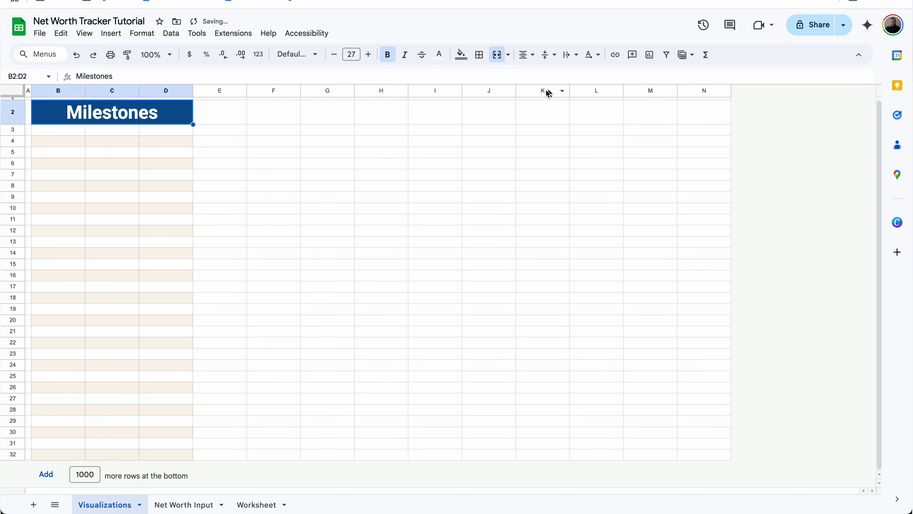
{"action": "left_click", "coordinate": [269, 144]}
Add borders to all cells of B2:D32 and give the range a medium-thick outer border.
{"action": "left_click_drag", "start_coordinate": [80, 108], "coordinate": [68, 462]}
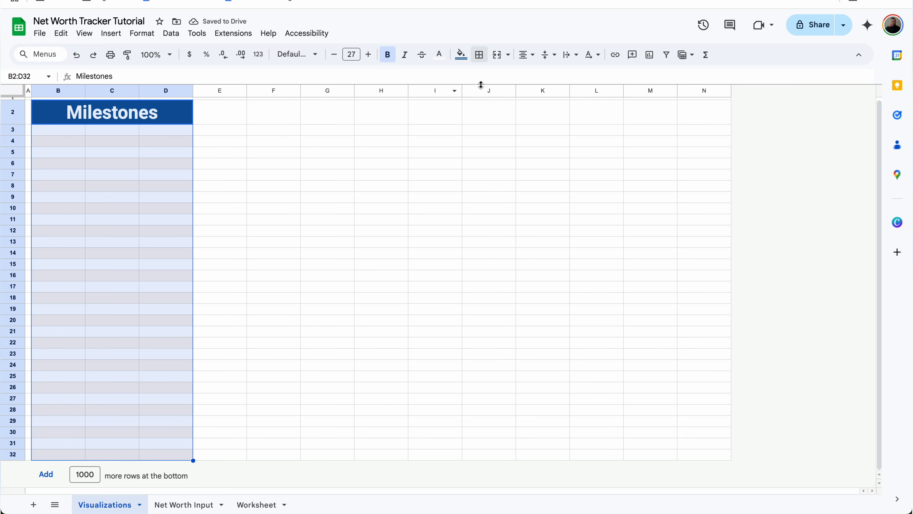
{"action": "left_click", "coordinate": [479, 55]}
{"action": "left_click", "coordinate": [487, 78]}
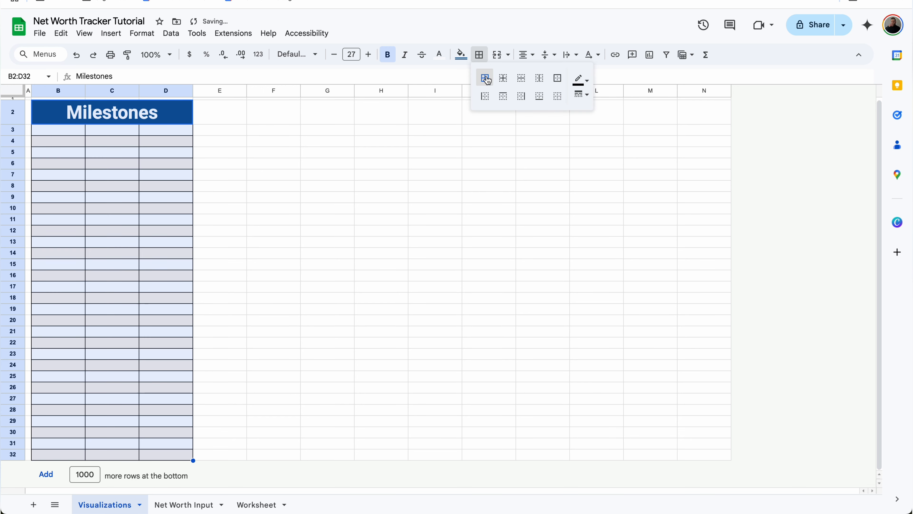
{"action": "left_click", "coordinate": [582, 95]}
{"action": "left_click", "coordinate": [583, 99]}
{"action": "left_click", "coordinate": [583, 99]}
{"action": "left_click", "coordinate": [583, 101]}
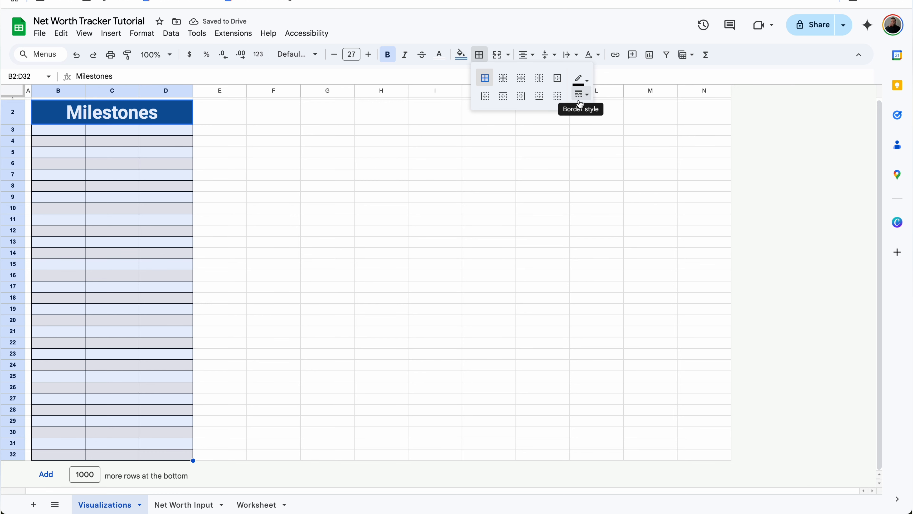
{"action": "left_click", "coordinate": [559, 78]}
{"action": "left_click", "coordinate": [582, 94]}
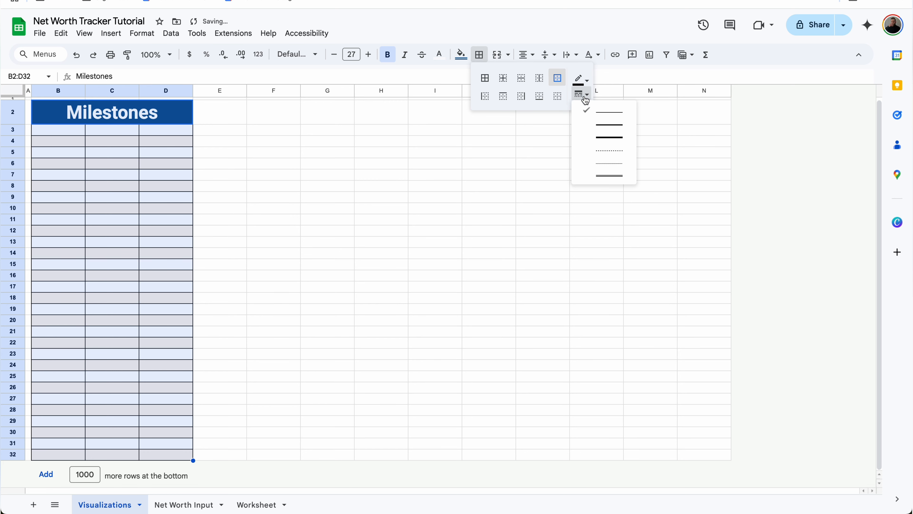
{"action": "left_click", "coordinate": [587, 128]}
{"action": "left_click", "coordinate": [260, 208]}
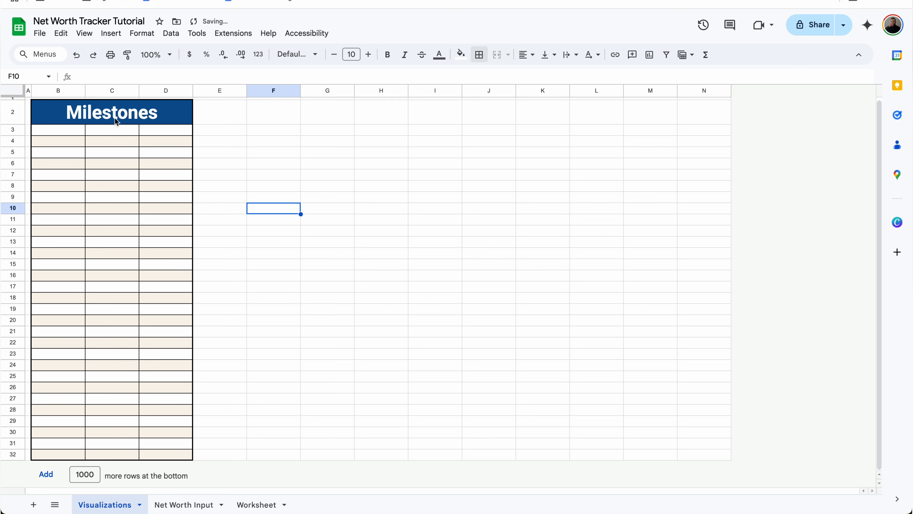
Add an outer border around the merged Milestones heading in B2:D2.
{"action": "left_click", "coordinate": [72, 113]}
{"action": "left_click", "coordinate": [479, 54]}
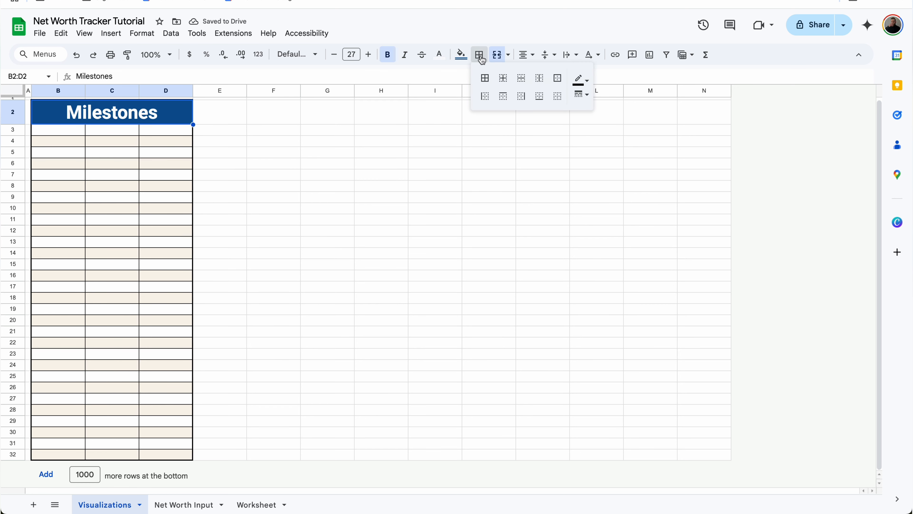
{"action": "left_click", "coordinate": [558, 80]}
{"action": "left_click", "coordinate": [246, 166]}
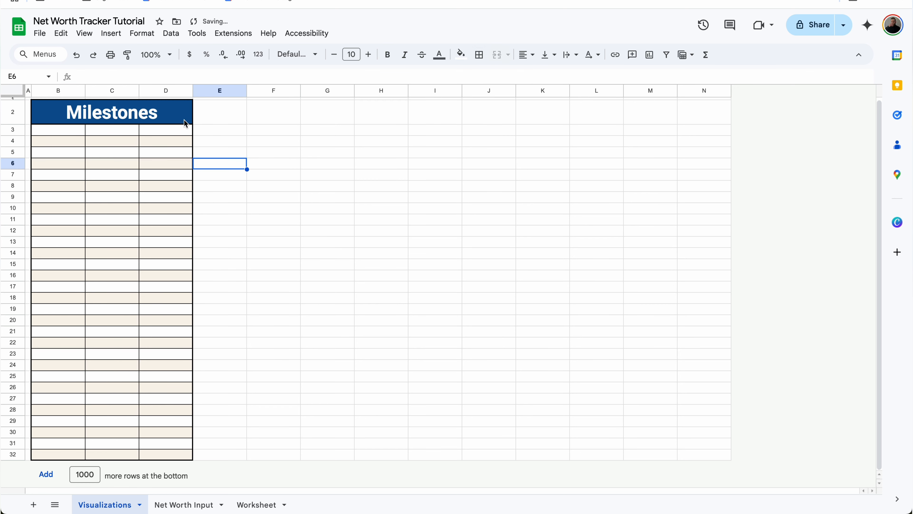
Narrow column E to a thin spacer and widen column F to about twice its width.
{"action": "left_click", "coordinate": [210, 120]}
{"action": "left_click_drag", "start_coordinate": [193, 92], "coordinate": [201, 98]}
{"action": "left_click", "coordinate": [223, 115]}
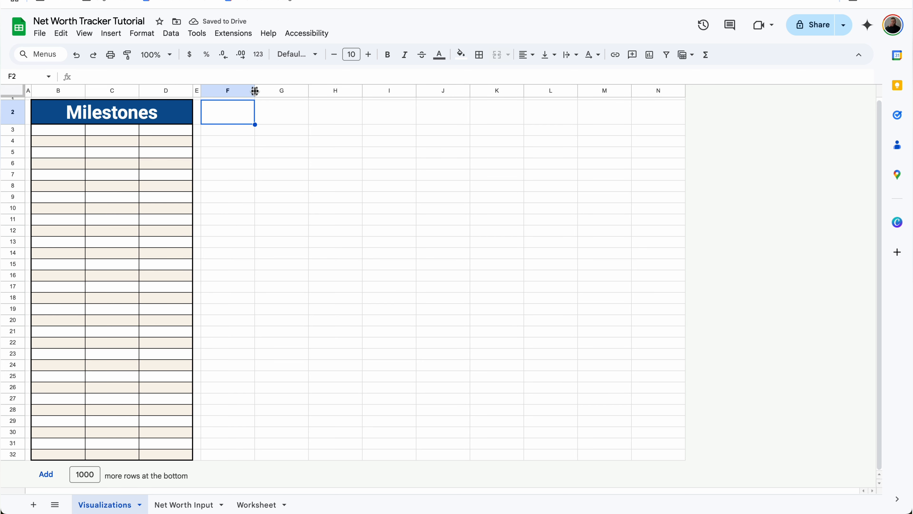
{"action": "left_click_drag", "start_coordinate": [255, 92], "coordinate": [323, 92]}
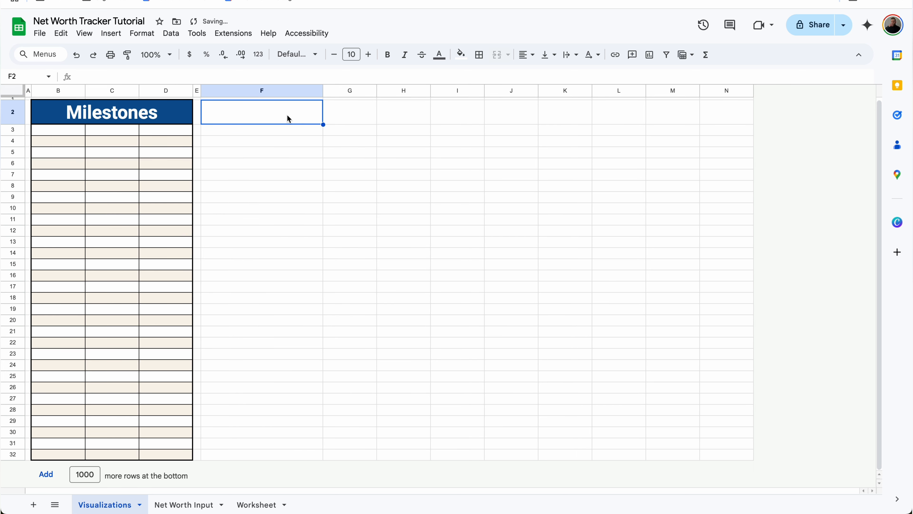
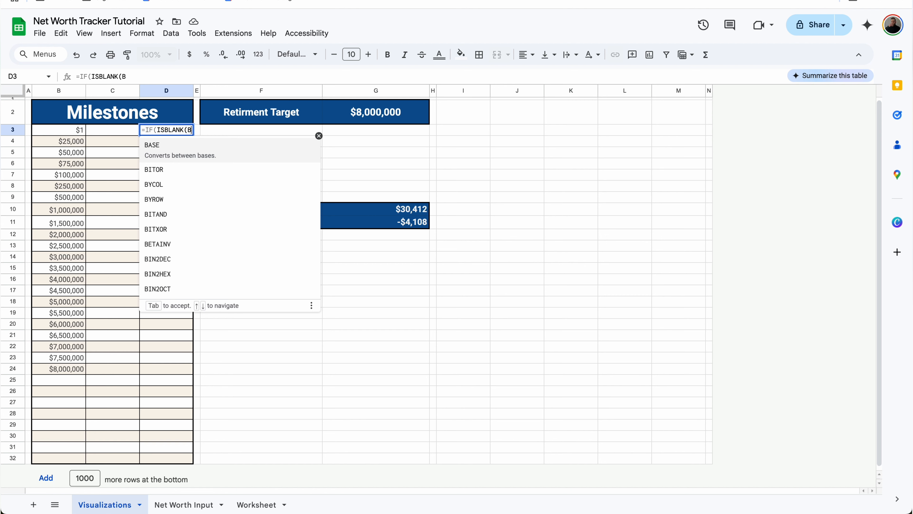
Complete the progress formula in D3 as =IF(ISBLANK(B3),,MIN(Worksheet!$C$5/B3,1)).
{"action": "type", "text": "3),,"}
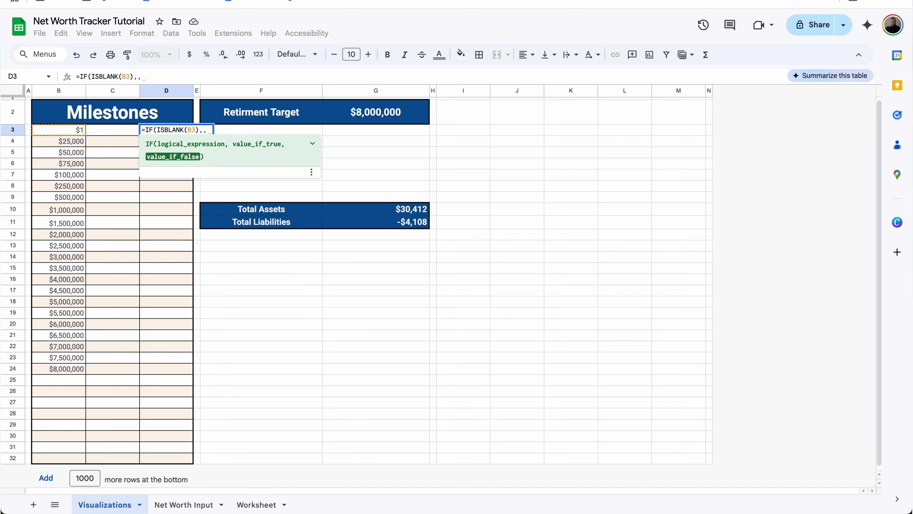
{"action": "type", "text": "MIN("}
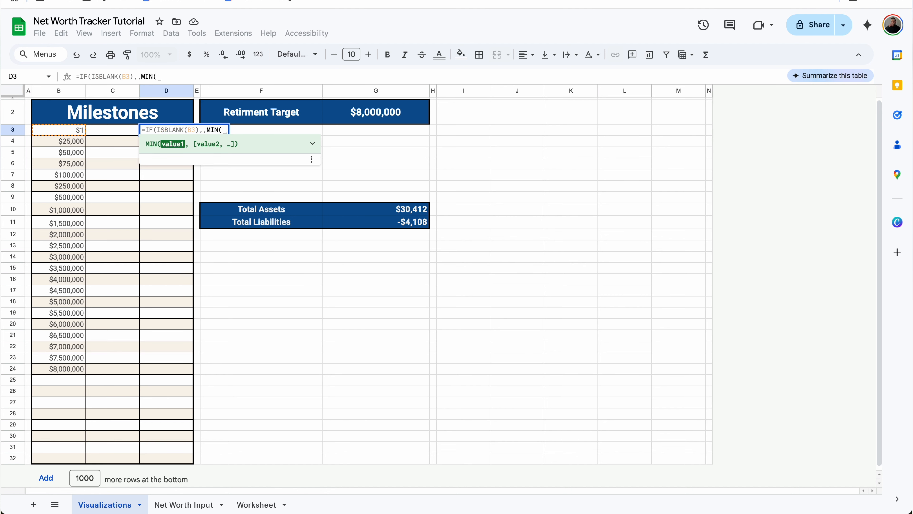
{"action": "left_click", "coordinate": [256, 504]}
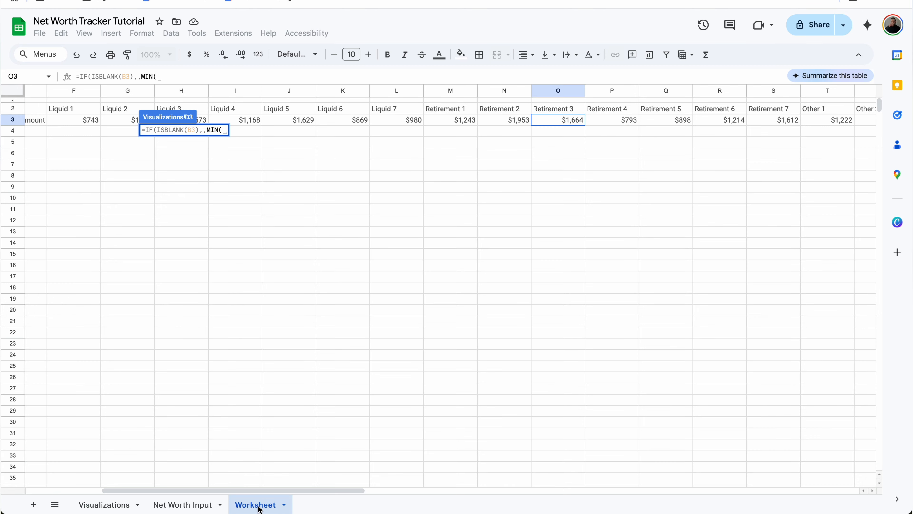
{"action": "scroll", "coordinate": [234, 194], "scroll_direction": "left", "scroll_amount": 5}
{"action": "left_click", "coordinate": [167, 142]}
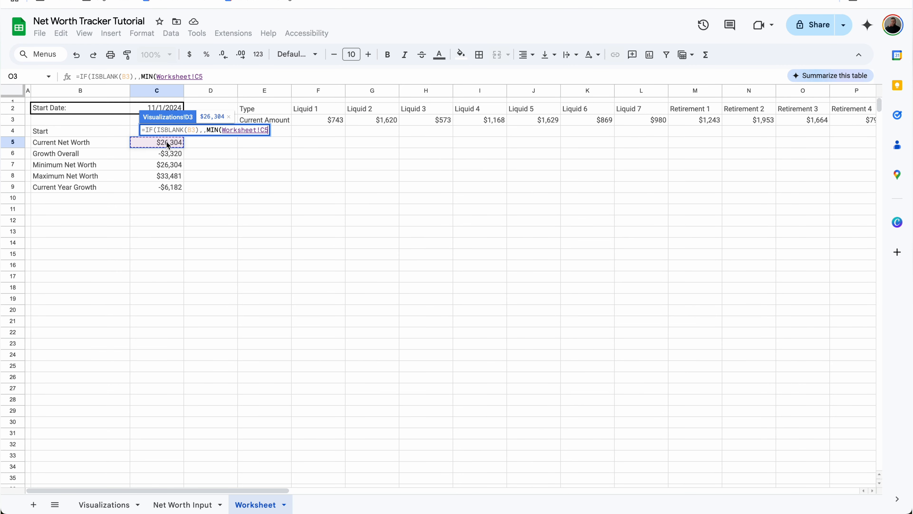
{"action": "key", "text": "F4"}
{"action": "type", "text": "/"}
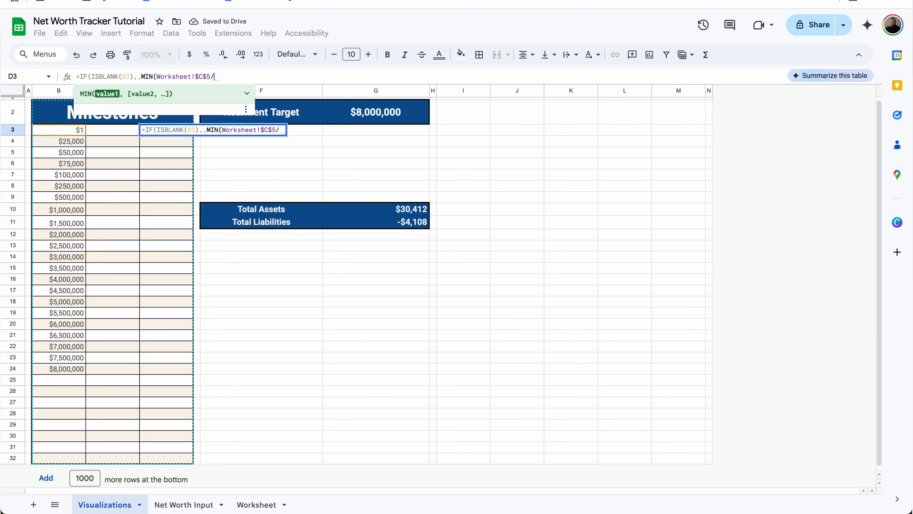
{"action": "left_click", "coordinate": [67, 129]}
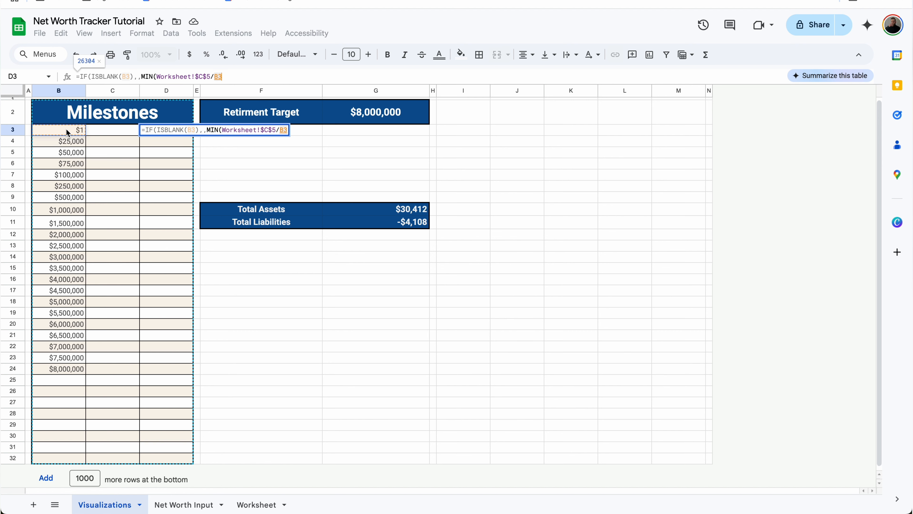
{"action": "type", "text": ","}
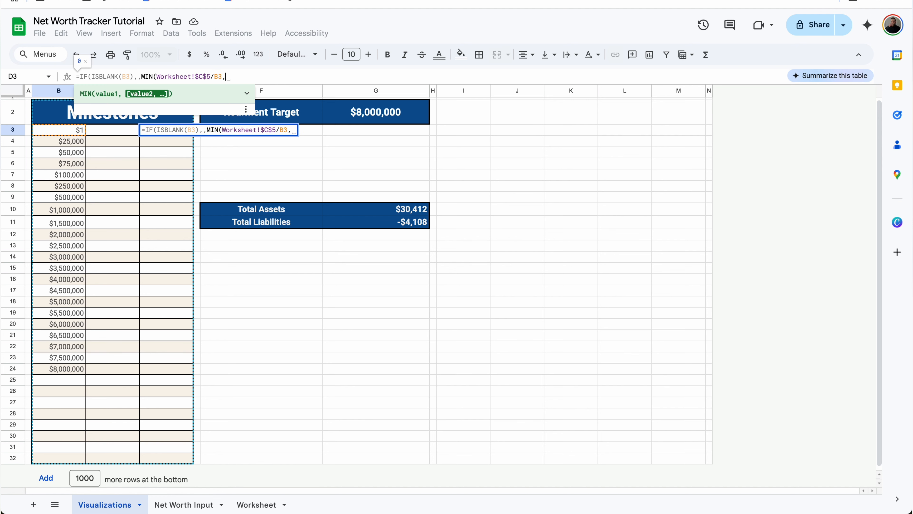
{"action": "type", "text": "1)"}
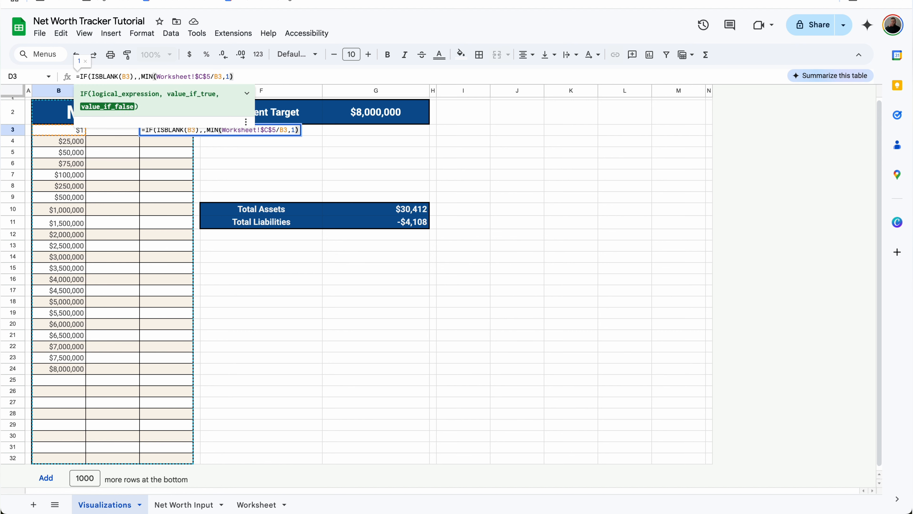
{"action": "type", "text": ")"}
{"action": "key", "text": "Return"}
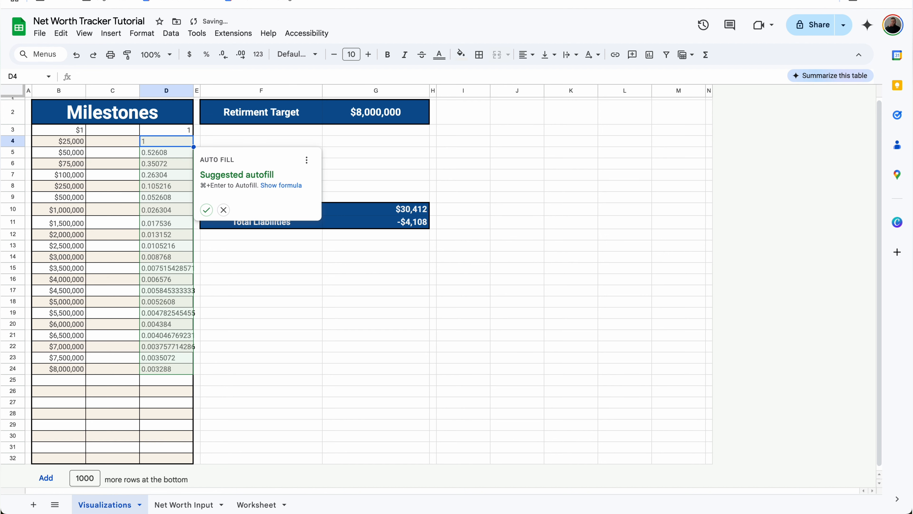
Format D3 as a percentage with no decimal places and fill its formula down through D32.
{"action": "left_click", "coordinate": [177, 131]}
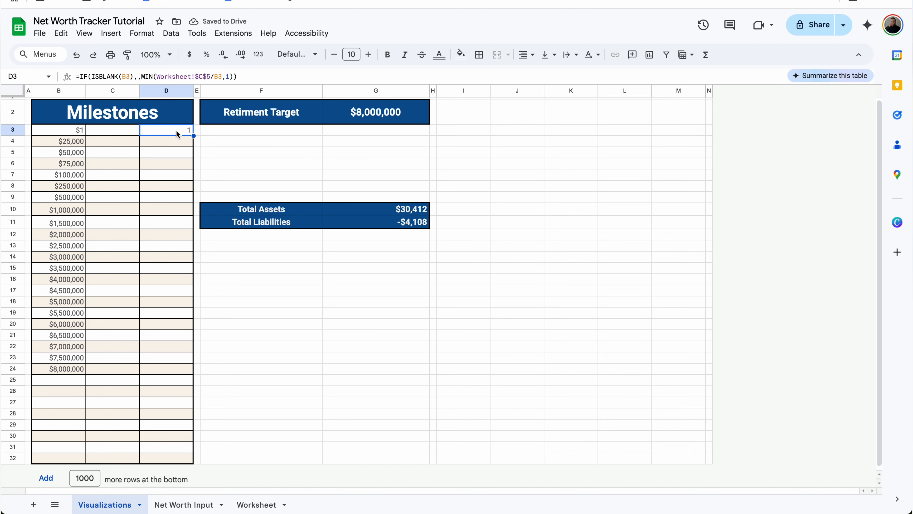
{"action": "left_click", "coordinate": [206, 54]}
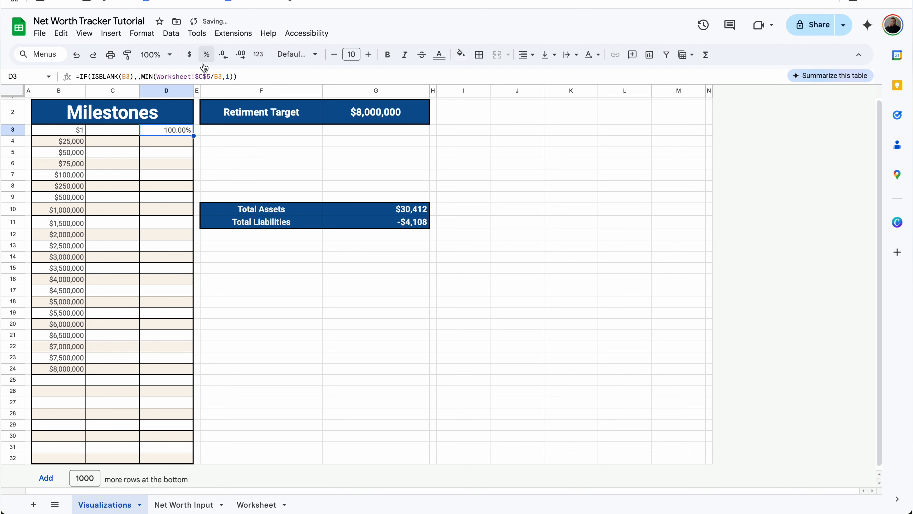
{"action": "left_click", "coordinate": [223, 55]}
{"action": "left_click", "coordinate": [223, 54]}
{"action": "left_click_drag", "start_coordinate": [194, 135], "coordinate": [173, 460]}
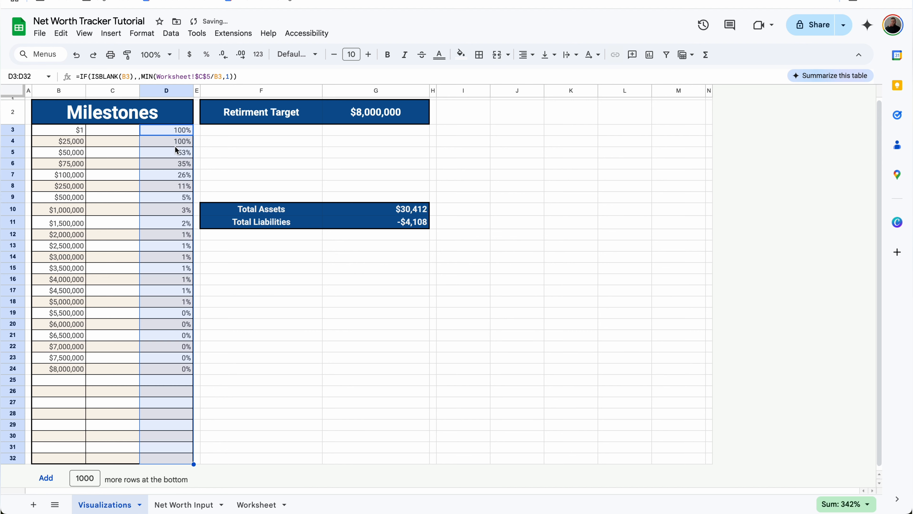
Review the D3 progress formula and the Current Net Worth cell C5 on the Worksheet sheet that it references.
{"action": "left_click", "coordinate": [177, 133]}
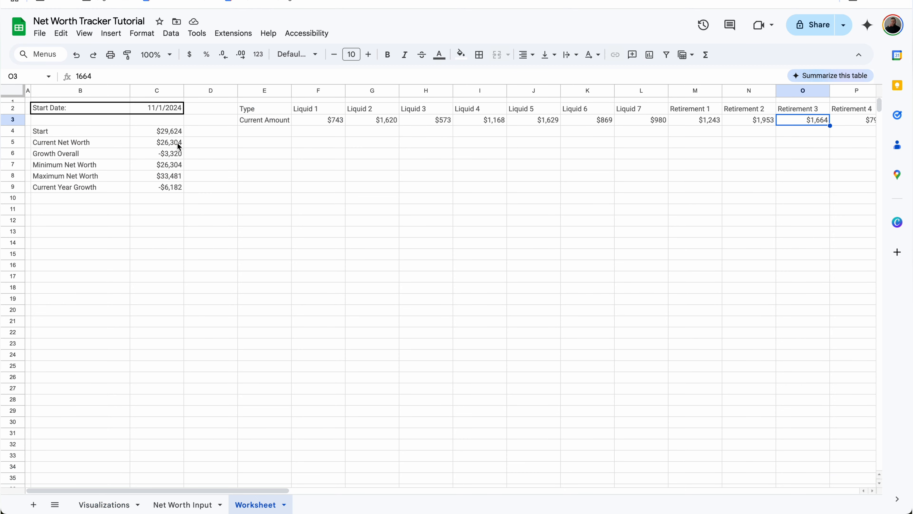
{"action": "left_click", "coordinate": [171, 143]}
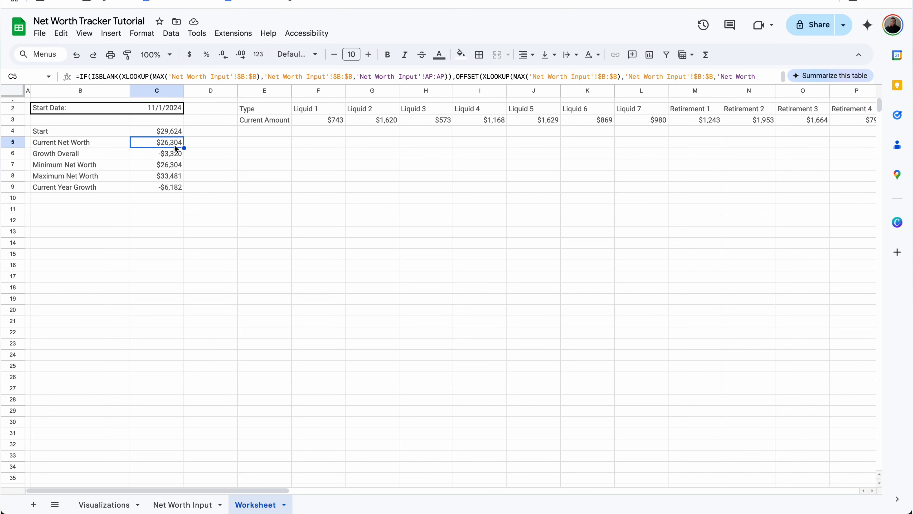
{"action": "left_click", "coordinate": [94, 503]}
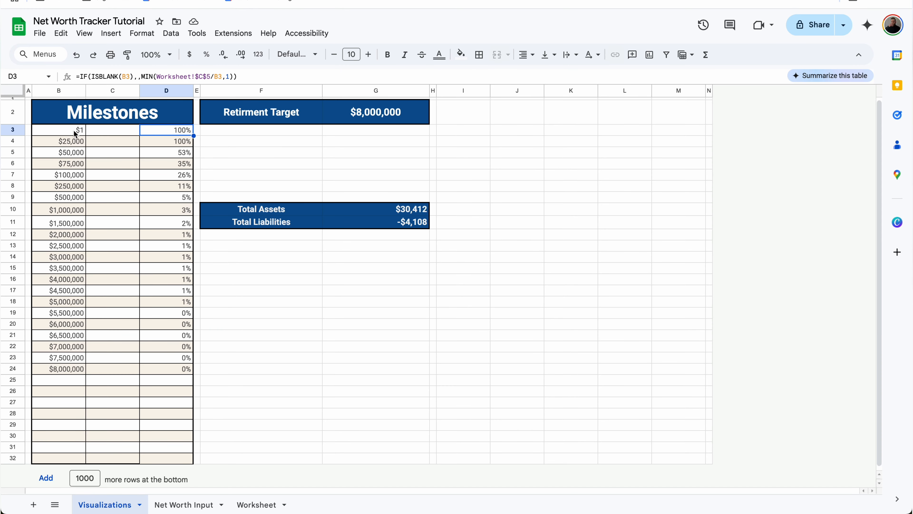
Paste the copied nested IF sparkline bar formula with colors #016391, #fbbc04, #e24a38 and #49564c into C3, and show the whole formula.
{"action": "left_click", "coordinate": [73, 144]}
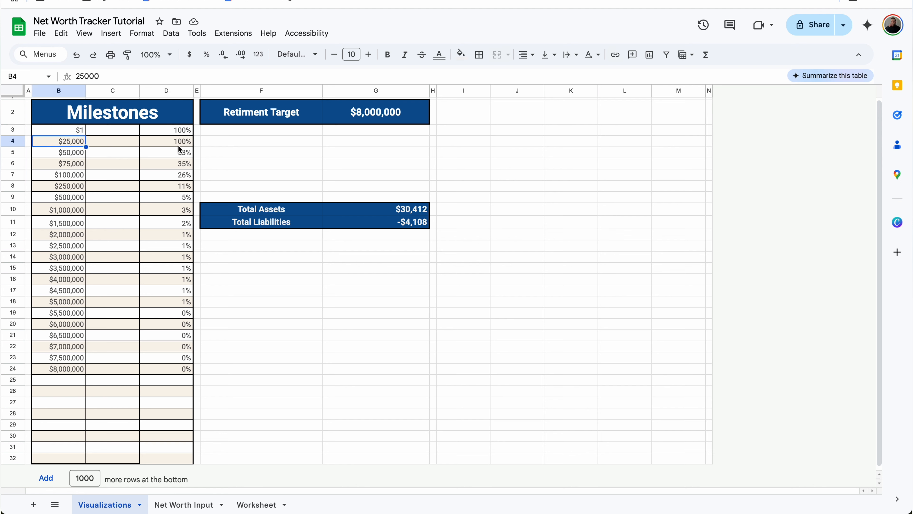
{"action": "left_click", "coordinate": [179, 152]}
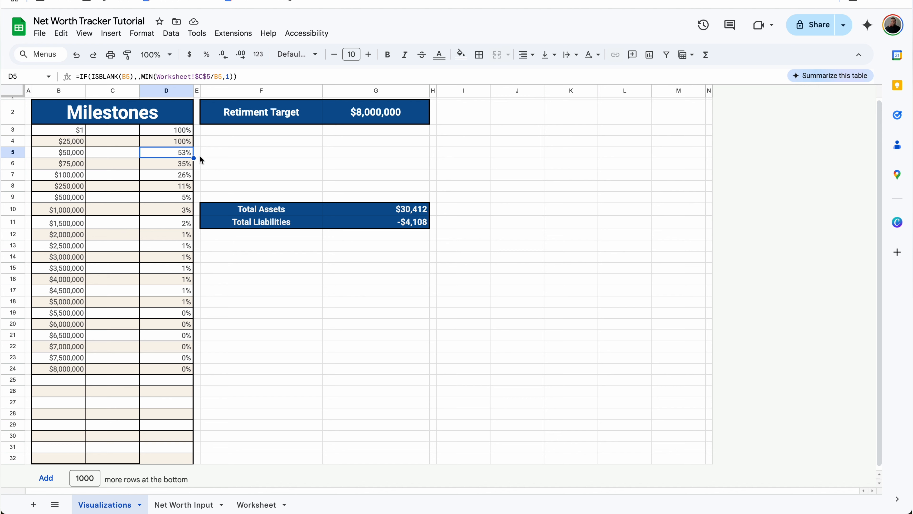
{"action": "left_click", "coordinate": [123, 132]}
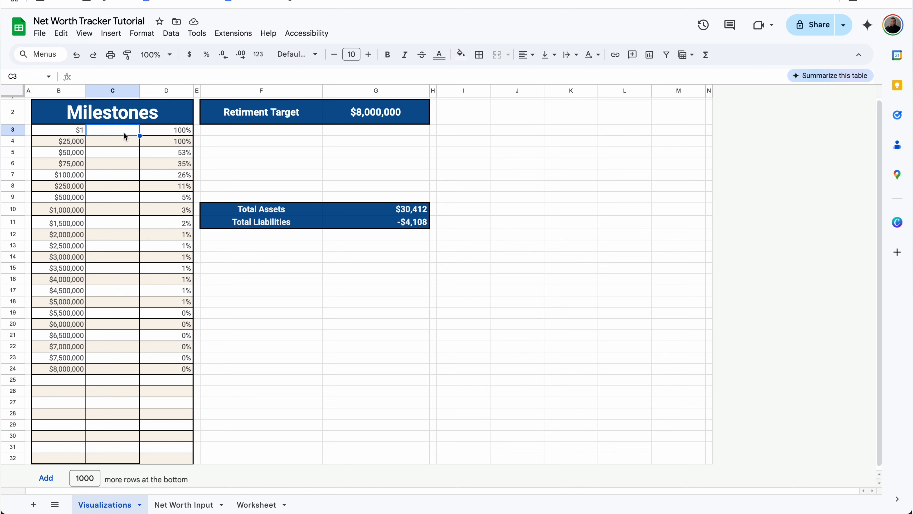
{"action": "key", "text": "ctrl+v"}
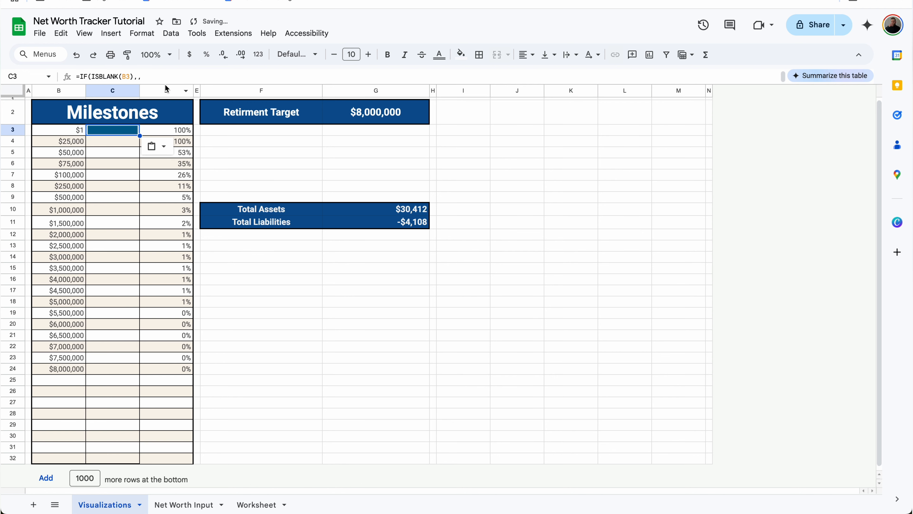
{"action": "left_click_drag", "start_coordinate": [165, 93], "coordinate": [166, 145]}
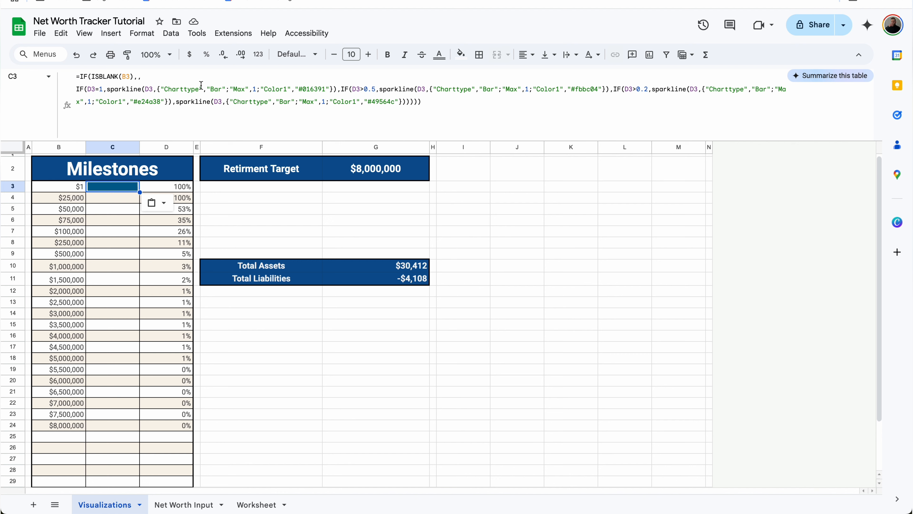
Examine the color code that the C3 sparkline formula uses for a milestone at 100%.
{"action": "left_click", "coordinate": [448, 96]}
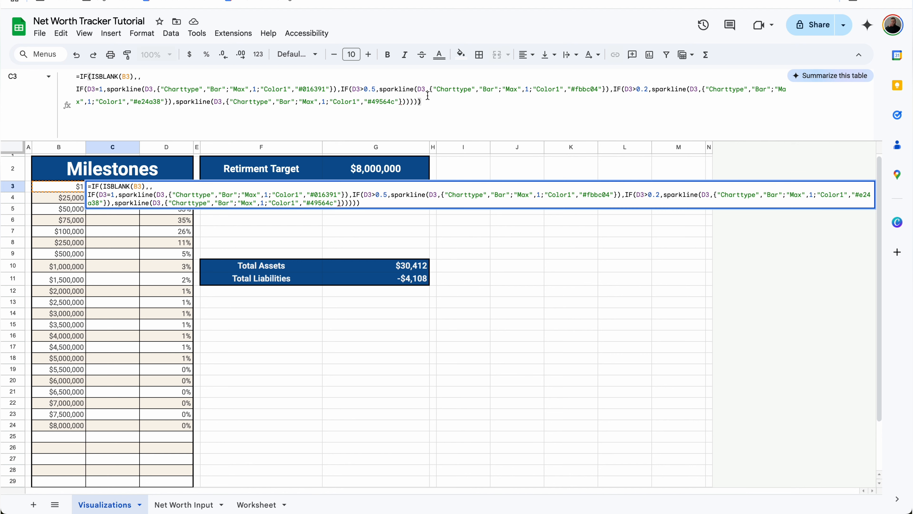
{"action": "left_click", "coordinate": [326, 89]}
{"action": "left_click_drag", "start_coordinate": [326, 89], "coordinate": [298, 92]}
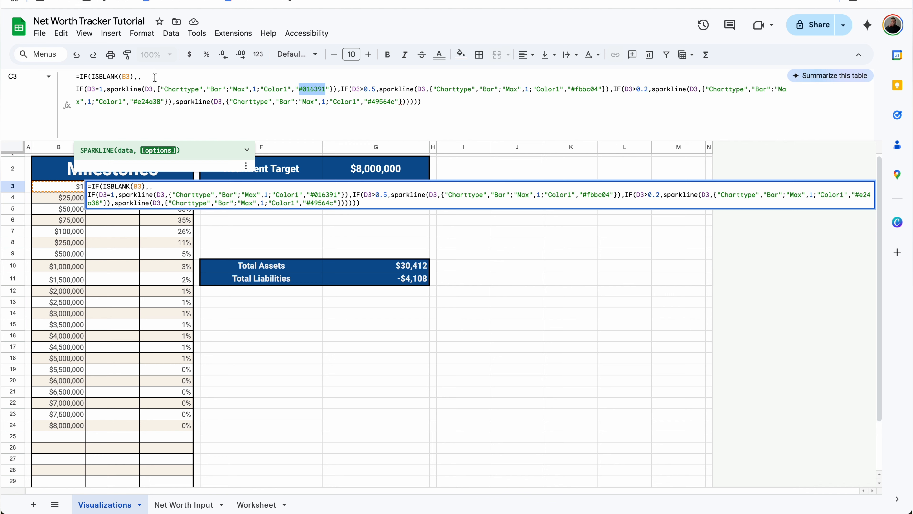
{"action": "key", "text": "Return"}
{"action": "left_click", "coordinate": [79, 189]}
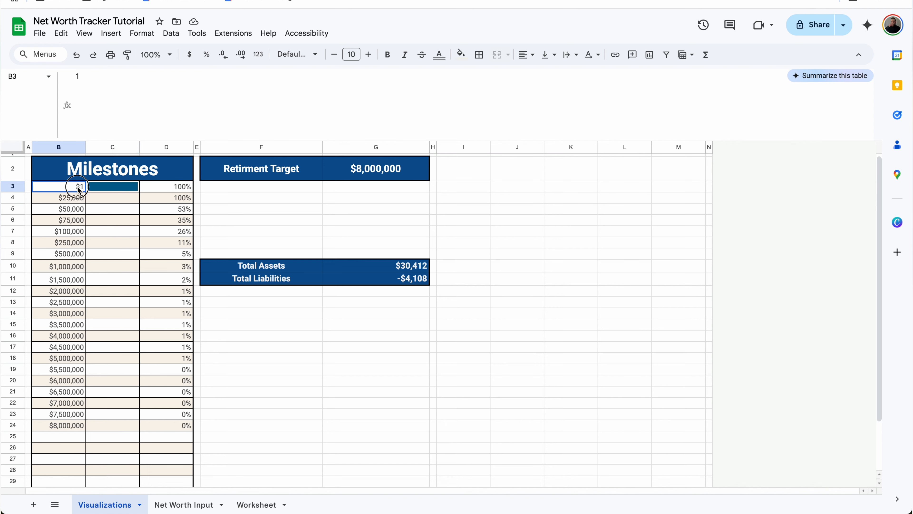
{"action": "left_click", "coordinate": [122, 186]}
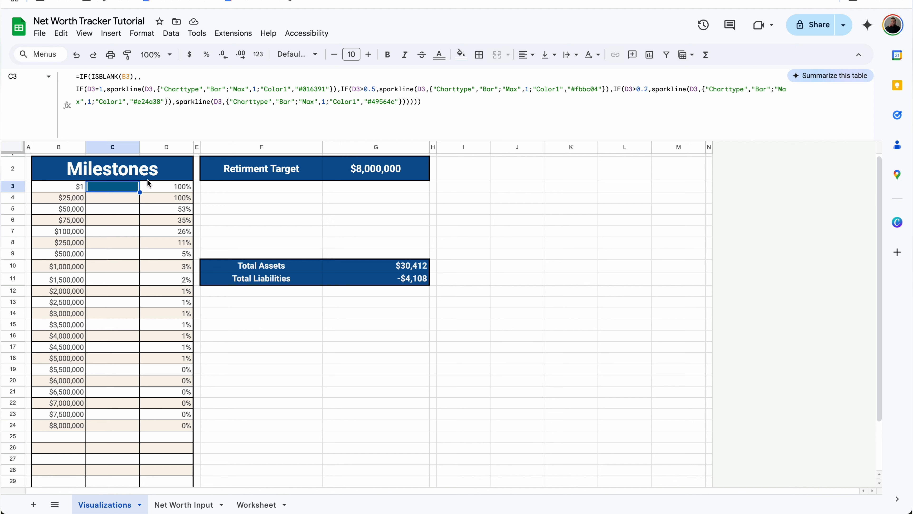
{"action": "left_click", "coordinate": [327, 90]}
{"action": "left_click_drag", "start_coordinate": [327, 89], "coordinate": [299, 89]}
{"action": "key", "text": "Return"}
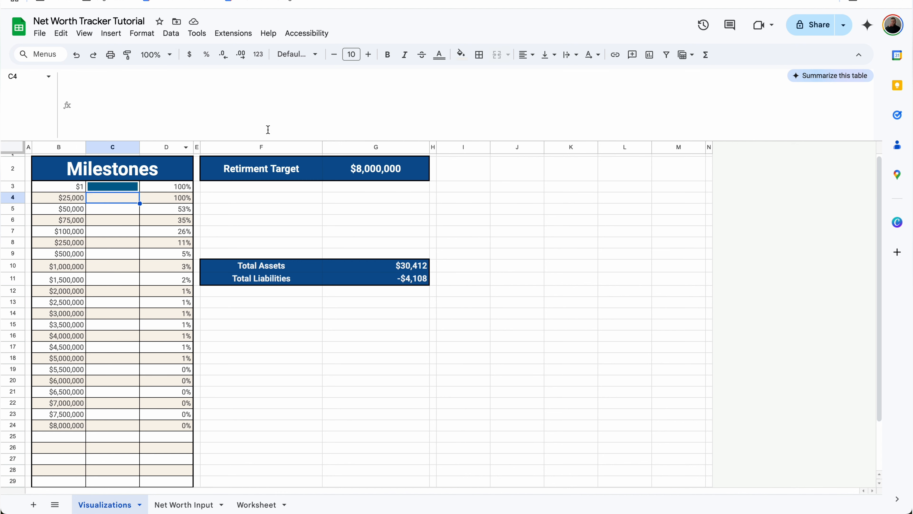
Fill the Milestones header B2:D2 with the blue sampled from the progress bar in C3.
{"action": "left_click", "coordinate": [173, 167]}
{"action": "left_click", "coordinate": [466, 60]}
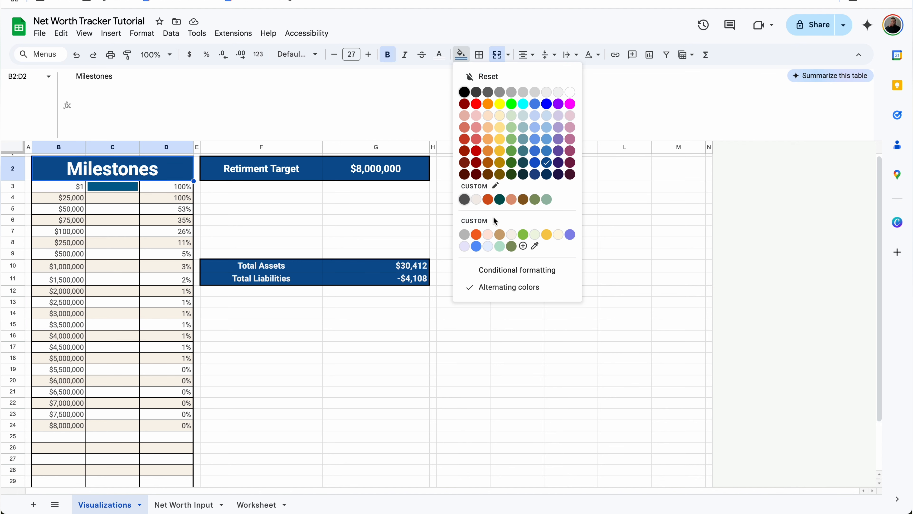
{"action": "left_click", "coordinate": [535, 246]}
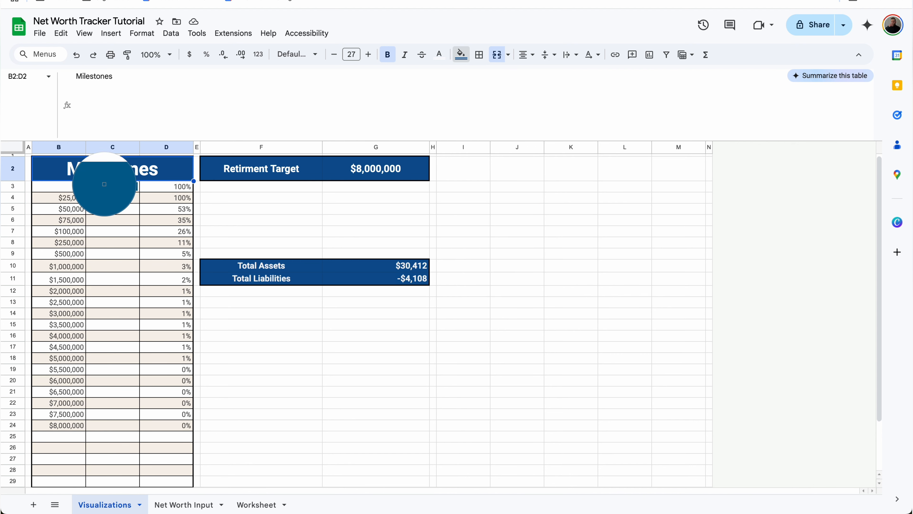
{"action": "left_click", "coordinate": [105, 186]}
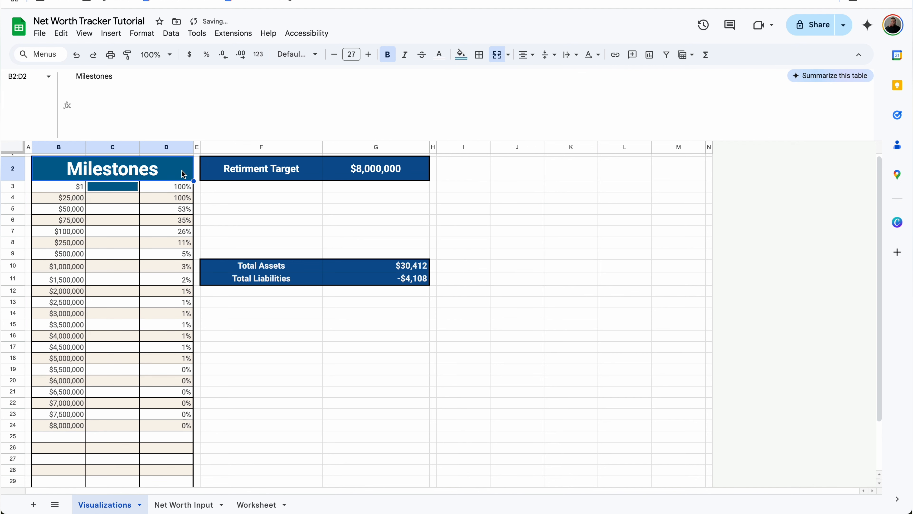
Fill the retirement target cells F2:G2 with the blue sampled from the C3 progress bar.
{"action": "left_click_drag", "start_coordinate": [303, 178], "coordinate": [356, 168]}
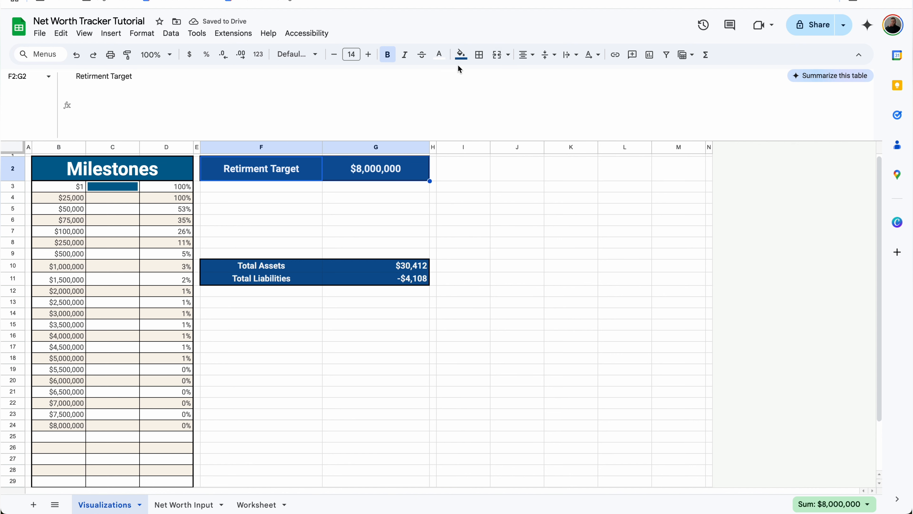
{"action": "left_click", "coordinate": [461, 55]}
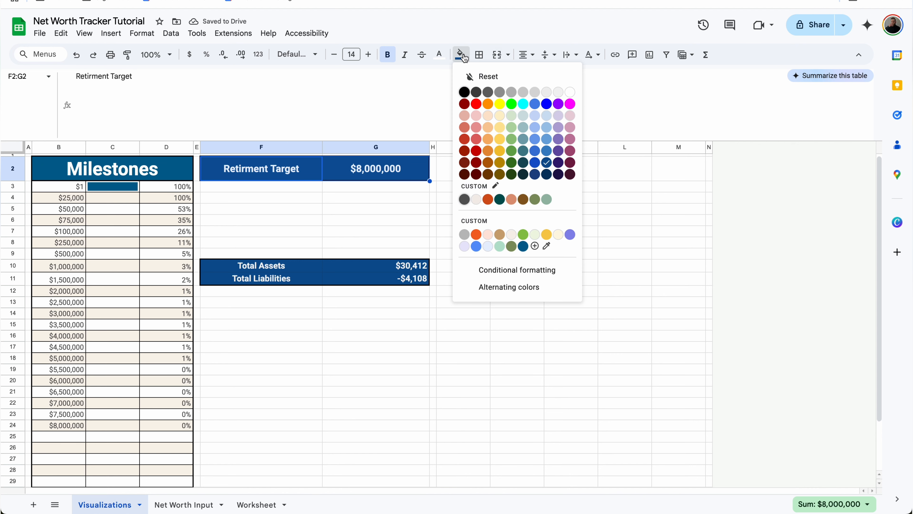
{"action": "left_click", "coordinate": [547, 246]}
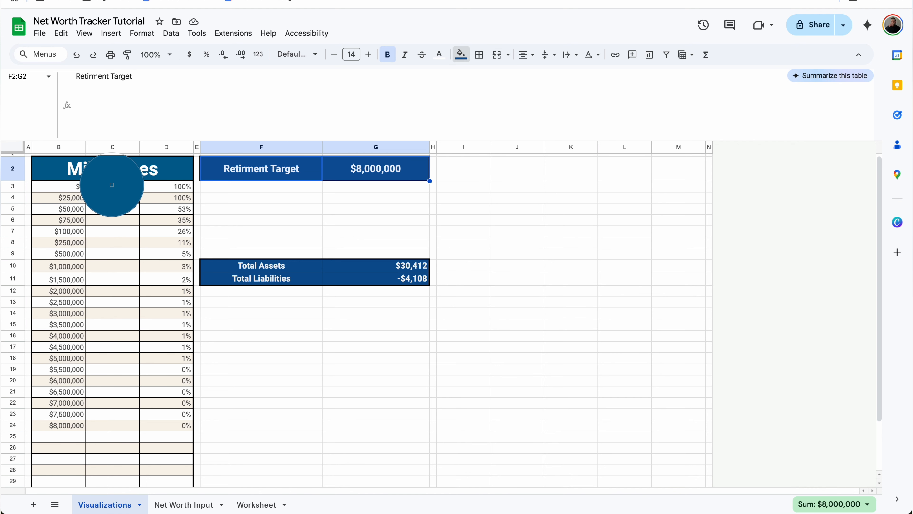
{"action": "left_click", "coordinate": [112, 185]}
Fill the Total Assets and Total Liabilities block F10:G11 with the blue sampled from the C3 progress bar.
{"action": "left_click_drag", "start_coordinate": [292, 269], "coordinate": [338, 277]}
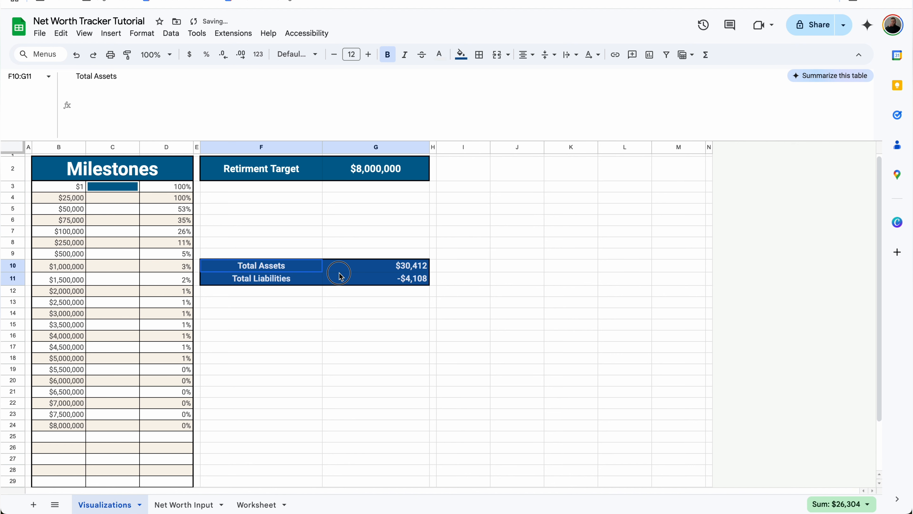
{"action": "left_click", "coordinate": [460, 54]}
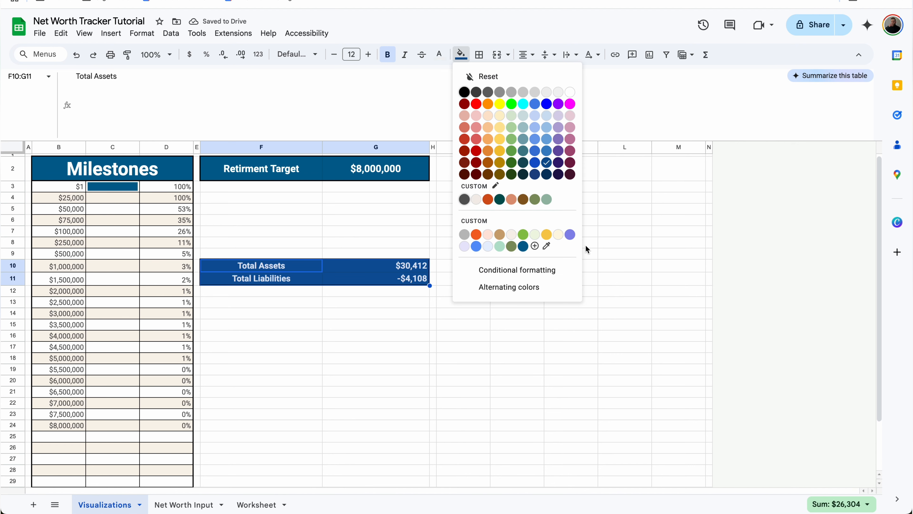
{"action": "left_click", "coordinate": [548, 247]}
{"action": "left_click", "coordinate": [132, 189]}
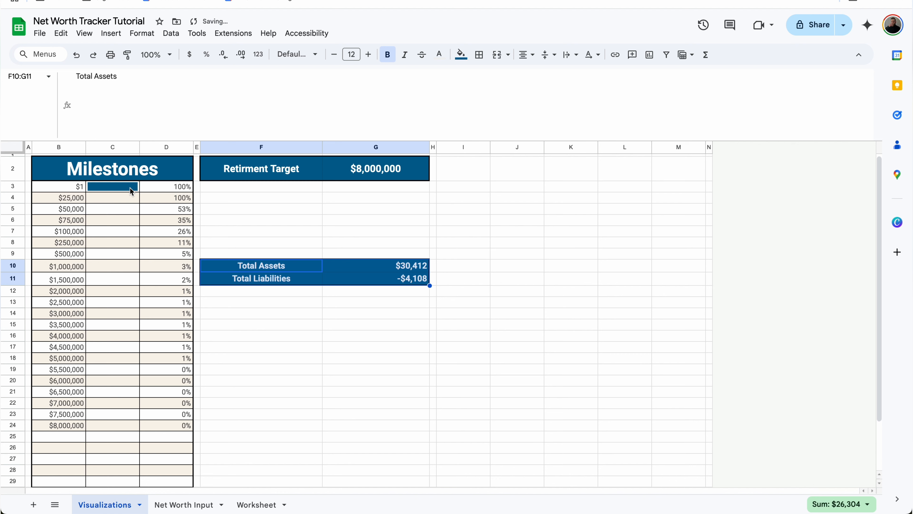
{"action": "left_click", "coordinate": [352, 271]}
{"action": "left_click", "coordinate": [171, 161]}
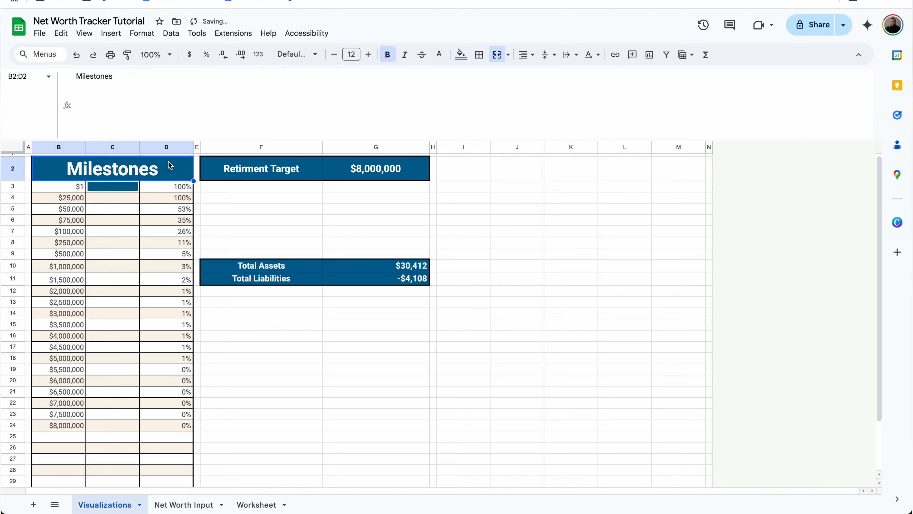
Examine the C3 formula's color codes for progress above 0.5, above 0.2 and below that.
{"action": "left_click", "coordinate": [117, 191]}
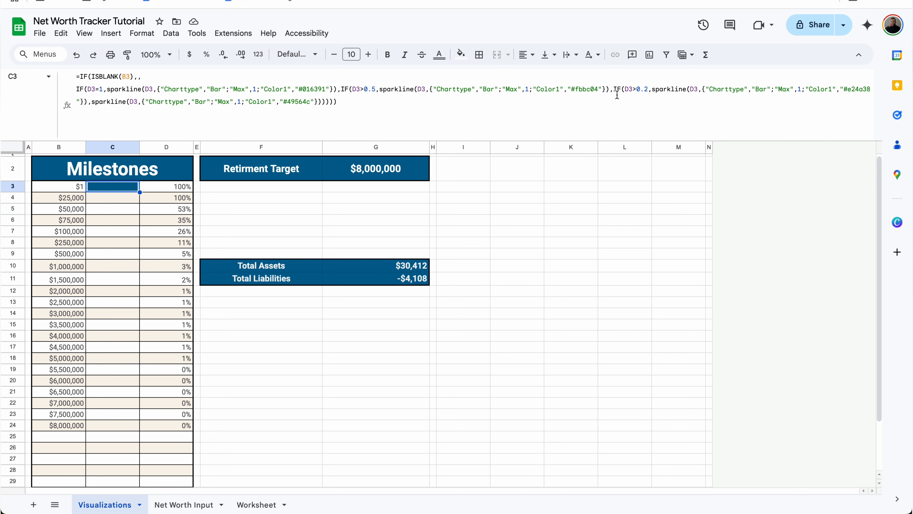
{"action": "left_click", "coordinate": [605, 89]}
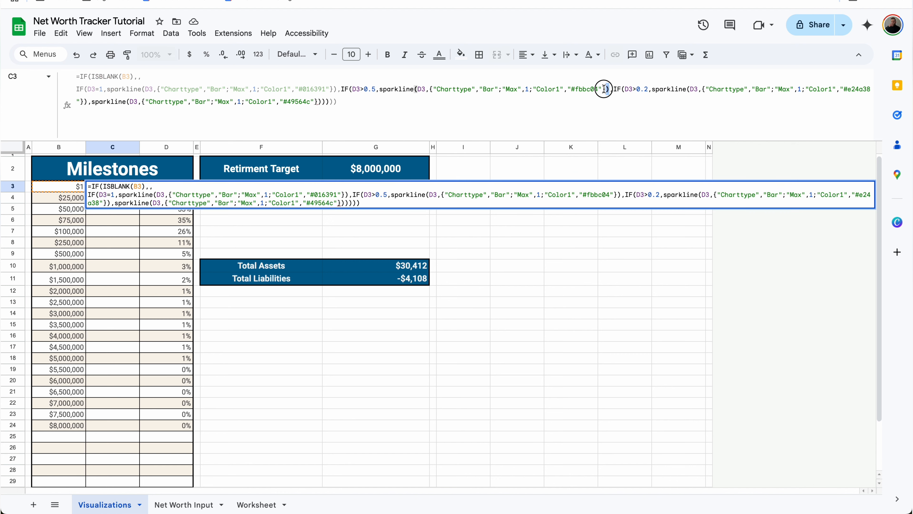
{"action": "left_click", "coordinate": [581, 91]}
{"action": "left_click_drag", "start_coordinate": [573, 91], "coordinate": [598, 91]}
{"action": "left_click", "coordinate": [599, 91]}
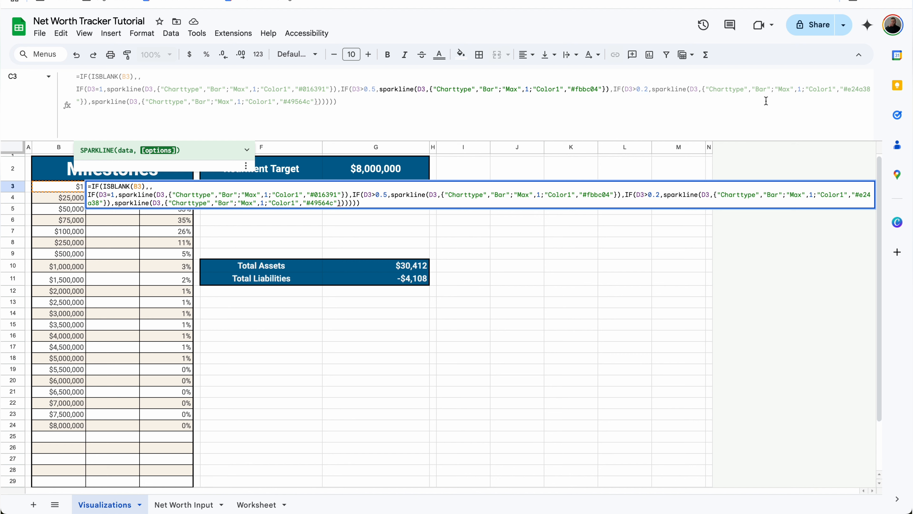
{"action": "left_click", "coordinate": [866, 89]}
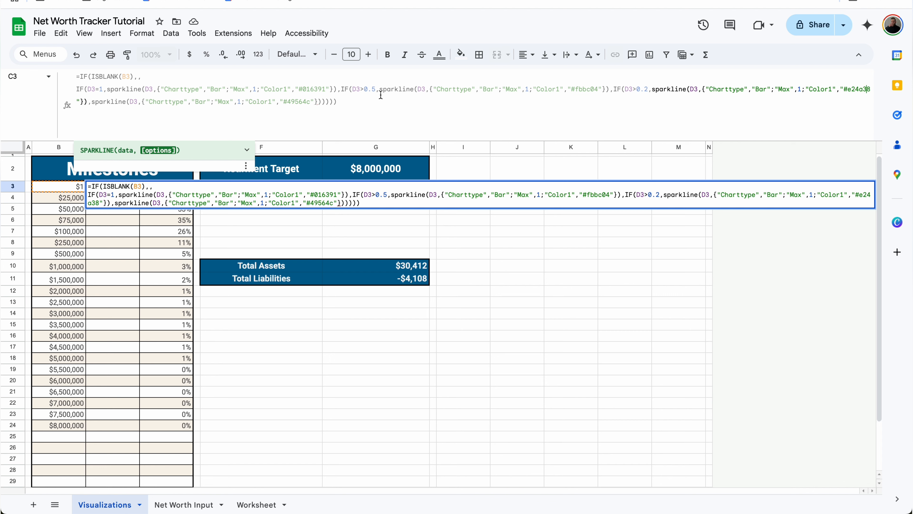
{"action": "left_click", "coordinate": [308, 107]}
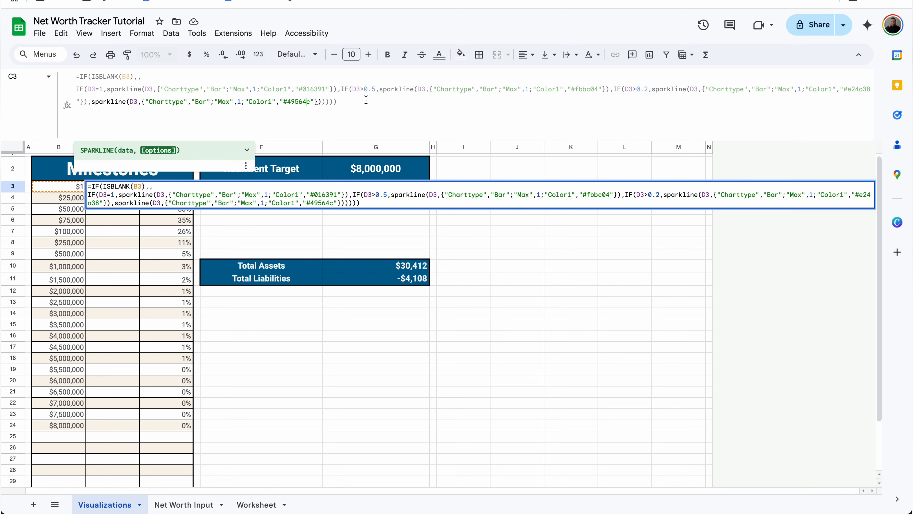
{"action": "left_click", "coordinate": [379, 102]}
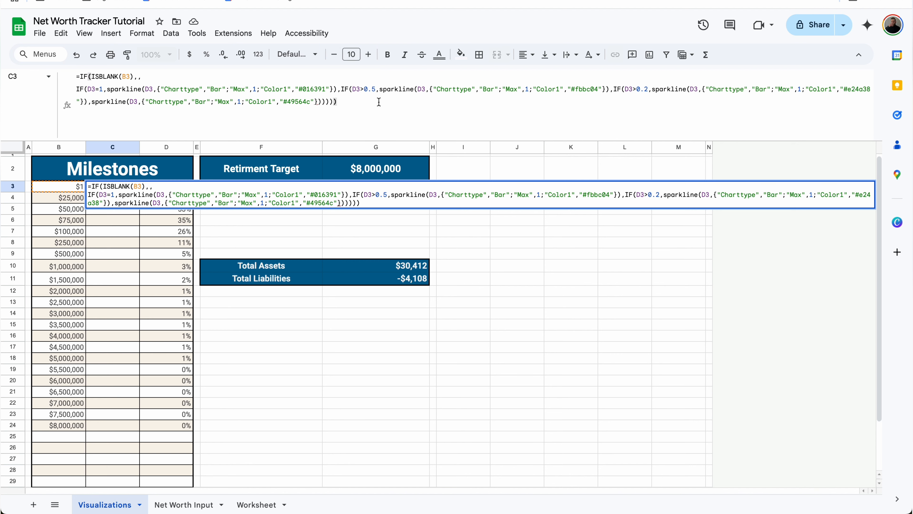
{"action": "left_click", "coordinate": [292, 241]}
Fill the C3 sparkline formula down column C through the rows of the Milestones table.
{"action": "left_click", "coordinate": [125, 188]}
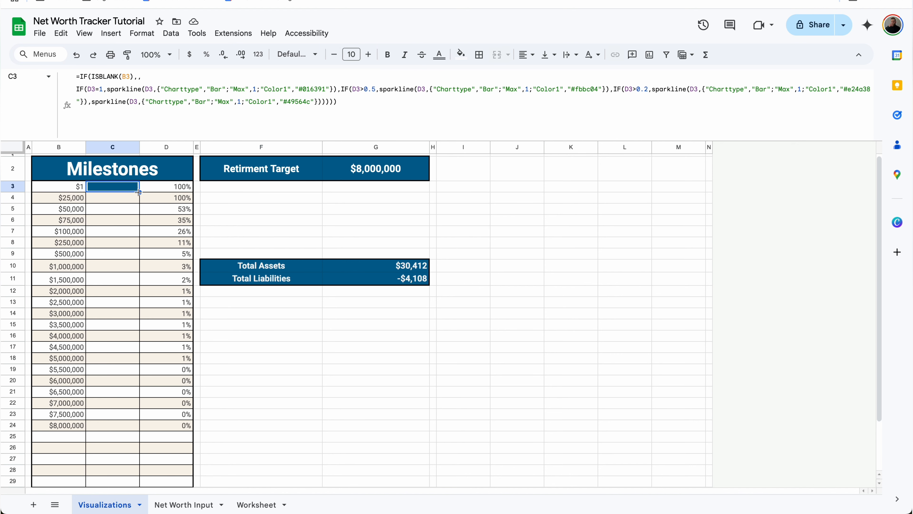
{"action": "left_click_drag", "start_coordinate": [139, 193], "coordinate": [104, 507]}
{"action": "left_click", "coordinate": [130, 290]}
{"action": "scroll", "coordinate": [128, 253], "scroll_direction": "up", "scroll_amount": 2}
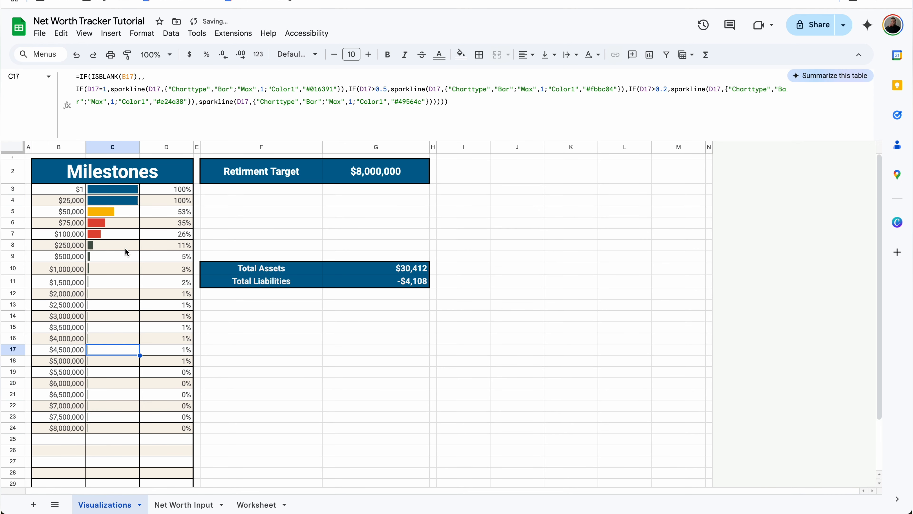
Compare the progress bar colors in column C with the percentages in column D for rows 3 to 8.
{"action": "left_click", "coordinate": [128, 190]}
{"action": "left_click", "coordinate": [189, 192]}
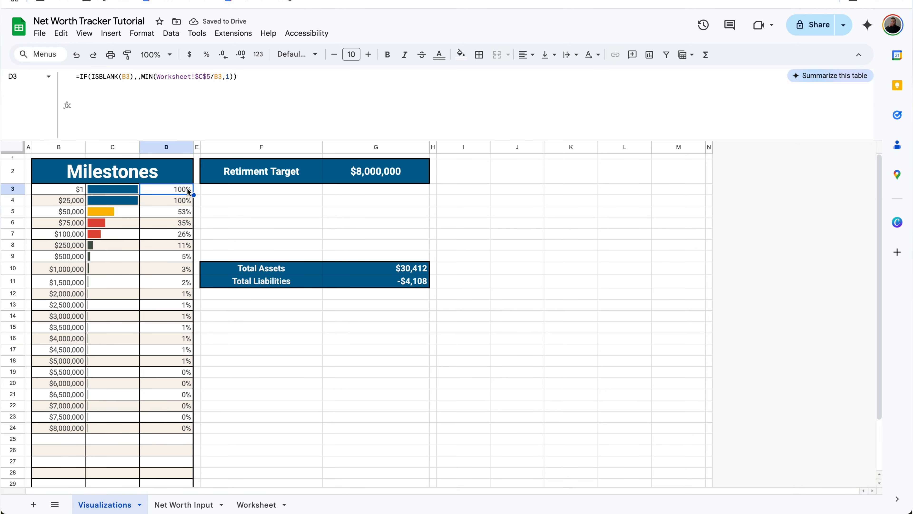
{"action": "left_click", "coordinate": [126, 191]}
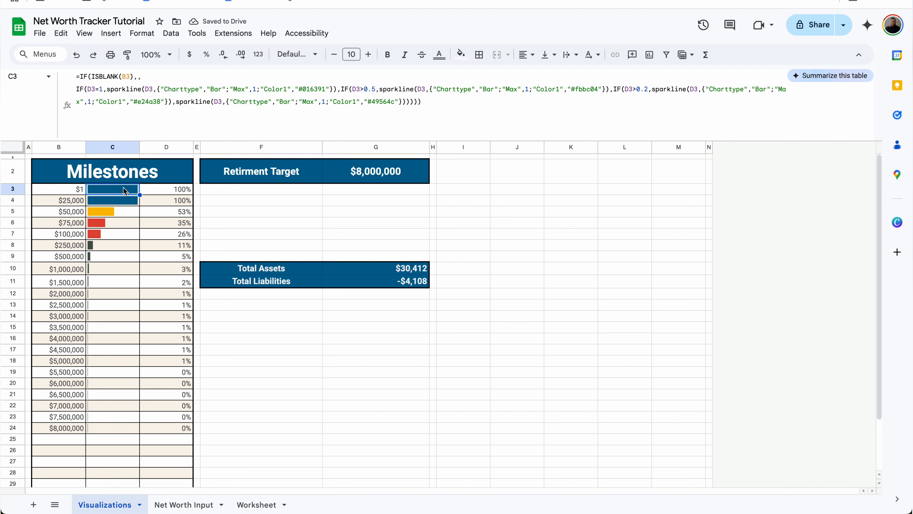
{"action": "left_click", "coordinate": [190, 214]}
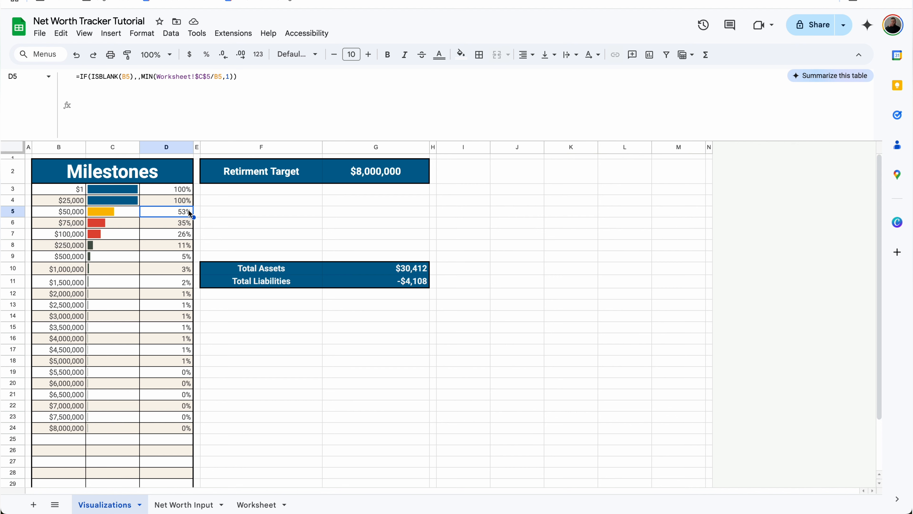
{"action": "left_click", "coordinate": [115, 210]}
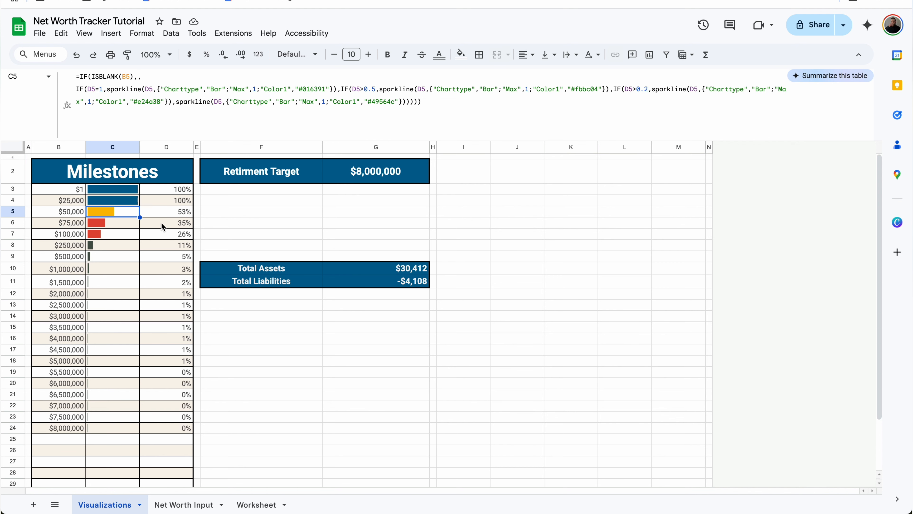
{"action": "left_click", "coordinate": [168, 224]}
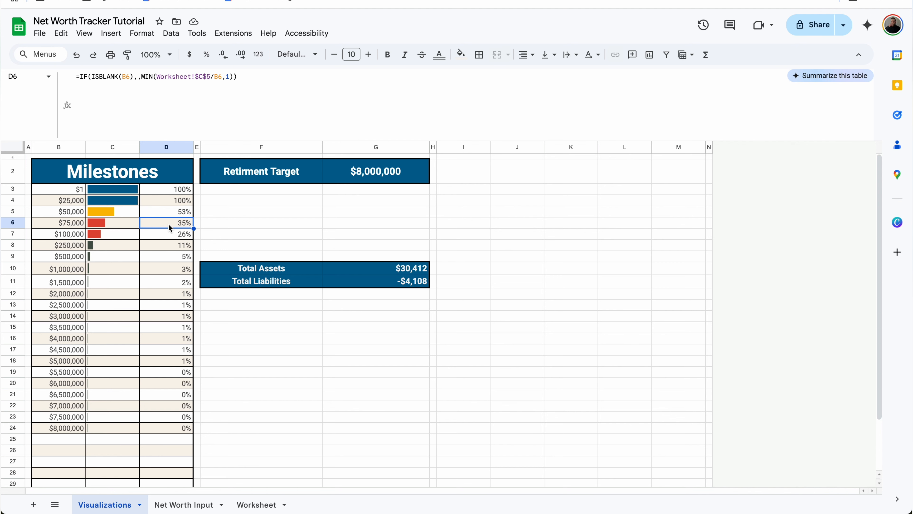
{"action": "left_click", "coordinate": [137, 225]}
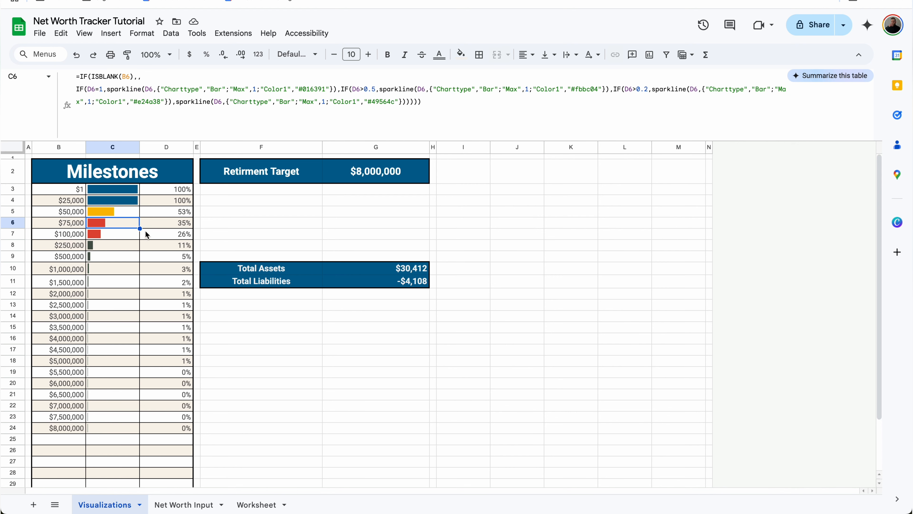
{"action": "left_click", "coordinate": [166, 247]}
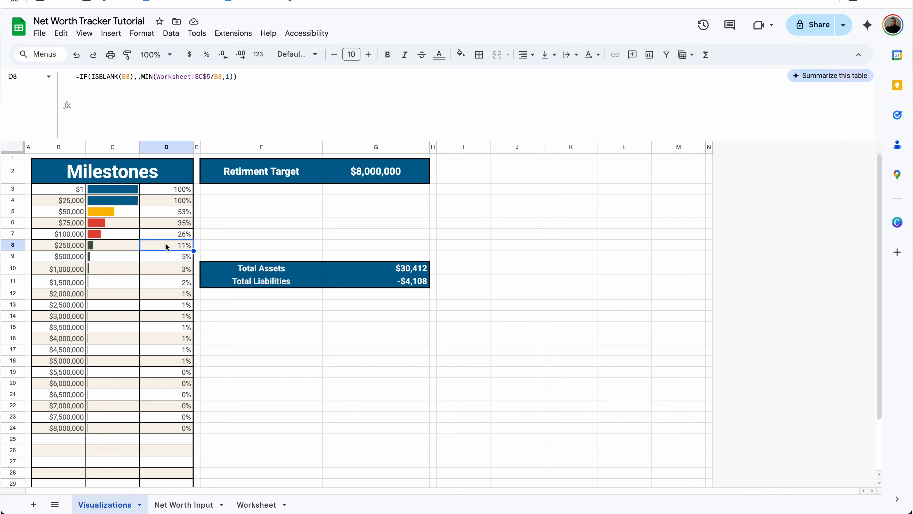
Insert a chart from cell F4 of the Visualizations sheet and make it a scorecard chart.
{"action": "left_click", "coordinate": [118, 248]}
{"action": "left_click", "coordinate": [277, 205]}
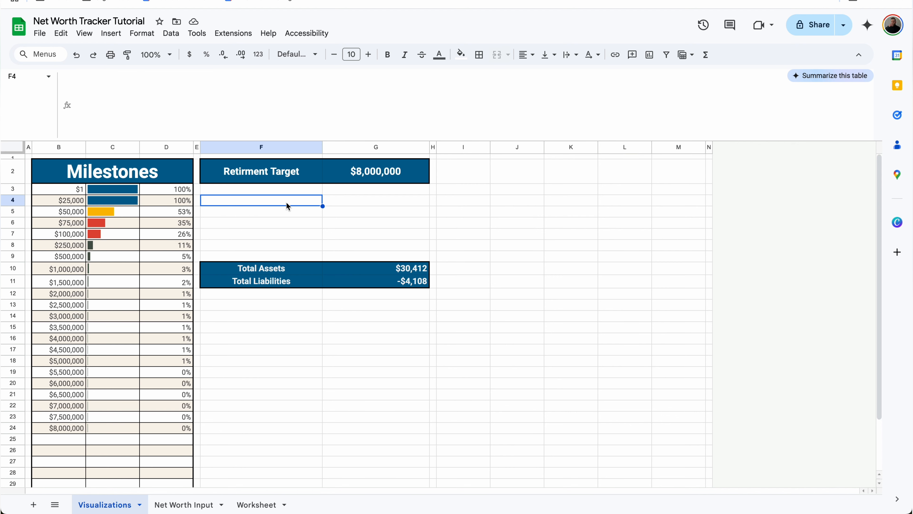
{"action": "left_click", "coordinate": [111, 33]}
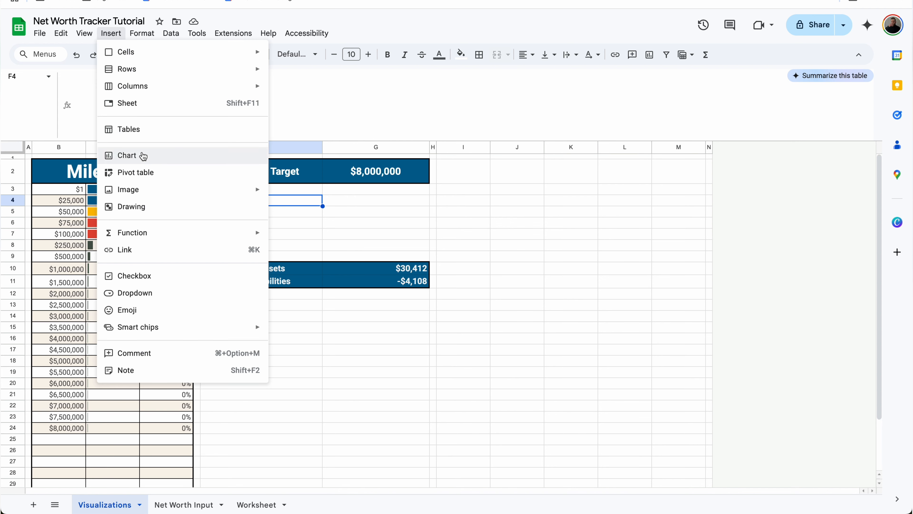
{"action": "left_click", "coordinate": [143, 155]}
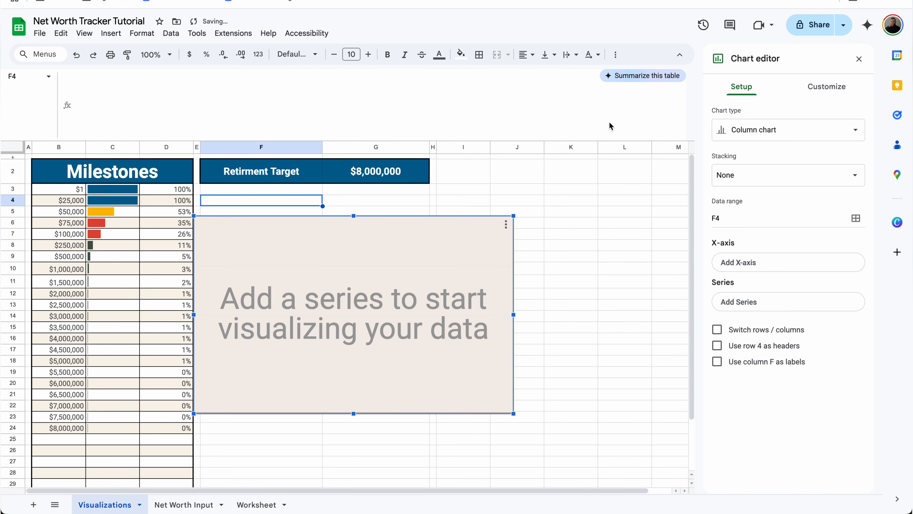
{"action": "left_click", "coordinate": [812, 133]}
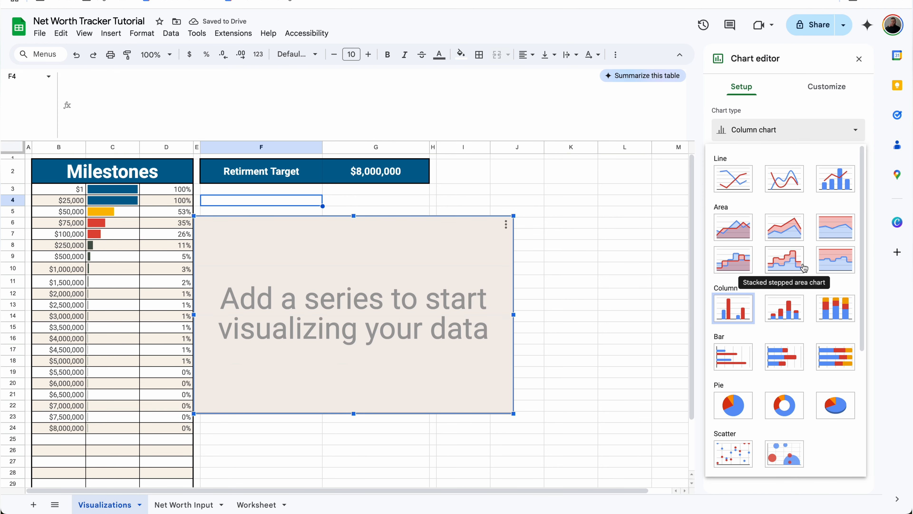
{"action": "scroll", "coordinate": [832, 417], "scroll_direction": "down", "scroll_amount": 5}
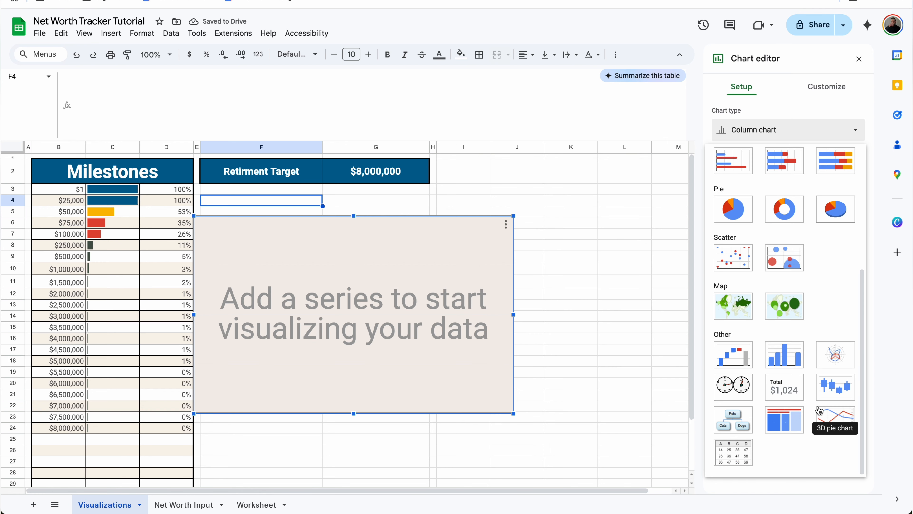
{"action": "left_click", "coordinate": [790, 397]}
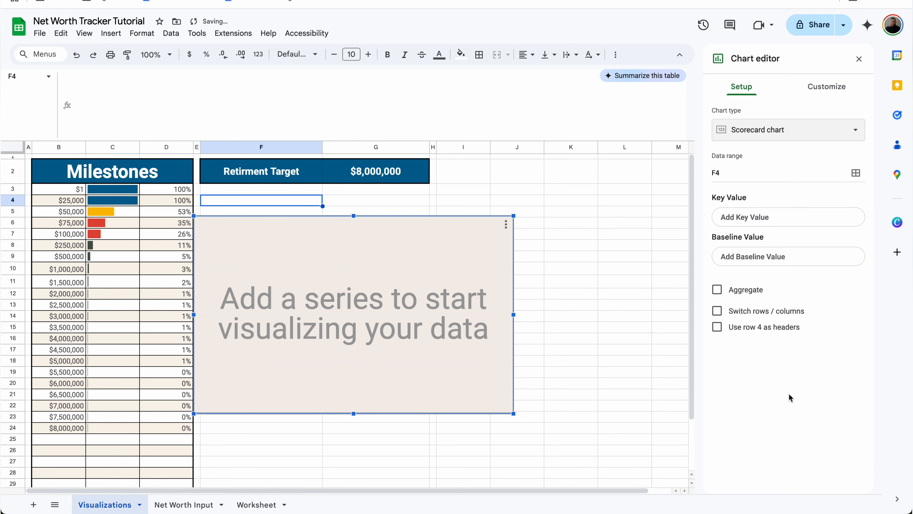
Replace the scorecard's data range with Worksheet!C4:C5, the Start and Current Net Worth values.
{"action": "left_click", "coordinate": [837, 172]}
{"action": "key", "text": "BackSpace"}
{"action": "key", "text": "BackSpace"}
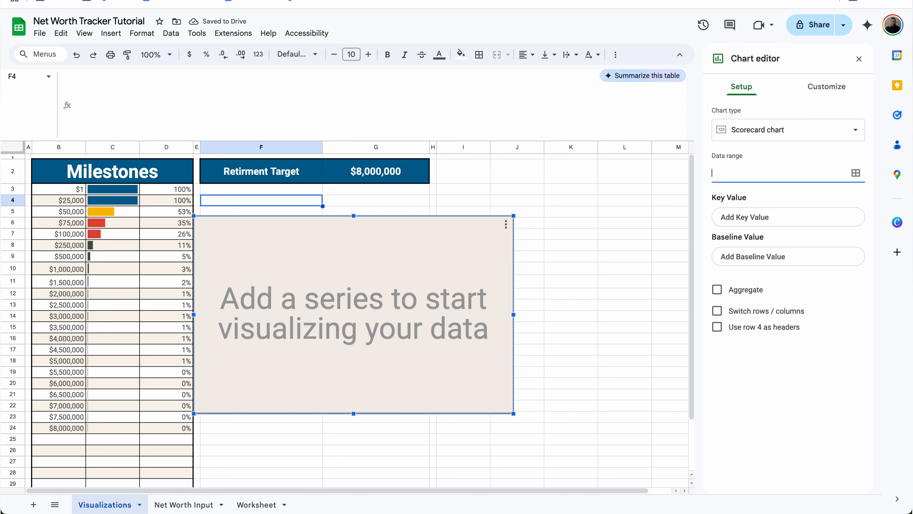
{"action": "left_click", "coordinate": [856, 173]}
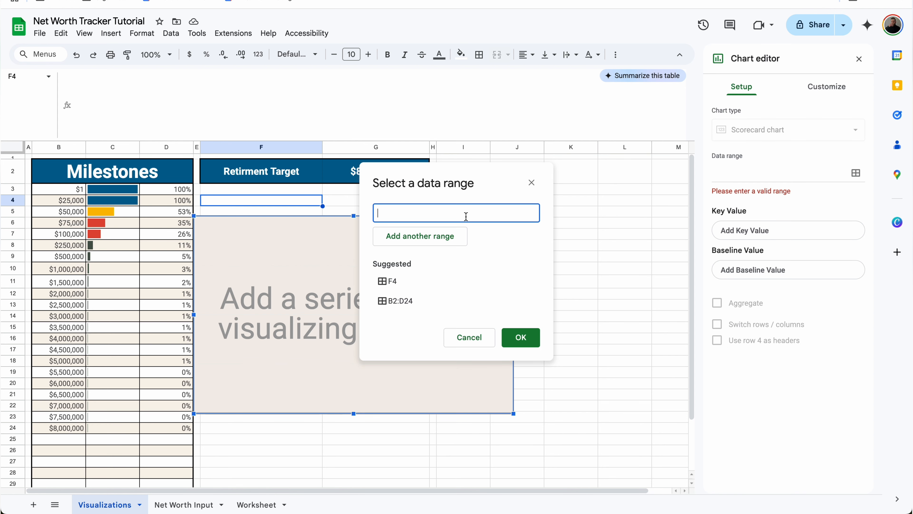
{"action": "left_click", "coordinate": [250, 504]}
{"action": "left_click_drag", "start_coordinate": [167, 187], "coordinate": [170, 202]}
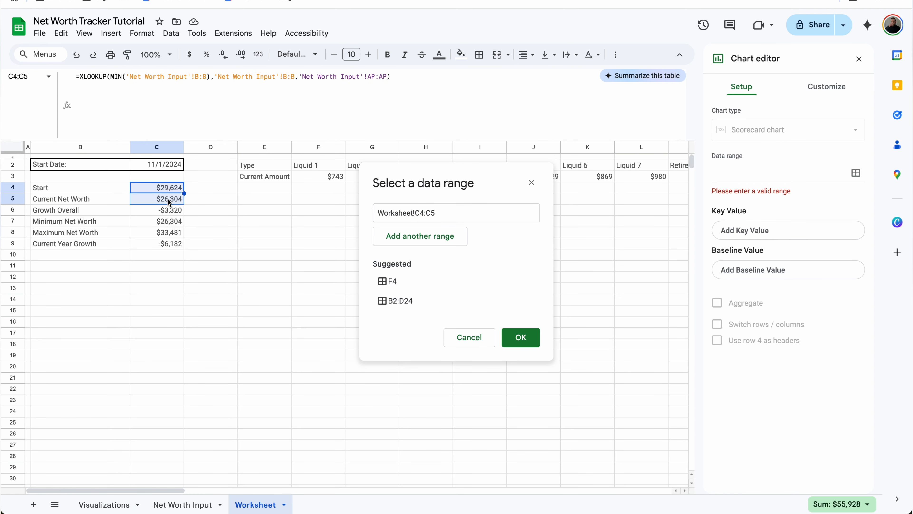
{"action": "left_click", "coordinate": [524, 339]}
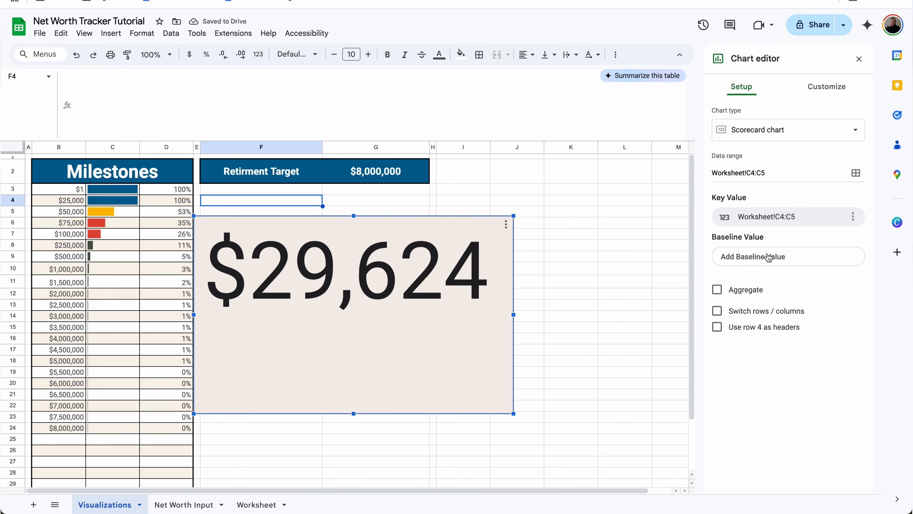
Switch the scorecard's rows and columns, using Worksheet!C5 as the key value and Worksheet!C4 as the baseline value.
{"action": "left_click", "coordinate": [759, 315]}
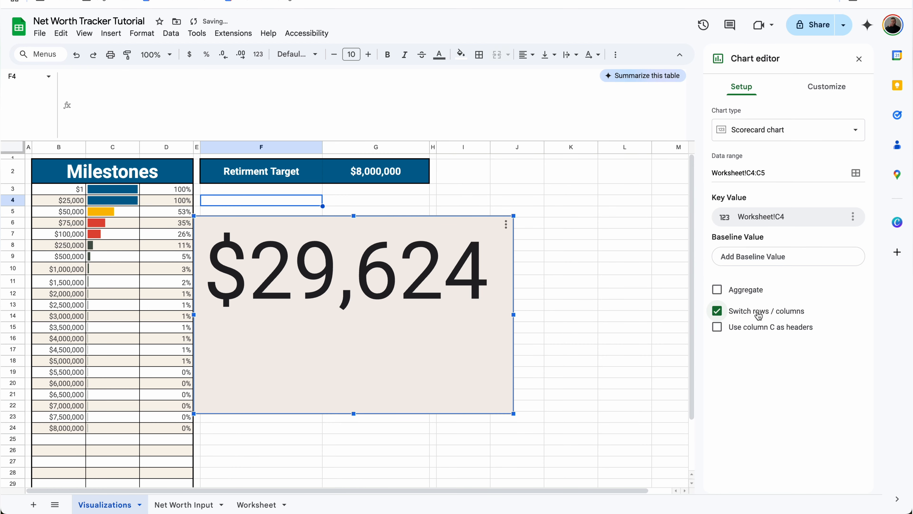
{"action": "left_click", "coordinate": [786, 220]}
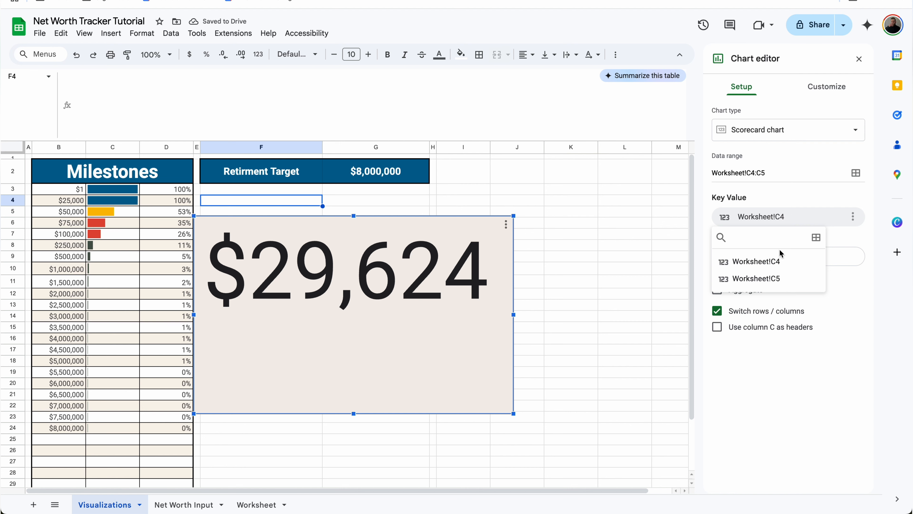
{"action": "left_click", "coordinate": [777, 277]}
{"action": "left_click", "coordinate": [785, 257]}
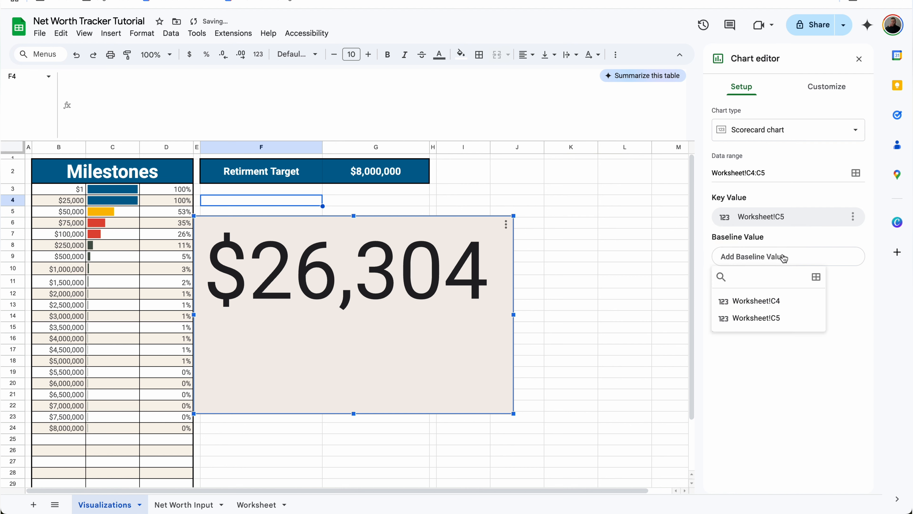
{"action": "left_click", "coordinate": [770, 301]}
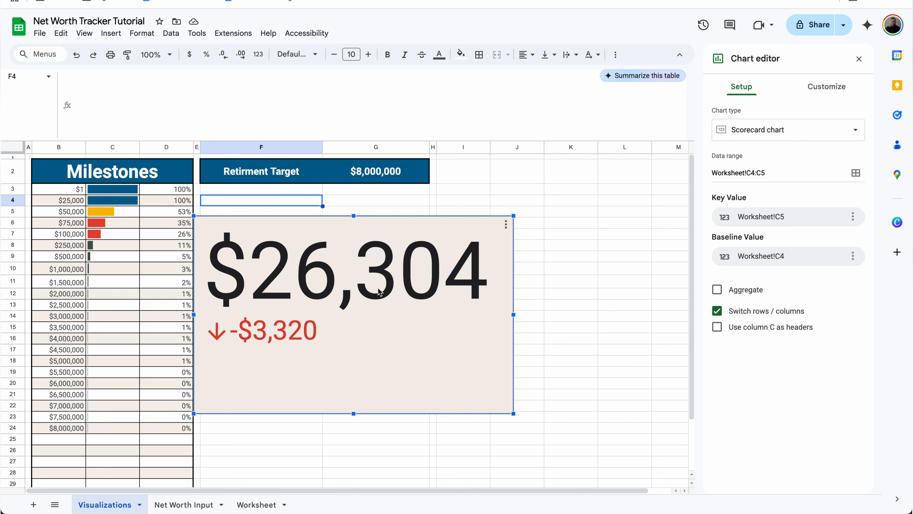
Give the scorecard's baseline value the description "Increase" and title the chart "Current Net Worth".
{"action": "left_click", "coordinate": [827, 86]}
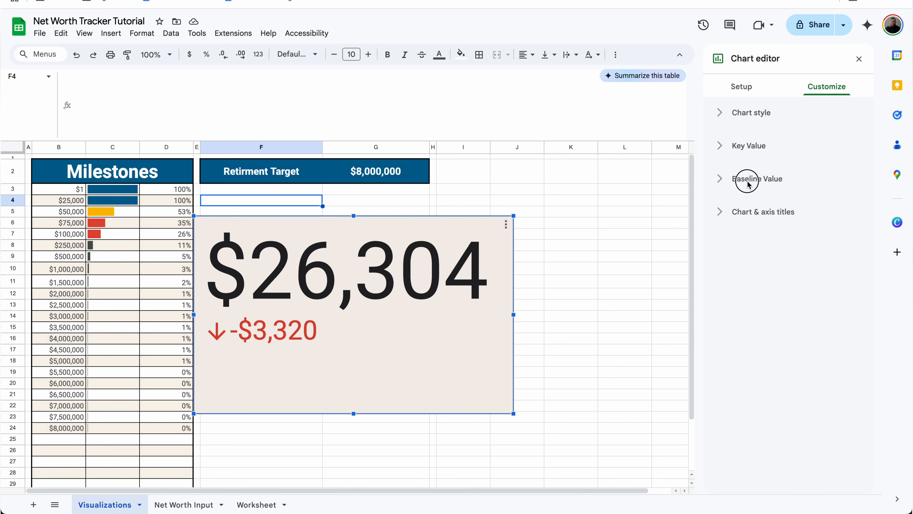
{"action": "left_click", "coordinate": [744, 180]}
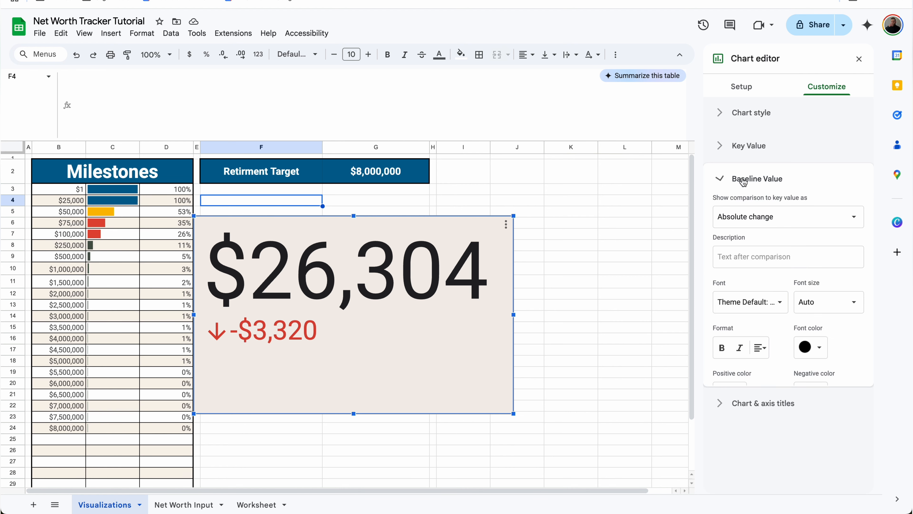
{"action": "left_click", "coordinate": [756, 260]}
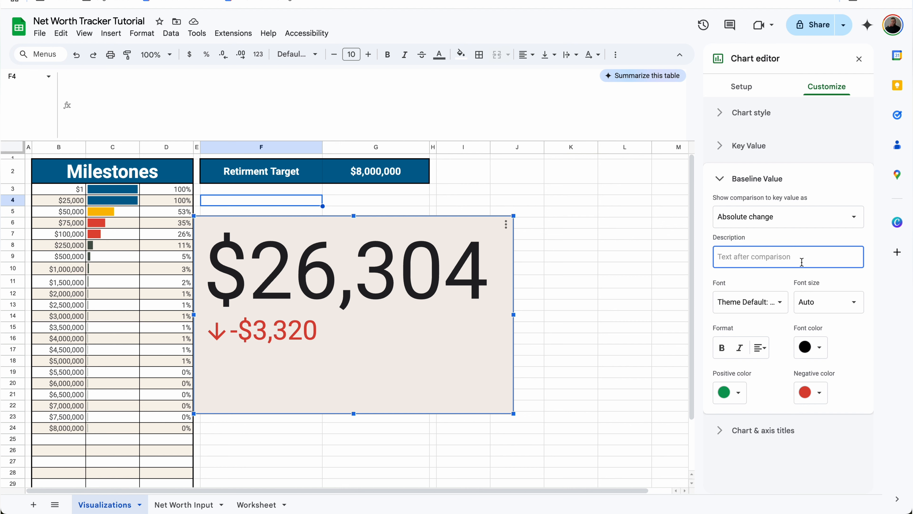
{"action": "type", "text": "Increas"}
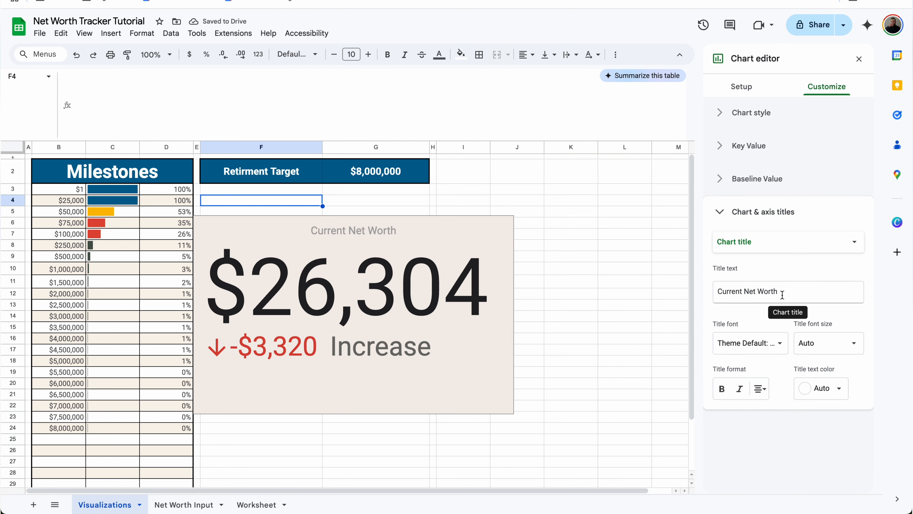
Format the scorecard's title as bold and centered with a font size of 36.
{"action": "left_click", "coordinate": [721, 389]}
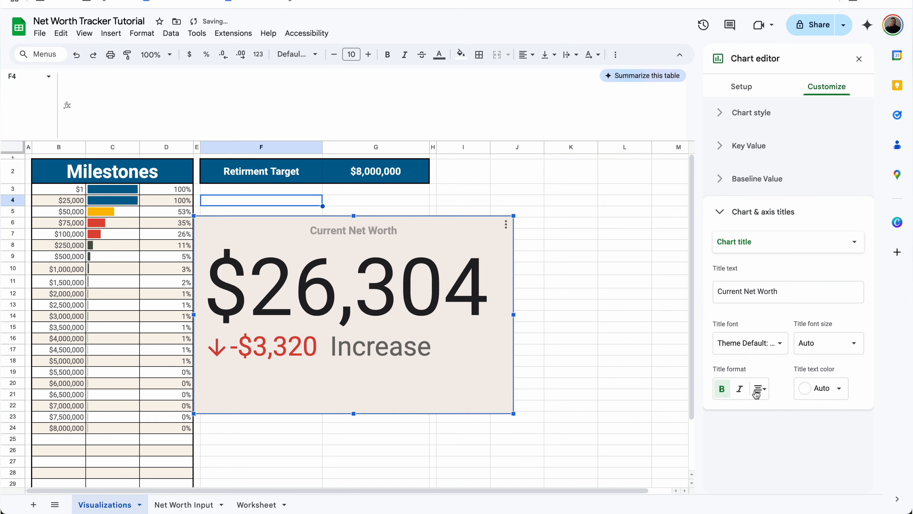
{"action": "left_click", "coordinate": [759, 389]}
{"action": "left_click", "coordinate": [775, 409]}
{"action": "left_click", "coordinate": [829, 343]}
{"action": "left_click", "coordinate": [829, 319]}
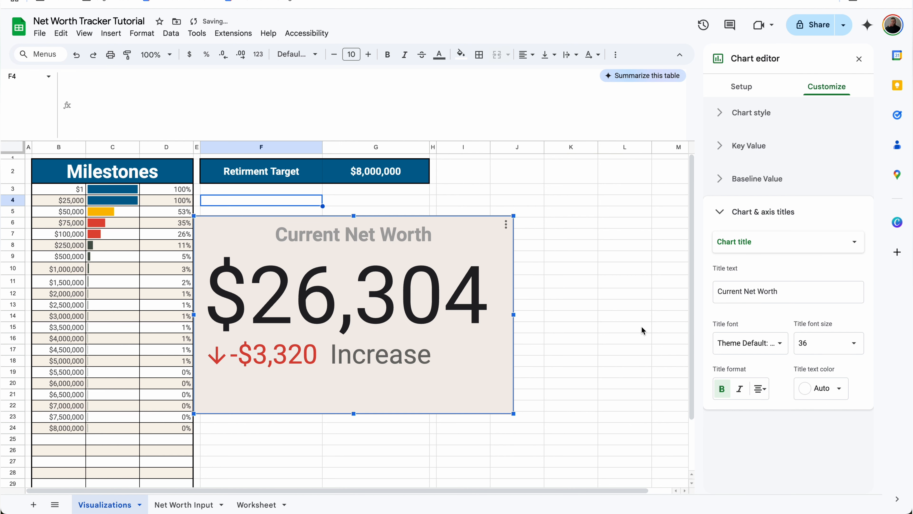
Set the scorecard's key value to font size 30 and center it.
{"action": "left_click", "coordinate": [764, 147]}
{"action": "left_click", "coordinate": [815, 182]}
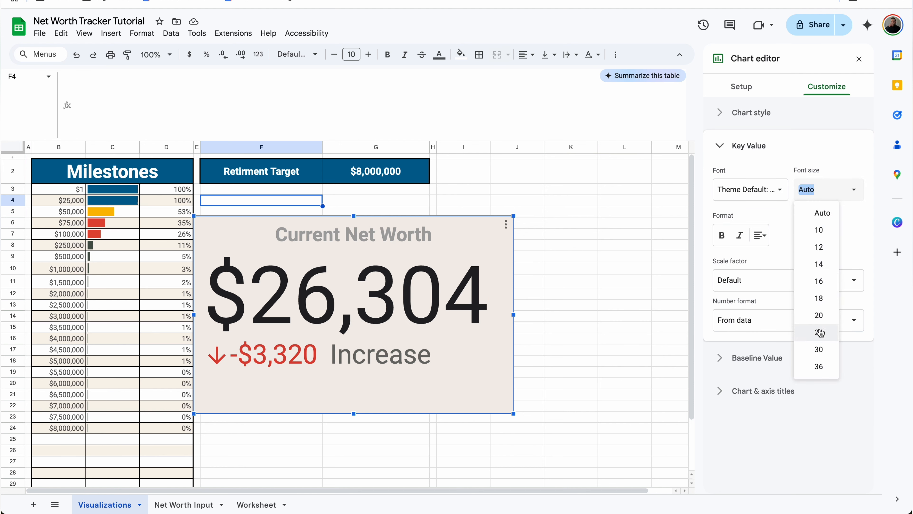
{"action": "left_click", "coordinate": [819, 355]}
{"action": "left_click", "coordinate": [760, 235]}
{"action": "left_click", "coordinate": [773, 256]}
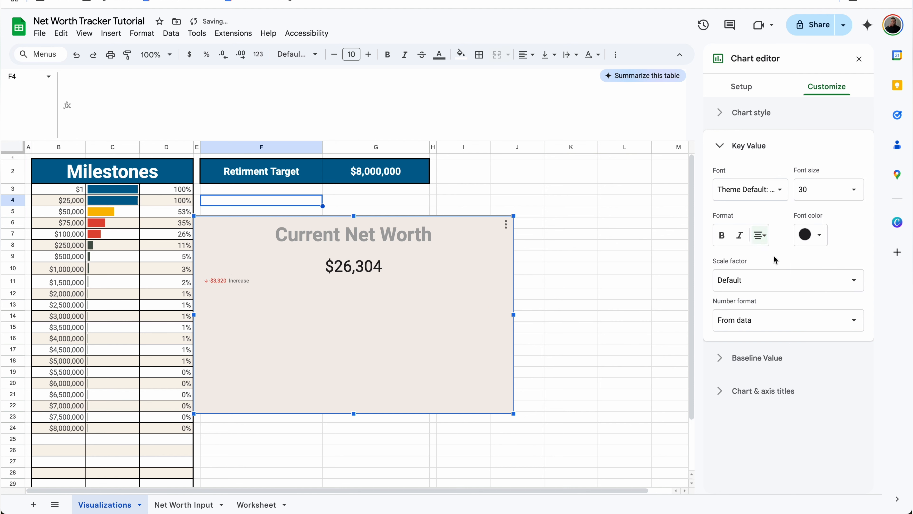
Set the scorecard's baseline value to font size 20 and center it.
{"action": "left_click", "coordinate": [757, 358]}
{"action": "left_click", "coordinate": [824, 301]}
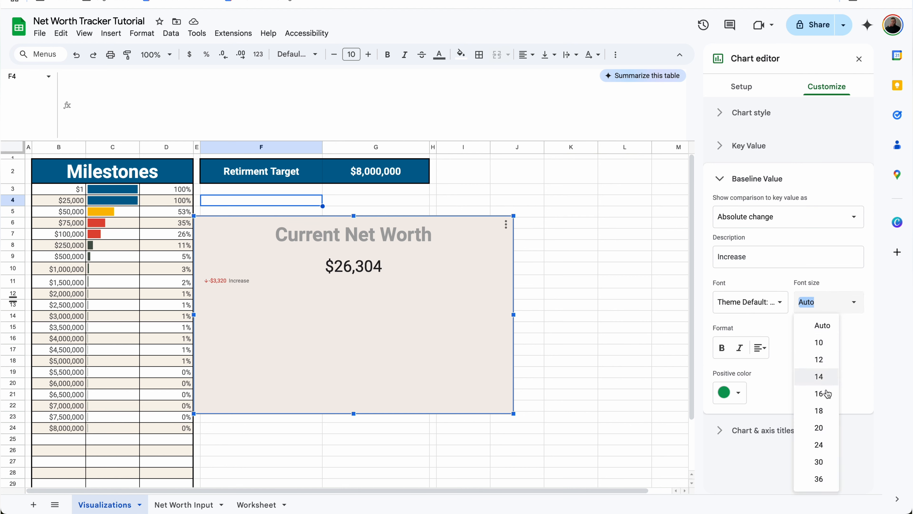
{"action": "left_click", "coordinate": [821, 426]}
{"action": "left_click", "coordinate": [760, 348]}
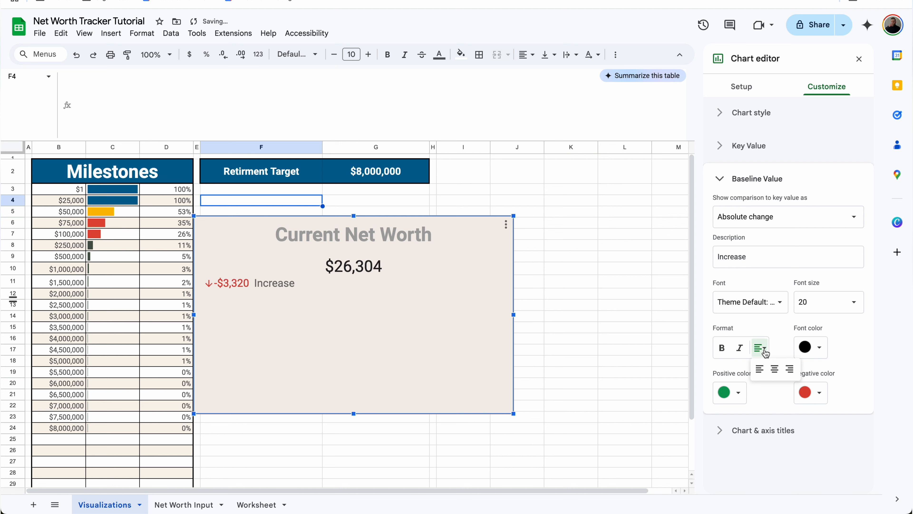
{"action": "left_click", "coordinate": [775, 370]}
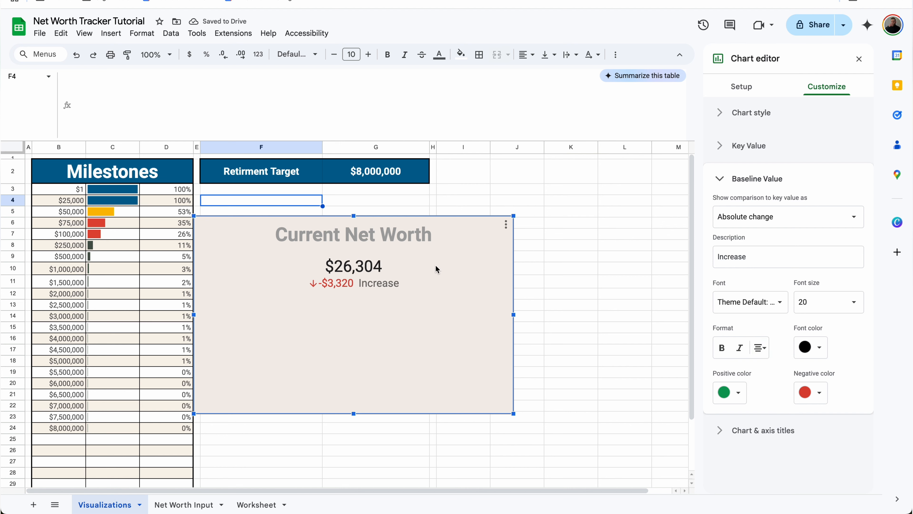
Resize and move the scorecard to fit columns F and G between the retirement target and Total Assets blocks.
{"action": "left_click_drag", "start_coordinate": [353, 414], "coordinate": [373, 268]}
{"action": "left_click_drag", "start_coordinate": [372, 233], "coordinate": [381, 211]}
{"action": "left_click_drag", "start_coordinate": [521, 219], "coordinate": [429, 224]}
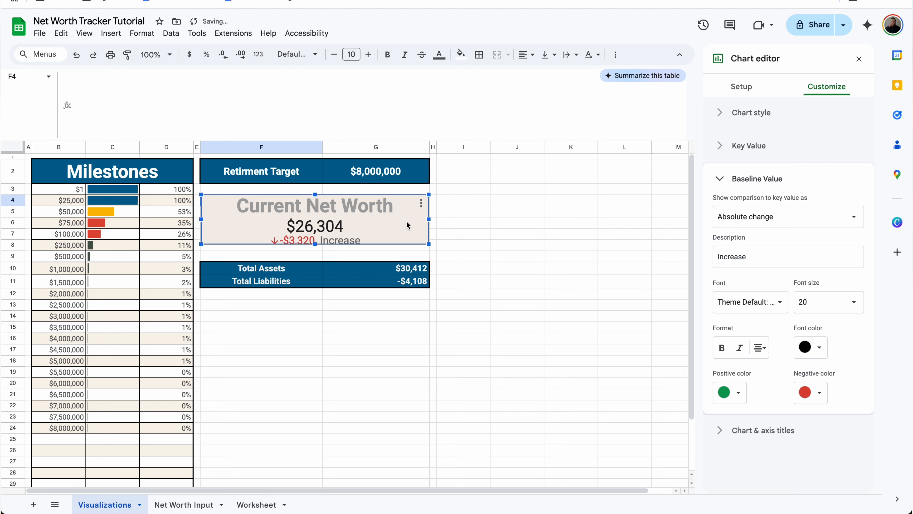
{"action": "left_click_drag", "start_coordinate": [318, 243], "coordinate": [314, 251]}
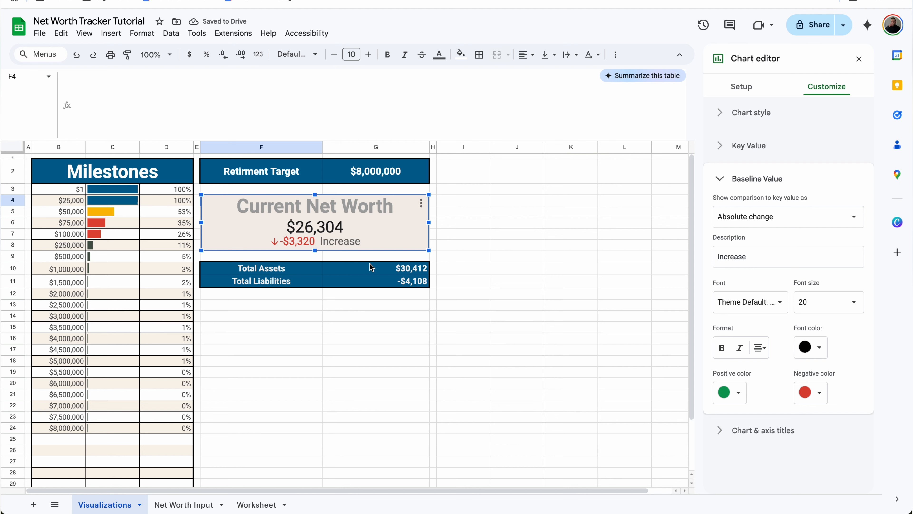
Enter the labels "Amount Change" in F13, "Growth Start" in F15 and "Growth End" in G15.
{"action": "left_click", "coordinate": [277, 309]}
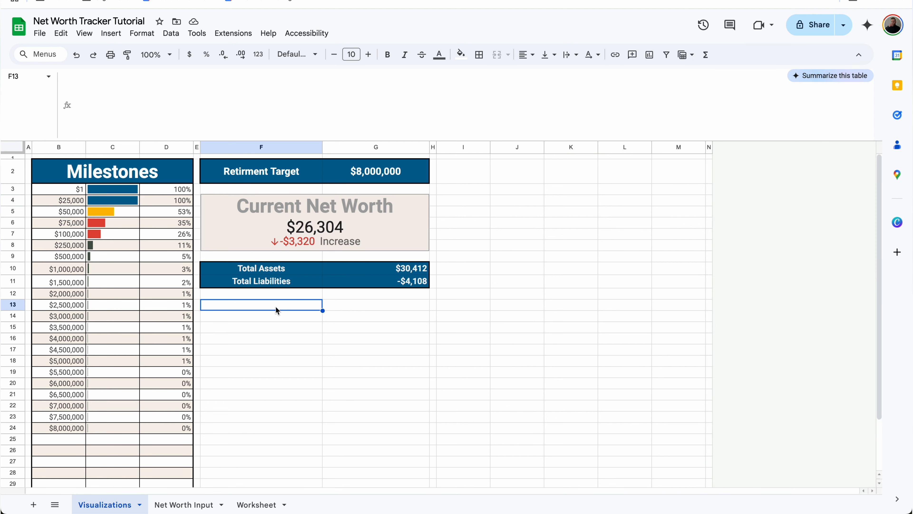
{"action": "type", "text": "Amount"}
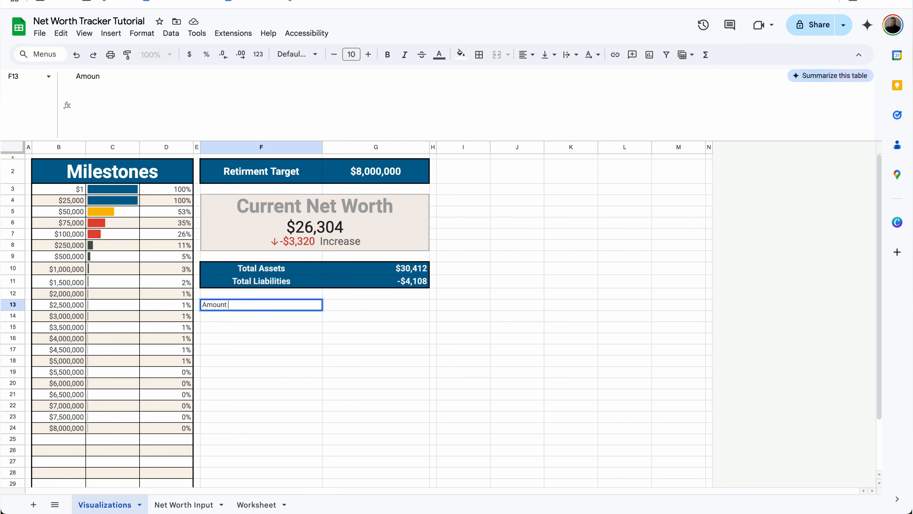
{"action": "type", "text": " Change"}
{"action": "left_click", "coordinate": [273, 327]}
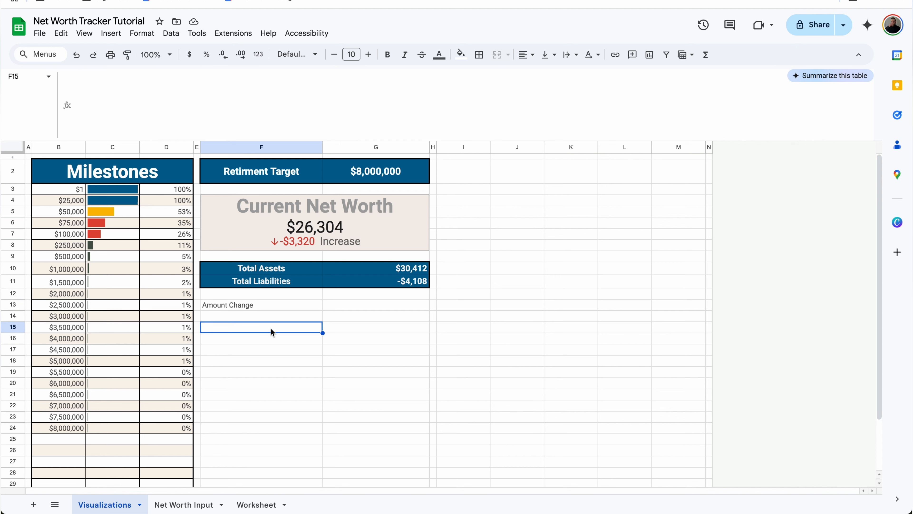
{"action": "type", "text": "Growth Start"}
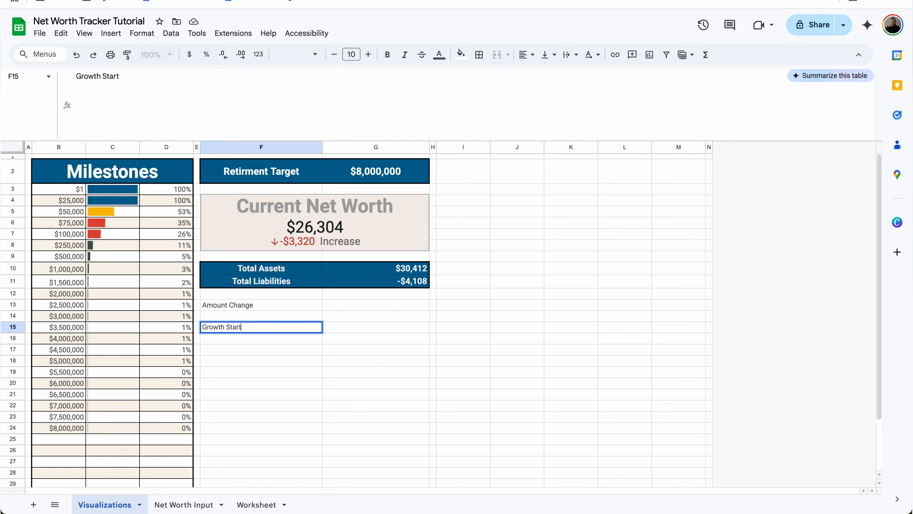
{"action": "key", "text": "Tab"}
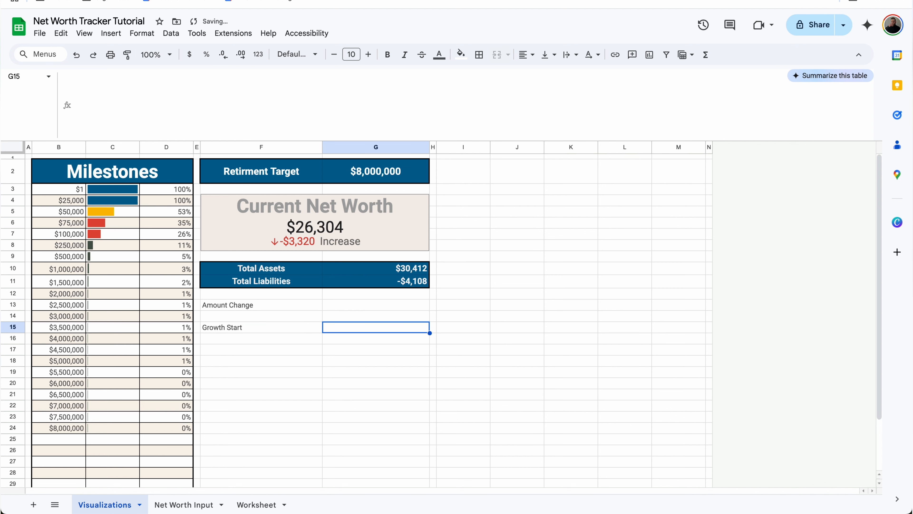
{"action": "type", "text": "Growth End"}
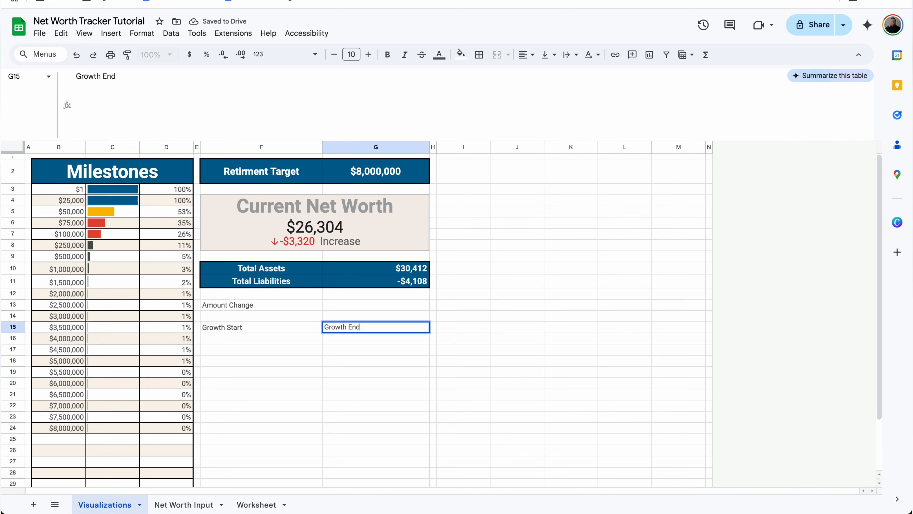
{"action": "key", "text": "Return"}
Add a dropdown to F16:G16 and set its criteria to Dropdown (from a range).
{"action": "left_click_drag", "start_coordinate": [272, 283], "coordinate": [334, 282]}
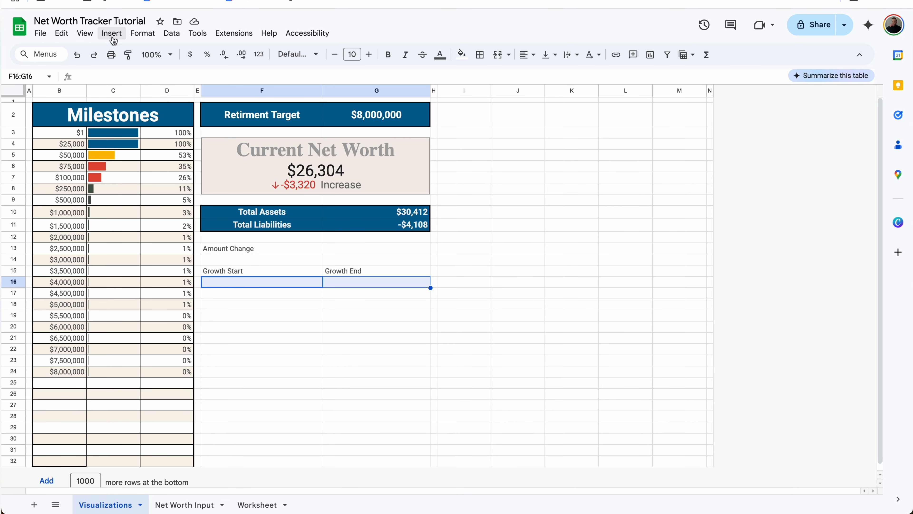
{"action": "left_click", "coordinate": [112, 33]}
{"action": "left_click", "coordinate": [144, 291]}
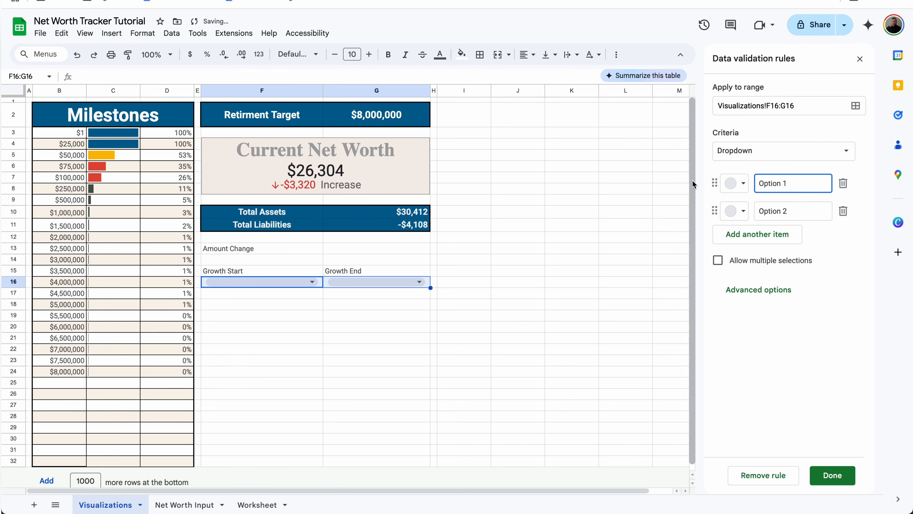
{"action": "left_click", "coordinate": [805, 151]}
{"action": "left_click", "coordinate": [803, 167]}
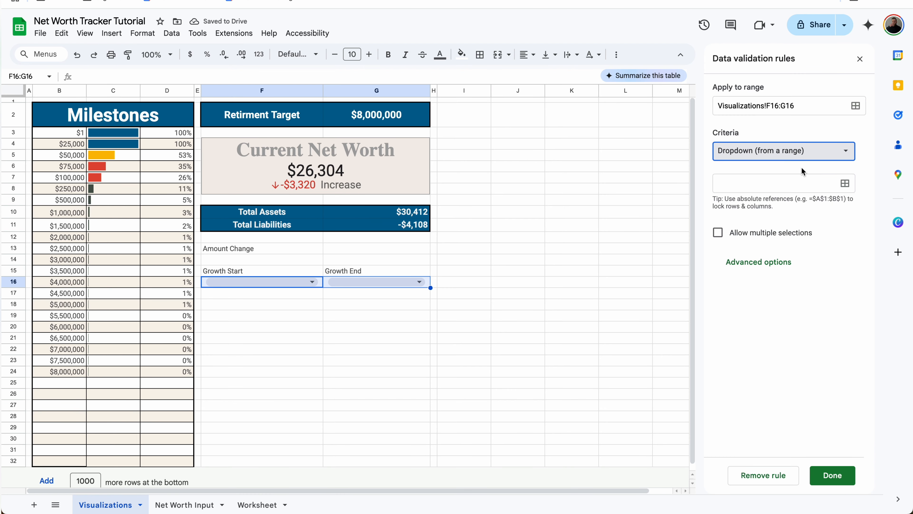
Set the dropdown's source range to 'Net Worth Input'!B4:B and save the validation rule.
{"action": "left_click", "coordinate": [845, 184]}
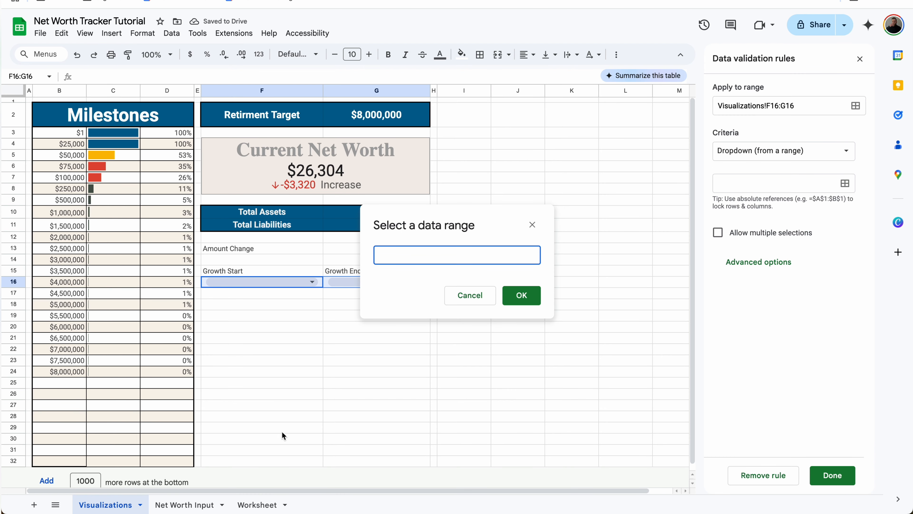
{"action": "left_click", "coordinate": [197, 507]}
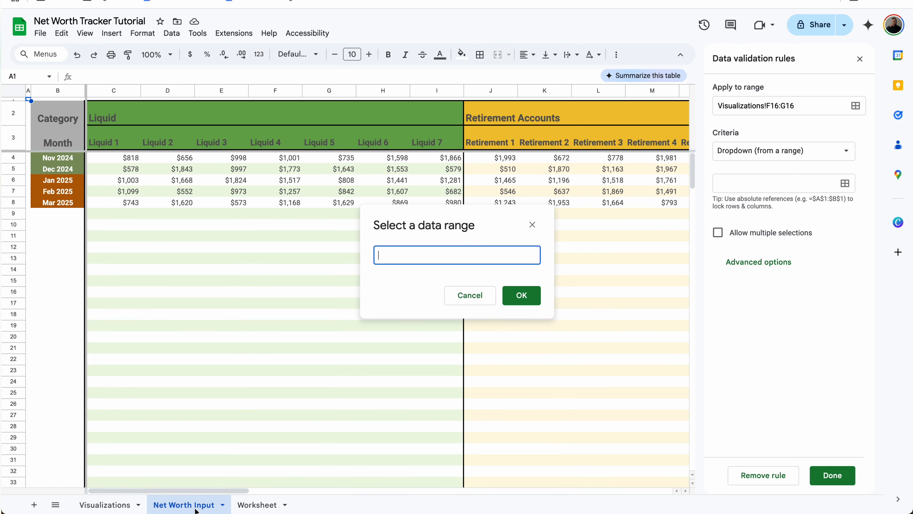
{"action": "left_click_drag", "start_coordinate": [62, 158], "coordinate": [60, 241]}
{"action": "left_click", "coordinate": [460, 255]}
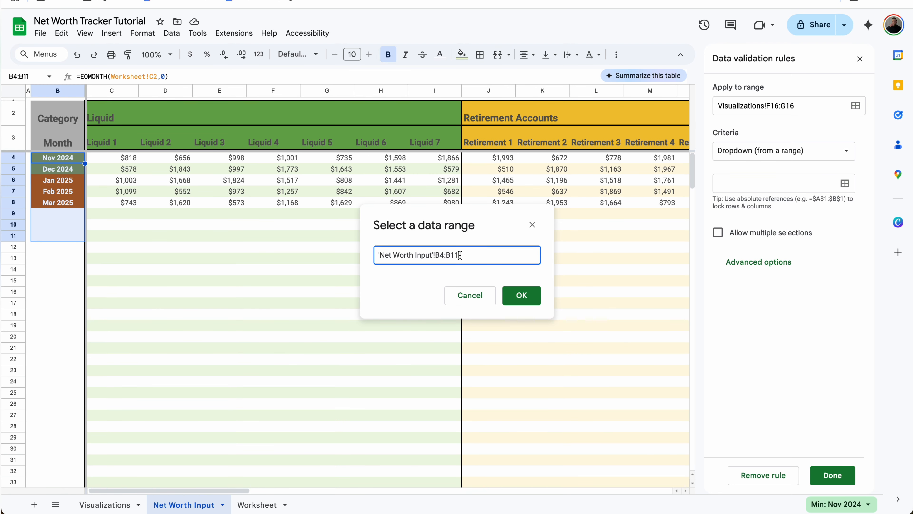
{"action": "left_click", "coordinate": [522, 295]}
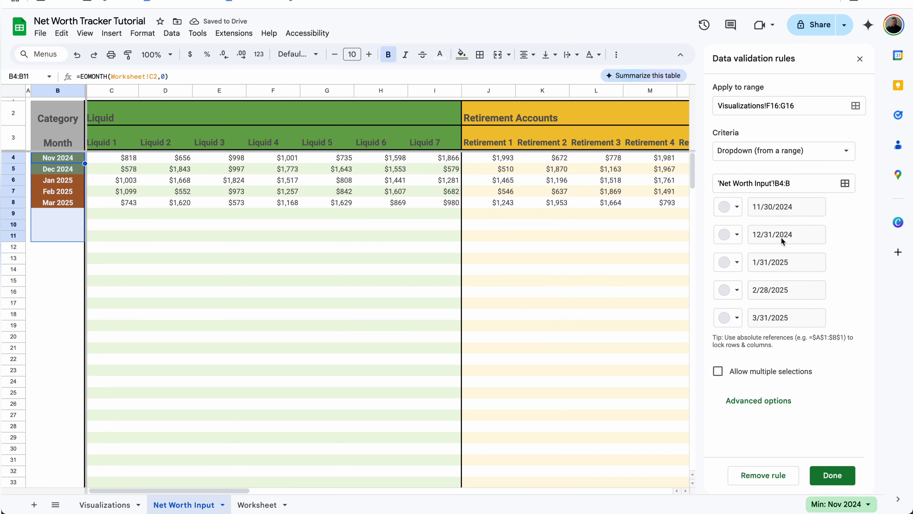
{"action": "left_click", "coordinate": [839, 482]}
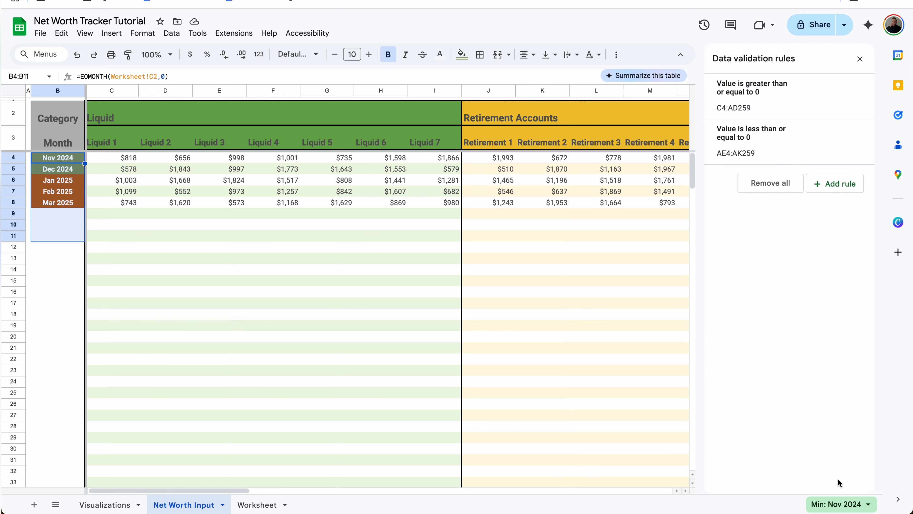
{"action": "left_click", "coordinate": [859, 59]}
Return to the Visualizations sheet and choose Nov 2024 in the Growth Start dropdown.
{"action": "left_click", "coordinate": [121, 508]}
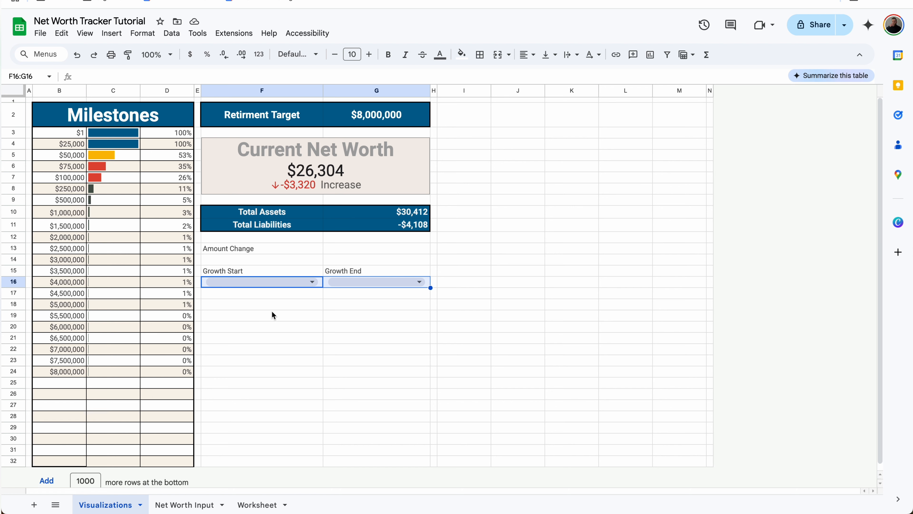
{"action": "left_click", "coordinate": [262, 282]}
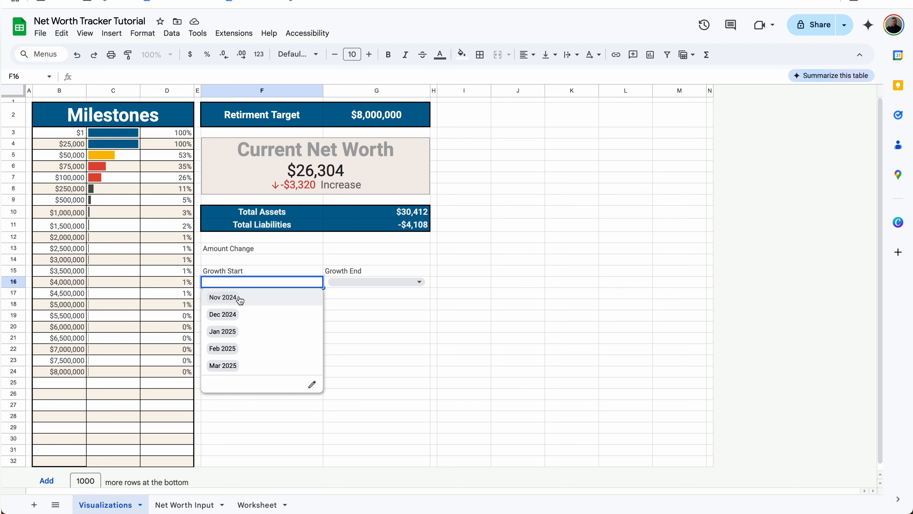
{"action": "left_click", "coordinate": [251, 299]}
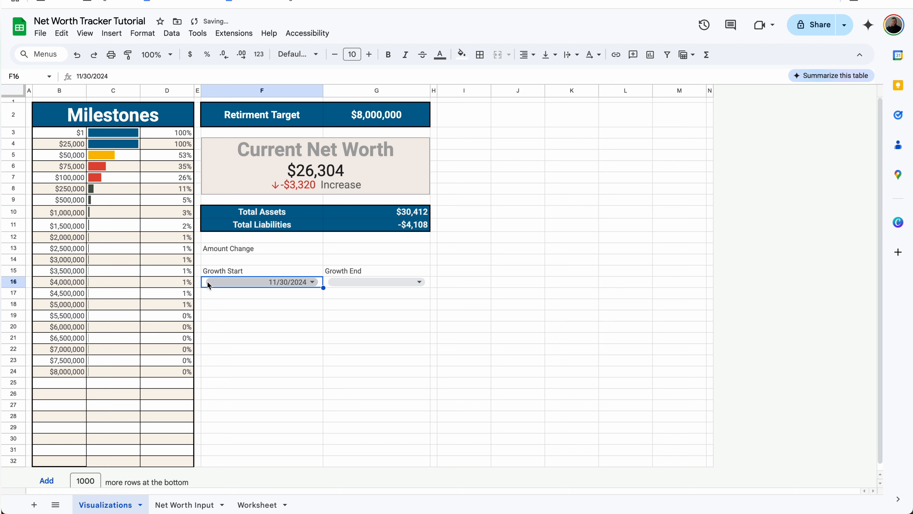
Apply a custom date format with abbreviated month and four-digit year, such as "Aug 1930", to F16:G16.
{"action": "left_click_drag", "start_coordinate": [207, 284], "coordinate": [347, 279]}
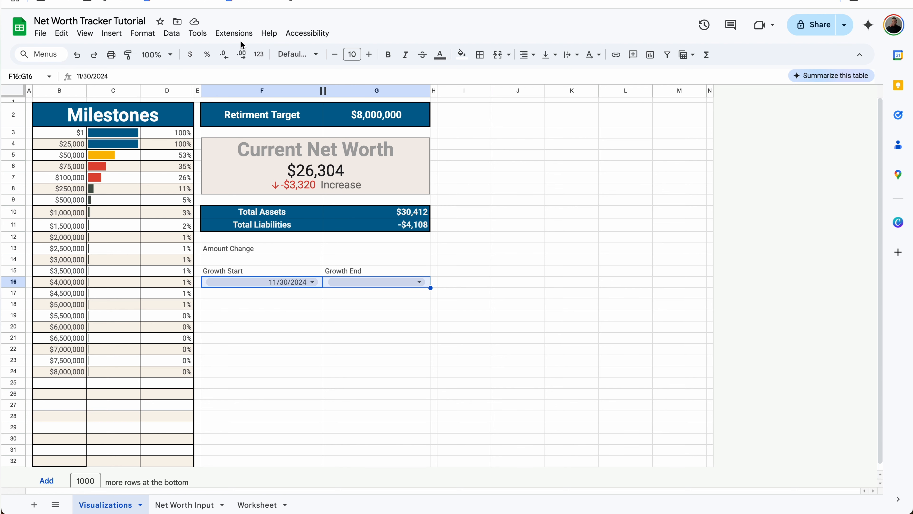
{"action": "left_click", "coordinate": [259, 55]}
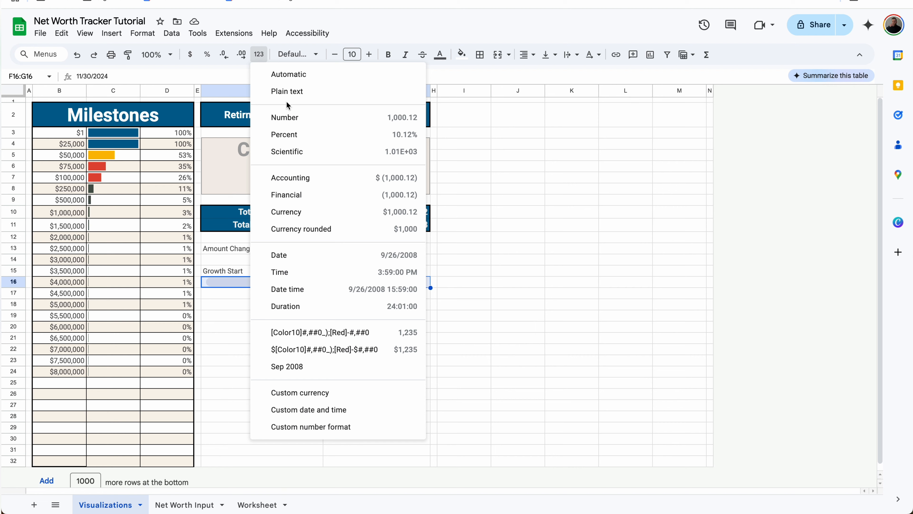
{"action": "left_click", "coordinate": [315, 411]}
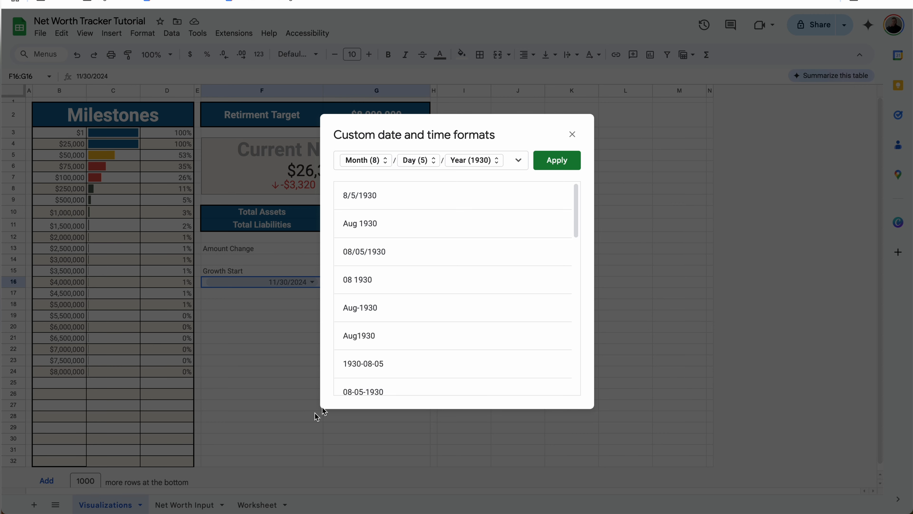
{"action": "left_click", "coordinate": [387, 167]}
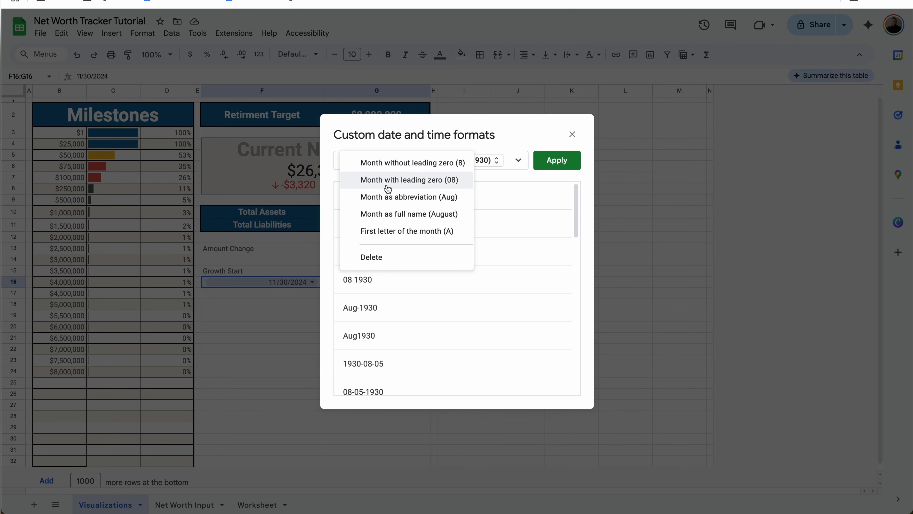
{"action": "left_click", "coordinate": [387, 206]}
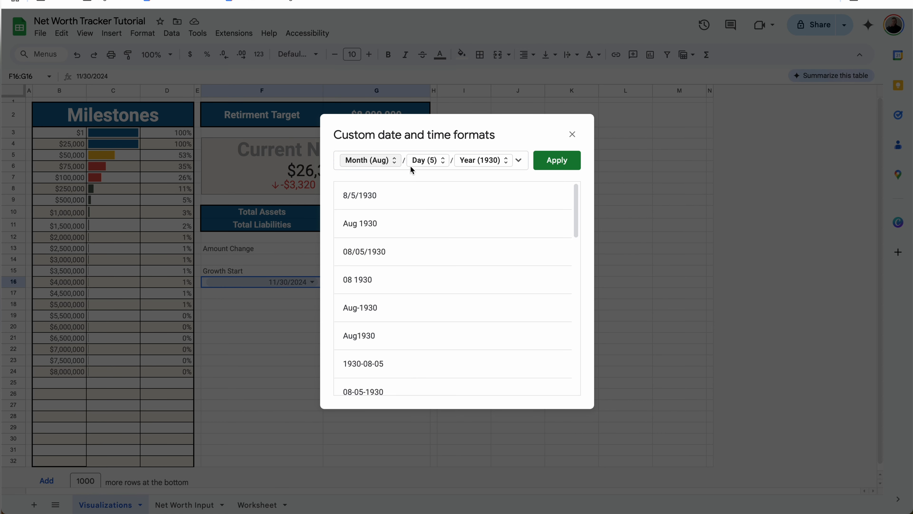
{"action": "left_click", "coordinate": [453, 161]}
{"action": "key", "text": "BackSpace"}
{"action": "key", "text": "BackSpace"}
{"action": "key", "text": "BackSpace"}
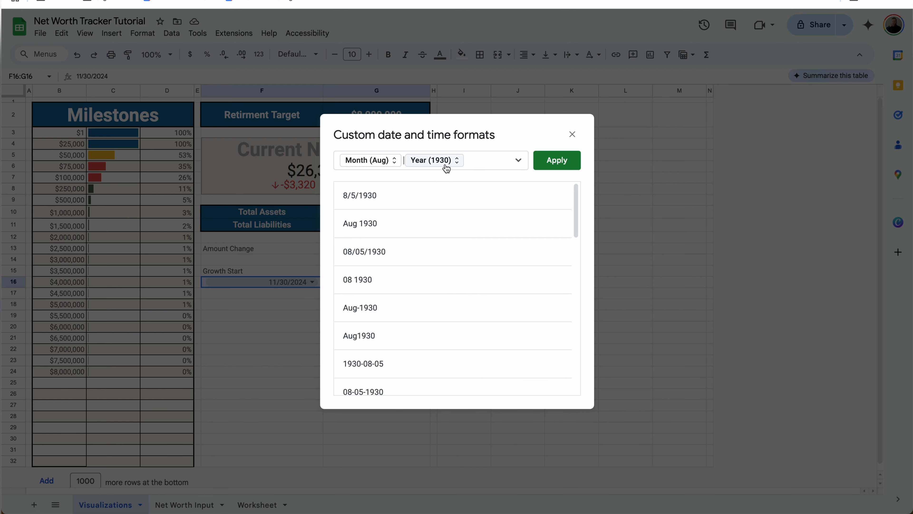
{"action": "left_click", "coordinate": [540, 161]}
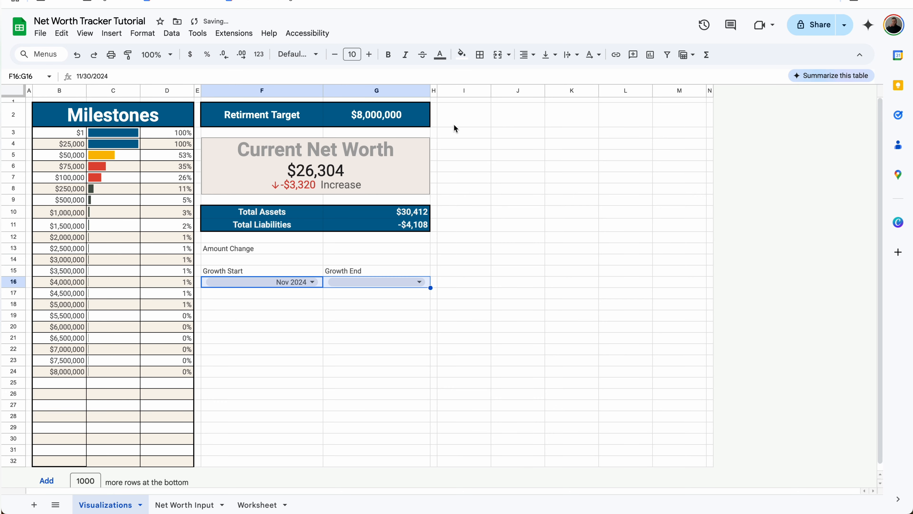
Center the dropdown cells F16:G16 horizontally and align them to the middle vertically.
{"action": "left_click", "coordinate": [464, 54]}
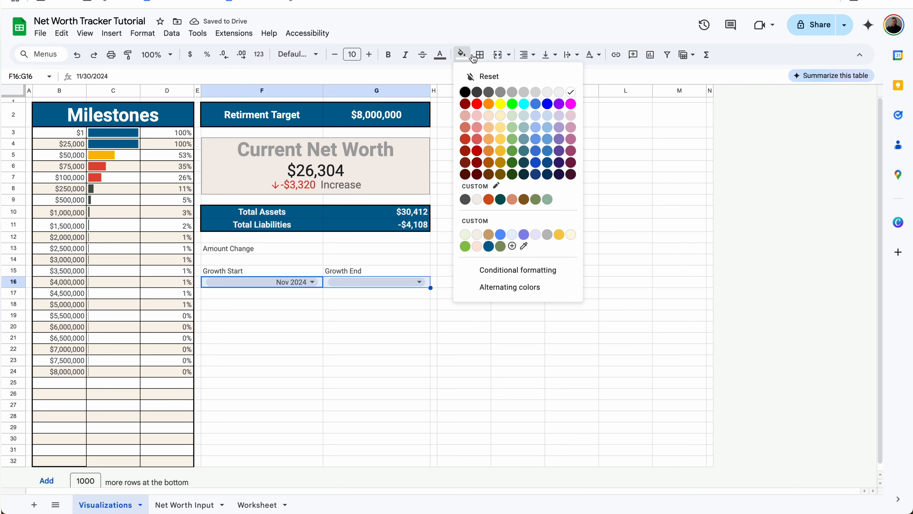
{"action": "left_click", "coordinate": [524, 57]}
{"action": "left_click", "coordinate": [526, 54]}
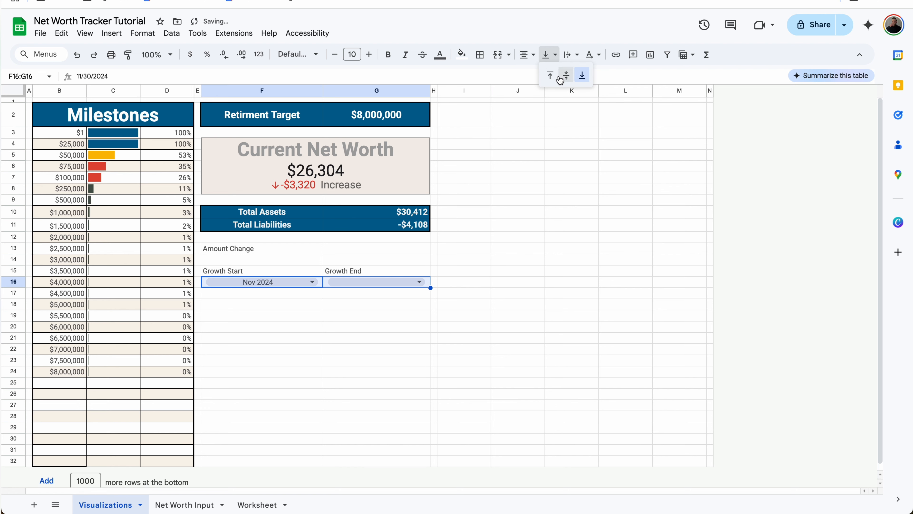
{"action": "left_click", "coordinate": [560, 76]}
Format F15:G16 with font size 12 and bold text, centered horizontally and vertically.
{"action": "left_click_drag", "start_coordinate": [275, 270], "coordinate": [342, 281]}
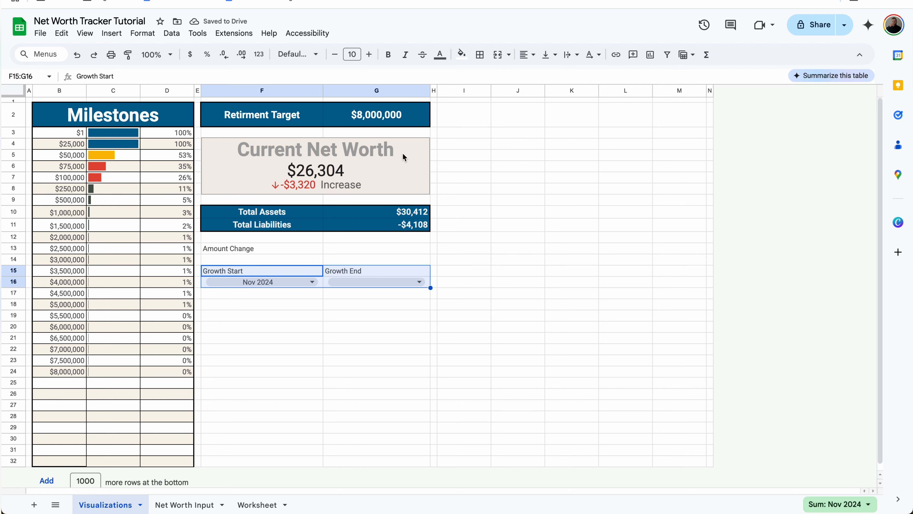
{"action": "left_click", "coordinate": [369, 60]}
{"action": "left_click", "coordinate": [370, 60]}
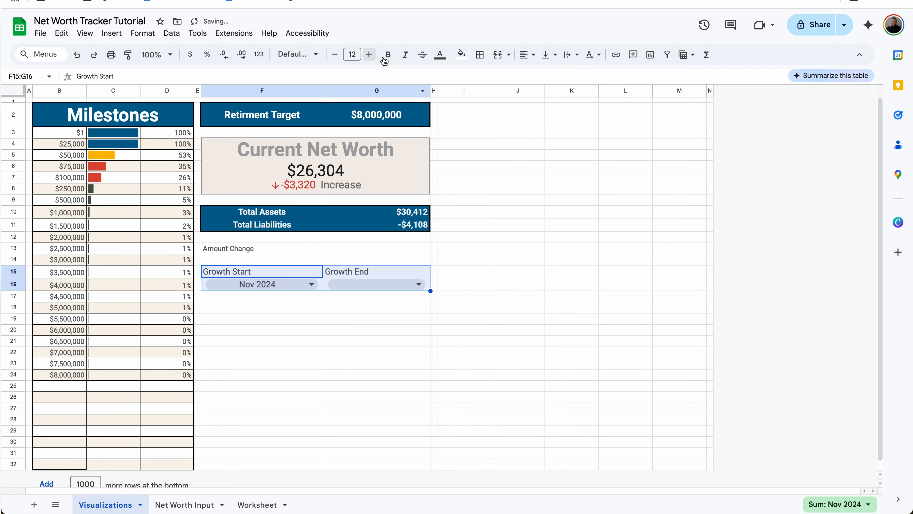
{"action": "left_click", "coordinate": [391, 57]}
{"action": "left_click", "coordinate": [527, 55]}
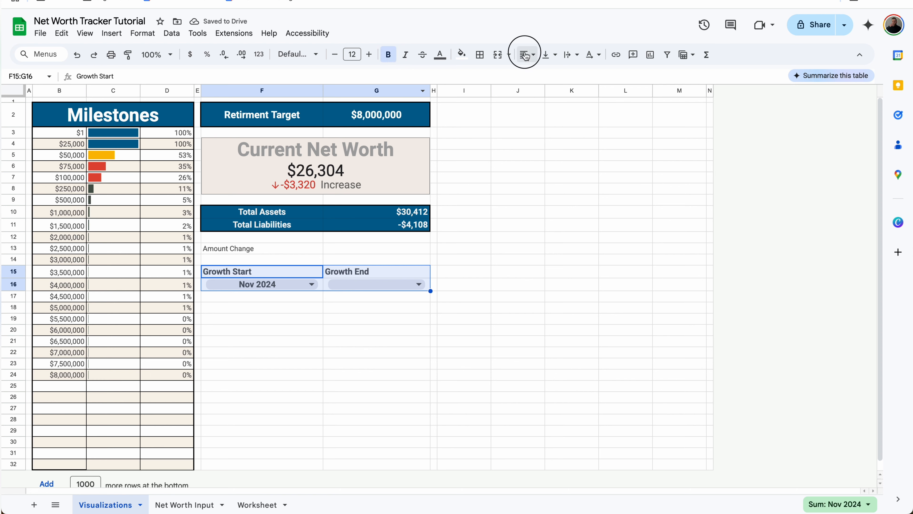
{"action": "left_click", "coordinate": [544, 76]}
{"action": "left_click", "coordinate": [550, 55]}
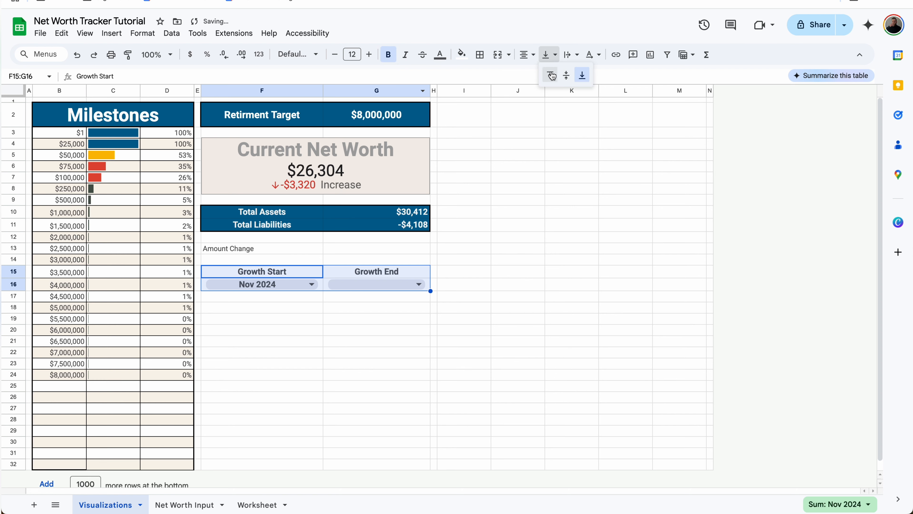
{"action": "left_click", "coordinate": [566, 75]}
Apply thicker borders around all cells in F15:G16.
{"action": "left_click", "coordinate": [483, 60]}
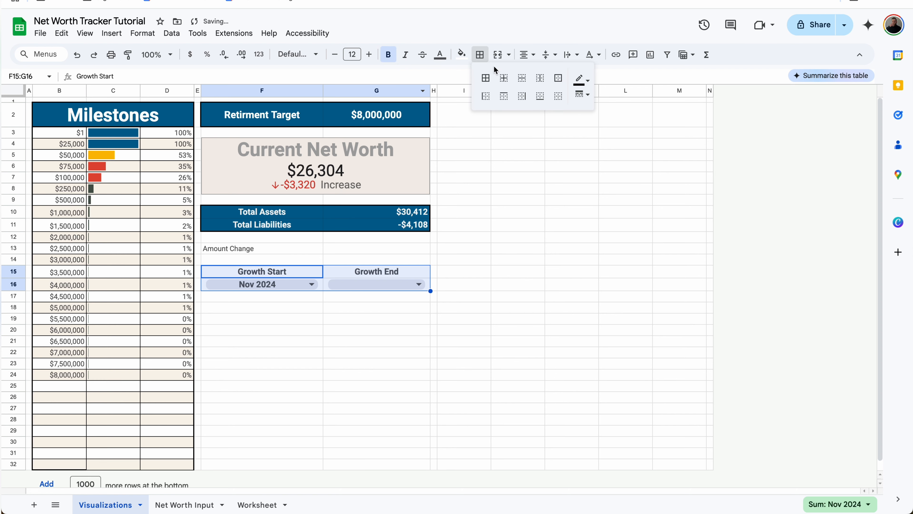
{"action": "left_click", "coordinate": [486, 78]}
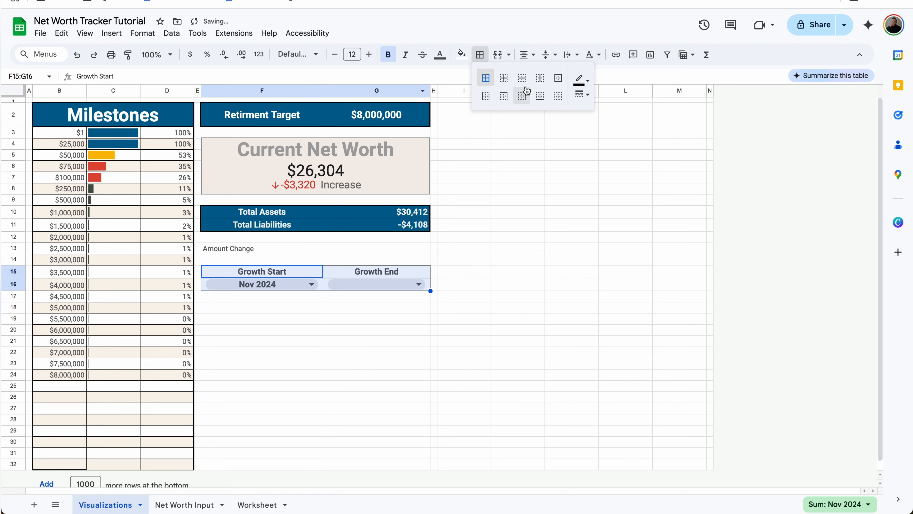
{"action": "left_click", "coordinate": [583, 94]}
{"action": "left_click", "coordinate": [589, 124]}
{"action": "left_click", "coordinate": [444, 267]}
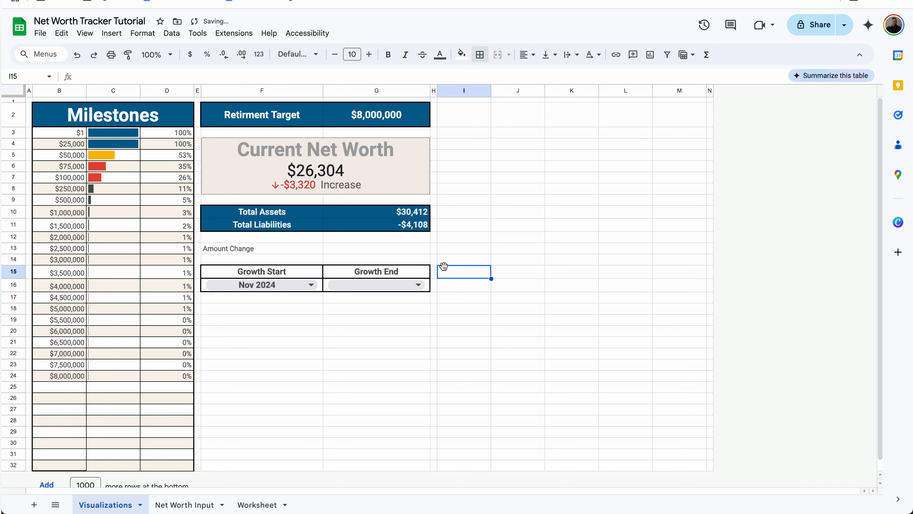
Copy the formatting of the growth headers F15:G15 to the Amount Change row, F13:G13.
{"action": "left_click", "coordinate": [401, 256]}
{"action": "left_click_drag", "start_coordinate": [287, 270], "coordinate": [345, 271]}
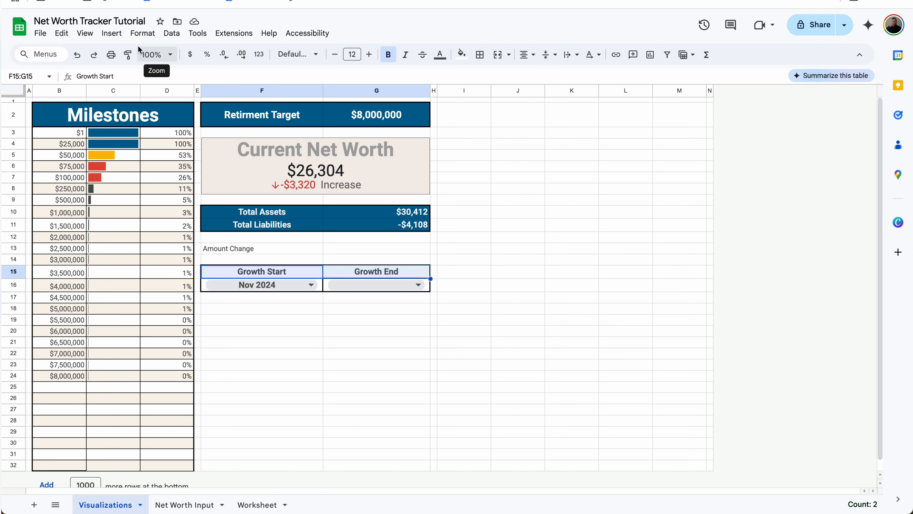
{"action": "left_click", "coordinate": [129, 56]}
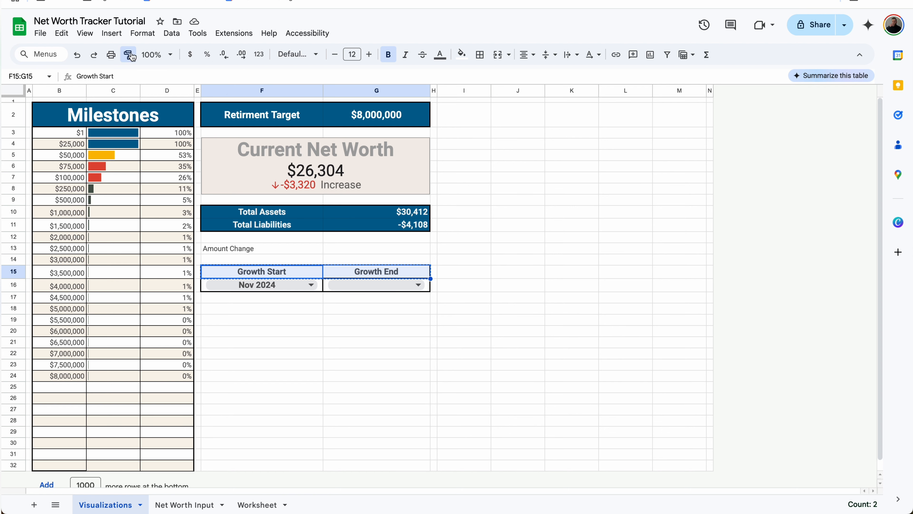
{"action": "left_click", "coordinate": [267, 244]}
{"action": "left_click", "coordinate": [377, 250]}
{"action": "left_click", "coordinate": [460, 248]}
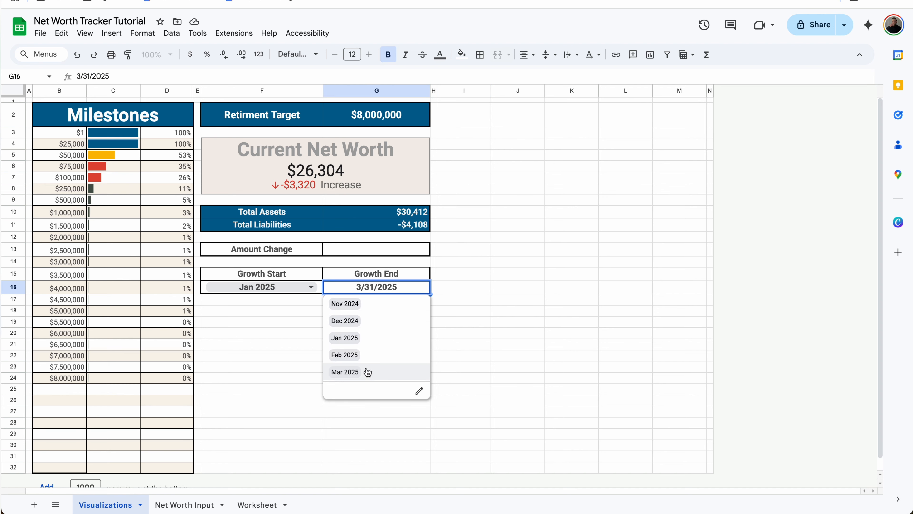
Choose Jan 2025 as the Growth Start and Mar 2025 as the Growth End.
{"action": "left_click", "coordinate": [368, 372]}
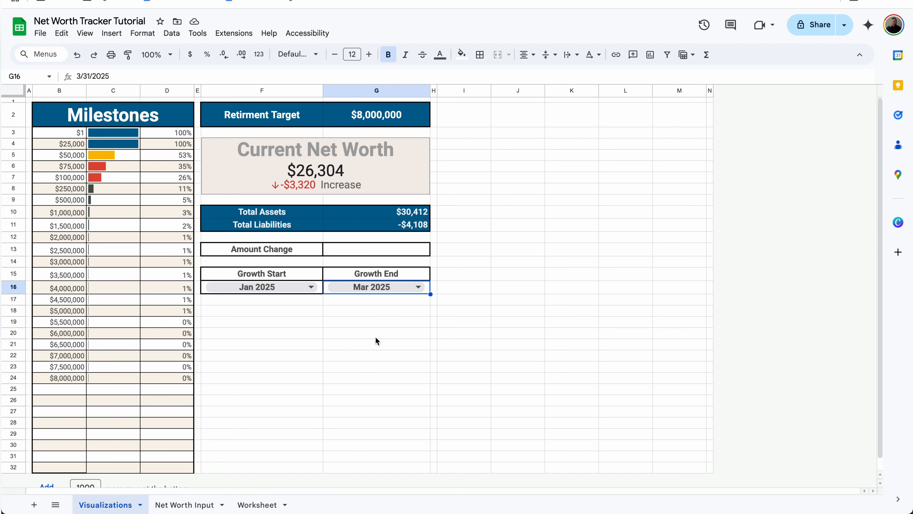
Begin an XLOOKUP formula in the Amount Change cell G13, with the Growth End month $G$16 as the search key.
{"action": "left_click", "coordinate": [401, 248]}
{"action": "type", "text": "="}
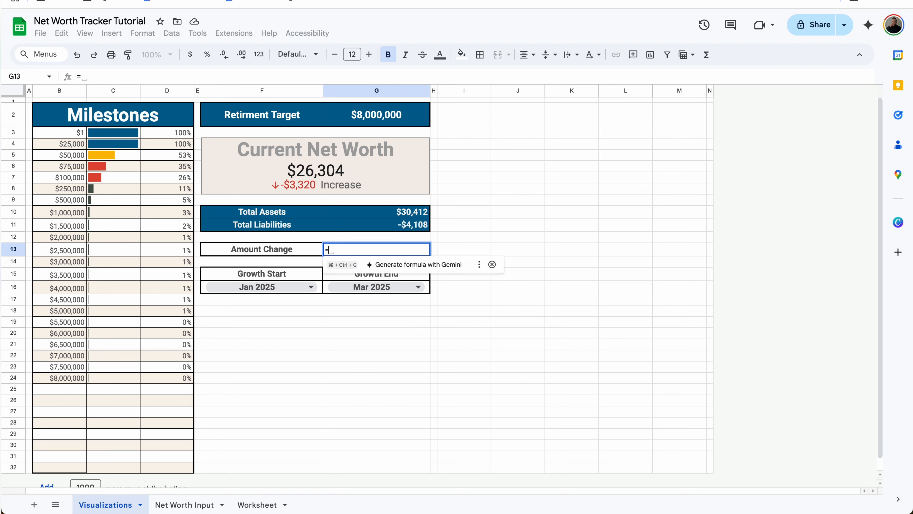
{"action": "type", "text": "x1"}
{"action": "type", "text": "ook"}
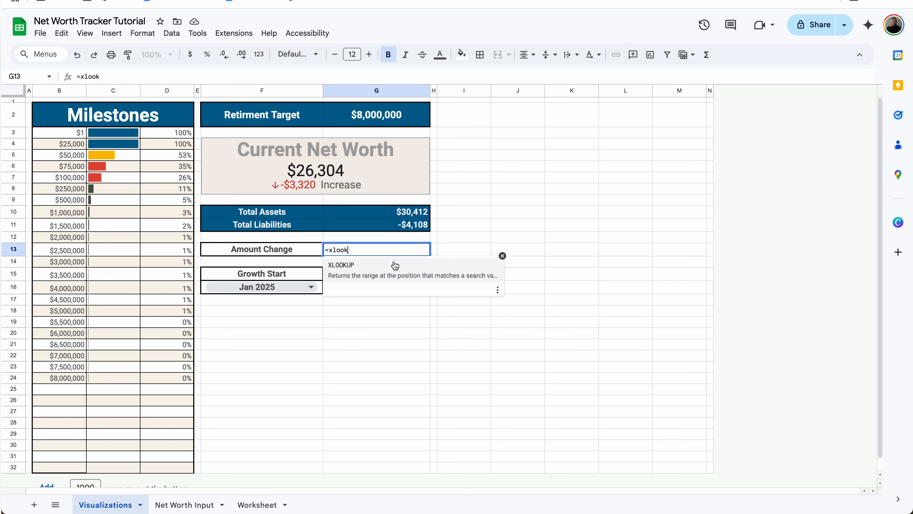
{"action": "left_click", "coordinate": [393, 266]}
{"action": "left_click", "coordinate": [316, 288]}
{"action": "left_click", "coordinate": [327, 290]}
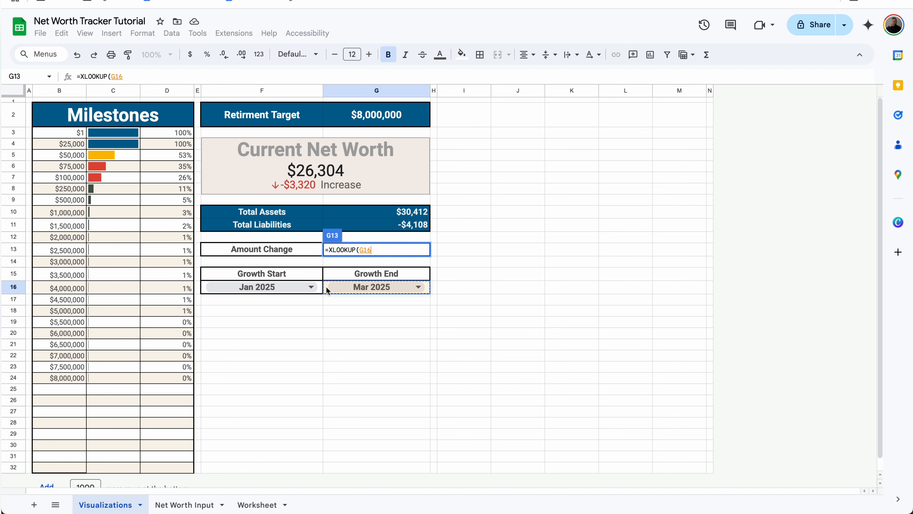
{"action": "key", "text": "F4"}
{"action": "type", "text": ","}
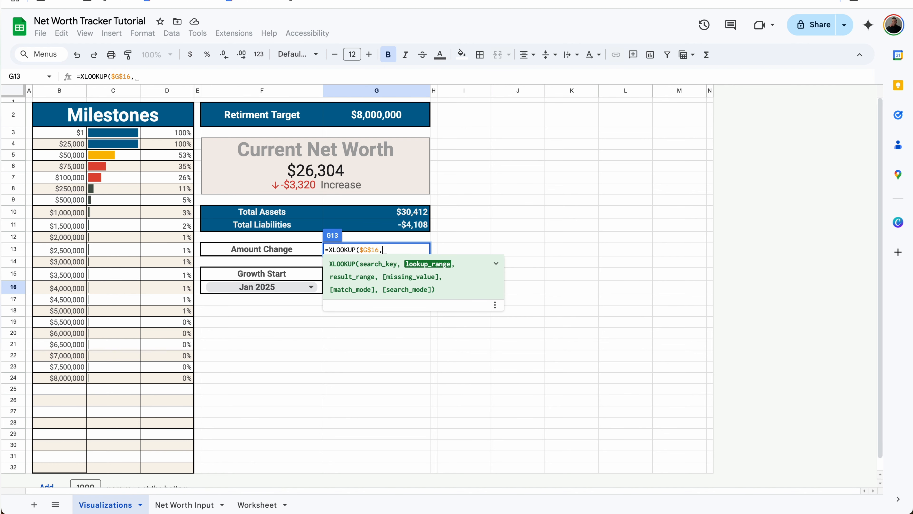
Give the lookup the absolute ranges $B:$B and $AP:$AP from Net Worth Input, close it and add a minus sign.
{"action": "left_click", "coordinate": [197, 503]}
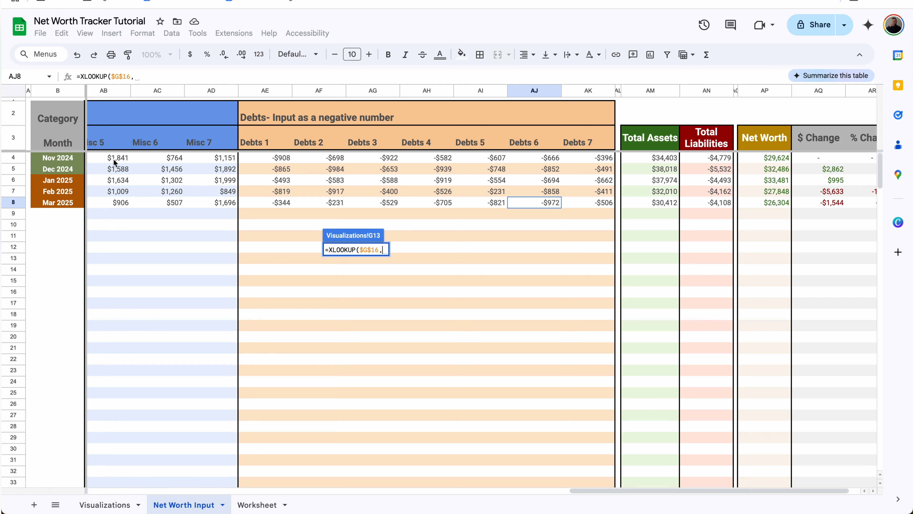
{"action": "left_click", "coordinate": [64, 94]}
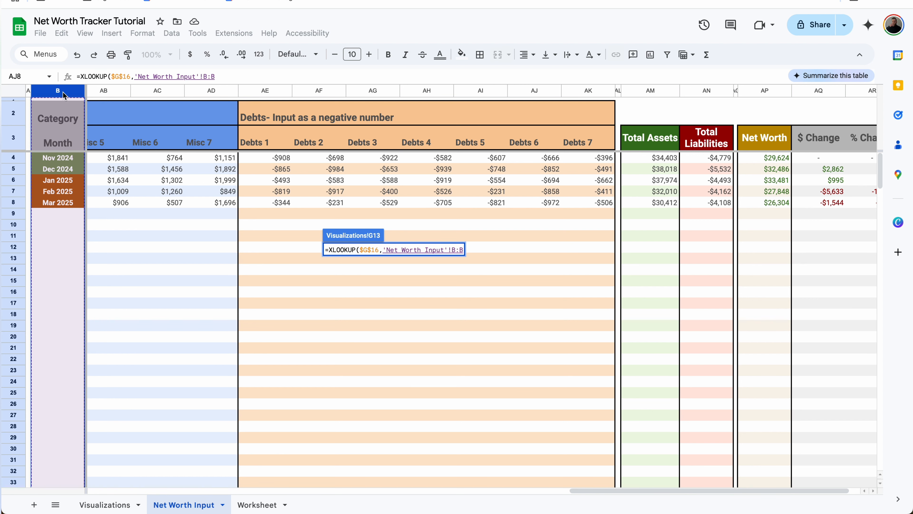
{"action": "key", "text": "F4"}
{"action": "type", "text": ","}
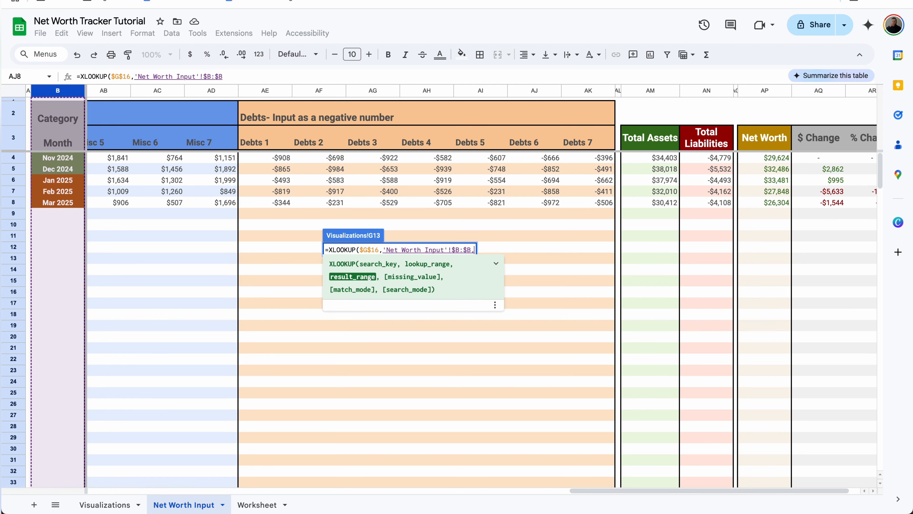
{"action": "left_click", "coordinate": [760, 92]}
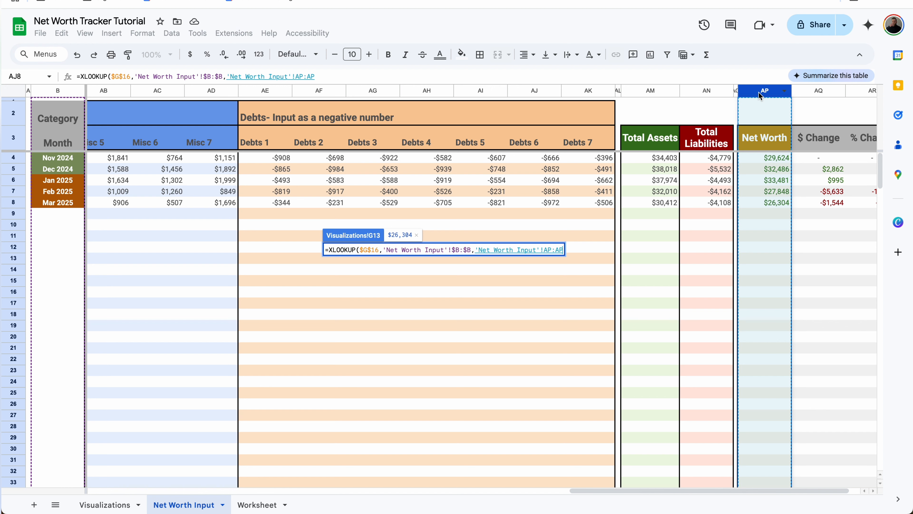
{"action": "key", "text": "F4"}
{"action": "type", "text": ")-"}
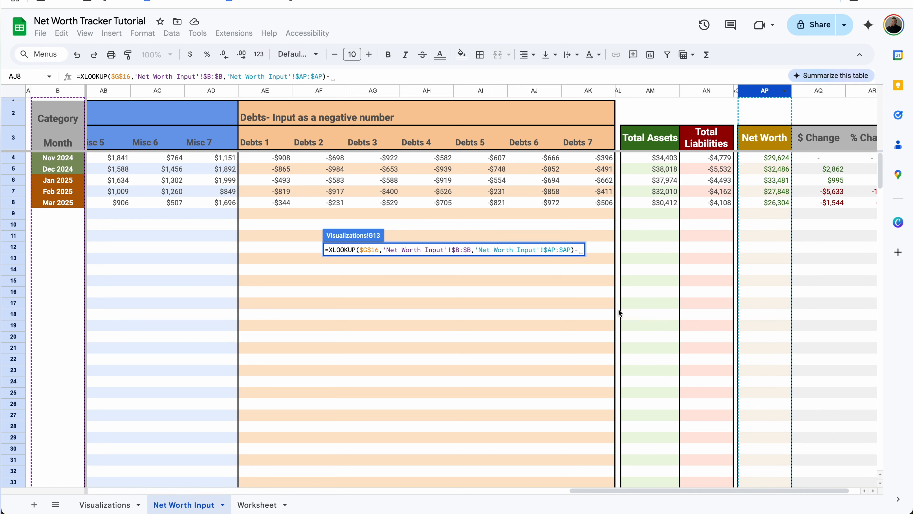
Add a second XLOOKUP after the minus sign, using the Growth Start month $F$16 as its search key.
{"action": "type", "text": "xlo"}
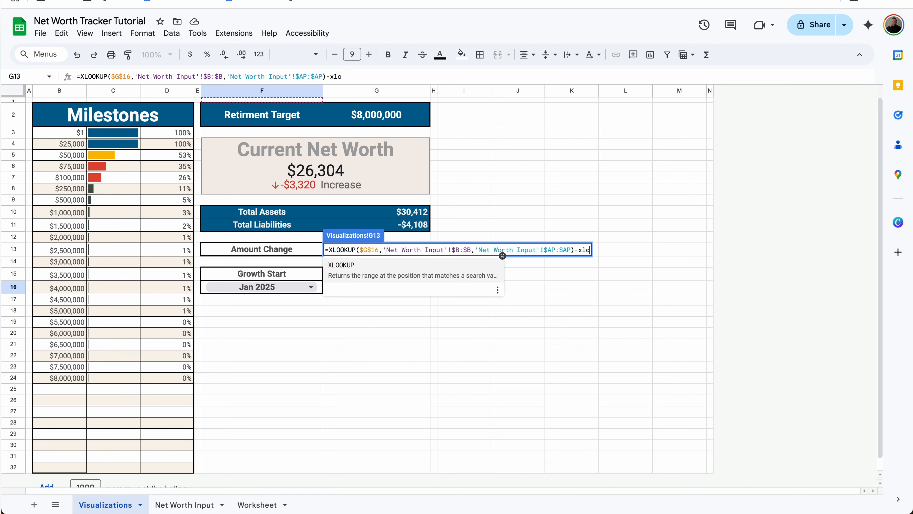
{"action": "left_click", "coordinate": [360, 273]}
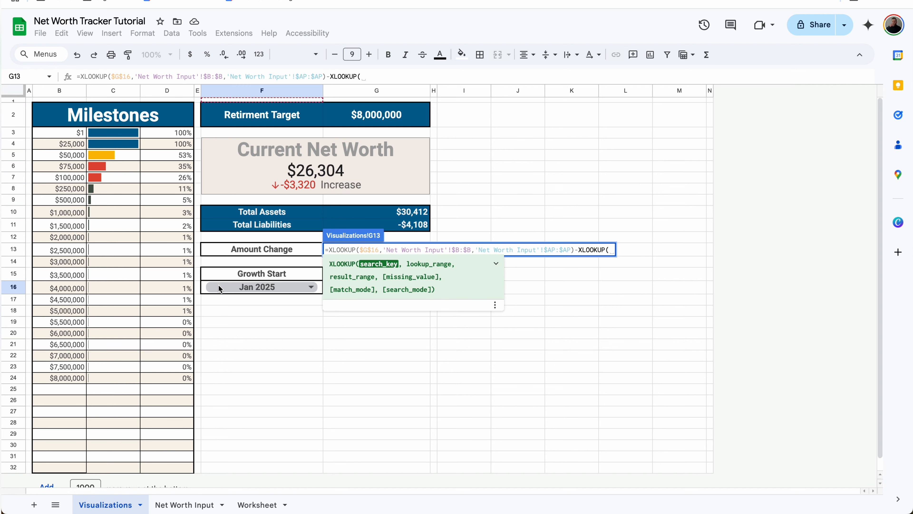
{"action": "left_click", "coordinate": [205, 286]}
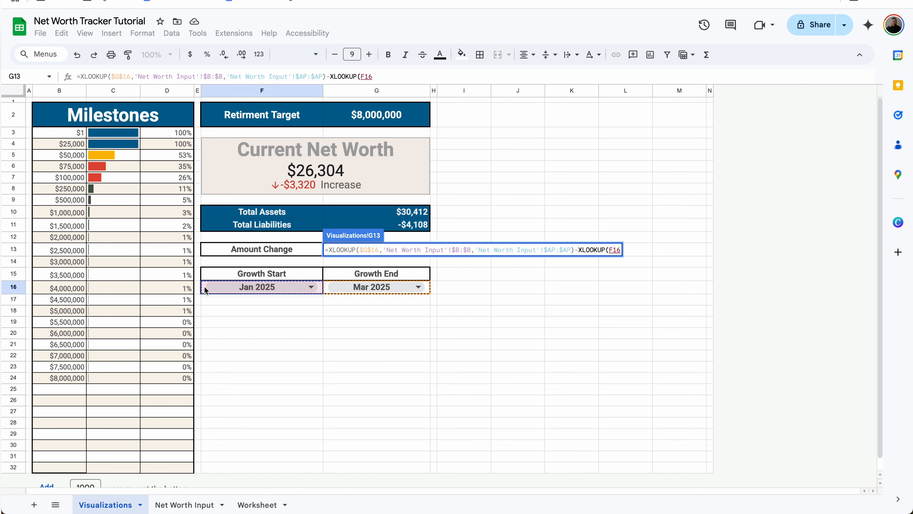
{"action": "key", "text": "F4"}
{"action": "type", "text": ","}
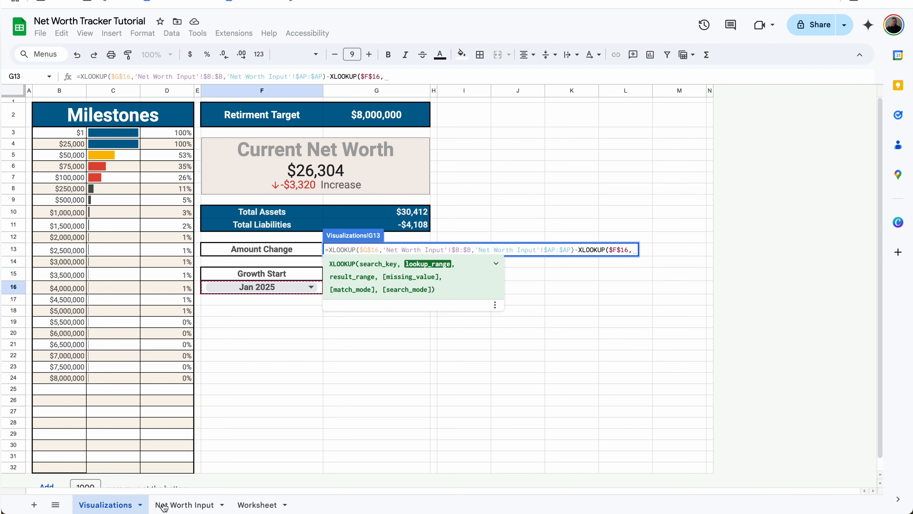
Complete the second XLOOKUP with Net Worth Input ranges $B:$B for lookup and $AP:$AP for results, and enter the formula.
{"action": "left_click", "coordinate": [189, 503]}
{"action": "left_click", "coordinate": [70, 93]}
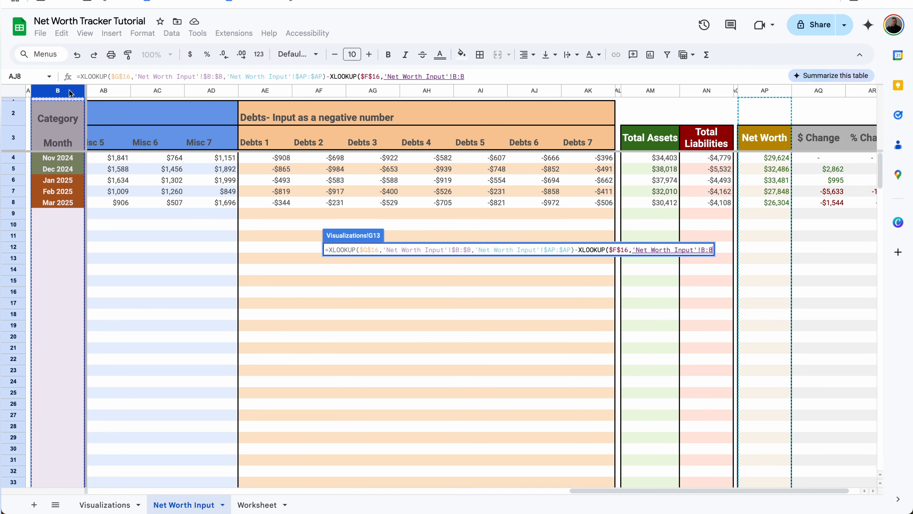
{"action": "key", "text": "F4"}
{"action": "type", "text": ","}
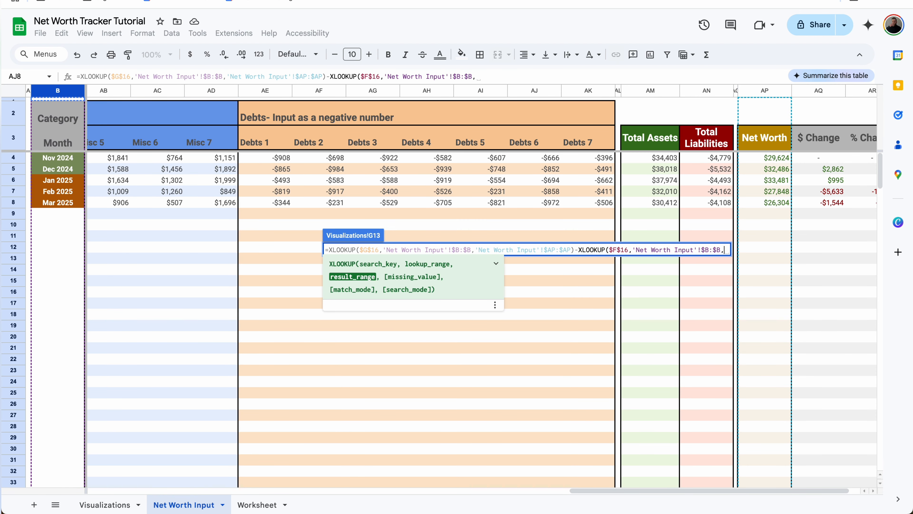
{"action": "left_click", "coordinate": [766, 91]}
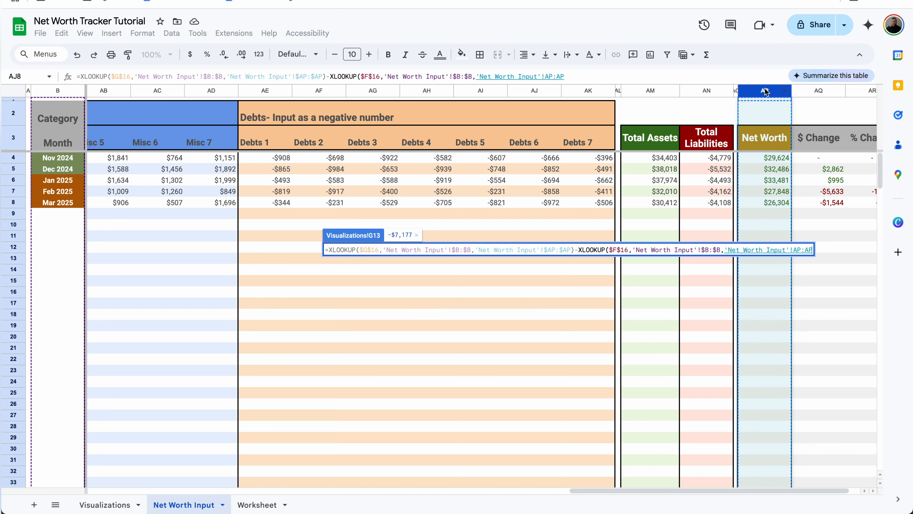
{"action": "key", "text": "F4"}
{"action": "key", "text": "Return"}
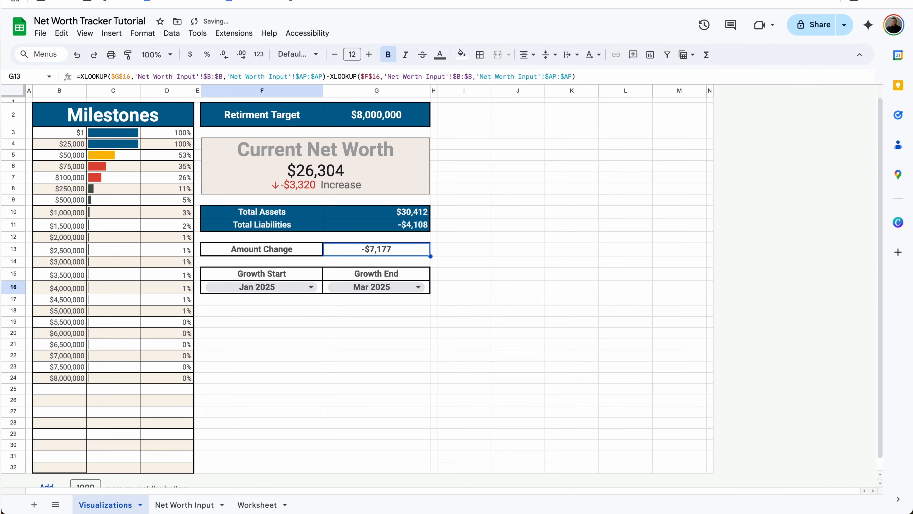
Check the amount change with a temporary =AP8-AP6 formula in AP2 of Net Worth Input, and clear that cell.
{"action": "left_click", "coordinate": [428, 292]}
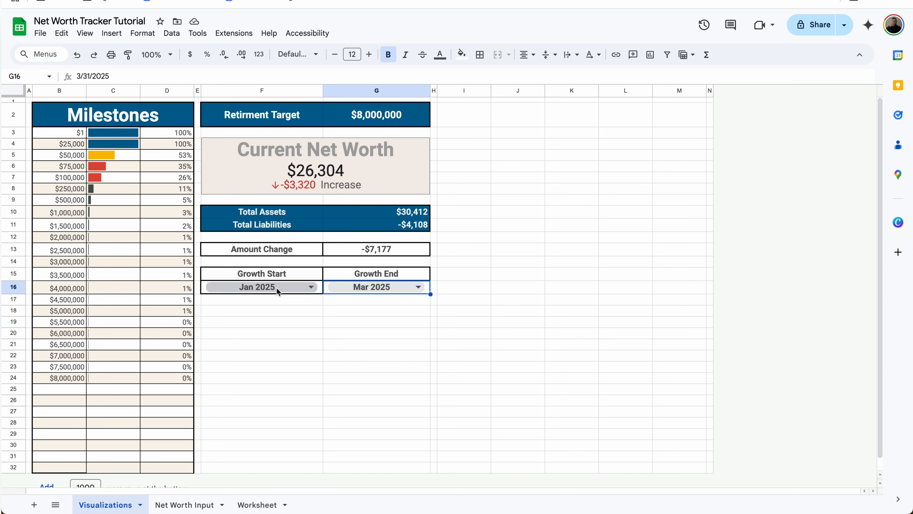
{"action": "left_click", "coordinate": [195, 504]}
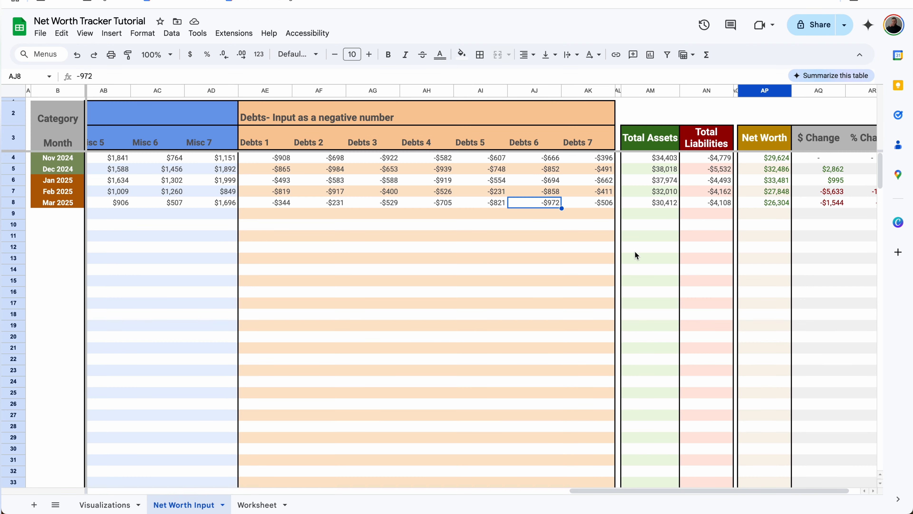
{"action": "left_click", "coordinate": [756, 221]}
{"action": "scroll", "coordinate": [756, 221], "scroll_direction": "right", "scroll_amount": 2}
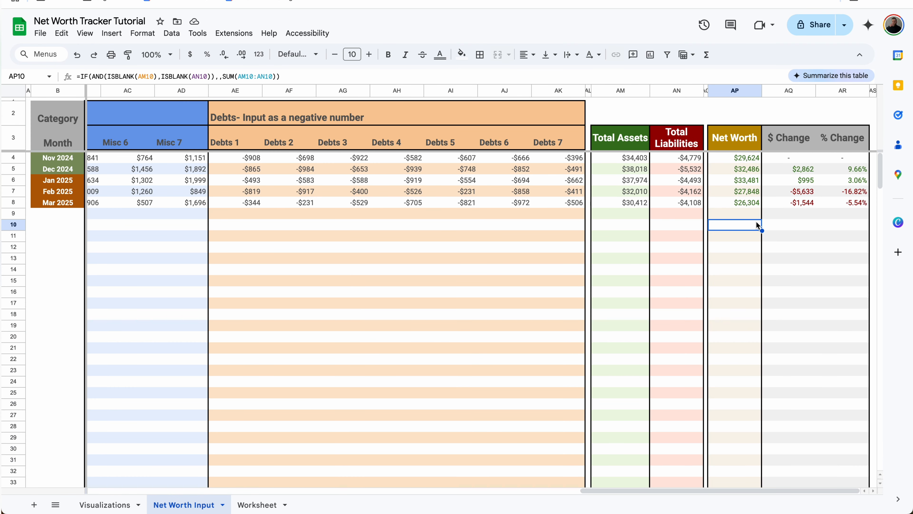
{"action": "left_click", "coordinate": [733, 117]}
{"action": "type", "text": "="}
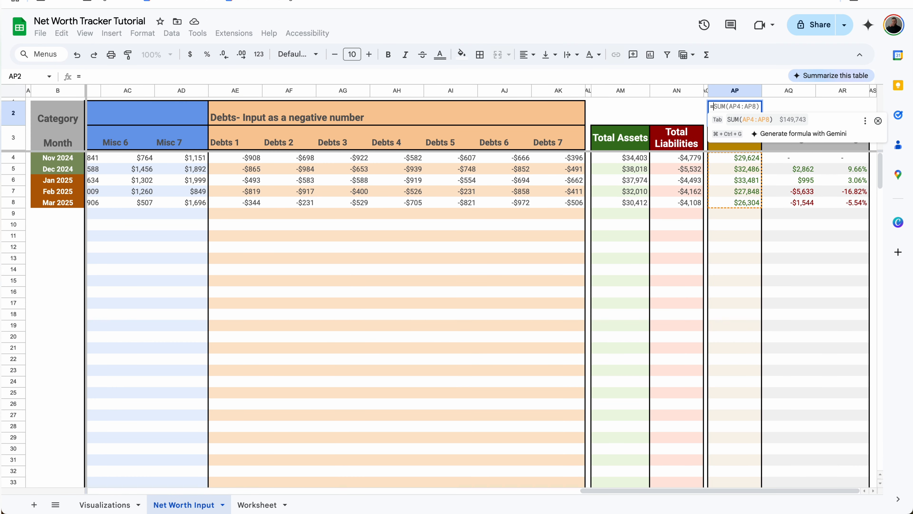
{"action": "left_click", "coordinate": [736, 202]}
{"action": "type", "text": "-"}
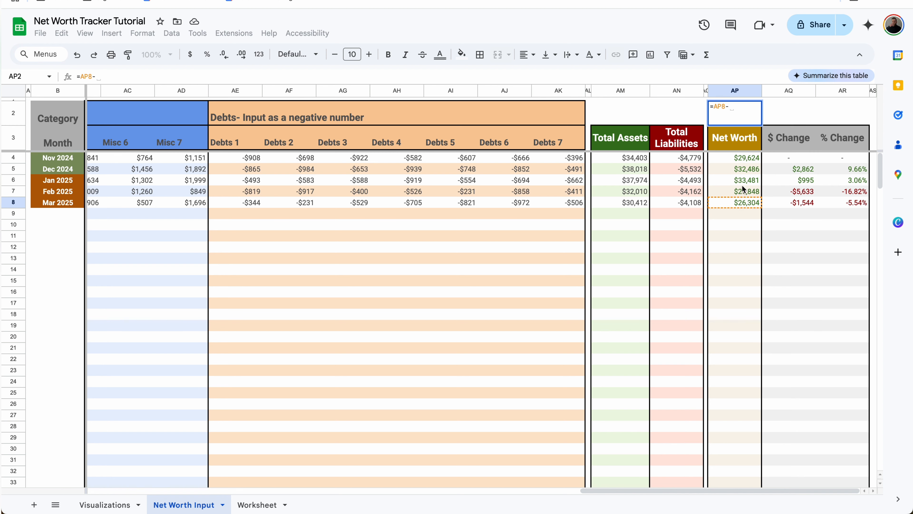
{"action": "left_click", "coordinate": [742, 181]}
{"action": "key", "text": "Return"}
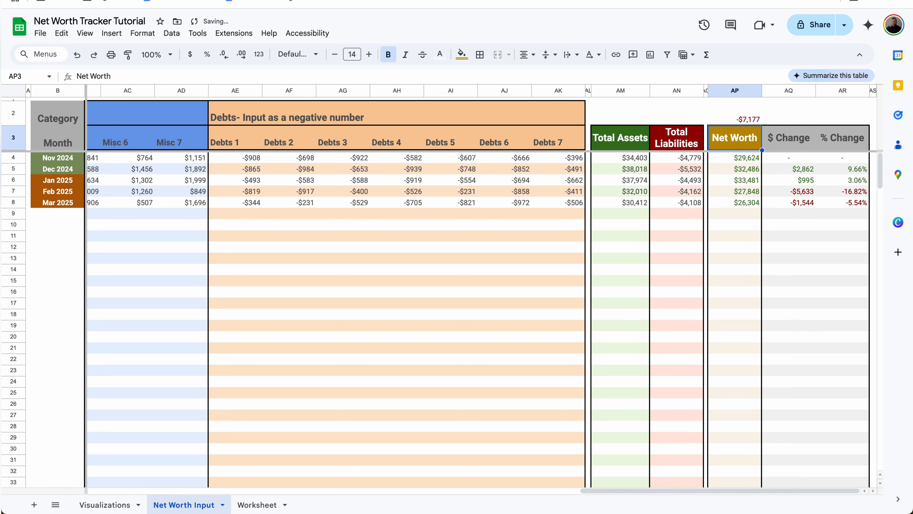
{"action": "left_click", "coordinate": [745, 119]}
{"action": "key", "text": "Delete"}
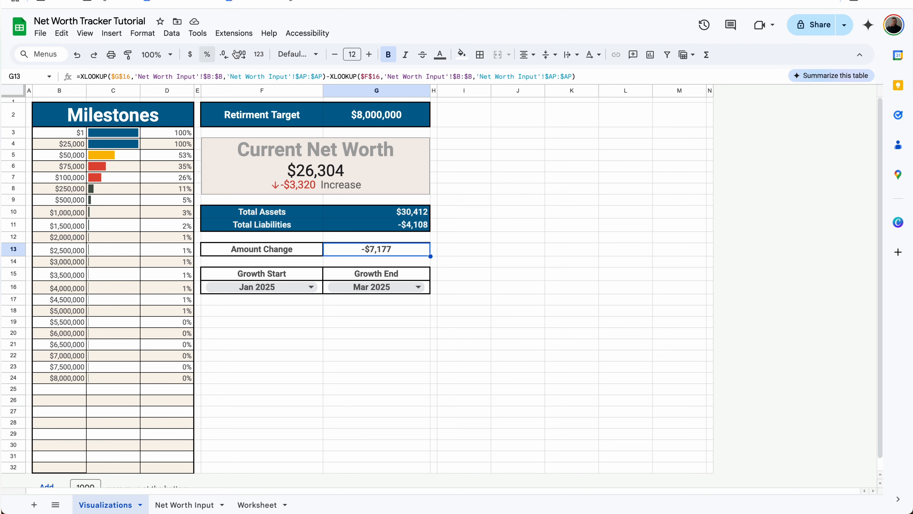
Apply the custom number format $[Color10]#,##0_);[Red]-$#,##0 to the Amount Change value in G13.
{"action": "left_click", "coordinate": [259, 54]}
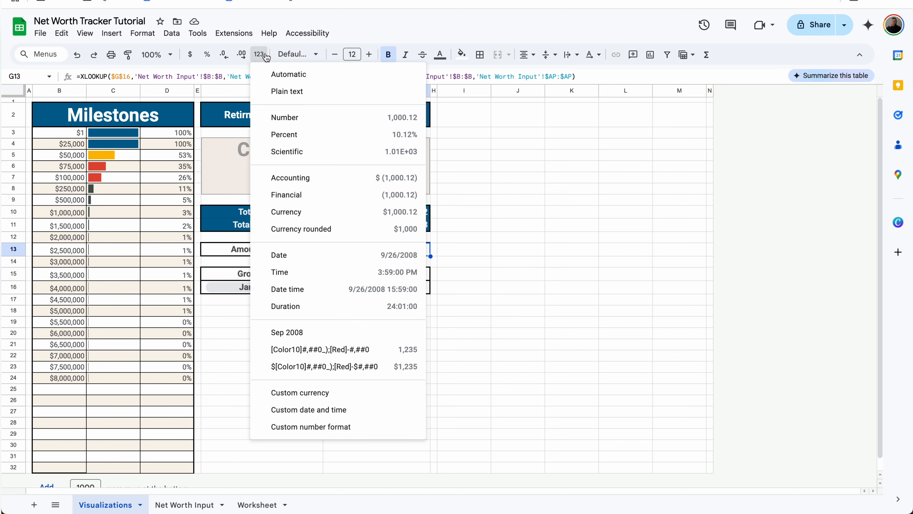
{"action": "left_click", "coordinate": [336, 367]}
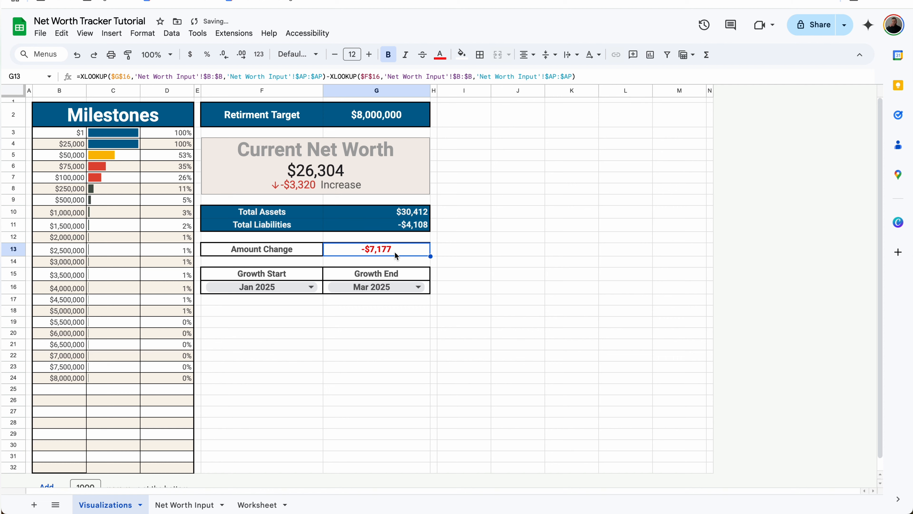
{"action": "left_click", "coordinate": [259, 54]}
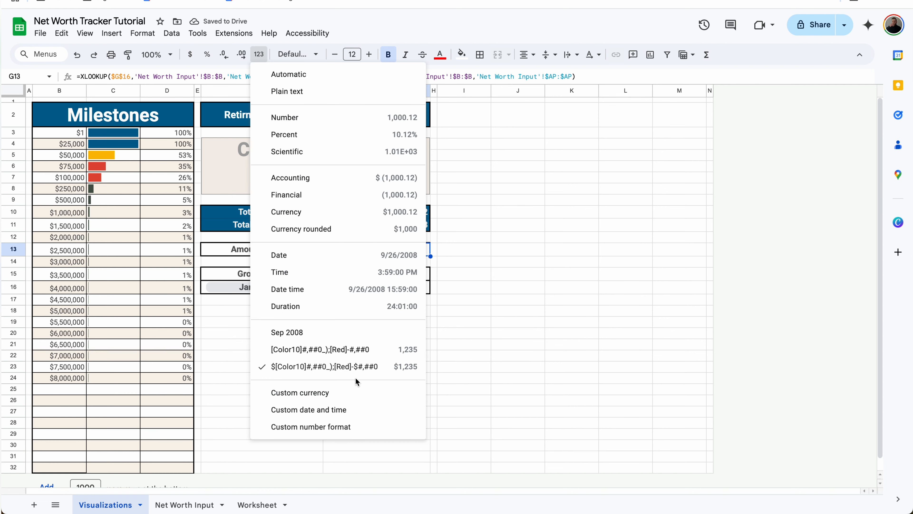
{"action": "left_click", "coordinate": [337, 427]}
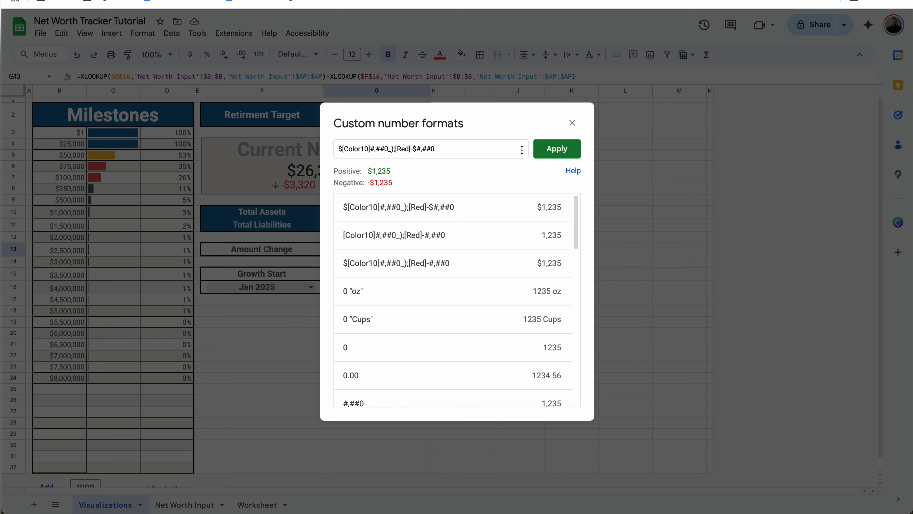
{"action": "left_click", "coordinate": [574, 149]}
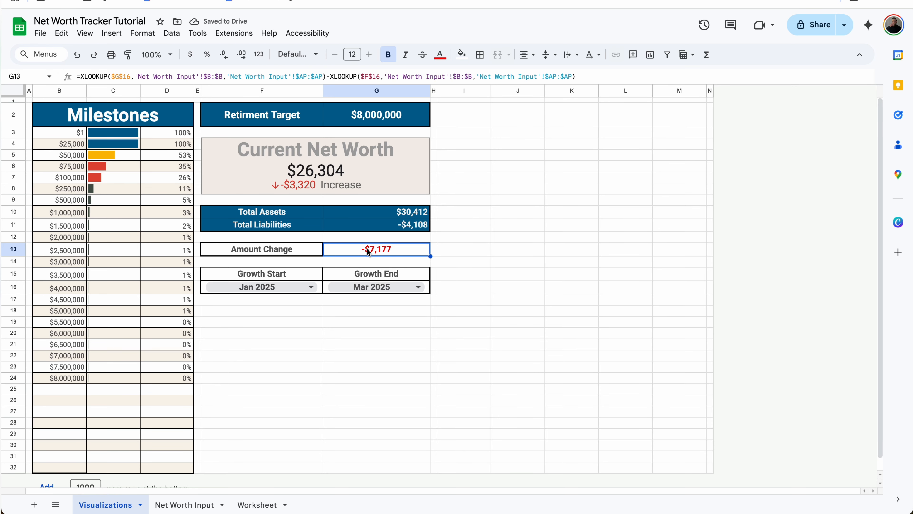
Choose Nov 2024 as the Growth Start and Dec 2024 as the Growth End, and check the Amount Change value.
{"action": "left_click", "coordinate": [377, 287]}
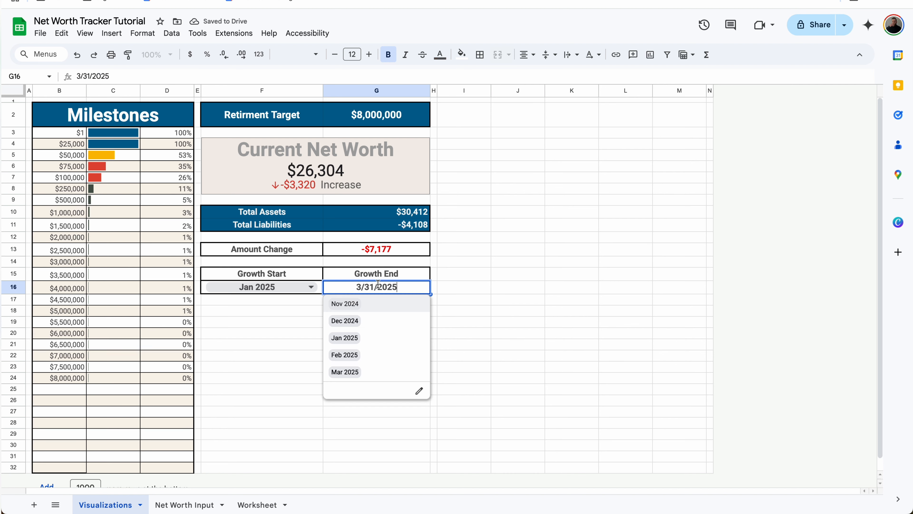
{"action": "left_click", "coordinate": [291, 289]}
{"action": "left_click", "coordinate": [291, 289]}
{"action": "left_click", "coordinate": [262, 305]}
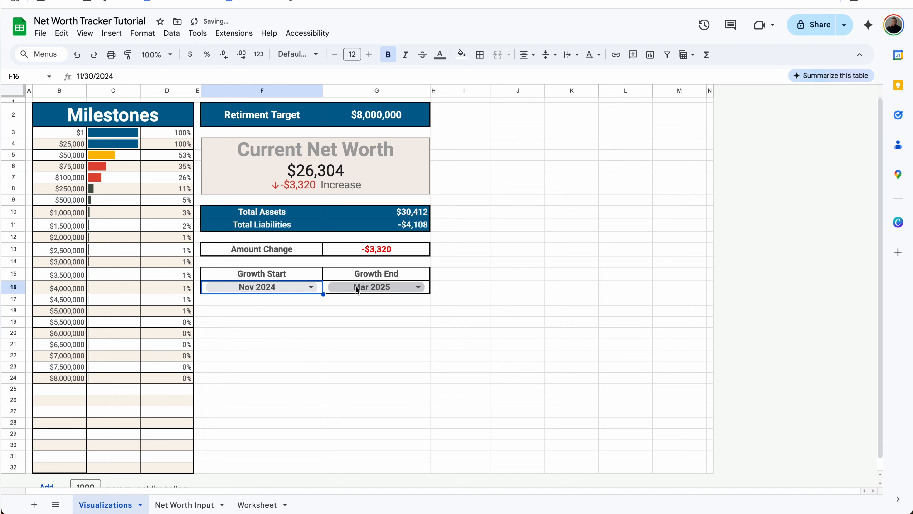
{"action": "left_click", "coordinate": [358, 289]}
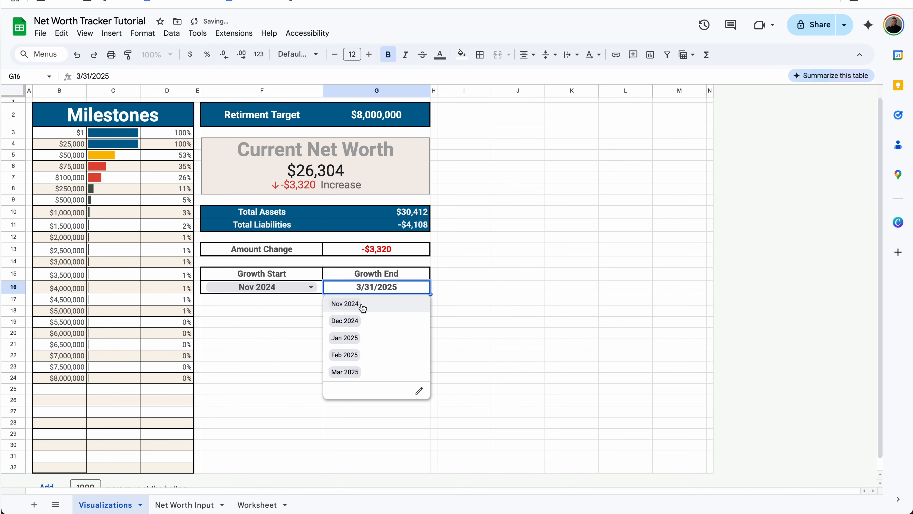
{"action": "left_click", "coordinate": [357, 322]}
{"action": "left_click", "coordinate": [399, 251]}
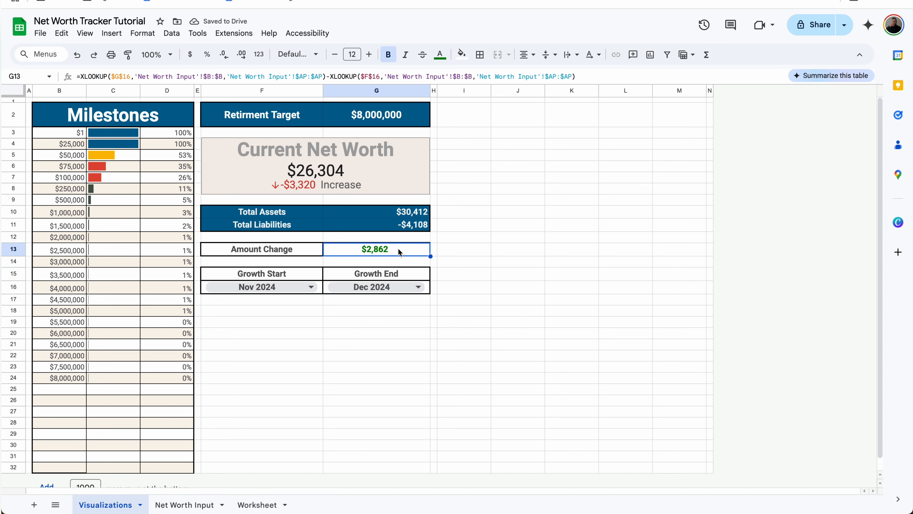
Insert a new chart at cell F18 of the Visualizations sheet.
{"action": "left_click", "coordinate": [252, 311]}
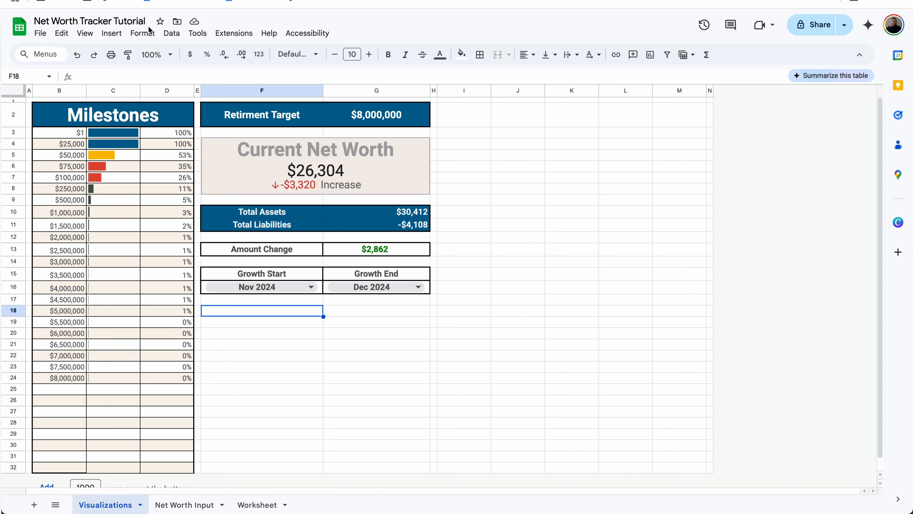
{"action": "left_click", "coordinate": [114, 35]}
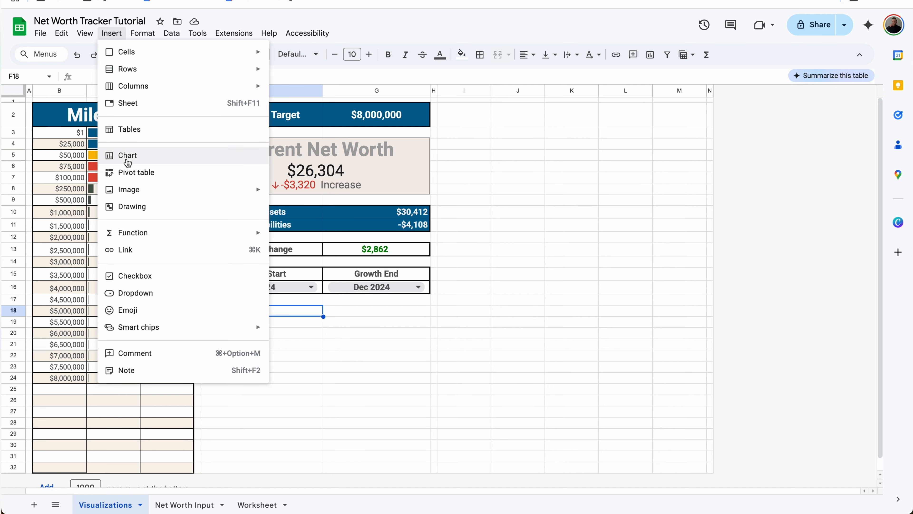
{"action": "left_click", "coordinate": [128, 158]}
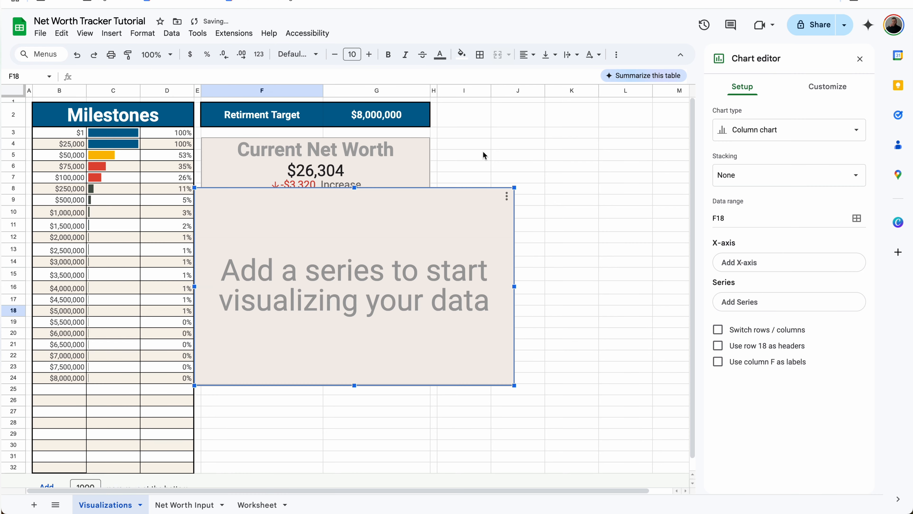
Set the chart's data range to Worksheet!F2:AG3.
{"action": "left_click", "coordinate": [857, 218]}
{"action": "left_click_drag", "start_coordinate": [450, 219], "coordinate": [300, 203]}
{"action": "key", "text": "BackSpace"}
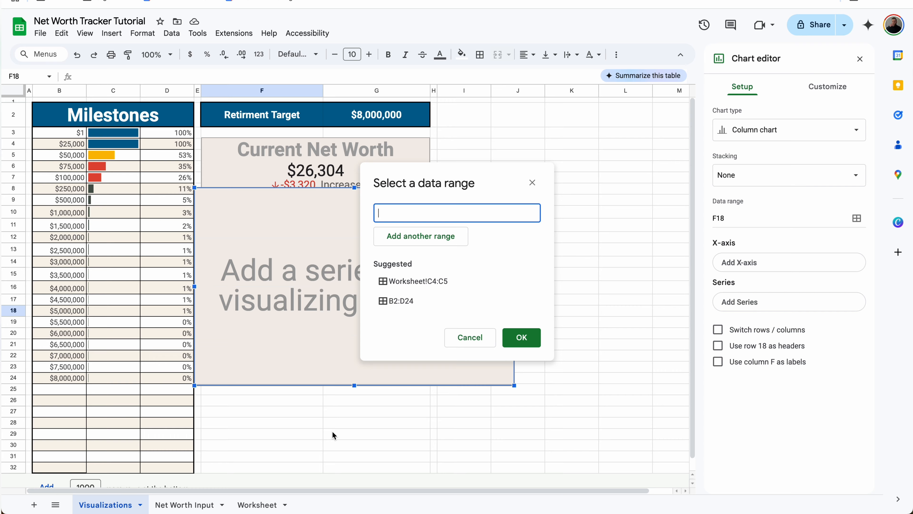
{"action": "left_click", "coordinate": [260, 504]}
{"action": "left_click_drag", "start_coordinate": [308, 109], "coordinate": [104, 129]}
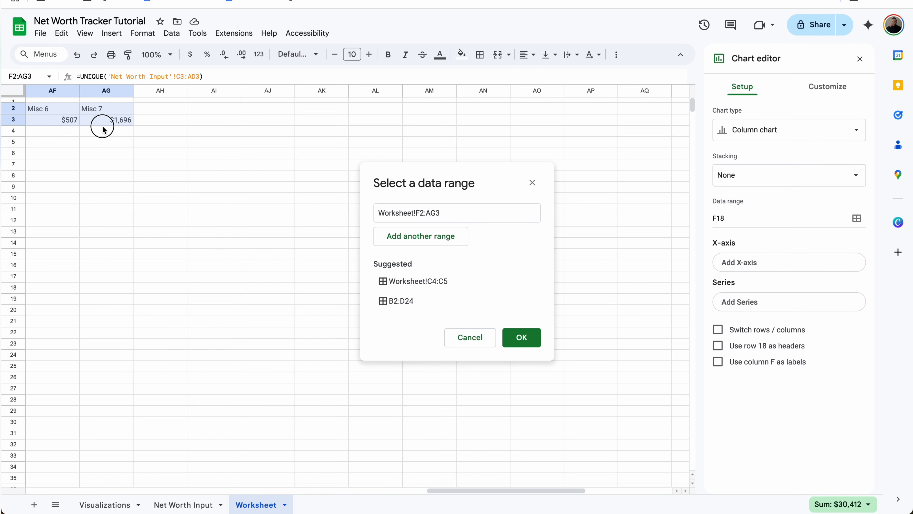
{"action": "left_click", "coordinate": [523, 337]}
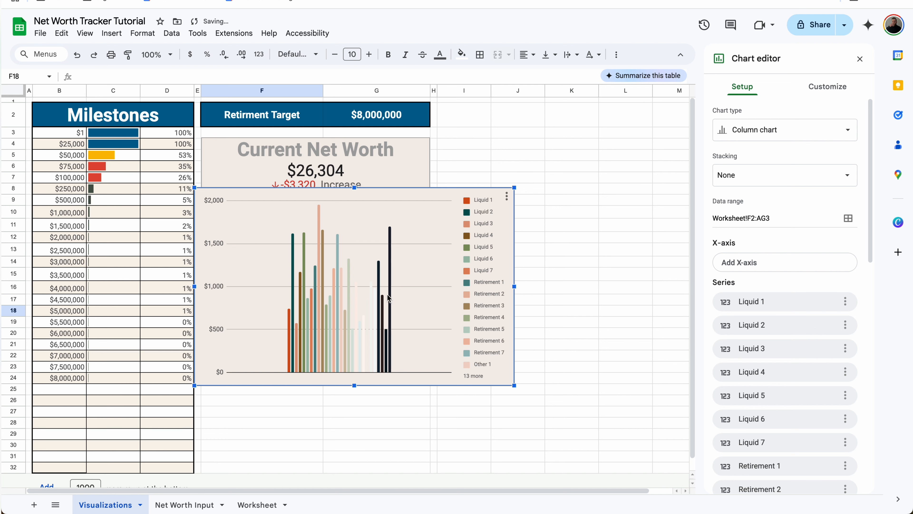
Change the chart to a doughnut chart with rows and columns switched, and move it lower on the sheet.
{"action": "left_click", "coordinate": [769, 134]}
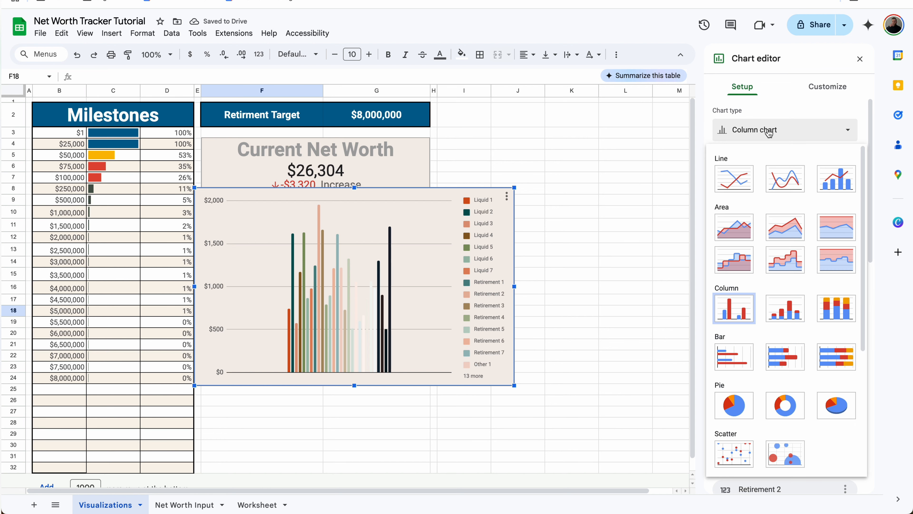
{"action": "left_click", "coordinate": [785, 406]}
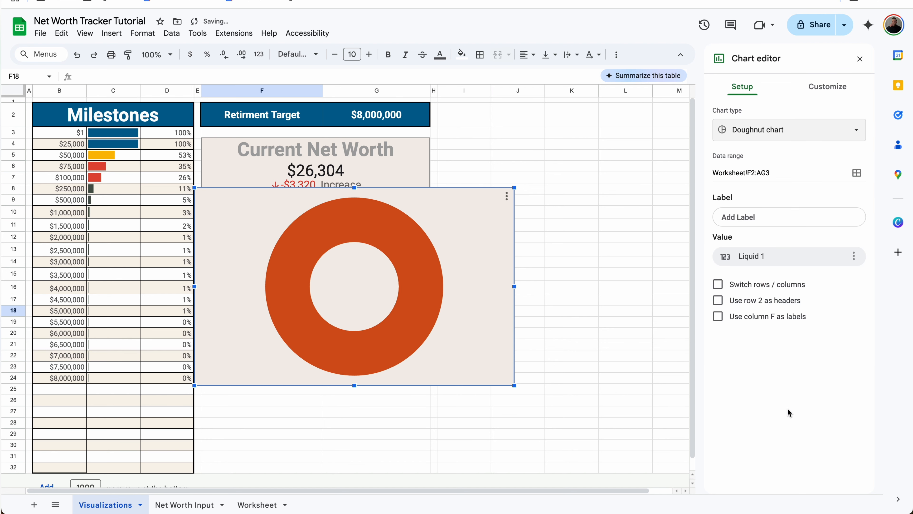
{"action": "left_click", "coordinate": [719, 286]}
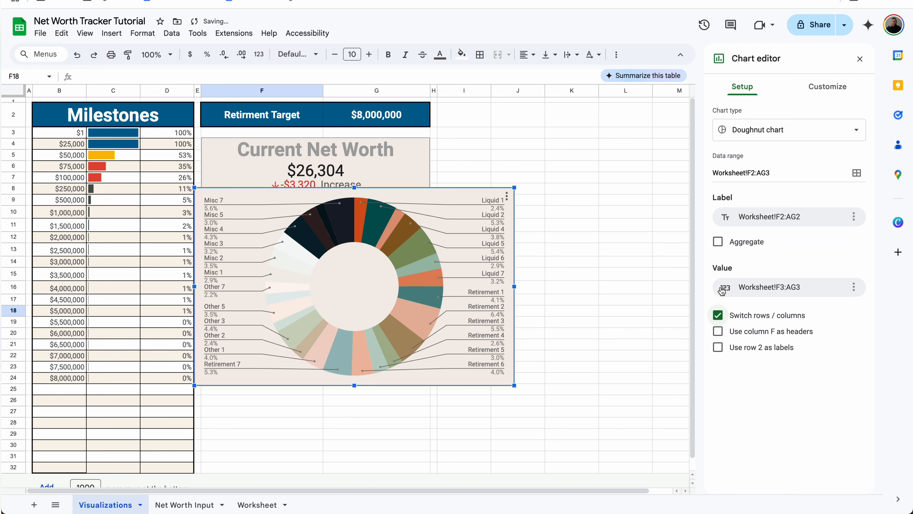
{"action": "left_click_drag", "start_coordinate": [453, 196], "coordinate": [486, 331]}
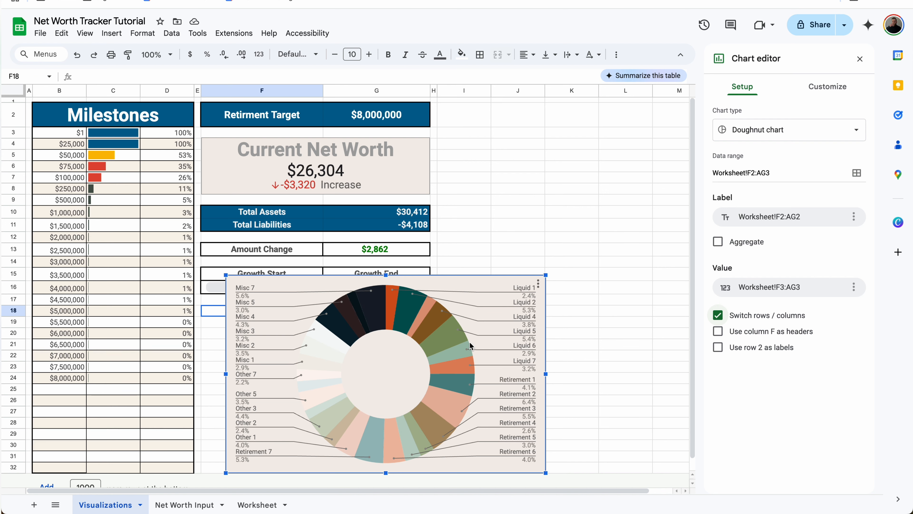
Clear the Debts 5 to Debts 7 headers and values in AI3:AK9 of Net Worth Input.
{"action": "left_click", "coordinate": [180, 506]}
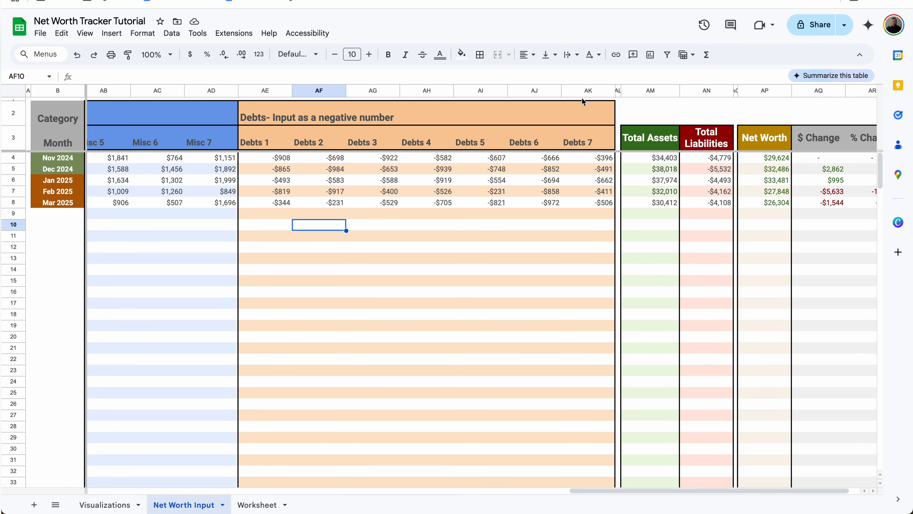
{"action": "left_click_drag", "start_coordinate": [578, 135], "coordinate": [479, 213]}
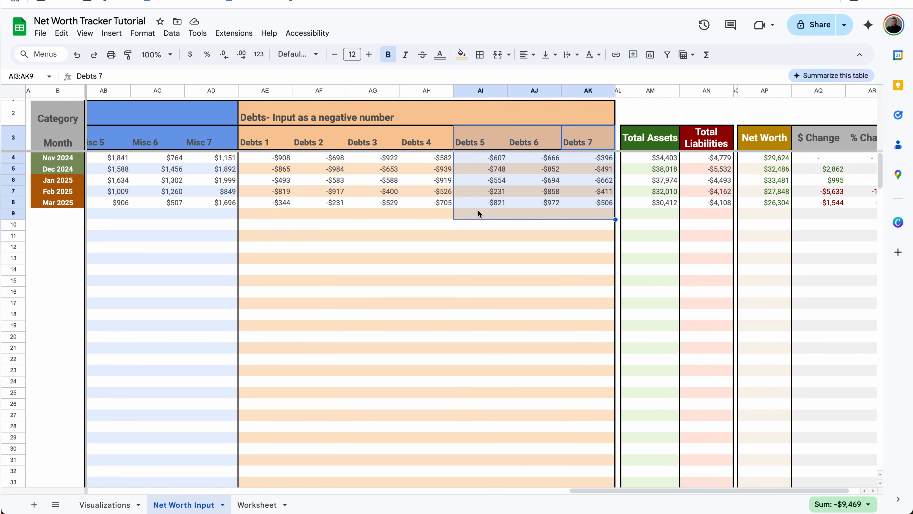
{"action": "key", "text": "Delete"}
Group the empty debt columns AI to AK and collapse the group.
{"action": "left_click_drag", "start_coordinate": [595, 93], "coordinate": [493, 91]}
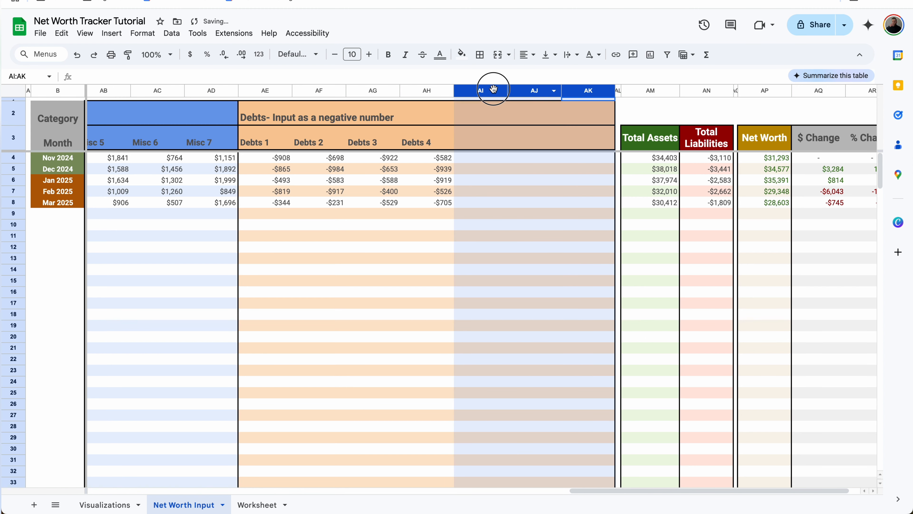
{"action": "right_click", "coordinate": [493, 91]}
{"action": "mouse_move", "coordinate": [526, 452]}
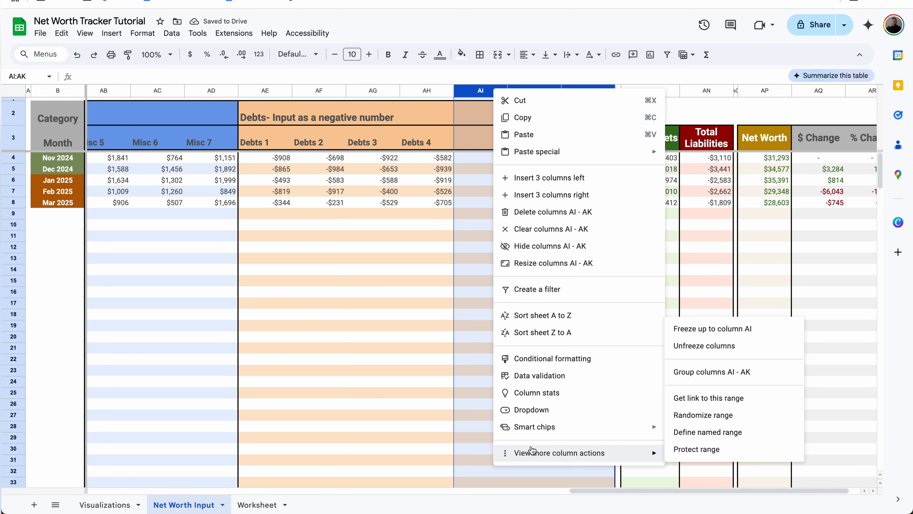
{"action": "left_click", "coordinate": [714, 374]}
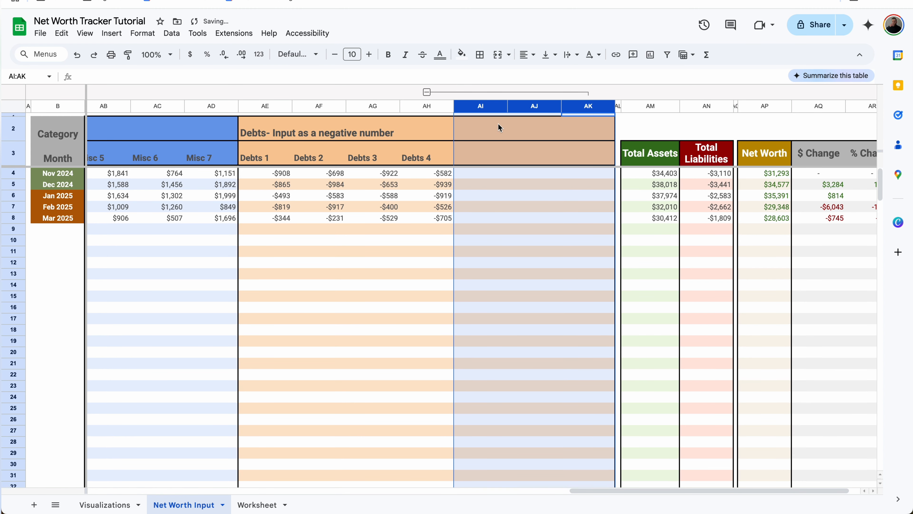
{"action": "left_click", "coordinate": [427, 92]}
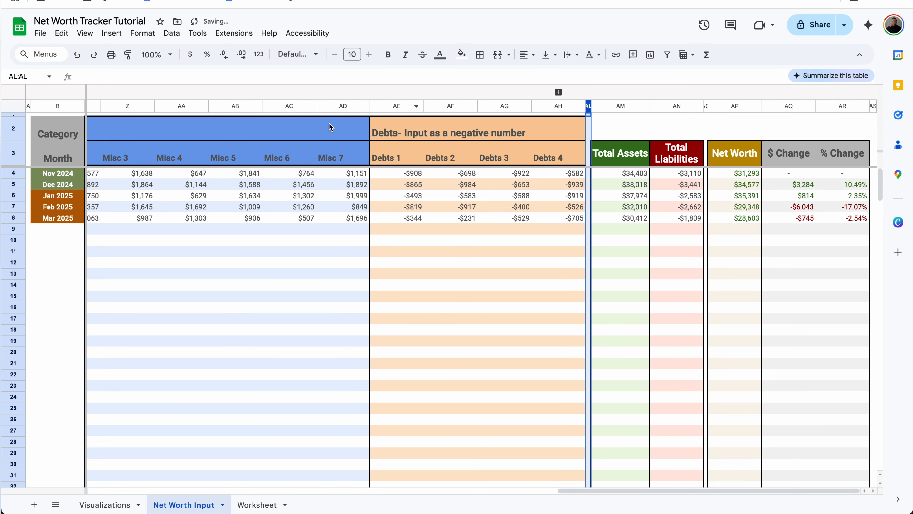
Expand the AI to AK group, look at the column actions for ungrouping it, and collapse it again.
{"action": "left_click", "coordinate": [559, 93]}
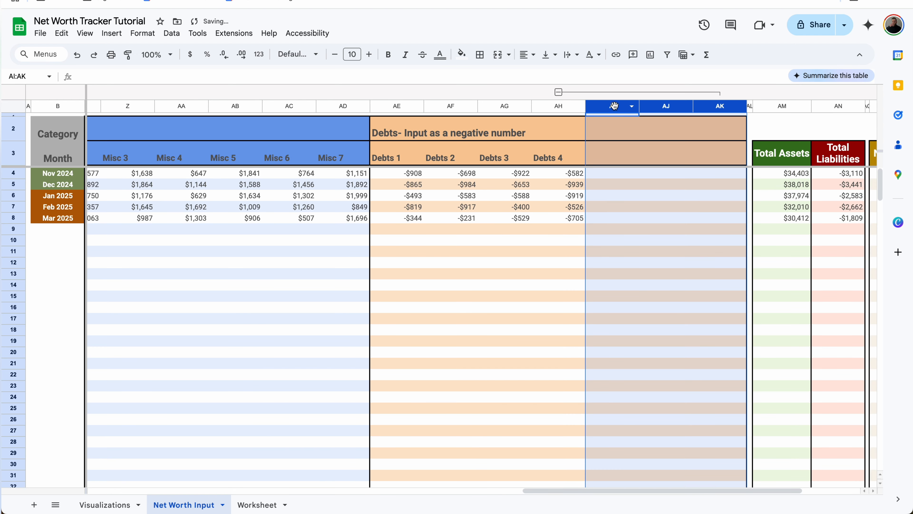
{"action": "right_click", "coordinate": [614, 105]}
{"action": "mouse_move", "coordinate": [653, 472]}
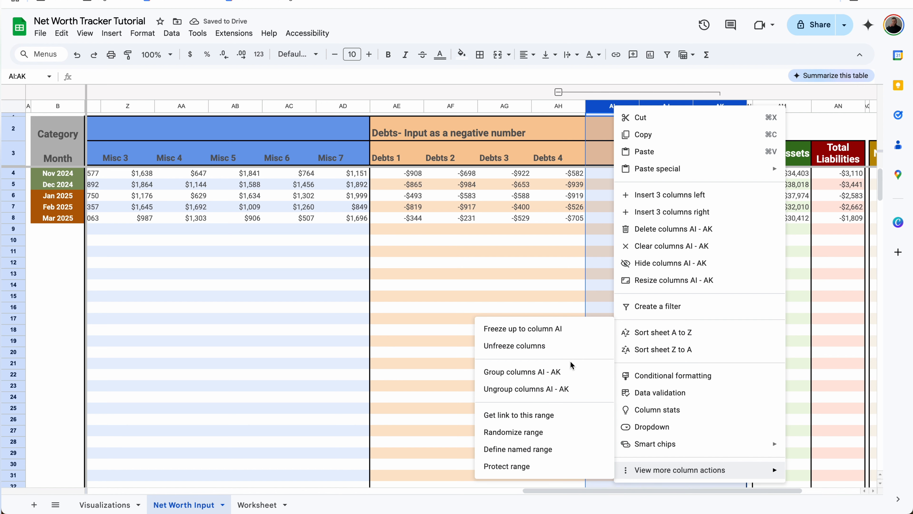
{"action": "left_click", "coordinate": [558, 93]}
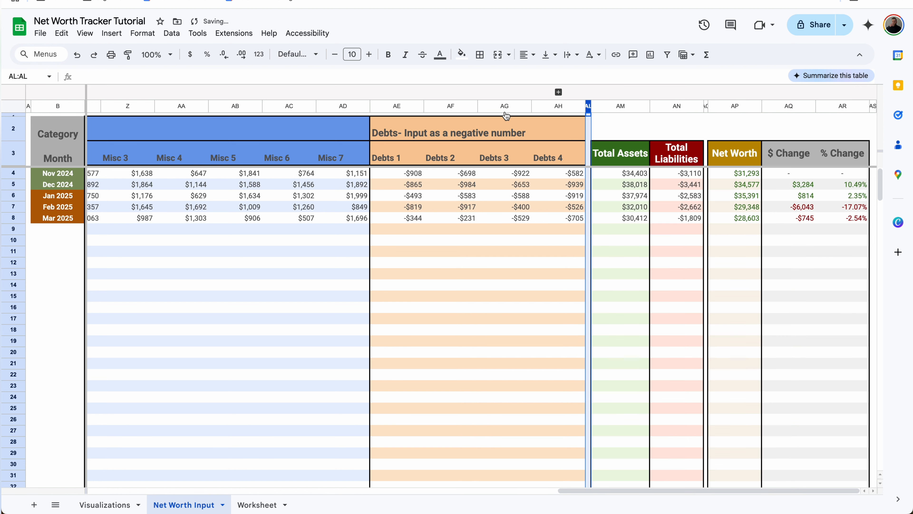
Clear the Misc 4 to Misc 7 headers and values in AA3:AD13.
{"action": "left_click_drag", "start_coordinate": [333, 162], "coordinate": [184, 158]}
{"action": "scroll", "coordinate": [184, 158], "scroll_direction": "left", "scroll_amount": 6}
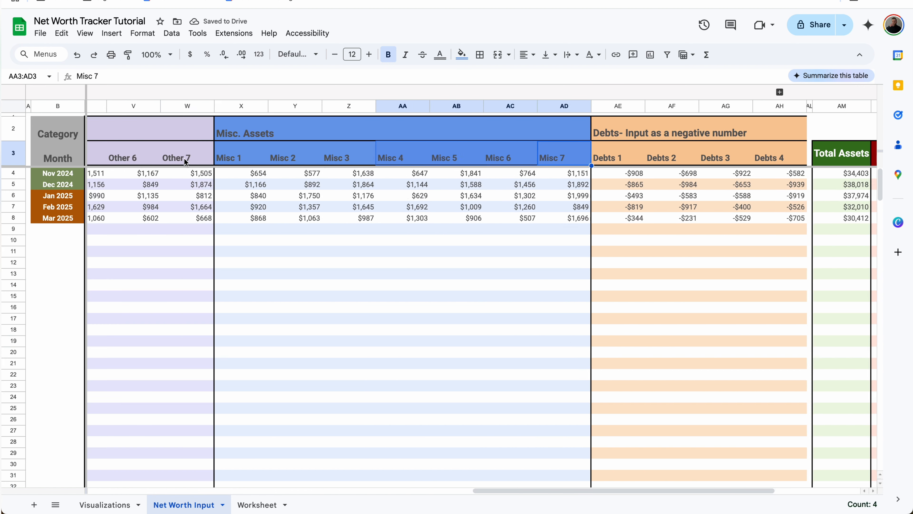
{"action": "key", "text": "Delete"}
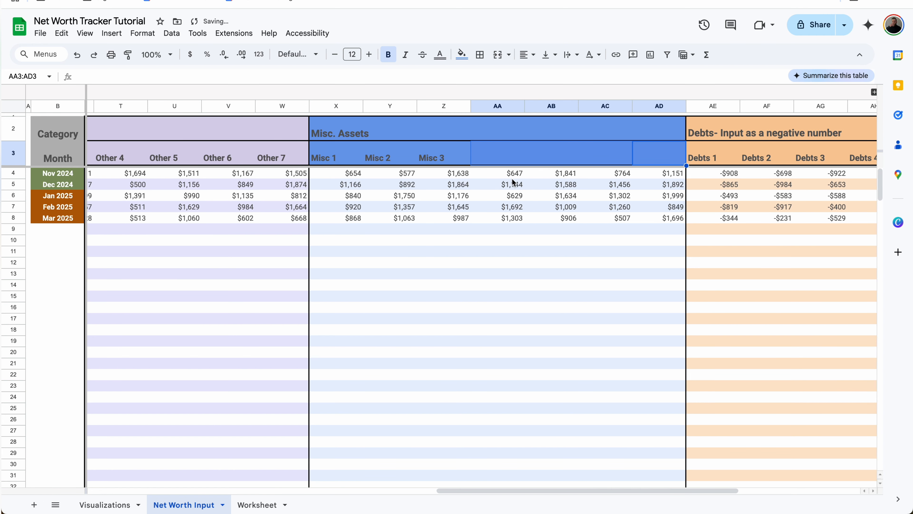
{"action": "left_click_drag", "start_coordinate": [503, 149], "coordinate": [644, 279]}
{"action": "key", "text": "Delete"}
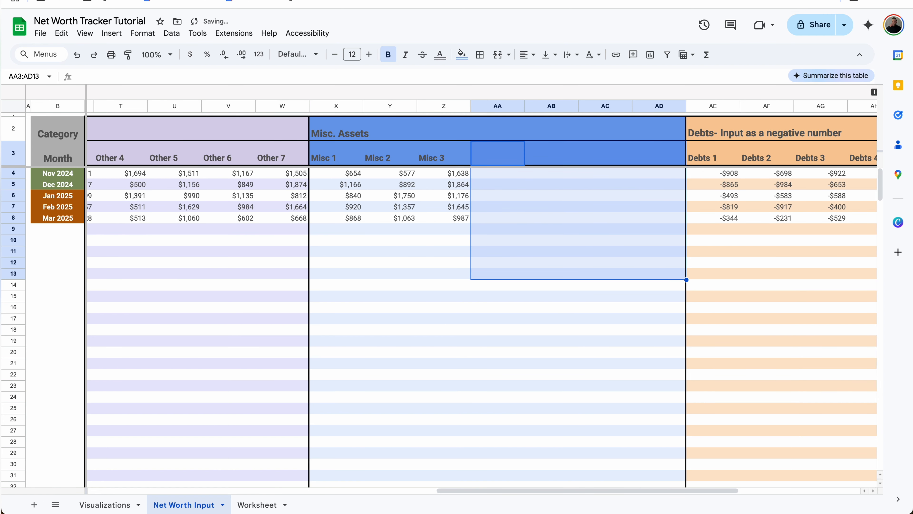
Group the empty Misc. Assets columns AA to AD and collapse the group.
{"action": "left_click_drag", "start_coordinate": [664, 101], "coordinate": [504, 102]}
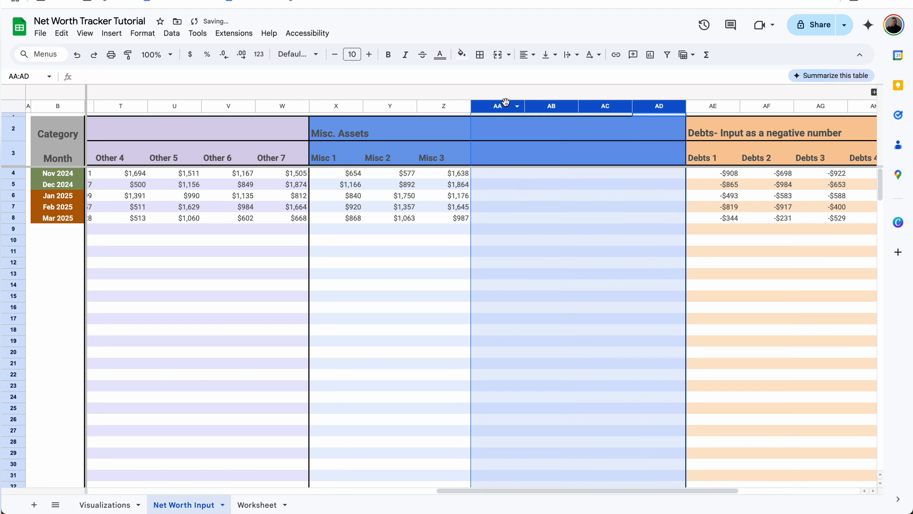
{"action": "right_click", "coordinate": [506, 102]}
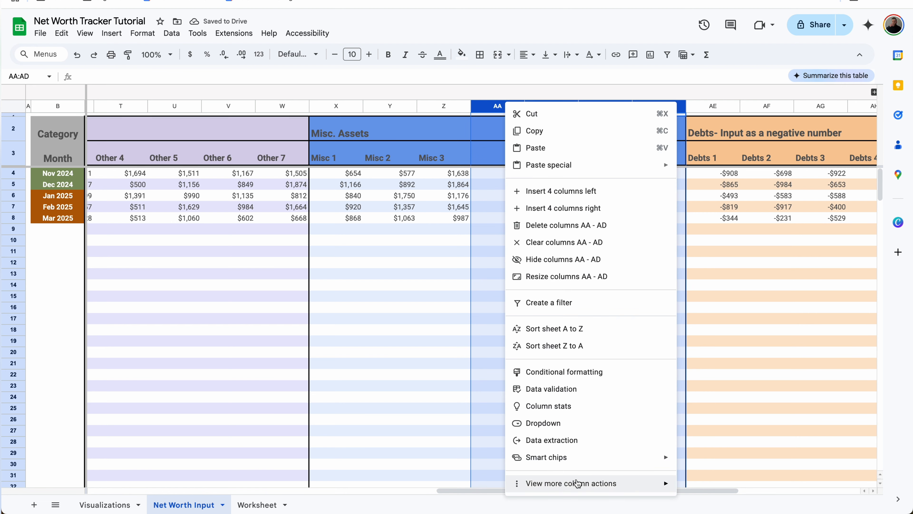
{"action": "mouse_move", "coordinate": [578, 483]}
{"action": "left_click", "coordinate": [727, 342]}
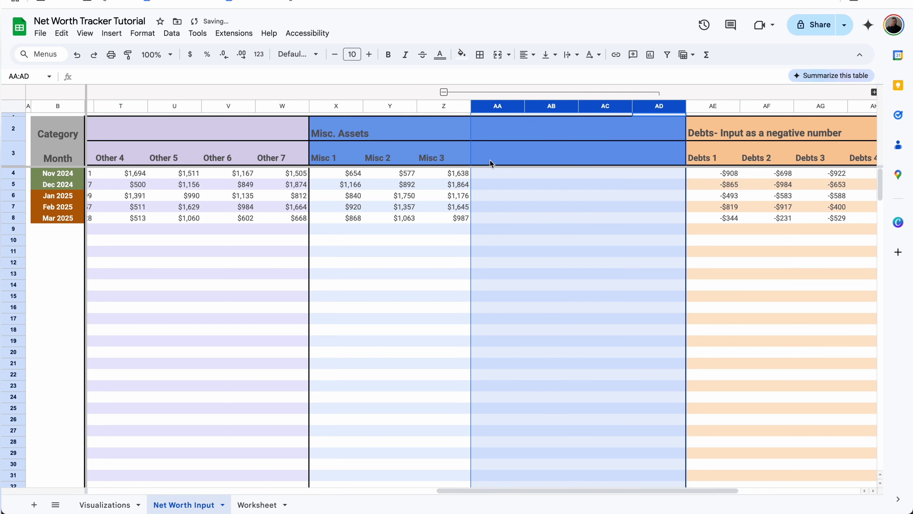
{"action": "left_click", "coordinate": [444, 92]}
Clear the Other 3 to Other 7 headers and values in S3:W15.
{"action": "left_click", "coordinate": [347, 172]}
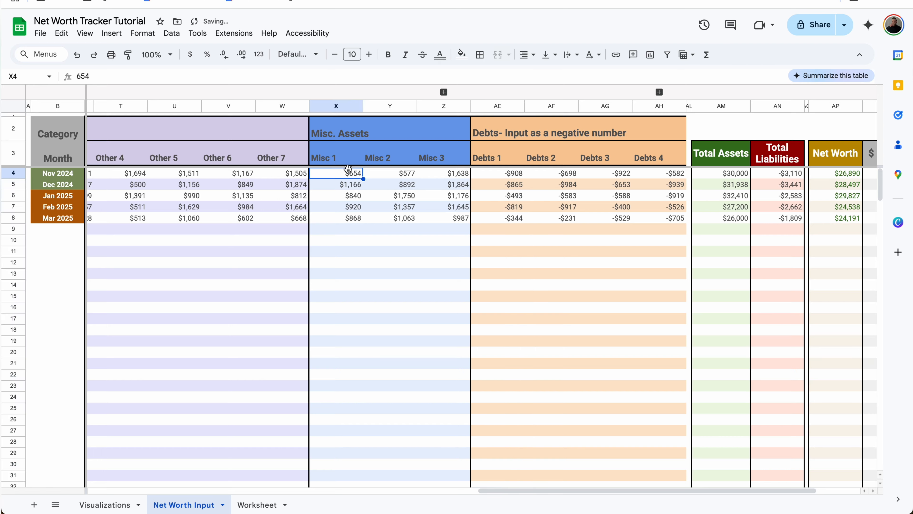
{"action": "scroll", "coordinate": [348, 172], "scroll_direction": "left", "scroll_amount": 3}
{"action": "scroll", "coordinate": [348, 171], "scroll_direction": "left", "scroll_amount": 2}
{"action": "left_click_drag", "start_coordinate": [415, 148], "coordinate": [328, 298]}
{"action": "key", "text": "Delete"}
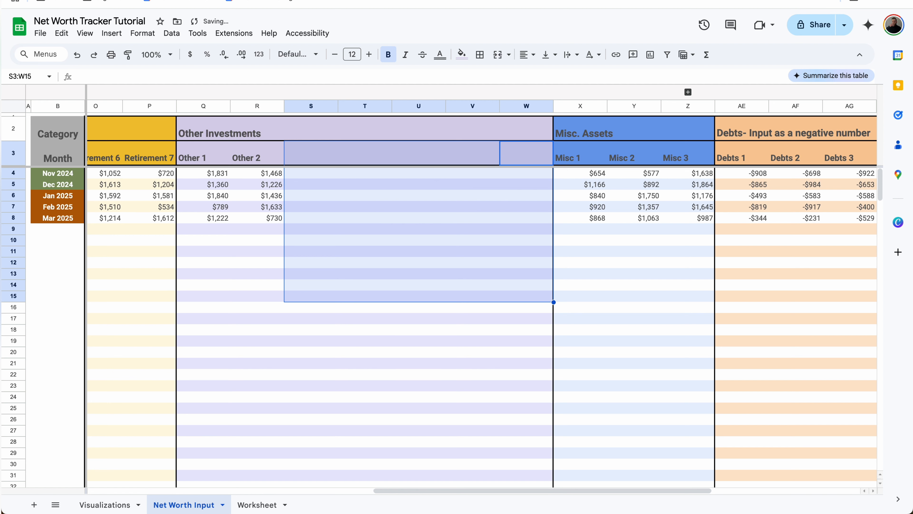
Group the empty Other Investments columns S to W and collapse the group.
{"action": "left_click_drag", "start_coordinate": [311, 105], "coordinate": [525, 129]}
{"action": "right_click", "coordinate": [527, 106]}
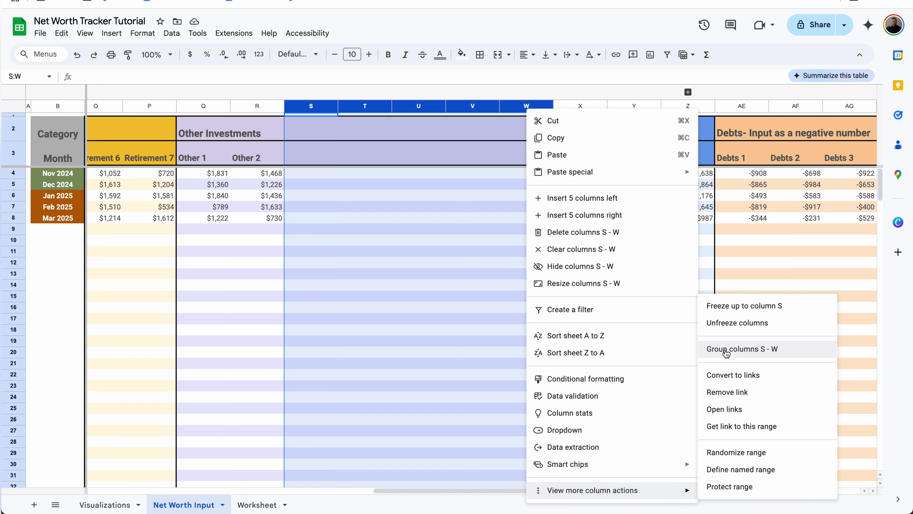
{"action": "left_click", "coordinate": [724, 349]}
{"action": "left_click", "coordinate": [347, 92]}
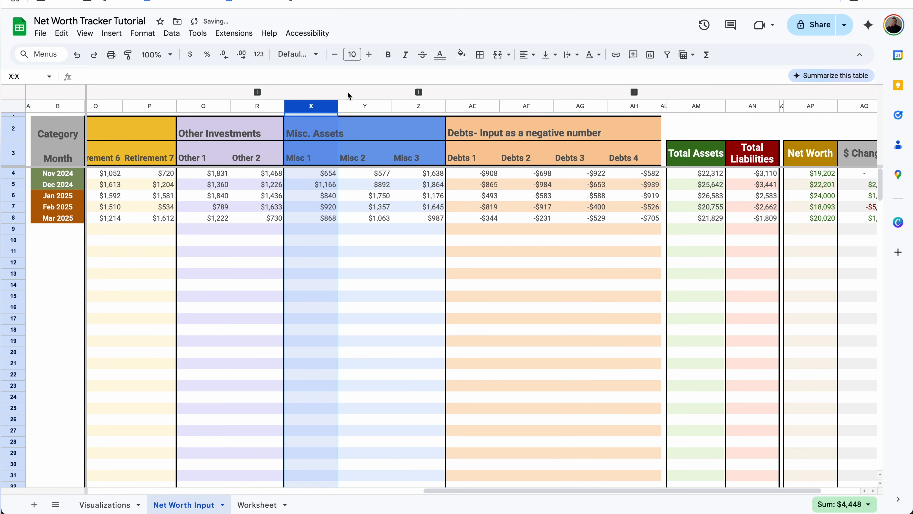
Clear the contents of columns N to P, which hold Retirement 5 to Retirement 7.
{"action": "scroll", "coordinate": [347, 91], "scroll_direction": "left", "scroll_amount": 15}
{"action": "left_click", "coordinate": [652, 155]}
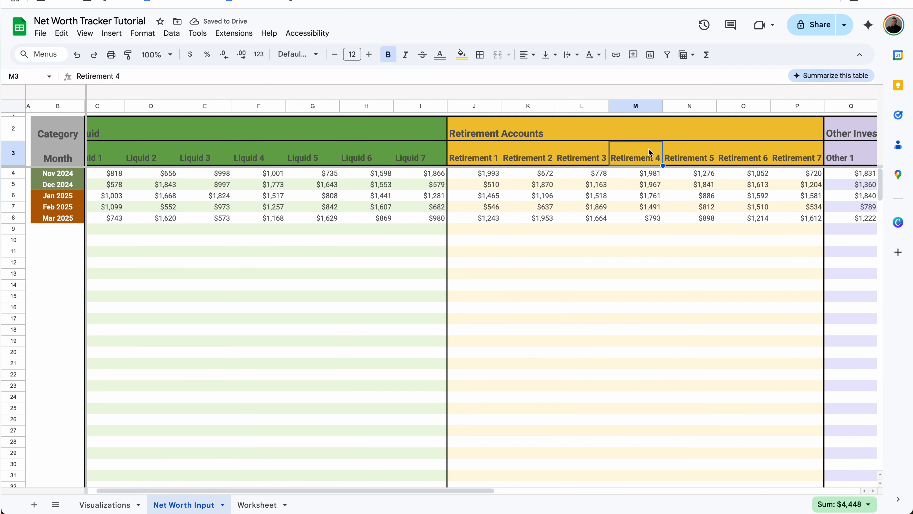
{"action": "left_click_drag", "start_coordinate": [685, 106], "coordinate": [799, 106]}
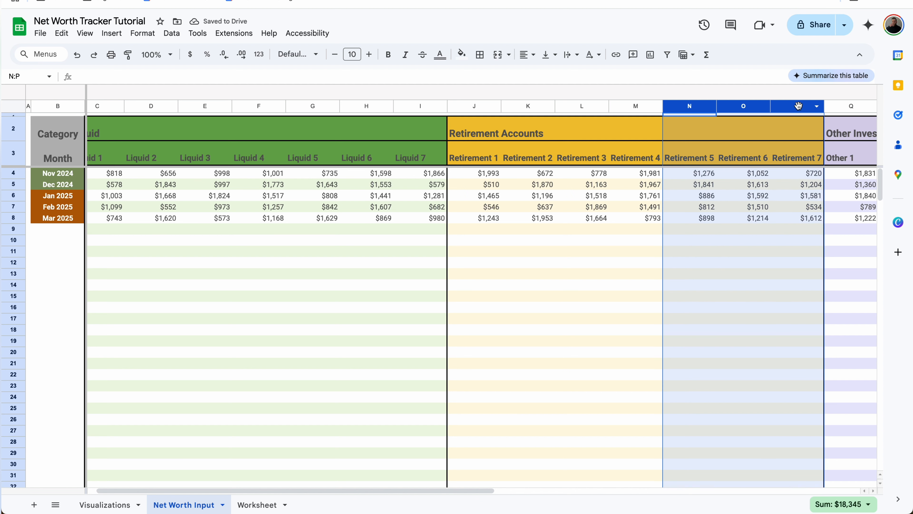
{"action": "key", "text": "Delete"}
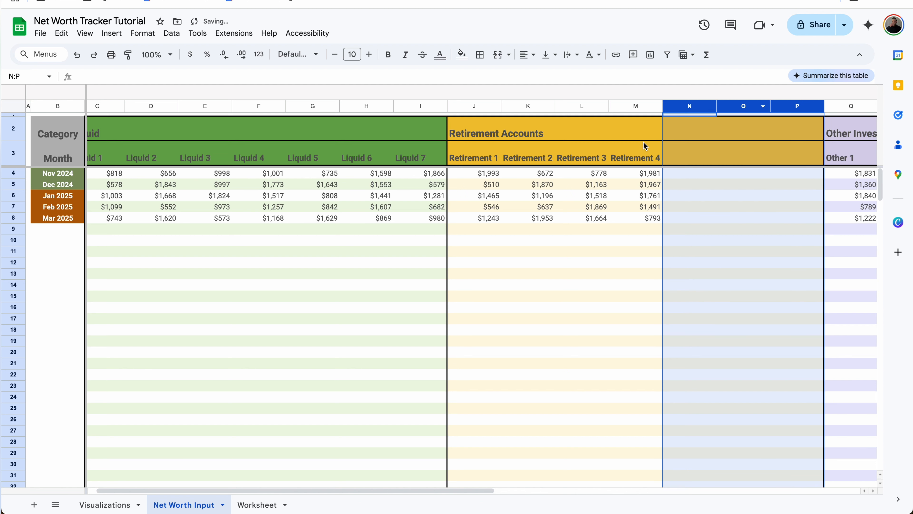
Group the empty Retirement Accounts columns N to P and collapse the group.
{"action": "right_click", "coordinate": [776, 108]}
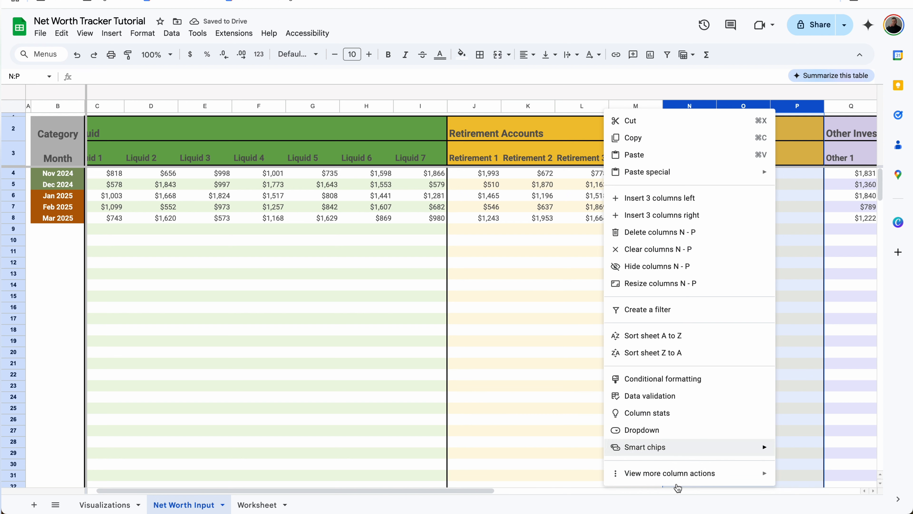
{"action": "mouse_move", "coordinate": [688, 478]}
{"action": "left_click", "coordinate": [504, 394]}
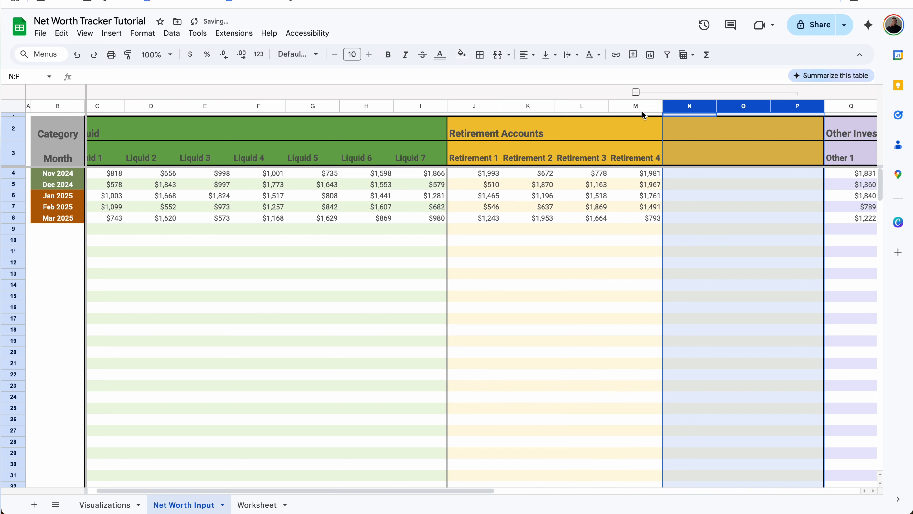
{"action": "left_click", "coordinate": [636, 91]}
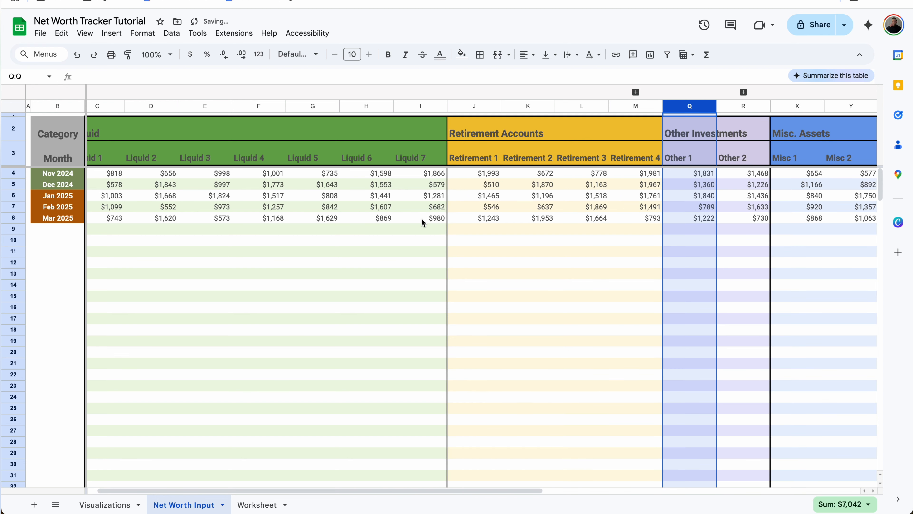
Clear the Liquid 7 header and values, and group column I on its own and collapse the group.
{"action": "scroll", "coordinate": [421, 219], "scroll_direction": "left", "scroll_amount": 1}
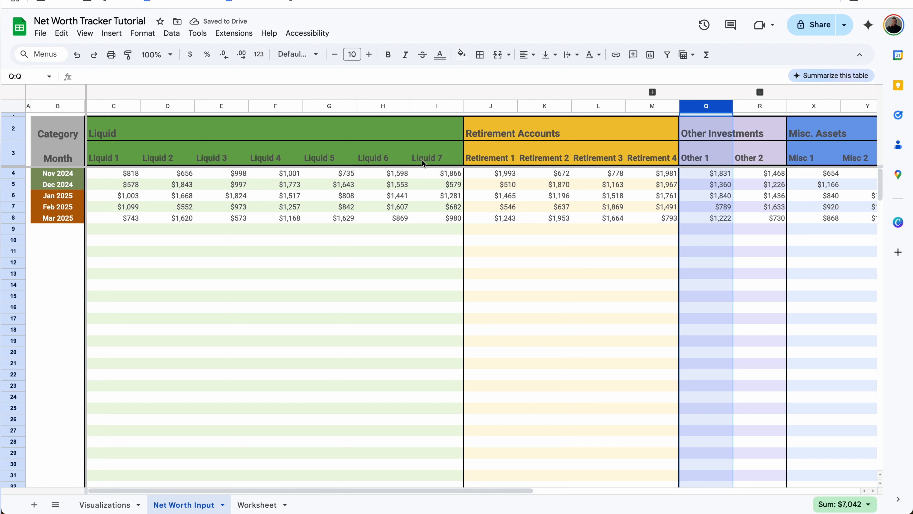
{"action": "left_click_drag", "start_coordinate": [421, 159], "coordinate": [422, 218]}
{"action": "right_click", "coordinate": [432, 104]}
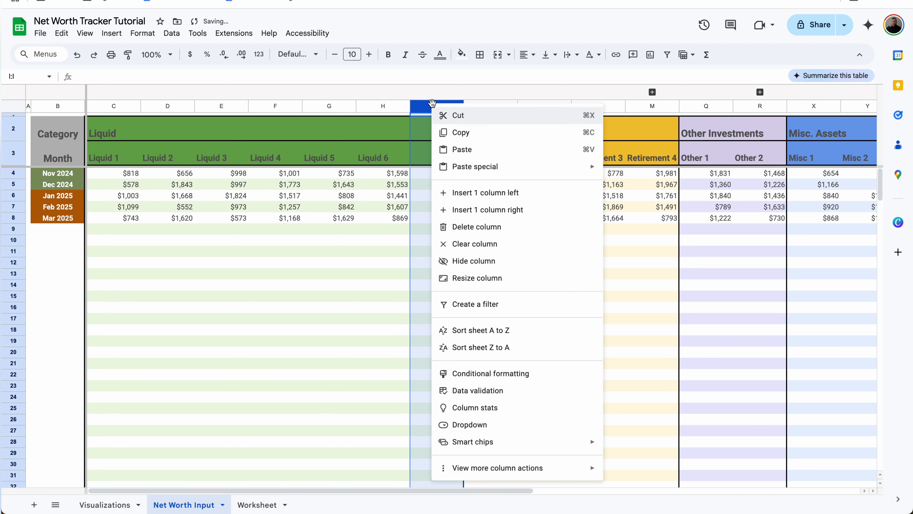
{"action": "mouse_move", "coordinate": [515, 475]}
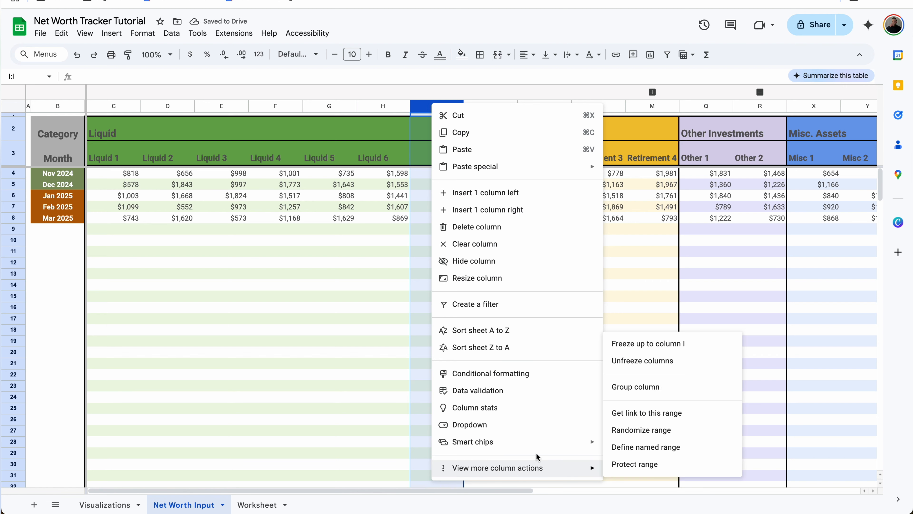
{"action": "left_click", "coordinate": [635, 383]}
{"action": "left_click", "coordinate": [414, 93]}
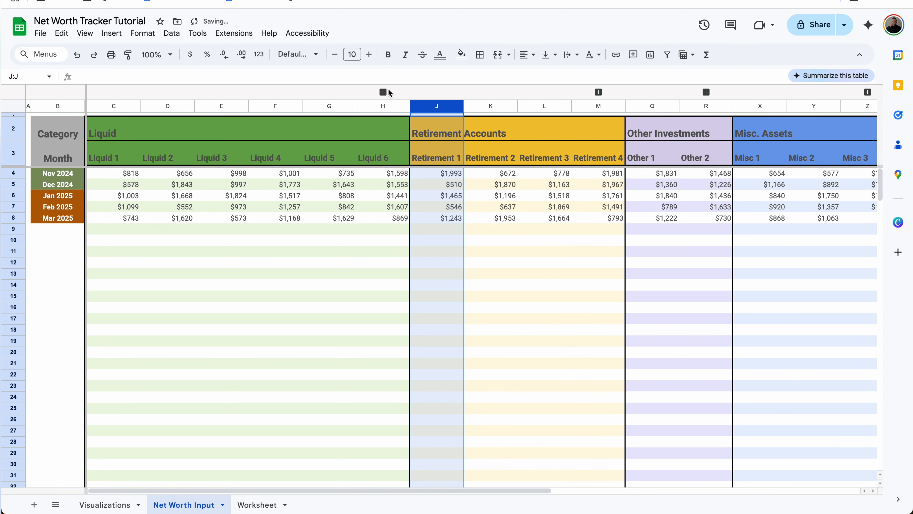
Rename the Liquid 1, Liquid 2 and Liquid 3 headers to Bank, HYSA and Transit Card.
{"action": "left_click", "coordinate": [358, 174]}
{"action": "scroll", "coordinate": [358, 174], "scroll_direction": "right", "scroll_amount": 6}
{"action": "scroll", "coordinate": [358, 173], "scroll_direction": "right", "scroll_amount": 2}
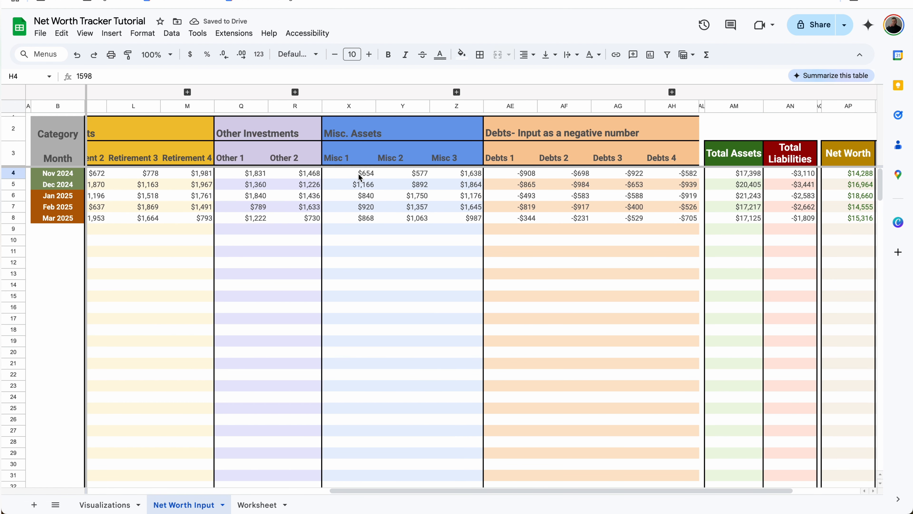
{"action": "key", "text": "Up"}
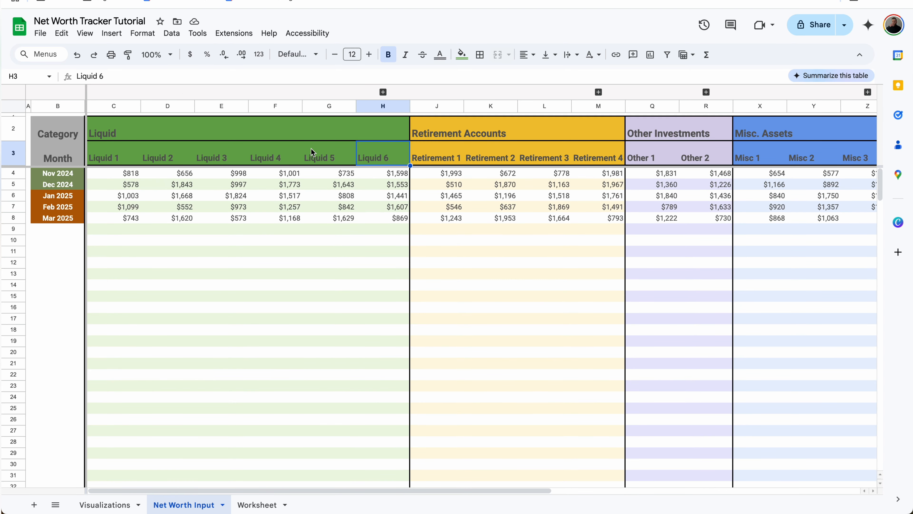
{"action": "scroll", "coordinate": [418, 148], "scroll_direction": "right", "scroll_amount": 6}
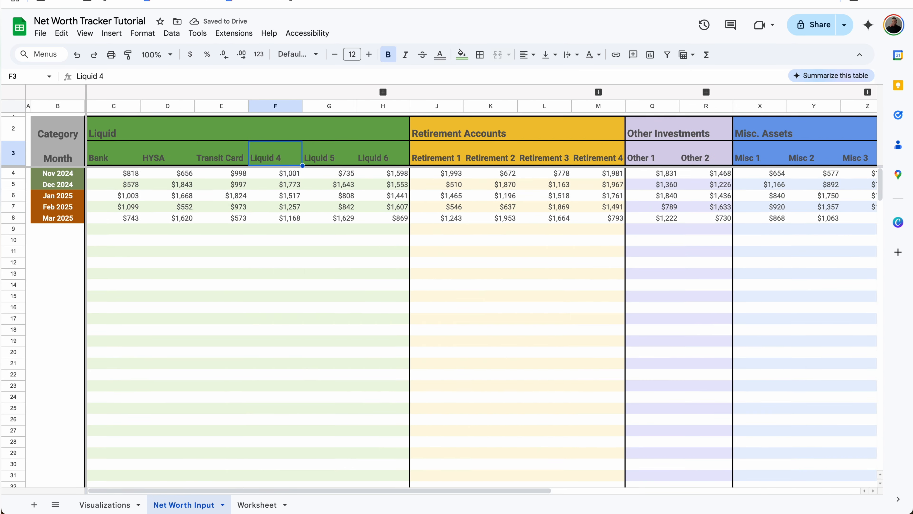
Clear the Liquid 4 to Liquid 6 headers and values, and group and collapse columns F to H.
{"action": "left_click_drag", "start_coordinate": [287, 163], "coordinate": [384, 237]}
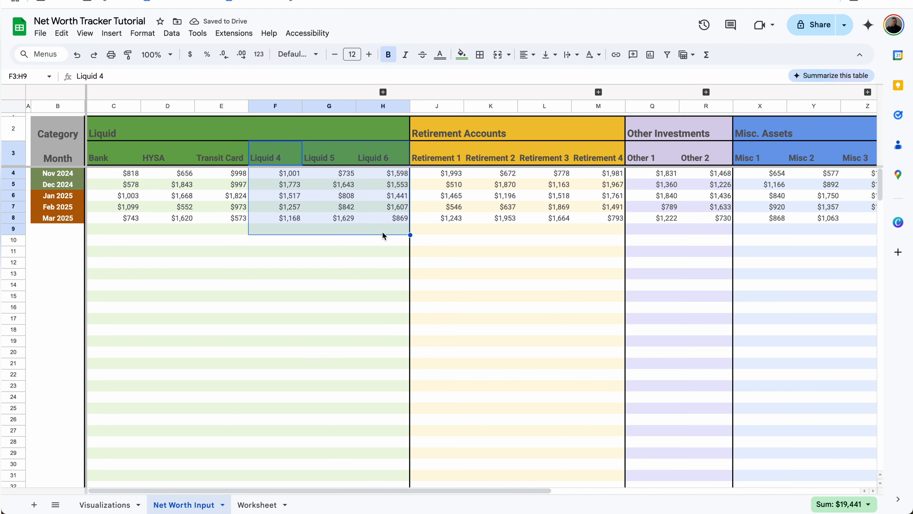
{"action": "key", "text": "Delete"}
{"action": "left_click_drag", "start_coordinate": [367, 106], "coordinate": [252, 106]}
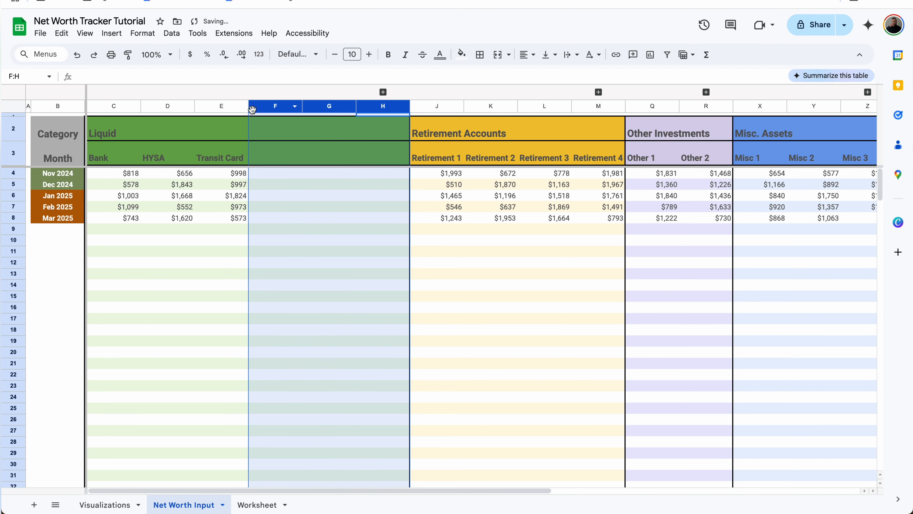
{"action": "right_click", "coordinate": [251, 108]}
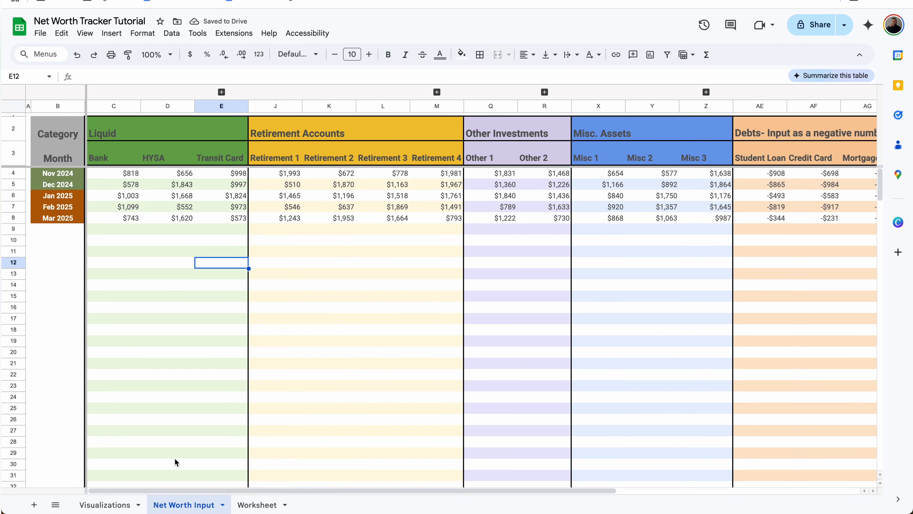
On the Visualizations sheet, move and shrink the doughnut chart to fit columns F and G below the growth date selectors.
{"action": "left_click", "coordinate": [123, 501]}
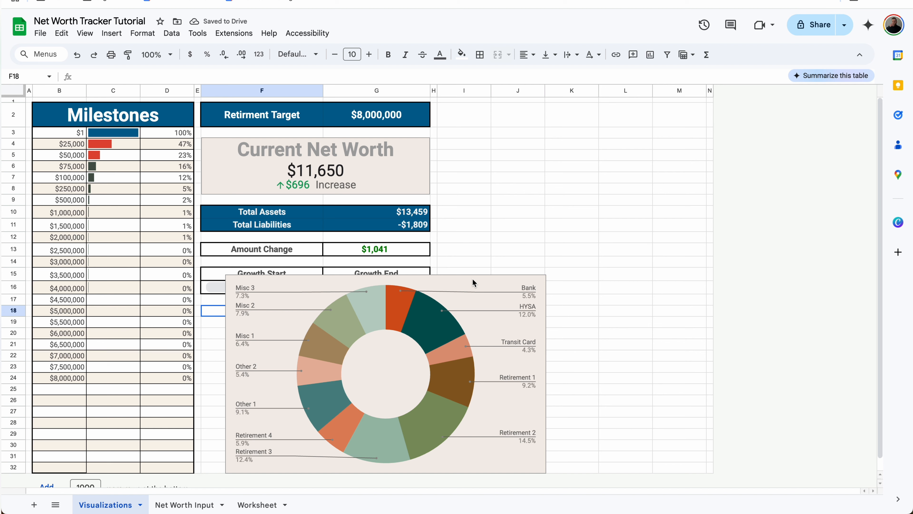
{"action": "left_click", "coordinate": [431, 428]}
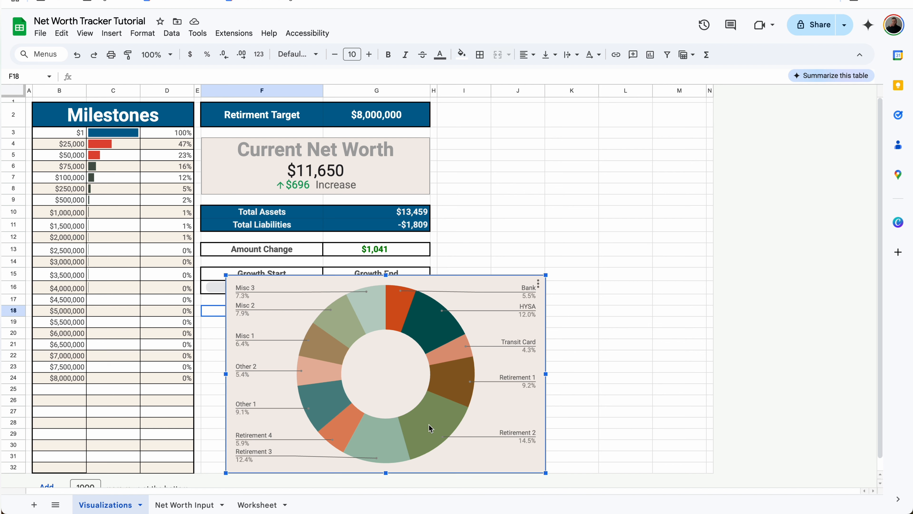
{"action": "left_click", "coordinate": [539, 284]}
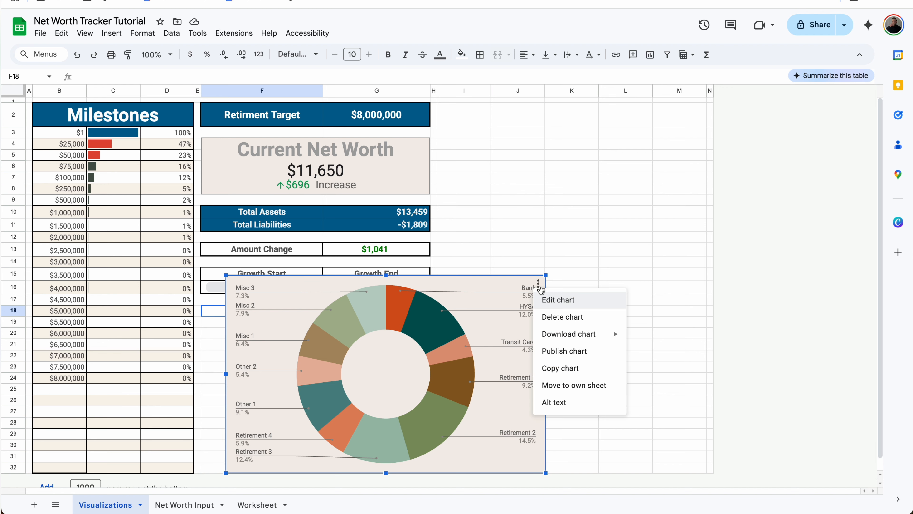
{"action": "left_click", "coordinate": [502, 296]}
{"action": "left_click_drag", "start_coordinate": [489, 291], "coordinate": [469, 320]}
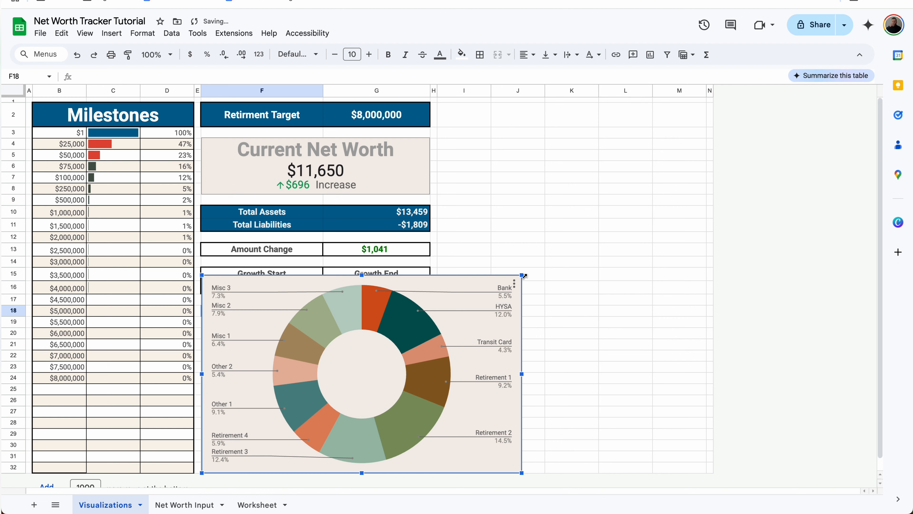
{"action": "left_click_drag", "start_coordinate": [525, 276], "coordinate": [426, 313]}
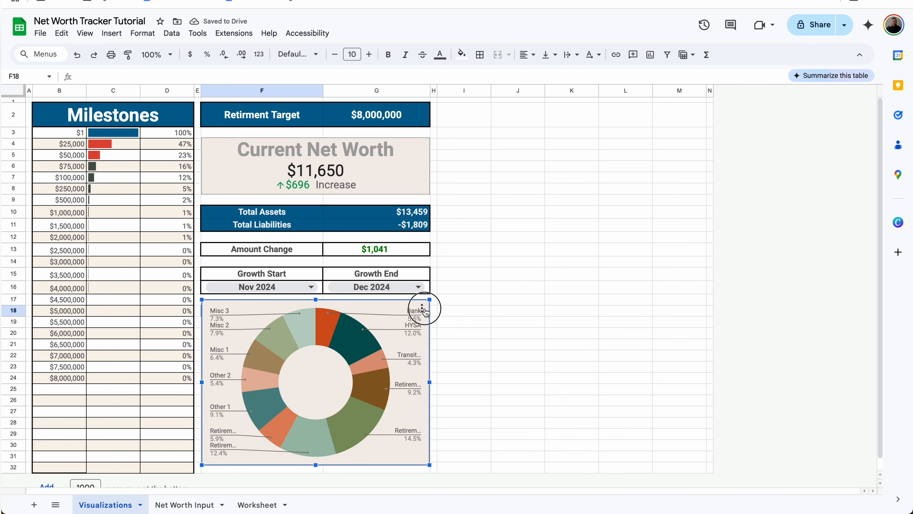
Give the doughnut chart the title "Total Assets by Type".
{"action": "left_click", "coordinate": [423, 309]}
{"action": "left_click", "coordinate": [440, 329]}
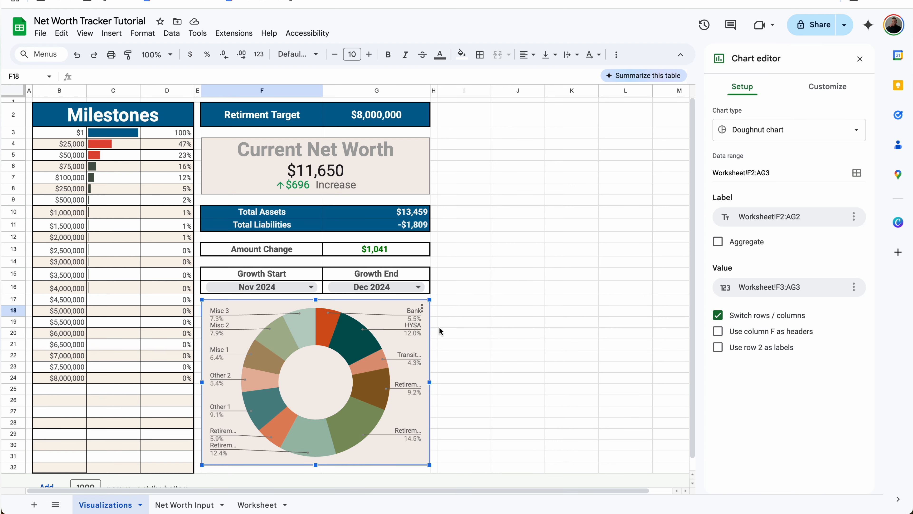
{"action": "left_click", "coordinate": [828, 86]}
{"action": "left_click", "coordinate": [753, 113]}
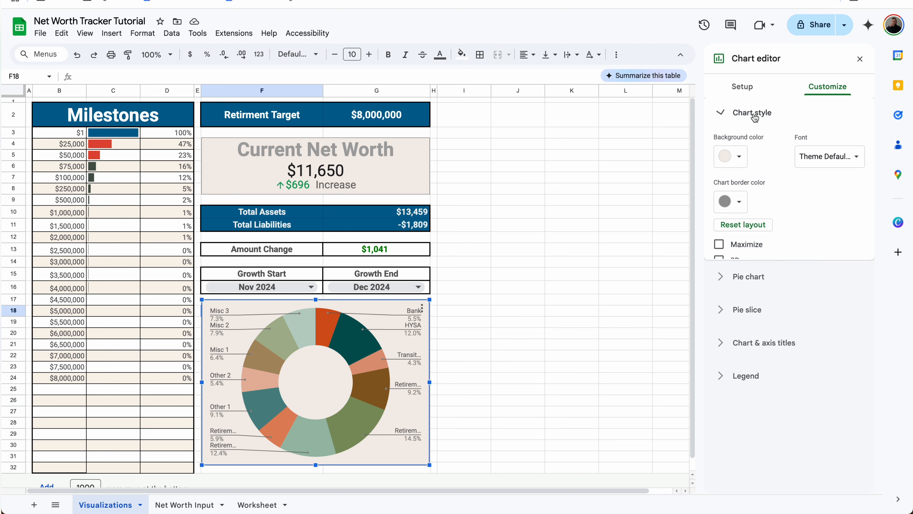
{"action": "left_click", "coordinate": [755, 115]}
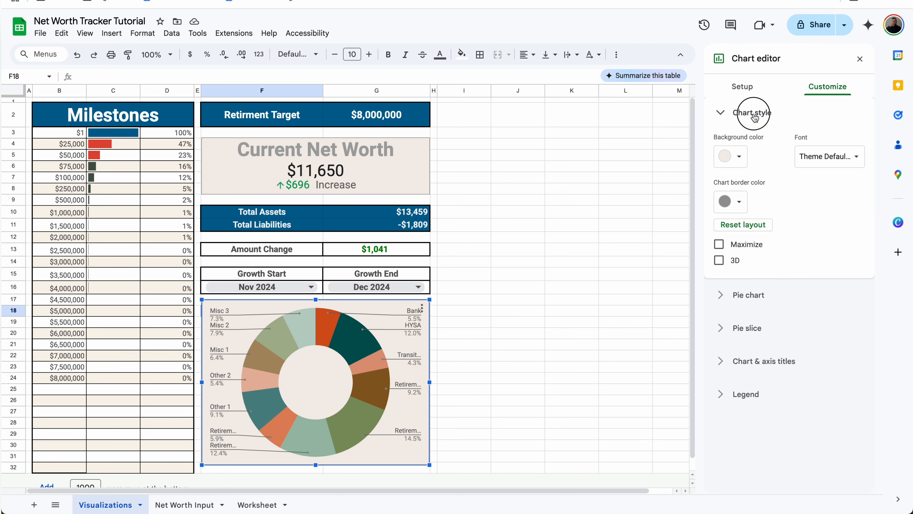
{"action": "left_click", "coordinate": [743, 212]}
{"action": "left_click", "coordinate": [747, 295]}
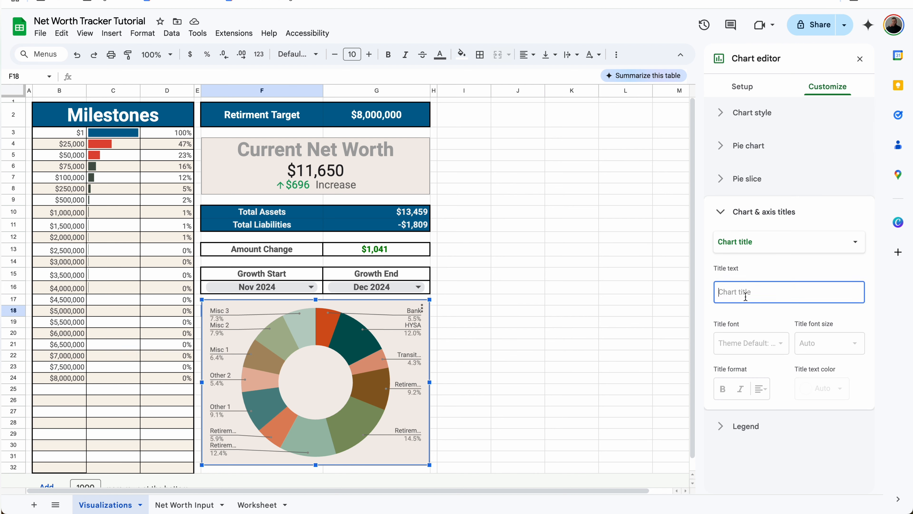
{"action": "type", "text": "Total Assets by Type"}
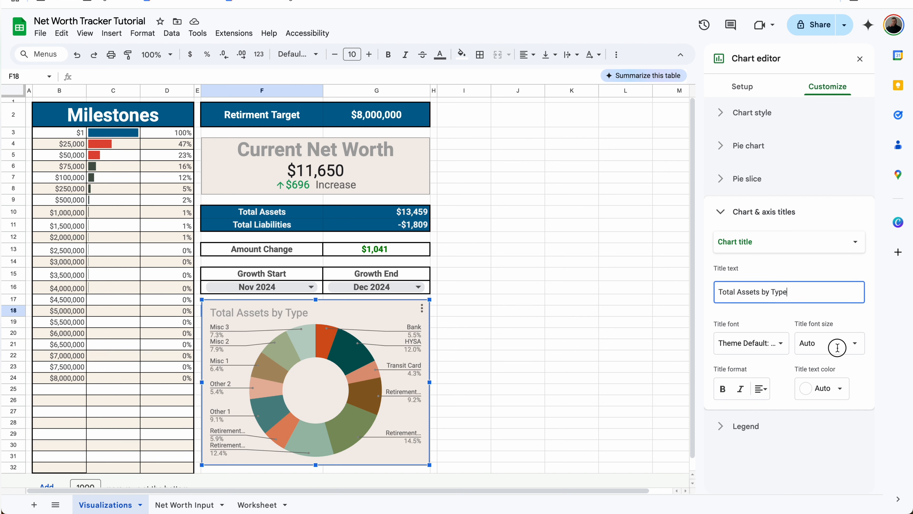
Format the doughnut chart's title at font size 30, centred and bold.
{"action": "left_click", "coordinate": [823, 343]}
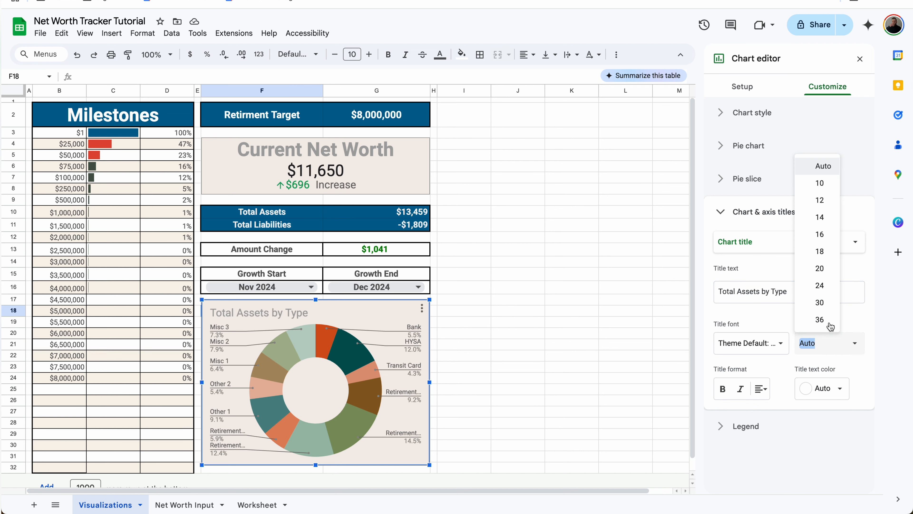
{"action": "left_click", "coordinate": [820, 302]}
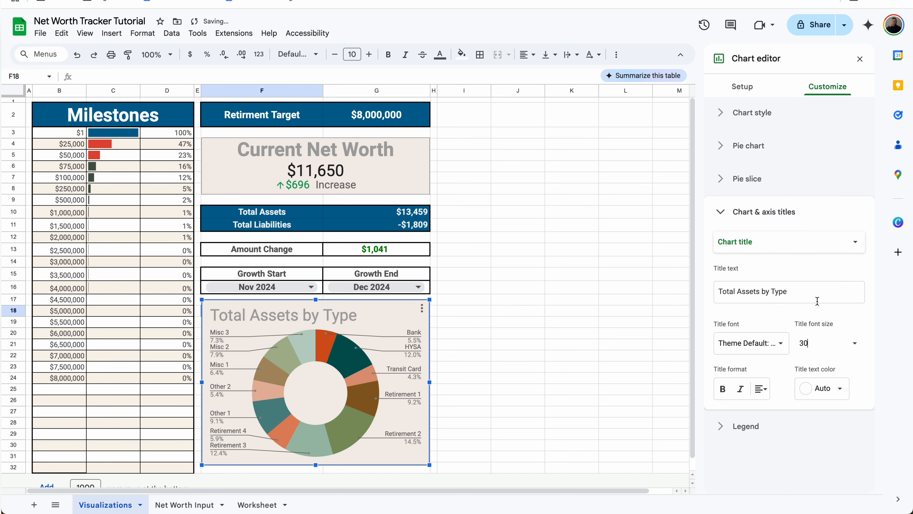
{"action": "left_click", "coordinate": [761, 388]}
{"action": "left_click", "coordinate": [776, 411]}
{"action": "left_click", "coordinate": [723, 389]}
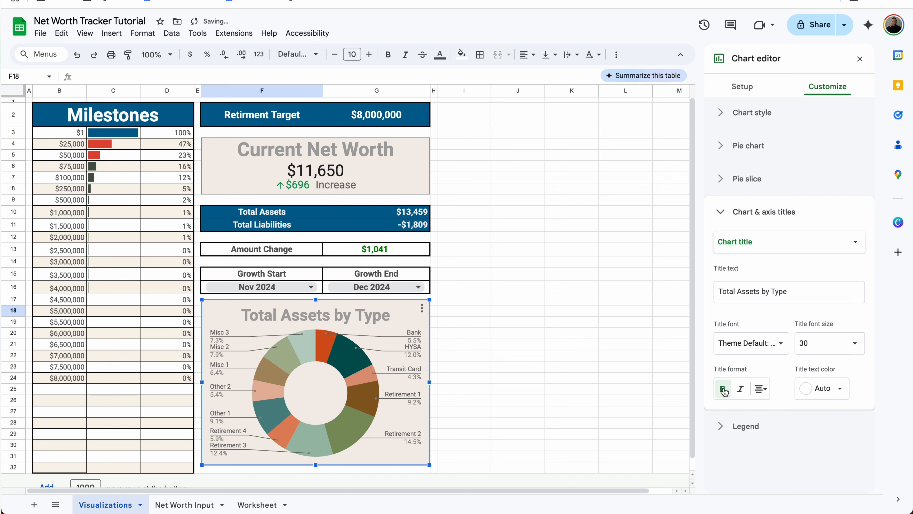
Set the doughnut chart's slice labels to Percentage and leave the chart editor.
{"action": "left_click", "coordinate": [749, 148]}
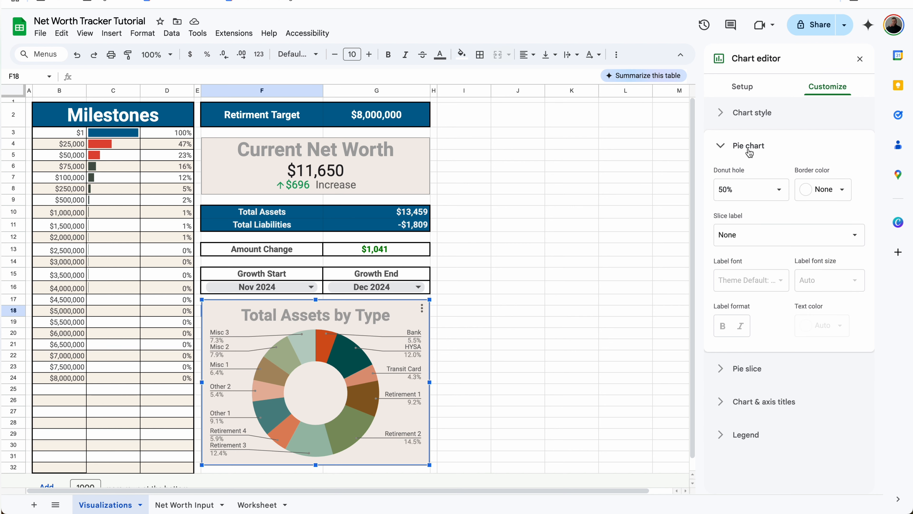
{"action": "left_click", "coordinate": [761, 241]}
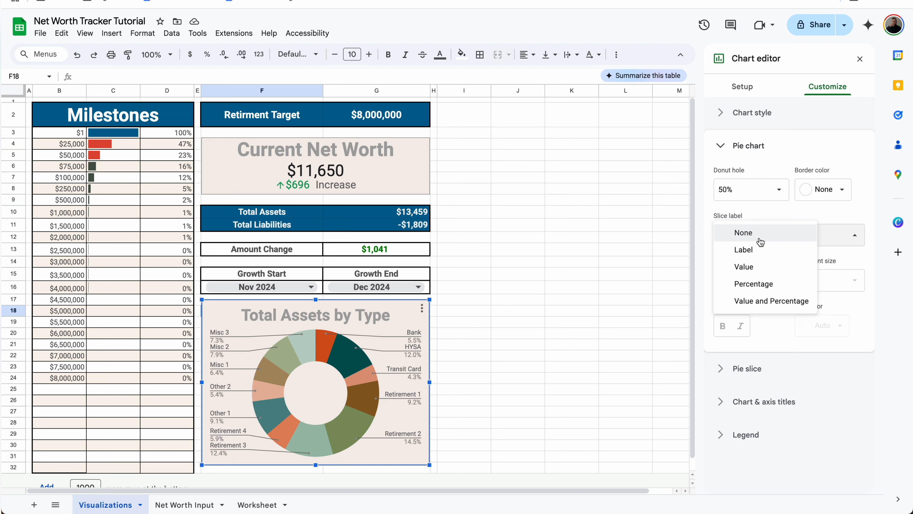
{"action": "left_click", "coordinate": [758, 284]}
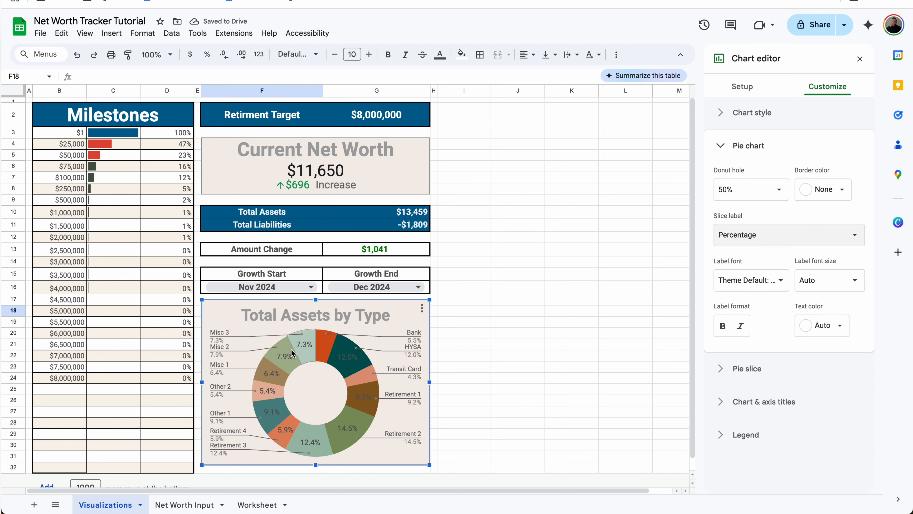
{"action": "left_click", "coordinate": [464, 287]}
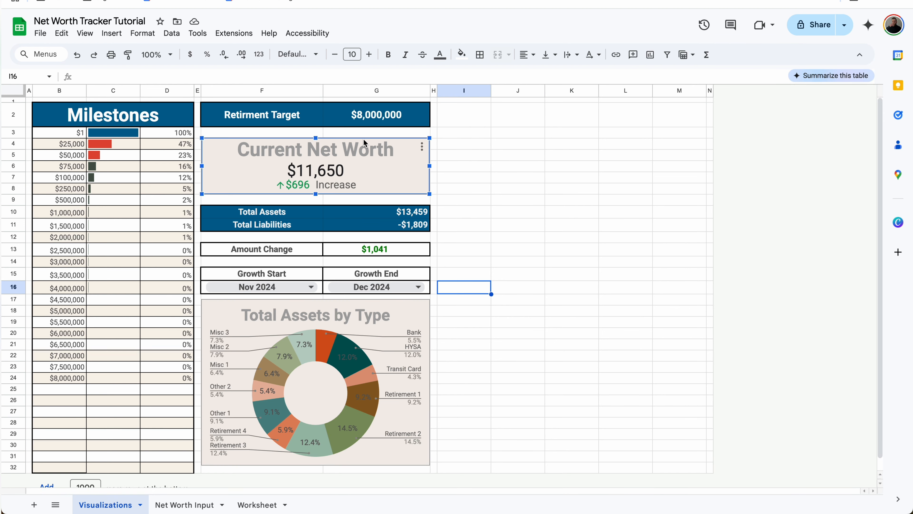
Insert a new chart from cell I2 and make it a combo chart with Standard stacking.
{"action": "left_click", "coordinate": [483, 120]}
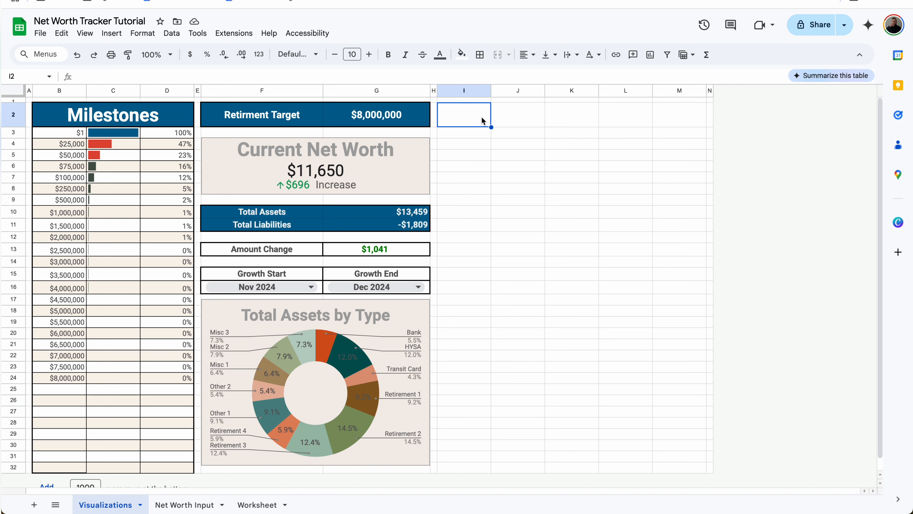
{"action": "left_click", "coordinate": [111, 33]}
{"action": "left_click", "coordinate": [145, 155]}
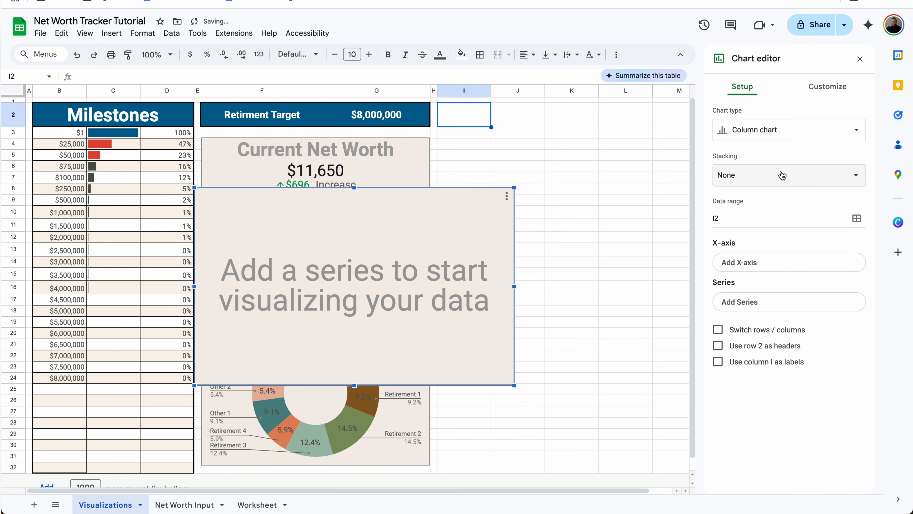
{"action": "left_click", "coordinate": [824, 131]}
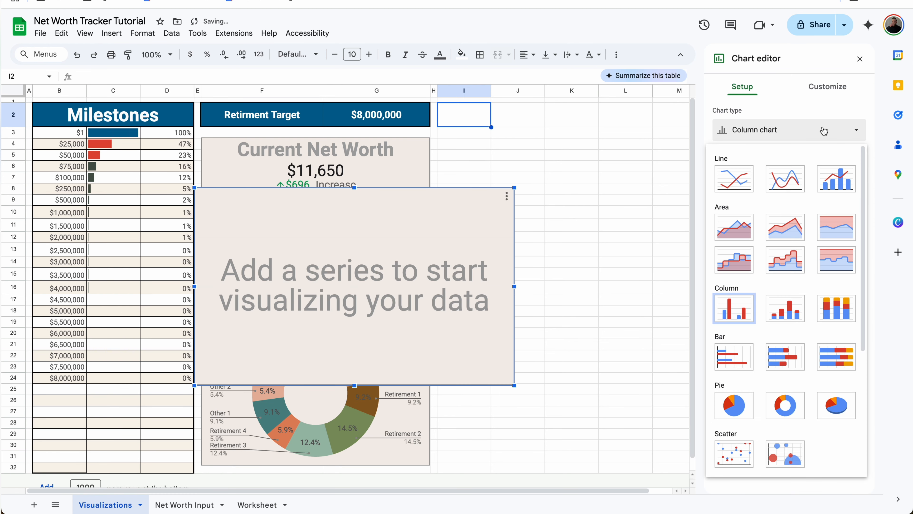
{"action": "left_click", "coordinate": [841, 187]}
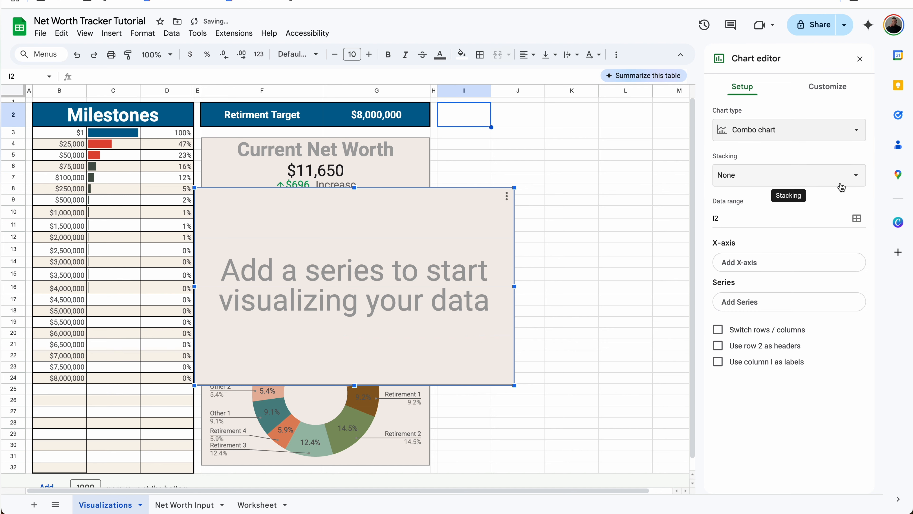
{"action": "left_click", "coordinate": [771, 185]}
{"action": "left_click", "coordinate": [759, 193]}
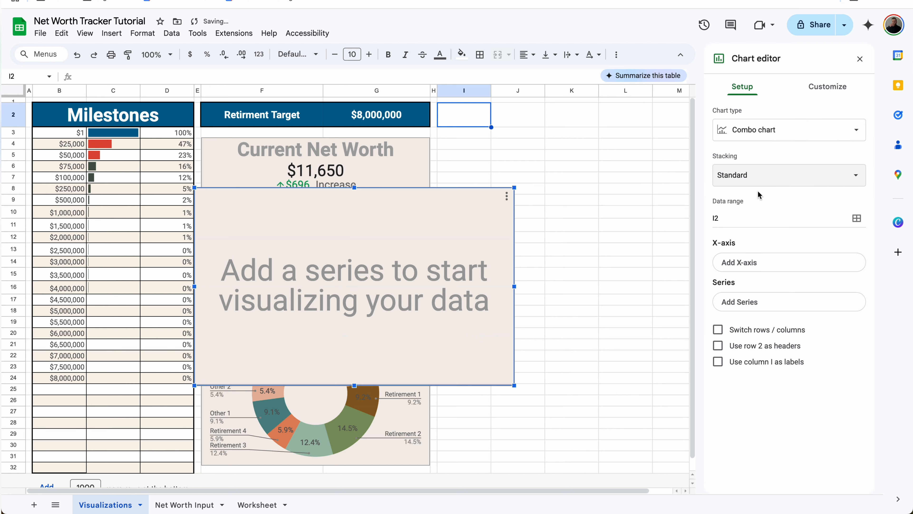
Set the combo chart's first data range to the Month column, 'Net Worth Input'!B3:B.
{"action": "left_click", "coordinate": [857, 219]}
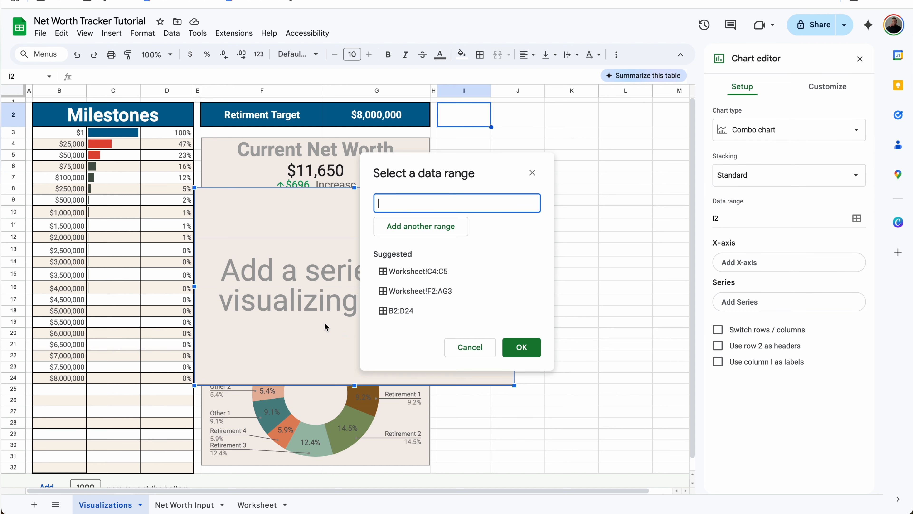
{"action": "left_click", "coordinate": [198, 505]}
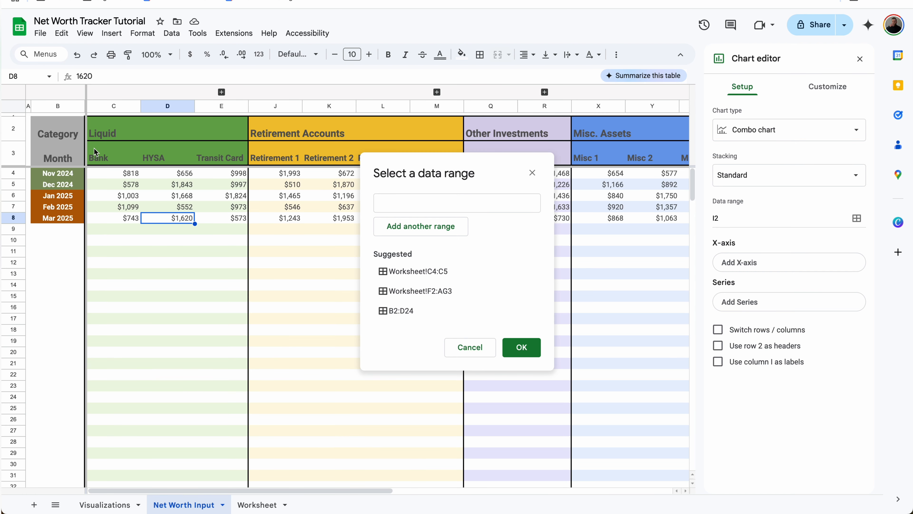
{"action": "left_click_drag", "start_coordinate": [57, 155], "coordinate": [54, 225]}
{"action": "key", "text": "BackSpace"}
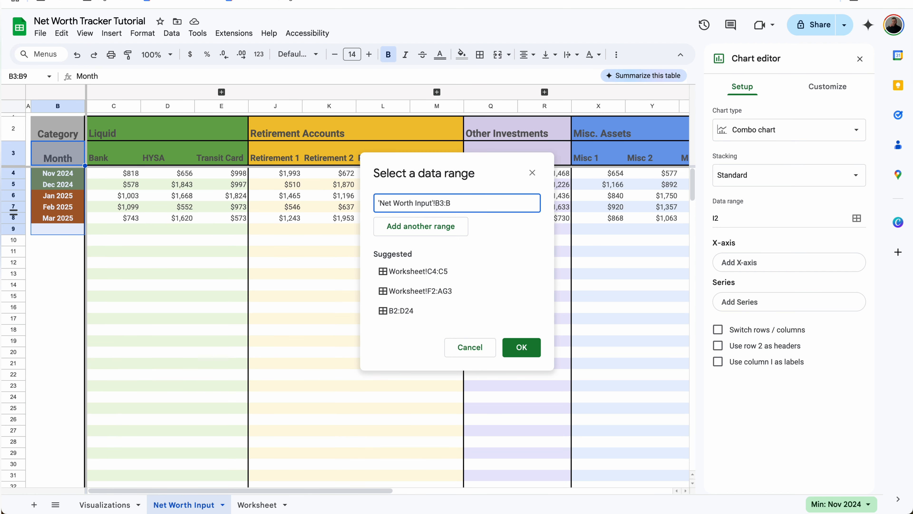
Add the Total Assets, Total Liabilities and Net Worth columns, 'Net Worth Input'!AM3:AP, as a second data range and apply both ranges.
{"action": "left_click", "coordinate": [443, 228]}
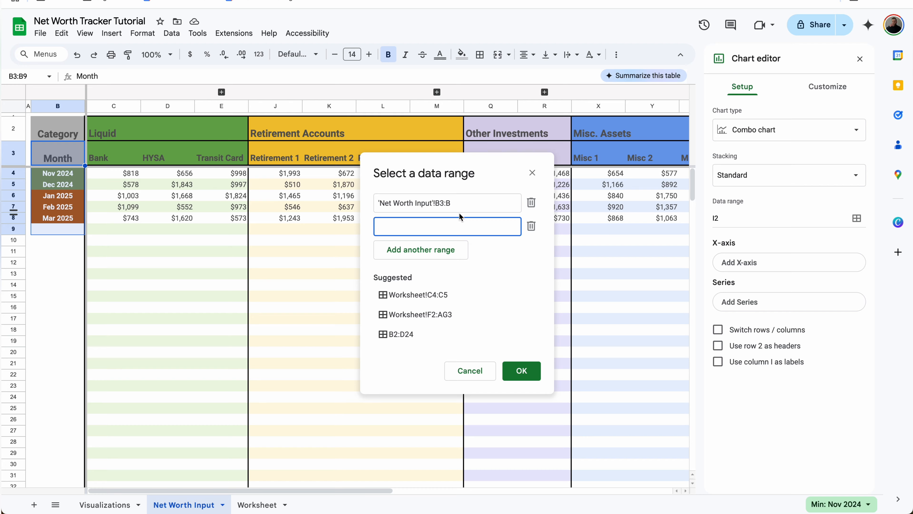
{"action": "scroll", "coordinate": [622, 215], "scroll_direction": "right", "scroll_amount": 10}
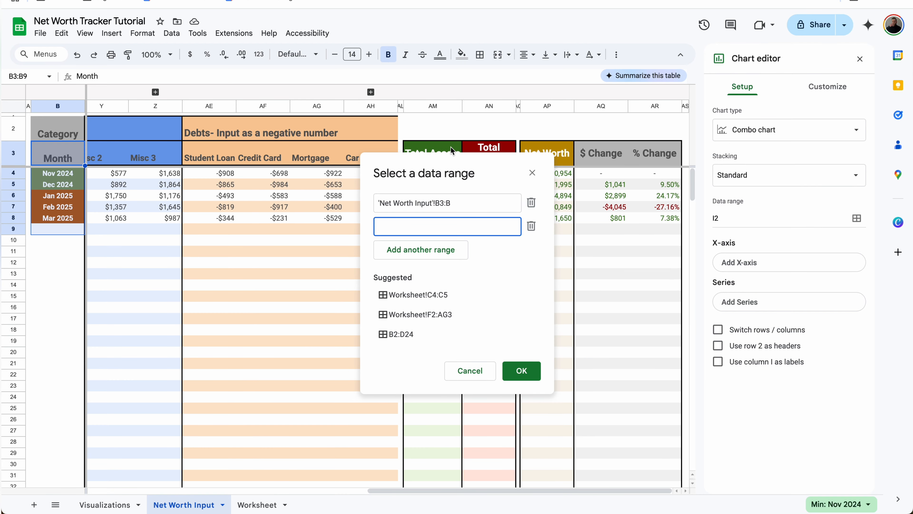
{"action": "left_click_drag", "start_coordinate": [451, 147], "coordinate": [565, 294]}
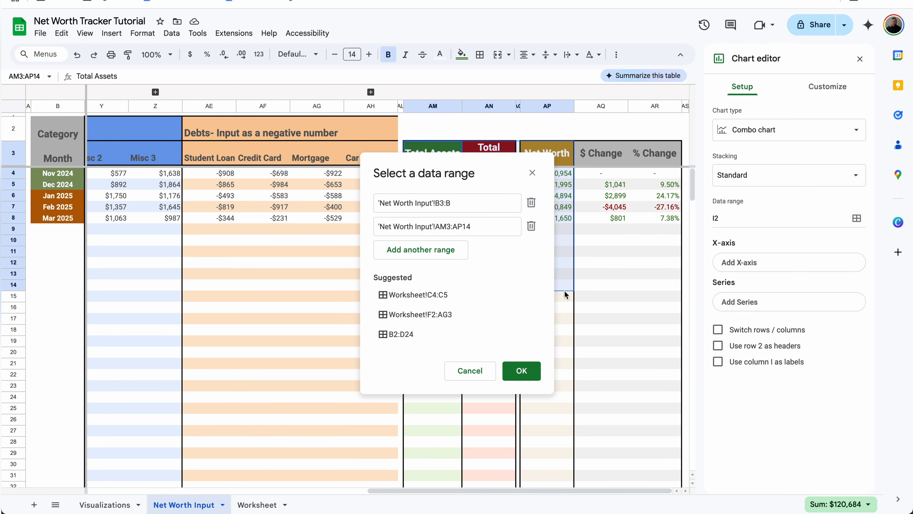
{"action": "left_click", "coordinate": [488, 227]}
{"action": "key", "text": "BackSpace"}
{"action": "left_click", "coordinate": [521, 371]}
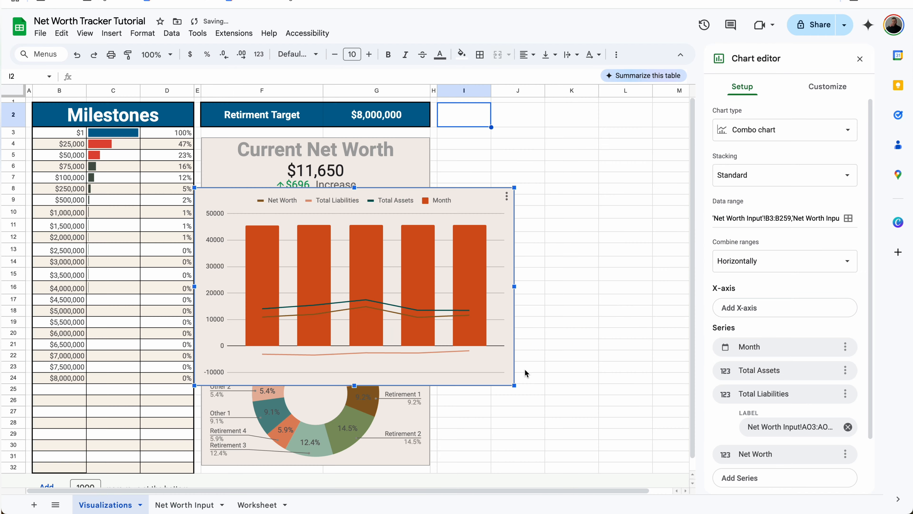
Use Month as the combo chart's X-axis and remove Month from the series.
{"action": "left_click", "coordinate": [762, 308]}
{"action": "left_click", "coordinate": [758, 351]}
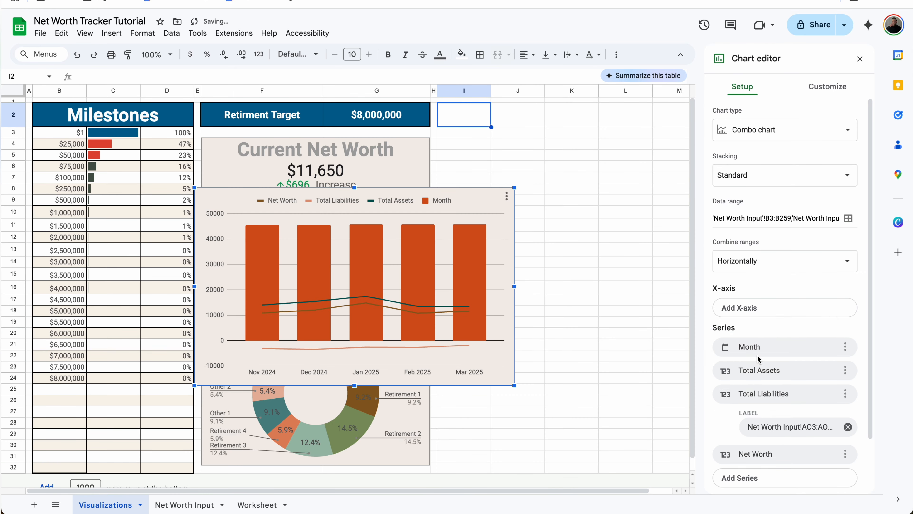
{"action": "left_click", "coordinate": [845, 378]}
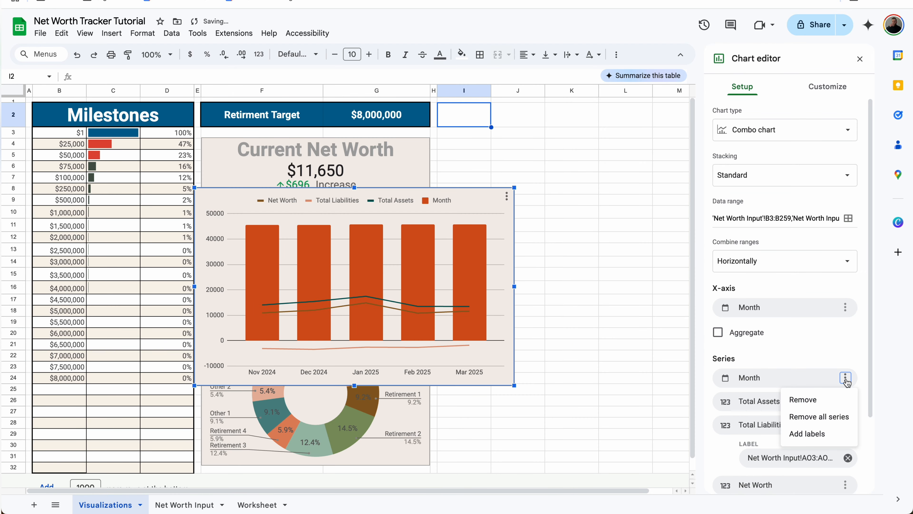
{"action": "left_click", "coordinate": [803, 400]}
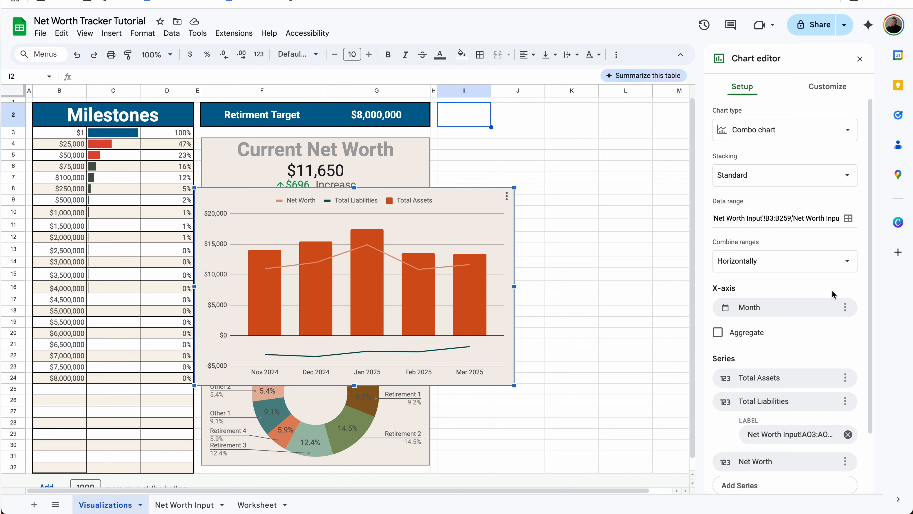
Change the Total Liabilities series type to Columns and check the types of the Total Assets and Net Worth series.
{"action": "left_click", "coordinate": [841, 86]}
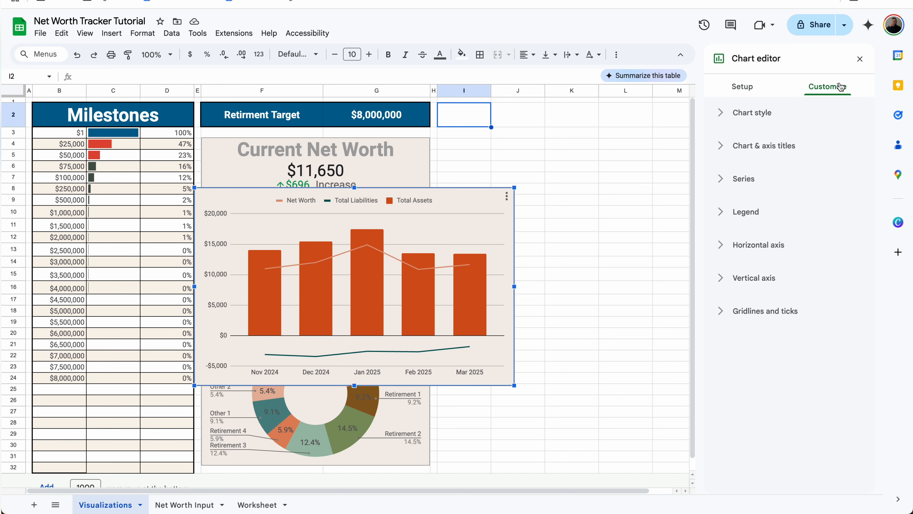
{"action": "left_click", "coordinate": [744, 186]}
{"action": "left_click", "coordinate": [751, 208]}
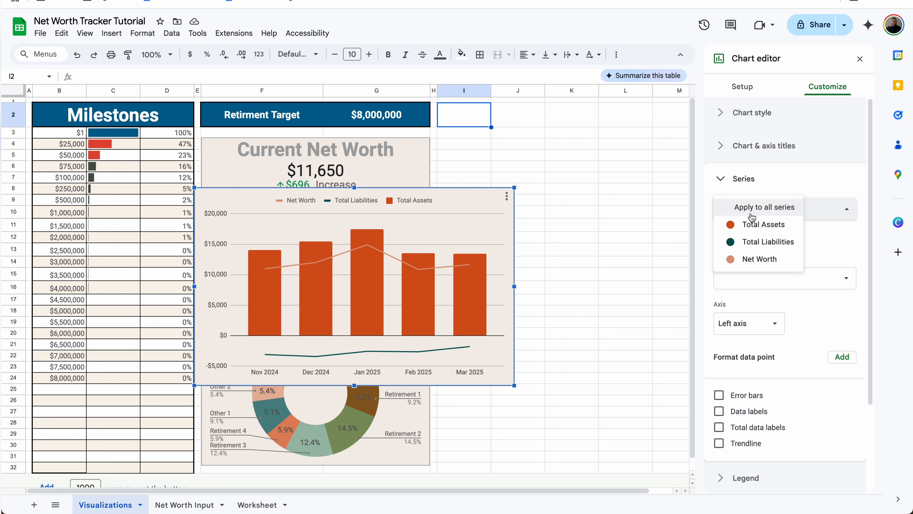
{"action": "left_click", "coordinate": [751, 227]}
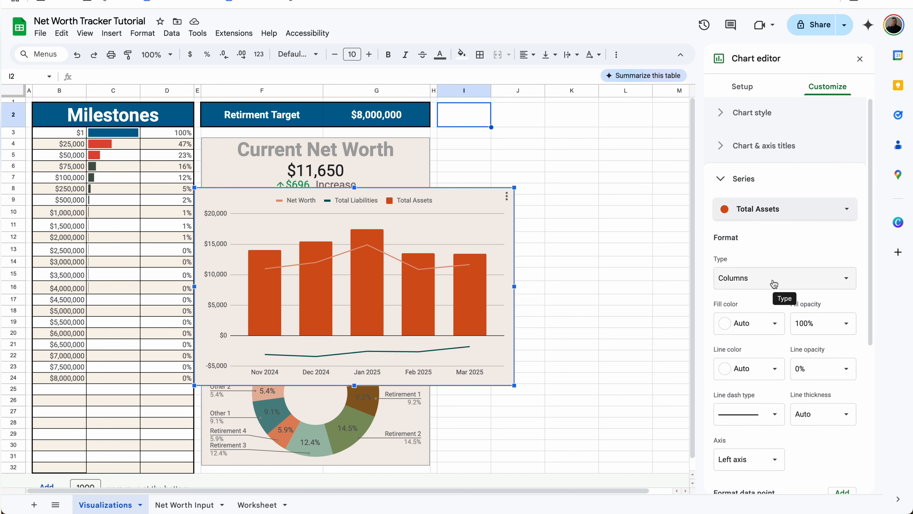
{"action": "left_click", "coordinate": [773, 208]}
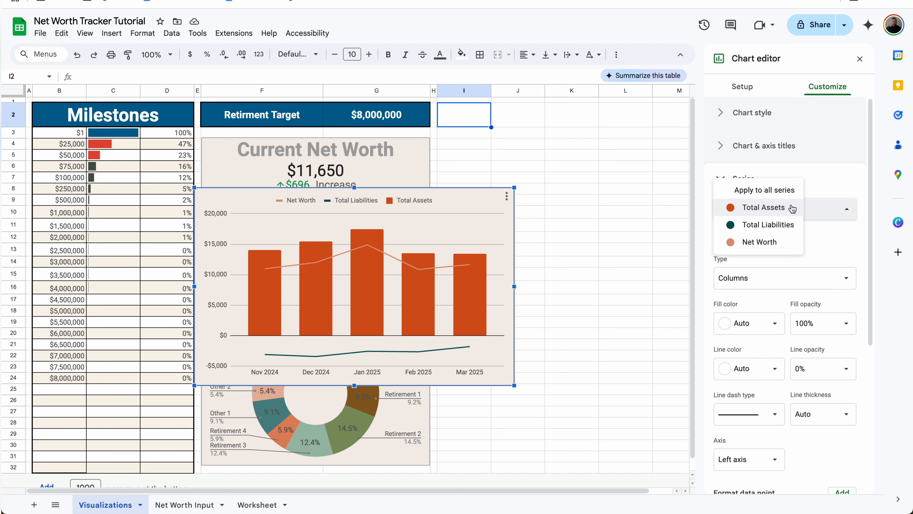
{"action": "left_click", "coordinate": [776, 227]}
{"action": "left_click", "coordinate": [761, 279]}
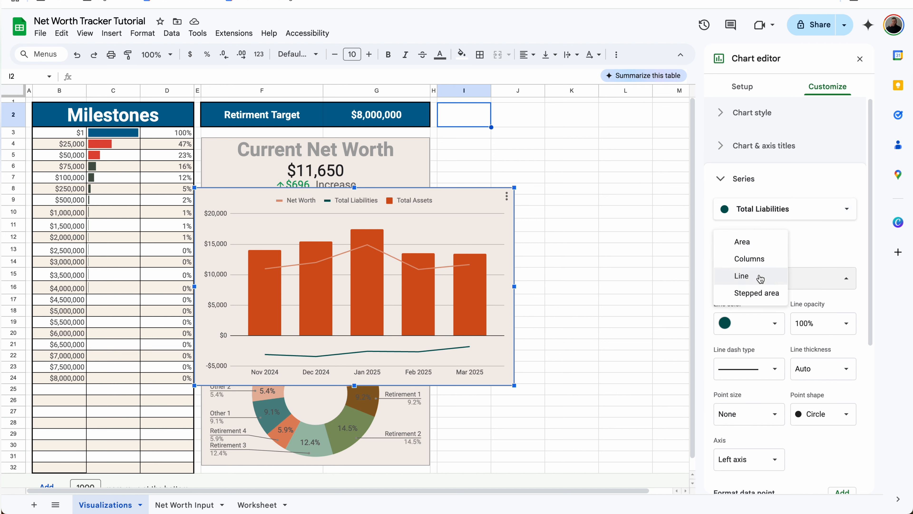
{"action": "left_click", "coordinate": [755, 259]}
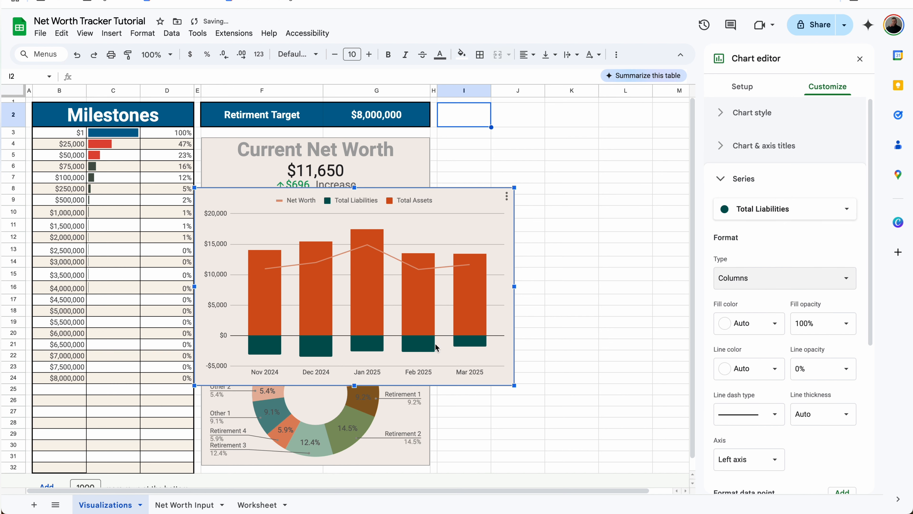
{"action": "left_click", "coordinate": [769, 210]}
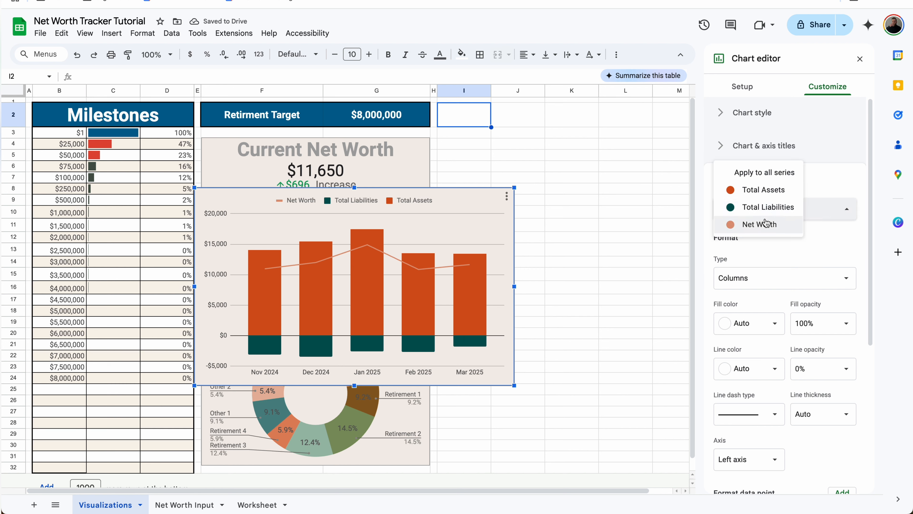
{"action": "left_click", "coordinate": [767, 223]}
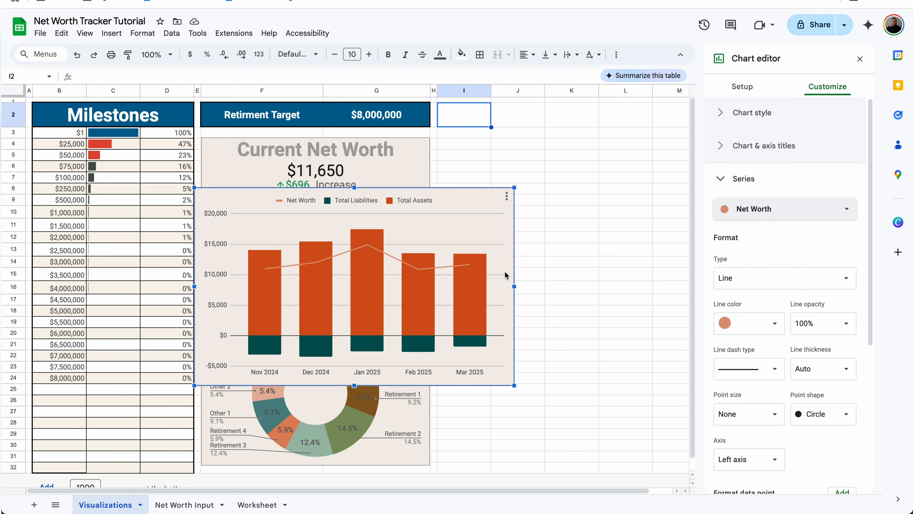
Give the combo chart the title "Overall Trend".
{"action": "left_click", "coordinate": [723, 178]}
{"action": "left_click", "coordinate": [724, 145]}
{"action": "left_click", "coordinate": [746, 218]}
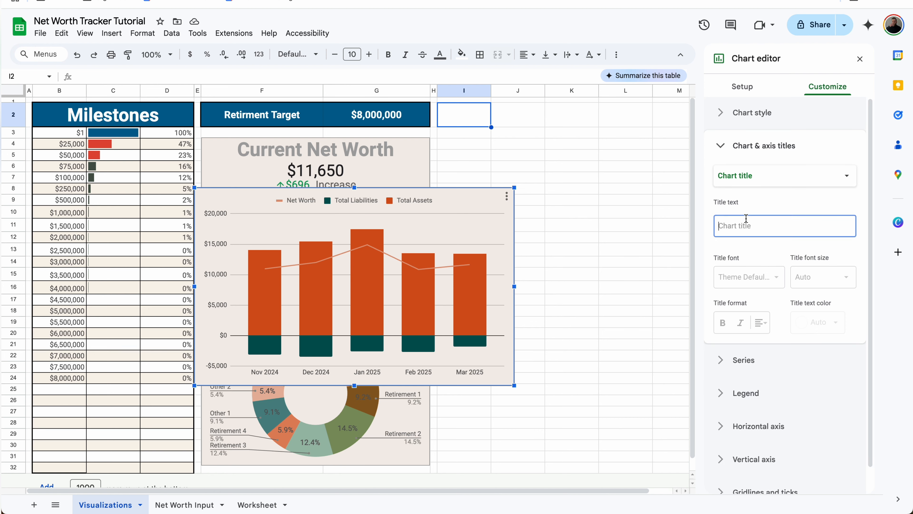
{"action": "type", "text": "Overall"}
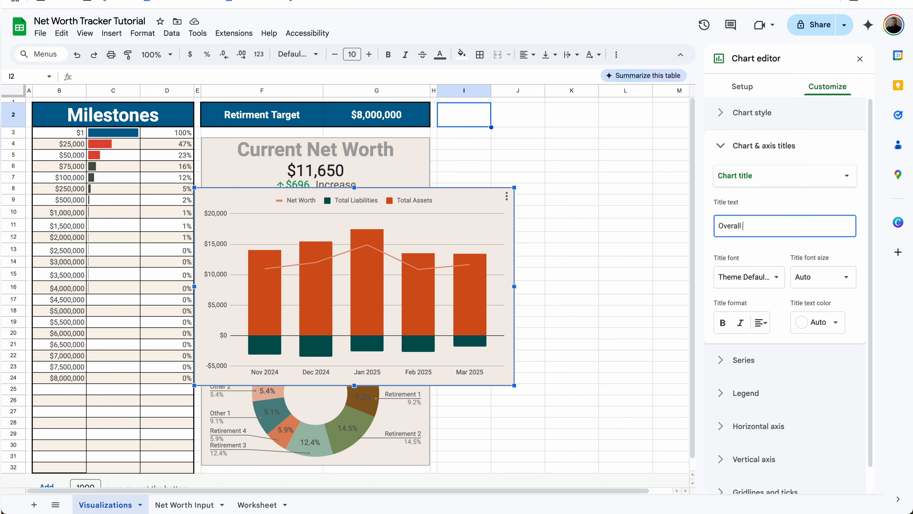
{"action": "type", "text": " Trend"}
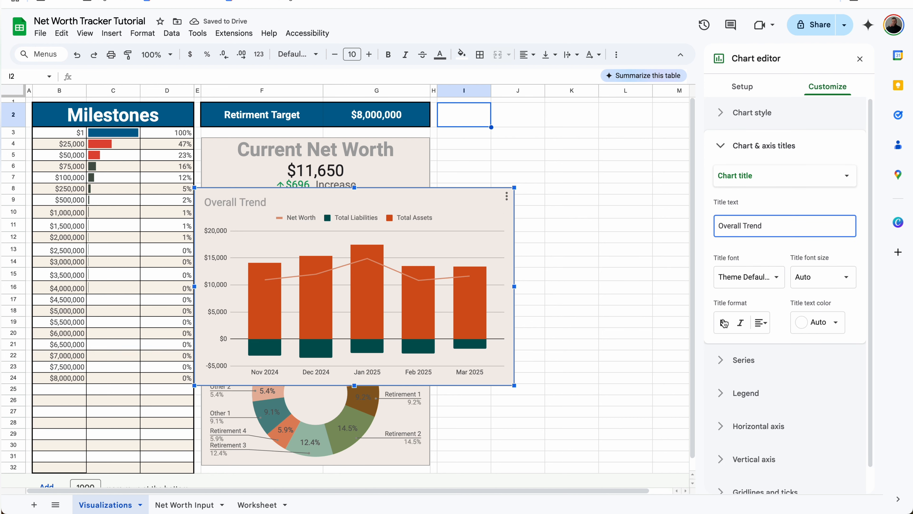
Format the combo chart's title as bold and centred at font size 30.
{"action": "left_click", "coordinate": [722, 323]}
{"action": "left_click", "coordinate": [820, 276]}
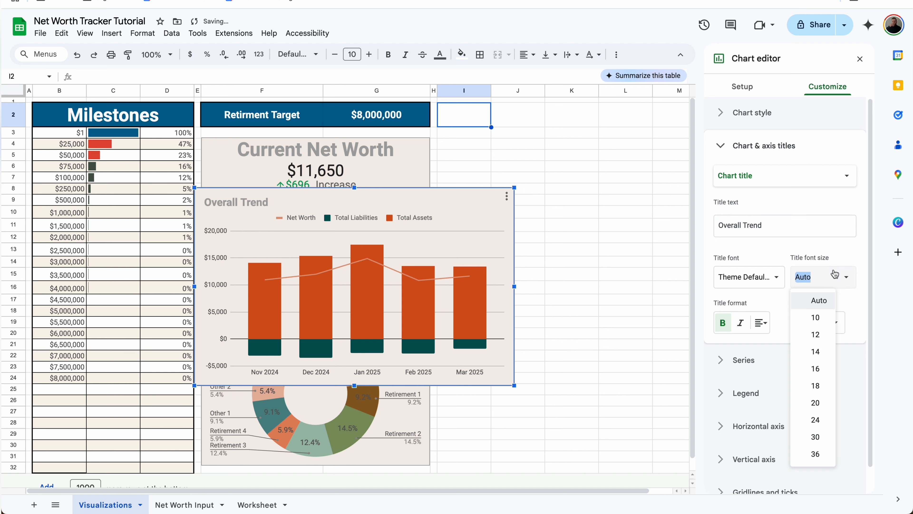
{"action": "left_click", "coordinate": [815, 436]}
{"action": "left_click", "coordinate": [761, 323]}
{"action": "left_click", "coordinate": [776, 346]}
Move and resize the Overall Trend chart to fill columns I to M, from row 2 down to about row 16.
{"action": "left_click_drag", "start_coordinate": [194, 187], "coordinate": [391, 96]}
{"action": "left_click", "coordinate": [392, 97]}
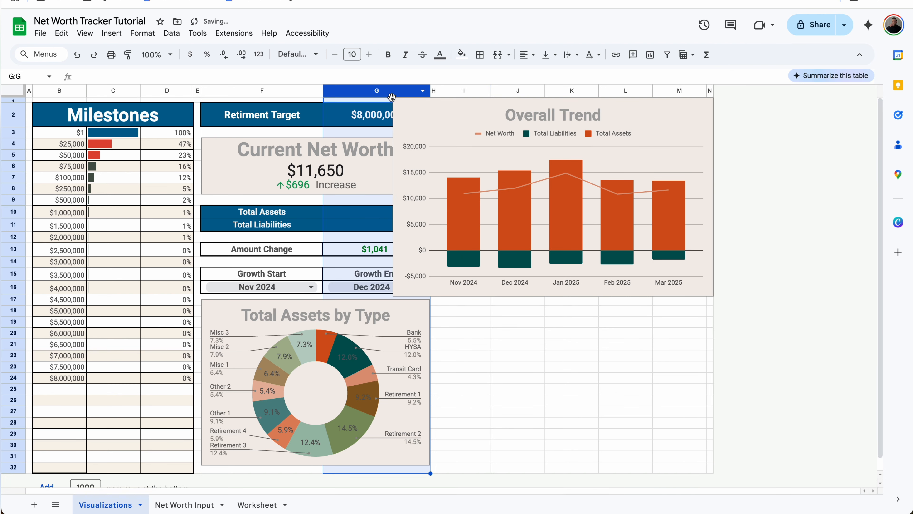
{"action": "left_click_drag", "start_coordinate": [393, 296], "coordinate": [434, 268]}
{"action": "left_click_drag", "start_coordinate": [446, 202], "coordinate": [448, 207]}
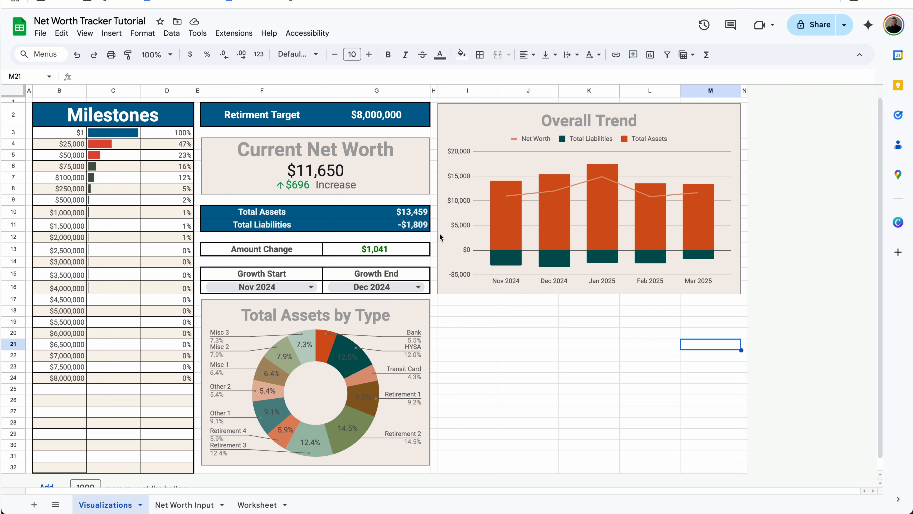
Insert a new chart from cell I18, below the Overall Trend chart, and make it a stacked column chart.
{"action": "left_click", "coordinate": [453, 312]}
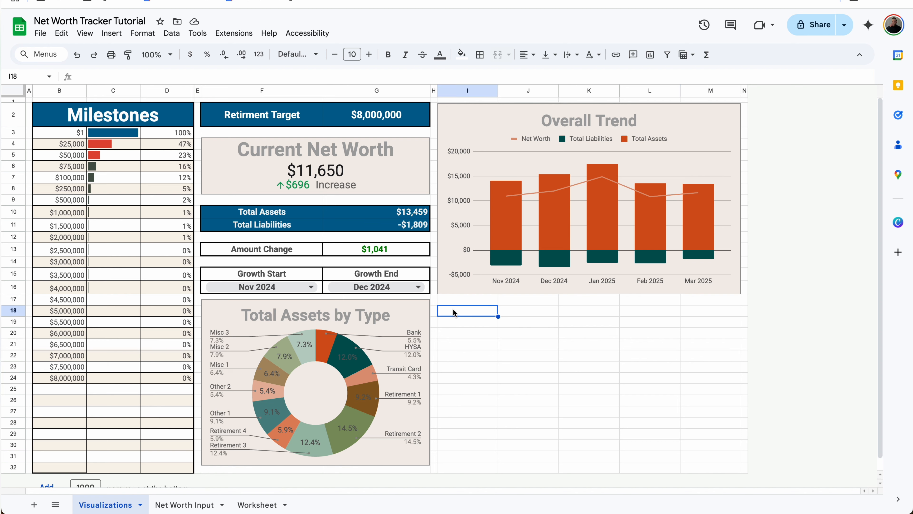
{"action": "left_click", "coordinate": [112, 33]}
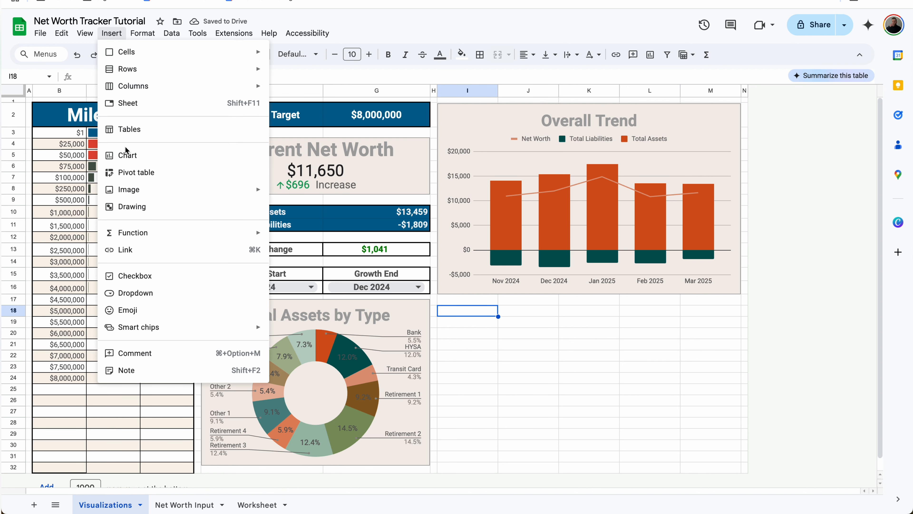
{"action": "left_click", "coordinate": [128, 154]}
{"action": "left_click", "coordinate": [745, 130]}
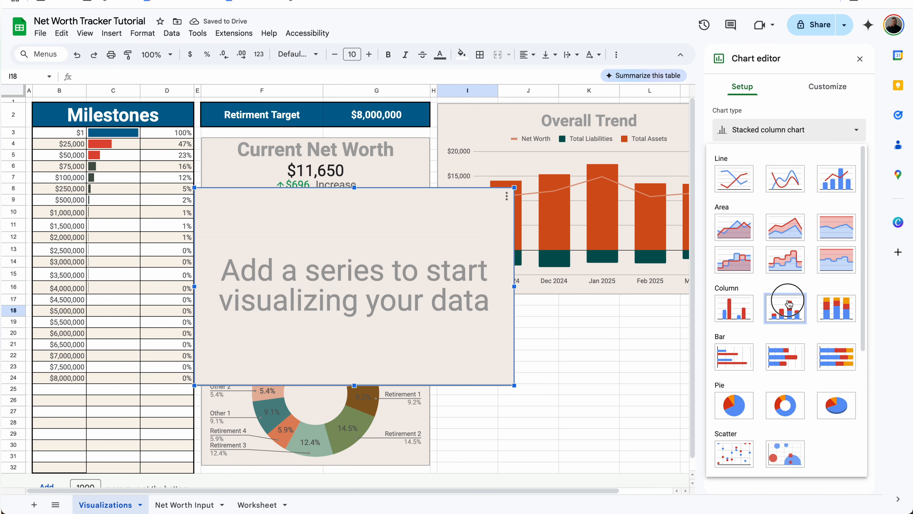
{"action": "left_click", "coordinate": [786, 304]}
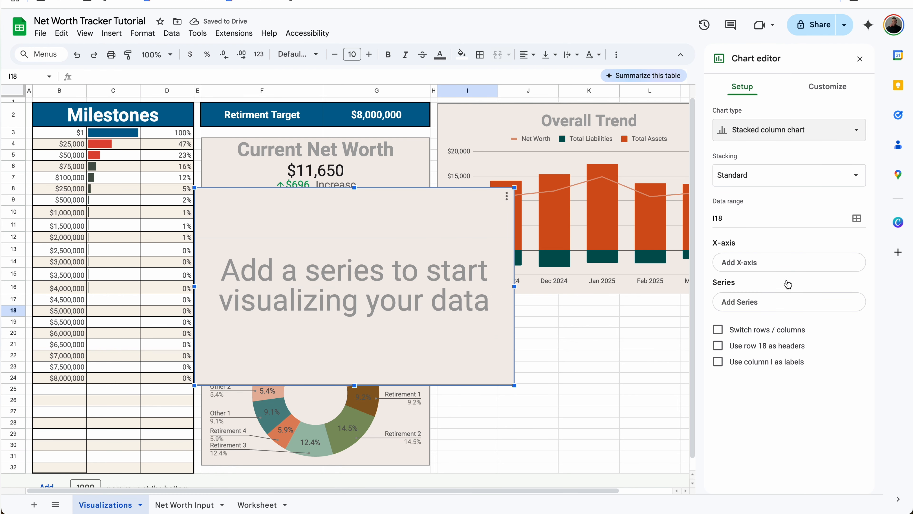
Clear the I18 range in the new chart's data range selection and bring up the Net Worth Input sheet.
{"action": "left_click", "coordinate": [857, 218]}
{"action": "key", "text": "ctrl+a"}
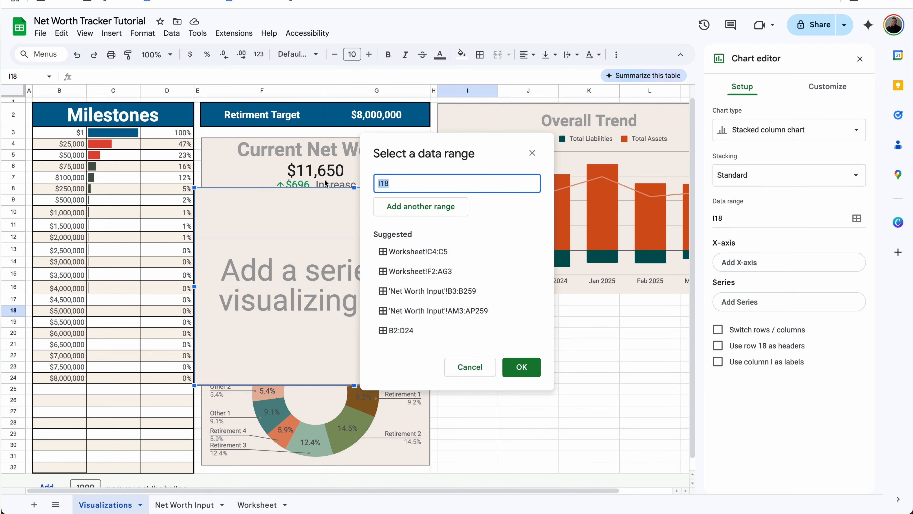
{"action": "key", "text": "BackSpace"}
{"action": "left_click", "coordinate": [184, 505]}
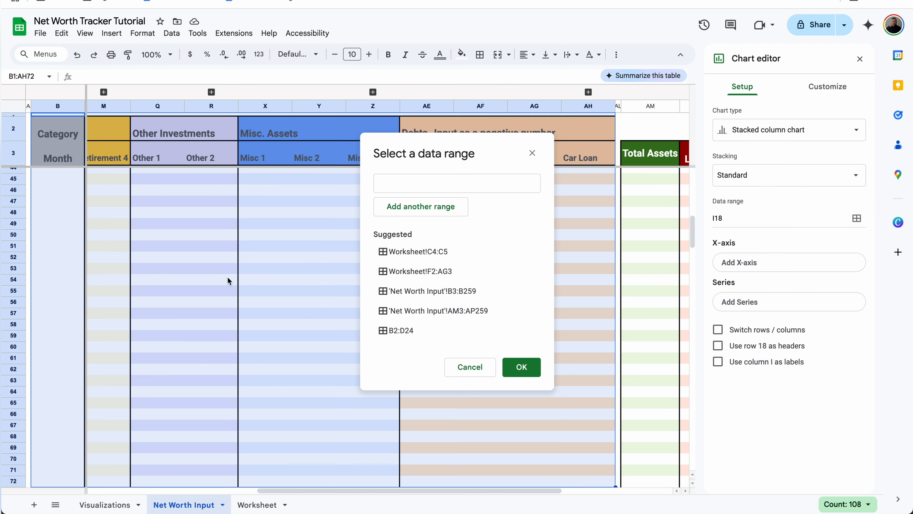
Expand the collapsed column groups for Retirement Accounts, Other Investments and Misc. Assets on the Net Worth Input sheet.
{"action": "scroll", "coordinate": [245, 244], "scroll_direction": "left", "scroll_amount": 2}
{"action": "scroll", "coordinate": [244, 244], "scroll_direction": "up", "scroll_amount": 1}
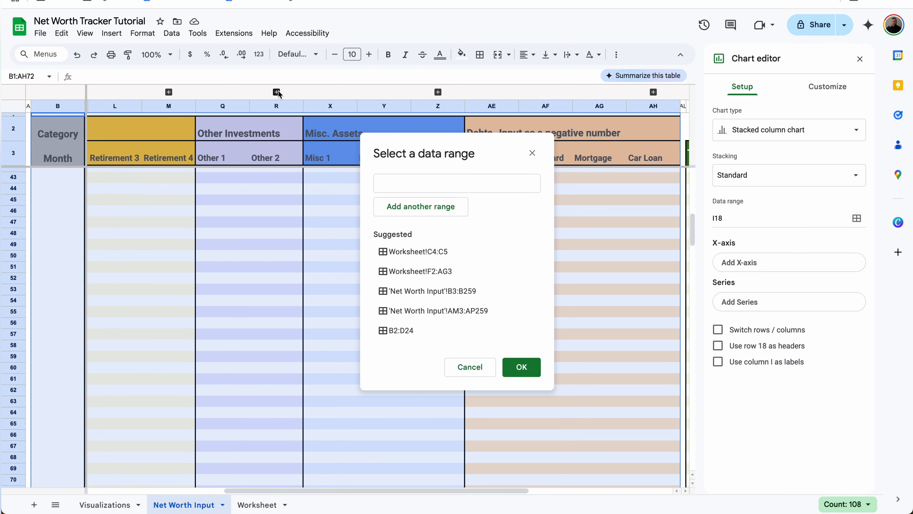
{"action": "left_click", "coordinate": [277, 92]}
{"action": "left_click", "coordinate": [168, 92]}
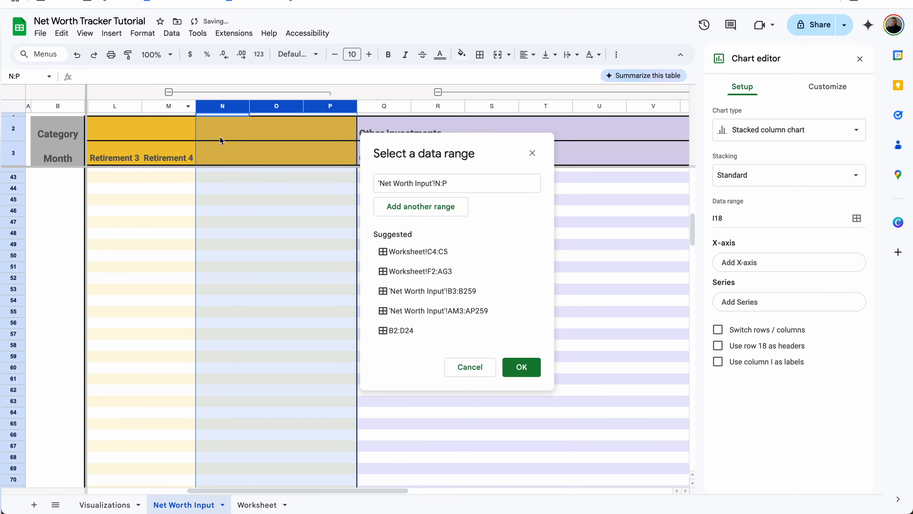
{"action": "scroll", "coordinate": [222, 141], "scroll_direction": "left", "scroll_amount": 5}
{"action": "scroll", "coordinate": [222, 140], "scroll_direction": "up", "scroll_amount": 2}
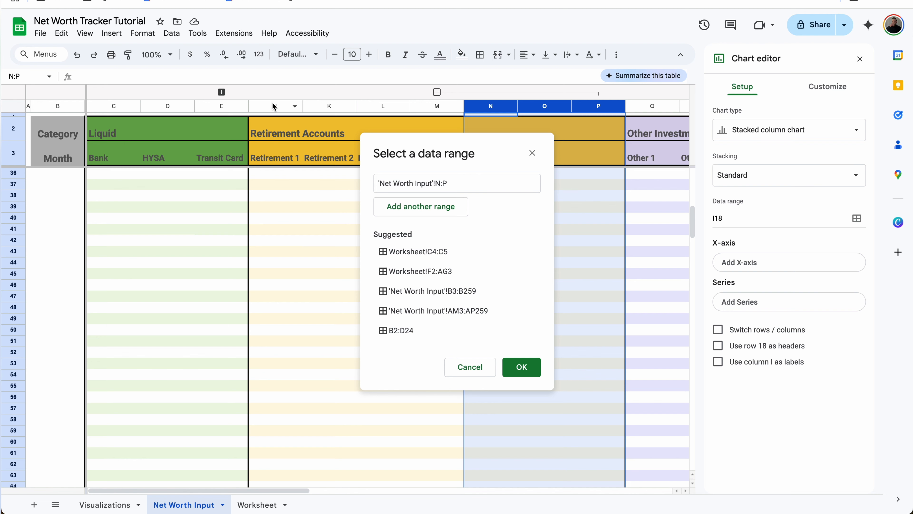
{"action": "left_click_drag", "start_coordinate": [273, 106], "coordinate": [297, 102]}
{"action": "left_click", "coordinate": [270, 92]}
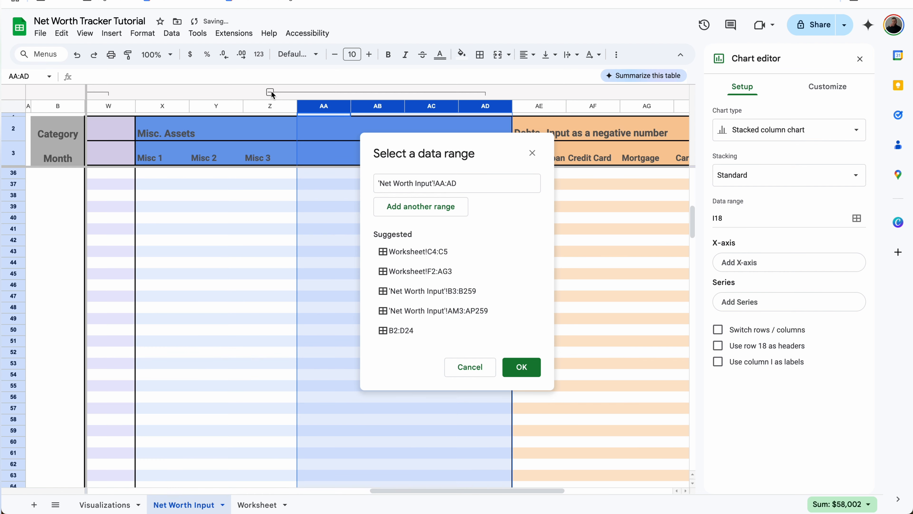
Set the stacked column chart's data range to columns J through AD of Net Worth Input, from Retirement 1 through Misc. Assets.
{"action": "left_click", "coordinate": [460, 183]}
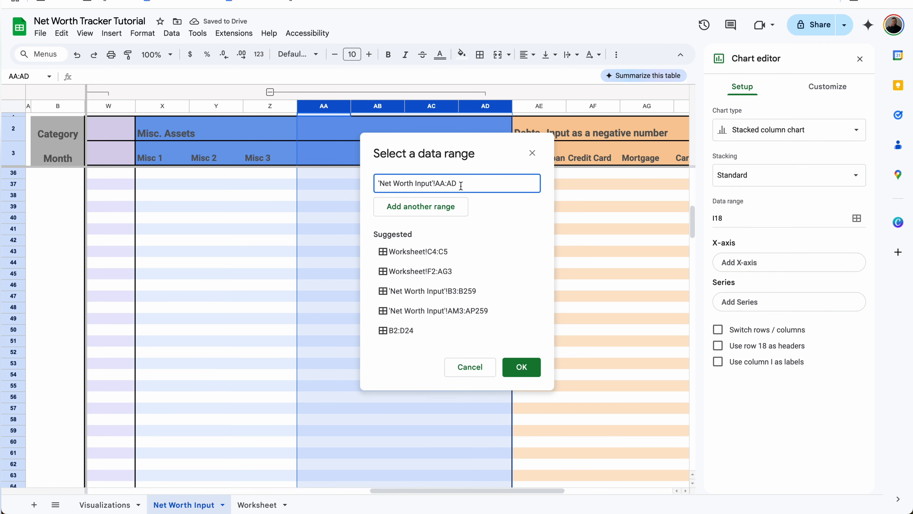
{"action": "scroll", "coordinate": [268, 143], "scroll_direction": "up", "scroll_amount": 4}
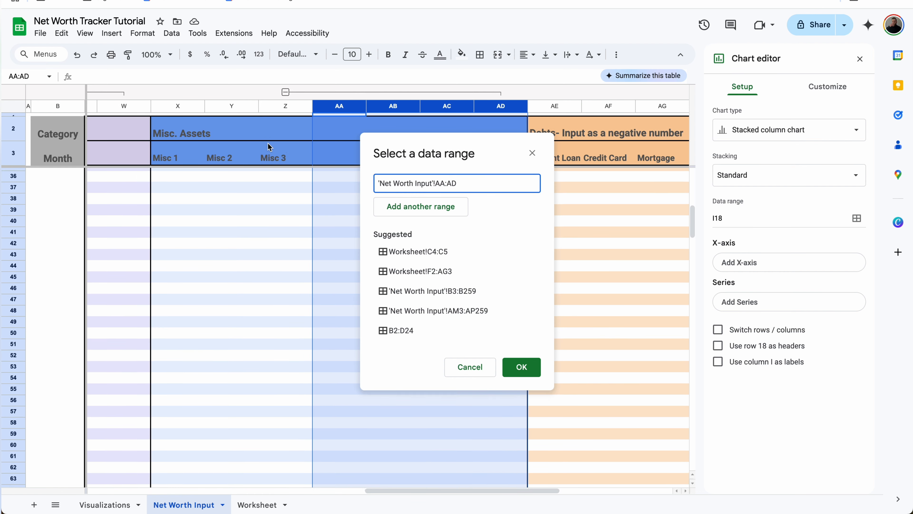
{"action": "scroll", "coordinate": [300, 154], "scroll_direction": "left", "scroll_amount": 6}
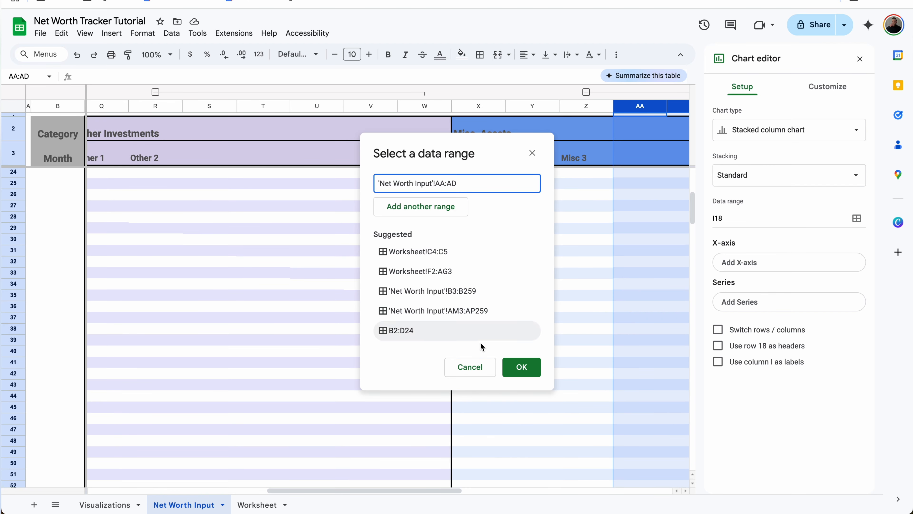
{"action": "scroll", "coordinate": [232, 114], "scroll_direction": "left", "scroll_amount": 13}
{"action": "left_click", "coordinate": [227, 104]}
{"action": "left_click_drag", "start_coordinate": [227, 105], "coordinate": [432, 106]}
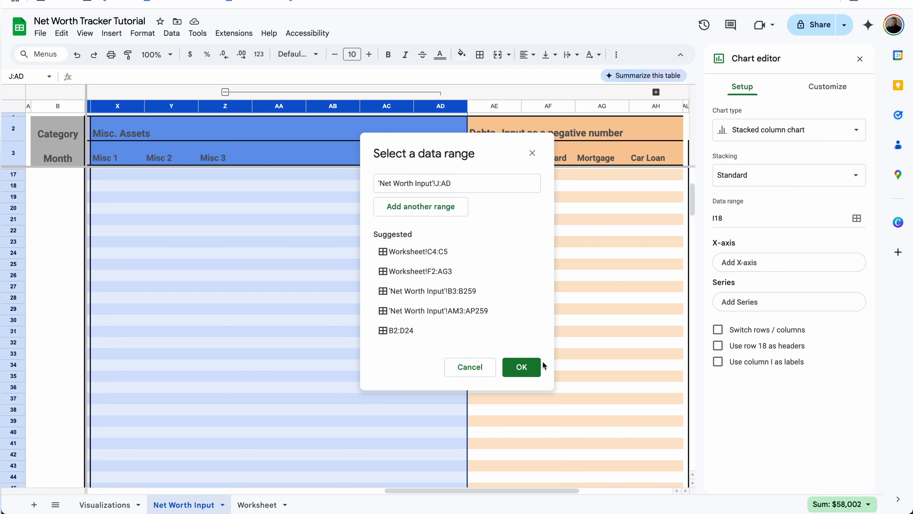
{"action": "left_click", "coordinate": [522, 367]}
Add column B of Net Worth Input as a second data range and use Month as the chart's X-axis.
{"action": "left_click", "coordinate": [849, 218]}
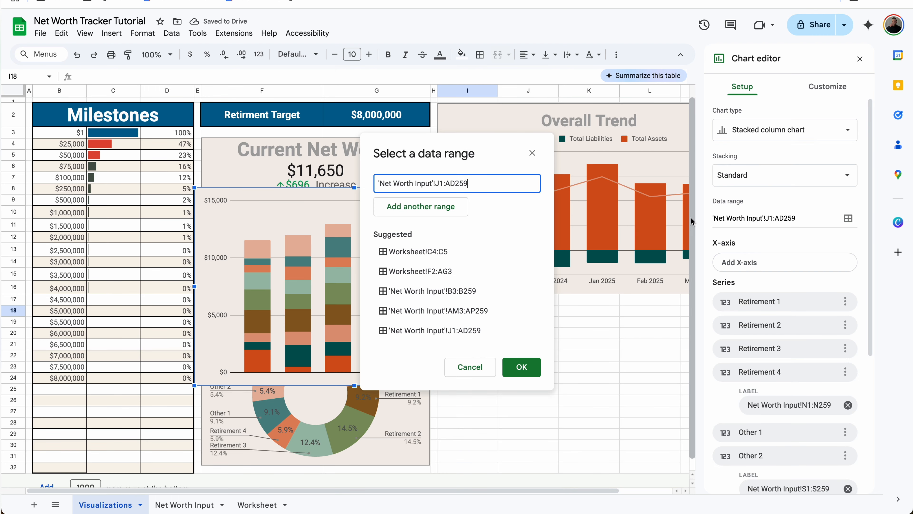
{"action": "left_click", "coordinate": [450, 206]}
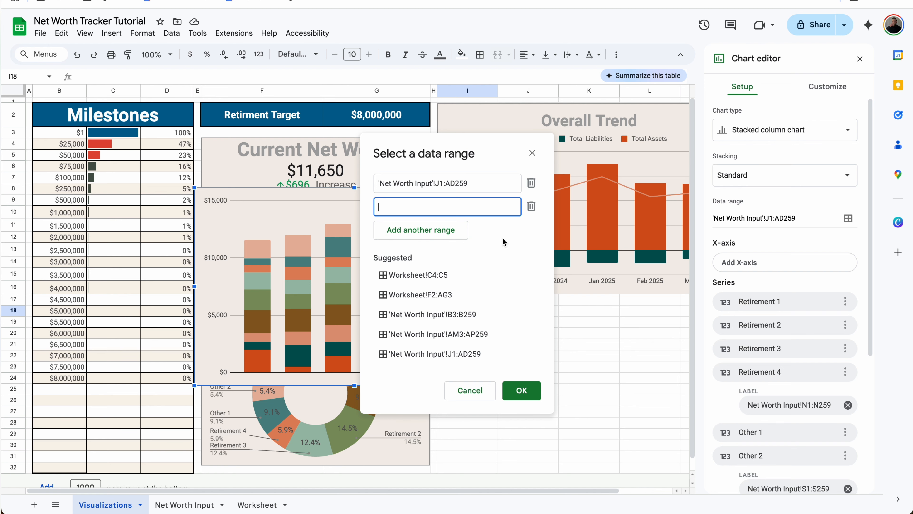
{"action": "left_click", "coordinate": [186, 505]}
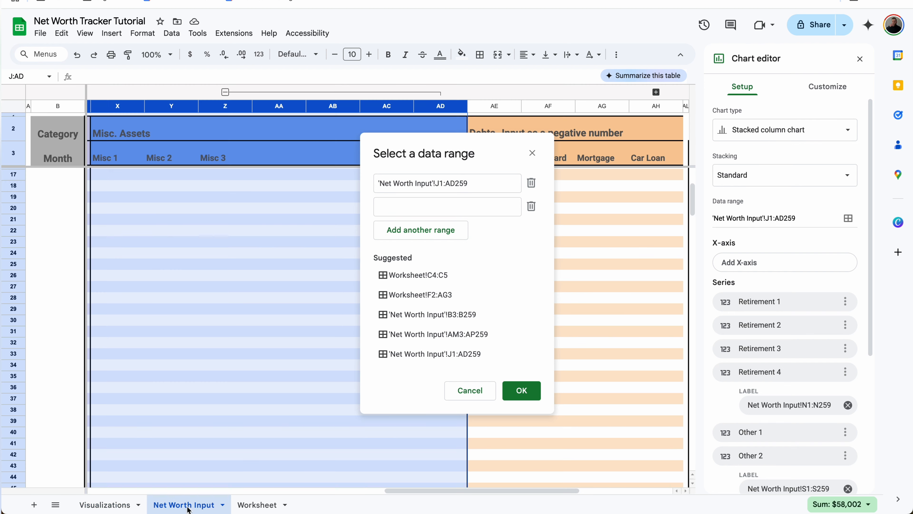
{"action": "left_click", "coordinate": [161, 164]}
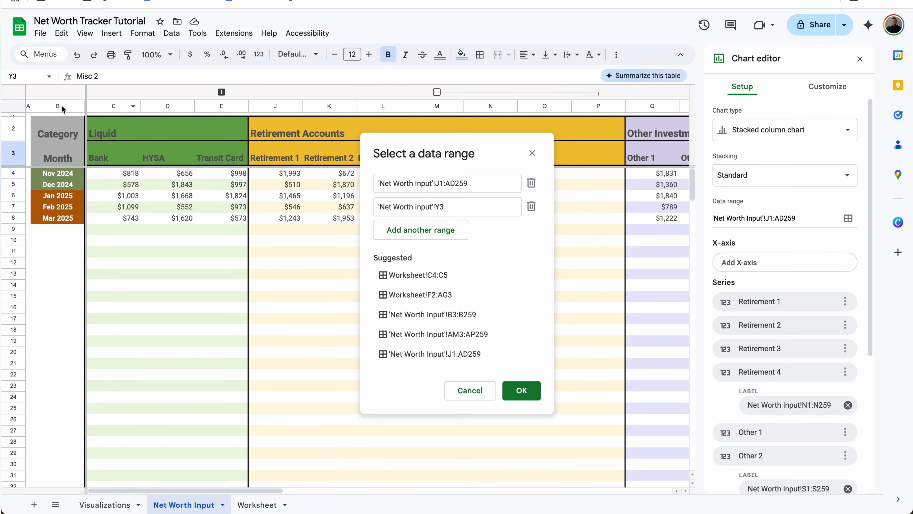
{"action": "left_click", "coordinate": [59, 106]}
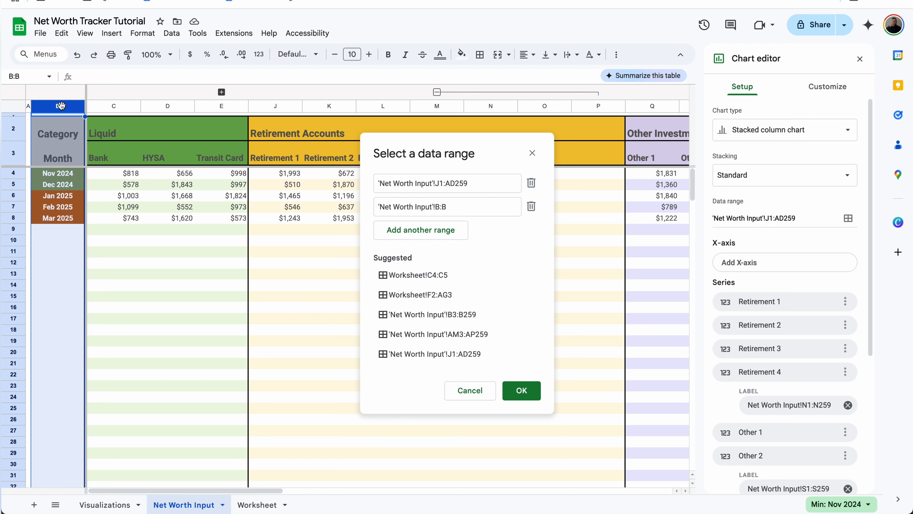
{"action": "left_click", "coordinate": [527, 392]}
{"action": "left_click", "coordinate": [762, 304]}
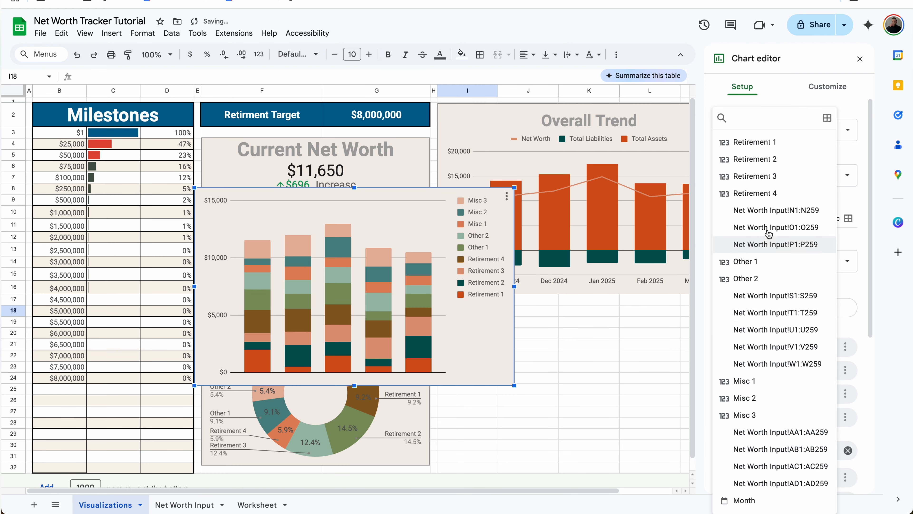
{"action": "left_click", "coordinate": [748, 498]}
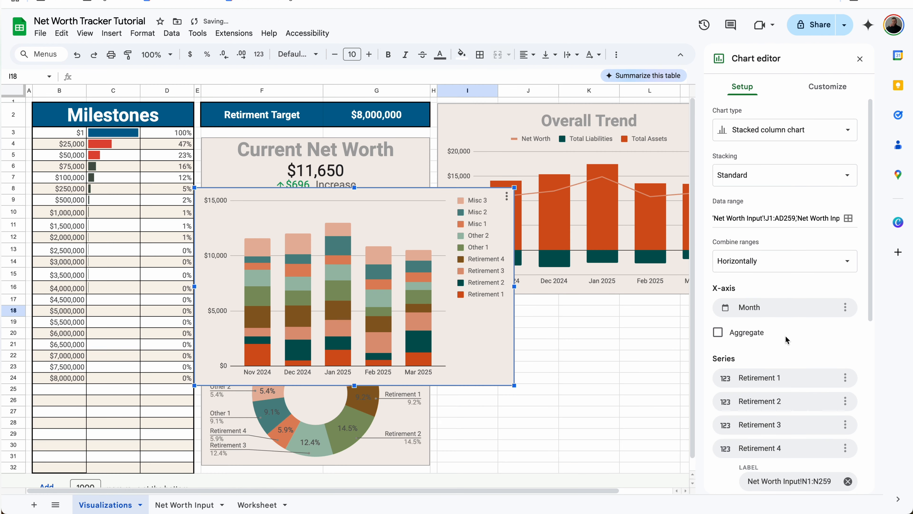
Move and resize the stacked column chart to fit below Overall Trend, from column I at row 17 down to about row 31.
{"action": "scroll", "coordinate": [786, 336], "scroll_direction": "down", "scroll_amount": 7}
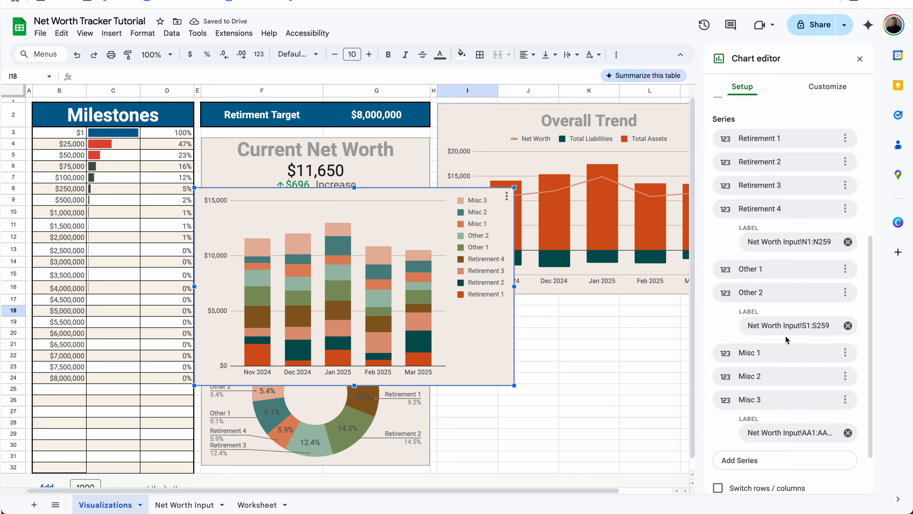
{"action": "scroll", "coordinate": [786, 335], "scroll_direction": "down", "scroll_amount": 1}
{"action": "left_click_drag", "start_coordinate": [406, 254], "coordinate": [640, 342]}
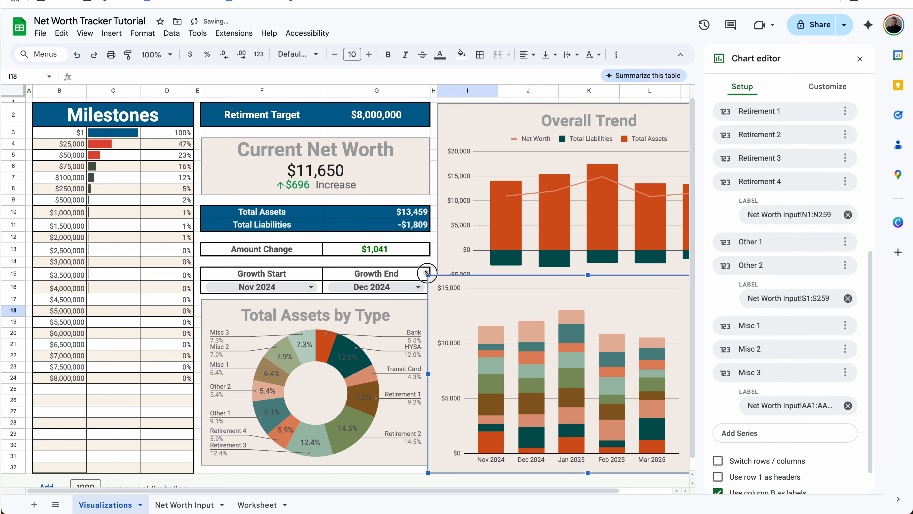
{"action": "left_click_drag", "start_coordinate": [427, 273], "coordinate": [463, 301]}
Title the stacked column chart "Investment Trend".
{"action": "left_click", "coordinate": [838, 88]}
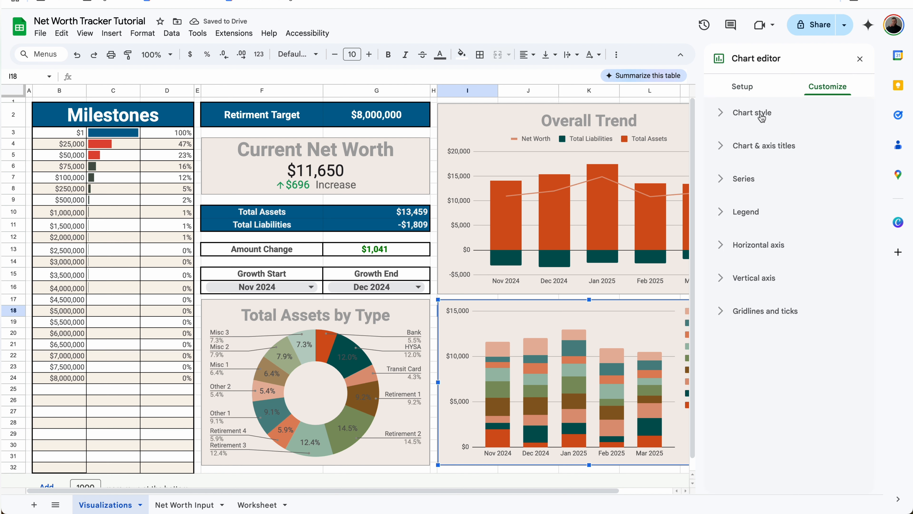
{"action": "left_click", "coordinate": [760, 146]}
{"action": "left_click", "coordinate": [751, 226]}
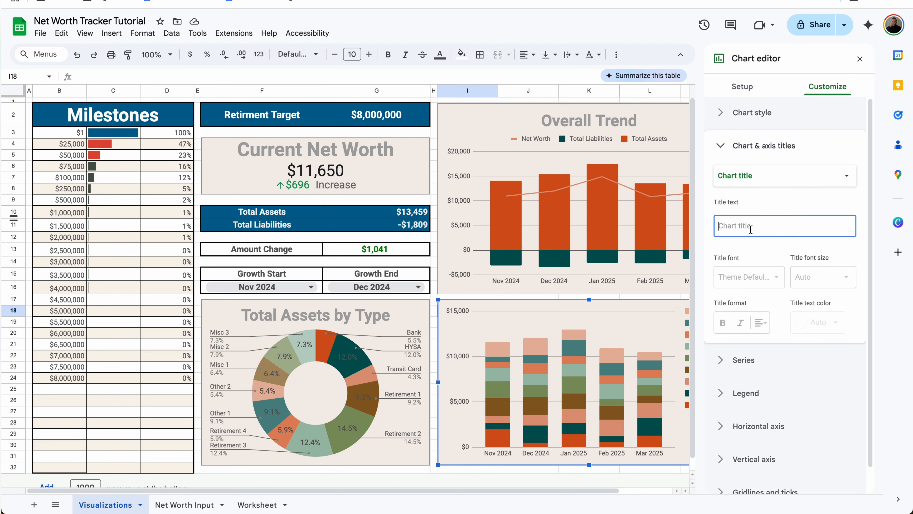
{"action": "type", "text": "Investment Tre"}
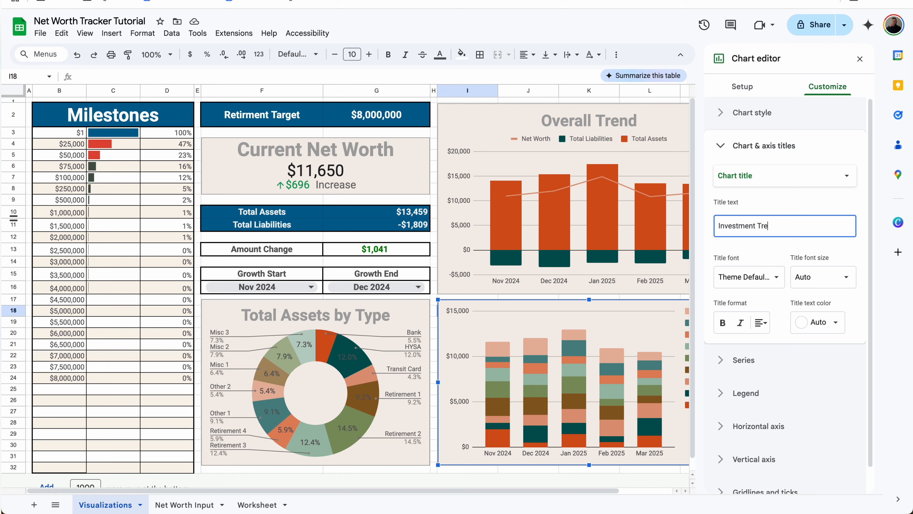
{"action": "type", "text": "nd"}
Format the Investment Trend chart's title as bold and centred at font size 30, and close the chart editor.
{"action": "left_click", "coordinate": [824, 276]}
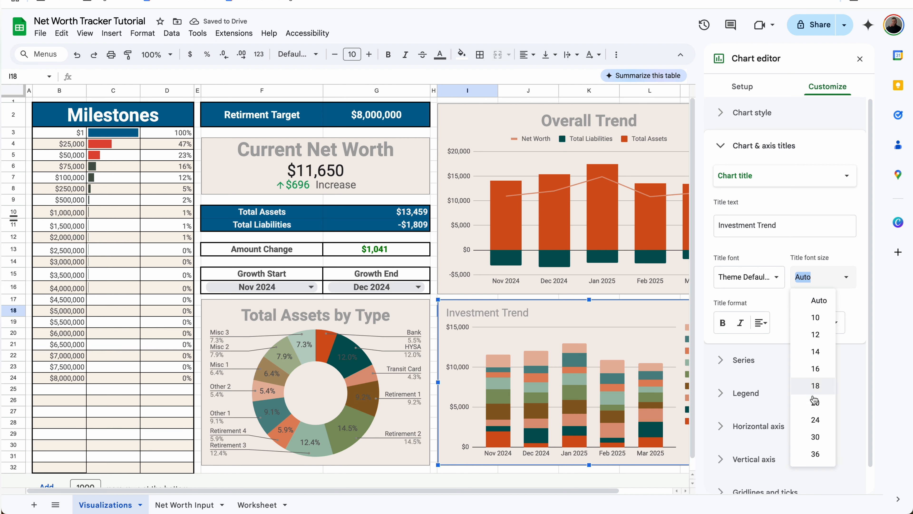
{"action": "left_click", "coordinate": [815, 436]}
{"action": "left_click", "coordinate": [722, 323]}
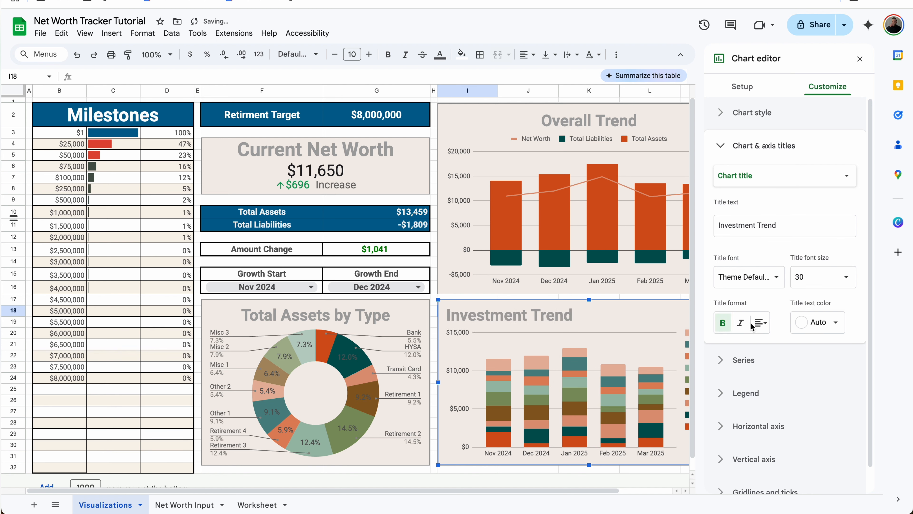
{"action": "left_click", "coordinate": [761, 323]}
{"action": "left_click", "coordinate": [776, 344]}
{"action": "left_click", "coordinate": [764, 145]}
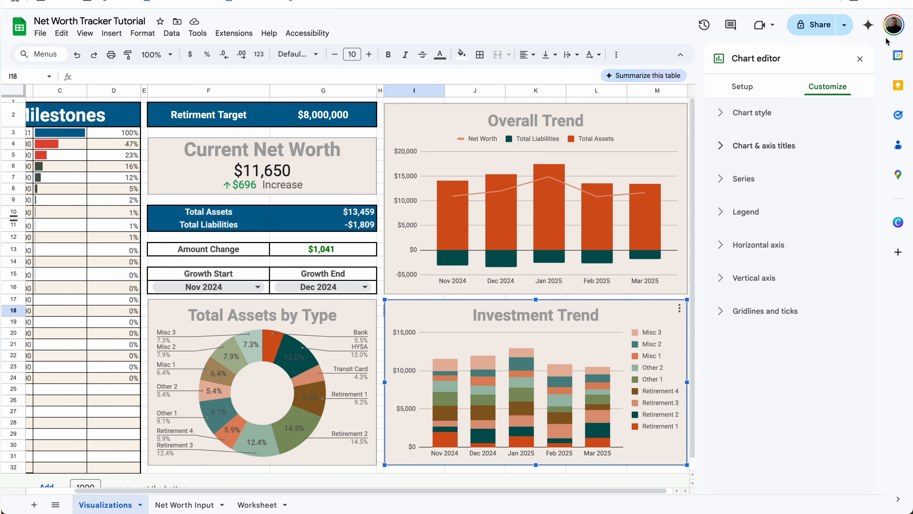
{"action": "left_click", "coordinate": [860, 59]}
{"action": "scroll", "coordinate": [731, 240], "scroll_direction": "down", "scroll_amount": 1}
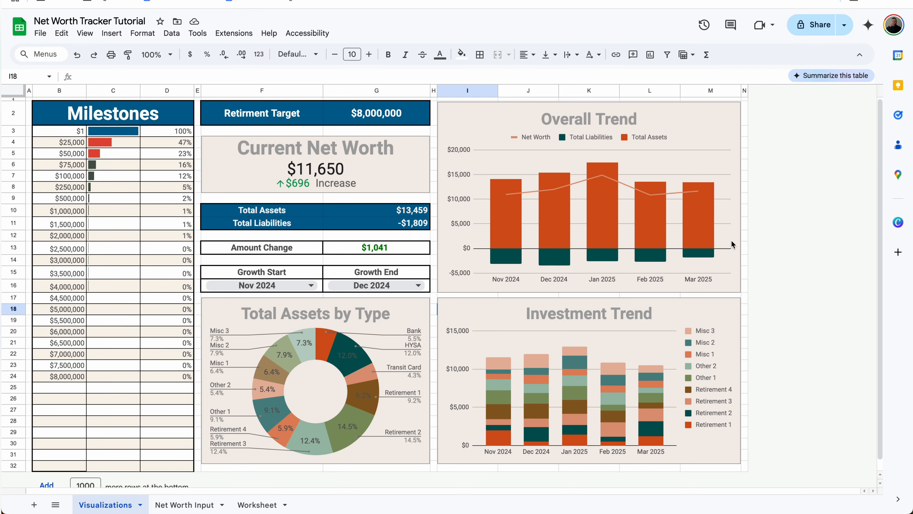
{"action": "scroll", "coordinate": [731, 240], "scroll_direction": "up", "scroll_amount": 1}
{"action": "scroll", "coordinate": [732, 240], "scroll_direction": "down", "scroll_amount": 1}
{"action": "scroll", "coordinate": [731, 240], "scroll_direction": "up", "scroll_amount": 1}
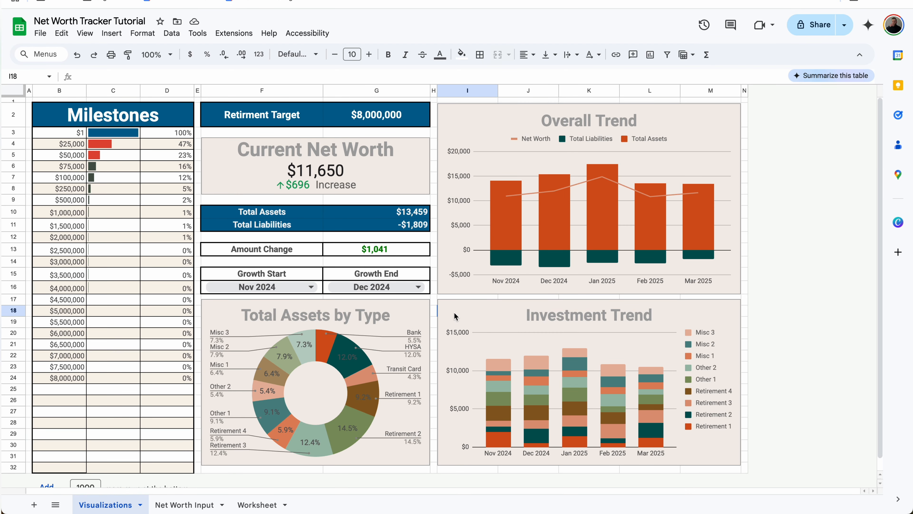
Widen columns B to D and column F slightly, and stretch the Total Assets by Type chart to the end of column G.
{"action": "left_click_drag", "start_coordinate": [167, 90], "coordinate": [92, 90]}
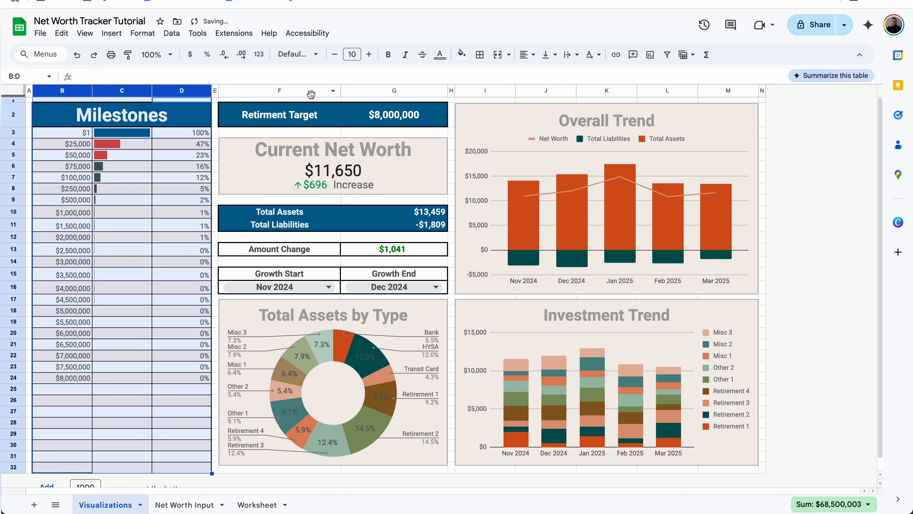
{"action": "left_click", "coordinate": [321, 94]}
{"action": "left_click_drag", "start_coordinate": [340, 90], "coordinate": [344, 89]}
{"action": "left_click", "coordinate": [388, 316]}
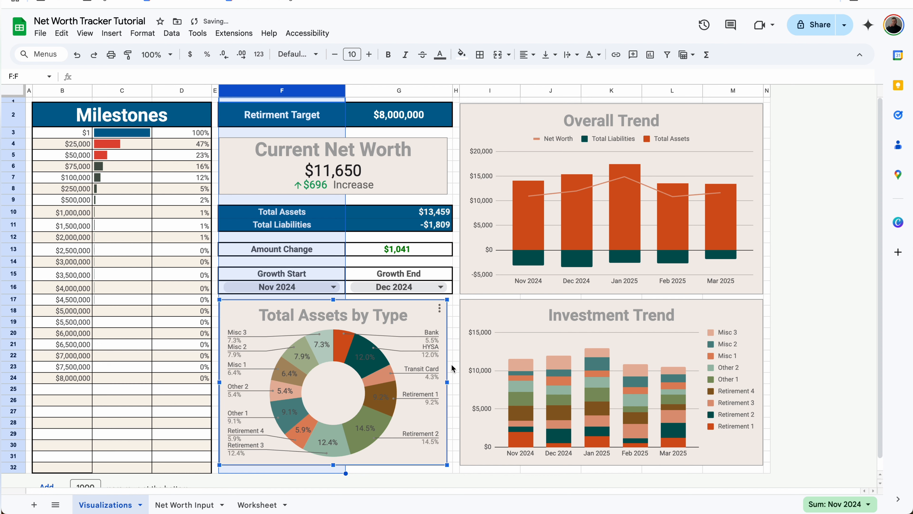
{"action": "left_click_drag", "start_coordinate": [448, 382], "coordinate": [451, 382]}
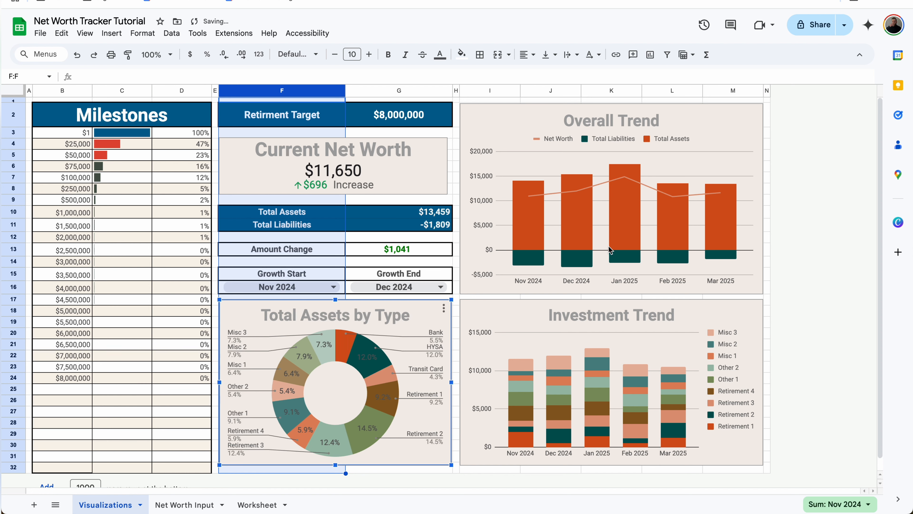
Widen columns I to M together and stretch the Overall Trend chart to the end of column M.
{"action": "left_click_drag", "start_coordinate": [718, 90], "coordinate": [611, 90]}
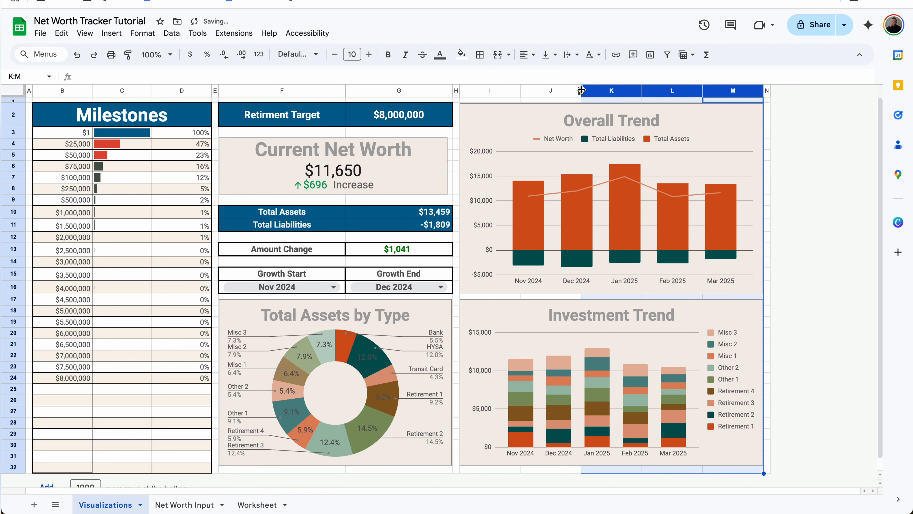
{"action": "left_click_drag", "start_coordinate": [519, 91], "coordinate": [671, 89]}
{"action": "left_click_drag", "start_coordinate": [670, 90], "coordinate": [674, 95]}
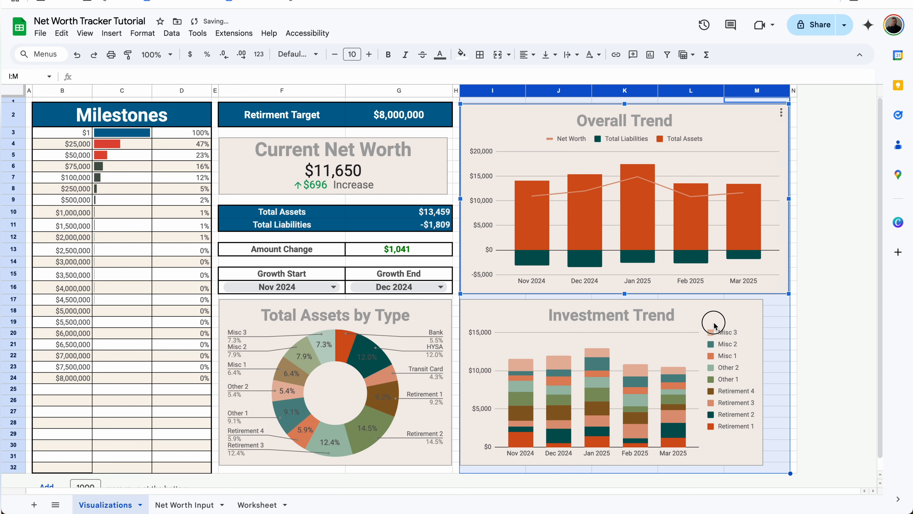
Stretch the Investment Trend chart to the end of column M and the Current Net Worth scorecard to the end of column G.
{"action": "left_click", "coordinate": [713, 322]}
{"action": "left_click_drag", "start_coordinate": [763, 382], "coordinate": [790, 381]}
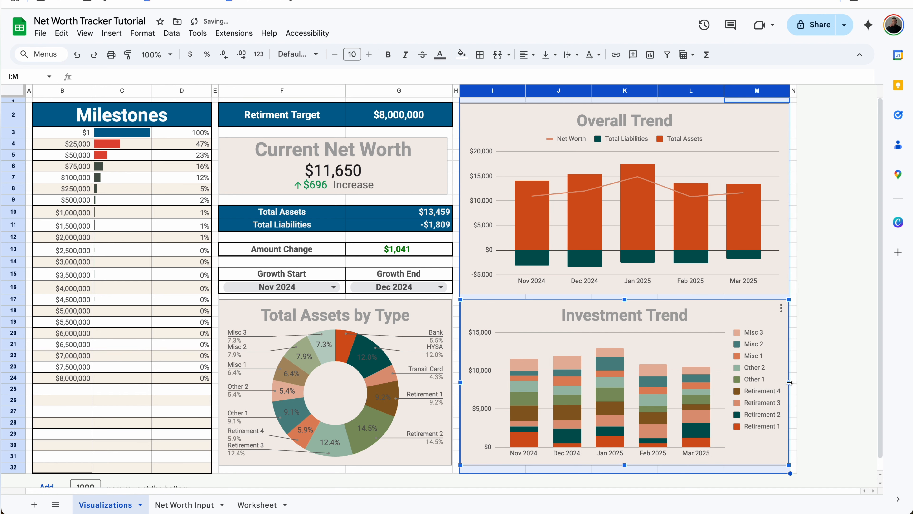
{"action": "left_click", "coordinate": [177, 177]}
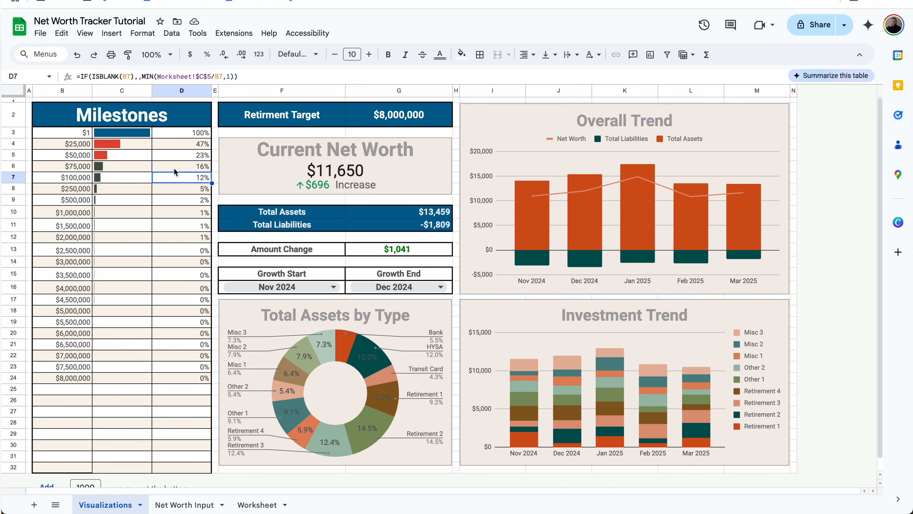
{"action": "left_click", "coordinate": [338, 169]}
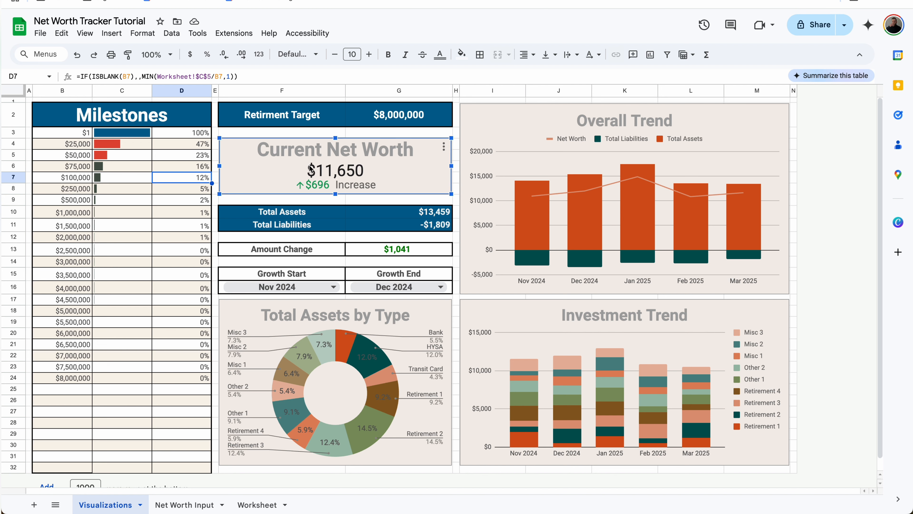
Customize the spreadsheet theme by setting its chart background color to white.
{"action": "left_click", "coordinate": [134, 34]}
{"action": "left_click", "coordinate": [142, 53]}
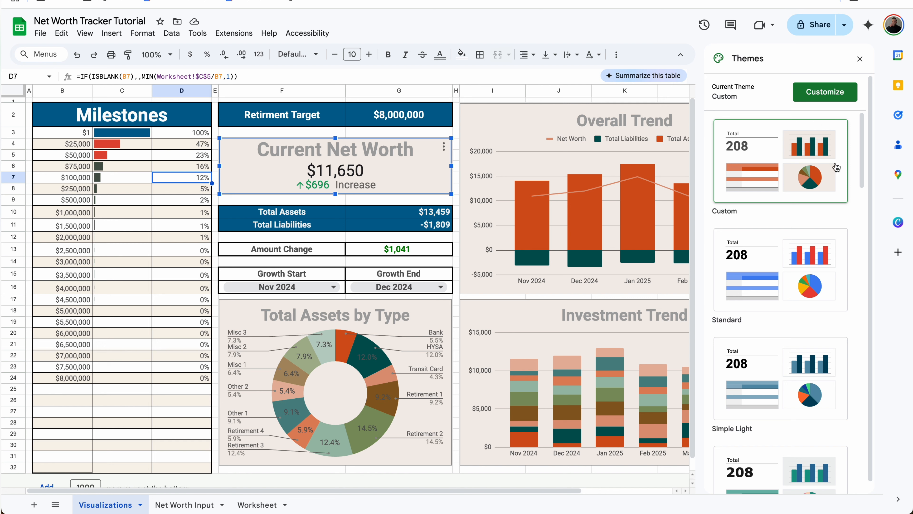
{"action": "left_click", "coordinate": [828, 92]}
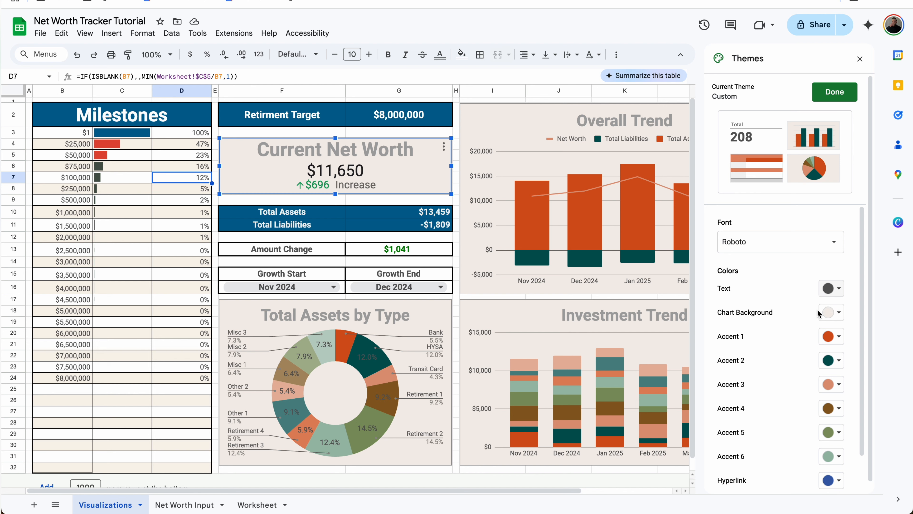
{"action": "left_click", "coordinate": [827, 291]}
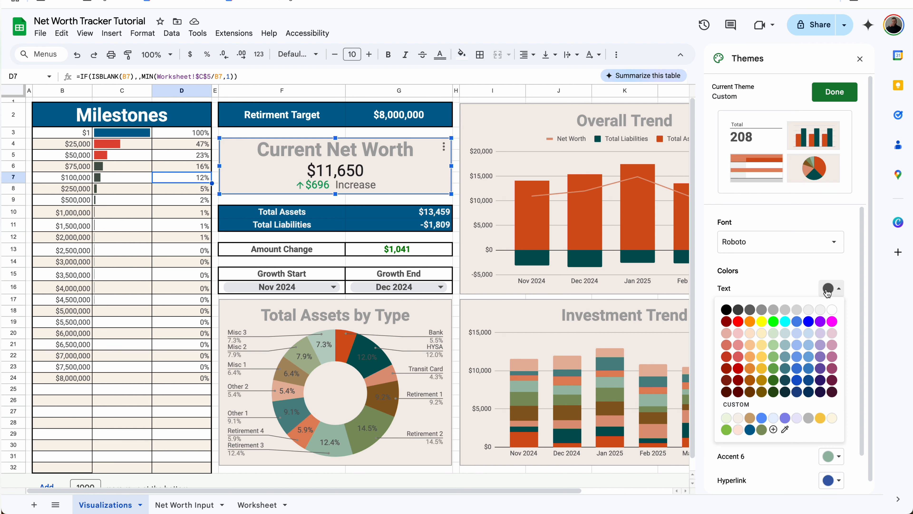
{"action": "left_click", "coordinate": [764, 289]}
{"action": "left_click", "coordinate": [830, 312]}
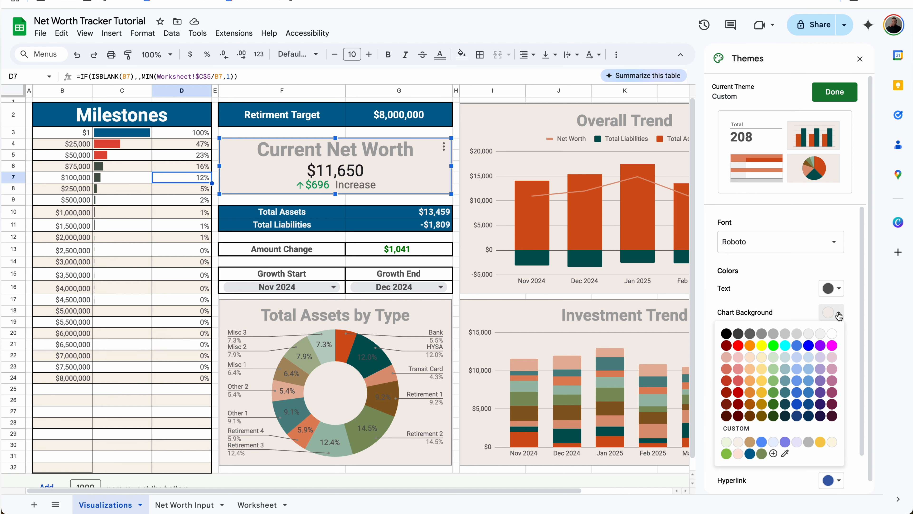
{"action": "left_click", "coordinate": [832, 337]}
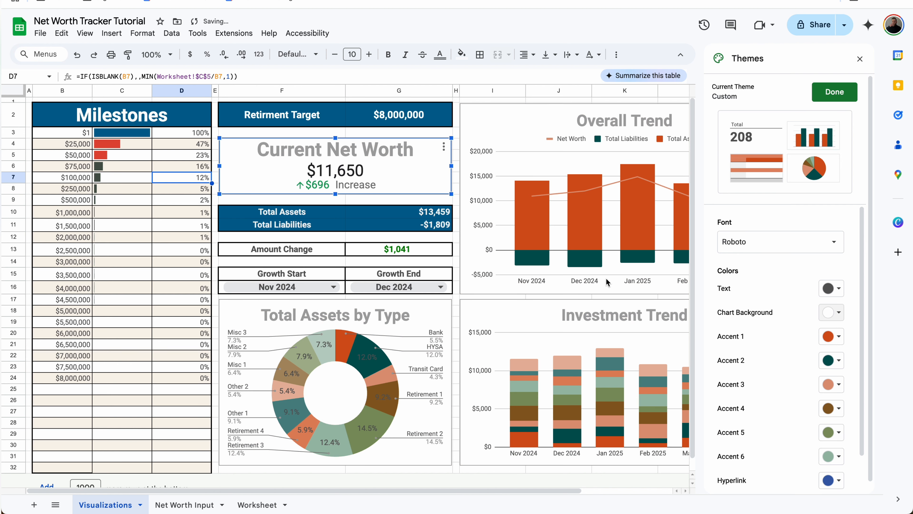
Try purple as the theme's Accent 1 color, restore the earlier color, and finish with the theme settings.
{"action": "scroll", "coordinate": [807, 338], "scroll_direction": "down", "scroll_amount": 2}
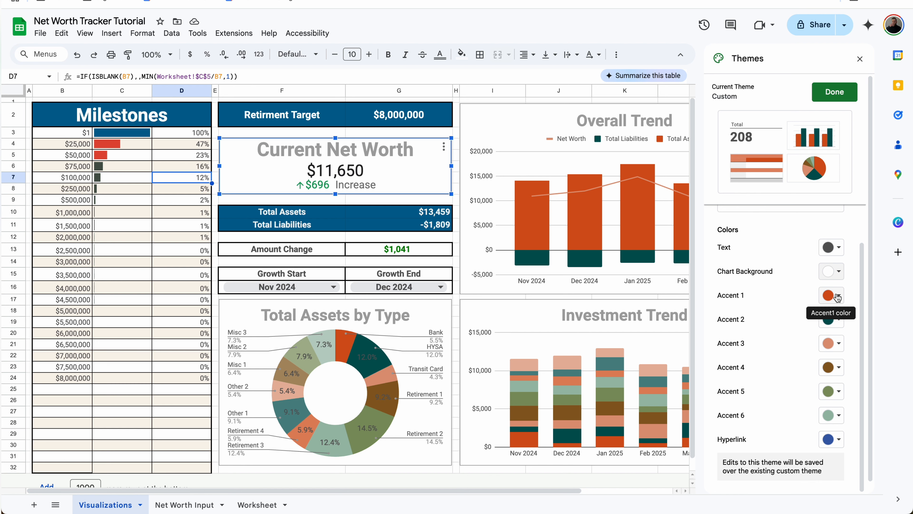
{"action": "left_click", "coordinate": [837, 297]}
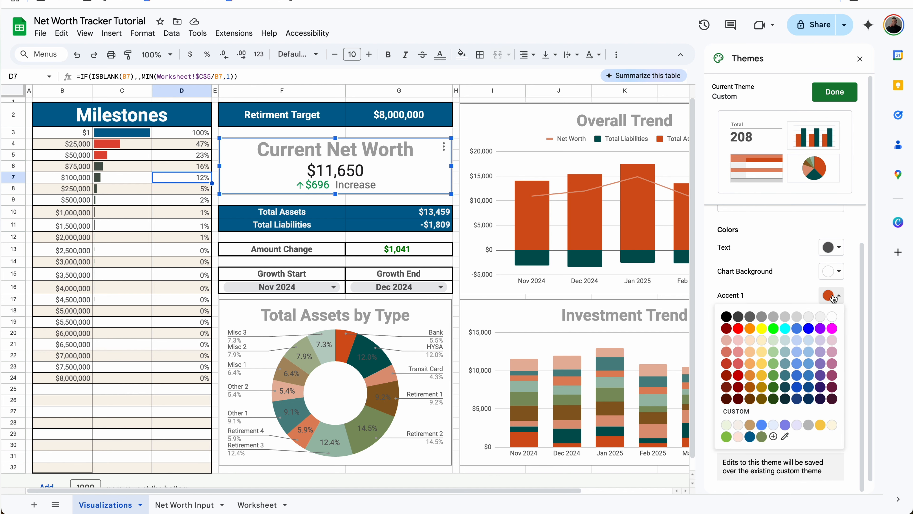
{"action": "left_click", "coordinate": [820, 375]}
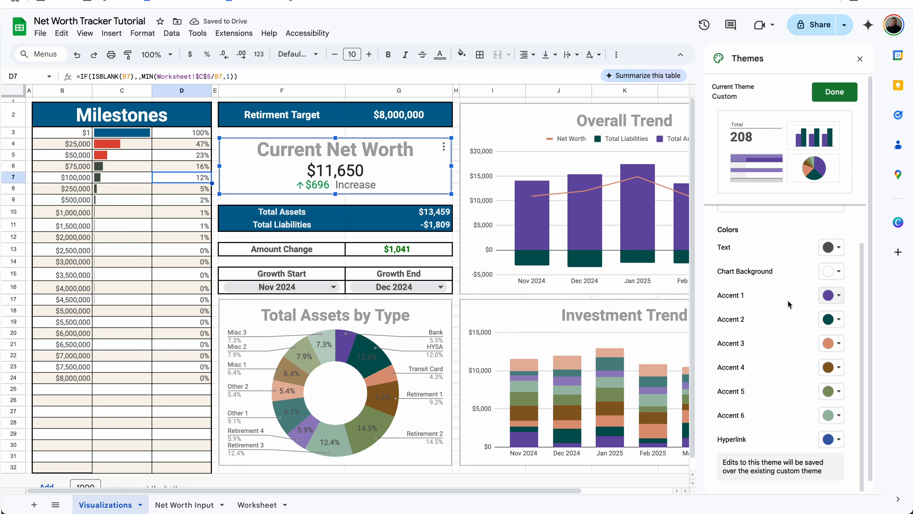
{"action": "left_click", "coordinate": [830, 319]}
{"action": "left_click", "coordinate": [821, 384]}
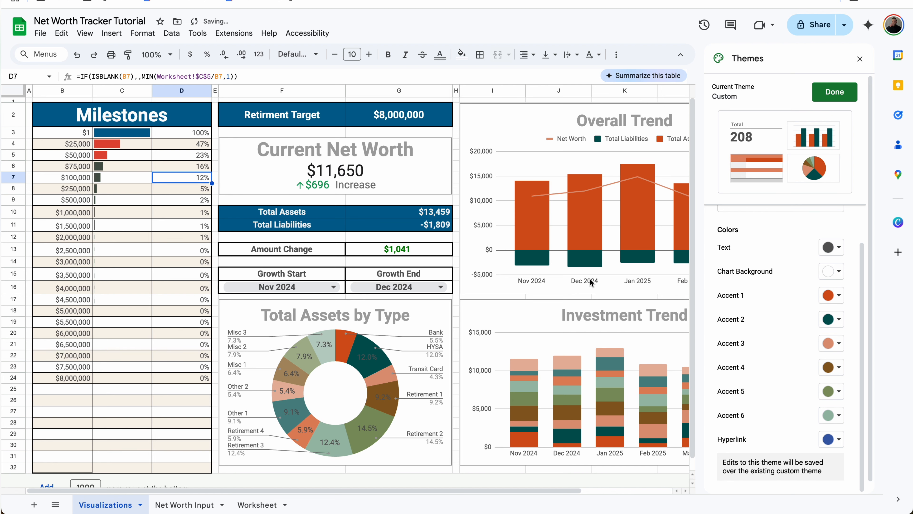
{"action": "scroll", "coordinate": [591, 282], "scroll_direction": "right", "scroll_amount": 3}
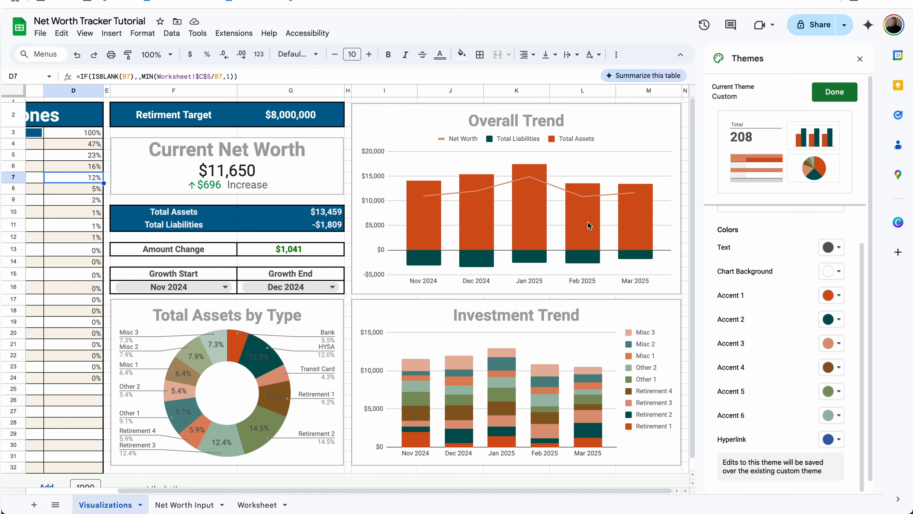
{"action": "left_click", "coordinate": [860, 59]}
Set the fill color of the Total Assets series in the Overall Trend chart to yellow.
{"action": "left_click", "coordinate": [723, 155]}
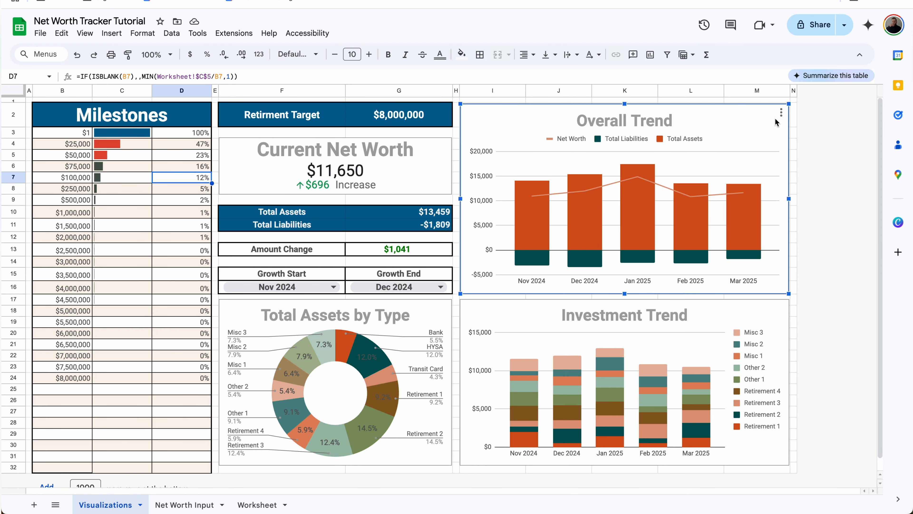
{"action": "left_click", "coordinate": [781, 112]}
{"action": "left_click", "coordinate": [707, 129]}
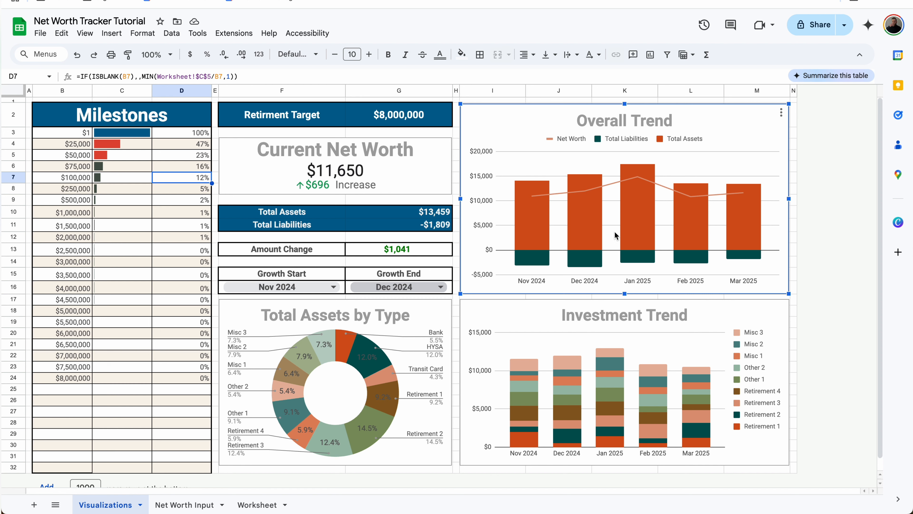
{"action": "mouse_move", "coordinate": [644, 223]}
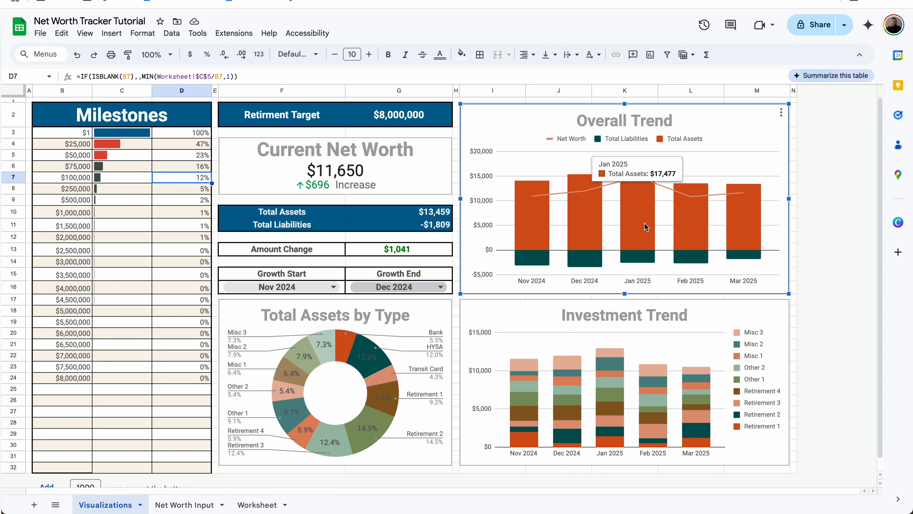
{"action": "left_click", "coordinate": [782, 114]}
{"action": "left_click", "coordinate": [789, 126]}
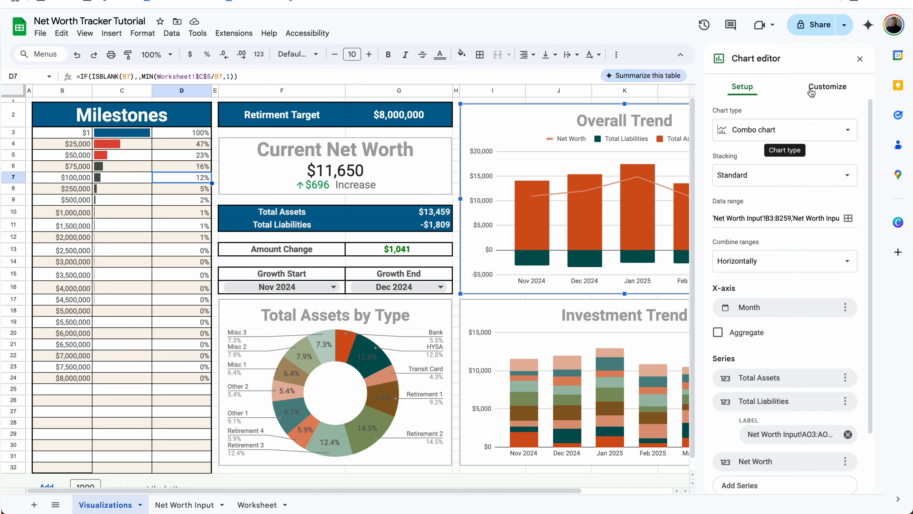
{"action": "left_click", "coordinate": [817, 94]}
{"action": "left_click", "coordinate": [743, 181]}
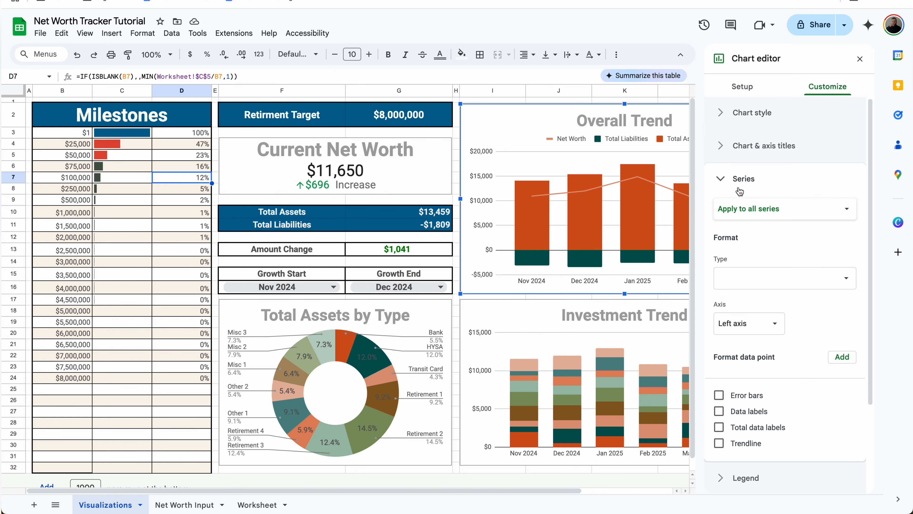
{"action": "left_click", "coordinate": [733, 208]}
{"action": "left_click", "coordinate": [741, 225]}
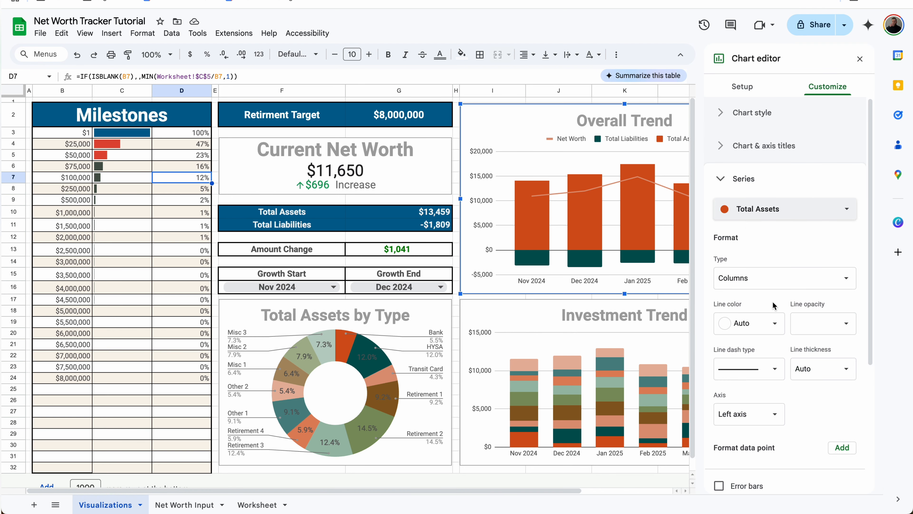
{"action": "left_click", "coordinate": [762, 325]}
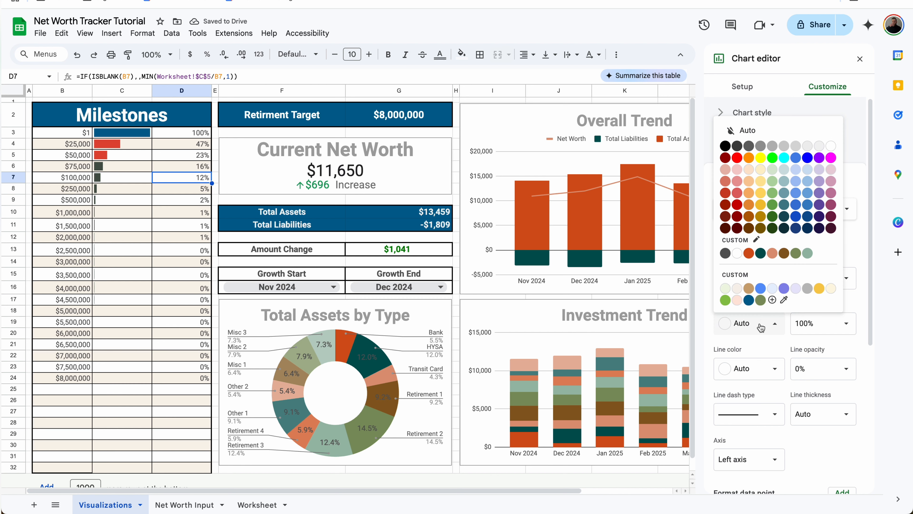
{"action": "left_click", "coordinate": [820, 288]}
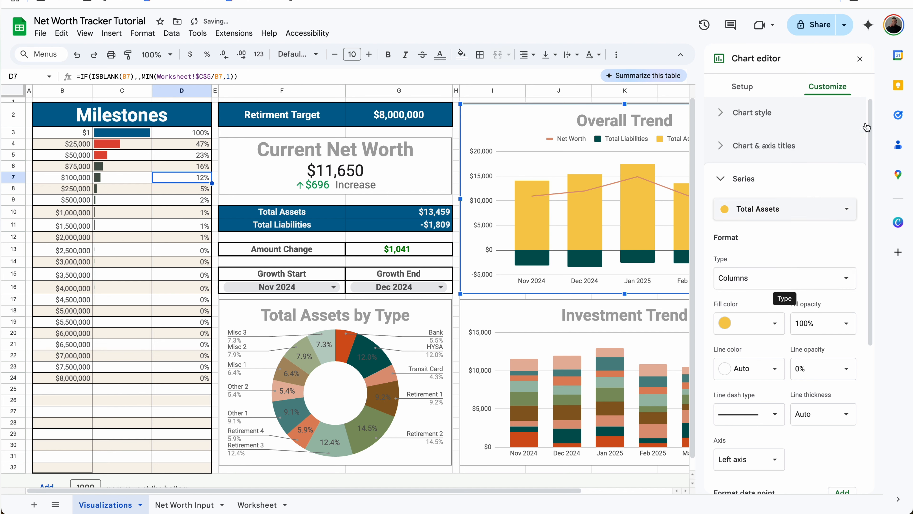
Set the fill color of the Overall Trend chart's Total Liabilities series to dark red.
{"action": "left_click", "coordinate": [646, 259]}
{"action": "left_click", "coordinate": [780, 143]}
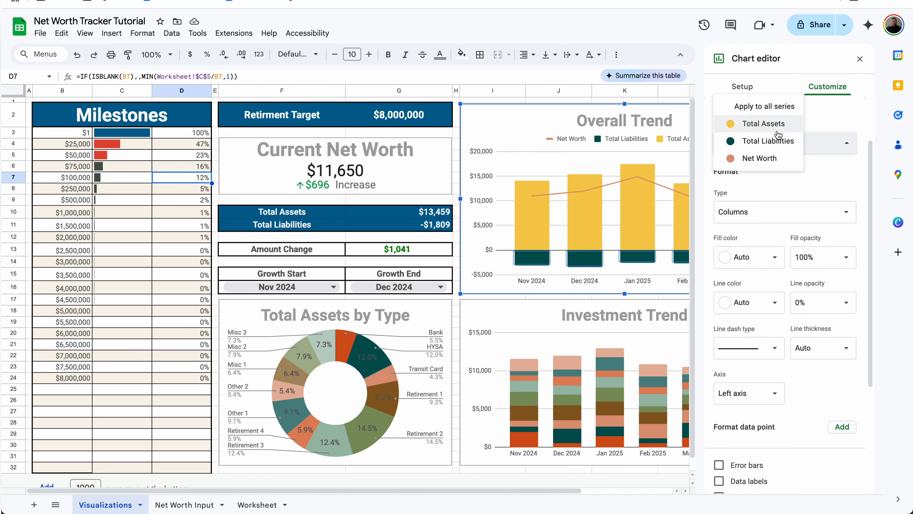
{"action": "left_click", "coordinate": [776, 141]}
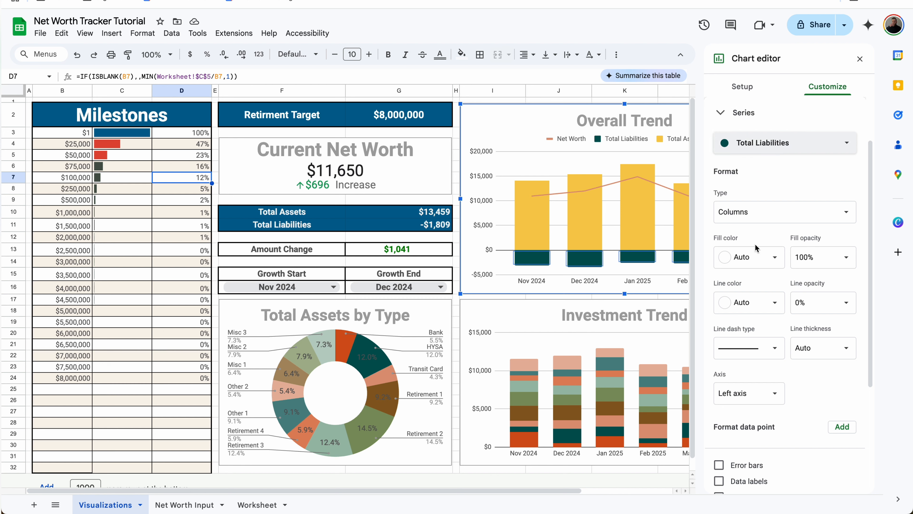
{"action": "left_click", "coordinate": [756, 266]}
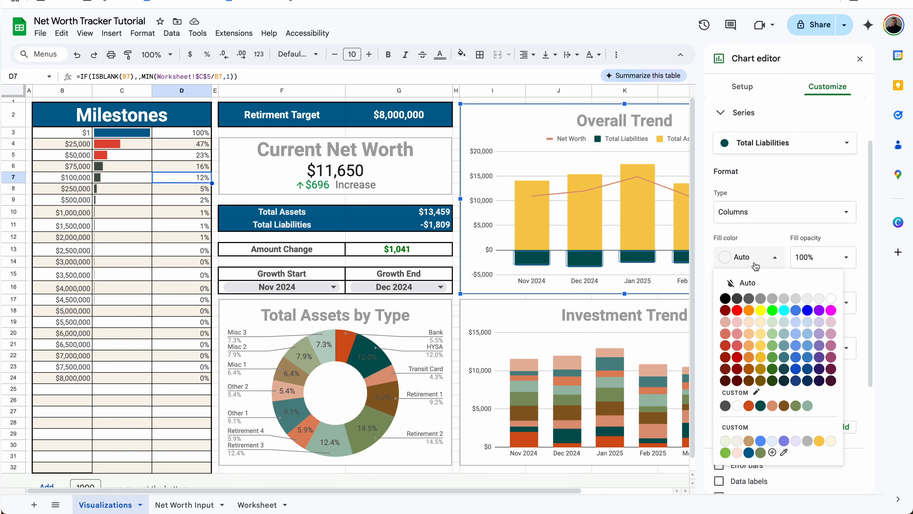
{"action": "left_click", "coordinate": [737, 357]}
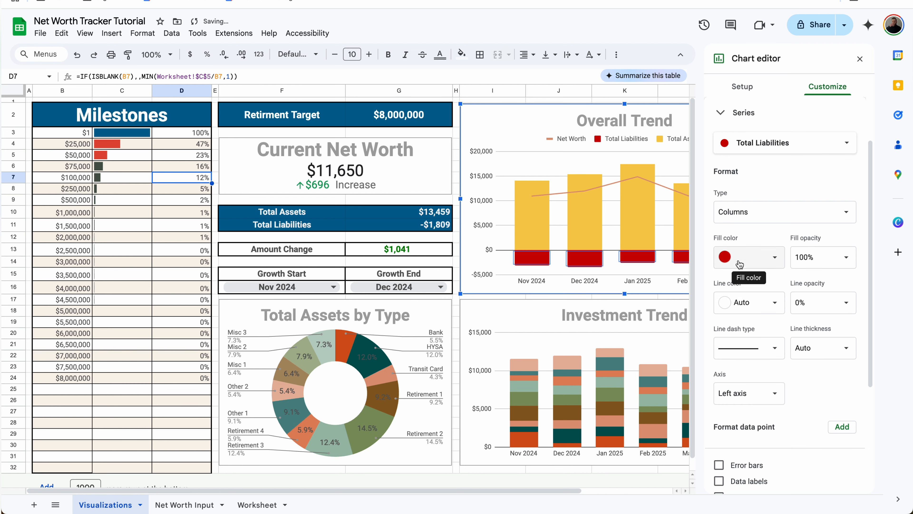
Set the line color of the Overall Trend chart's Net Worth series to blue and close the chart editor.
{"action": "left_click", "coordinate": [636, 178]}
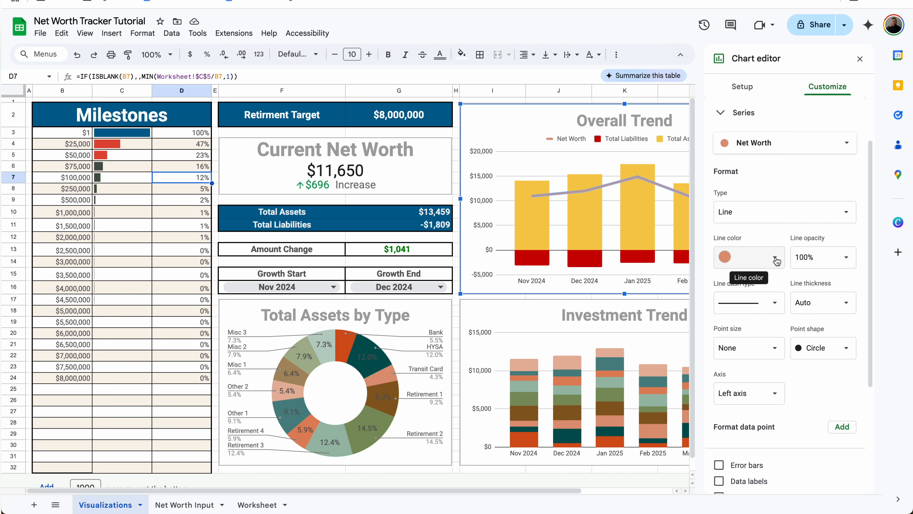
{"action": "left_click", "coordinate": [776, 261]}
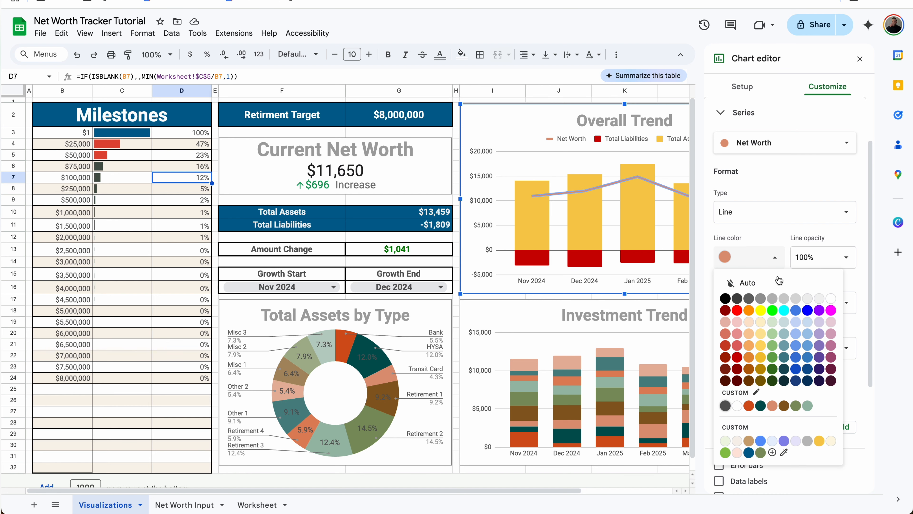
{"action": "left_click", "coordinate": [796, 368]}
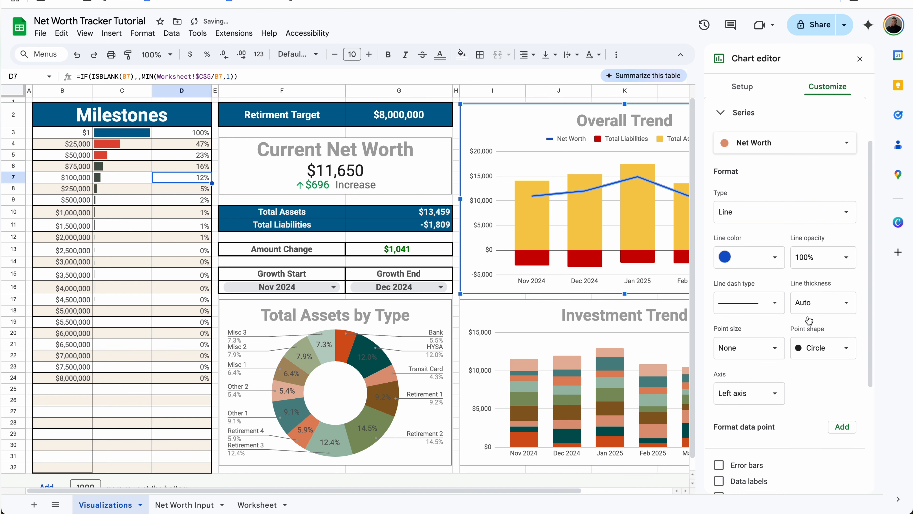
{"action": "left_click", "coordinate": [859, 59]}
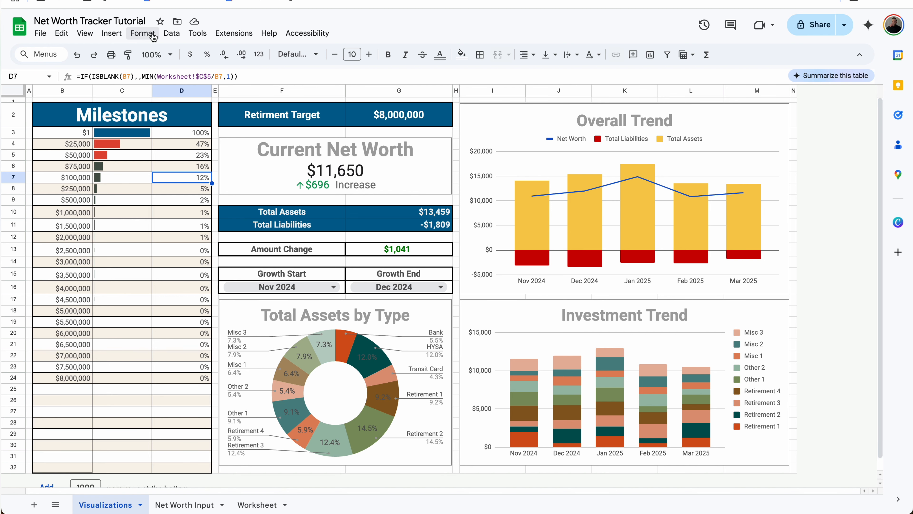
Add a conditional formatting rule on A1:A32 that applies a custom fill when cells are empty.
{"action": "left_click", "coordinate": [399, 237]}
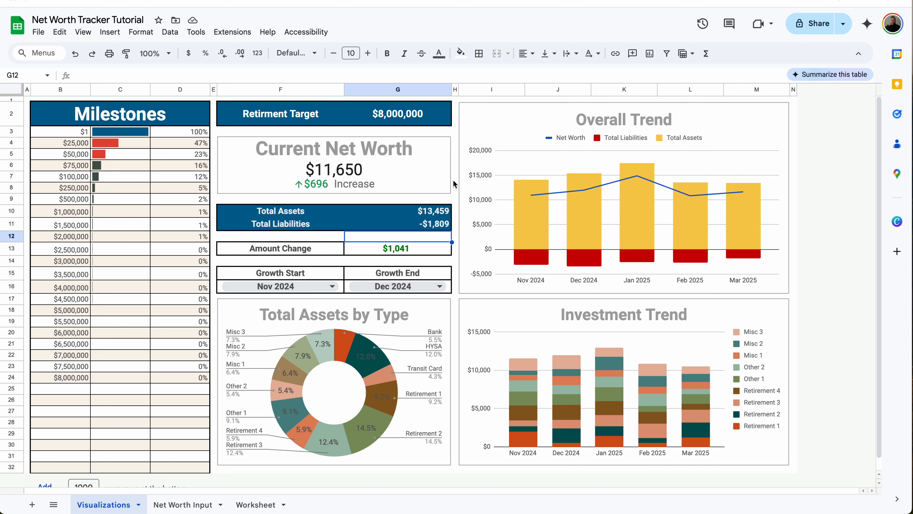
{"action": "left_click", "coordinate": [26, 93]}
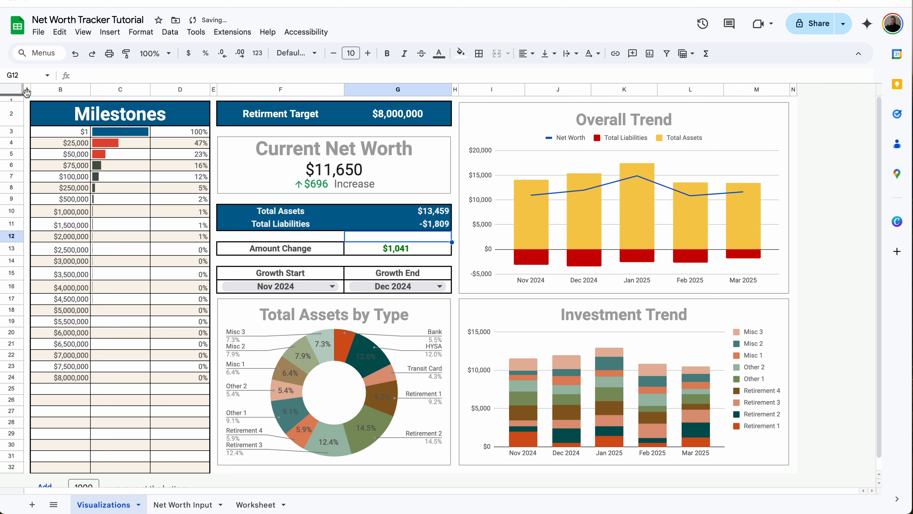
{"action": "left_click", "coordinate": [27, 97]}
{"action": "left_click", "coordinate": [27, 90]}
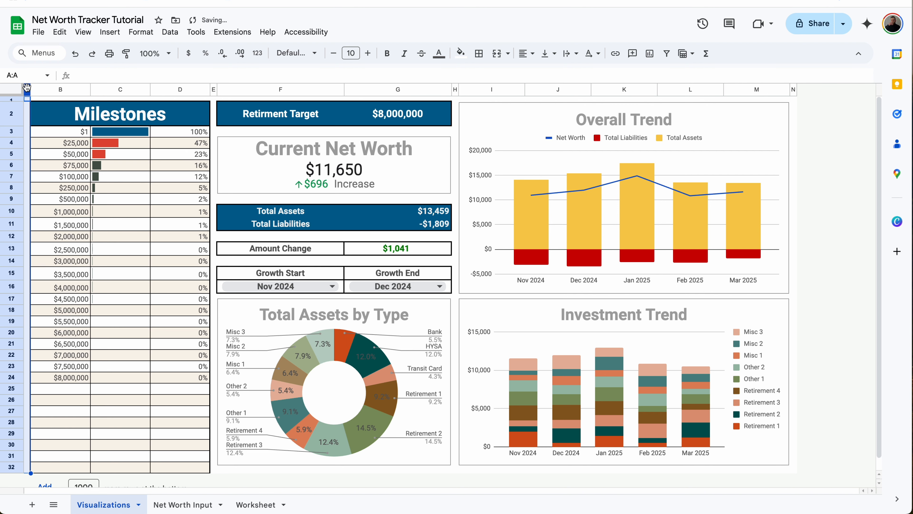
{"action": "left_click", "coordinate": [153, 36]}
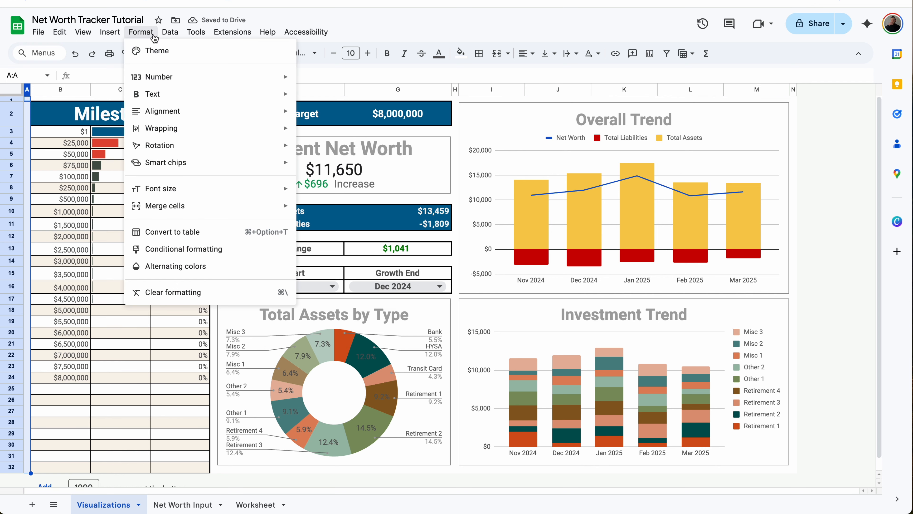
{"action": "left_click", "coordinate": [175, 249]}
{"action": "left_click", "coordinate": [785, 202]}
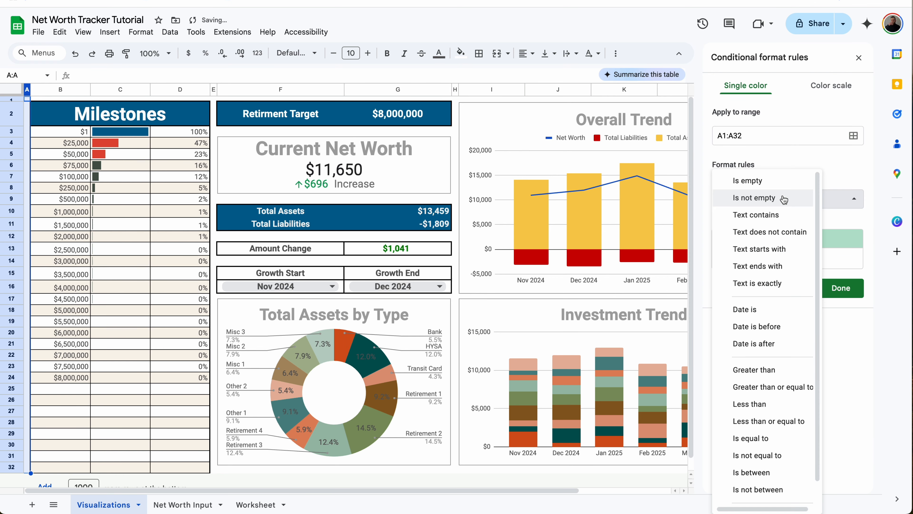
{"action": "left_click", "coordinate": [769, 184]}
{"action": "left_click", "coordinate": [809, 259]}
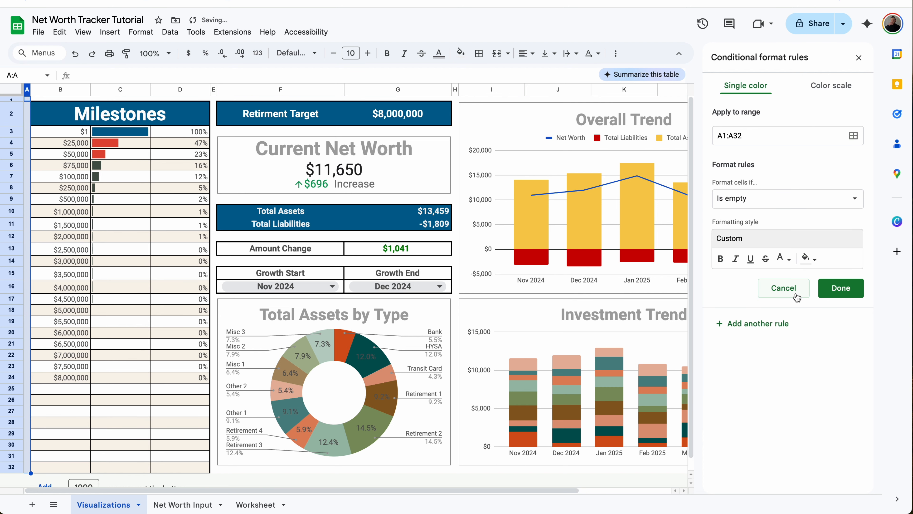
{"action": "left_click", "coordinate": [821, 291]}
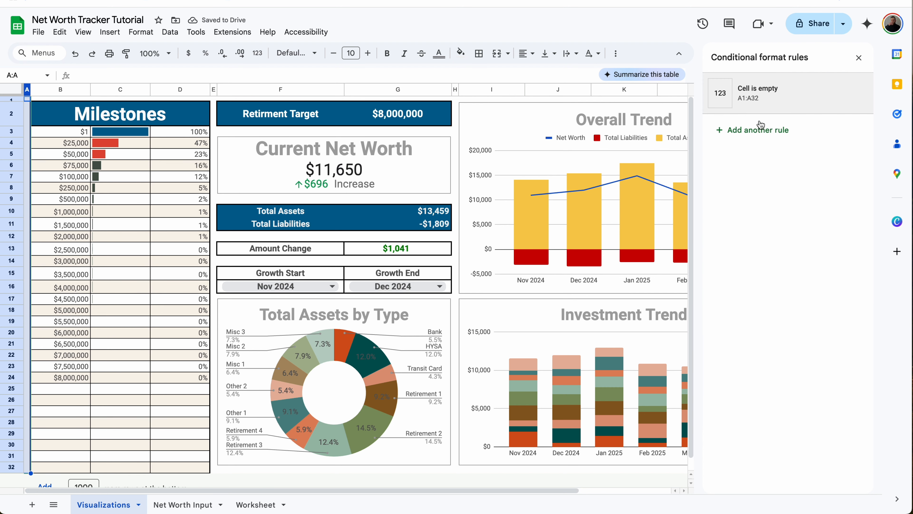
Add a conditional formatting rule on A1:N1 that applies the custom fill when cells are empty.
{"action": "left_click", "coordinate": [759, 131]}
{"action": "left_click", "coordinate": [753, 325]}
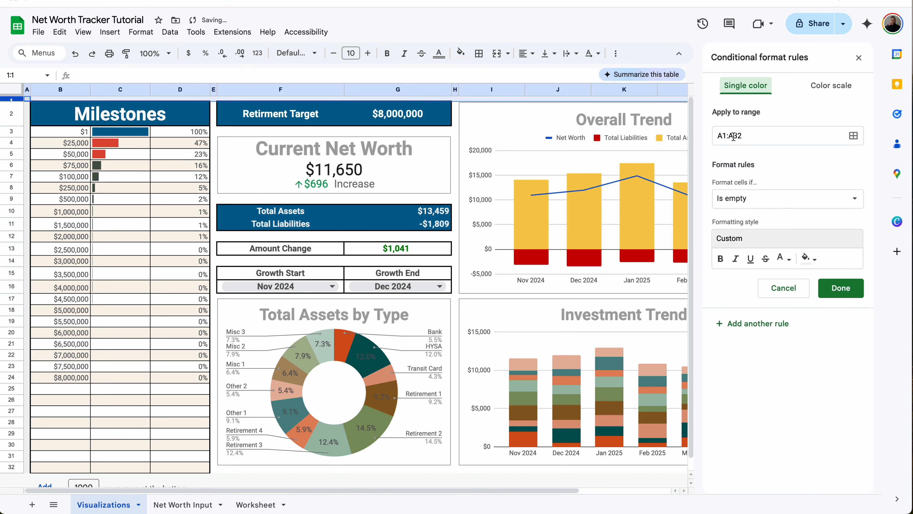
{"action": "scroll", "coordinate": [661, 159], "scroll_direction": "right", "scroll_amount": 5}
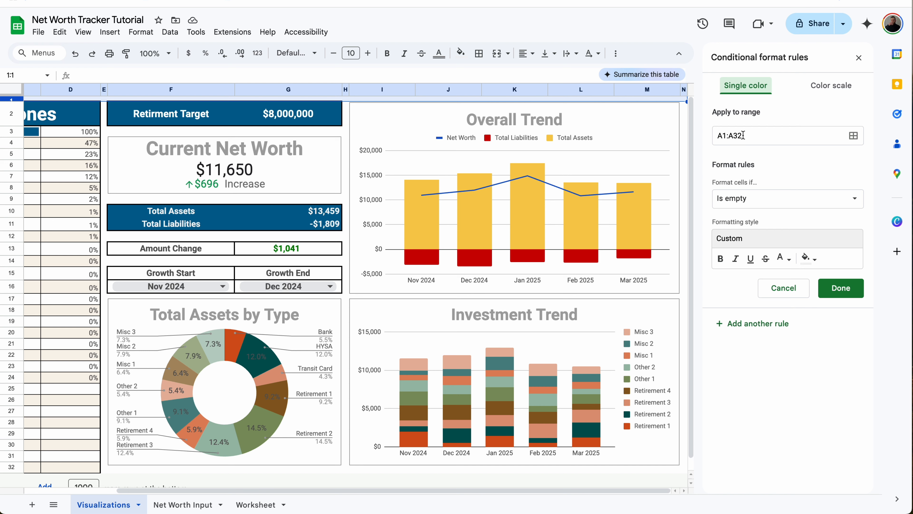
{"action": "double_click", "coordinate": [734, 133]}
{"action": "type", "text": "N1"}
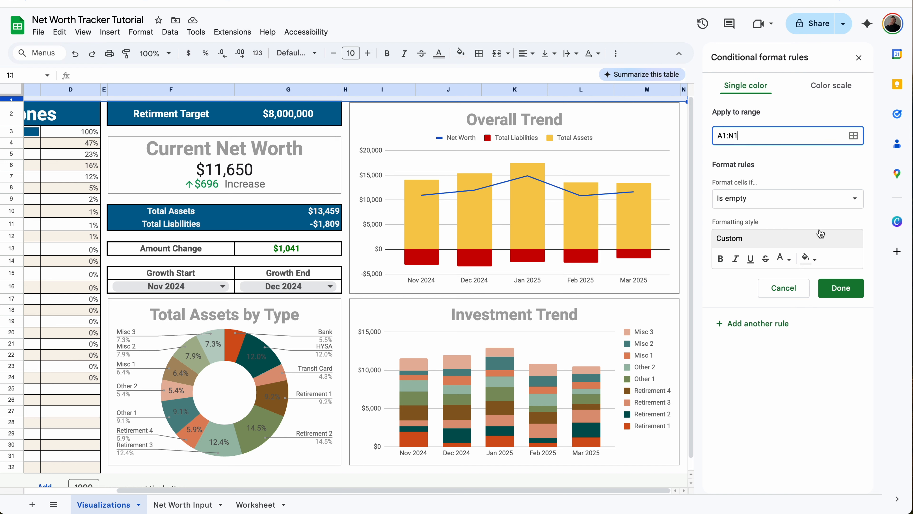
{"action": "left_click", "coordinate": [841, 288]}
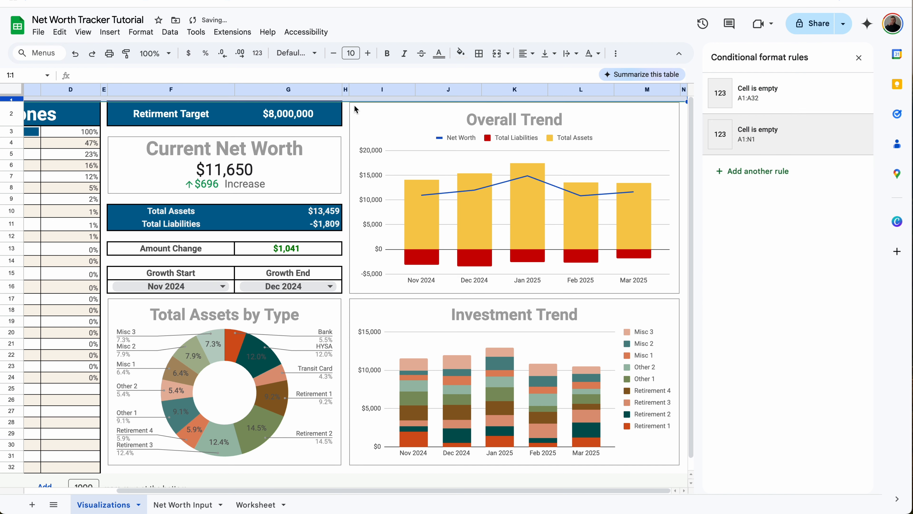
Add another custom-fill rule for empty cells covering columns E to N and close the conditional formatting rules.
{"action": "left_click", "coordinate": [763, 148]}
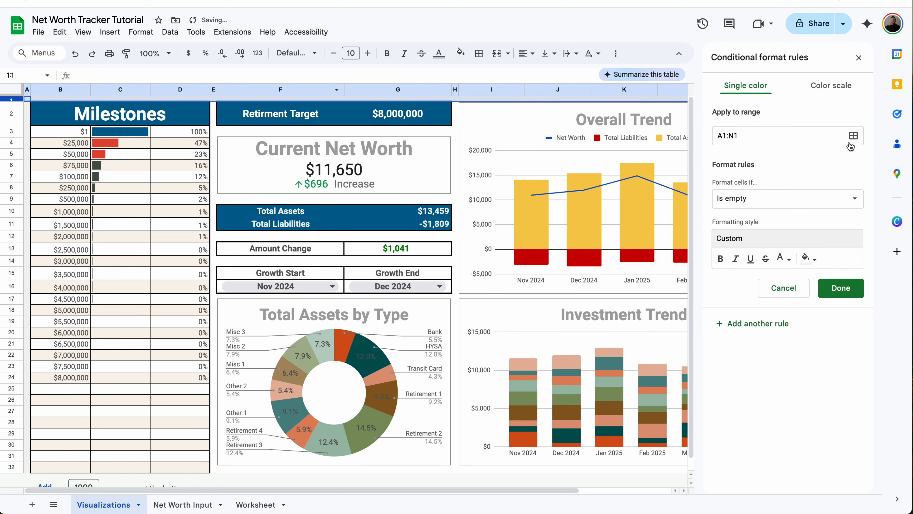
{"action": "left_click", "coordinate": [853, 135]}
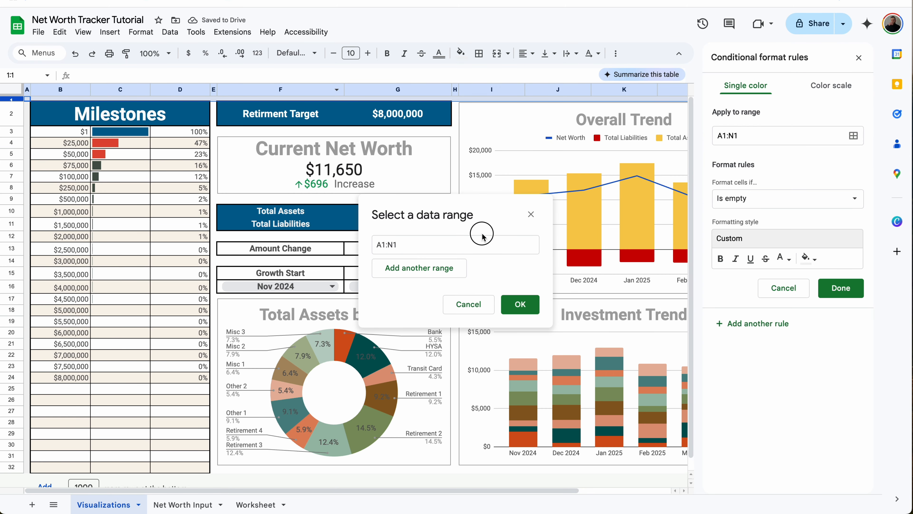
{"action": "left_click", "coordinate": [517, 245]}
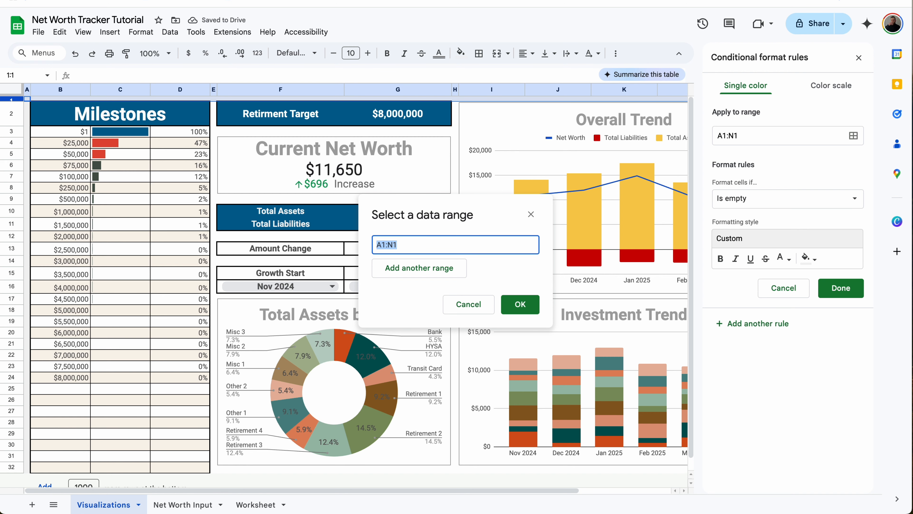
{"action": "key", "text": "BackSpace"}
{"action": "left_click", "coordinate": [213, 90]}
{"action": "left_click_drag", "start_coordinate": [213, 90], "coordinate": [729, 96]}
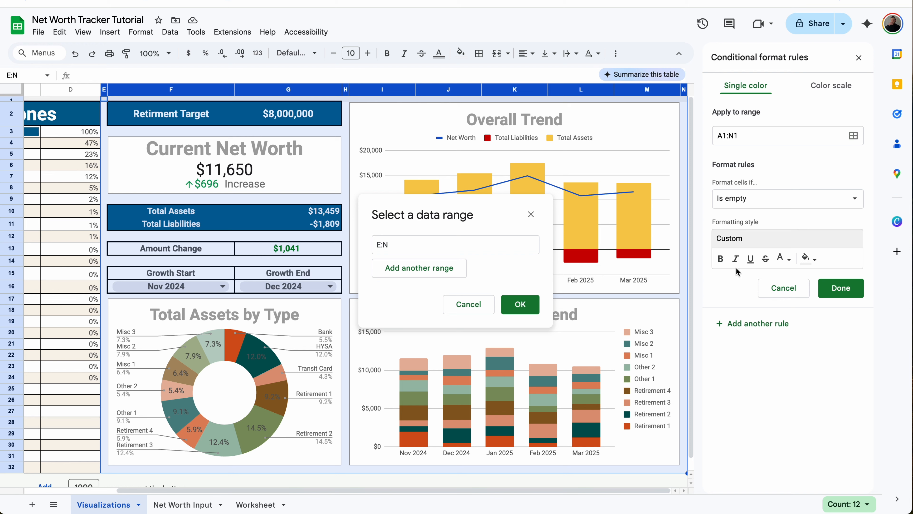
{"action": "left_click", "coordinate": [520, 305]}
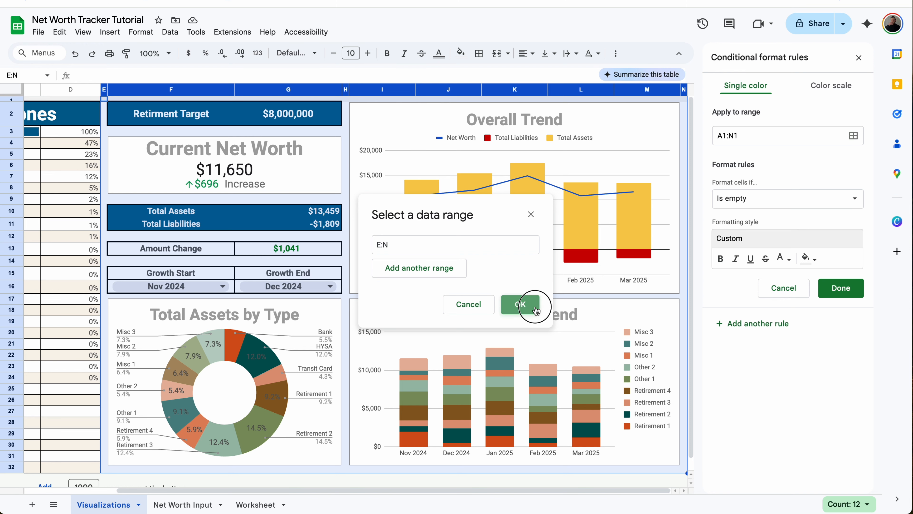
{"action": "left_click", "coordinate": [841, 288]}
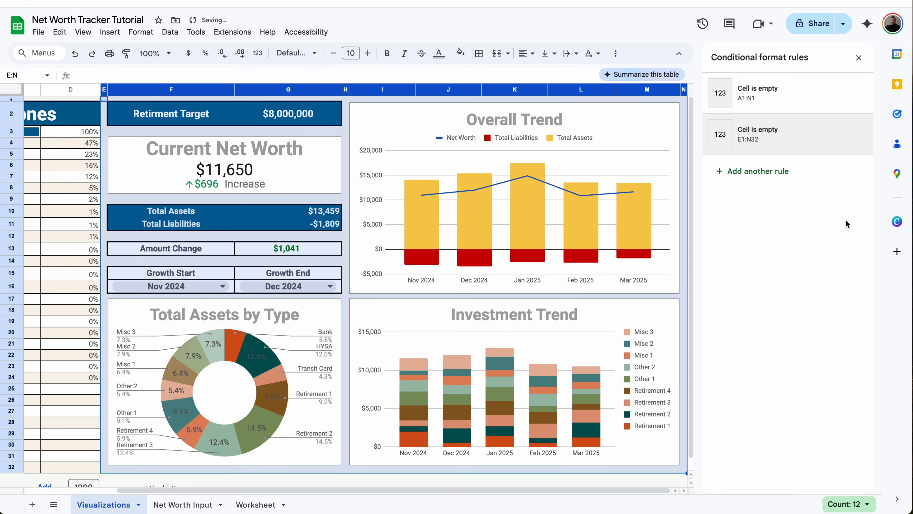
{"action": "left_click", "coordinate": [859, 57]}
{"action": "left_click", "coordinate": [794, 155]}
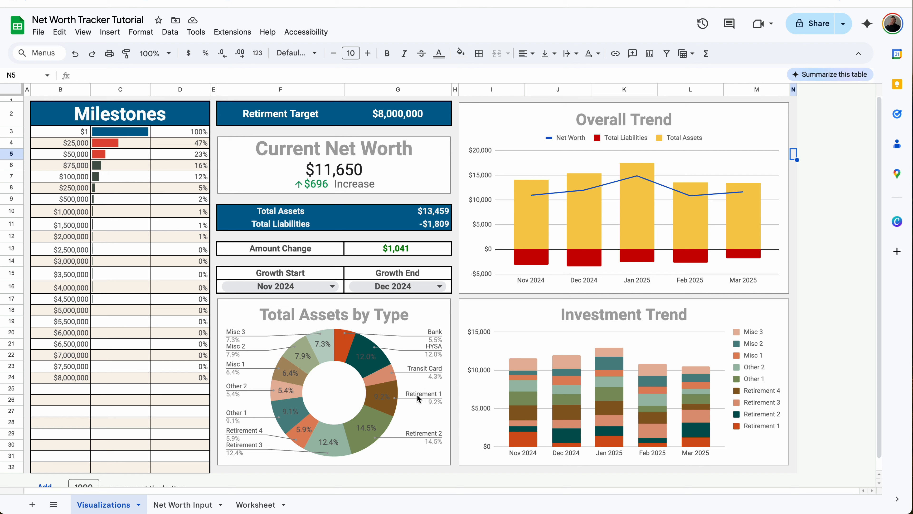
Extend the lower edges of the Total Assets by Type and Investment Trend charts slightly further down row 32.
{"action": "left_click", "coordinate": [403, 418]}
{"action": "left_click_drag", "start_coordinate": [335, 465], "coordinate": [334, 469]}
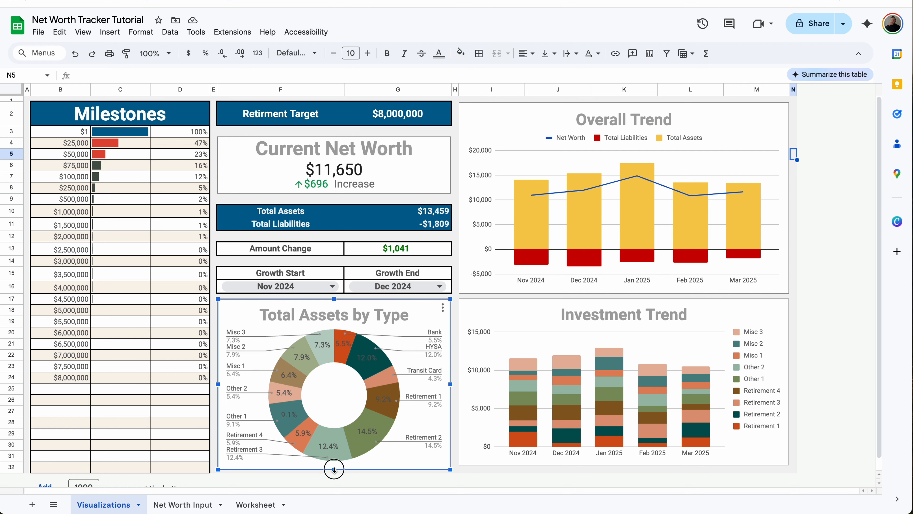
{"action": "left_click", "coordinate": [593, 438]}
{"action": "left_click_drag", "start_coordinate": [624, 465], "coordinate": [624, 469]}
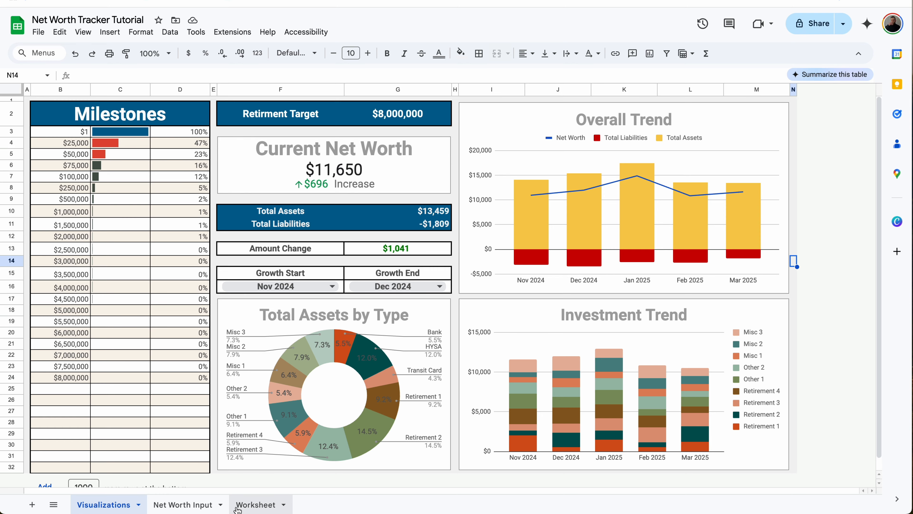
Set the Start Date in C2 of the Worksheet sheet to 9/1/2024.
{"action": "left_click", "coordinate": [254, 504]}
{"action": "left_click", "coordinate": [200, 276]}
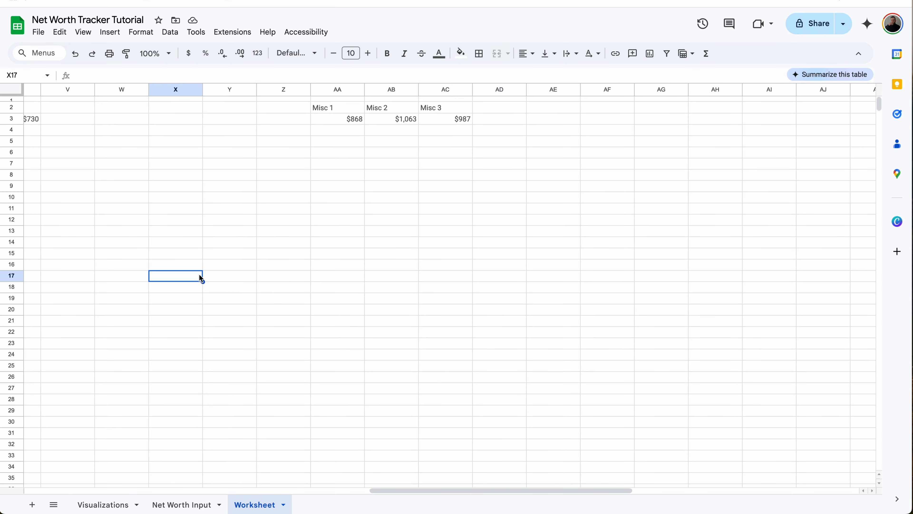
{"action": "scroll", "coordinate": [200, 276], "scroll_direction": "left", "scroll_amount": 15}
{"action": "double_click", "coordinate": [160, 105]}
{"action": "left_click", "coordinate": [204, 124]}
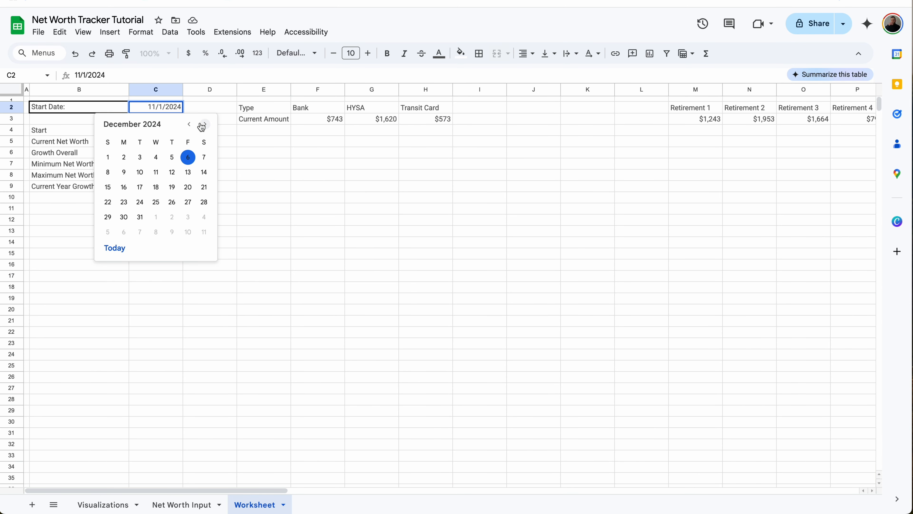
{"action": "left_click", "coordinate": [189, 124]}
{"action": "left_click", "coordinate": [188, 124]}
{"action": "left_click", "coordinate": [189, 124]}
{"action": "left_click", "coordinate": [108, 157]}
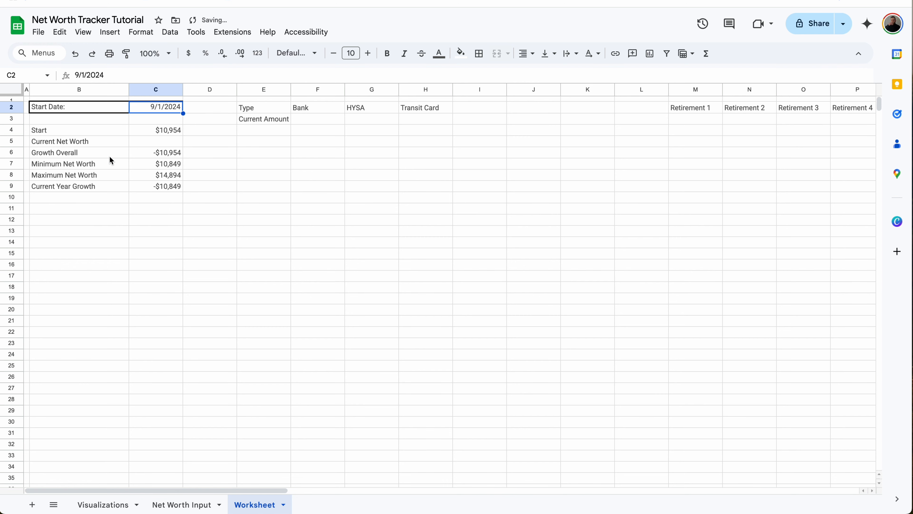
Examine the accounts, debts and monthly net worth on the Net Worth Input sheet and how the Visualizations charts represent them.
{"action": "left_click", "coordinate": [181, 504]}
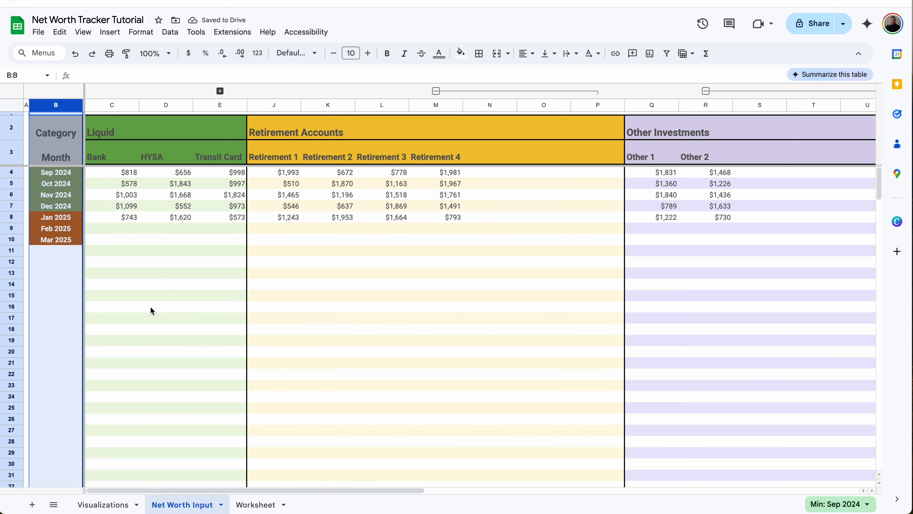
{"action": "left_click", "coordinate": [130, 232]}
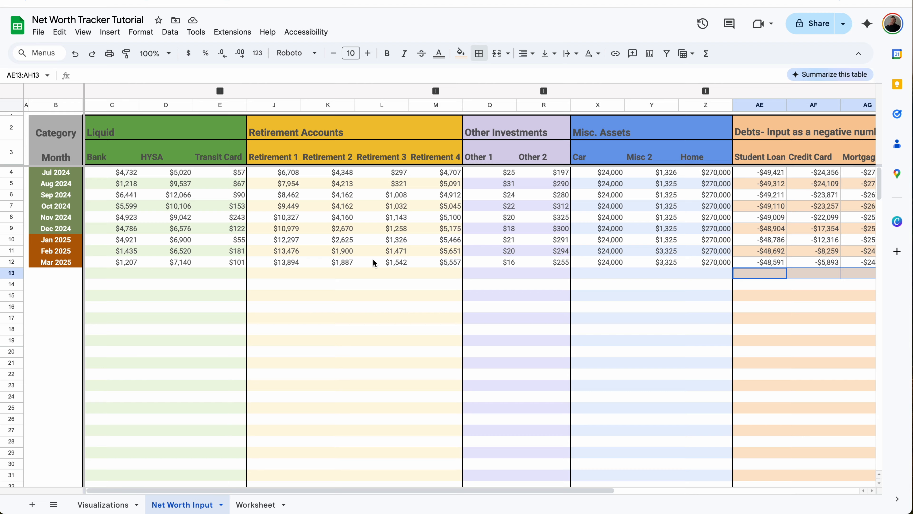
{"action": "scroll", "coordinate": [373, 262], "scroll_direction": "right", "scroll_amount": 7}
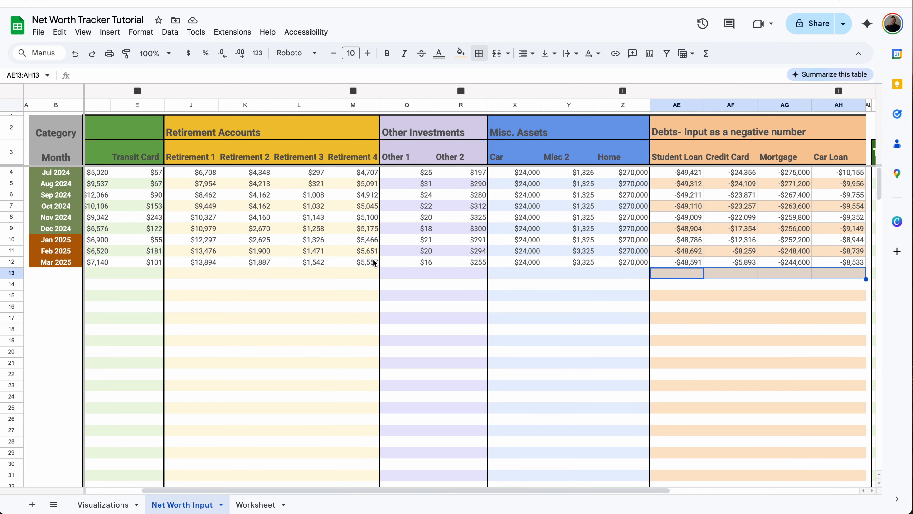
{"action": "scroll", "coordinate": [373, 262], "scroll_direction": "right", "scroll_amount": 3}
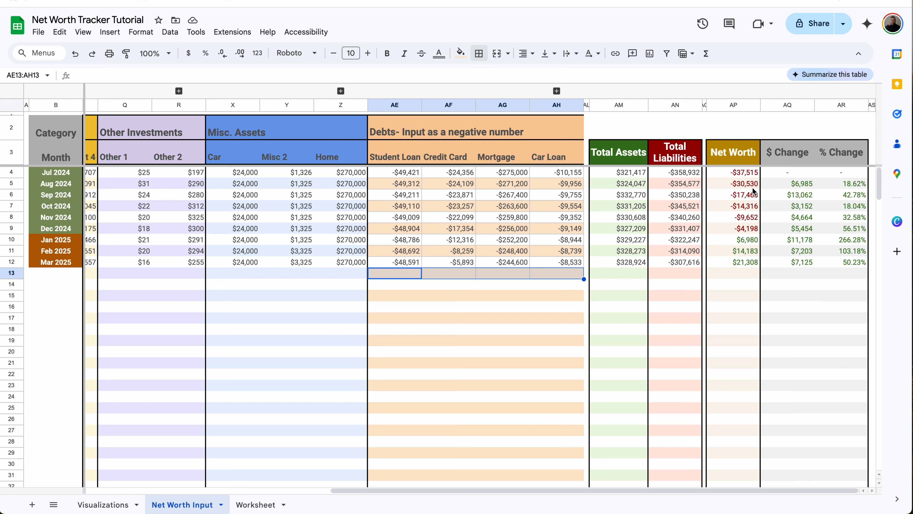
{"action": "left_click", "coordinate": [747, 174]}
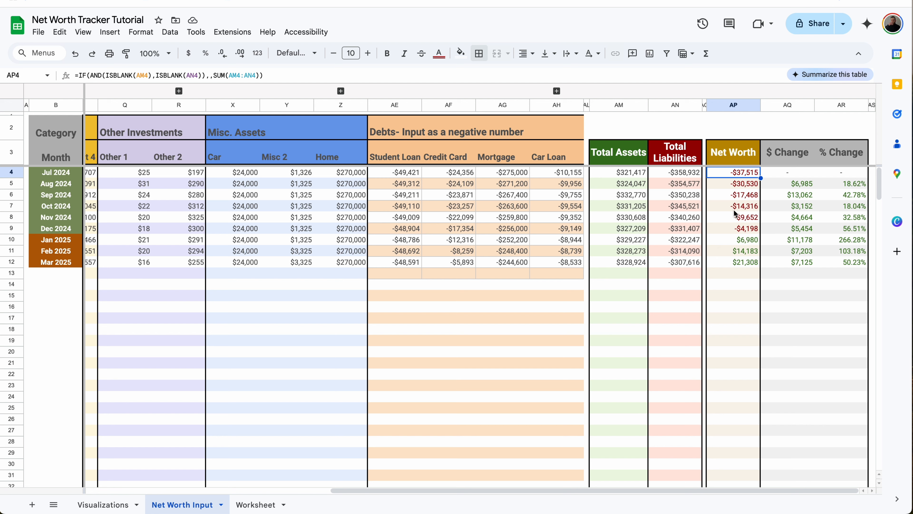
{"action": "left_click", "coordinate": [741, 266]}
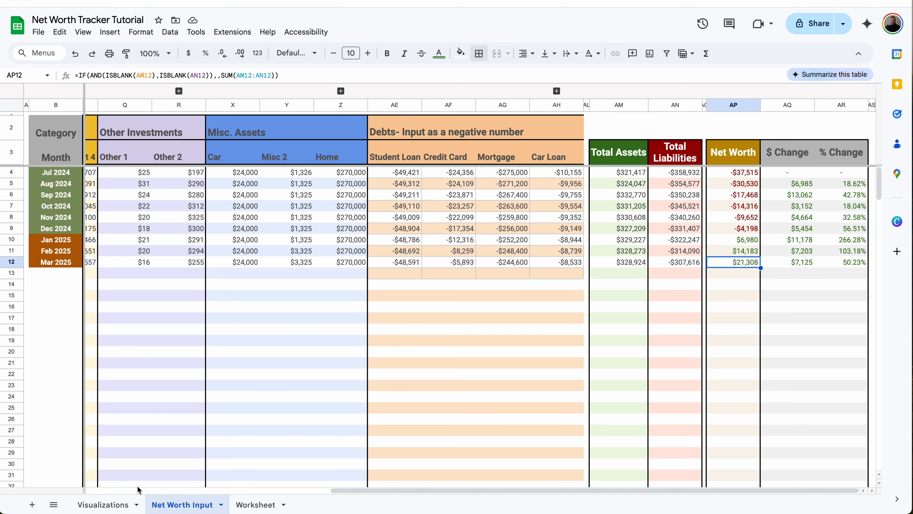
{"action": "left_click", "coordinate": [114, 503]}
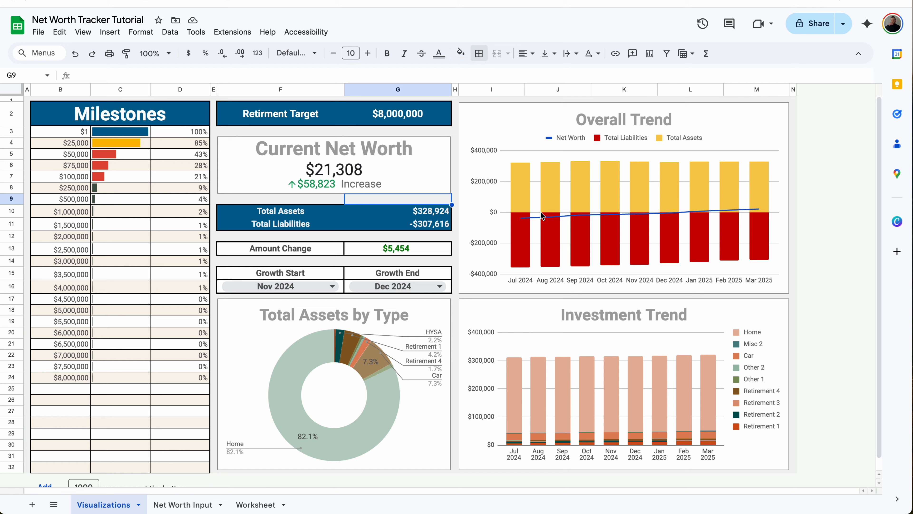
{"action": "left_click", "coordinate": [529, 220]}
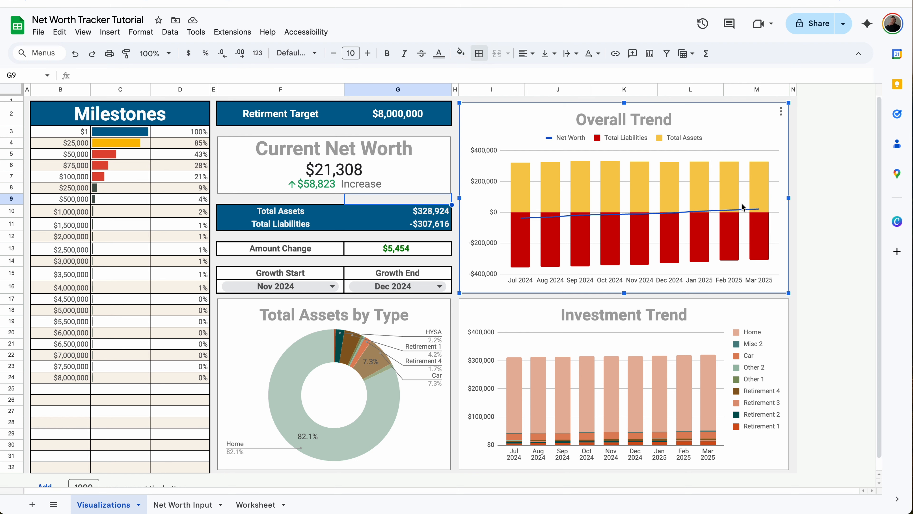
{"action": "left_click", "coordinate": [373, 411]}
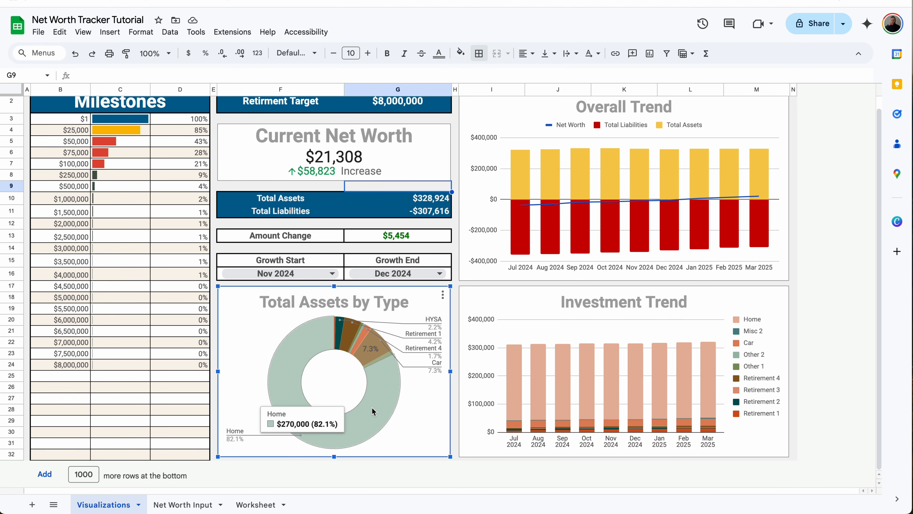
{"action": "left_click", "coordinate": [794, 365]}
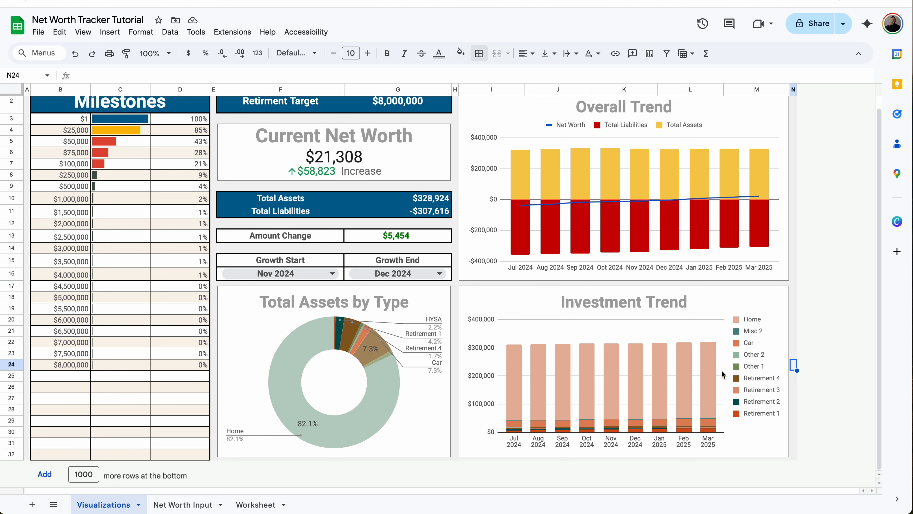
Change the Investment Trend chart's first data range to 'Net Worth Input'!J1:W259 and close the chart editor.
{"action": "left_click", "coordinate": [716, 377]}
{"action": "left_click", "coordinate": [781, 294]}
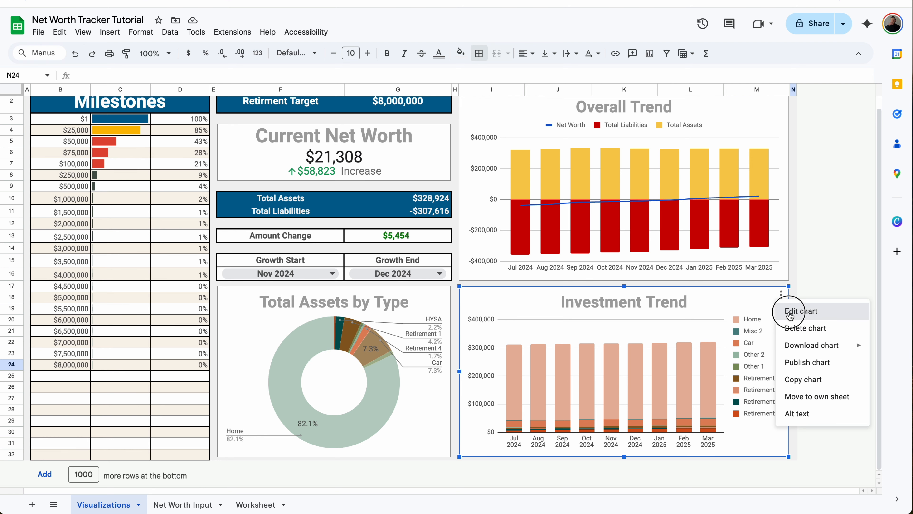
{"action": "left_click", "coordinate": [789, 313]}
{"action": "left_click", "coordinate": [846, 175]}
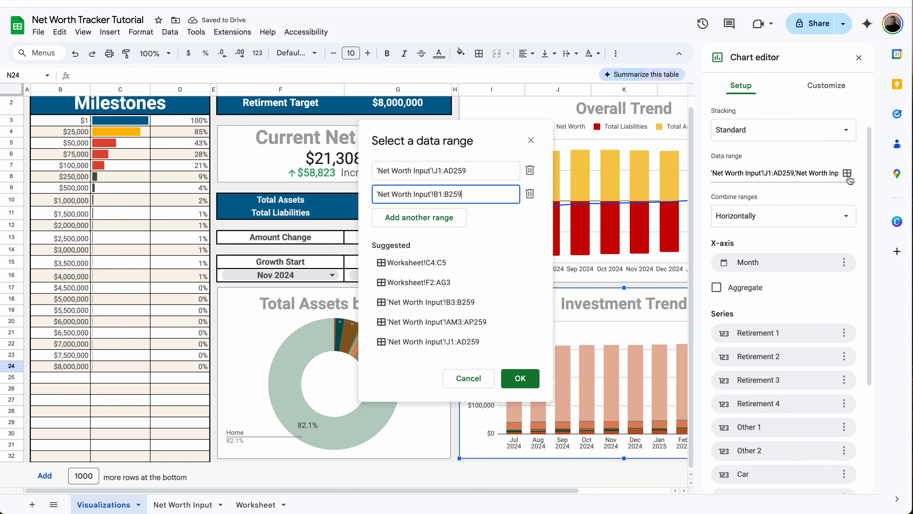
{"action": "left_click", "coordinate": [454, 171]}
{"action": "key", "text": "BackSpace"}
{"action": "key", "text": "BackSpace"}
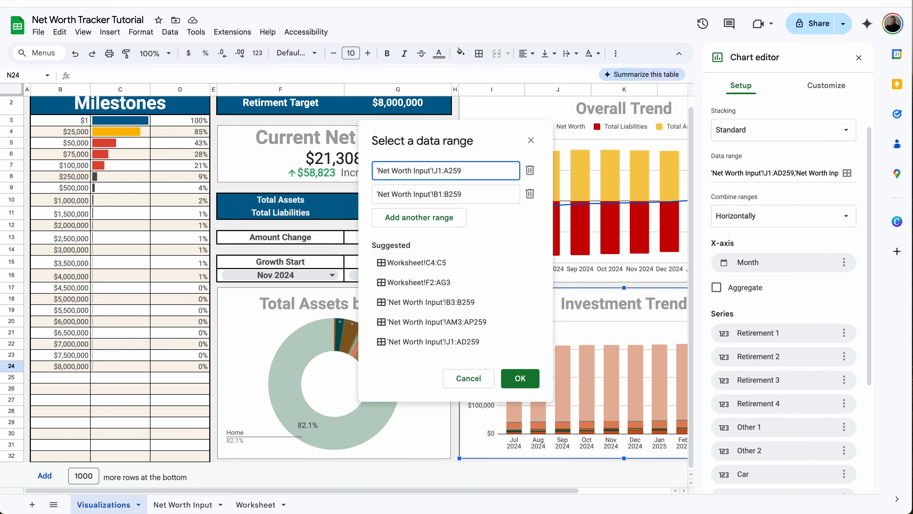
{"action": "type", "text": "W"}
{"action": "left_click", "coordinate": [510, 377]}
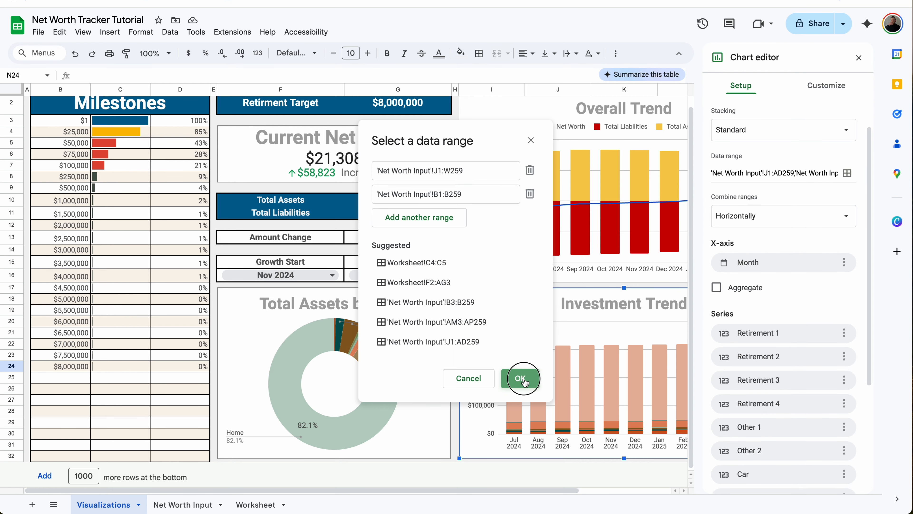
{"action": "scroll", "coordinate": [784, 377], "scroll_direction": "down", "scroll_amount": 3}
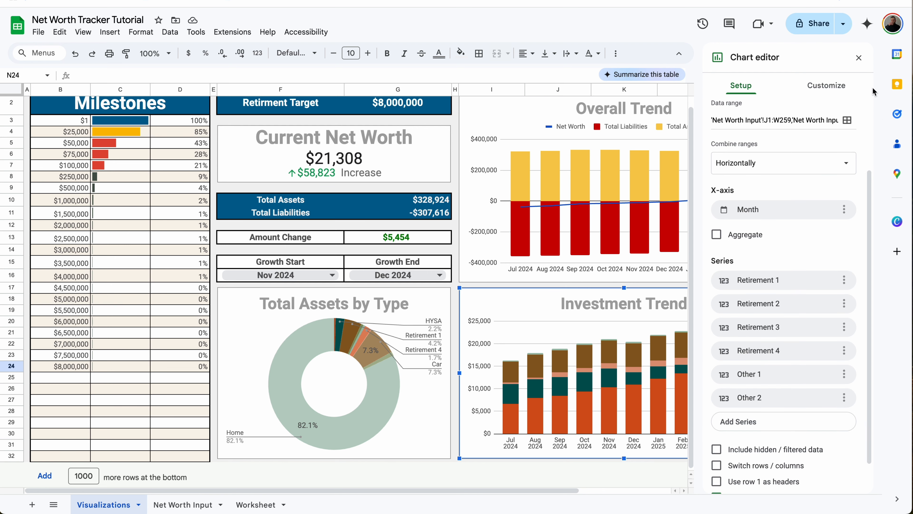
{"action": "left_click", "coordinate": [858, 57]}
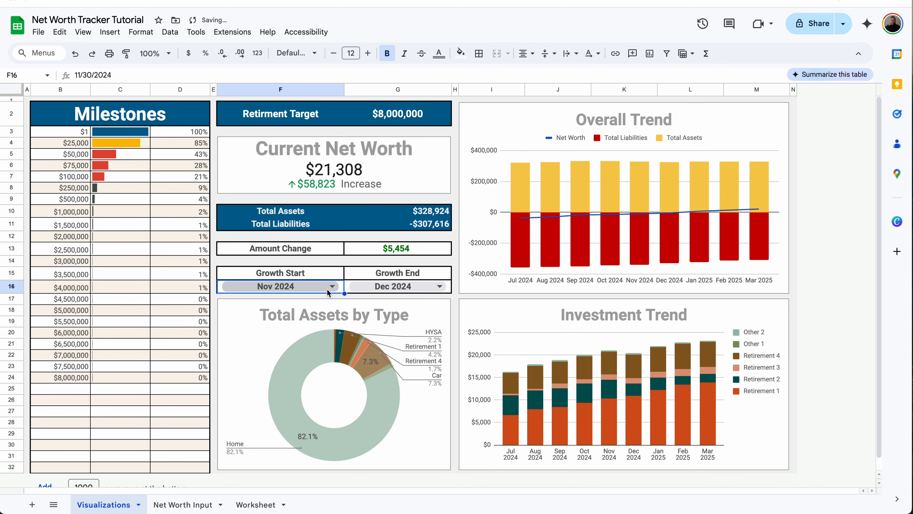
Set Growth Start to Jul 2024 and Growth End to Mar 2025, and select the Amount Change cell G13.
{"action": "left_click", "coordinate": [328, 287]}
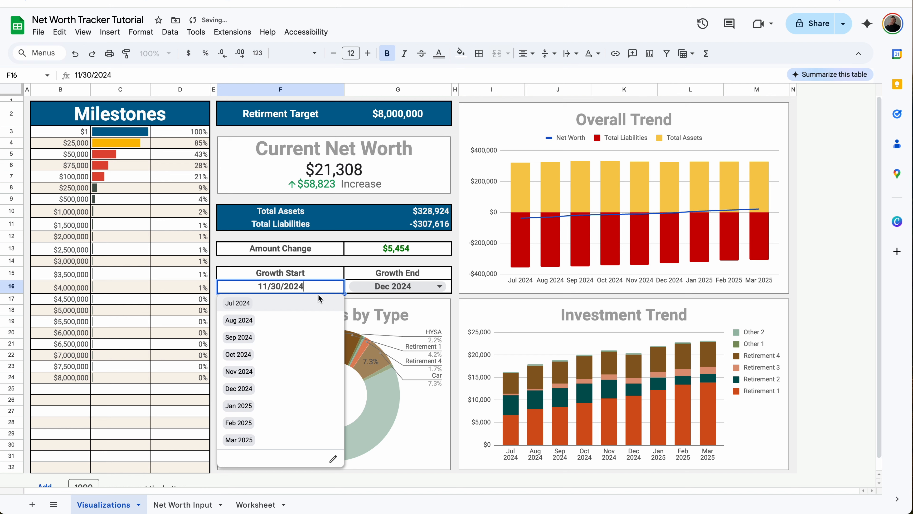
{"action": "left_click", "coordinate": [292, 306]}
{"action": "left_click", "coordinate": [409, 286]}
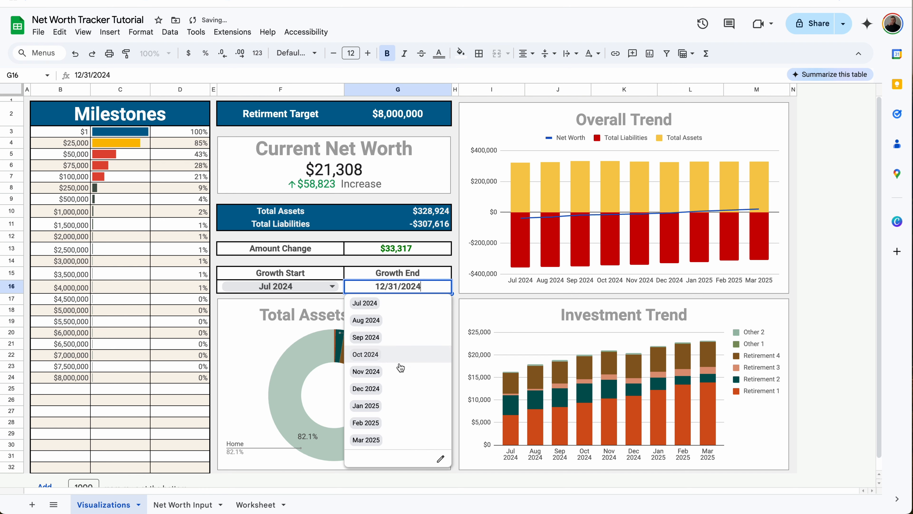
{"action": "left_click", "coordinate": [392, 435]}
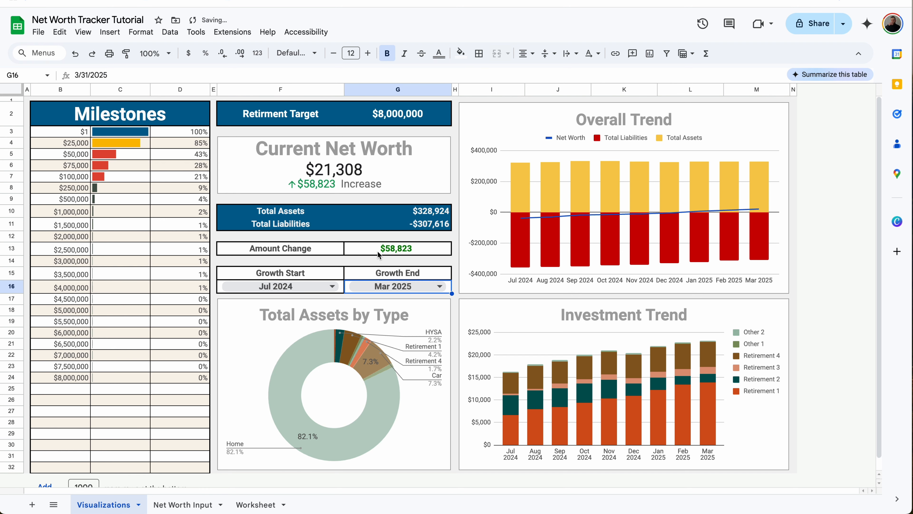
{"action": "left_click", "coordinate": [408, 254]}
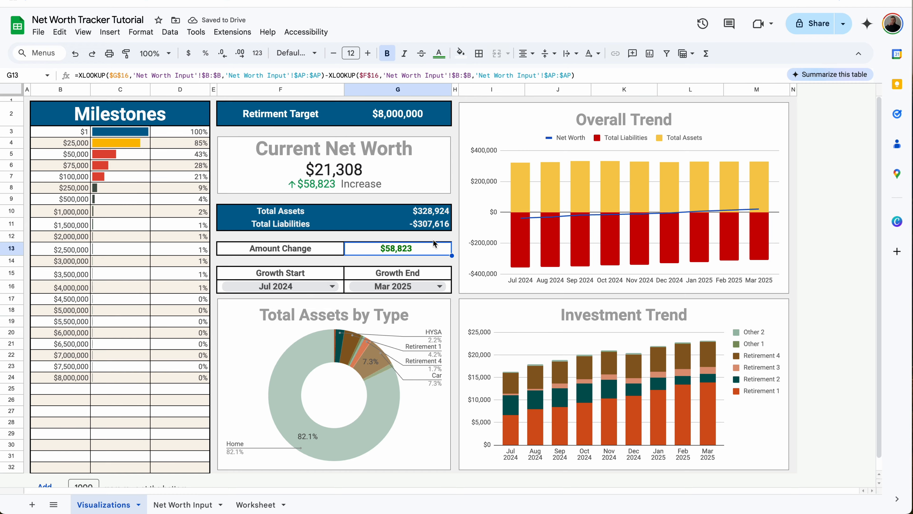